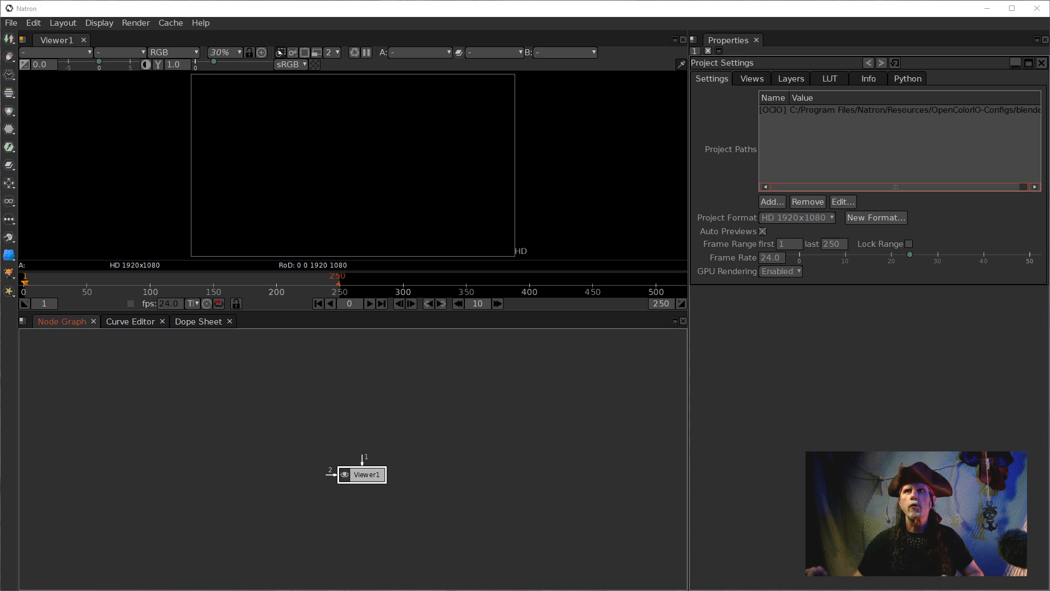
# Import Natron_Logo_Outlines.svg from the SVG folder into the node graph as a read node.
pyautogui.moveTo(1048, 183); pyautogui.dragTo(687, 192)
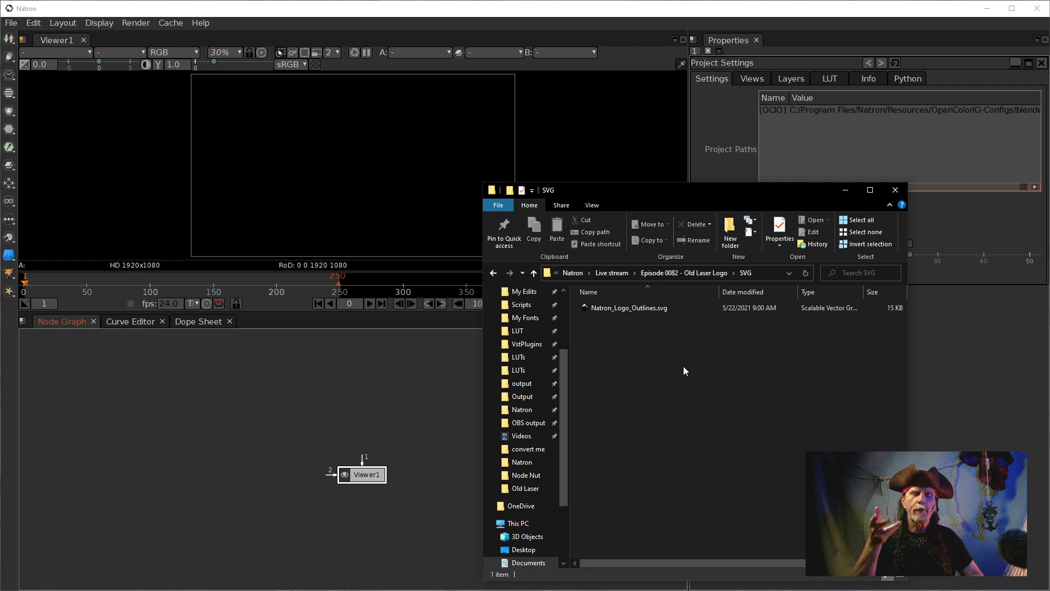
pyautogui.click(611, 310)
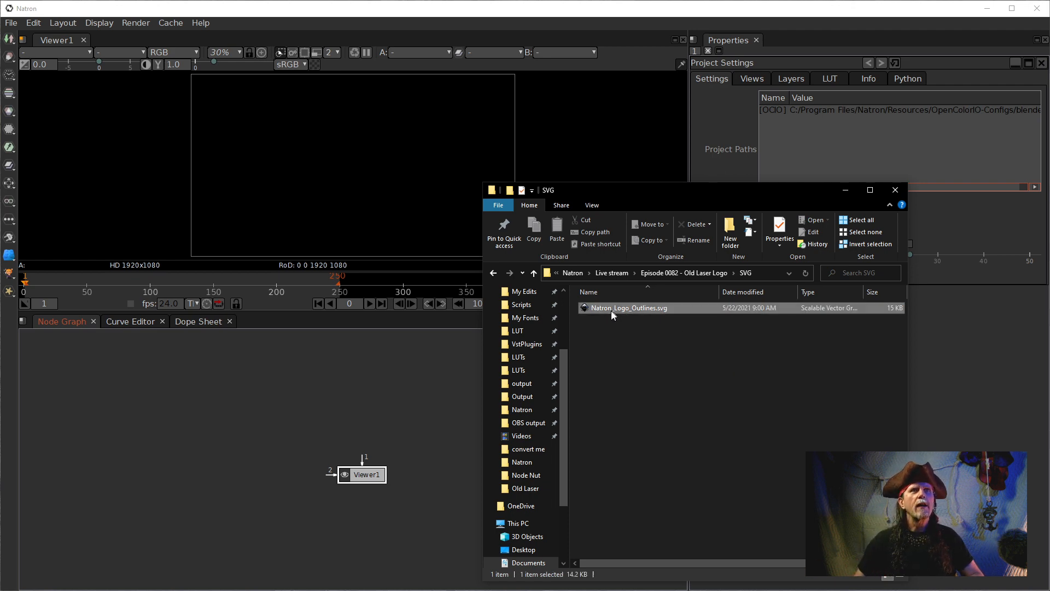
pyautogui.moveTo(612, 310); pyautogui.dragTo(337, 394)
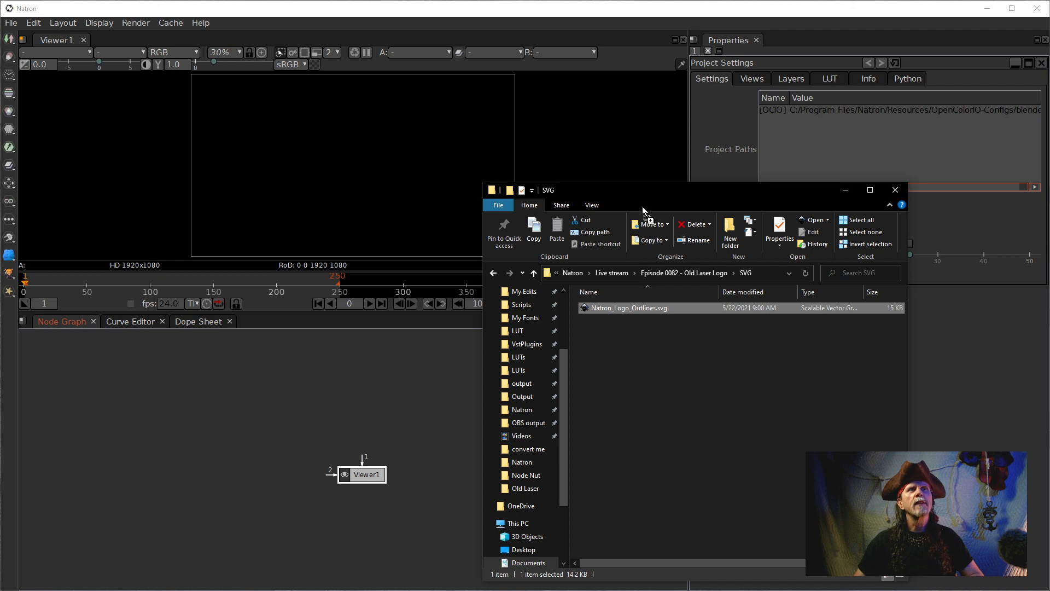
pyautogui.moveTo(621, 188); pyautogui.dragTo(1049, 246)
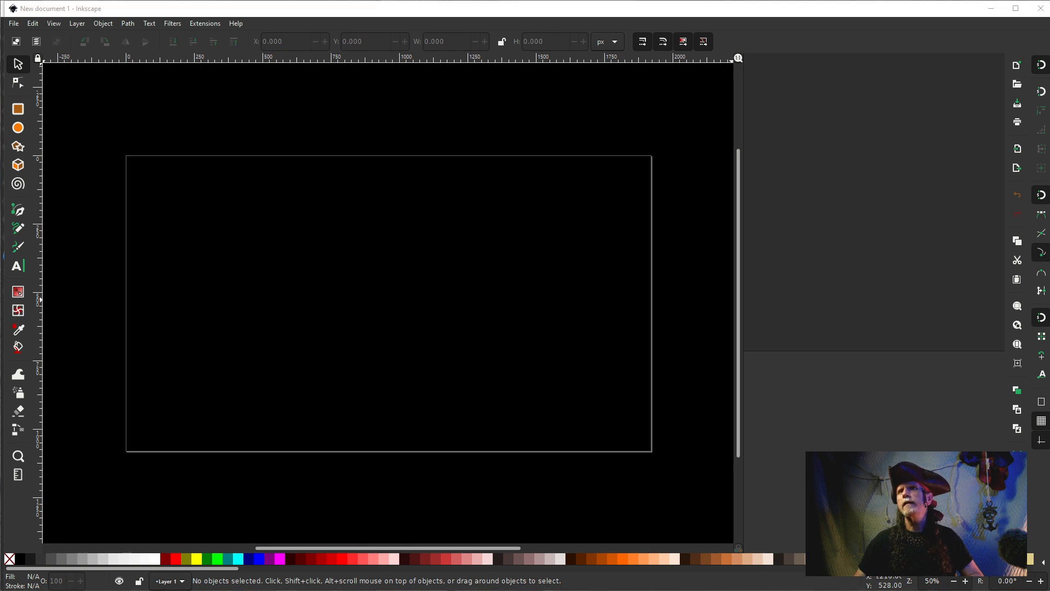
# Switch to Inkscape and import Natron_Logo_Outlines.svg into the new document as editable objects.
pyautogui.moveTo(1049, 235); pyautogui.dragTo(514, 234)
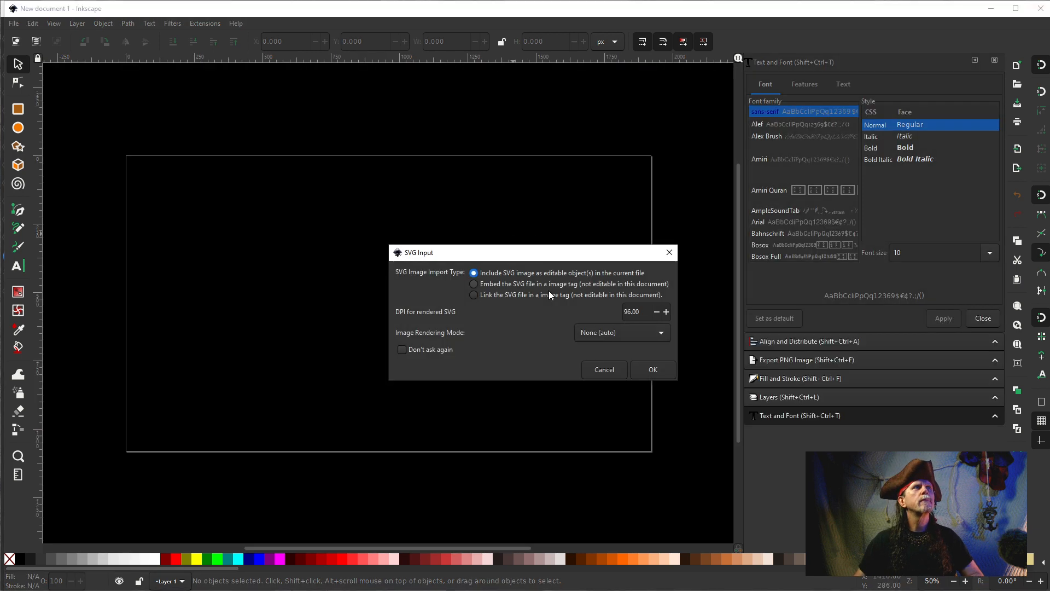
pyautogui.click(652, 371)
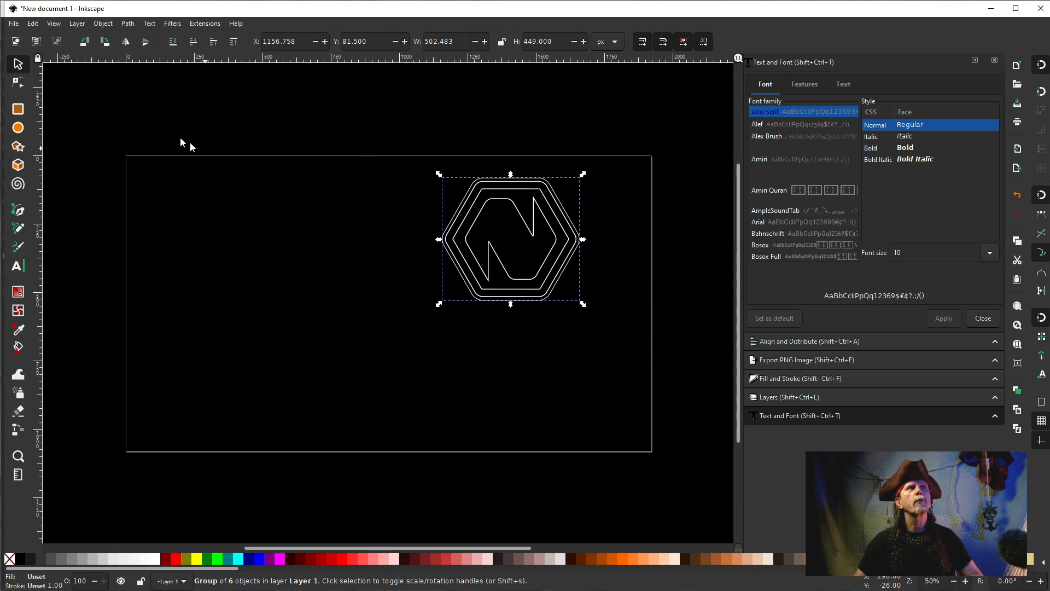
# Open the recent file Natron_Logo_Outlines.svg as its own document.
pyautogui.click(14, 23)
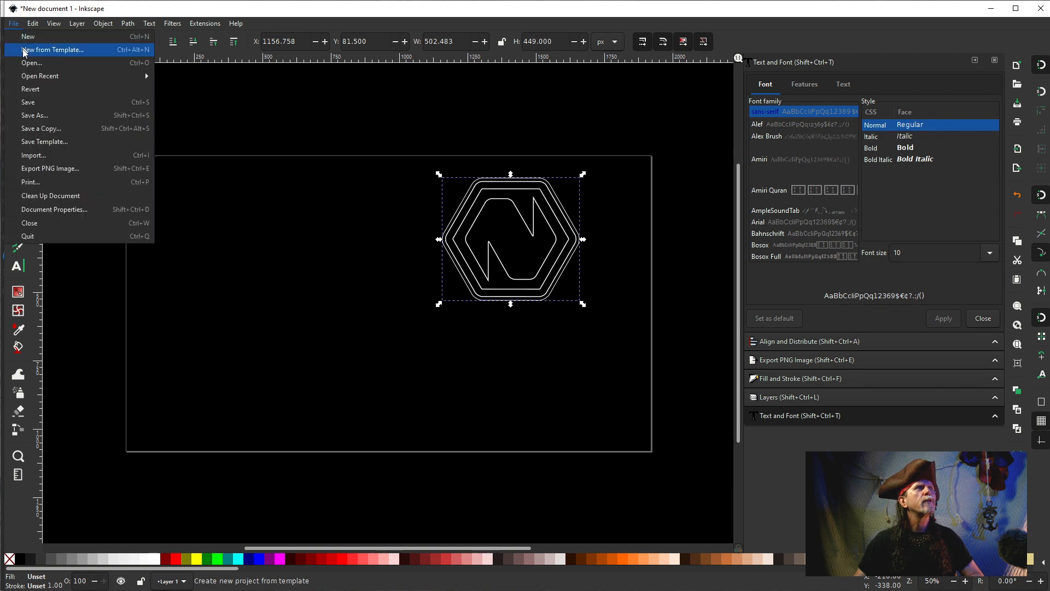
pyautogui.moveTo(61, 77)
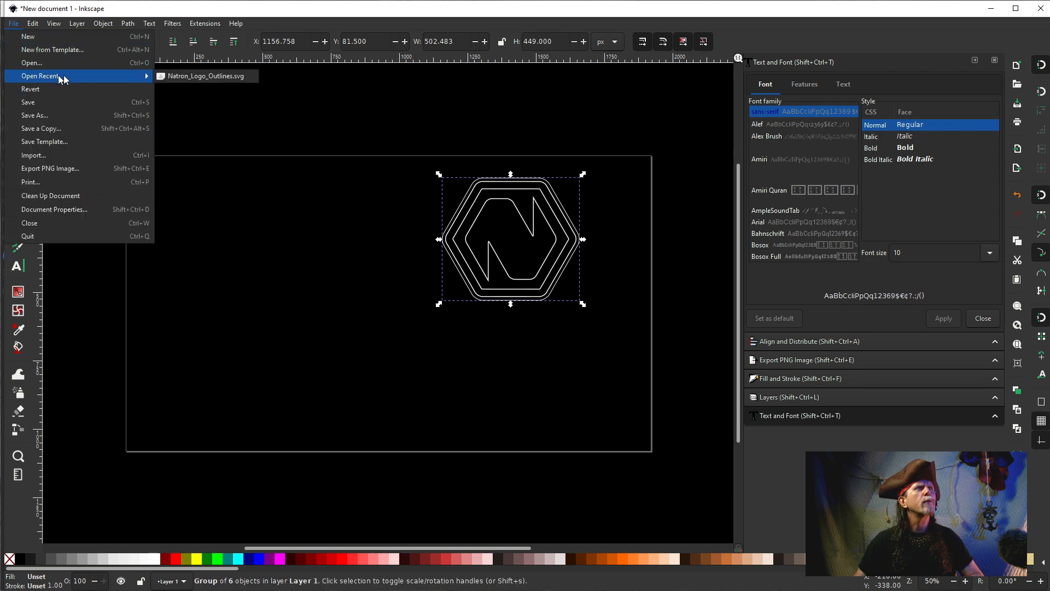
pyautogui.click(252, 78)
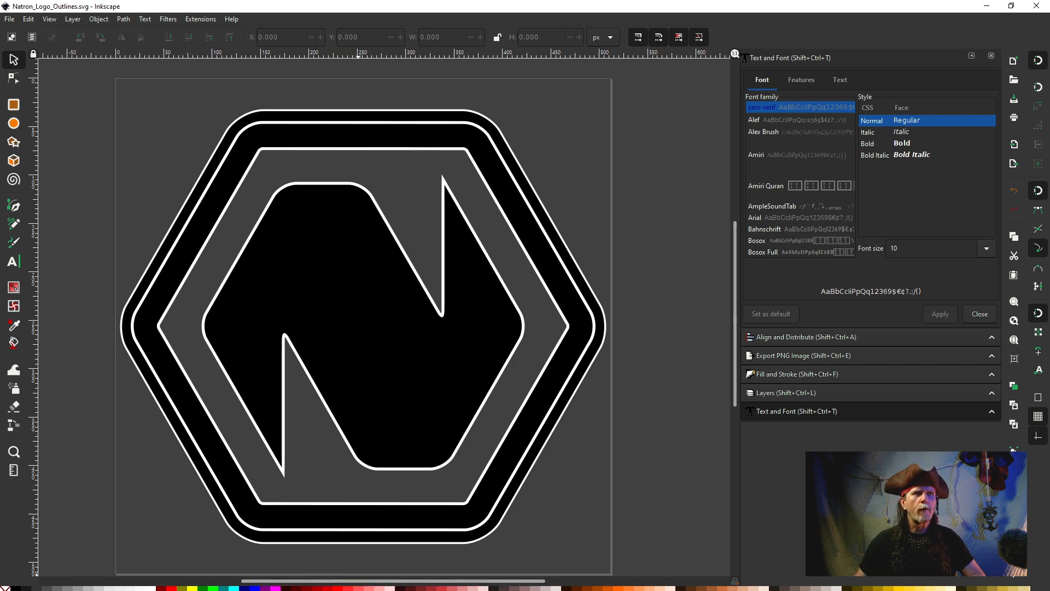
# Switch to Natron and turn on the checkerboard background behind the logo in the viewer.
pyautogui.click(435, 576)
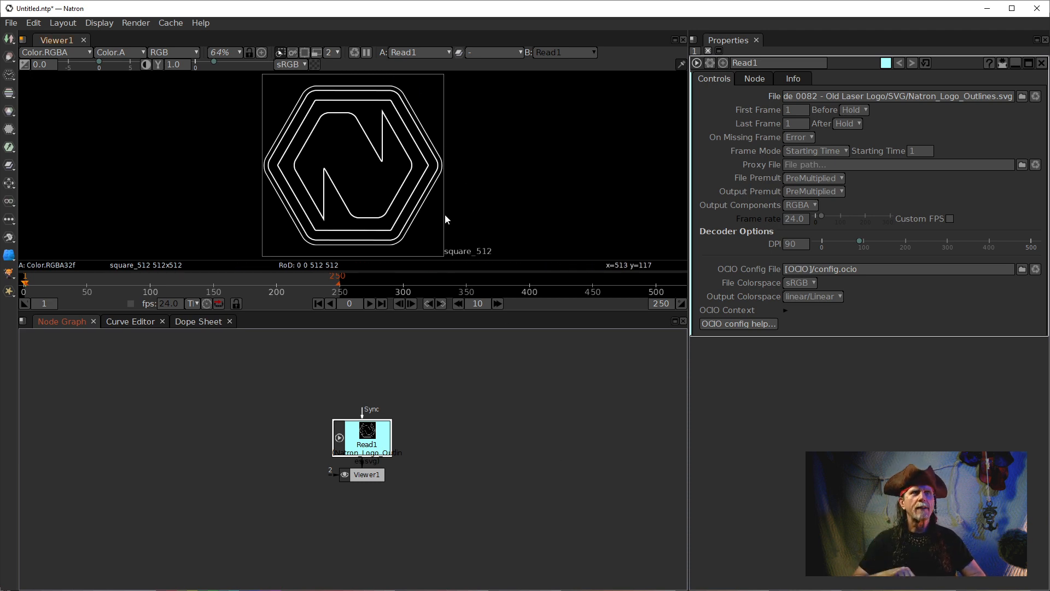
pyautogui.click(315, 64)
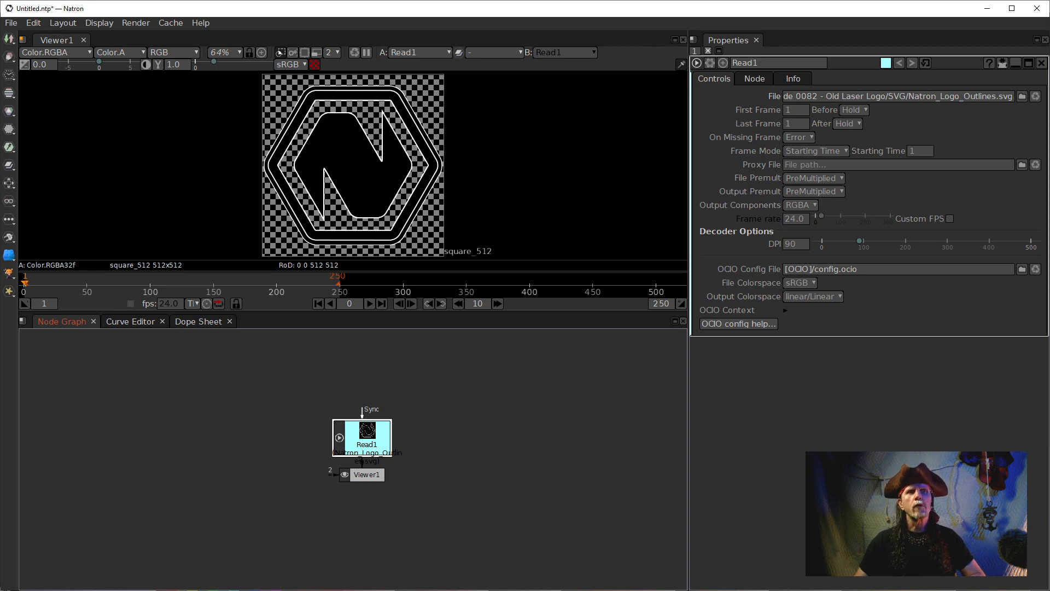
# Switch back to the logo document in Inkscape, show its layer list and select the N black layer.
pyautogui.hotkey('alt', 'Tab')
pyautogui.click(607, 576)
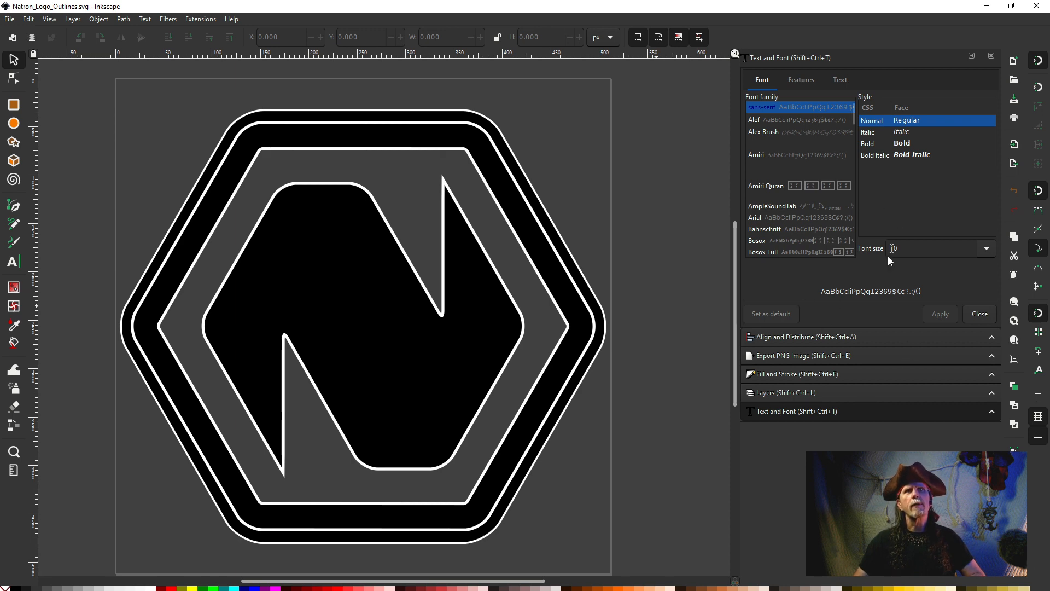
pyautogui.click(775, 393)
pyautogui.click(798, 77)
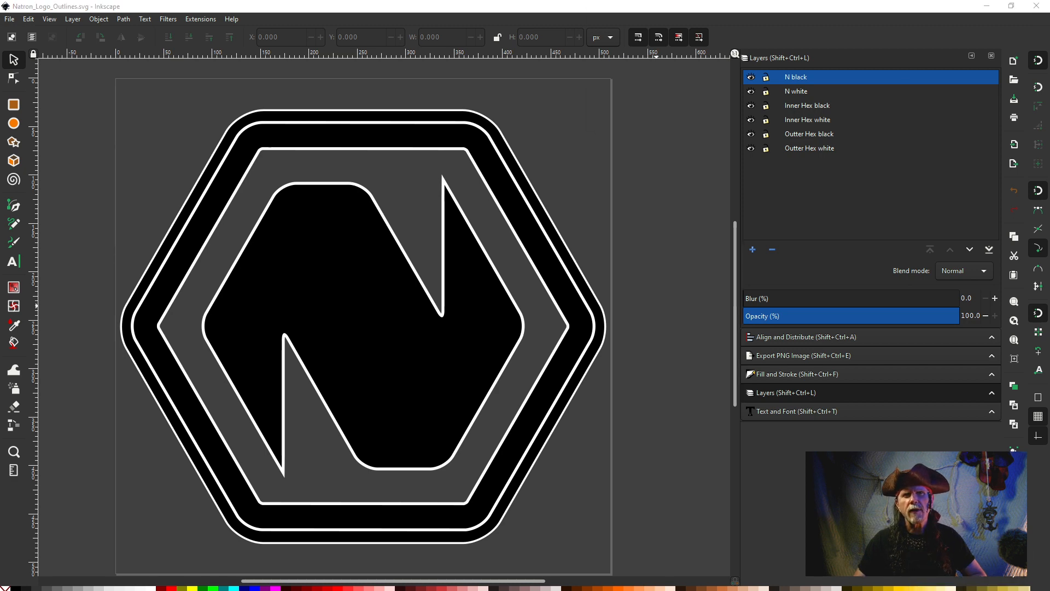
# Open the XML editor and inspect the attributes of the N white layer's node.
pyautogui.hotkey('ctrl', 'shift', 'x')
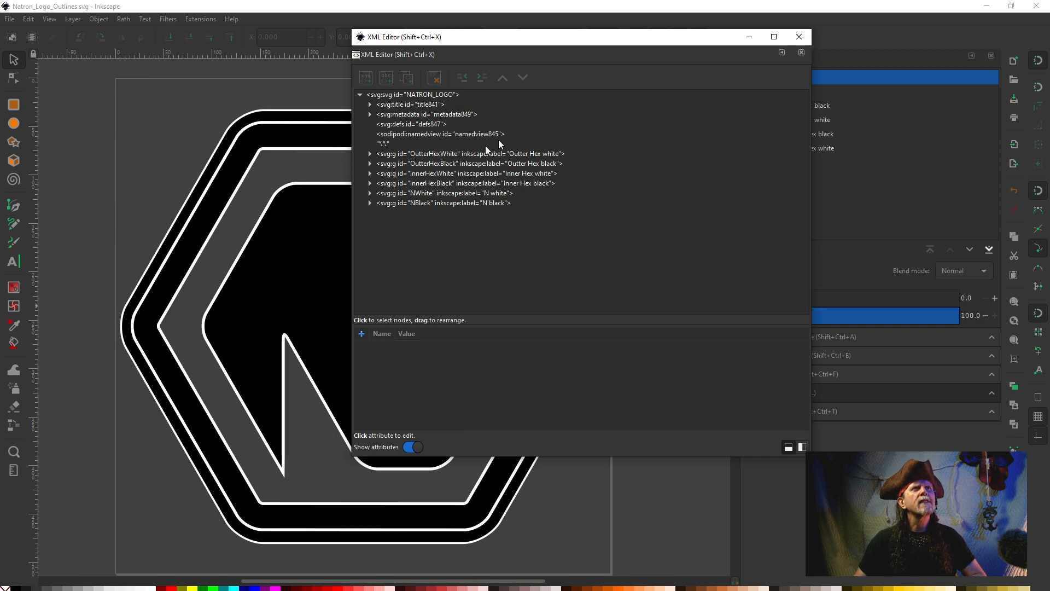
pyautogui.moveTo(564, 38); pyautogui.dragTo(452, 54)
pyautogui.click(331, 208)
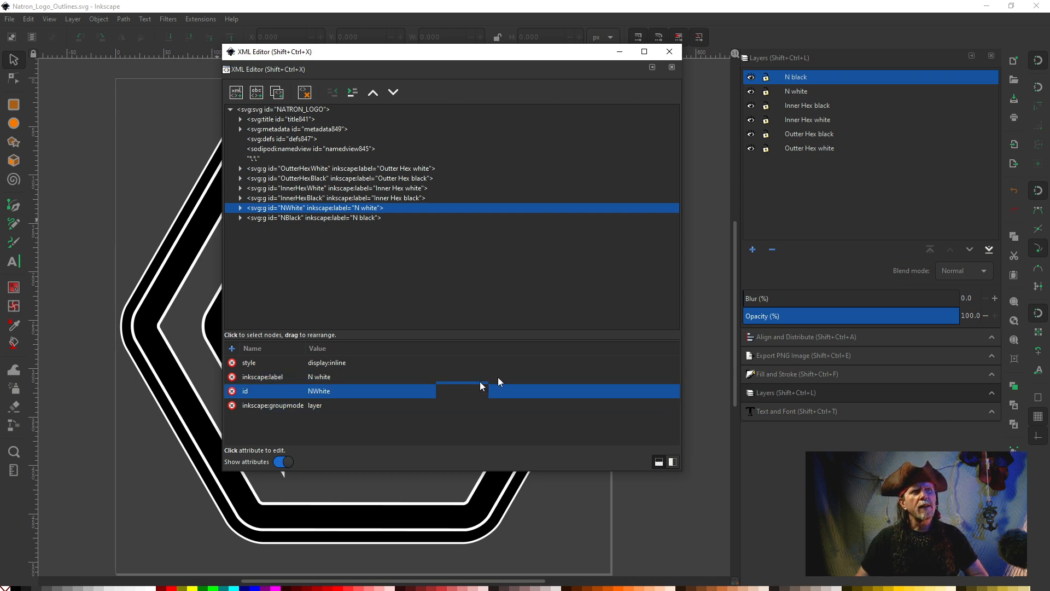
pyautogui.click(260, 405)
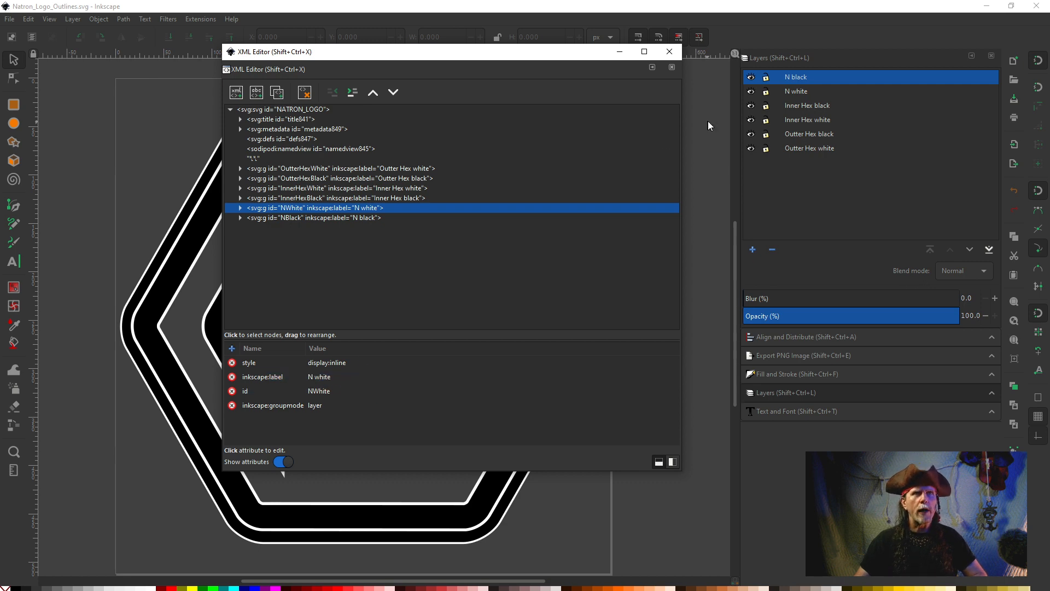
# Select the N white layer in the layer list and compare its name with its node in the XML editor.
pyautogui.doubleClick(796, 91)
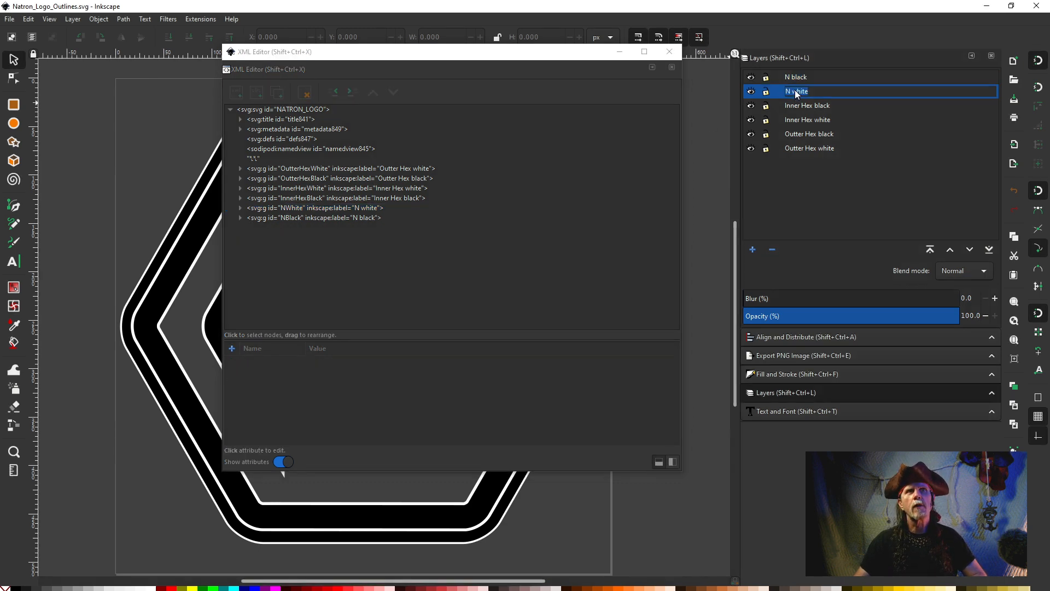
pyautogui.click(386, 273)
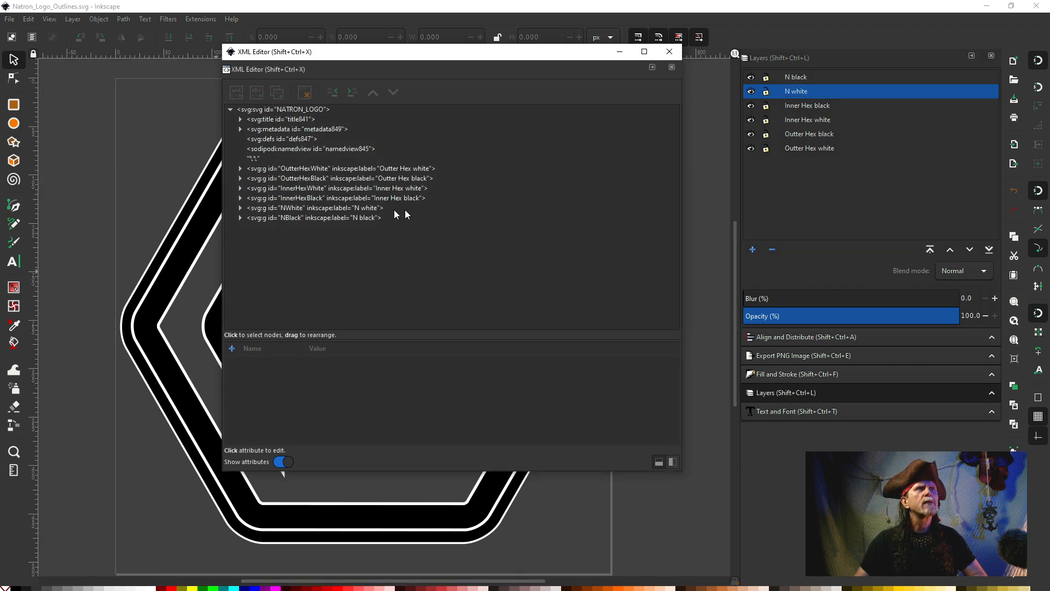
pyautogui.click(356, 208)
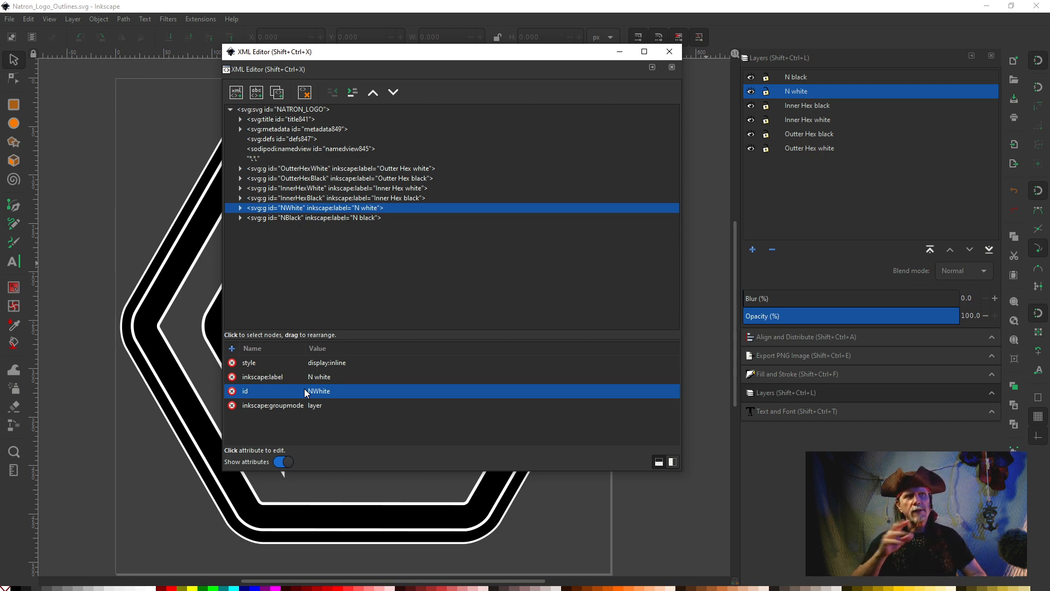
# Examine the label, id and groupmode attributes of the N white layer's node.
pyautogui.click(317, 378)
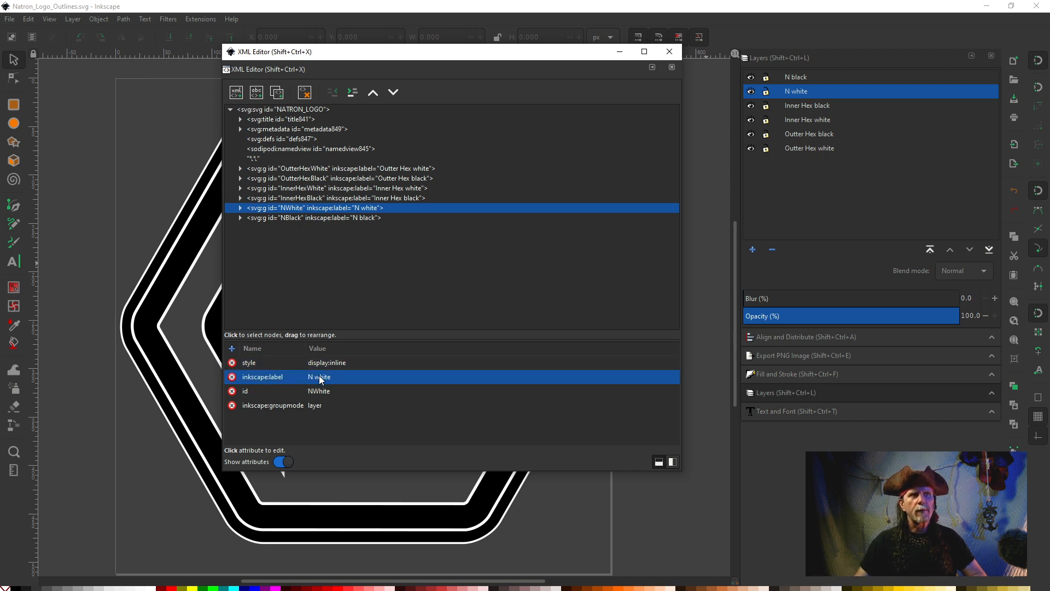
pyautogui.click(331, 392)
pyautogui.click(339, 405)
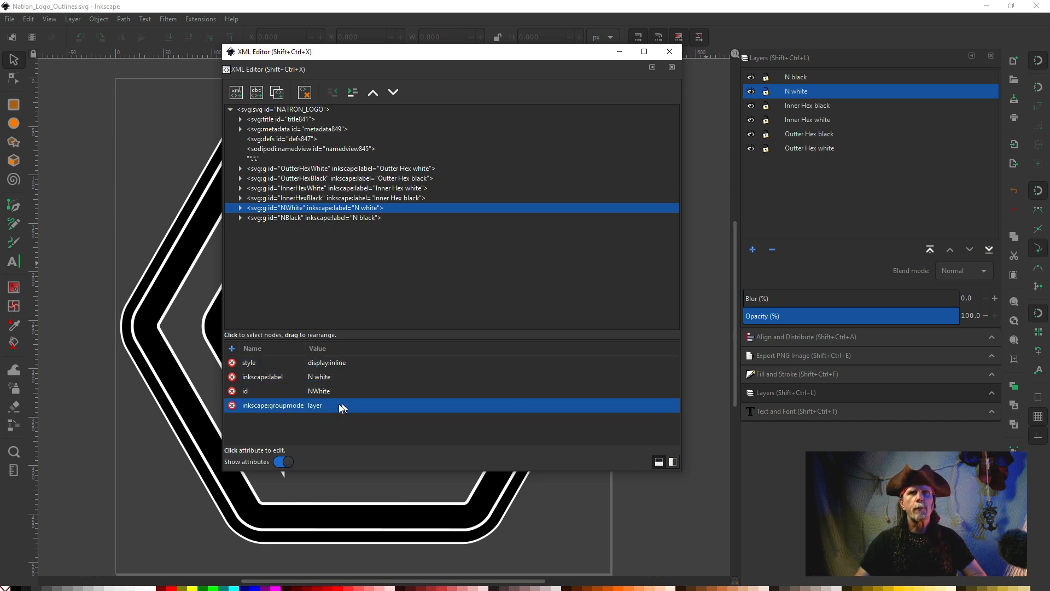
pyautogui.click(328, 391)
pyautogui.click(322, 405)
pyautogui.click(309, 392)
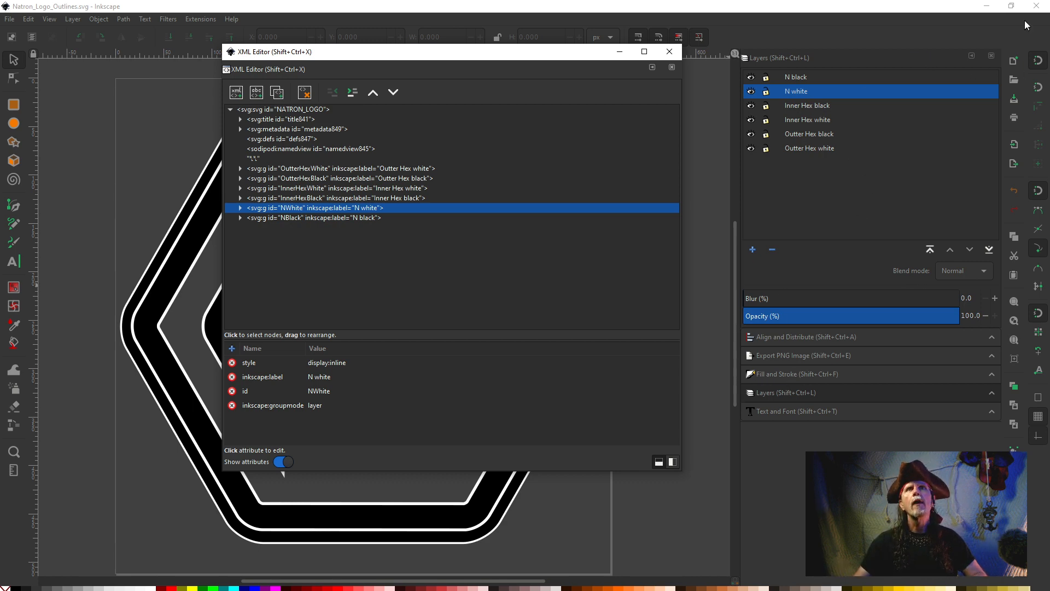
# Open the id value of the N white layer's node for editing and accept it as NWhite.
pyautogui.click(322, 391)
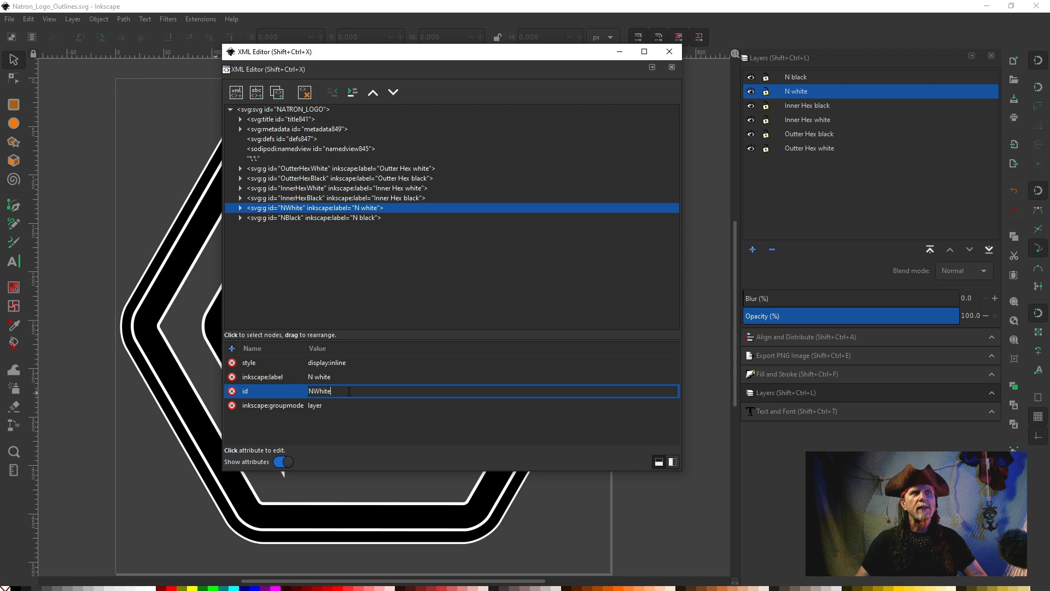
pyautogui.hotkey('ctrl', 'a')
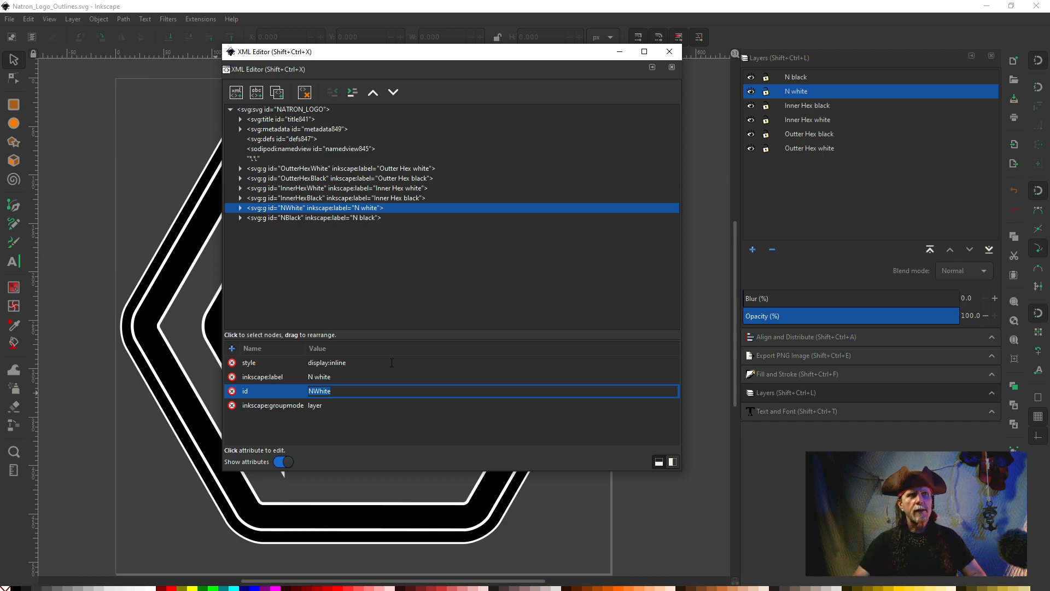
pyautogui.press('Return')
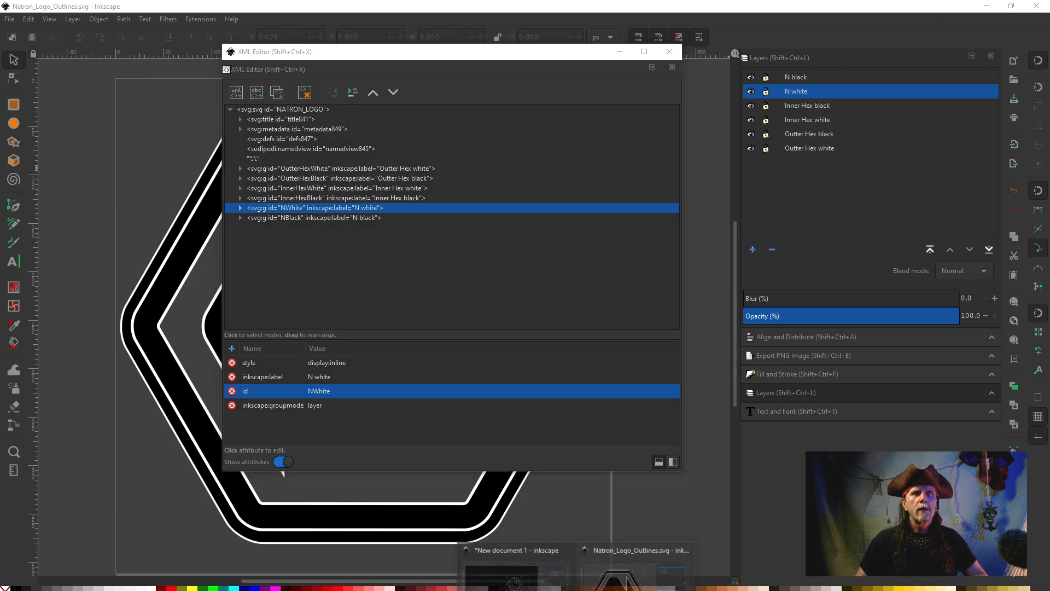
# Bring up the unsaved document New document 1 and close it without saving.
pyautogui.click(515, 569)
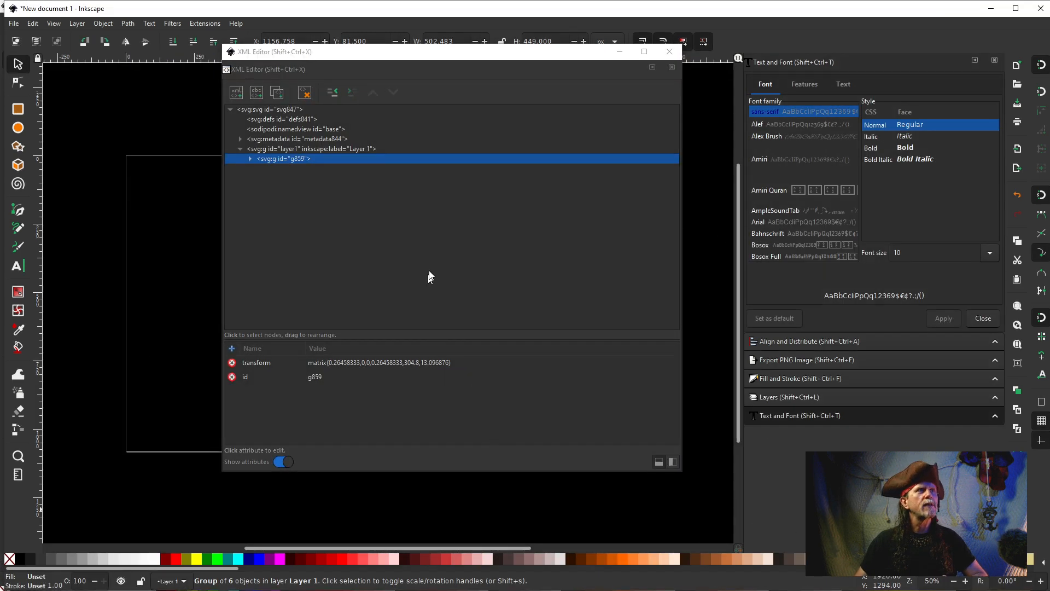
pyautogui.click(1036, 14)
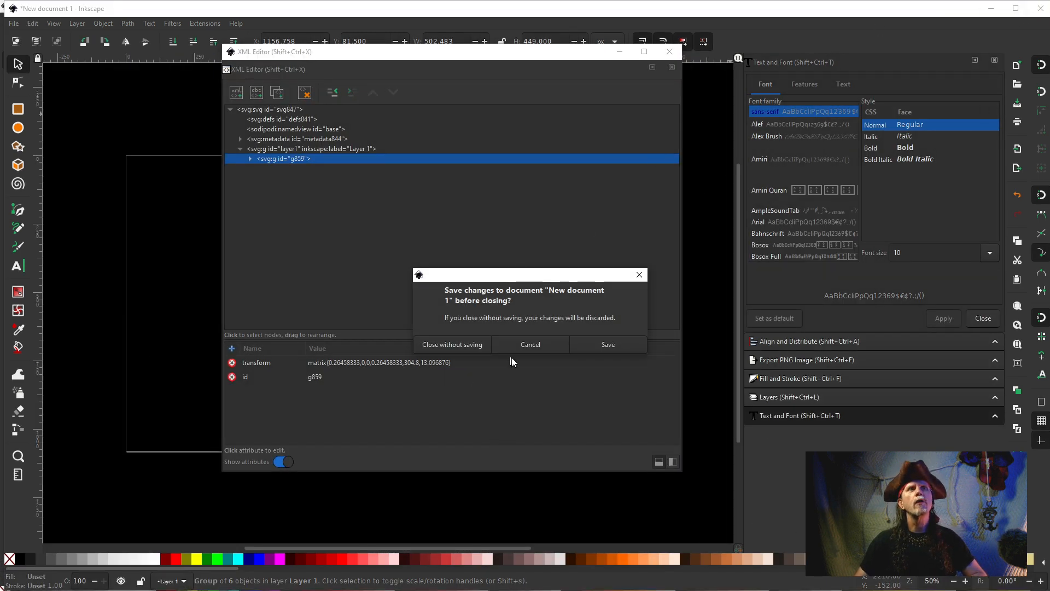
pyautogui.click(529, 344)
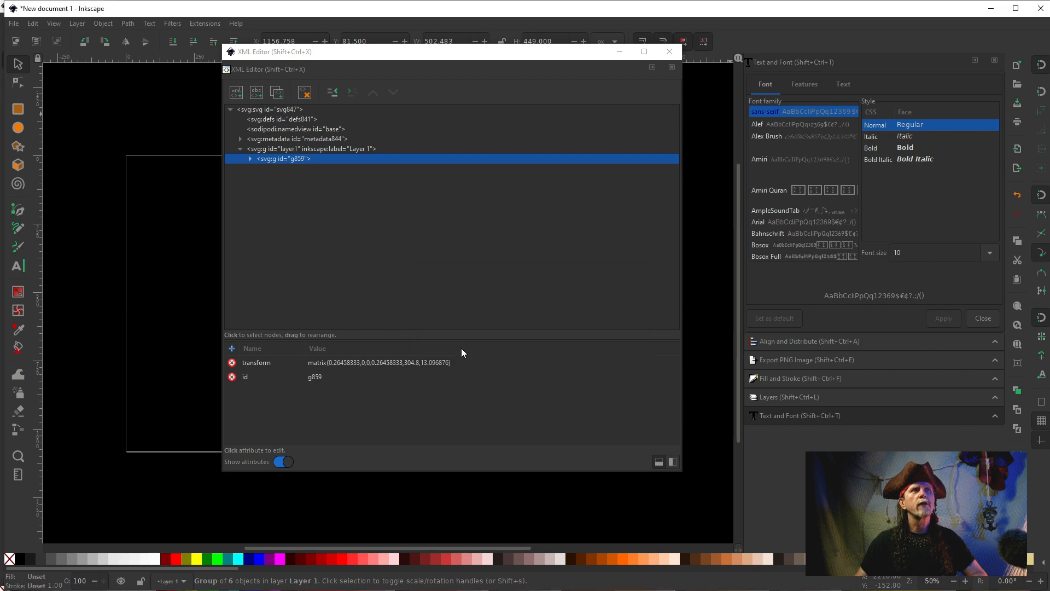
pyautogui.click(1040, 8)
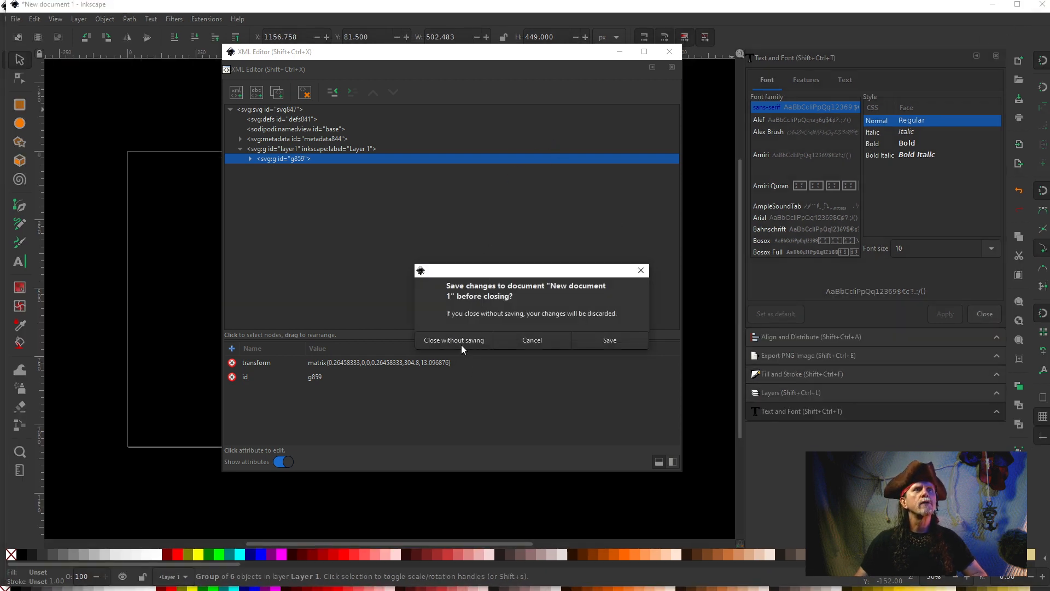
pyautogui.click(460, 342)
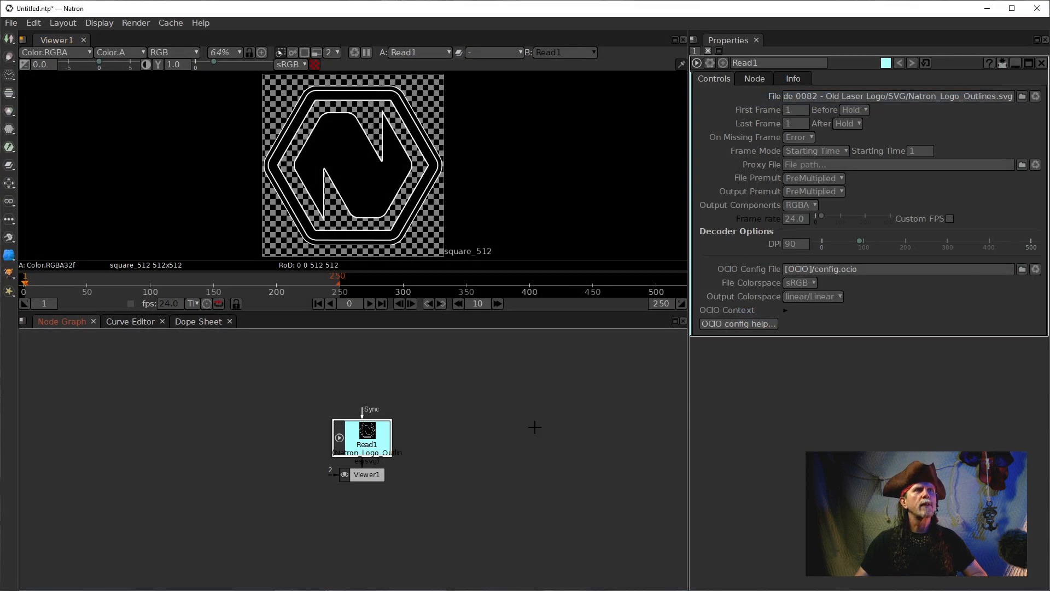
# Spread the nodes apart by moving Read1 up and Viewer1 down in the node graph.
pyautogui.click(495, 428)
pyautogui.moveTo(364, 440); pyautogui.dragTo(365, 391)
pyautogui.moveTo(362, 475); pyautogui.dragTo(363, 513)
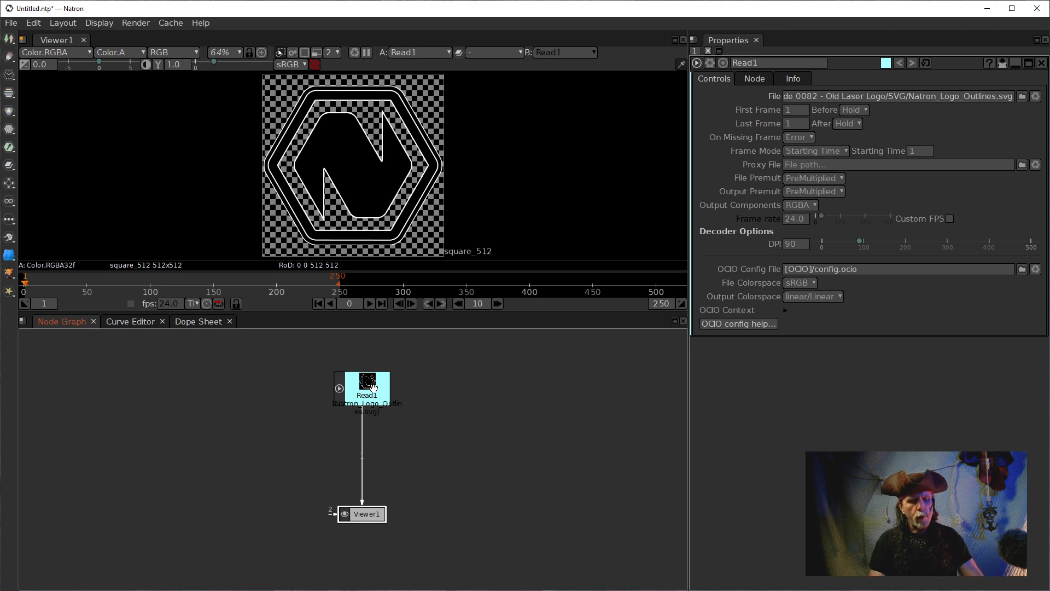
# Add a Card3D node to the node graph.
pyautogui.press('Tab')
pyautogui.write('car')
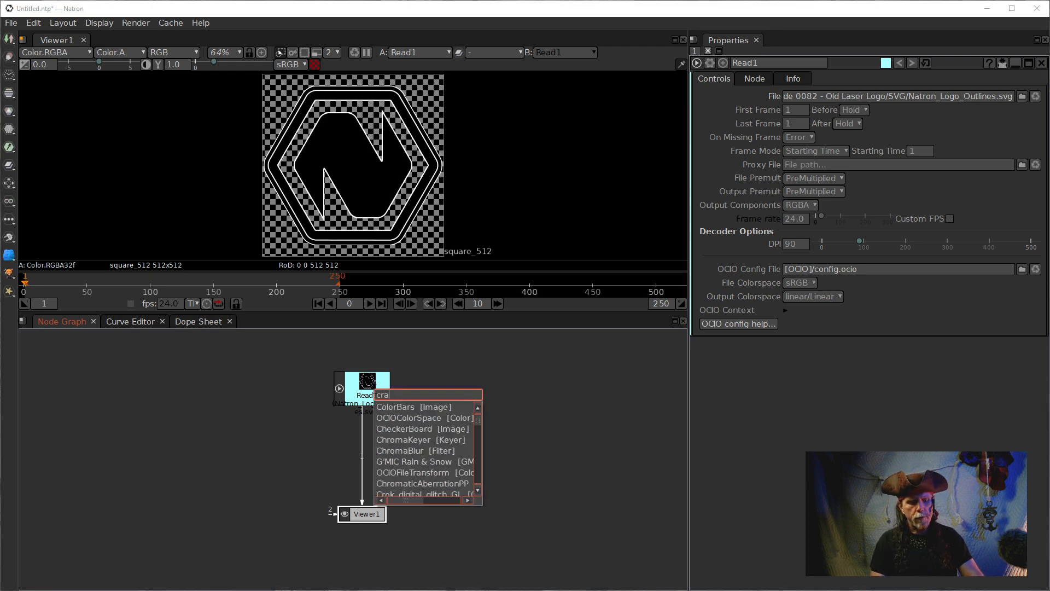
pyautogui.press('Return')
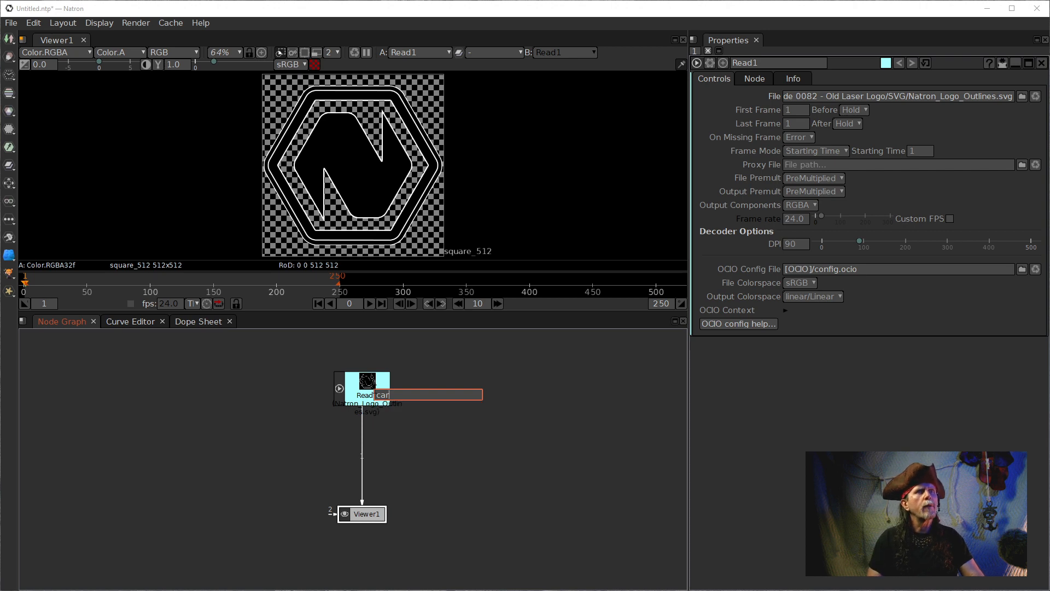
# Connect the Card3D1 node's source to Read1 and feed its output into Viewer1.
pyautogui.moveTo(395, 498); pyautogui.dragTo(361, 382)
pyautogui.moveTo(410, 456); pyautogui.dragTo(372, 392)
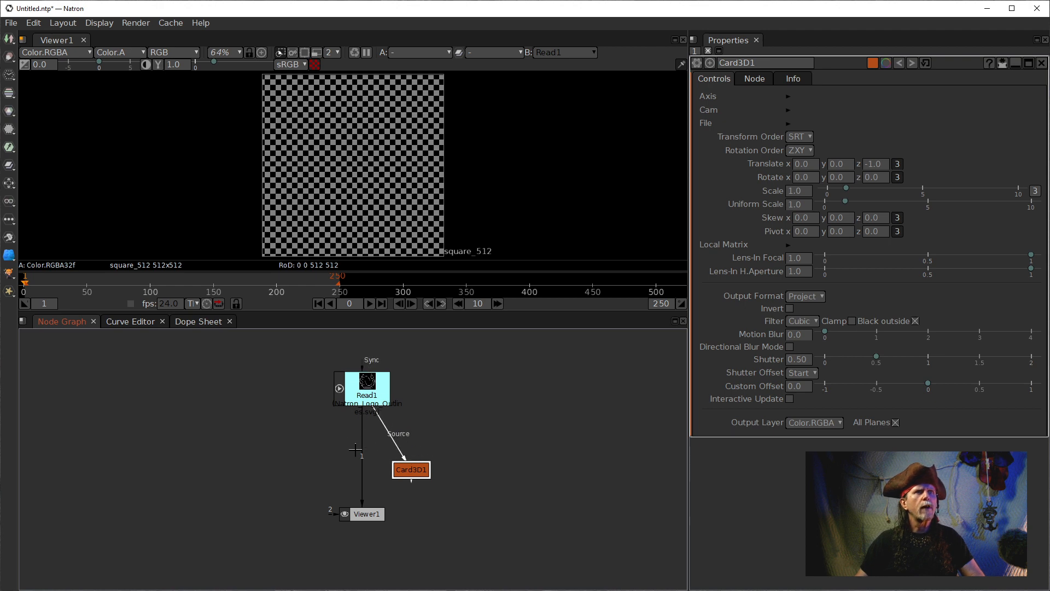
pyautogui.moveTo(361, 454); pyautogui.dragTo(390, 454)
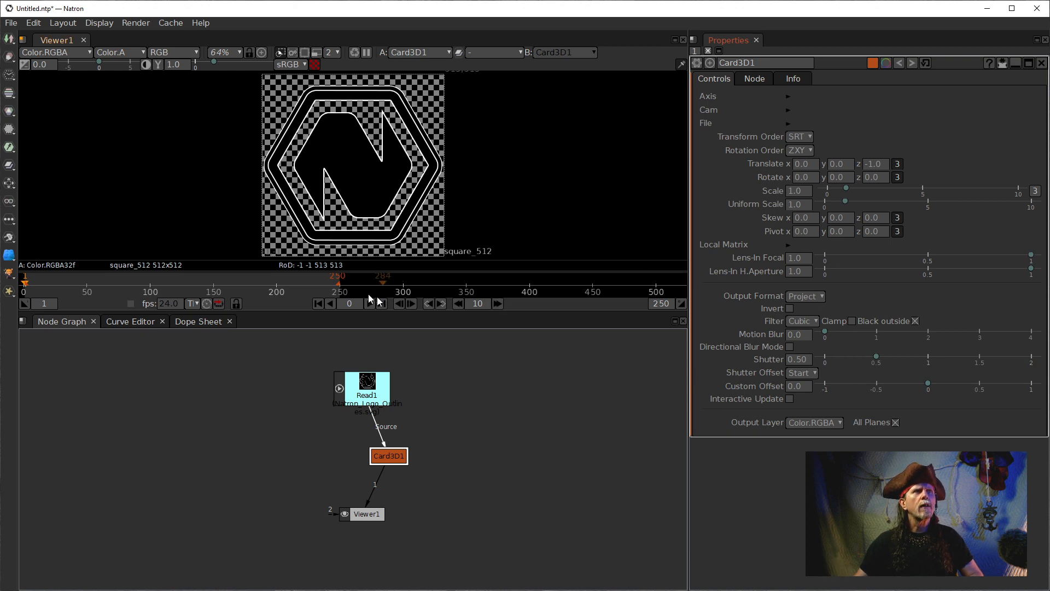
# Set the timeline's frame increment to 24 and advance three increments to frame 73.
pyautogui.moveTo(319, 287); pyautogui.dragTo(328, 286)
pyautogui.scroll(3, 328, 285)
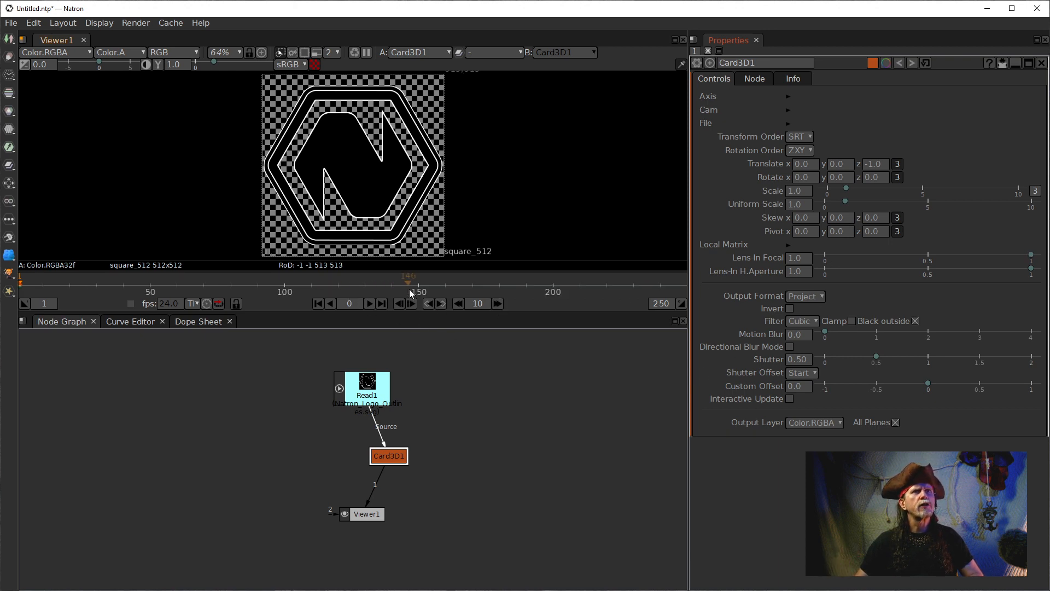
pyautogui.scroll(-1, 409, 289)
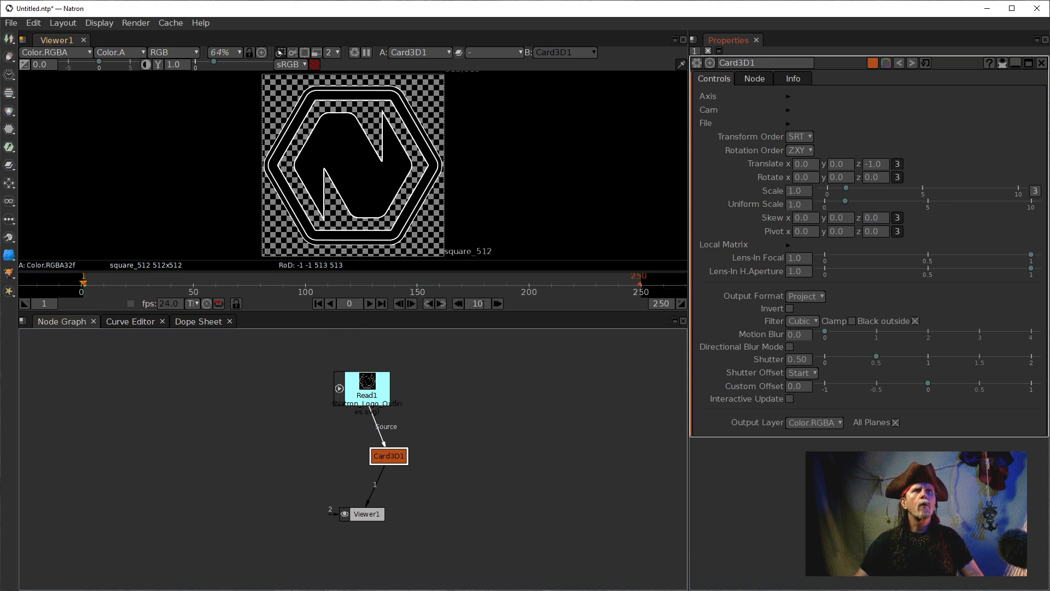
pyautogui.click(480, 304)
pyautogui.write('24')
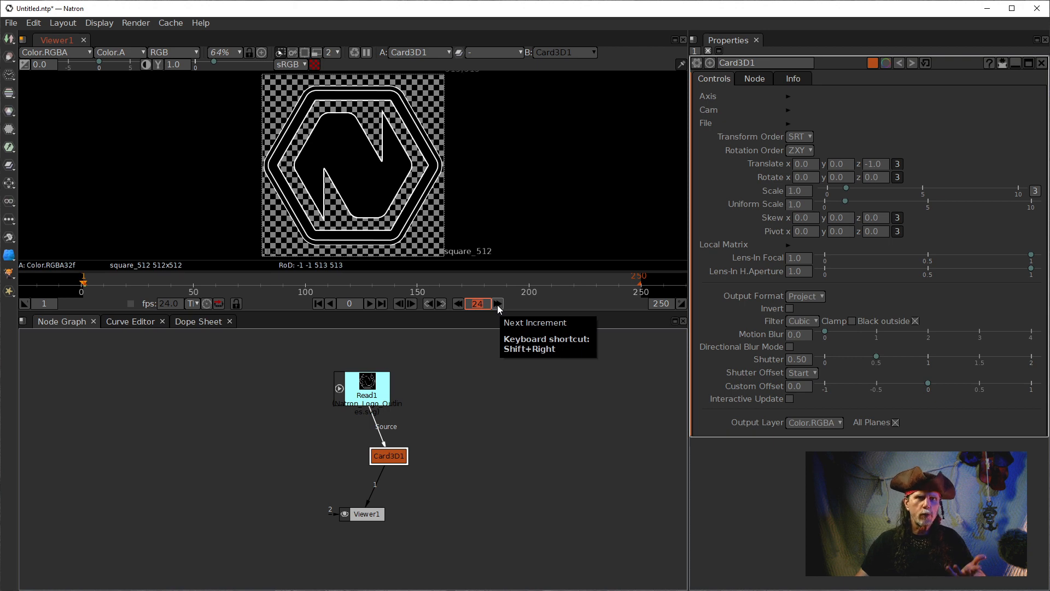
pyautogui.click(497, 304)
pyautogui.click(497, 305)
pyautogui.click(497, 304)
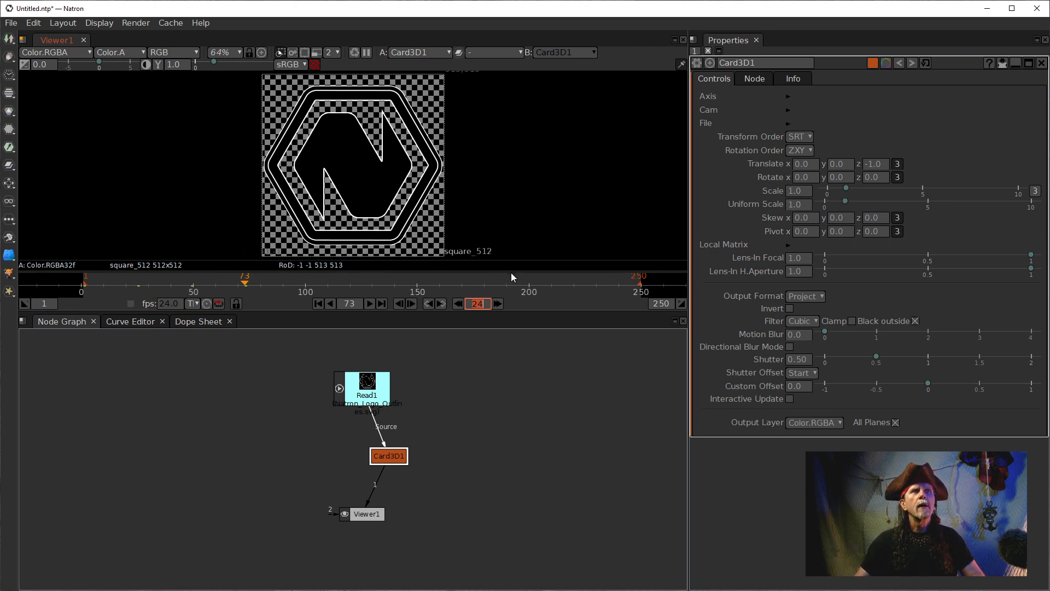
# Set Card3D1's Translate z to -4.0 and shift the node slightly right in the node graph.
pyautogui.click(871, 167)
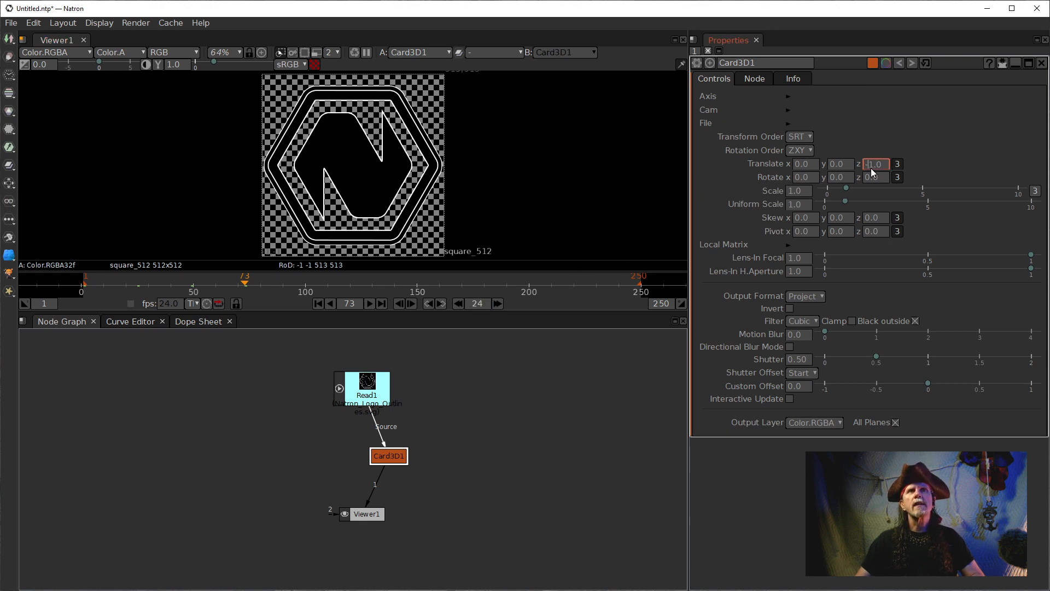
pyautogui.press('Down')
pyautogui.press('Down')
pyautogui.press('Down')
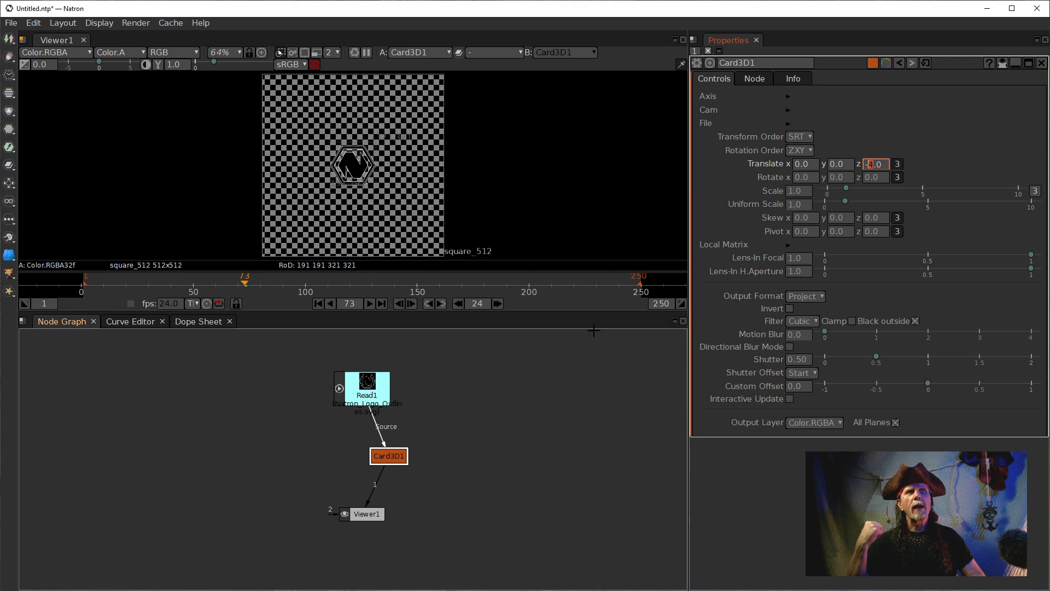
pyautogui.moveTo(393, 458); pyautogui.dragTo(420, 451)
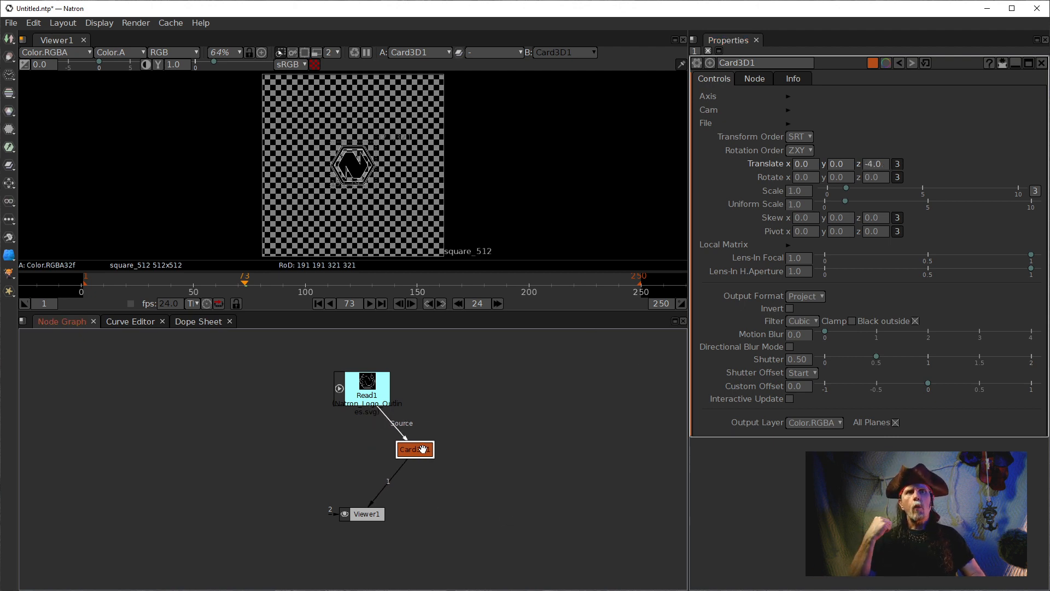
# Set keyframes on all dimensions of Card3D1's Translate, Rotate and Scale at frame 73.
pyautogui.rightClick(815, 165)
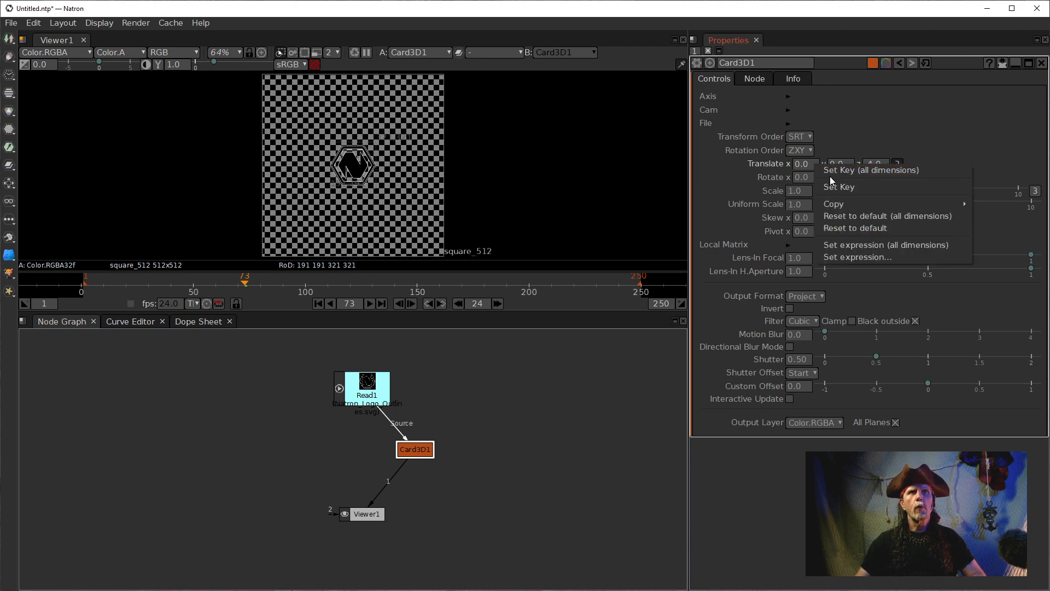
pyautogui.click(831, 171)
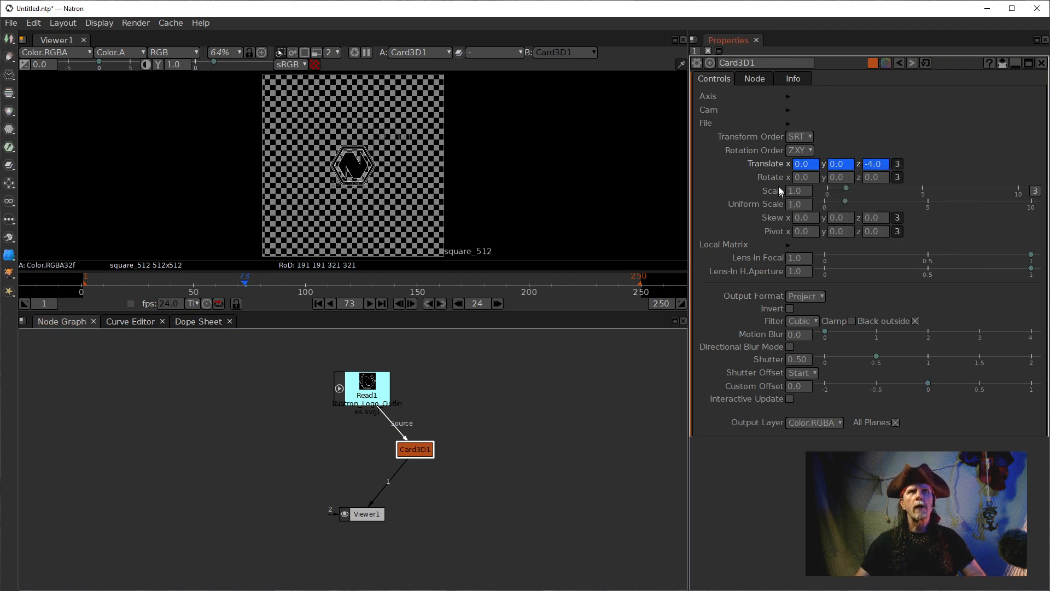
pyautogui.rightClick(801, 180)
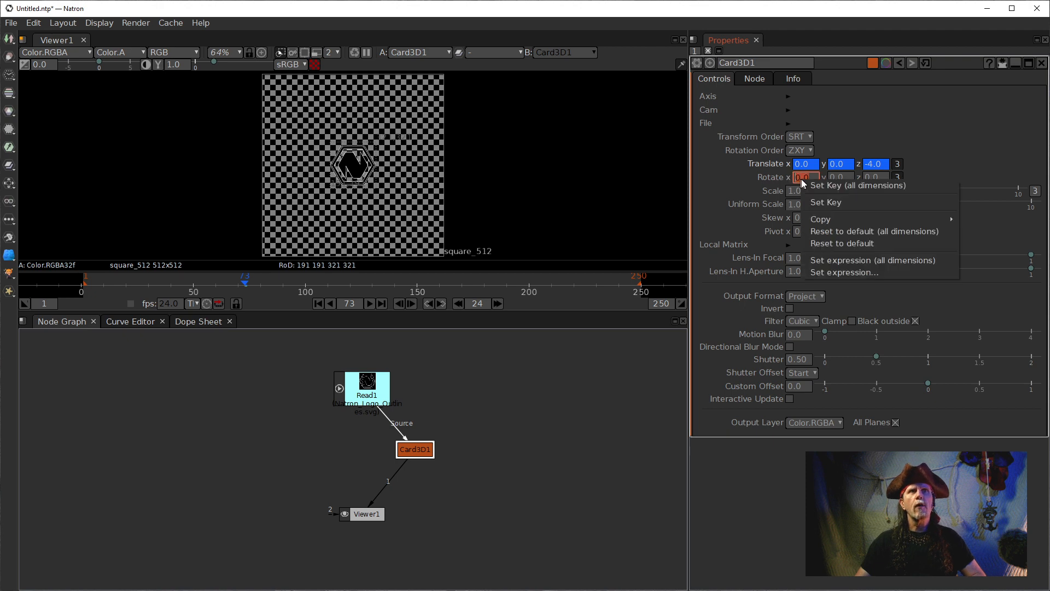
pyautogui.click(850, 186)
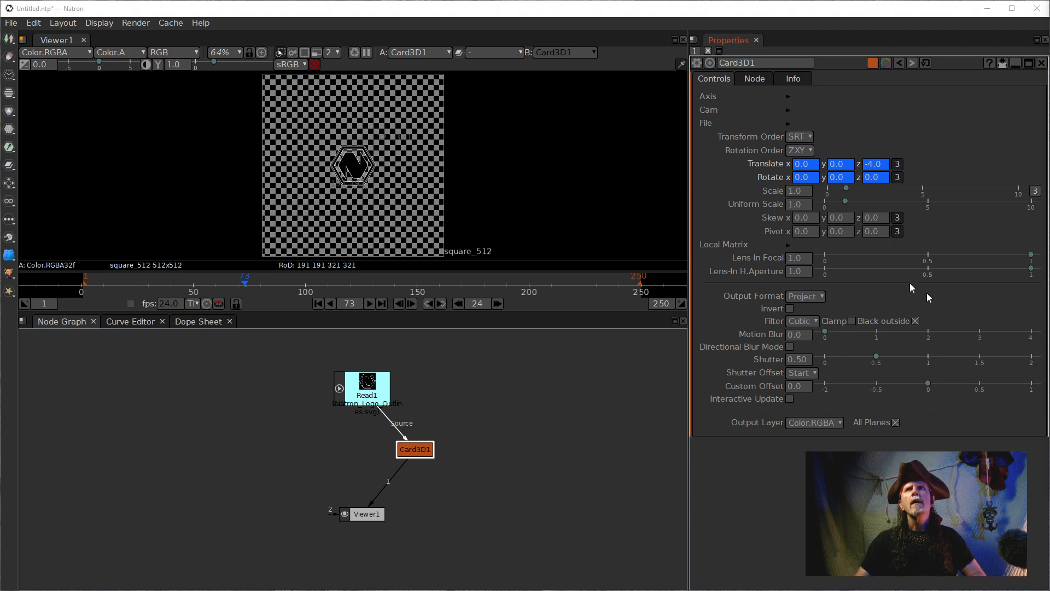
pyautogui.rightClick(796, 192)
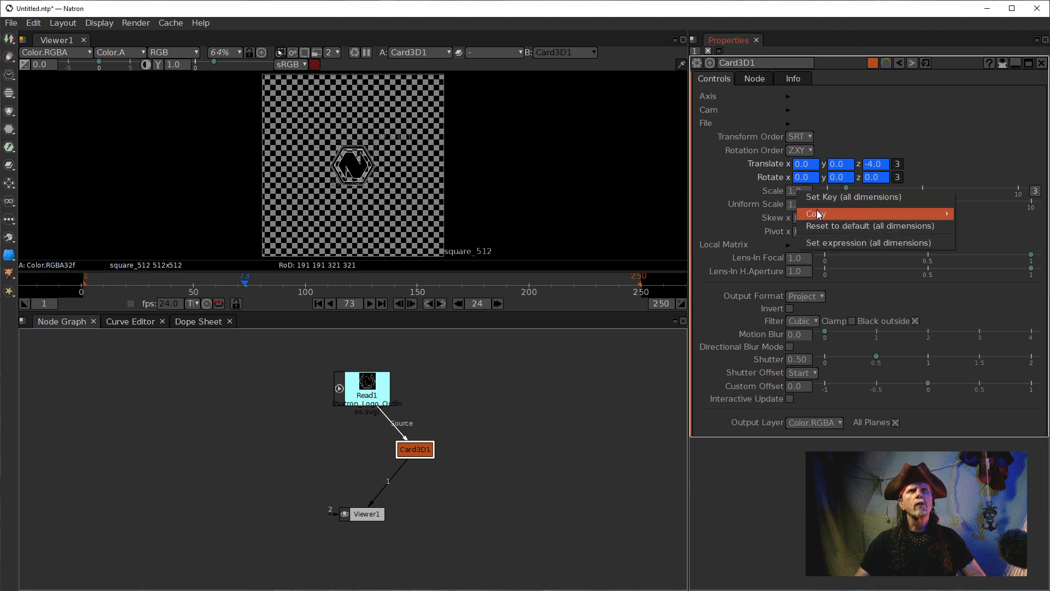
pyautogui.click(815, 196)
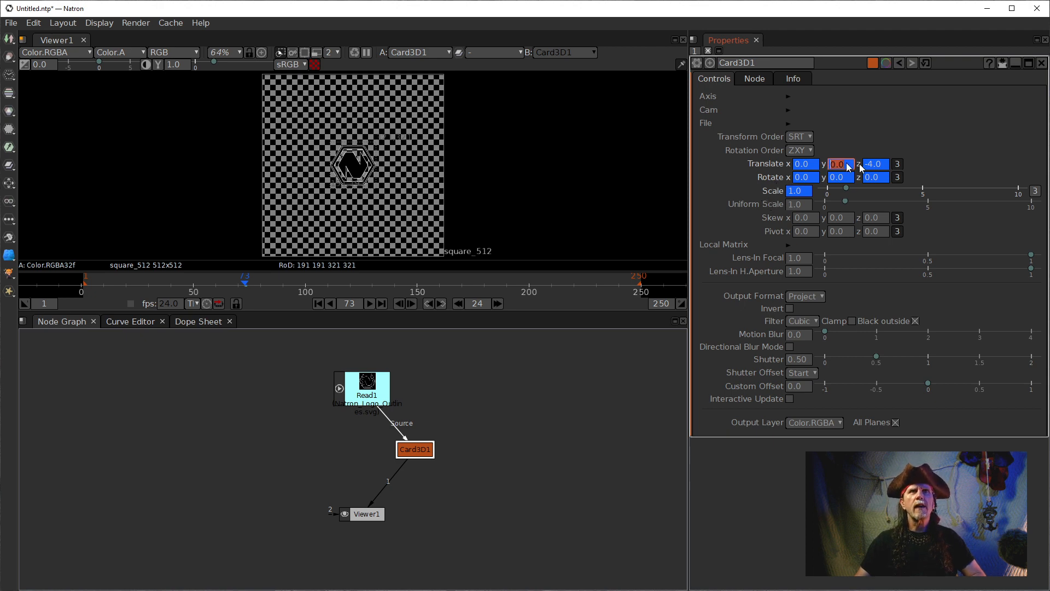
pyautogui.click(885, 177)
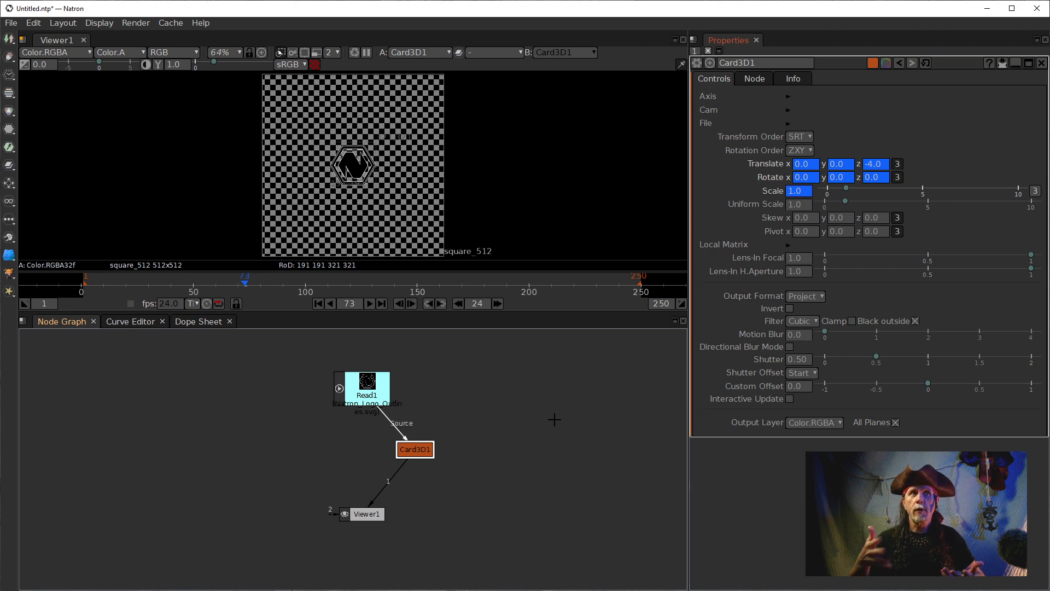
# Turn off All Planes for Card3D1 and keep its output layer at Color.RGBA.
pyautogui.scroll(5, 362, 172)
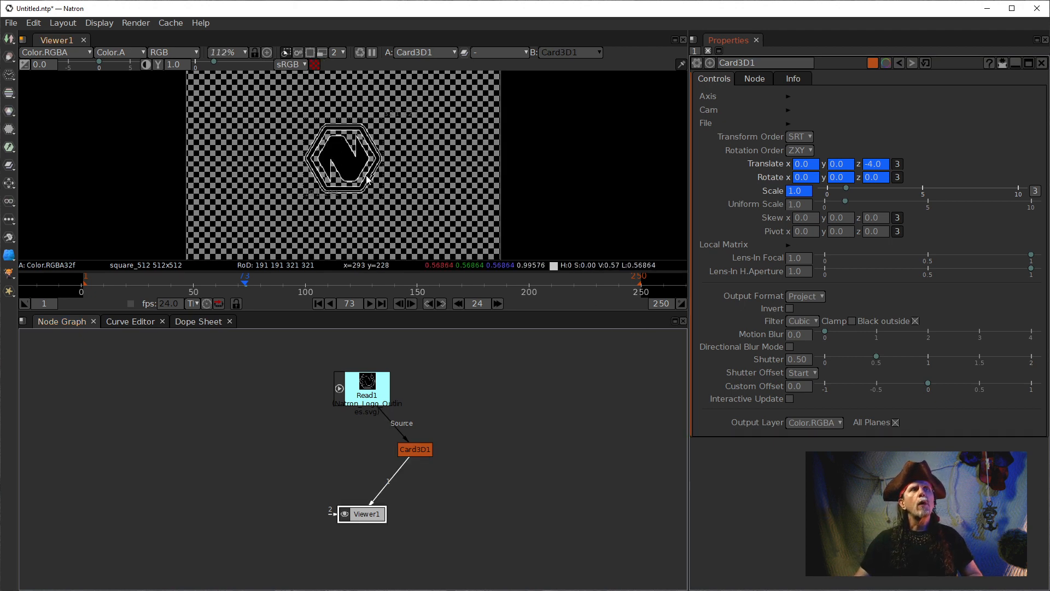
pyautogui.scroll(4, 362, 165)
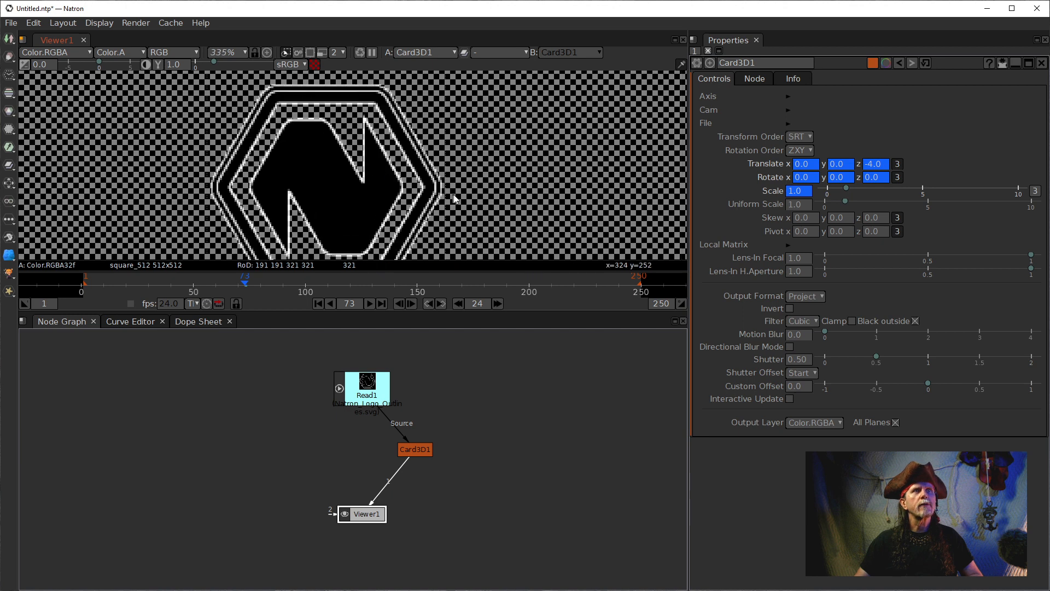
pyautogui.scroll(-1, 431, 169)
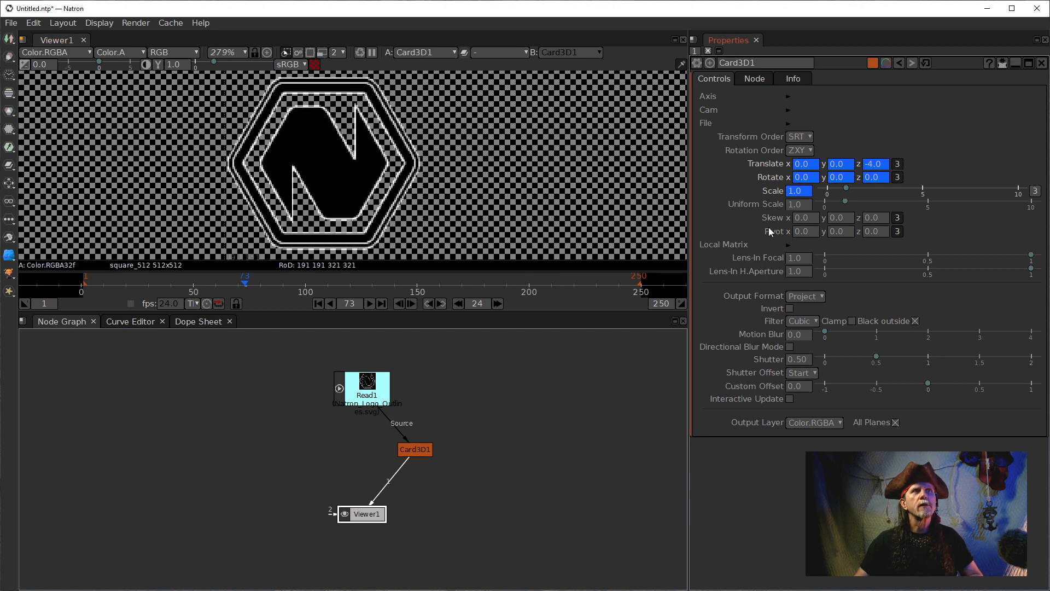
pyautogui.click(831, 421)
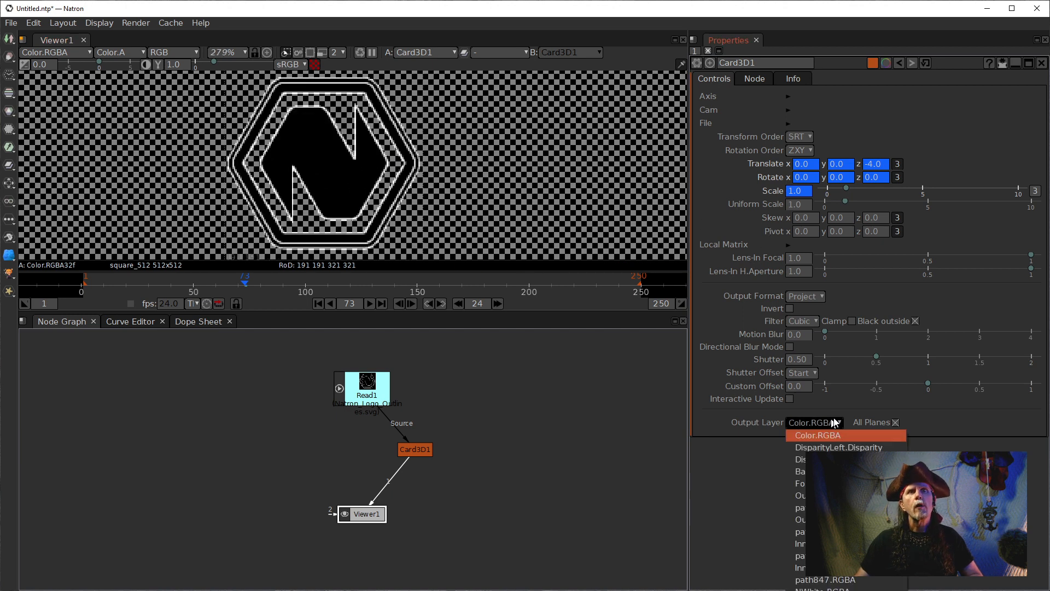
pyautogui.click(930, 415)
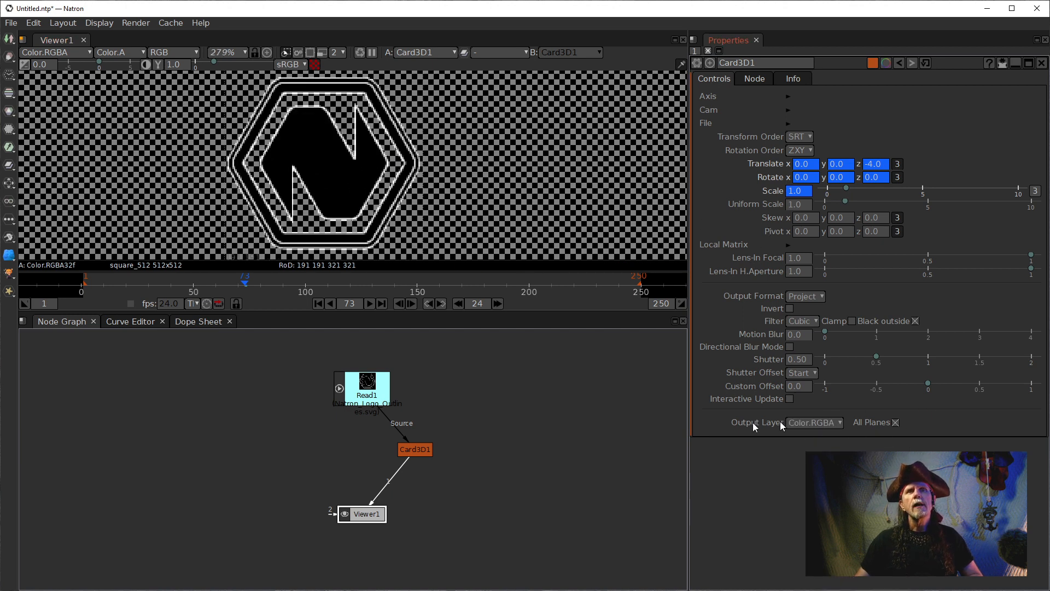
pyautogui.click(895, 422)
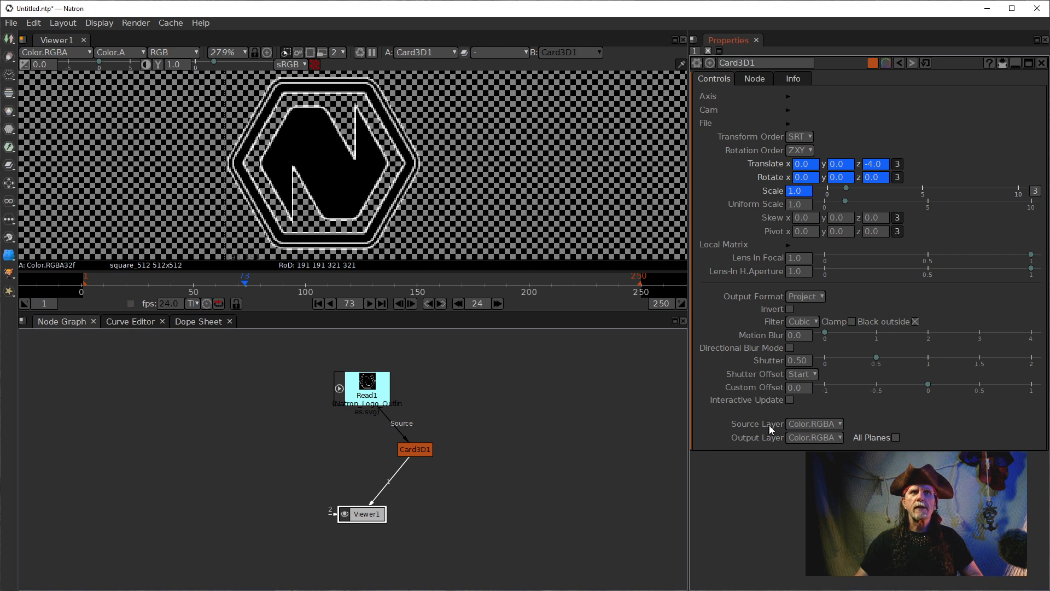
pyautogui.click(821, 437)
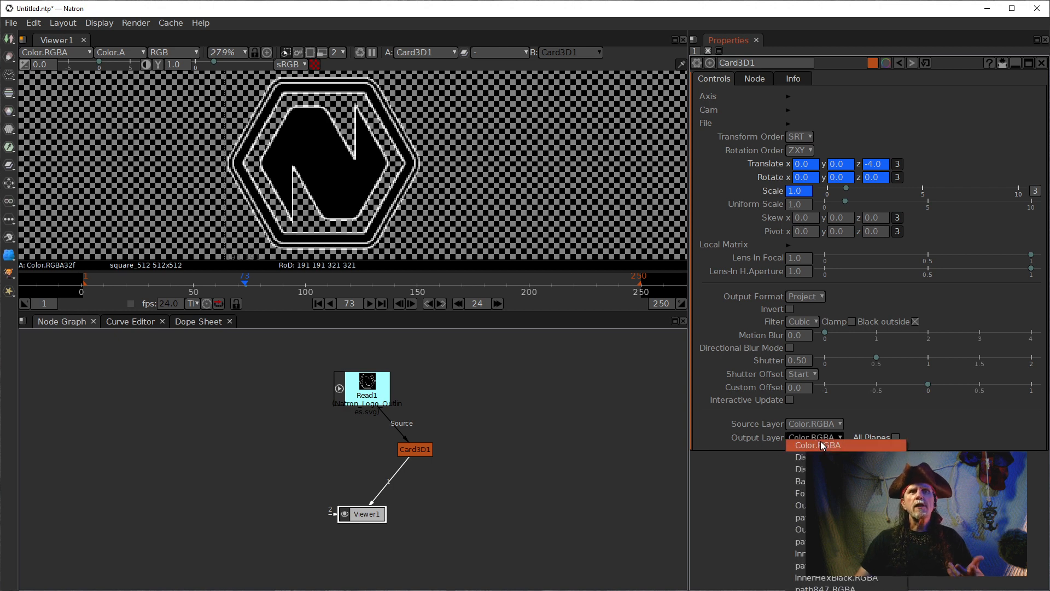
pyautogui.click(719, 505)
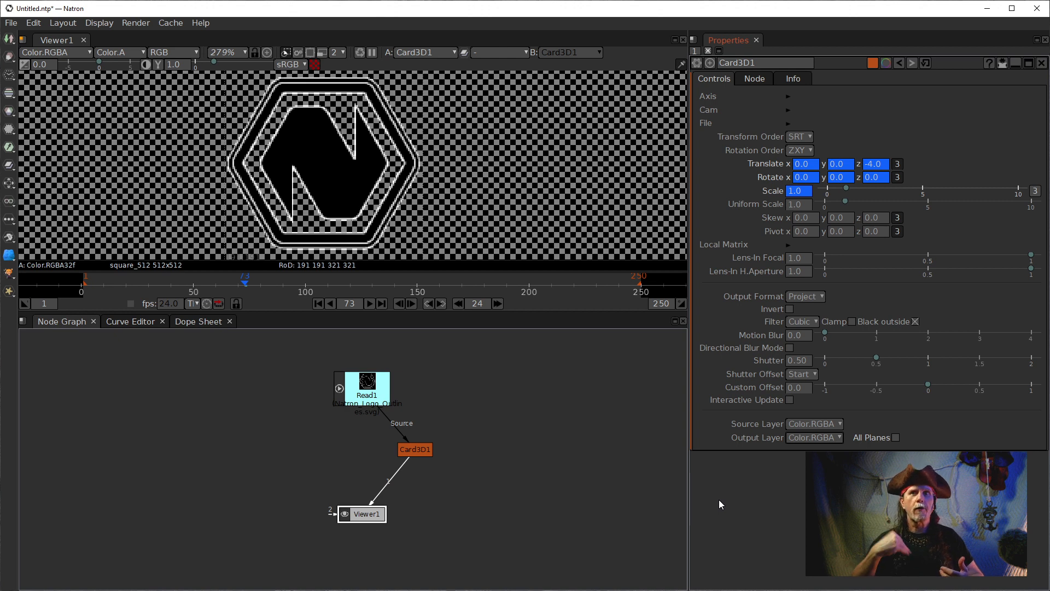
# Preview the logo layers by switching Card3D1's source layer through OutterHexWhite, OutterHexBlack, InnerHexWhite, InnerHexBlack, NWhite and NBlack.
pyautogui.click(829, 424)
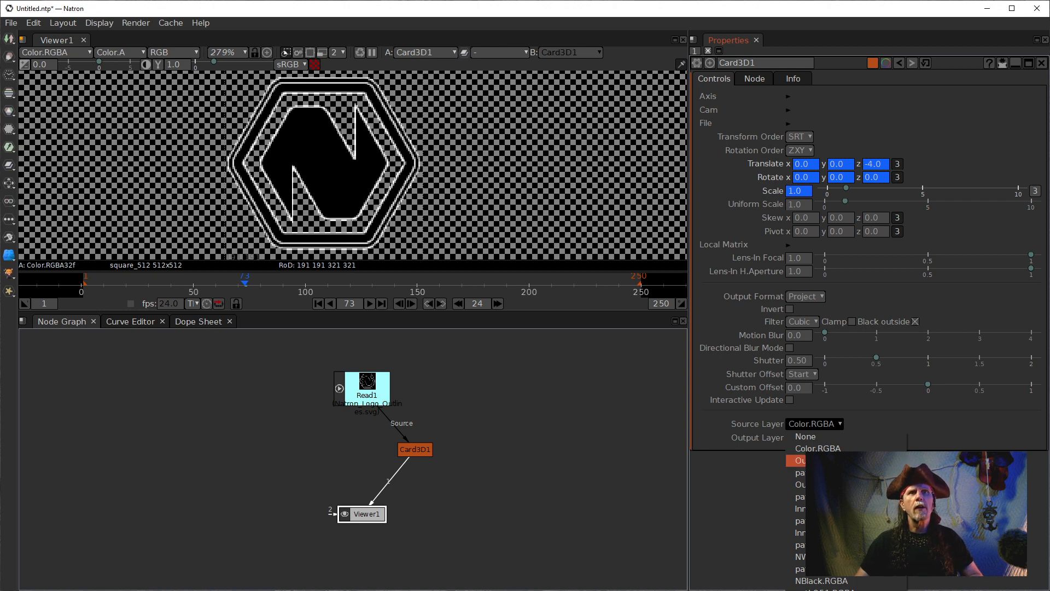
pyautogui.click(832, 461)
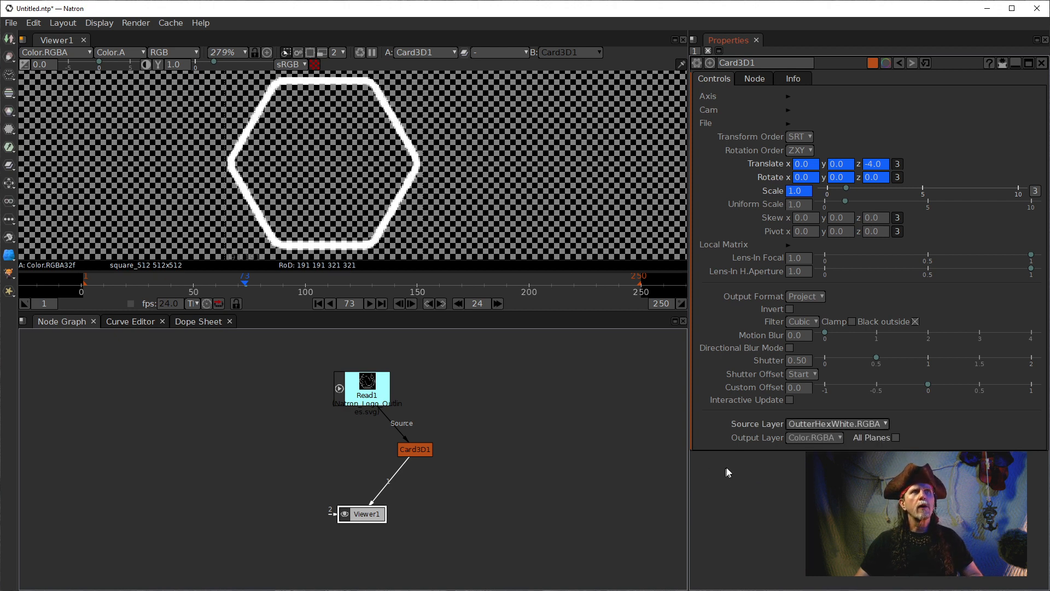
pyautogui.click(820, 426)
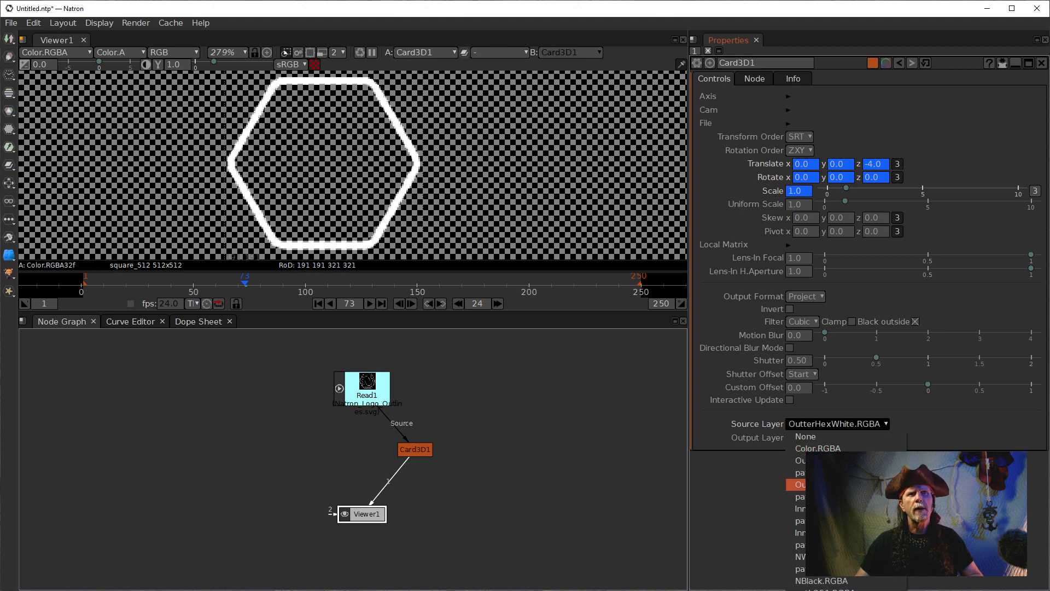
pyautogui.click(819, 485)
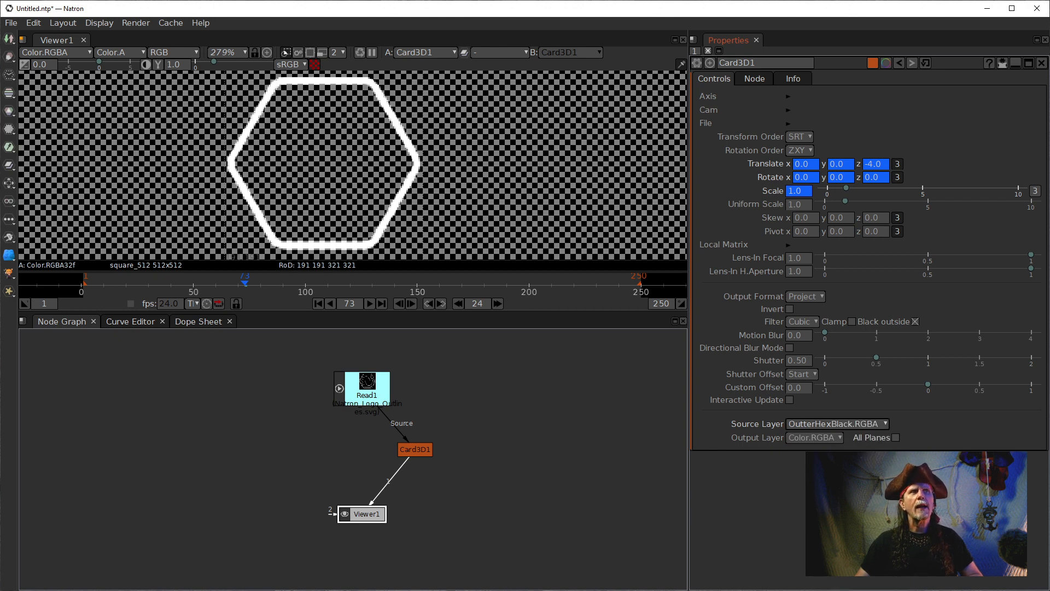
pyautogui.click(816, 425)
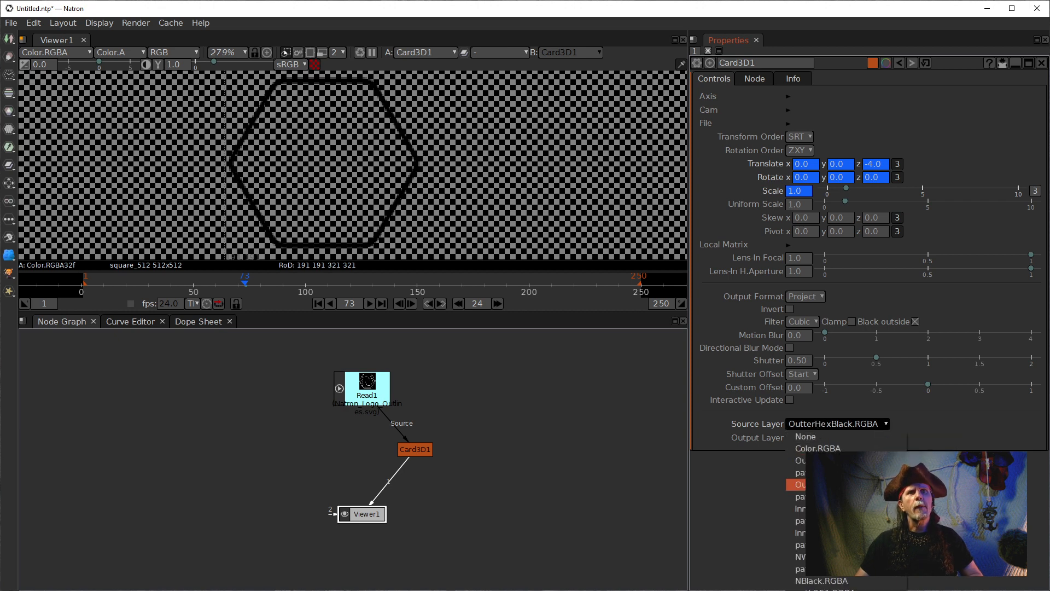
pyautogui.click(819, 508)
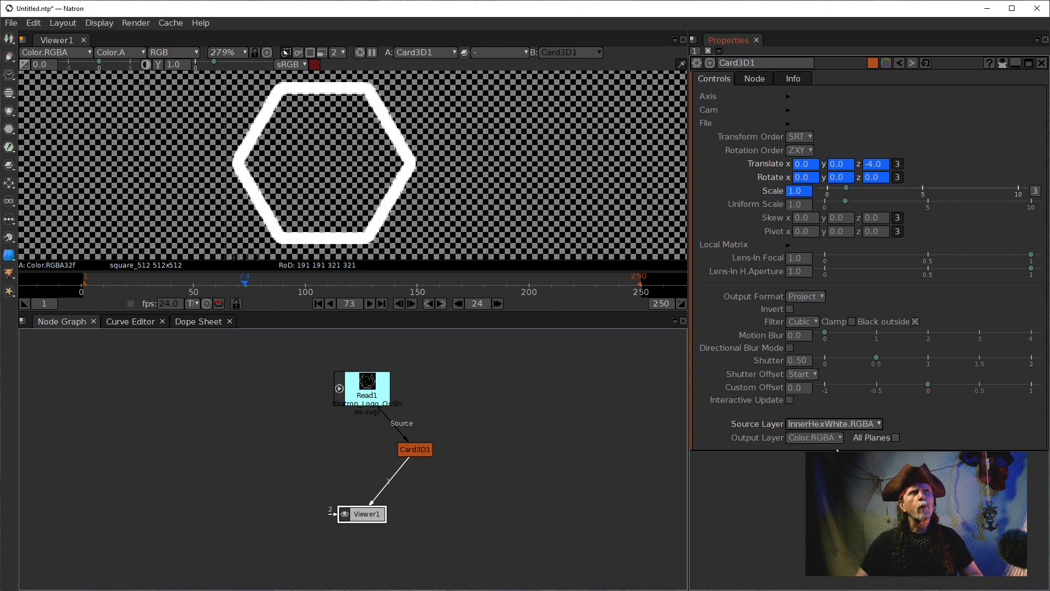
pyautogui.click(823, 424)
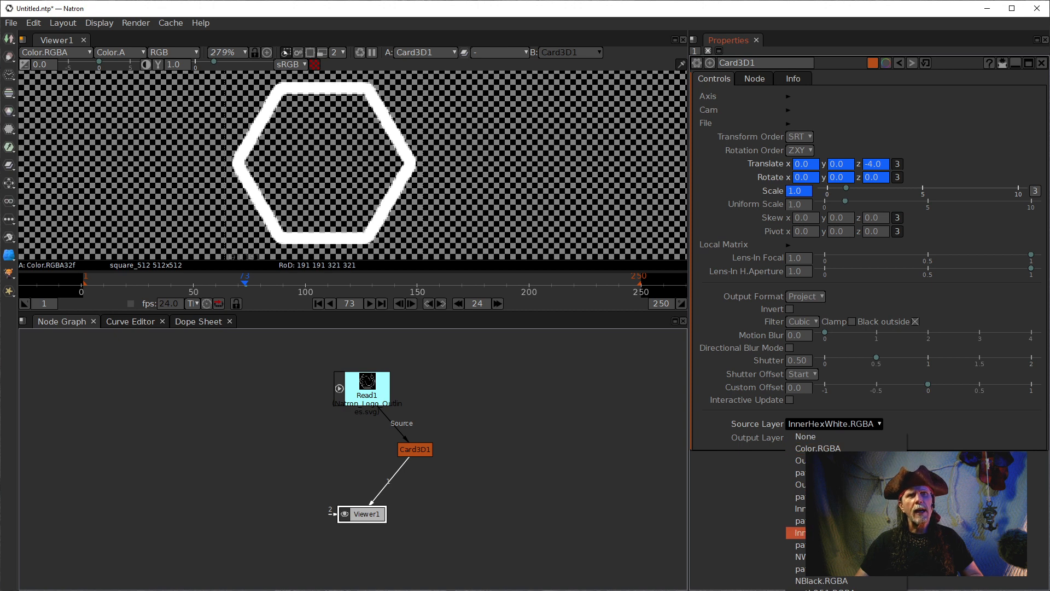
pyautogui.click(821, 509)
pyautogui.click(820, 424)
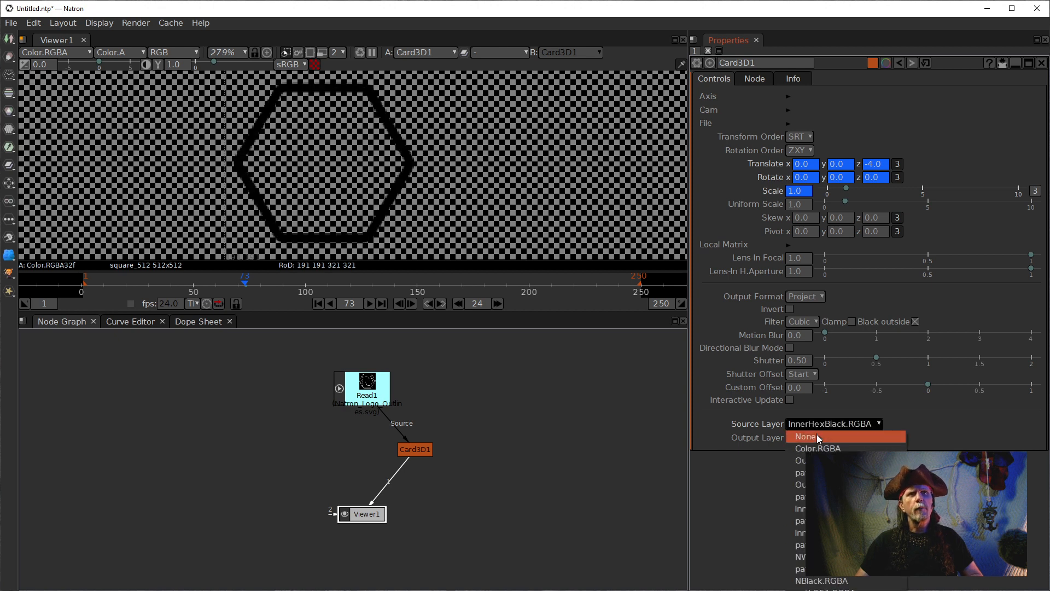
pyautogui.click(852, 585)
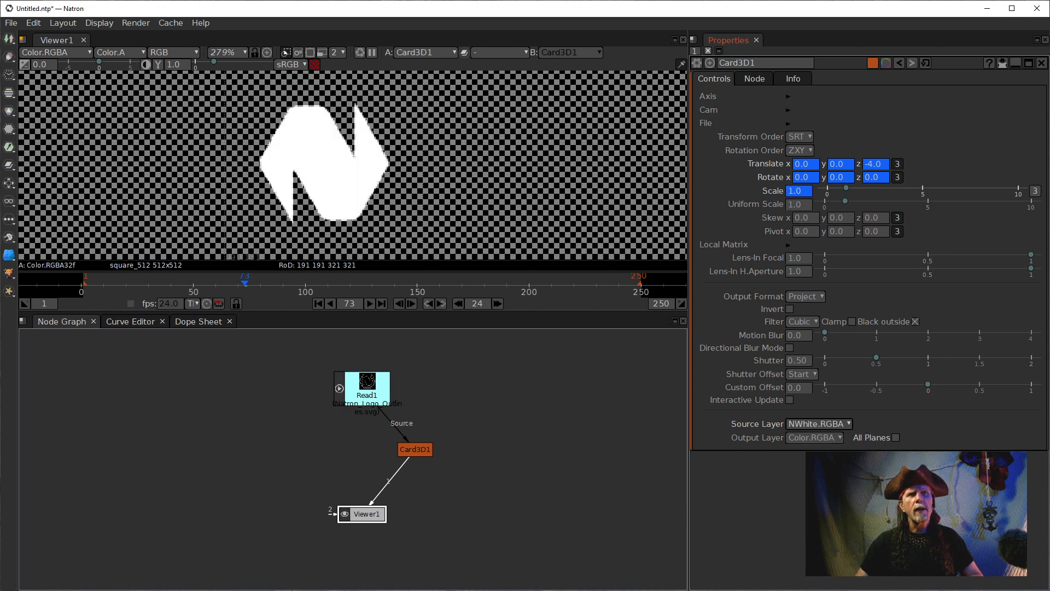
pyautogui.click(817, 424)
pyautogui.click(843, 582)
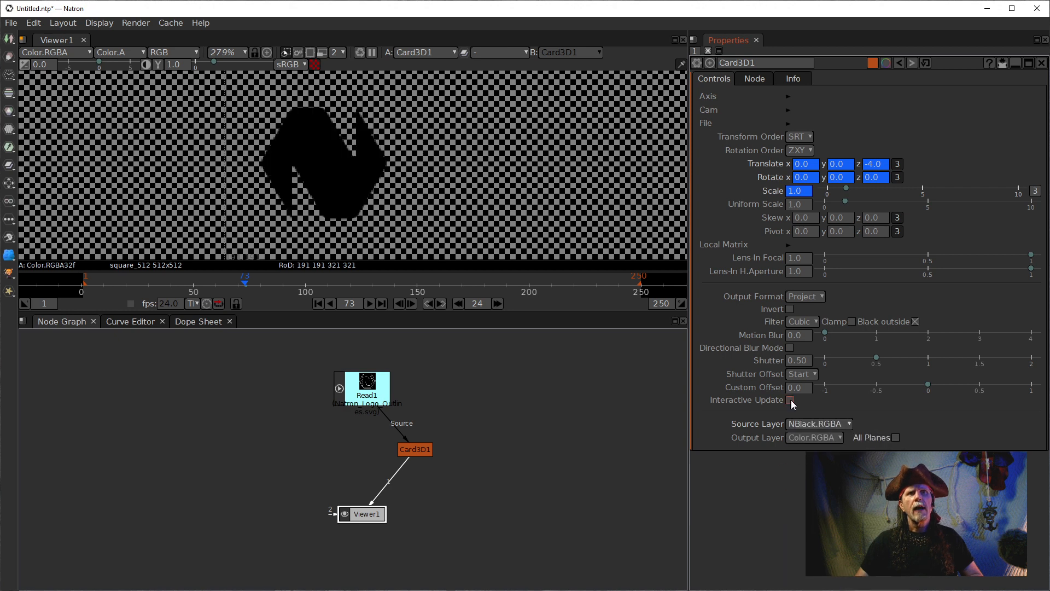
# Set Card3D1's source layer to OutterHexWhite.RGBA.
pyautogui.click(806, 424)
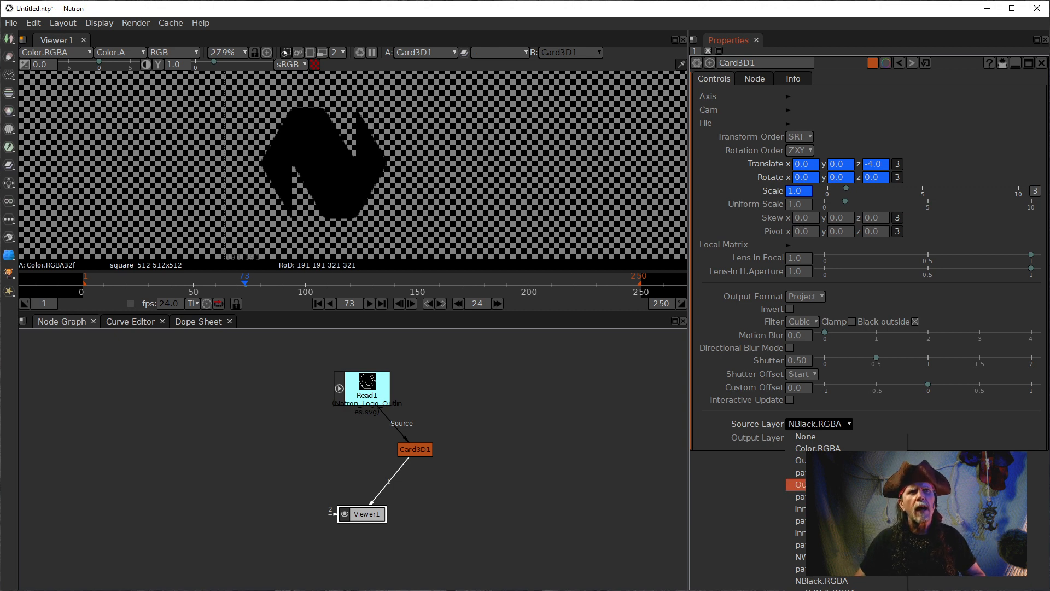
pyautogui.click(821, 484)
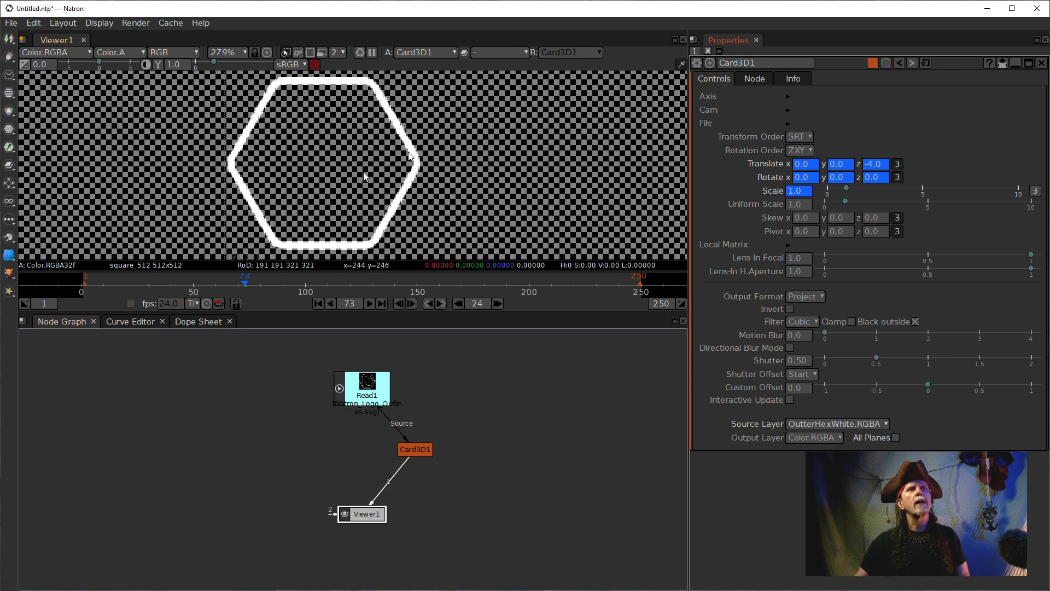
pyautogui.scroll(-1, 473, 126)
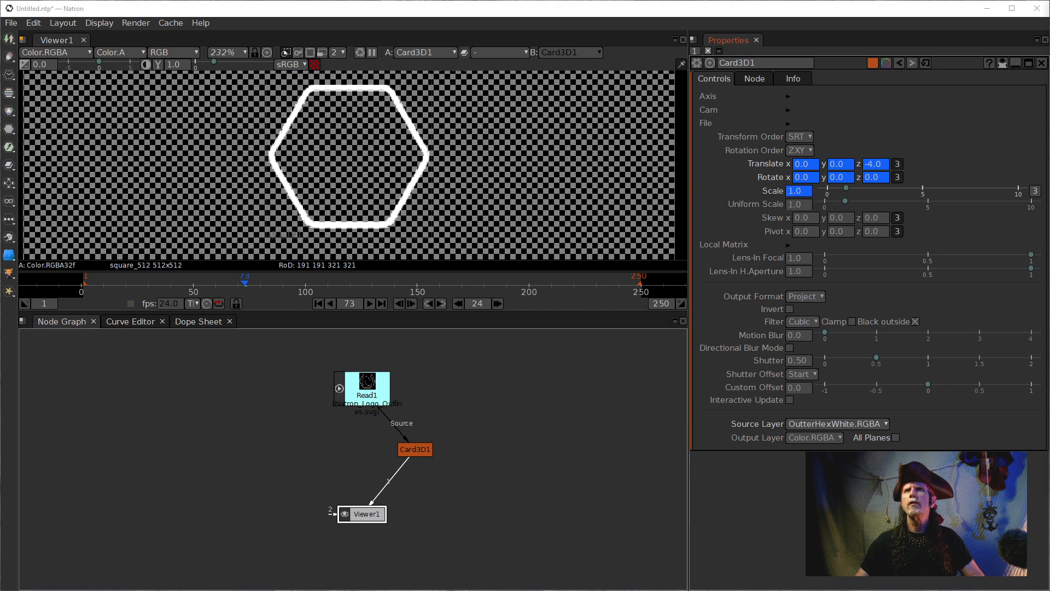
# Go to frame 1 and set Card3D1's Rotate X to 90.
pyautogui.click(317, 304)
pyautogui.click(350, 304)
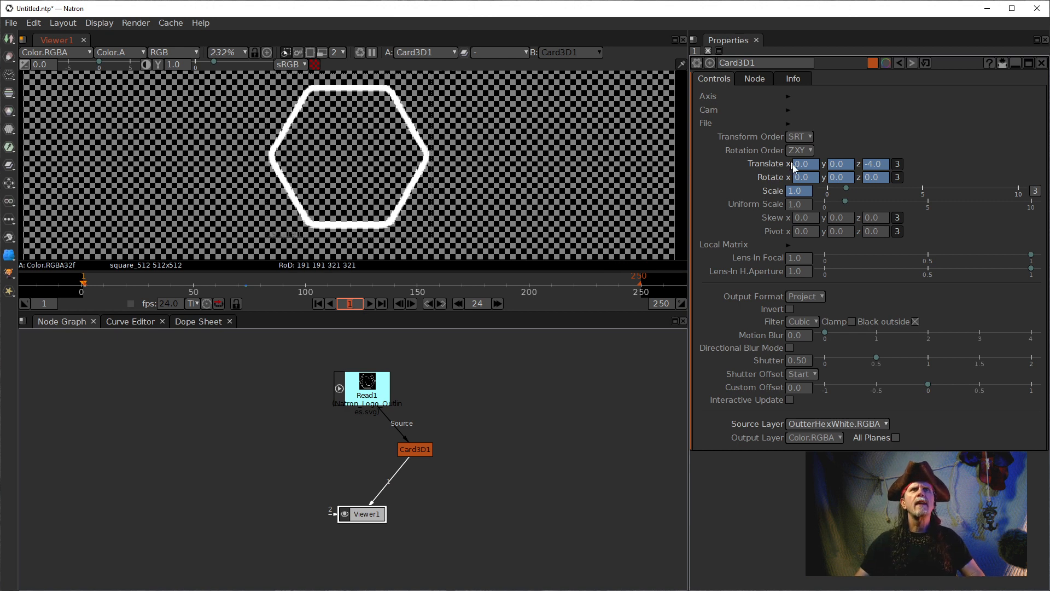
pyautogui.click(796, 178)
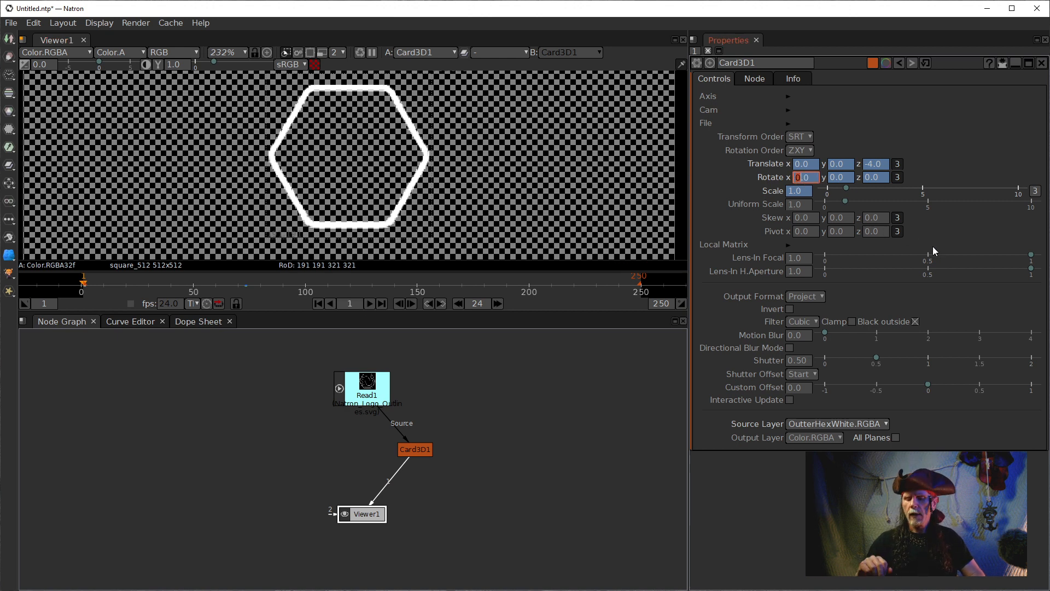
pyautogui.write('90')
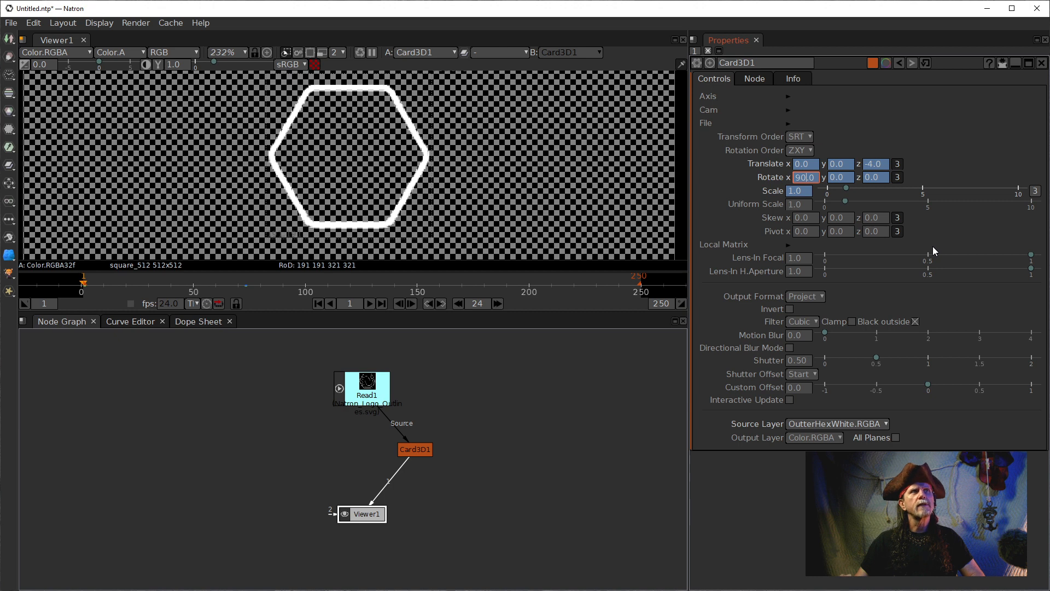
pyautogui.press('Return')
pyautogui.scroll(-4, 472, 176)
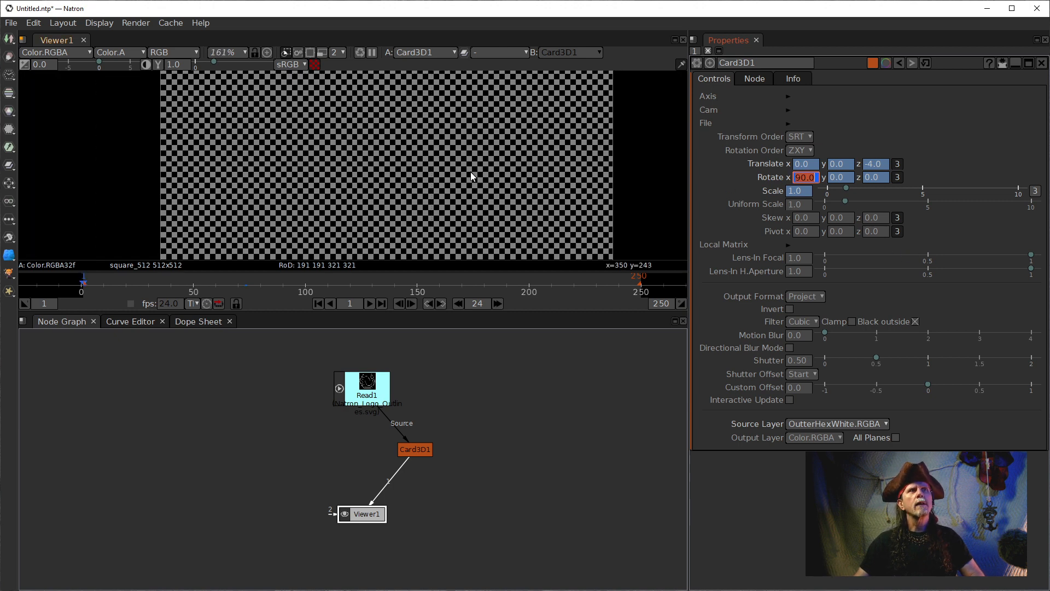
pyautogui.scroll(-8, 515, 203)
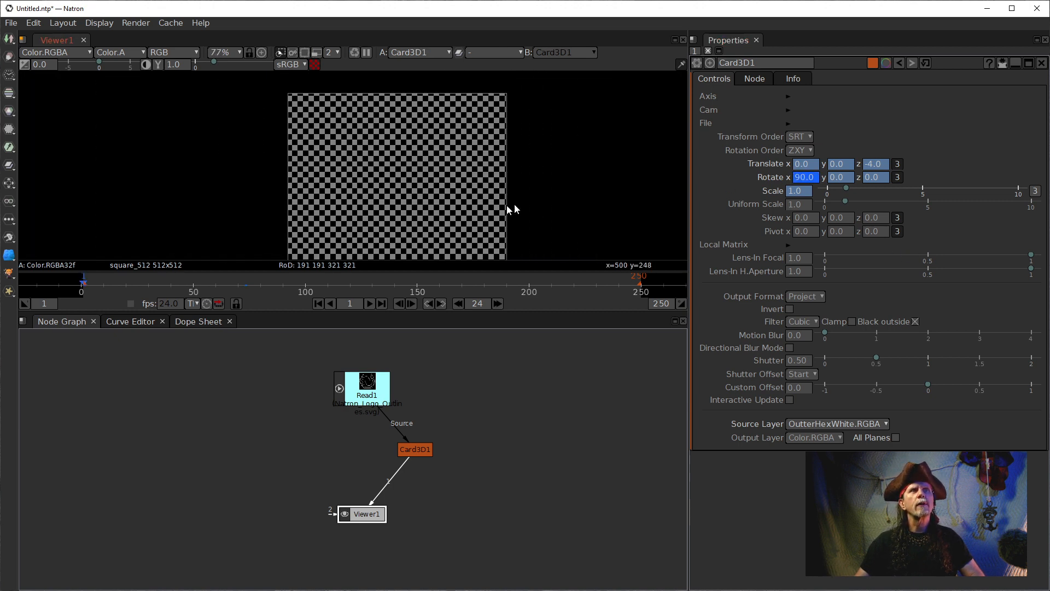
pyautogui.scroll(-4, 795, 177)
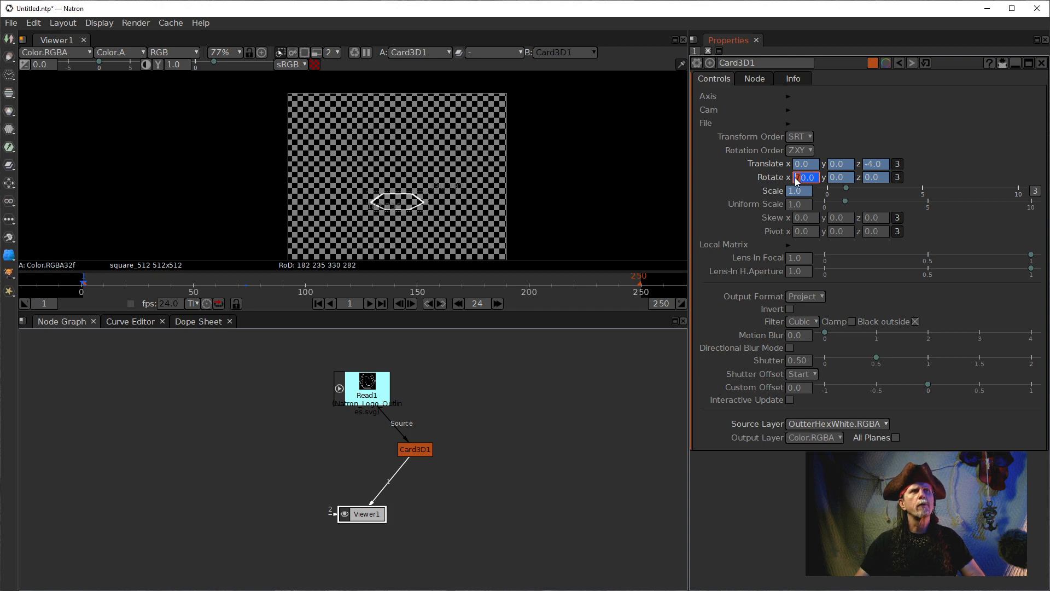
# Try different tens values for Card3D1's Rotate X at frame 1, ending at 60.
pyautogui.scroll(3, 795, 178)
pyautogui.scroll(-2, 796, 179)
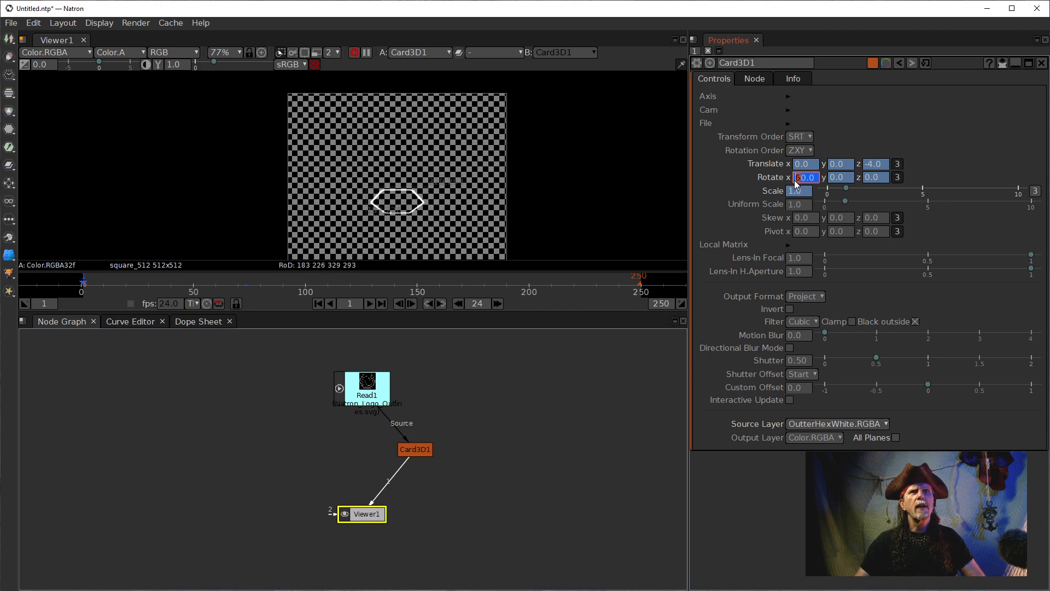
pyautogui.scroll(2, 795, 180)
pyautogui.scroll(-1, 795, 180)
pyautogui.scroll(-1, 795, 180)
pyautogui.scroll(3, 795, 180)
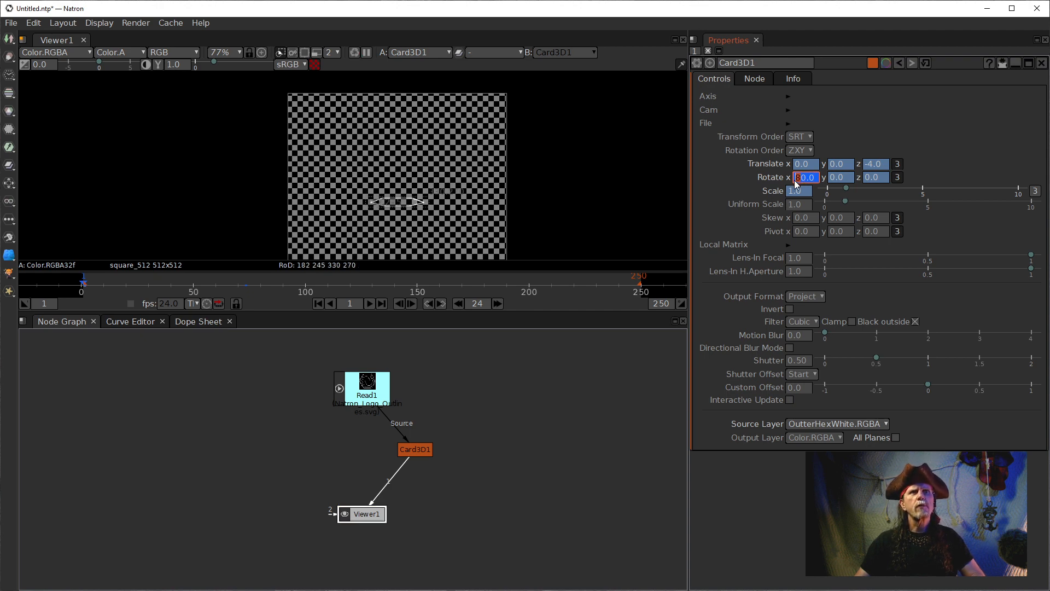
pyautogui.scroll(-1, 795, 181)
pyautogui.scroll(-2, 794, 180)
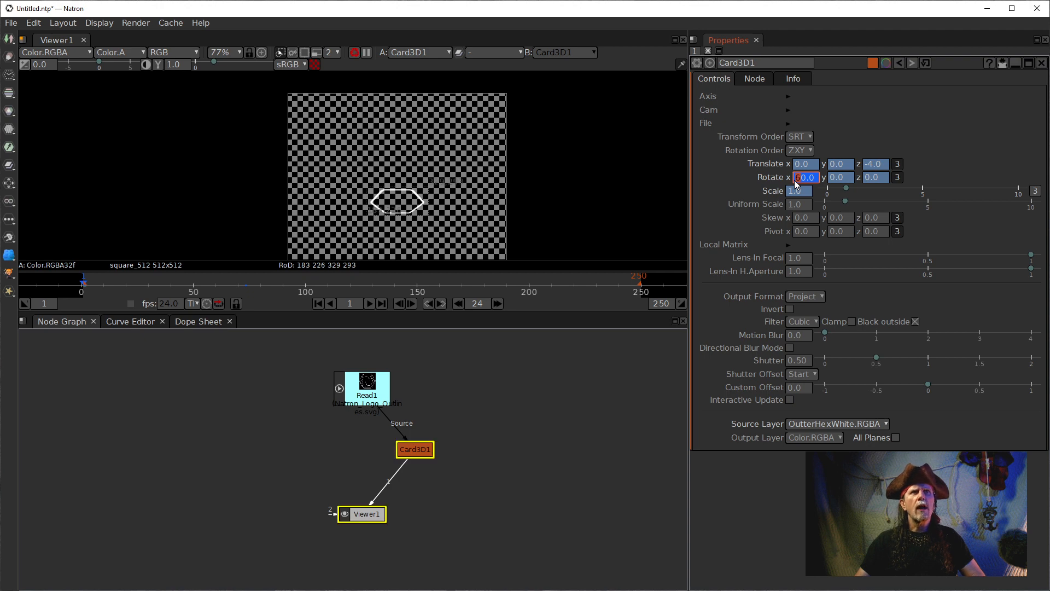
# Set Card3D1's Rotate Y to 90 at frame 1.
pyautogui.click(835, 178)
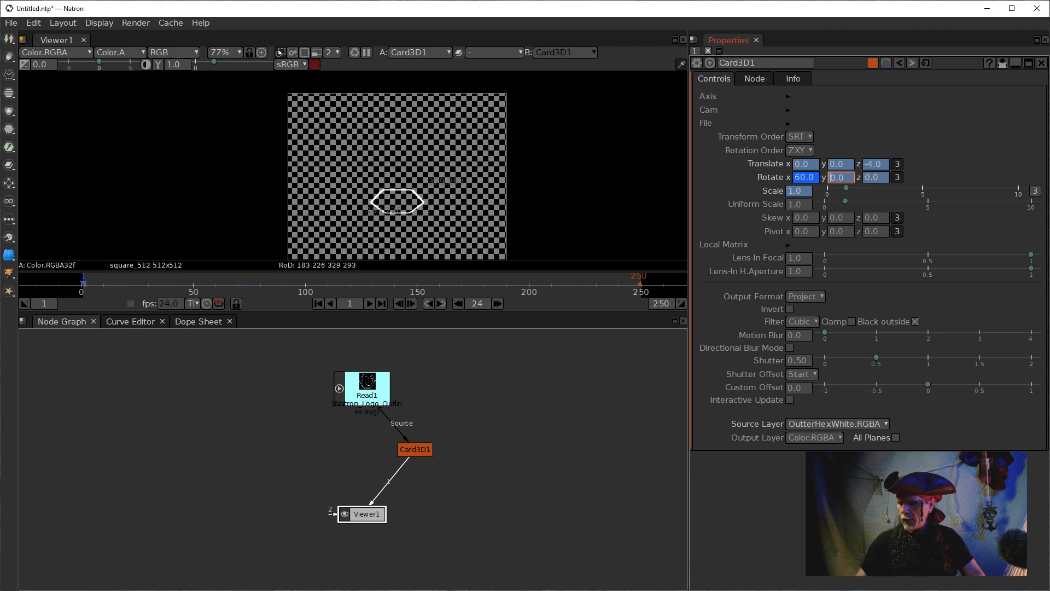
pyautogui.write('90')
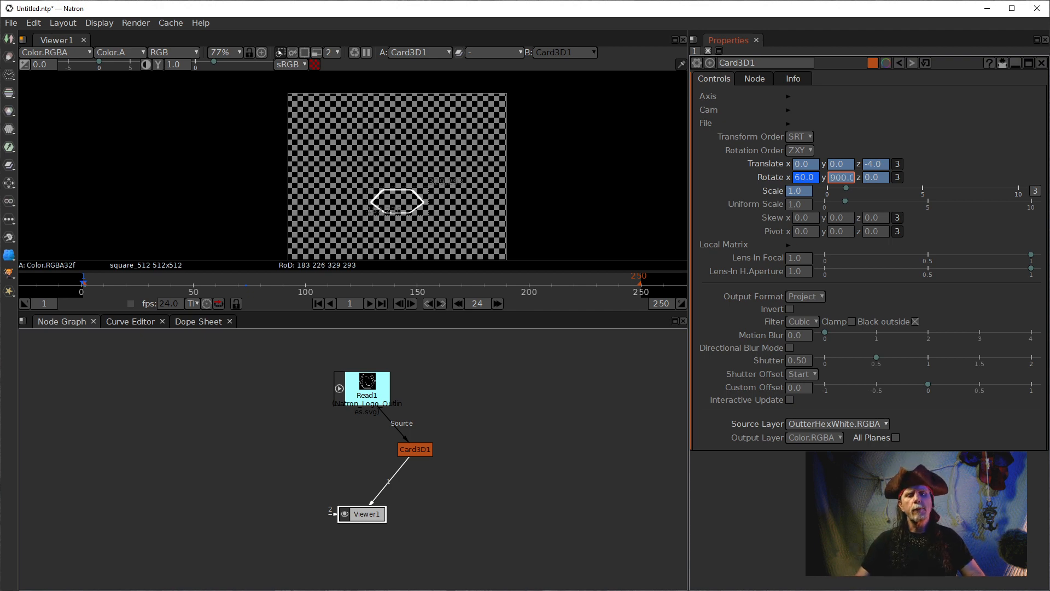
pyautogui.press('BackSpace')
pyautogui.press('Return')
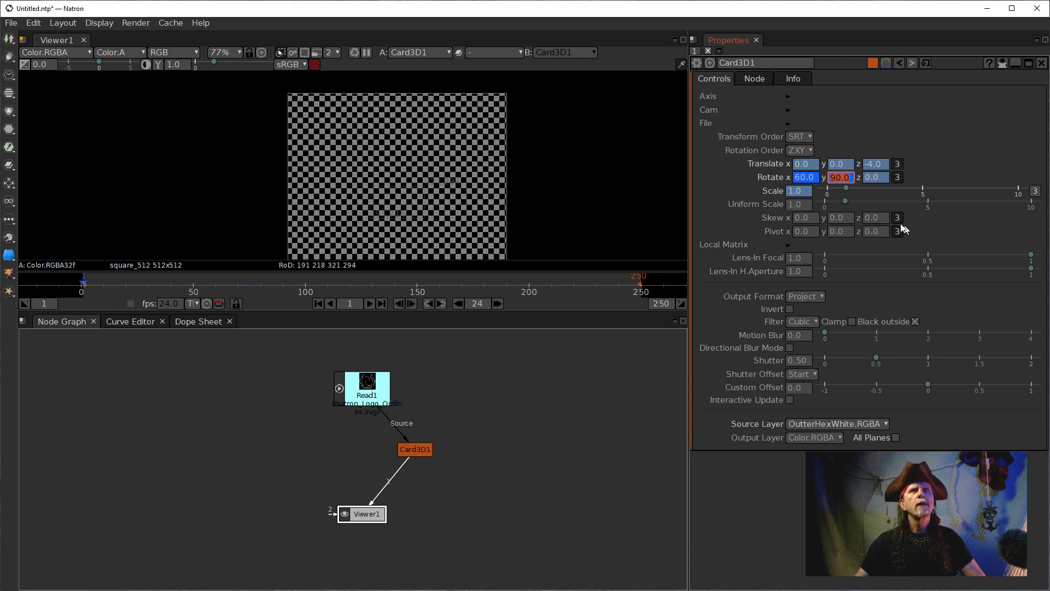
# Lower Card3D1's Rotate Y to 60 and set Rotate Z to 360 at frame 1.
pyautogui.scroll(-2, 830, 181)
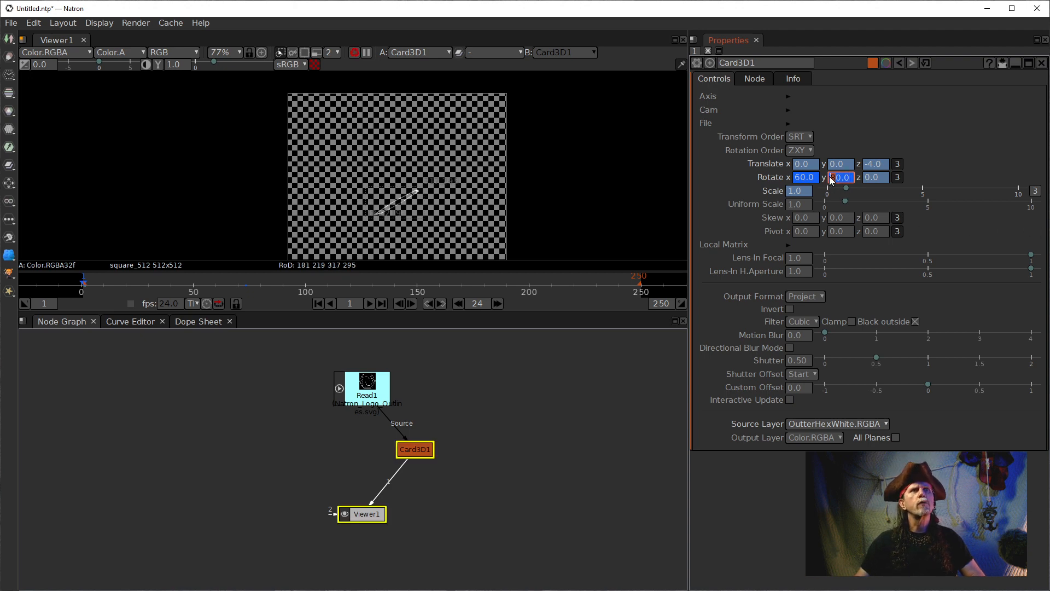
pyautogui.scroll(2, 830, 181)
pyautogui.scroll(-2, 830, 181)
pyautogui.scroll(-1, 830, 180)
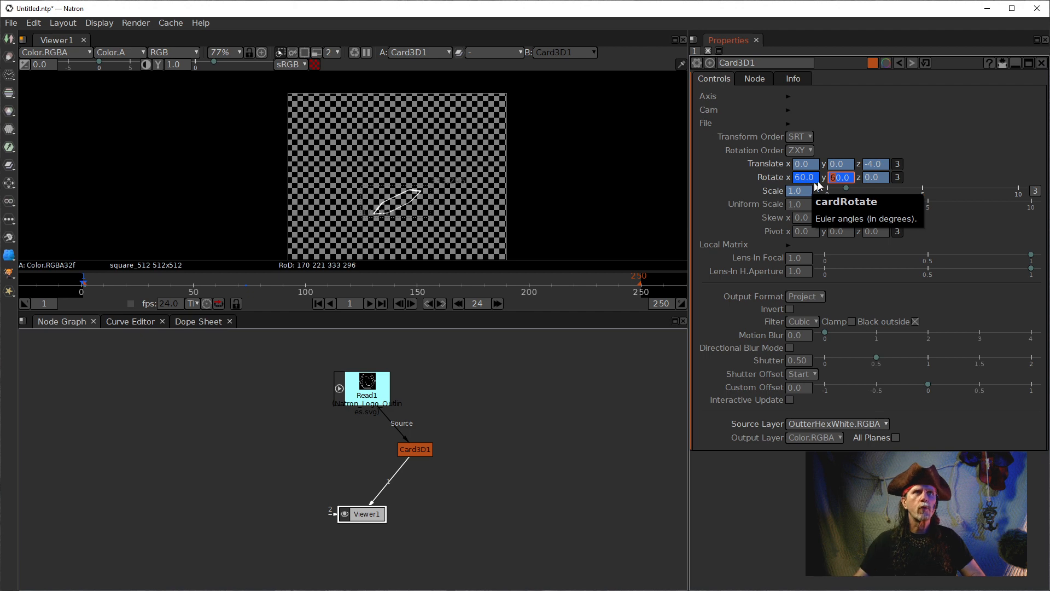
pyautogui.doubleClick(869, 178)
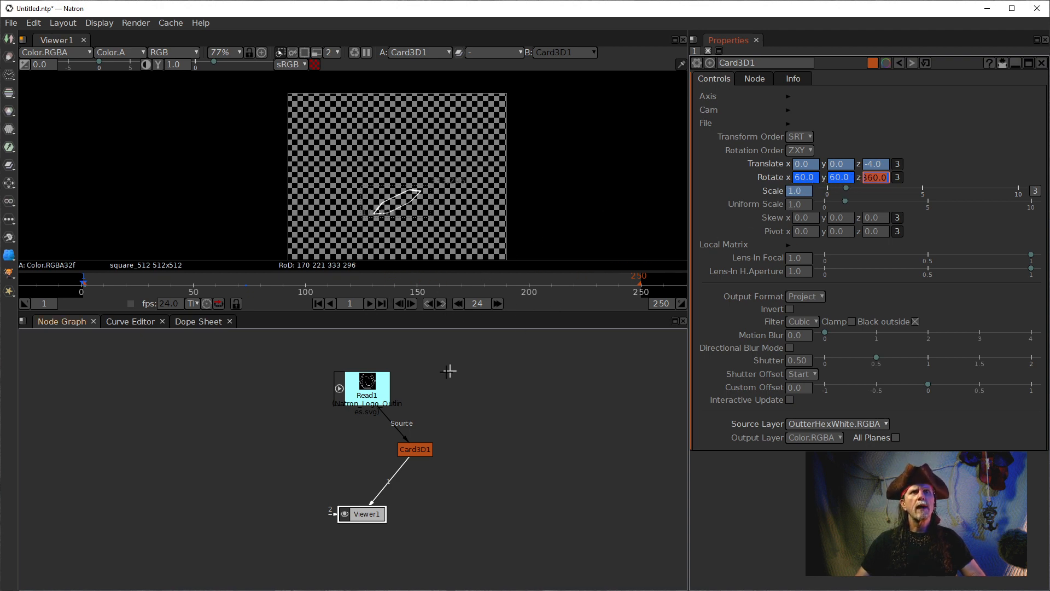
# Step through the frames between 1 and 19 to check the card's rotation.
pyautogui.click(410, 304)
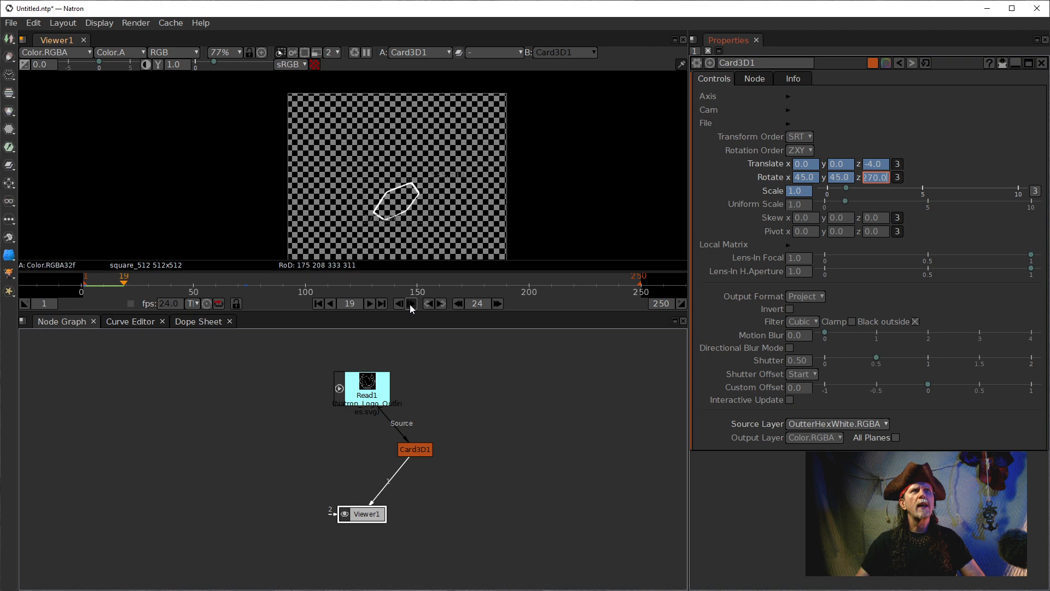
pyautogui.click(399, 307)
pyautogui.scroll(5, 416, 183)
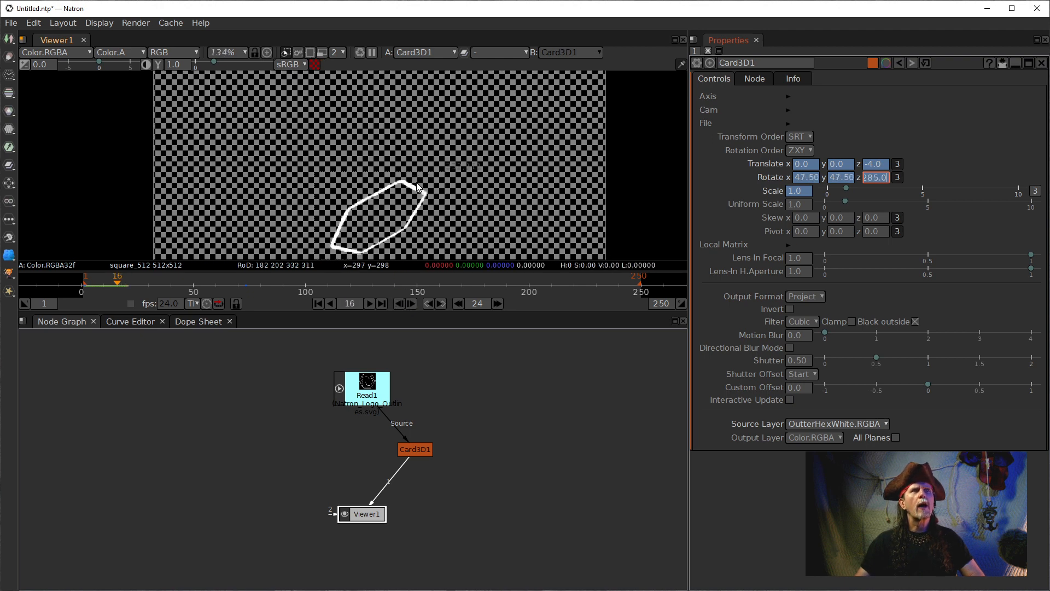
pyautogui.click(400, 303)
pyautogui.click(400, 303)
pyautogui.click(400, 302)
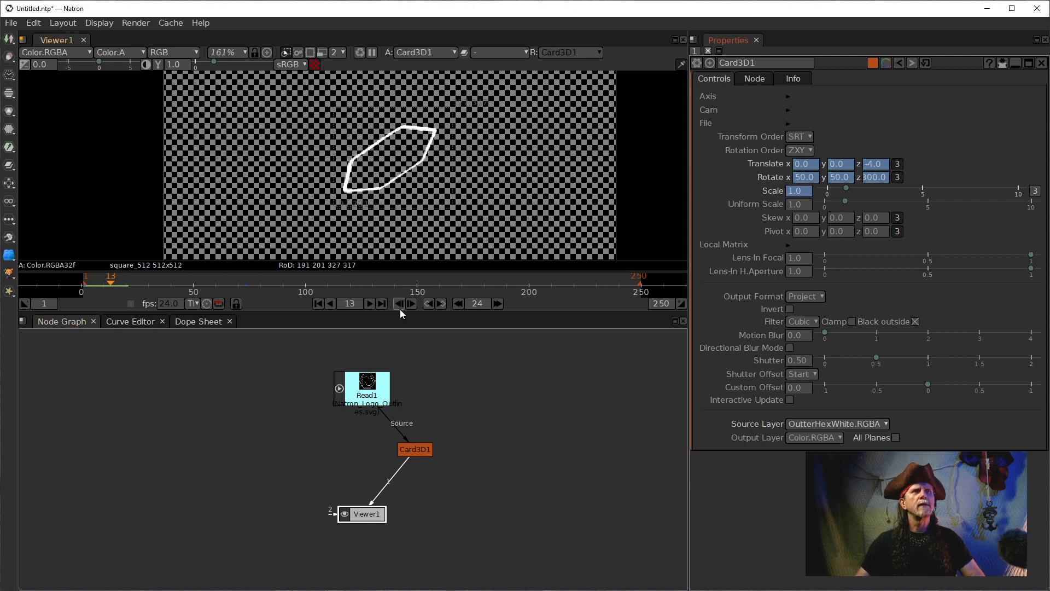
# Return to the keyframe at frame 1 and set both Rotate X and Rotate Y of Card3D1 to 90.
pyautogui.click(426, 305)
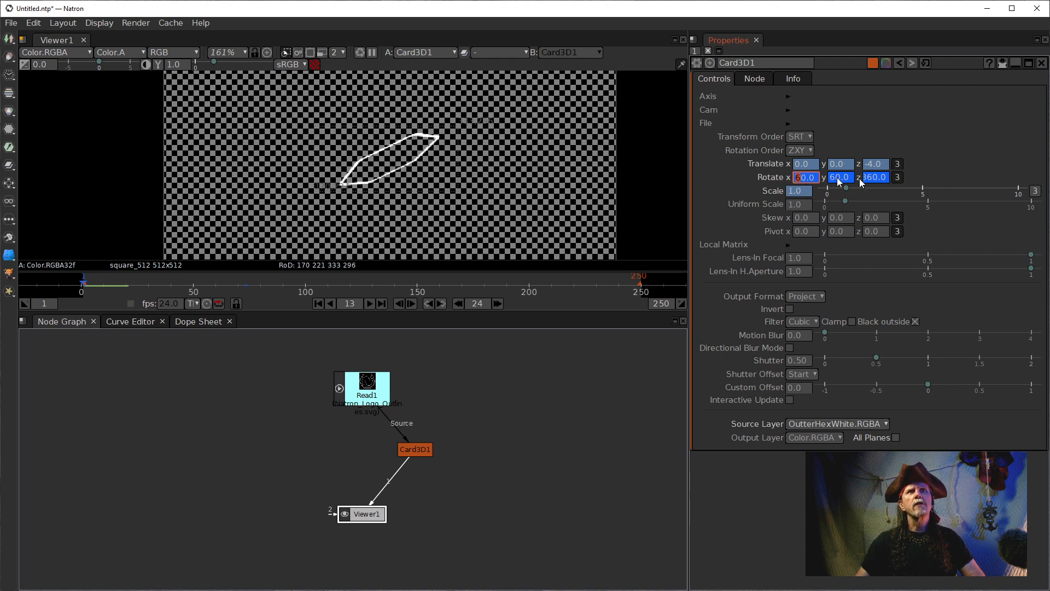
pyautogui.press('BackSpace')
pyautogui.write('9')
pyautogui.press('Return')
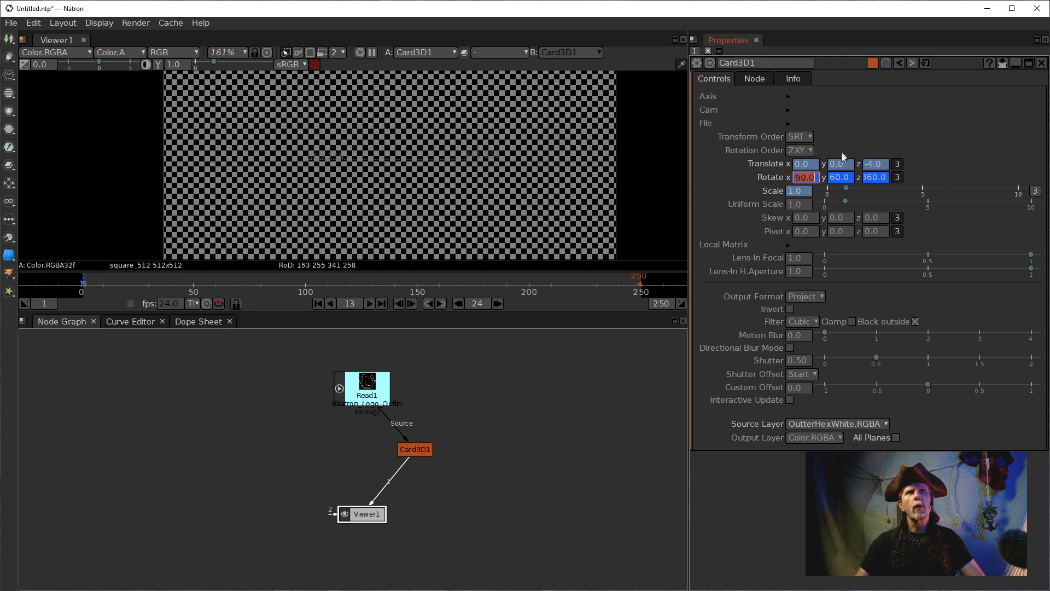
pyautogui.write('0')
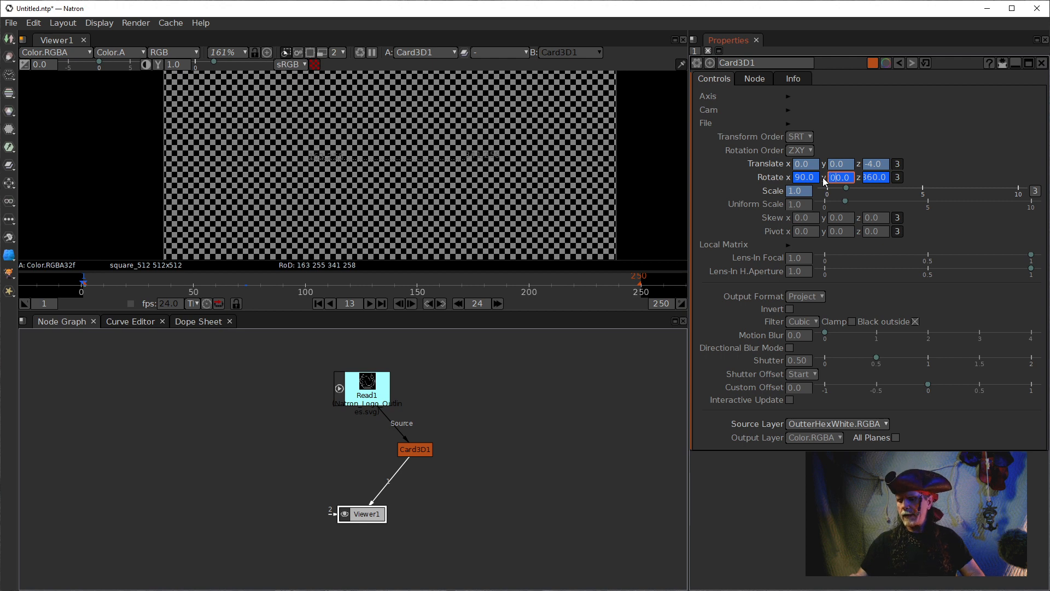
pyautogui.press('BackSpace')
pyautogui.write('9')
pyautogui.press('Return')
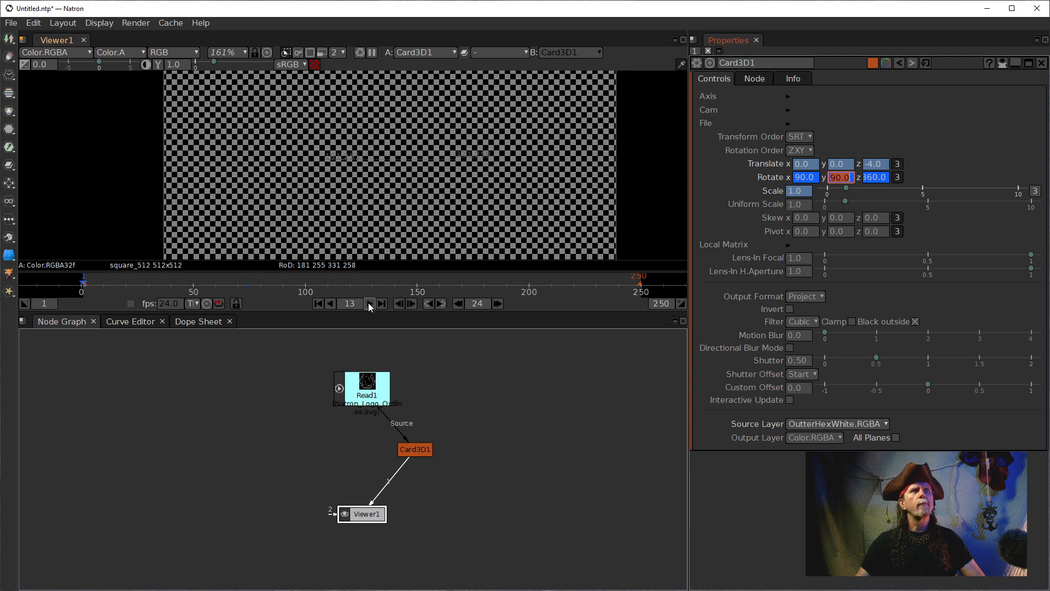
# Enable the viewer's proxy mode at downscale 2 and play the card animation repeatedly from frame 1.
pyautogui.click(322, 52)
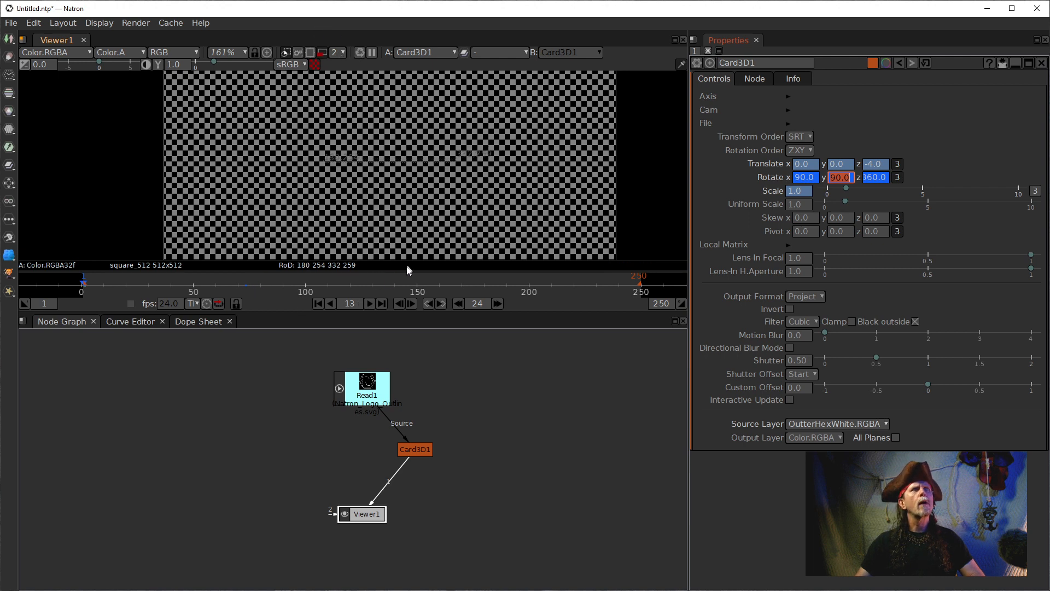
pyautogui.click(368, 304)
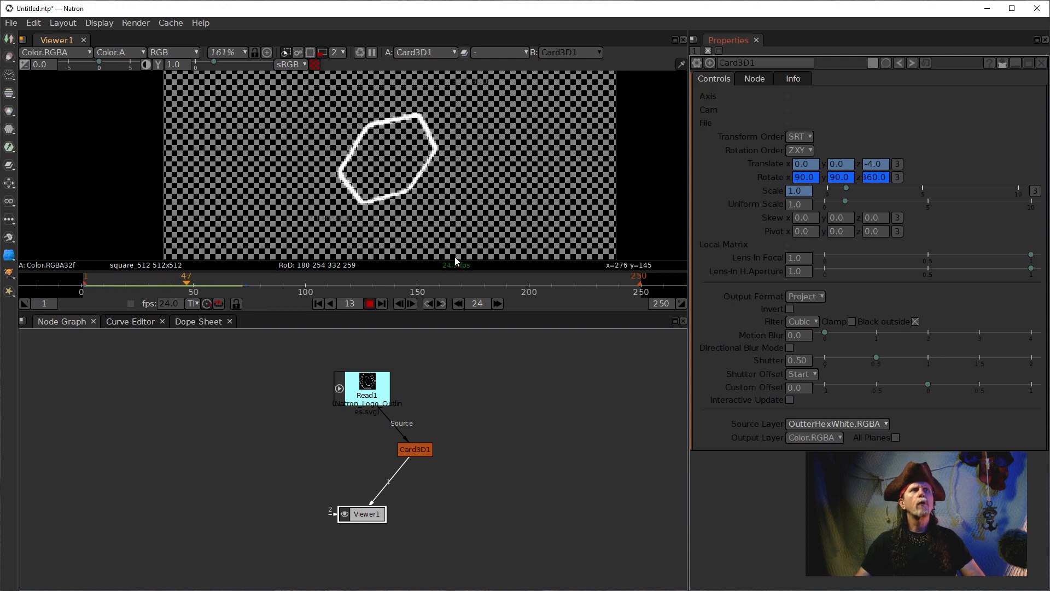
pyautogui.click(318, 303)
pyautogui.click(370, 303)
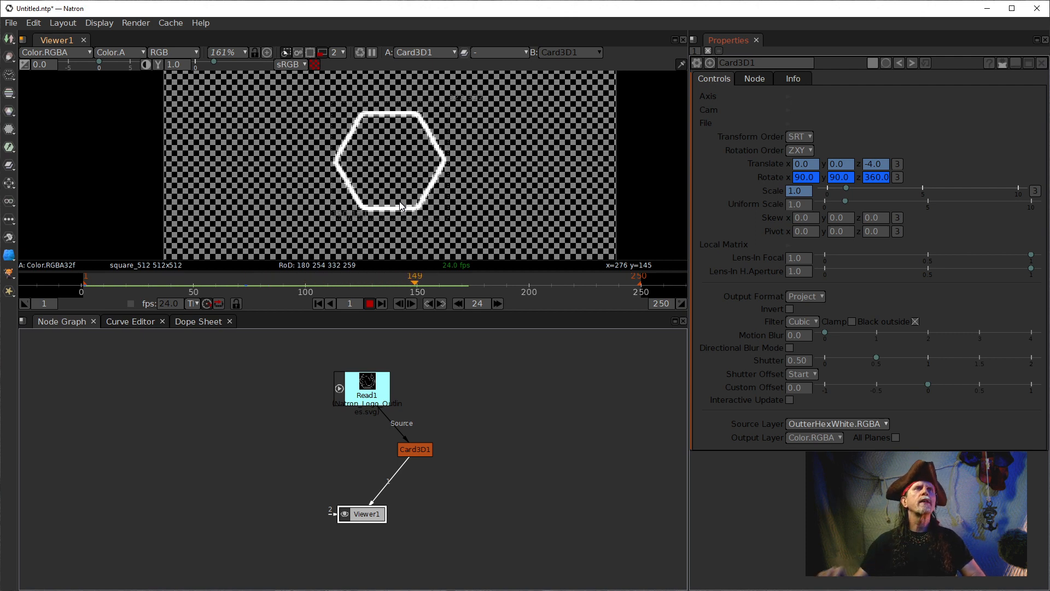
pyautogui.click(317, 303)
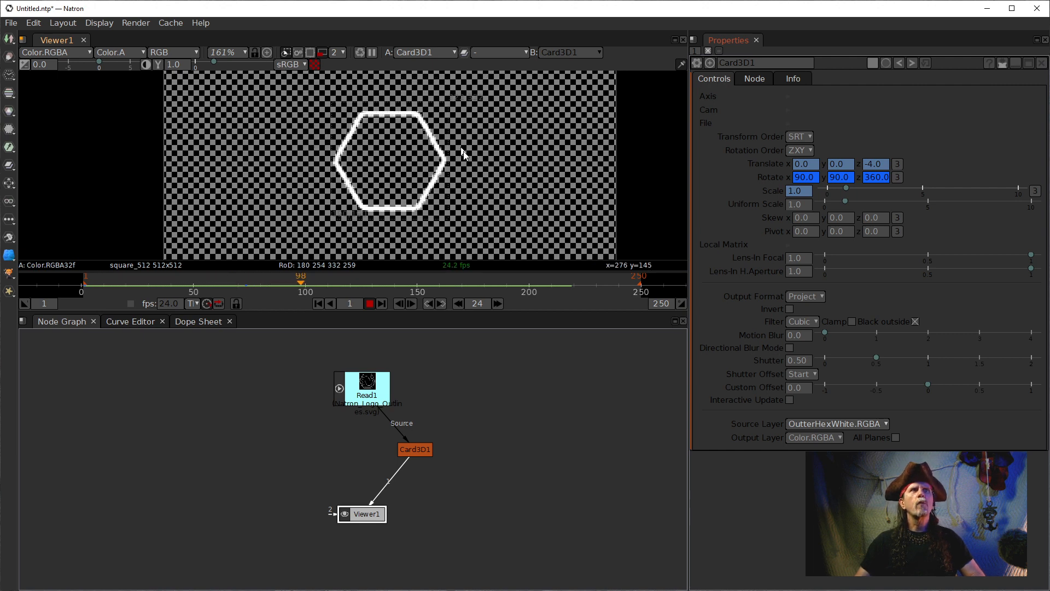
pyautogui.click(317, 304)
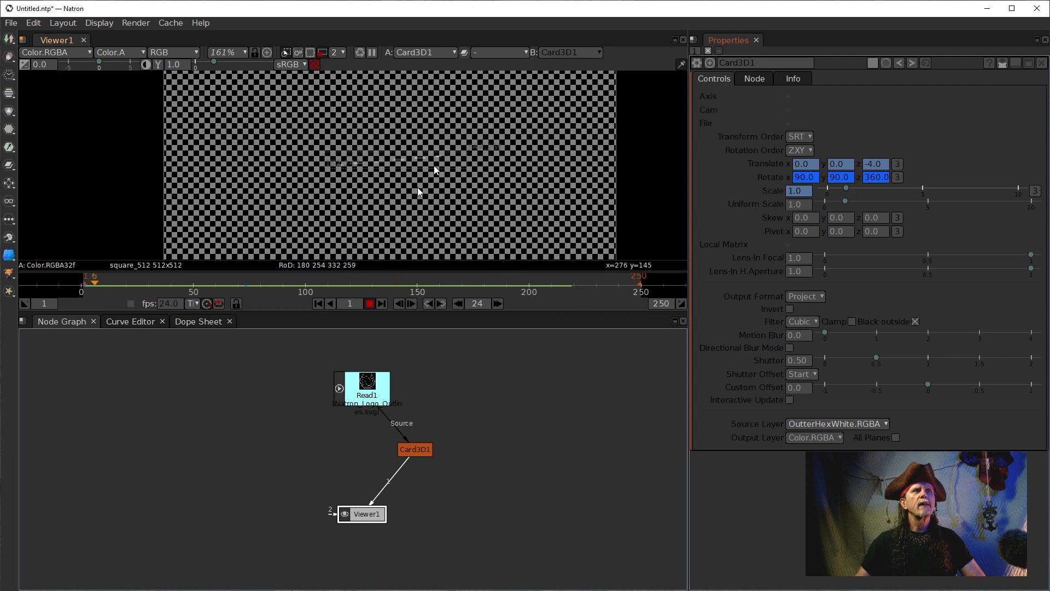
pyautogui.click(317, 304)
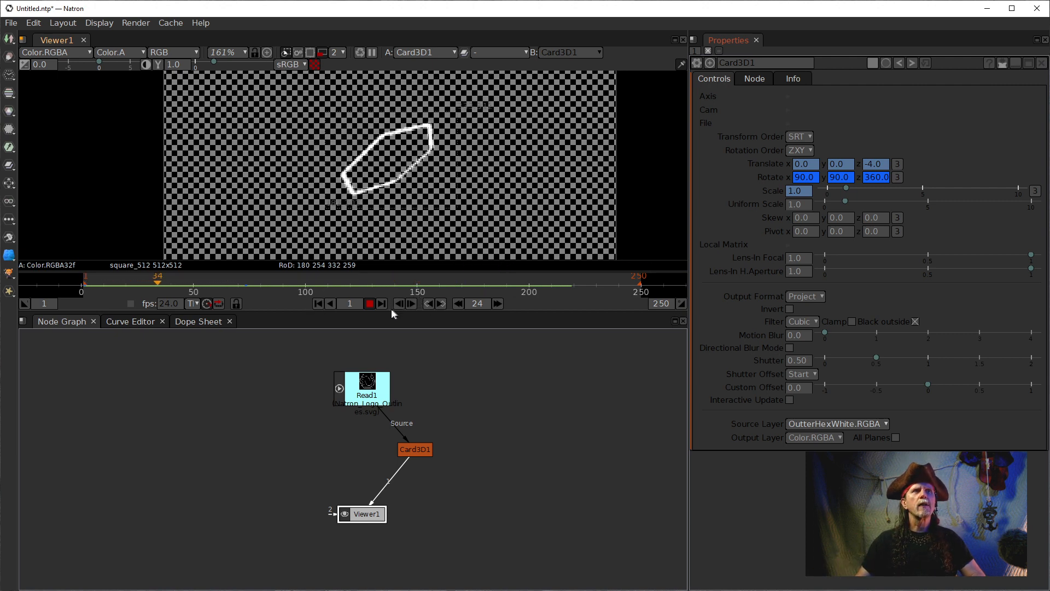
pyautogui.click(370, 303)
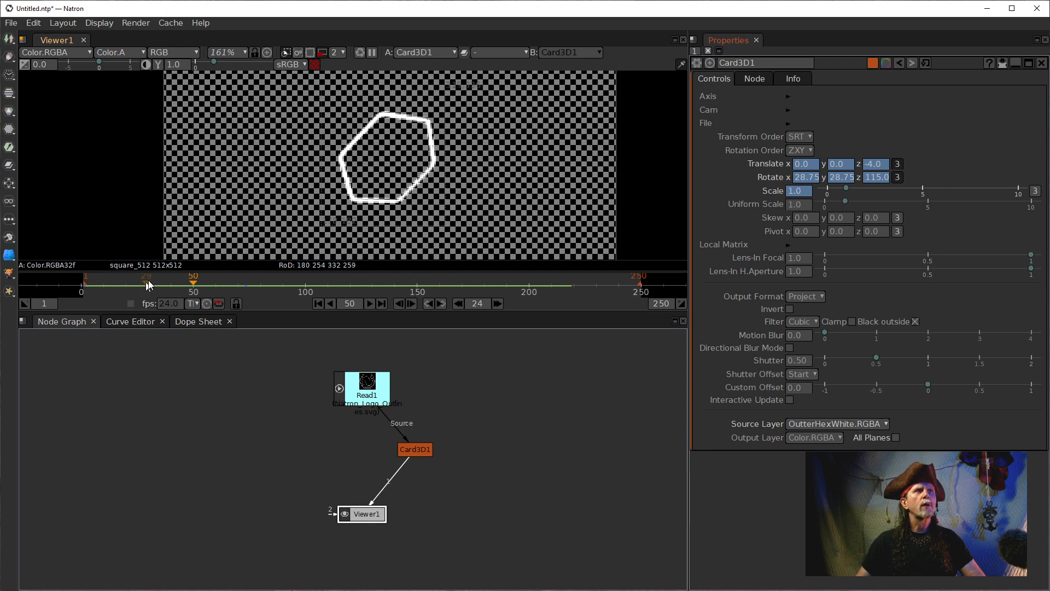
# Go to frame 26 and change Card3D1's Rotation Order to YXZ.
pyautogui.moveTo(148, 285)
pyautogui.mouseDown()
pyautogui.moveTo(106, 277)
pyautogui.moveTo(140, 282)
pyautogui.mouseUp()
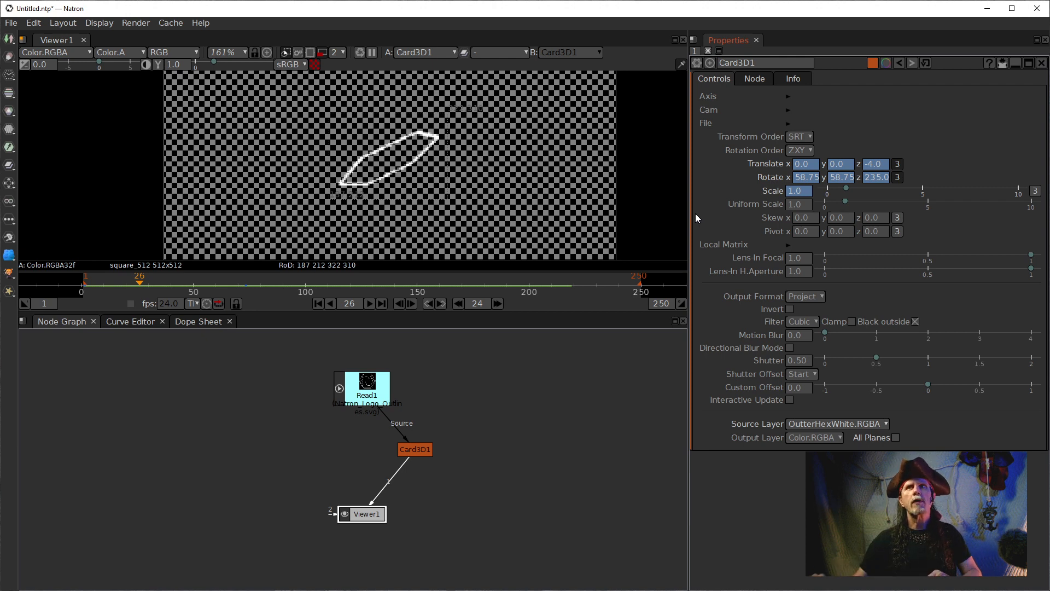
pyautogui.click(804, 153)
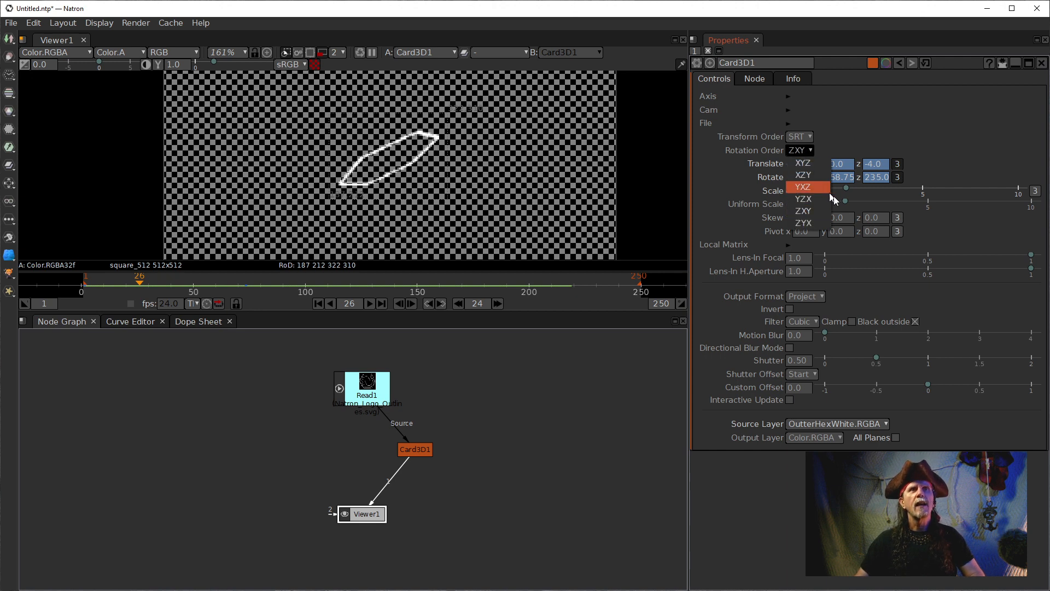
pyautogui.click(795, 190)
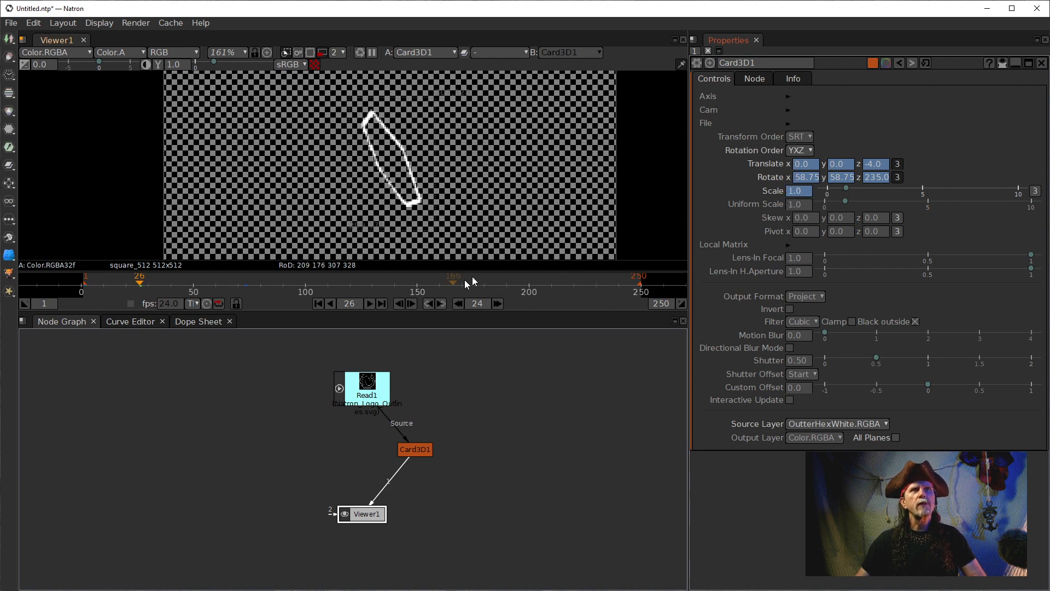
# Play the card animation from frame 1 to check the YXZ rotation order, and stop playback.
pyautogui.click(317, 303)
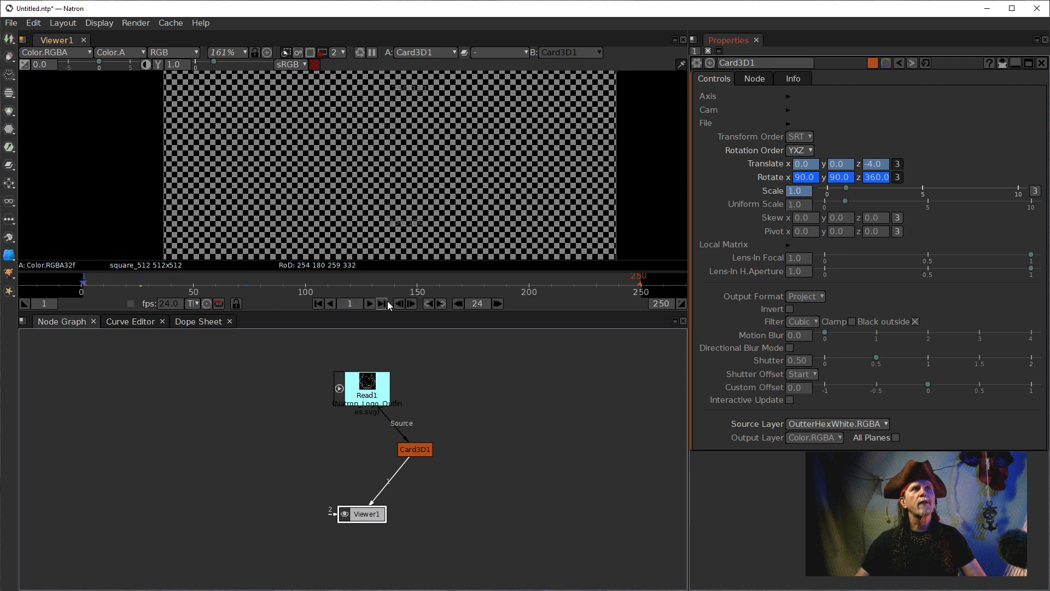
pyautogui.click(369, 303)
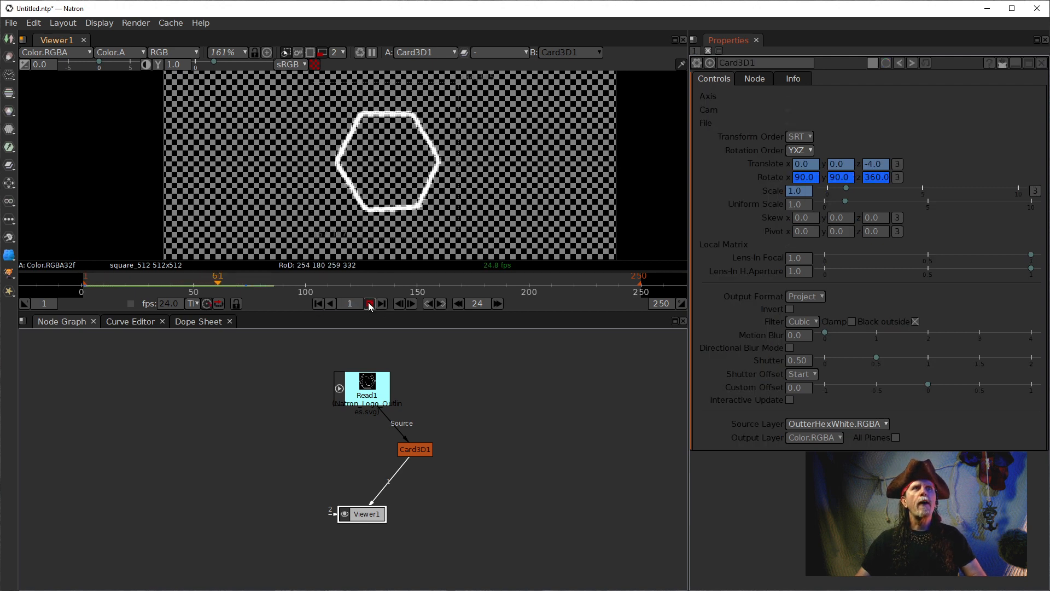
pyautogui.click(369, 304)
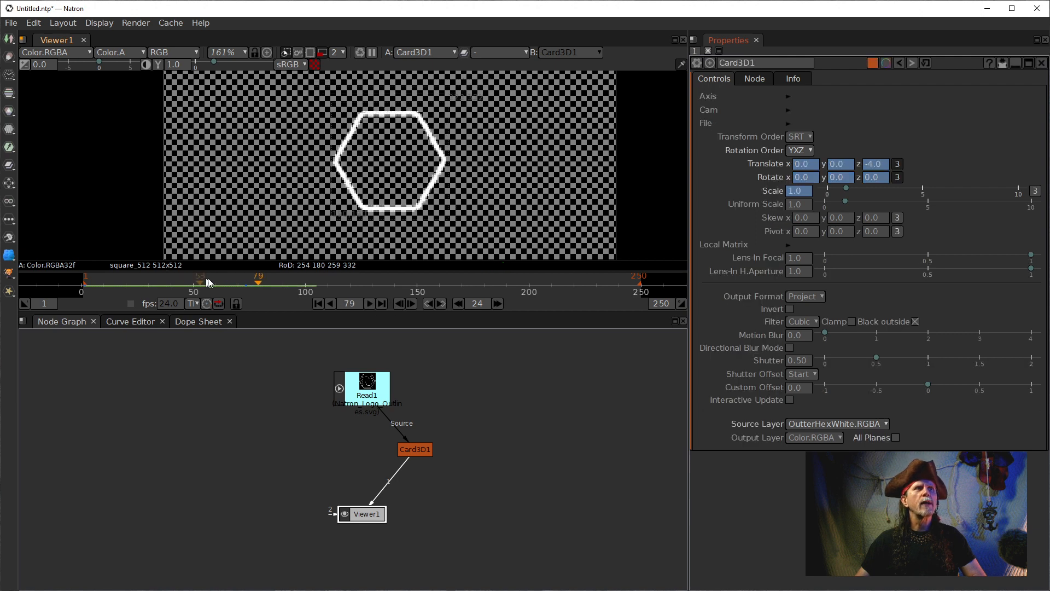
# Scrub the timeline through the card animation up to frame 81 to review the hexagon's rotation.
pyautogui.moveTo(170, 265)
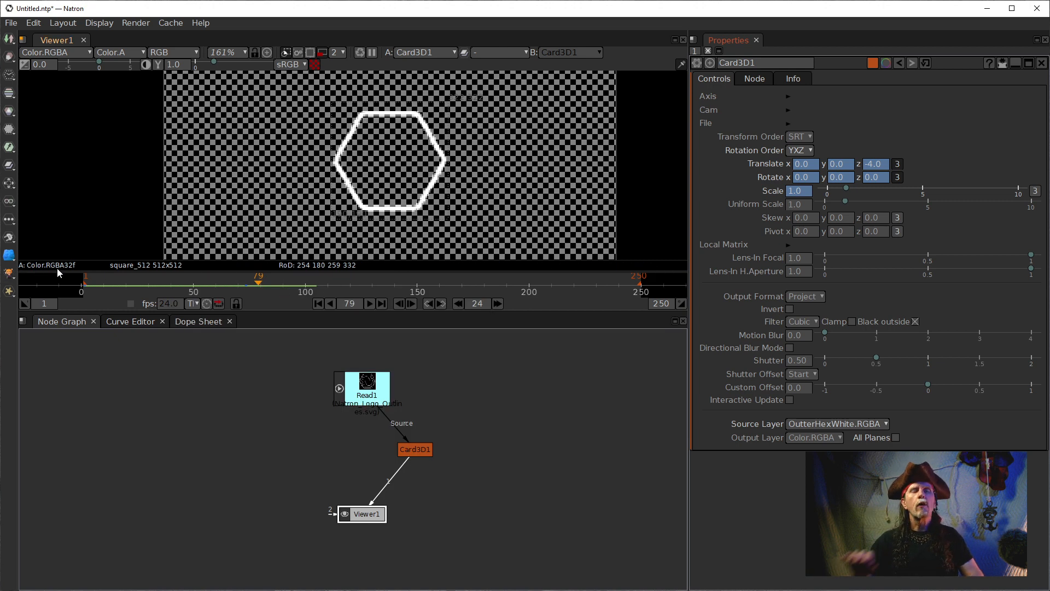
pyautogui.moveTo(58, 270)
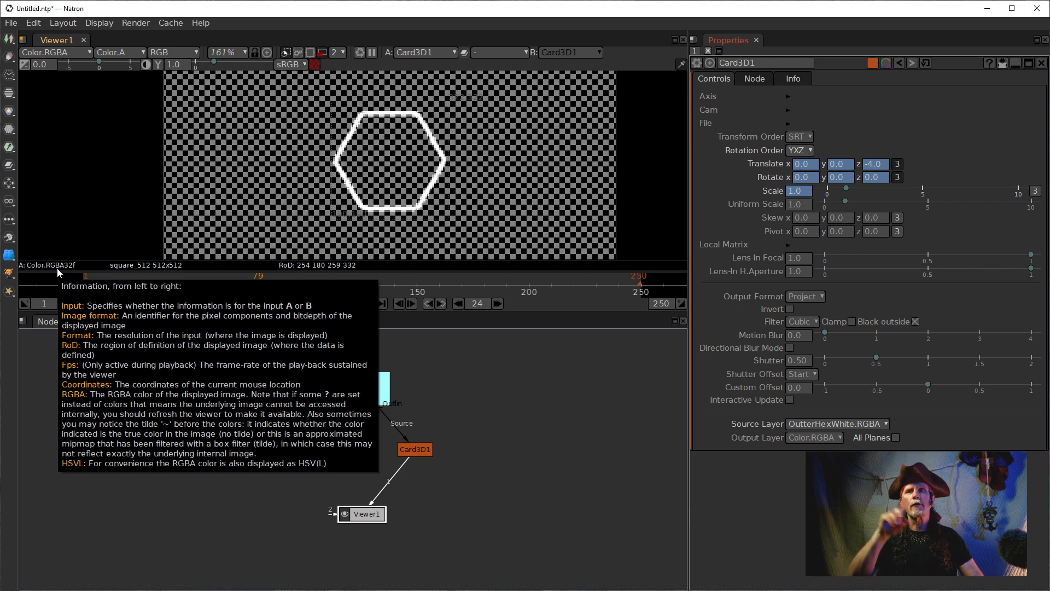
pyautogui.click(205, 437)
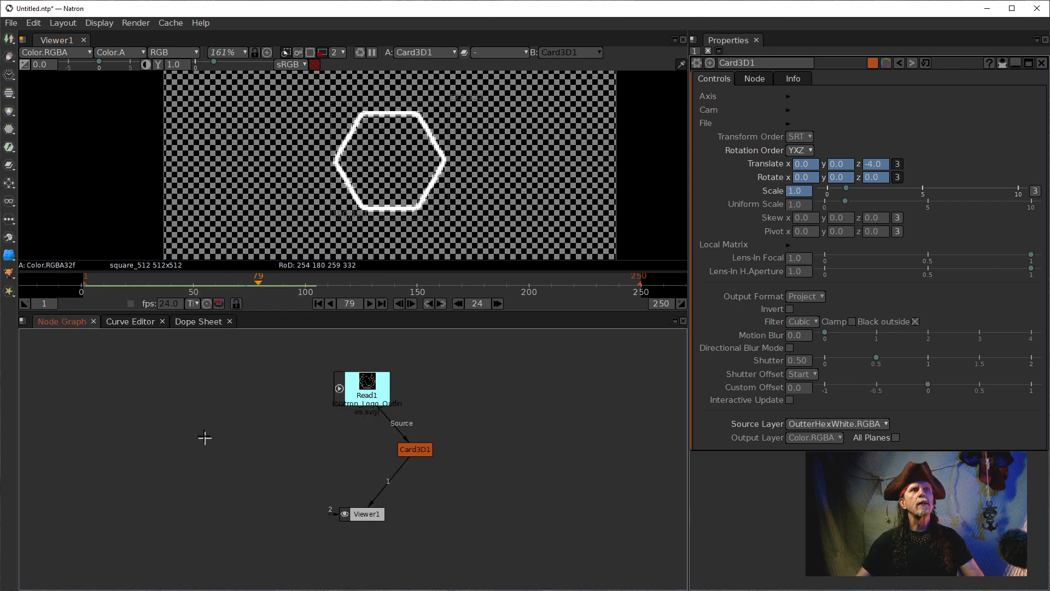
pyautogui.moveTo(124, 287); pyautogui.dragTo(228, 280)
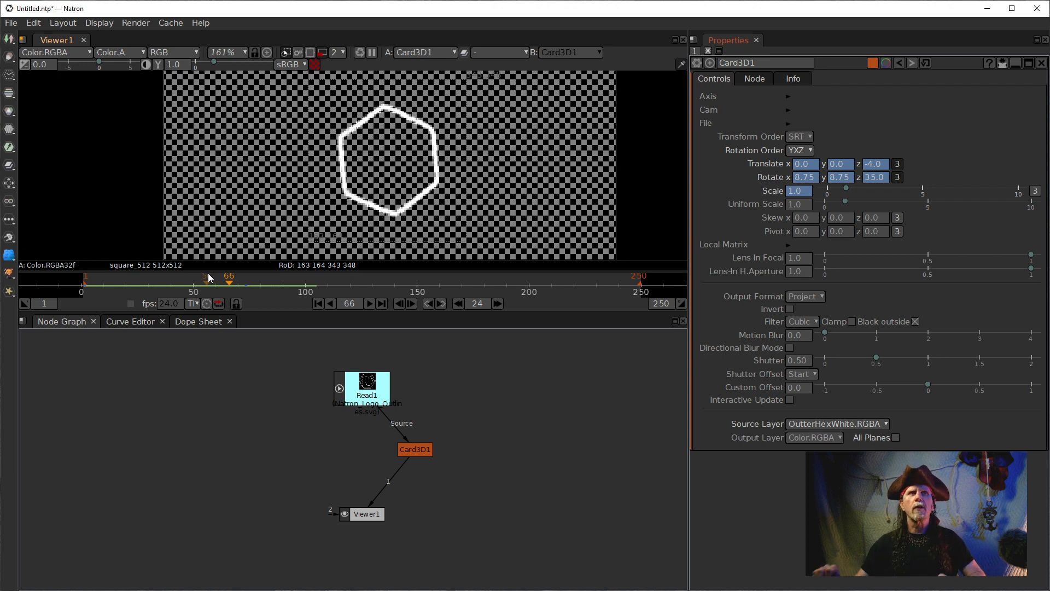
pyautogui.moveTo(231, 284); pyautogui.dragTo(263, 290)
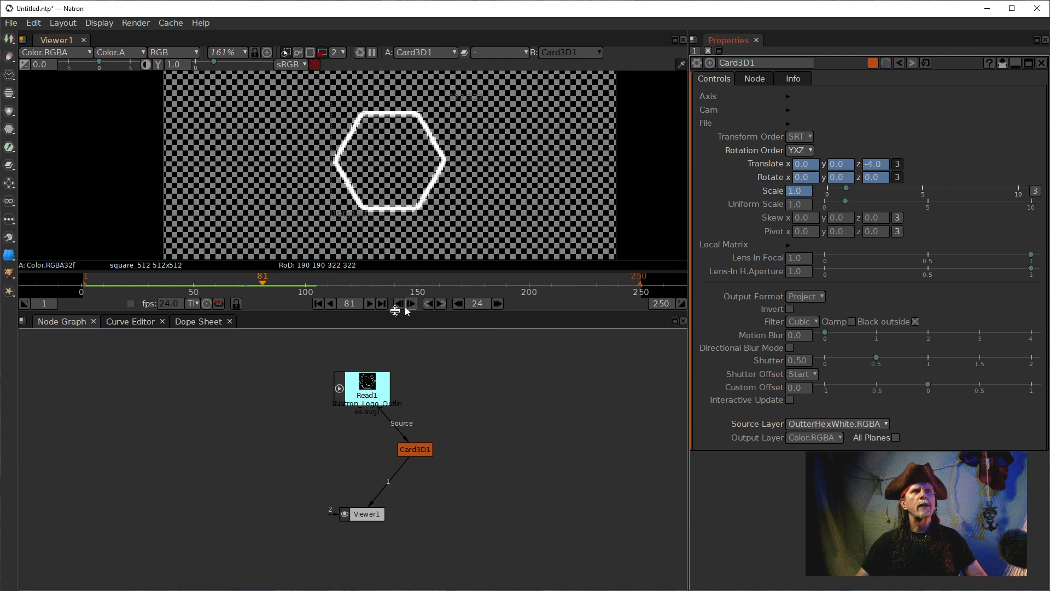
# Go to frame 1, split Card3D1's Scale into separate axes, and set Scale X to 1.5 and Scale Y to 2.0.
pyautogui.click(317, 303)
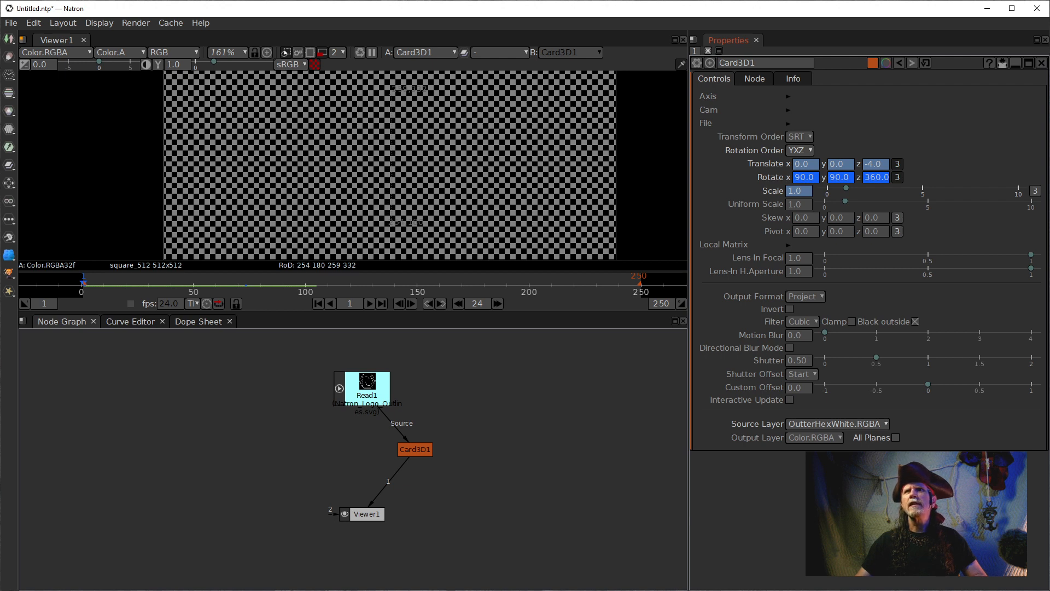
pyautogui.click(1035, 191)
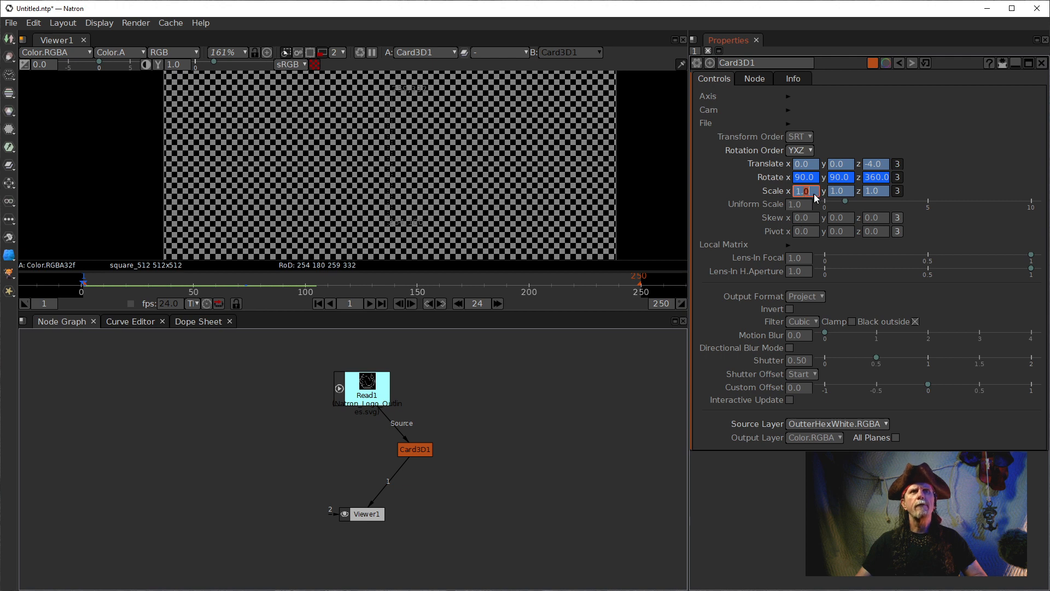
pyautogui.press('BackSpace')
pyautogui.write('5')
pyautogui.press('Return')
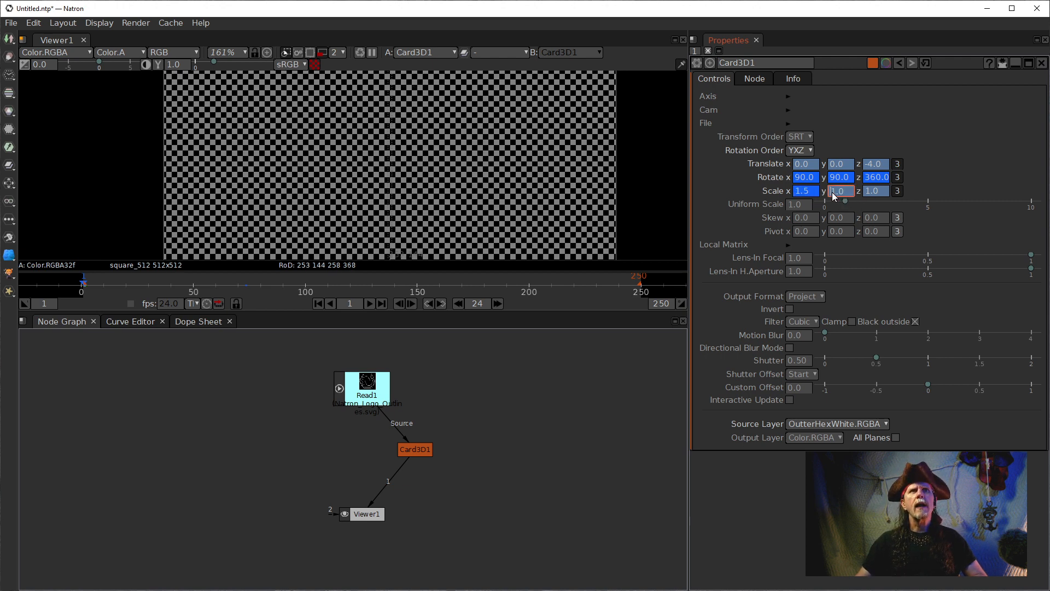
pyautogui.write('2')
pyautogui.press('Return')
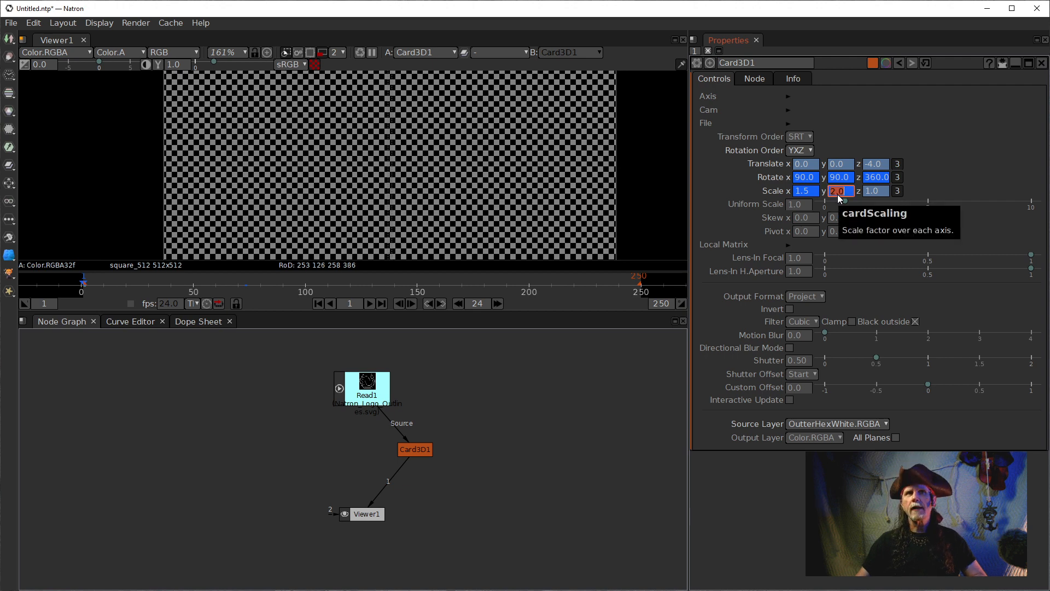
# Lower Card3D1's Rotate X and Rotate Y to 0 at frame 1 to preview the scaled hexagon face-on.
pyautogui.click(798, 178)
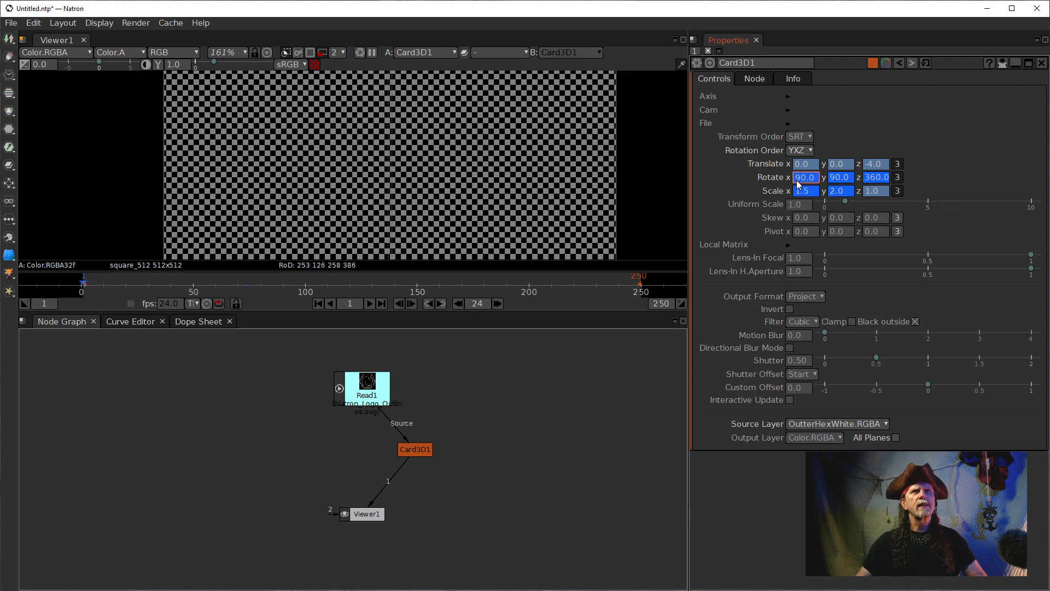
pyautogui.scroll(-2, 797, 181)
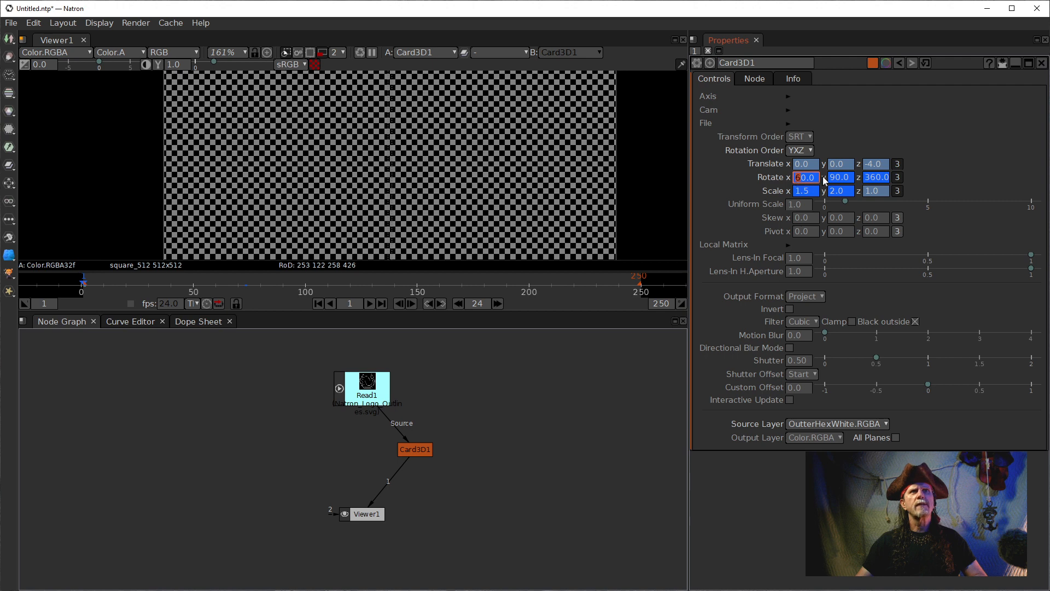
pyautogui.scroll(6, 829, 179)
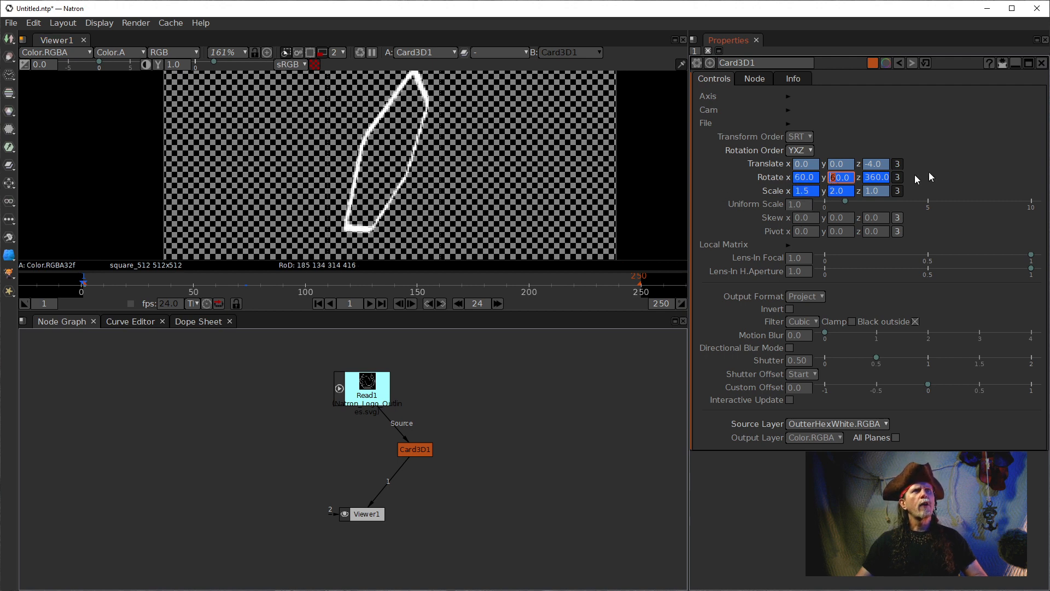
pyautogui.scroll(-4, 832, 178)
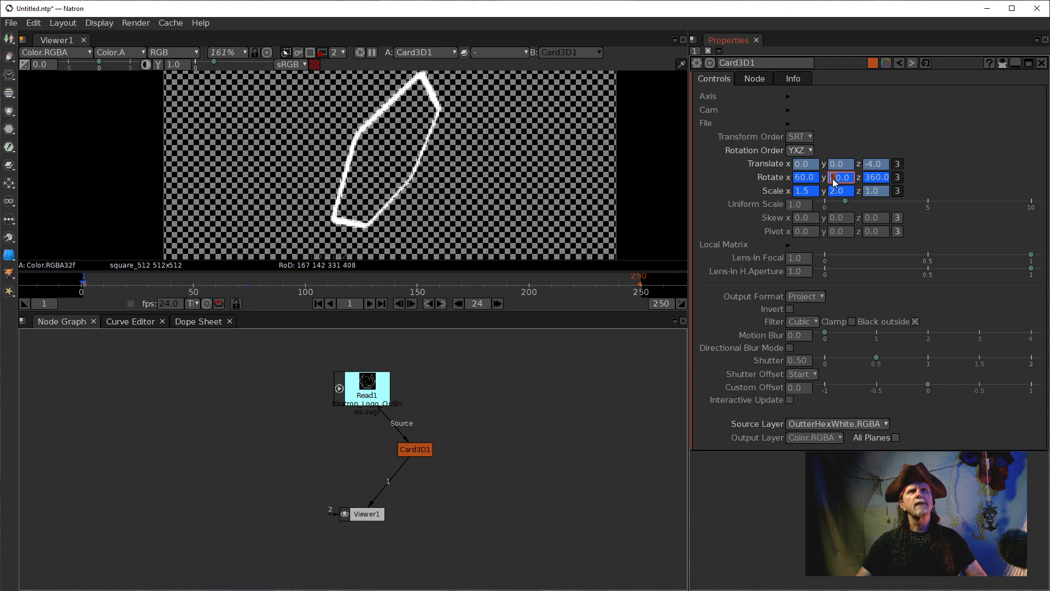
pyautogui.scroll(-2, 832, 178)
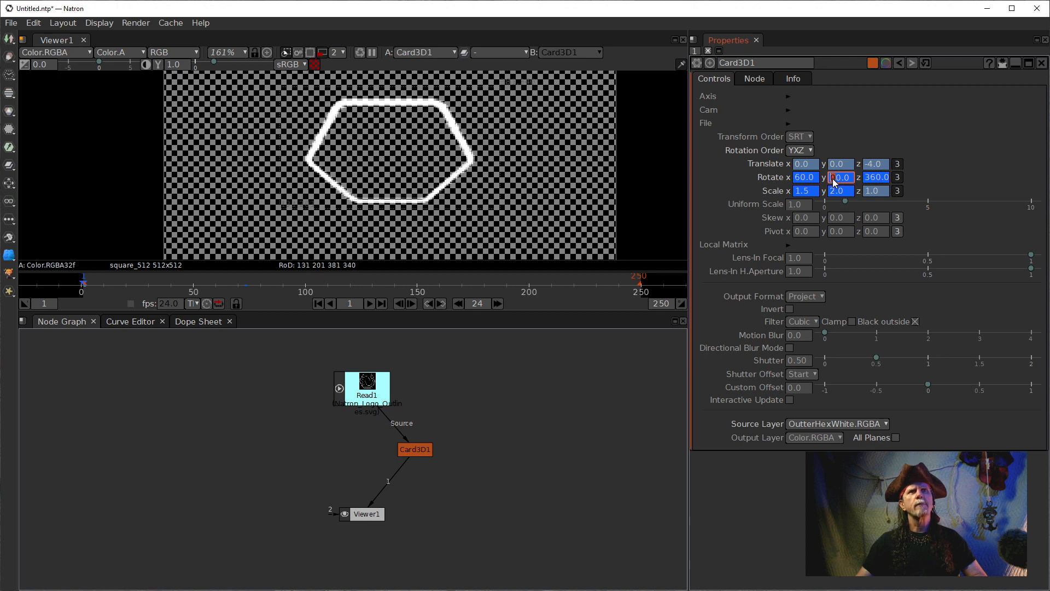
pyautogui.scroll(-4, 799, 179)
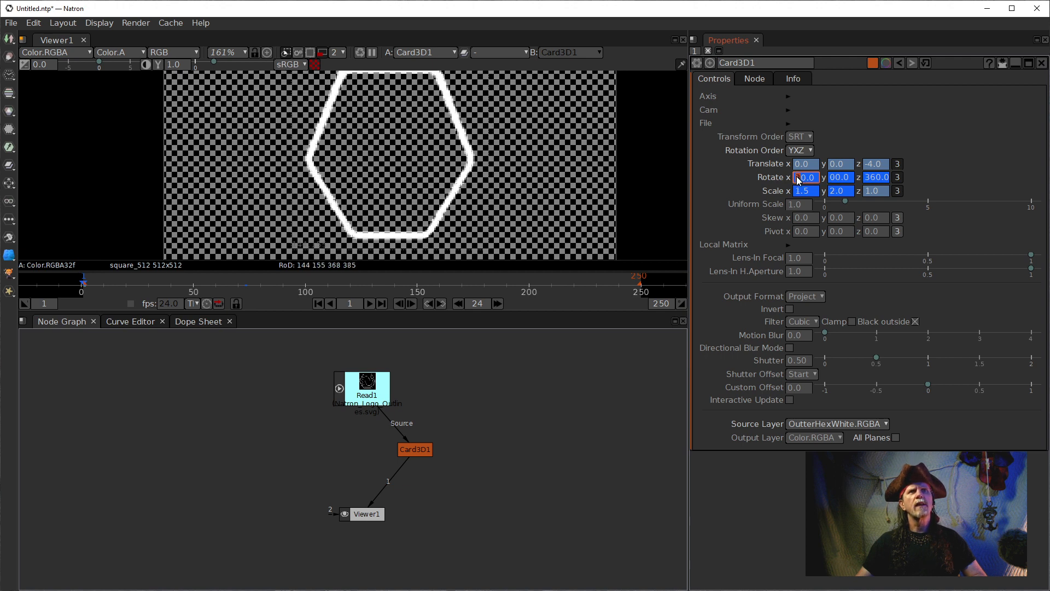
pyautogui.scroll(-1, 797, 182)
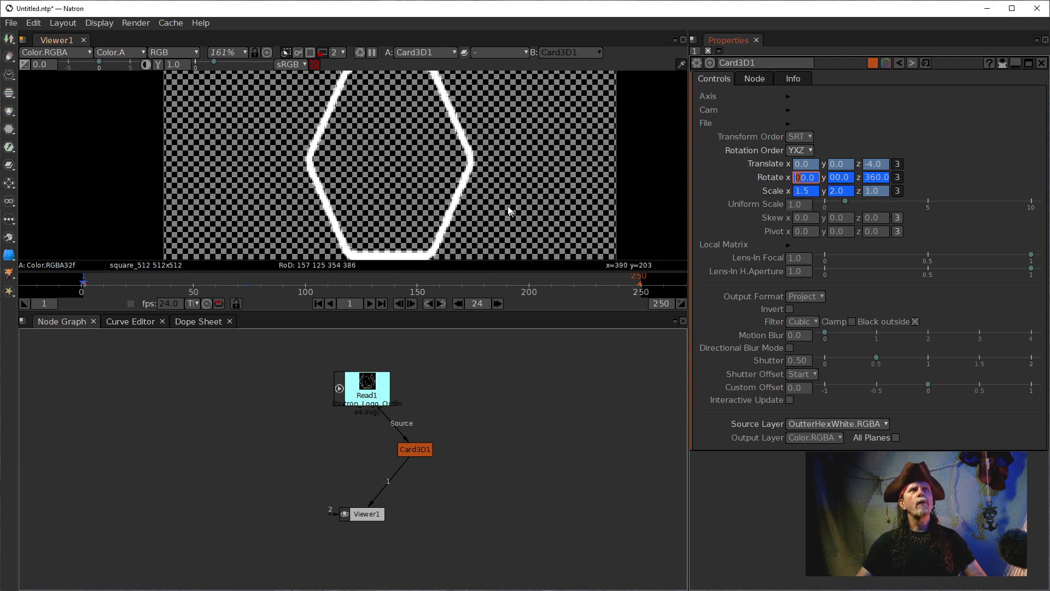
# Try different Scale Y and Scale X values at frame 1, ending with Scale Y at 2.0 and Scale X at 1.5.
pyautogui.scroll(-3, 471, 175)
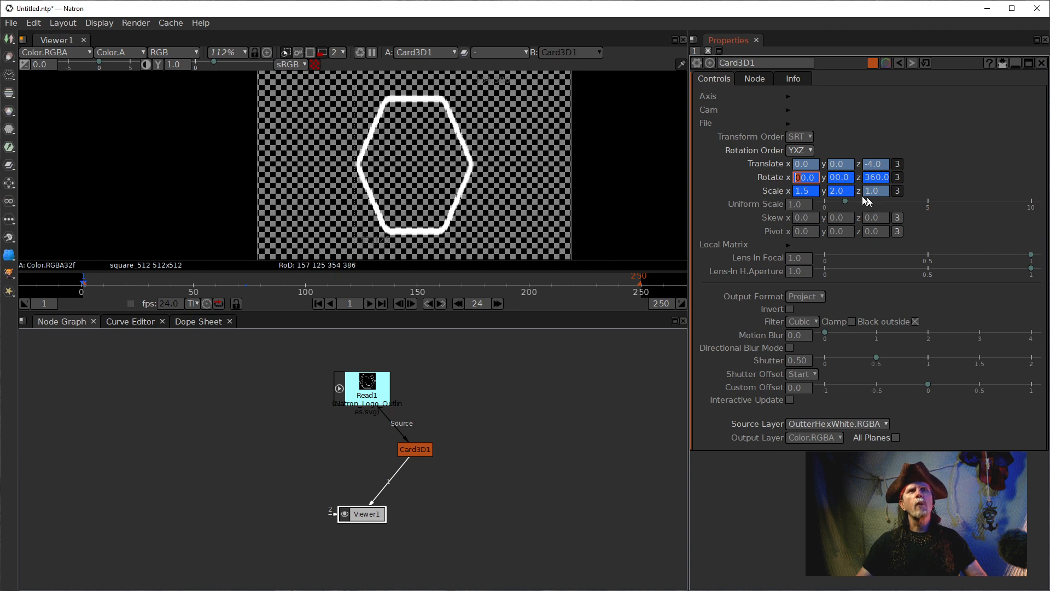
pyautogui.scroll(2, 830, 192)
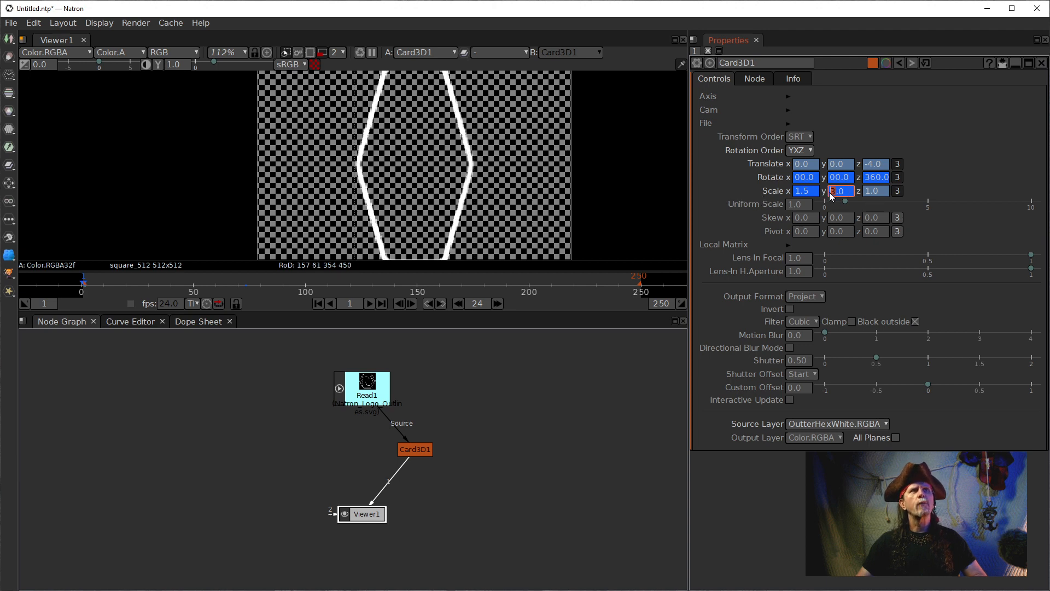
pyautogui.scroll(-2, 829, 192)
pyautogui.click(806, 192)
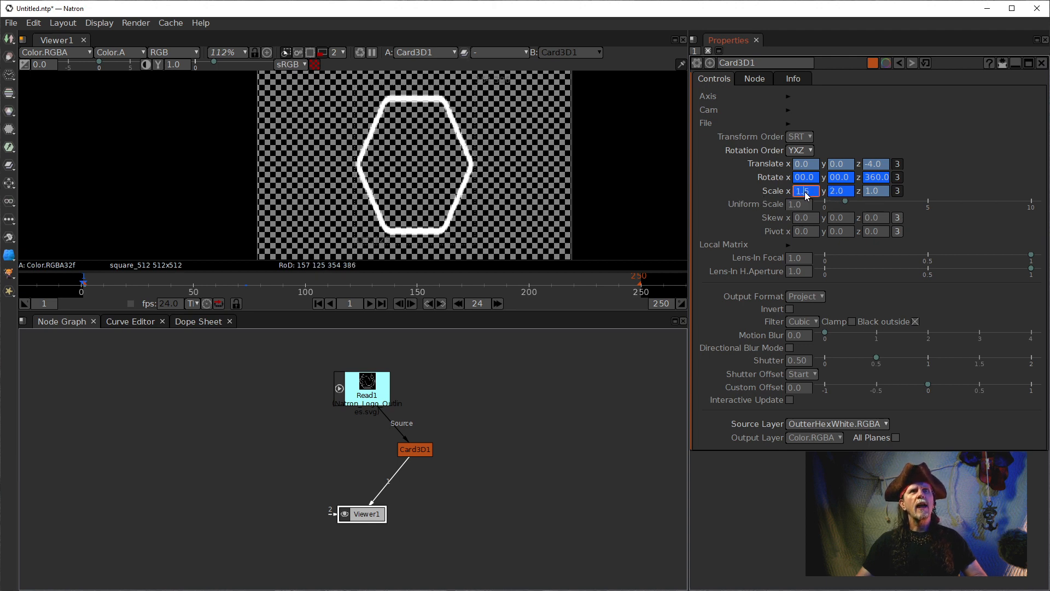
pyautogui.scroll(-1, 805, 192)
pyautogui.scroll(1, 805, 192)
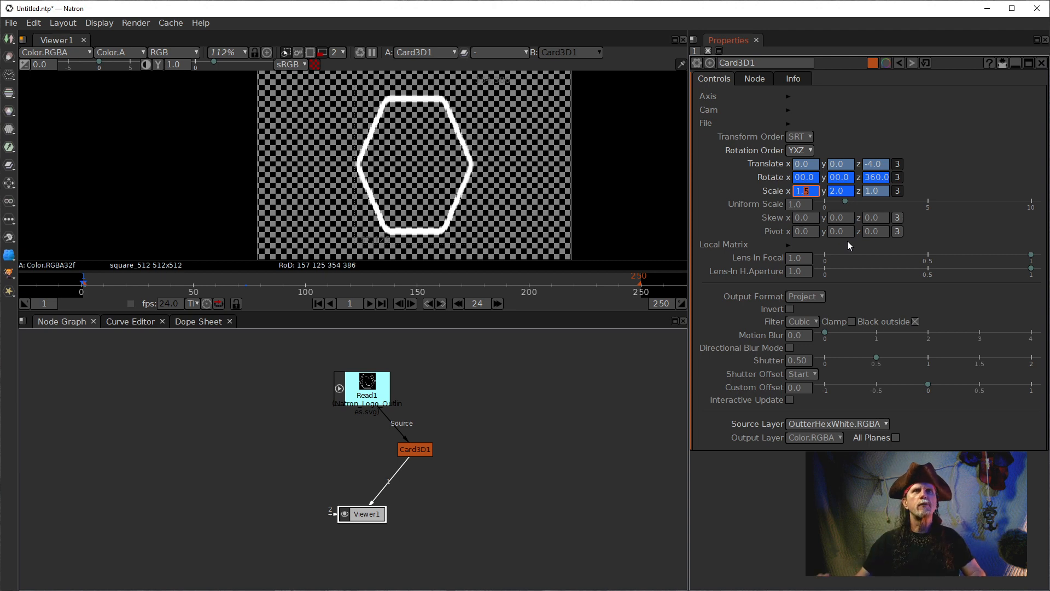
# Set Card3D1's Rotate X and Rotate Y back to 90 at frame 1.
pyautogui.click(799, 178)
pyautogui.write('1')
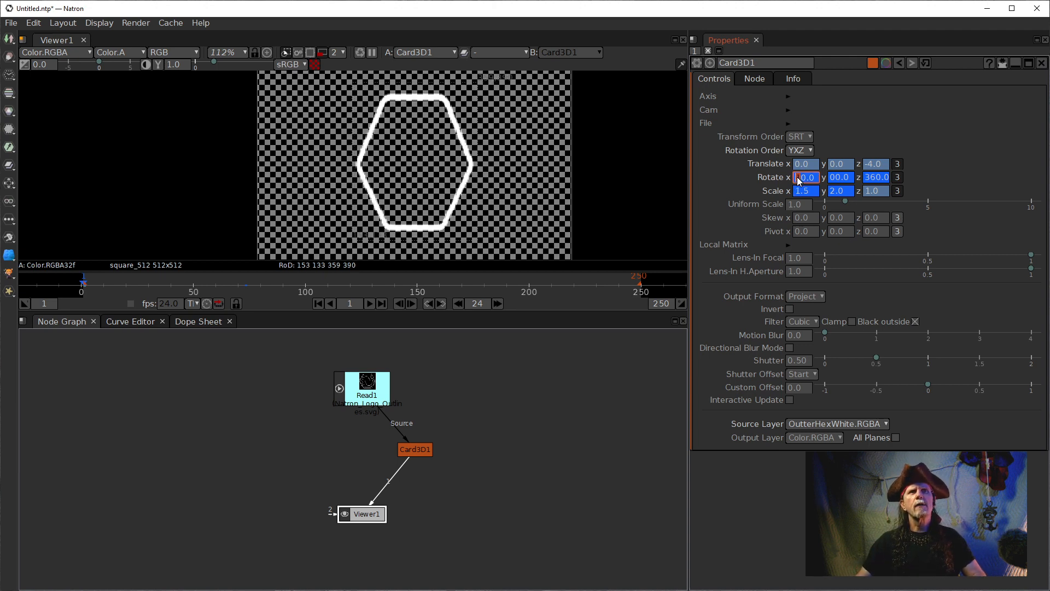
pyautogui.press('Up')
pyautogui.press('Up')
pyautogui.press('Up')
pyautogui.press('Up')
pyautogui.press('Up')
pyautogui.press('Up')
pyautogui.press('Up')
pyautogui.press('Up')
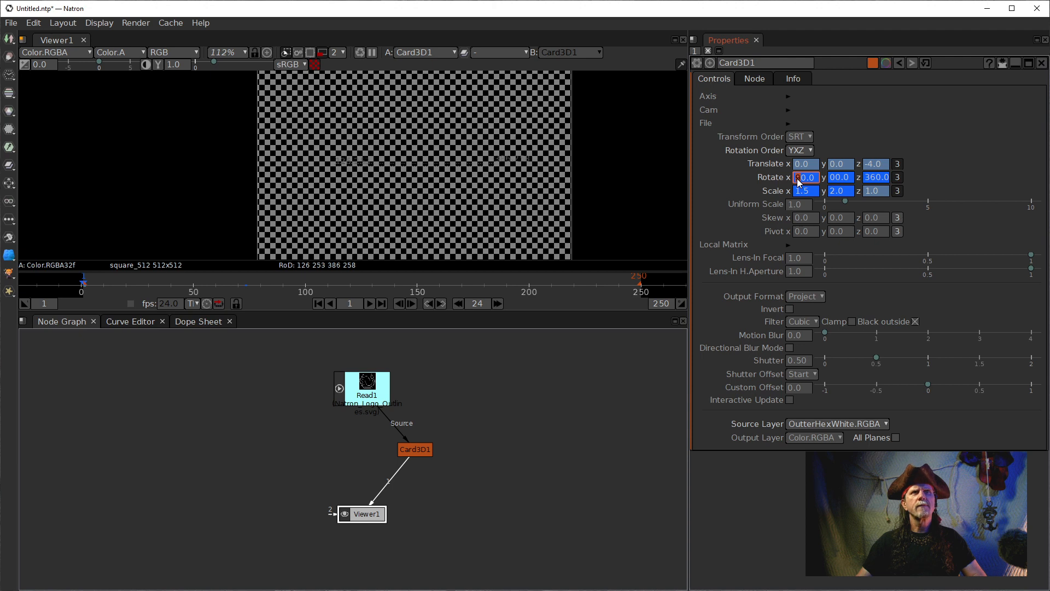
pyautogui.click(830, 182)
pyautogui.scroll(5, 829, 182)
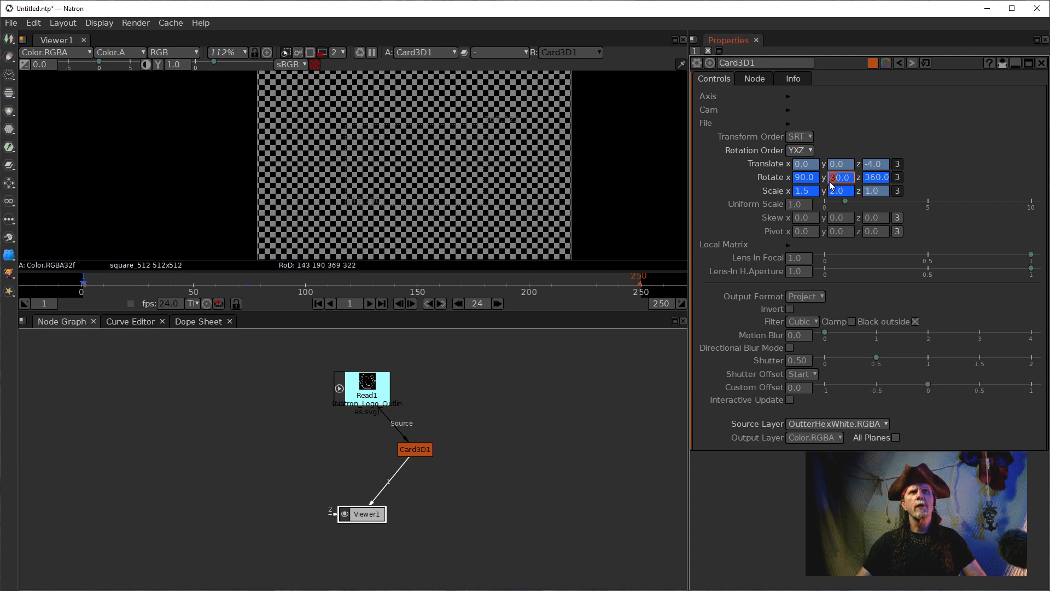
pyautogui.scroll(1, 829, 182)
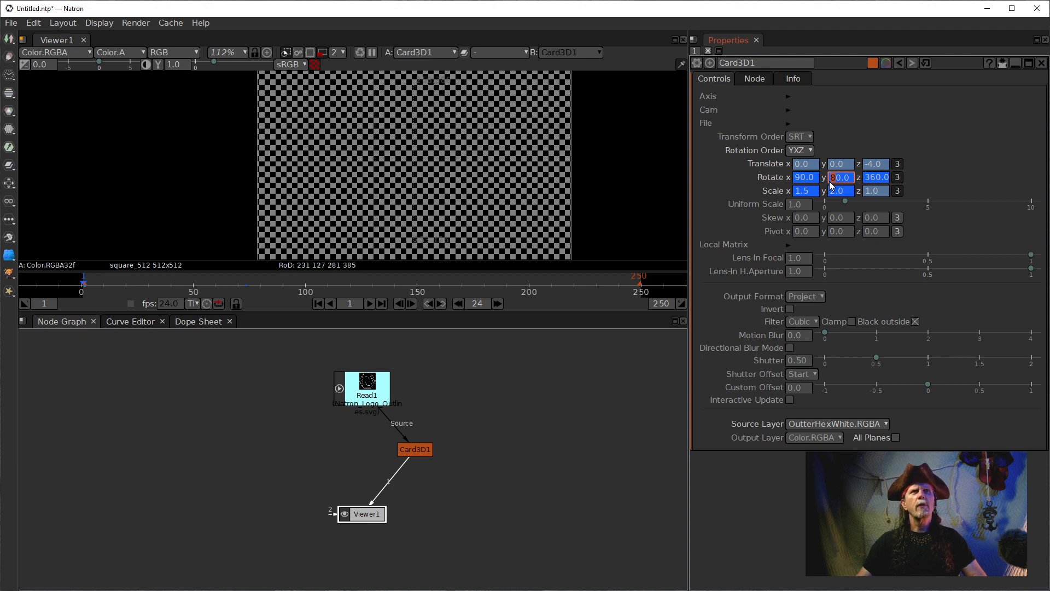
# Play the card animation from frame 1 to check the rotation combined with scaling, and stop playback.
pyautogui.click(370, 304)
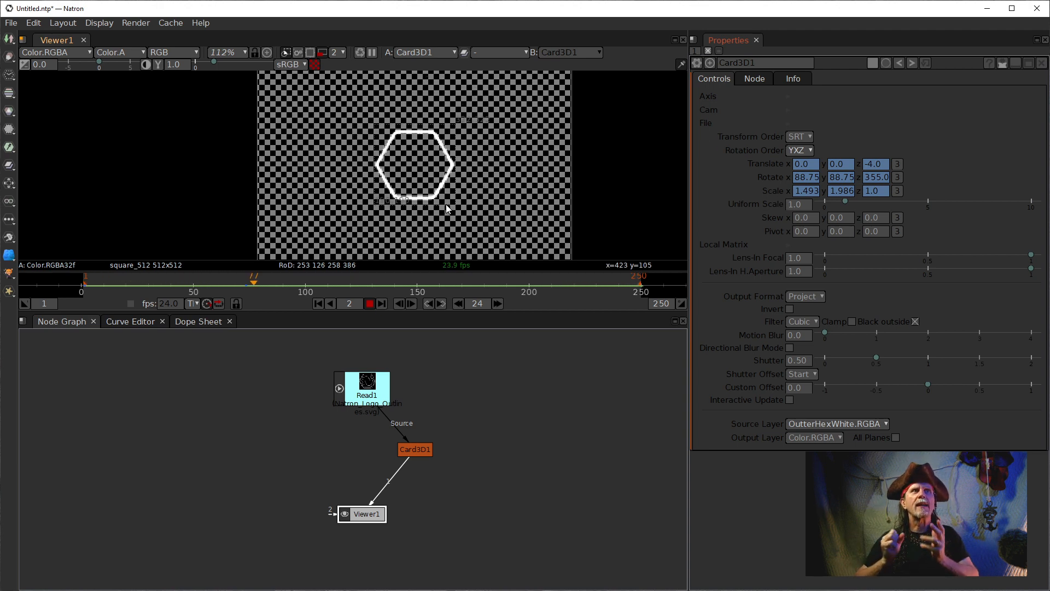
pyautogui.click(369, 303)
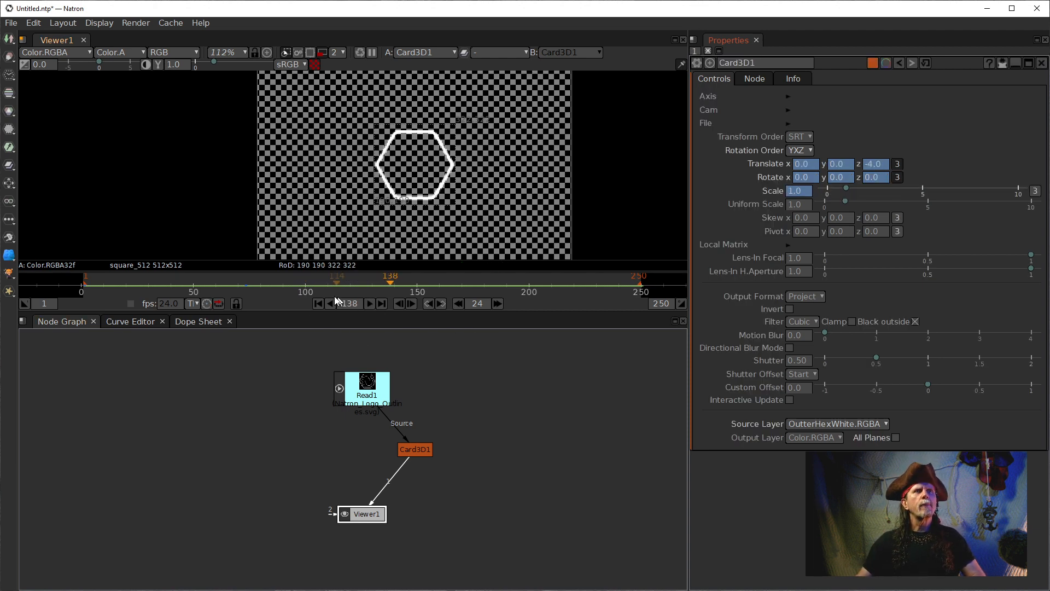
# Go to frame 55 and set Card3D1's Rotate Y to 35 there.
pyautogui.click(205, 289)
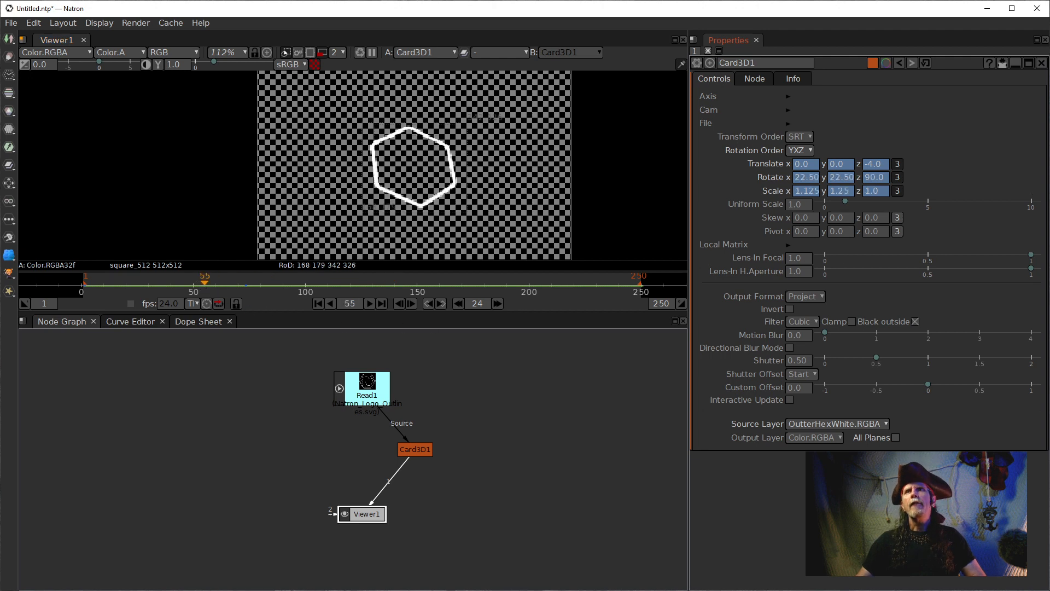
pyautogui.hotkey('alt', 'Tab')
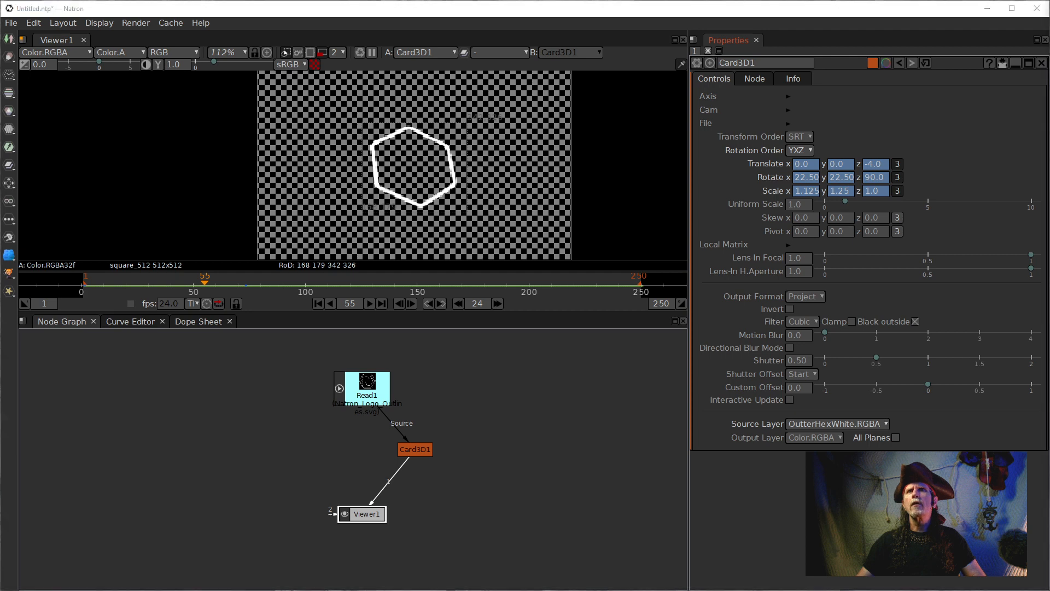
pyautogui.doubleClick(836, 178)
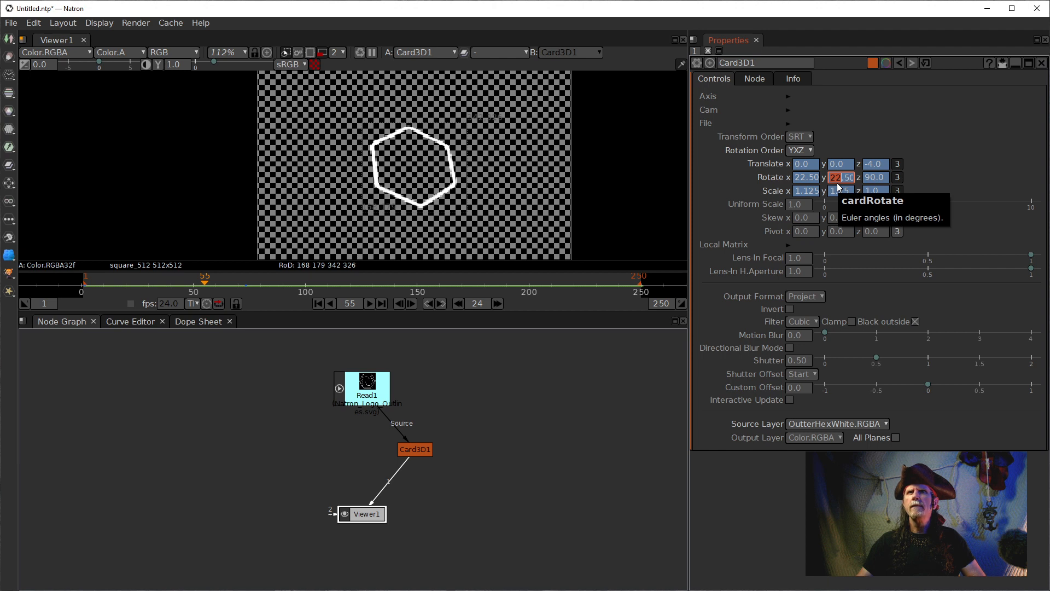
pyautogui.click(464, 331)
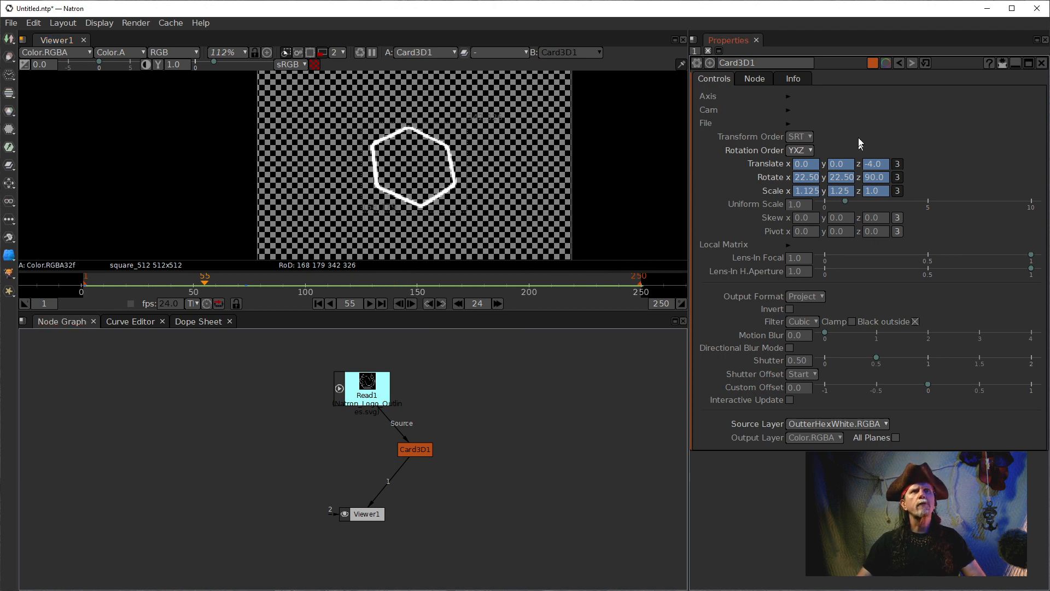
pyautogui.click(844, 179)
pyautogui.doubleClick(841, 178)
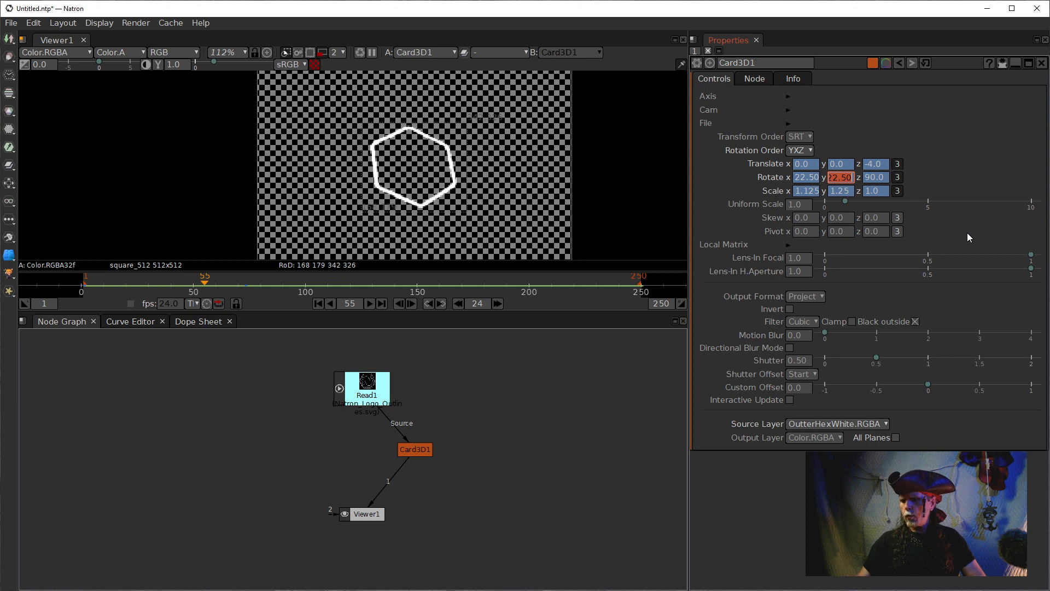
pyautogui.write('35')
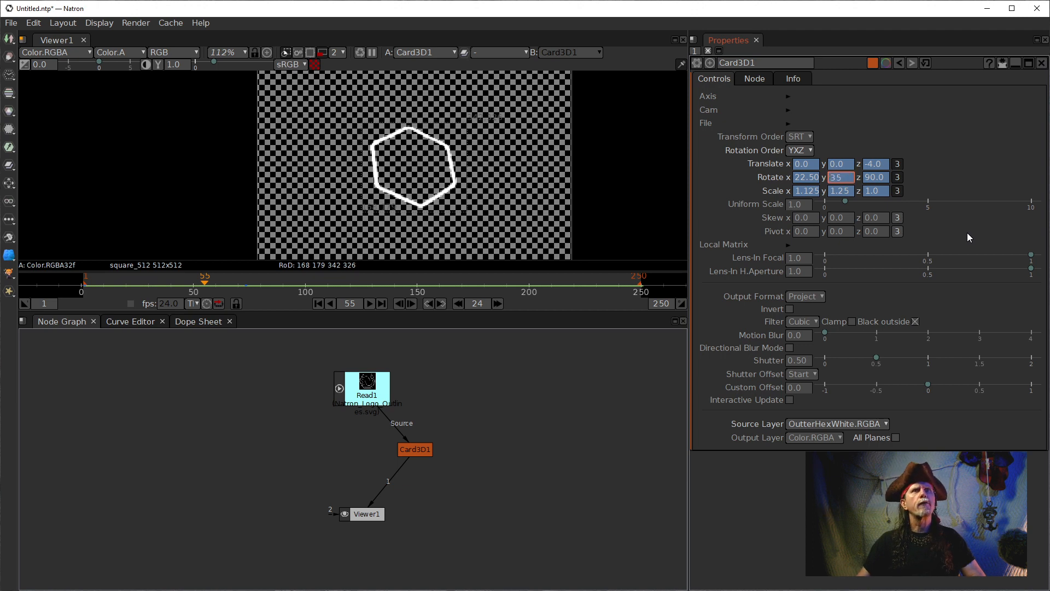
pyautogui.press('Return')
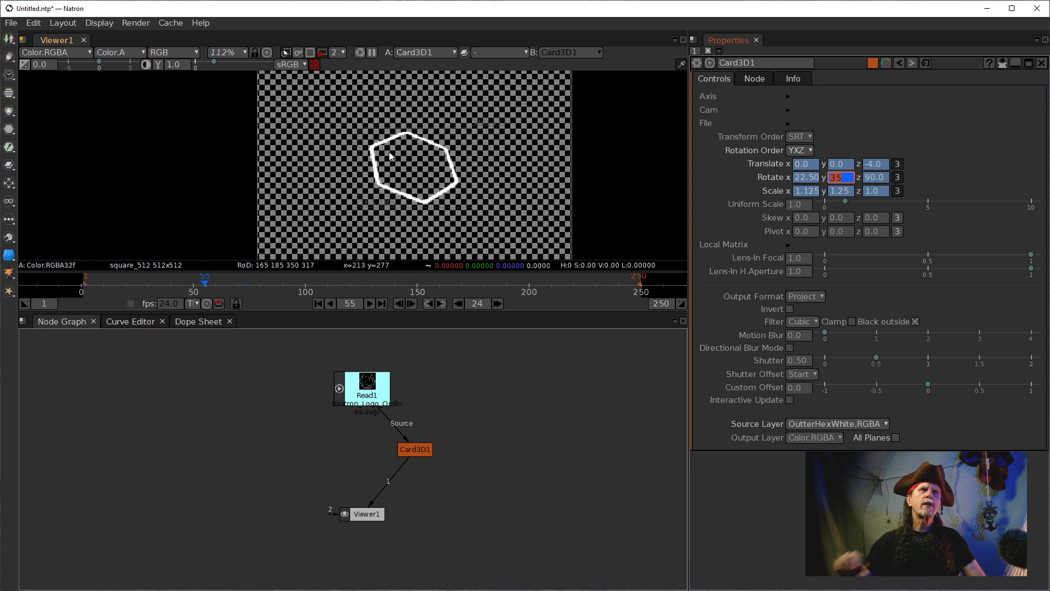
# Open the Curve Editor and display only Card3D1's Rotate Y curve.
pyautogui.click(143, 325)
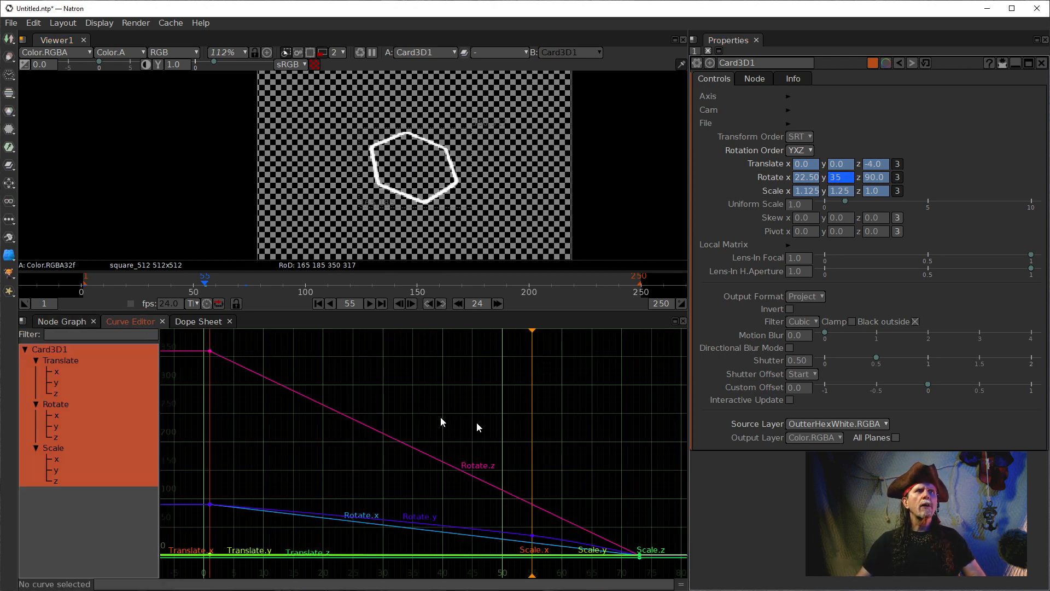
pyautogui.click(56, 425)
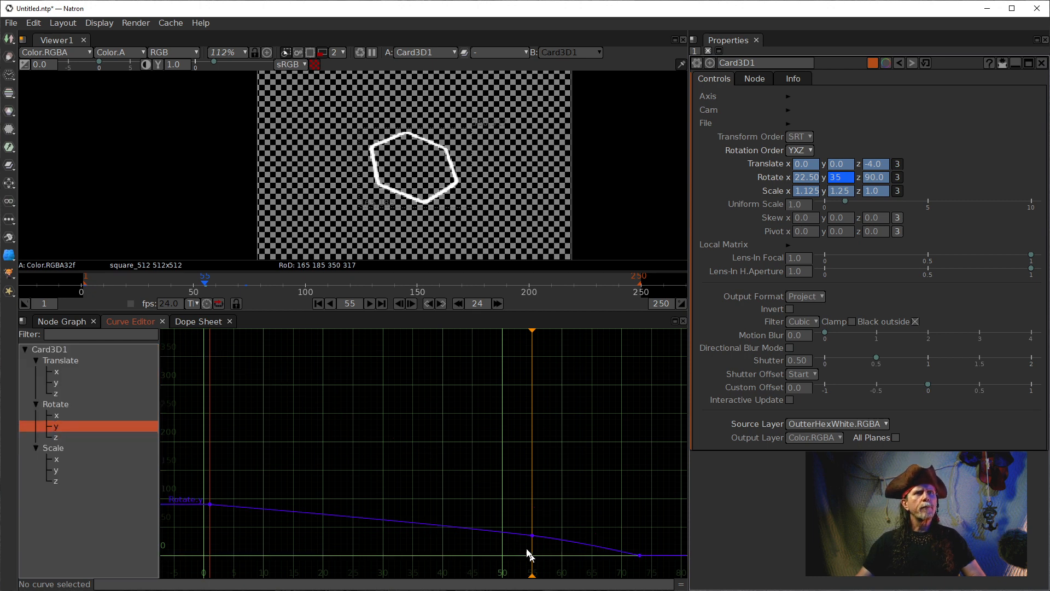
# Frame the Rotate Y curve and steepen its tangent at the frame 55 keyframe to about -1.653.
pyautogui.click(513, 533)
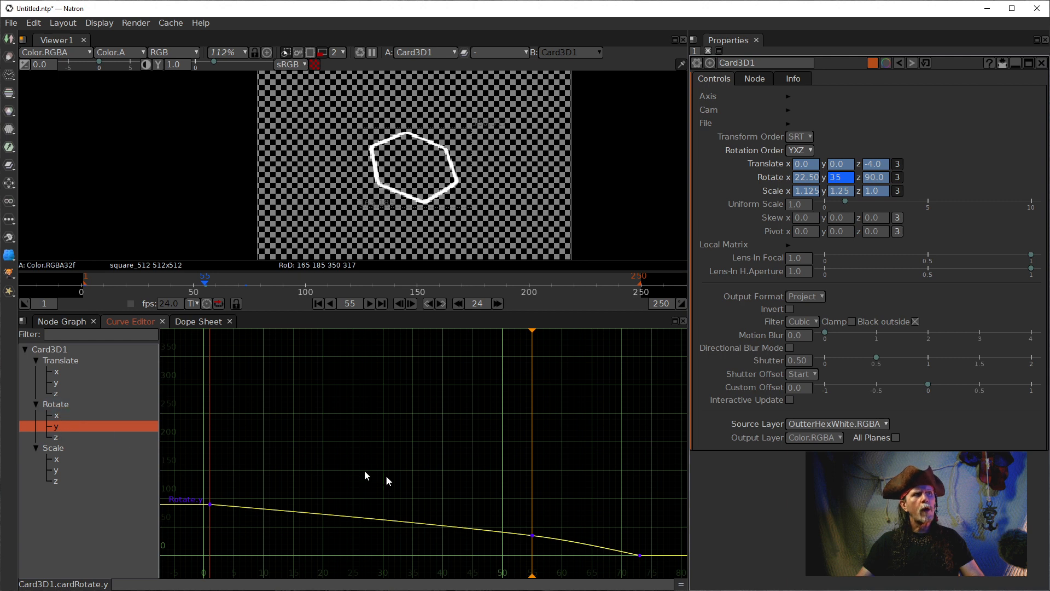
pyautogui.press('f')
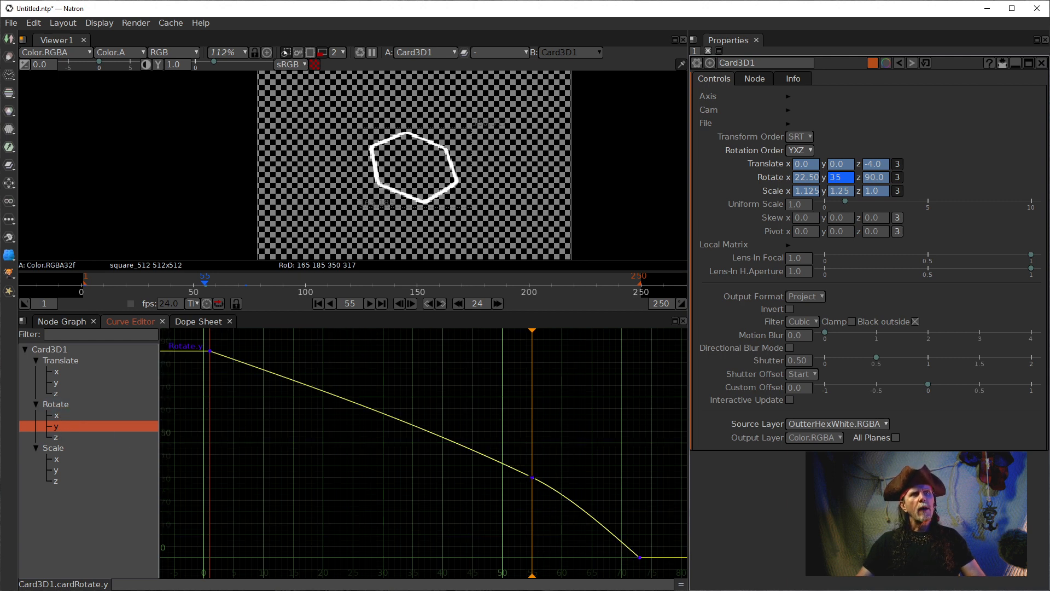
pyautogui.click(532, 477)
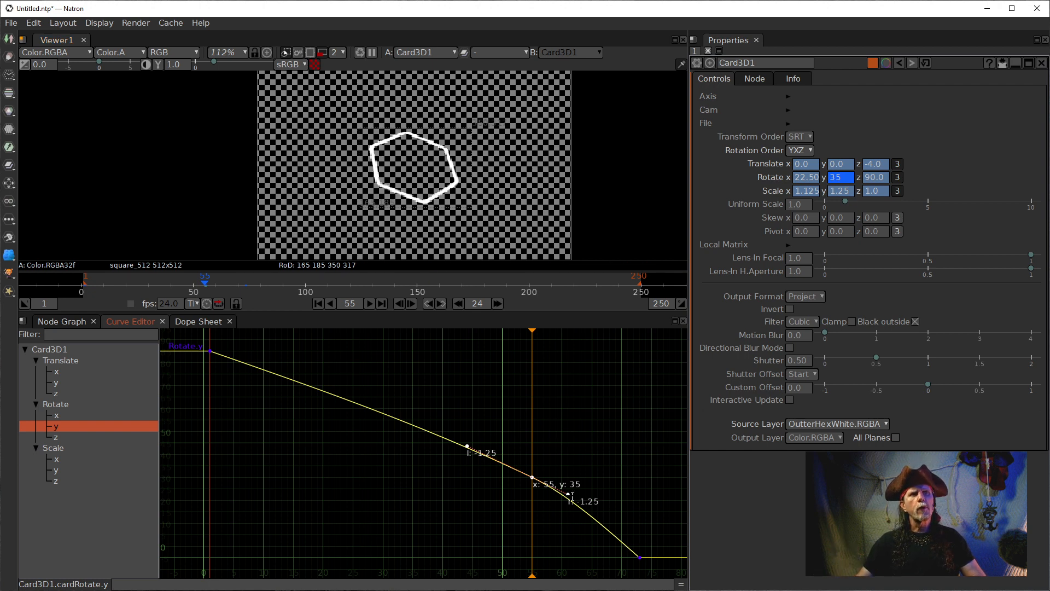
pyautogui.moveTo(568, 495); pyautogui.dragTo(568, 501)
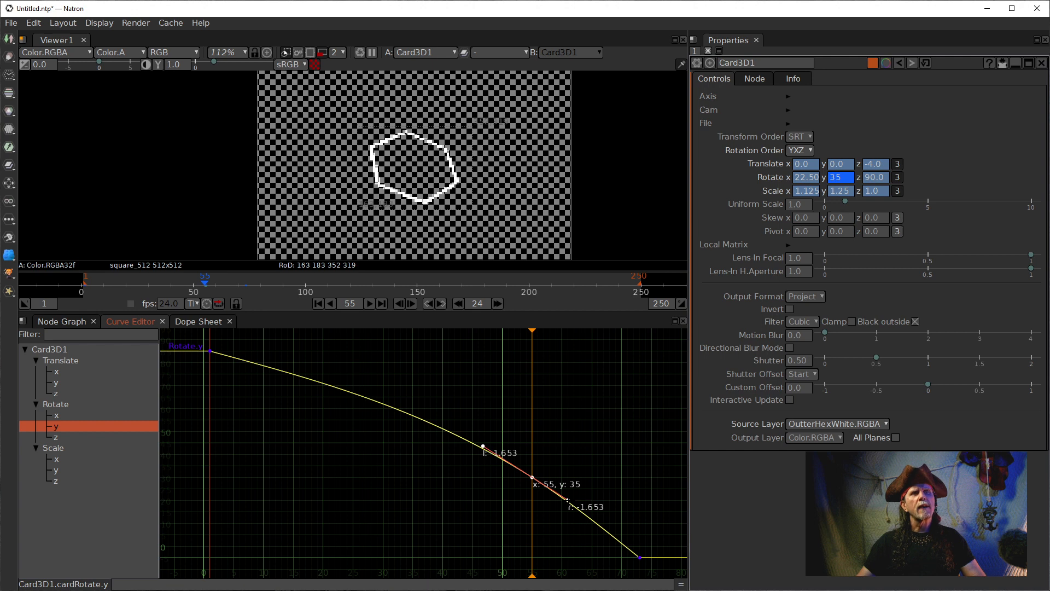
# Display all of Card3D1's curves and apply Horizontal Interpolation to their final keyframes at frame 73.
pyautogui.click(53, 362)
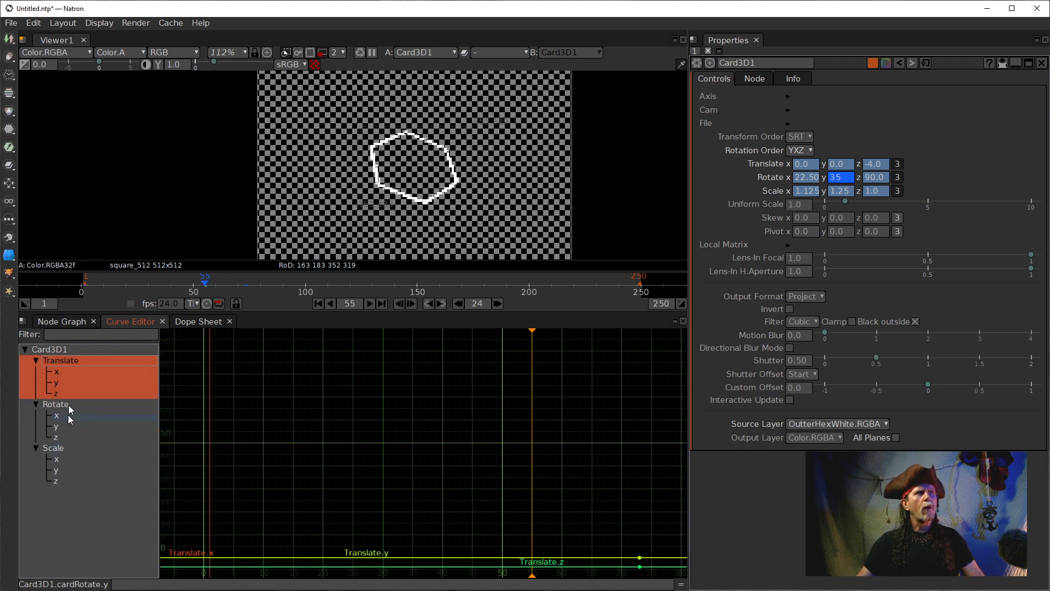
pyautogui.click(57, 351)
pyautogui.moveTo(672, 494); pyautogui.dragTo(537, 457)
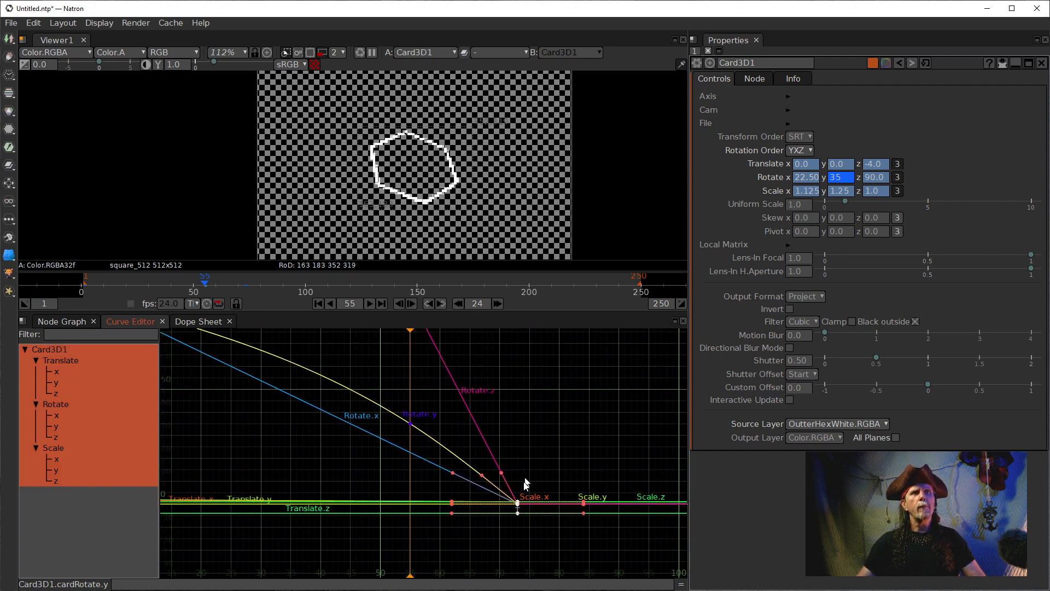
pyautogui.rightClick(517, 498)
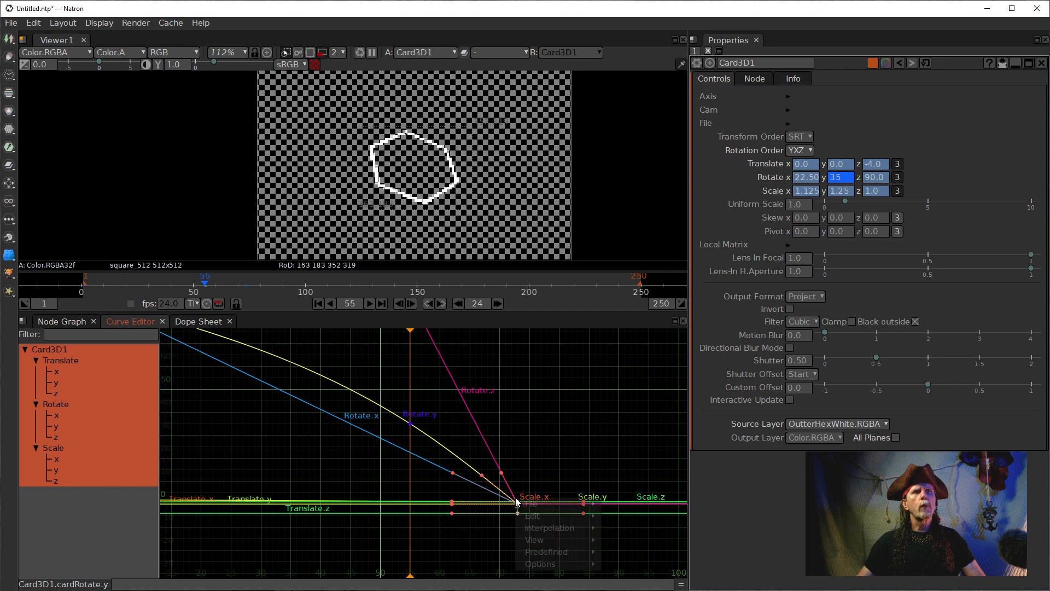
pyautogui.moveTo(579, 532)
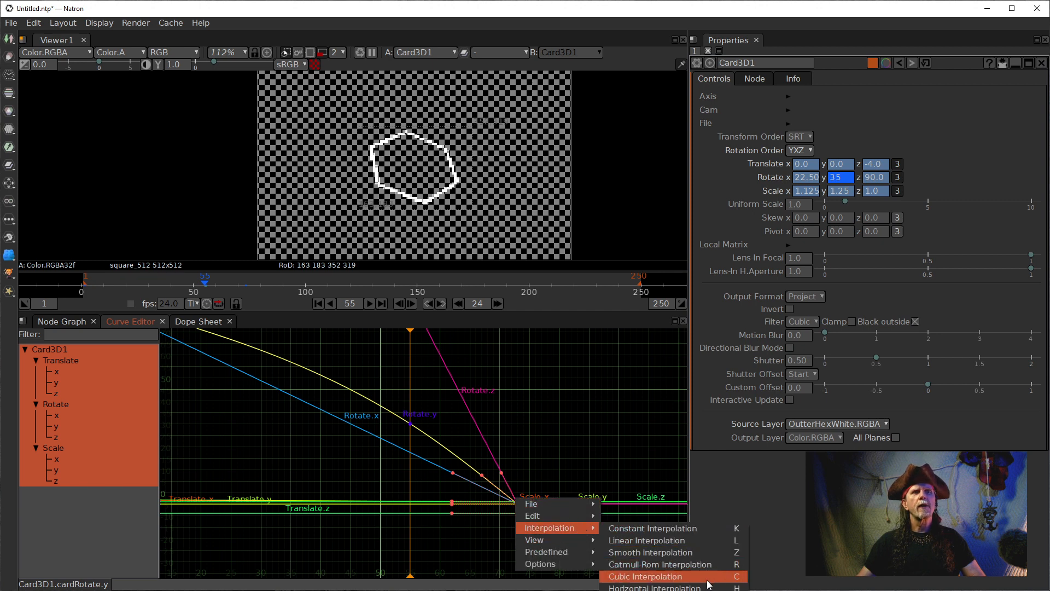
pyautogui.click(691, 588)
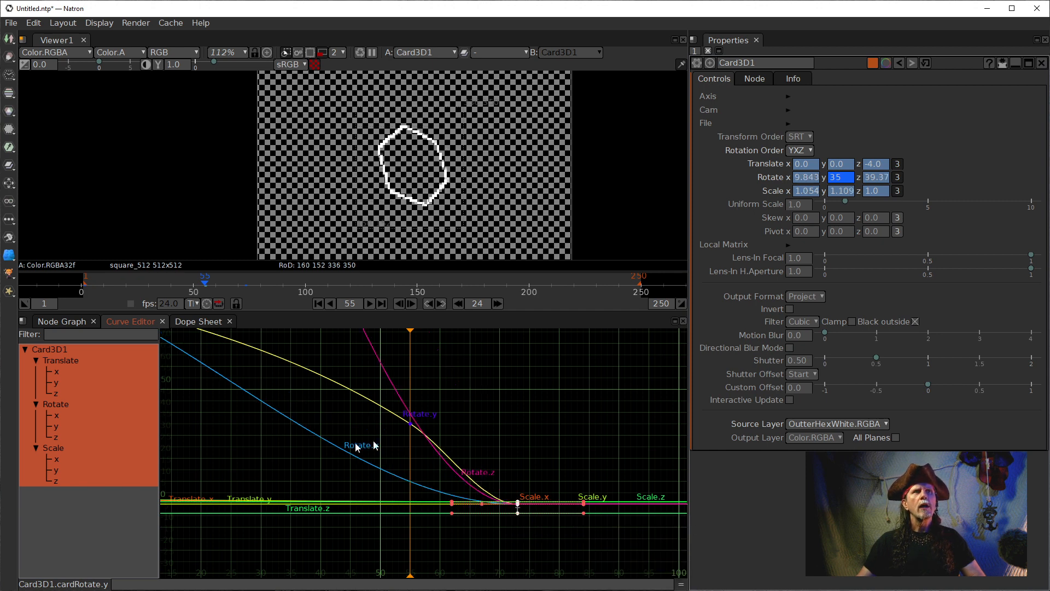
pyautogui.click(540, 450)
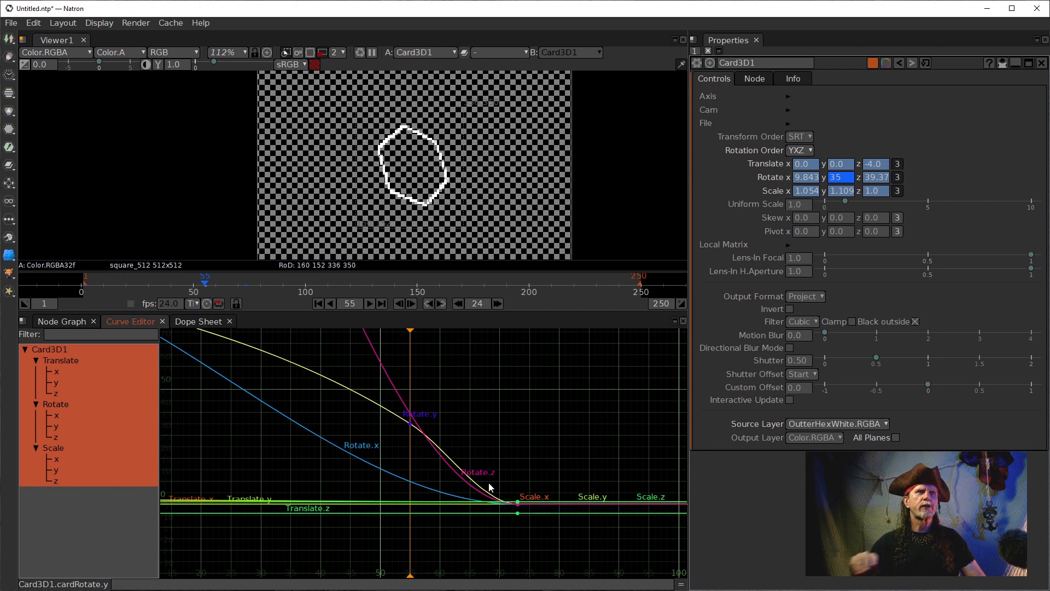
# Isolate the Rotate Y curve and steepen its tangent at the frame 55 keyframe to about -2.02.
pyautogui.click(56, 416)
pyautogui.click(56, 426)
pyautogui.moveTo(461, 434); pyautogui.dragTo(567, 464)
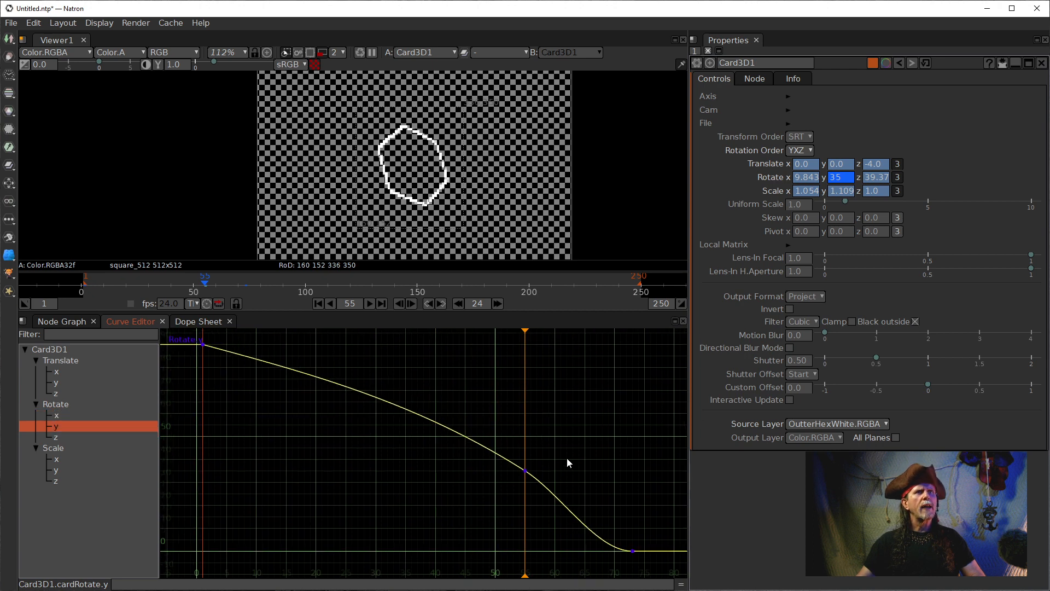
pyautogui.click(526, 471)
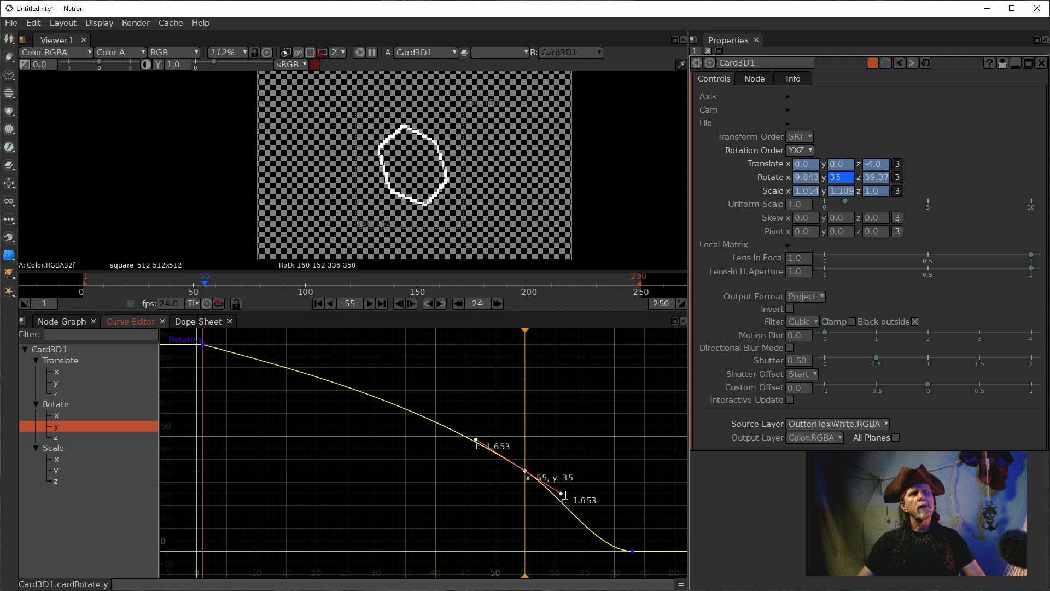
pyautogui.moveTo(560, 493); pyautogui.dragTo(561, 499)
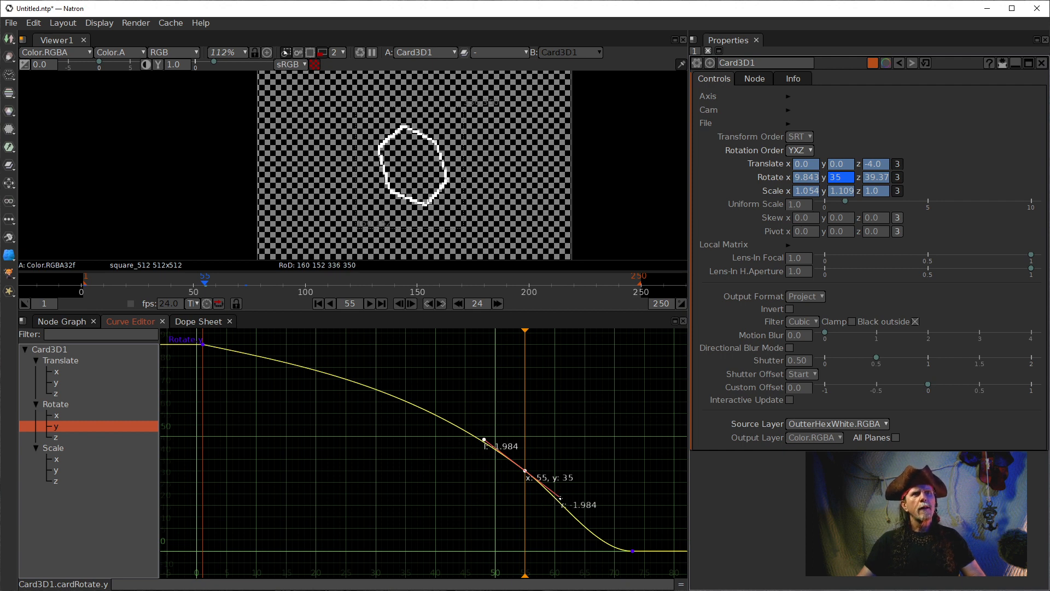
pyautogui.moveTo(560, 498); pyautogui.dragTo(561, 498)
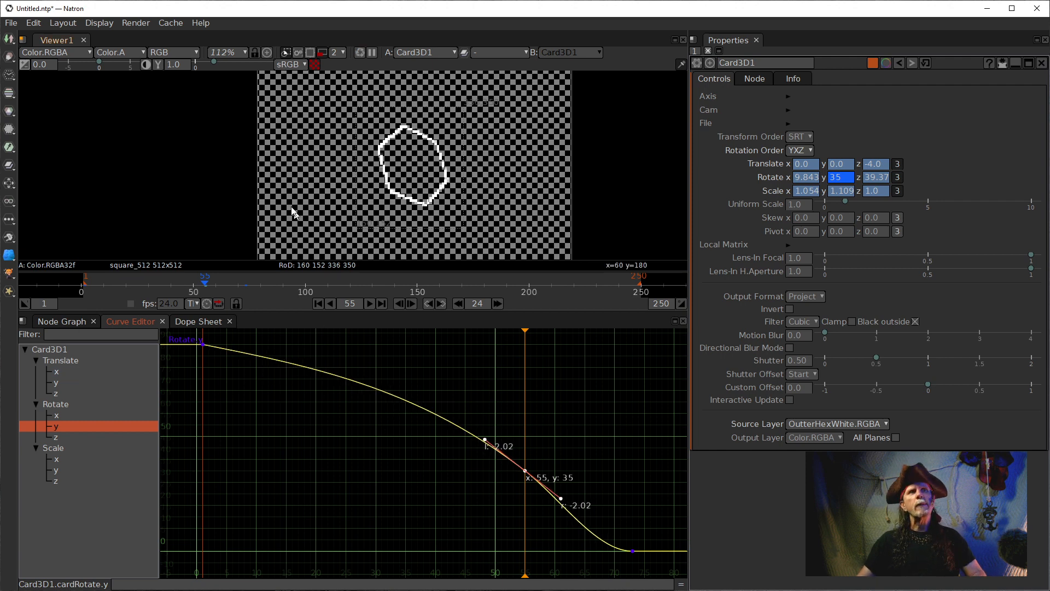
# Show all of Card3D1's curves, return to the Node Graph at frame 1, and close the empty pane beside it.
pyautogui.click(54, 363)
pyautogui.click(48, 351)
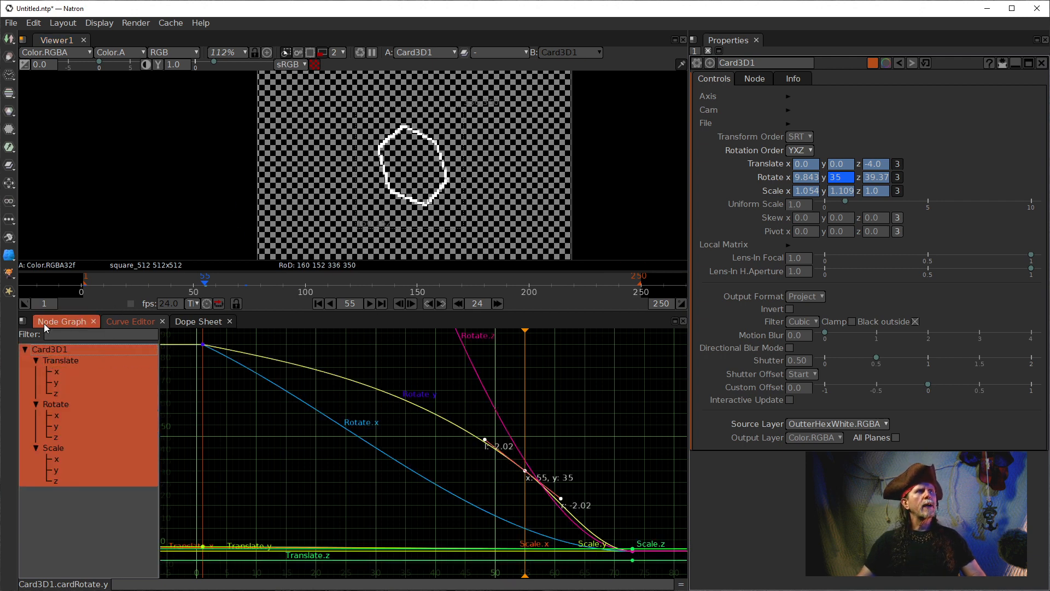
pyautogui.click(47, 324)
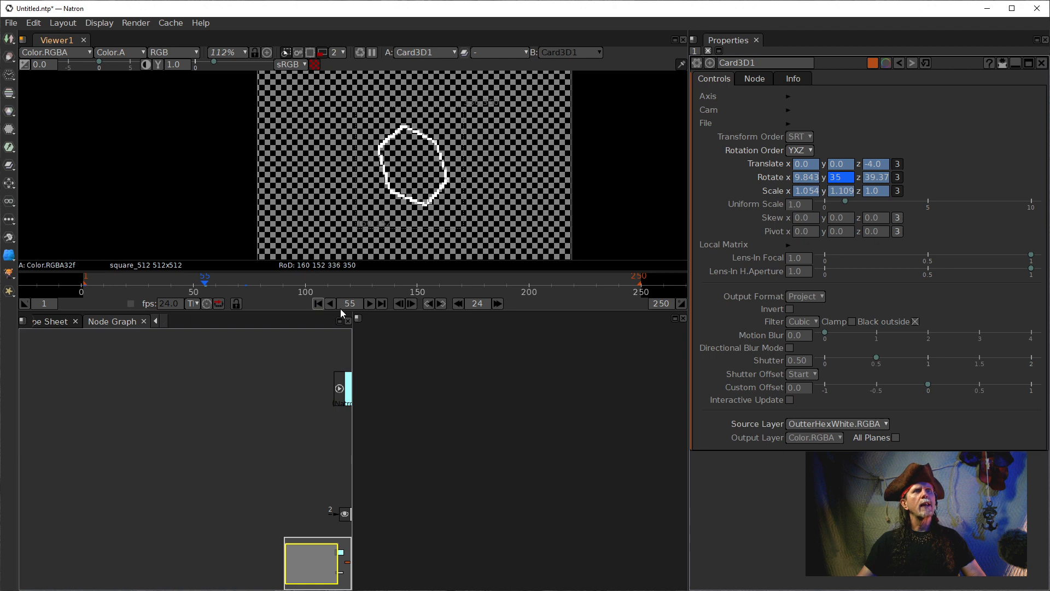
pyautogui.click(318, 304)
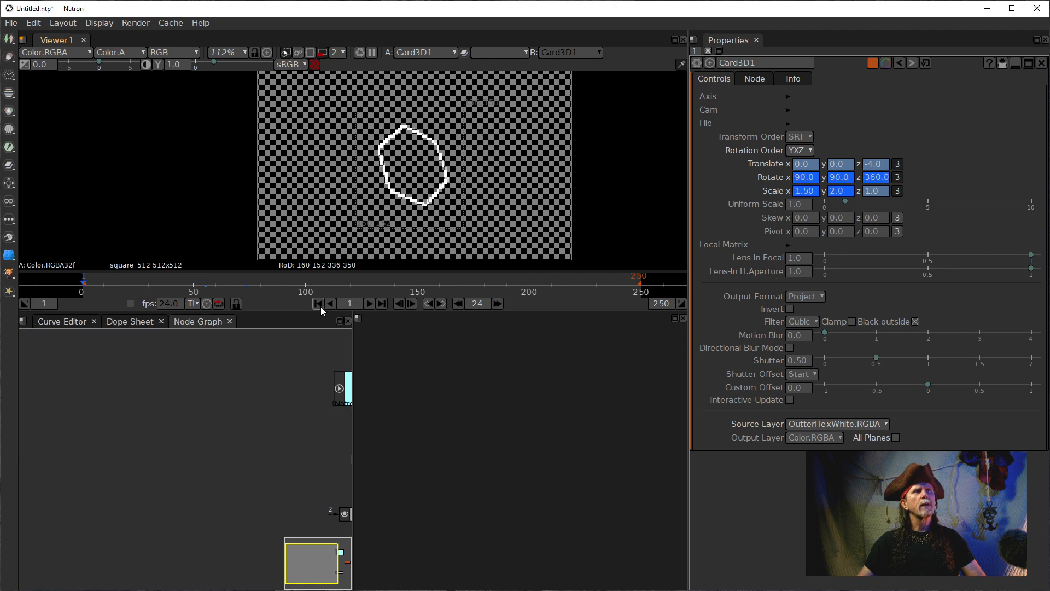
pyautogui.click(686, 320)
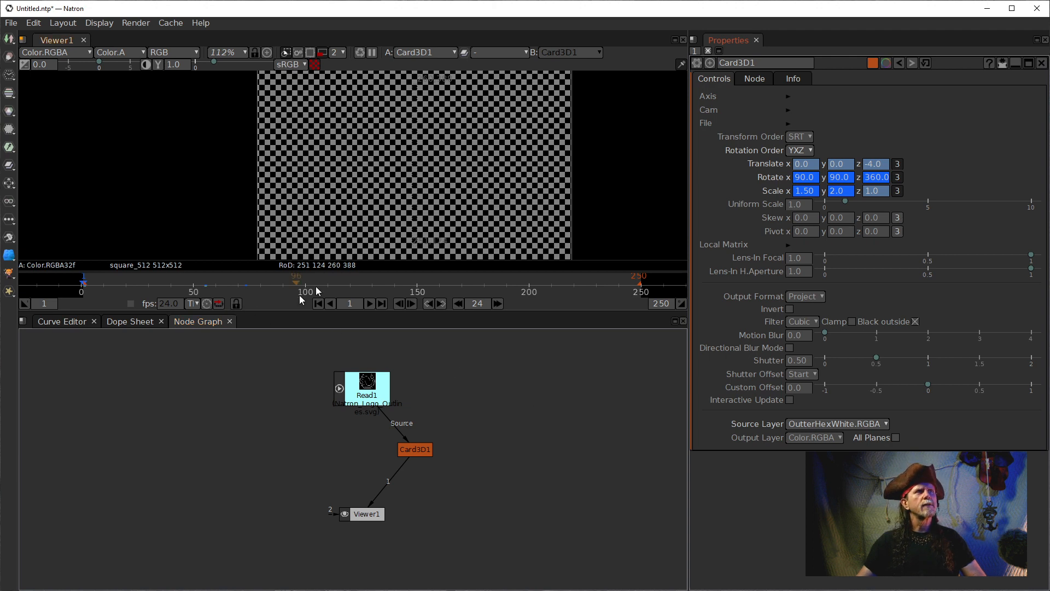
# Play the animation from frame 1 to check the eased motion, move the Card3D1 node farther right during playback, and stop.
pyautogui.moveTo(462, 204); pyautogui.dragTo(423, 202)
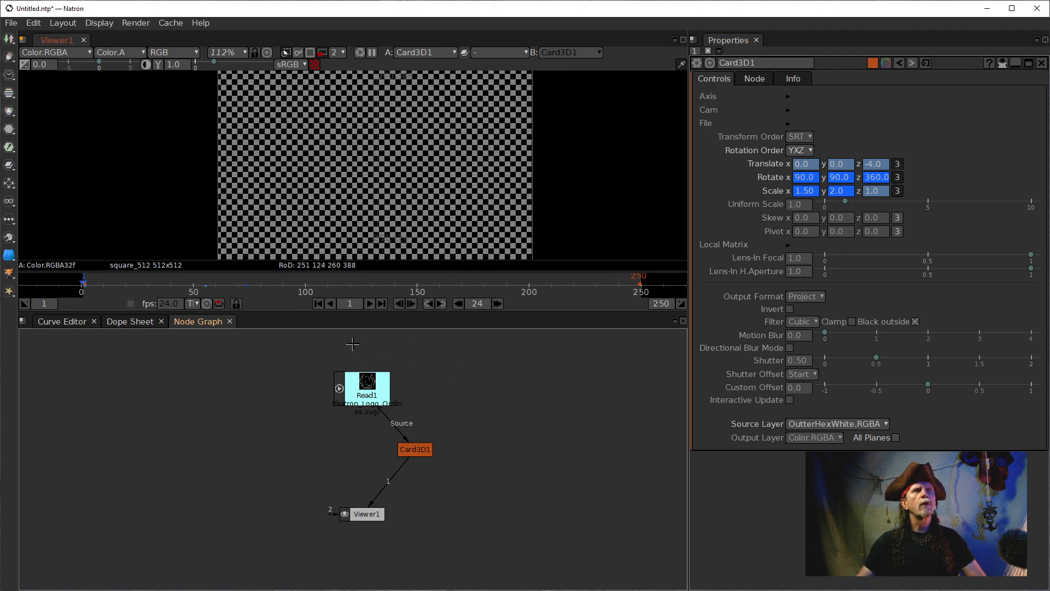
pyautogui.click(369, 305)
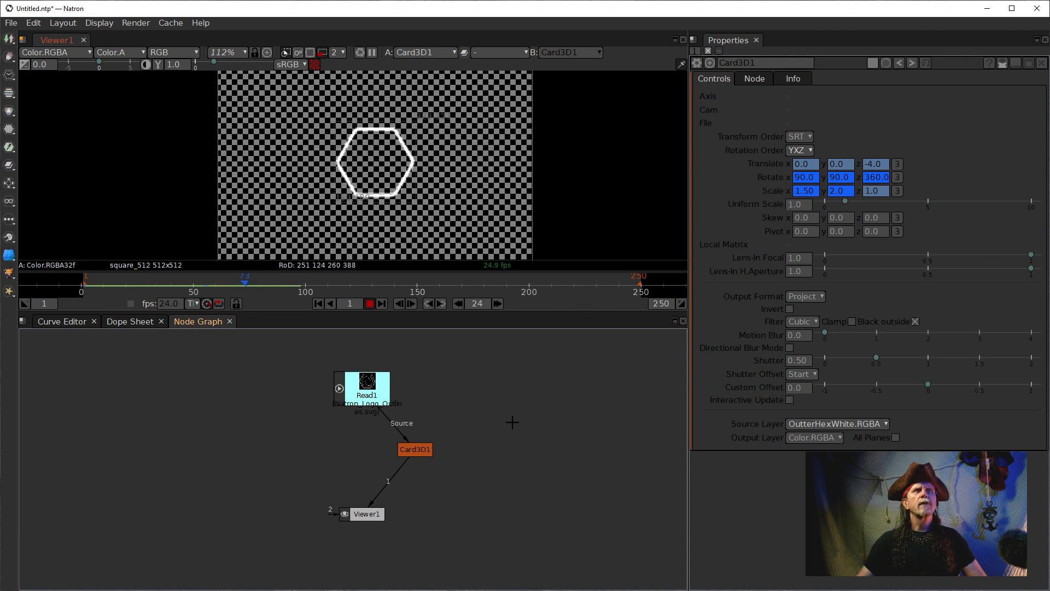
pyautogui.click(317, 304)
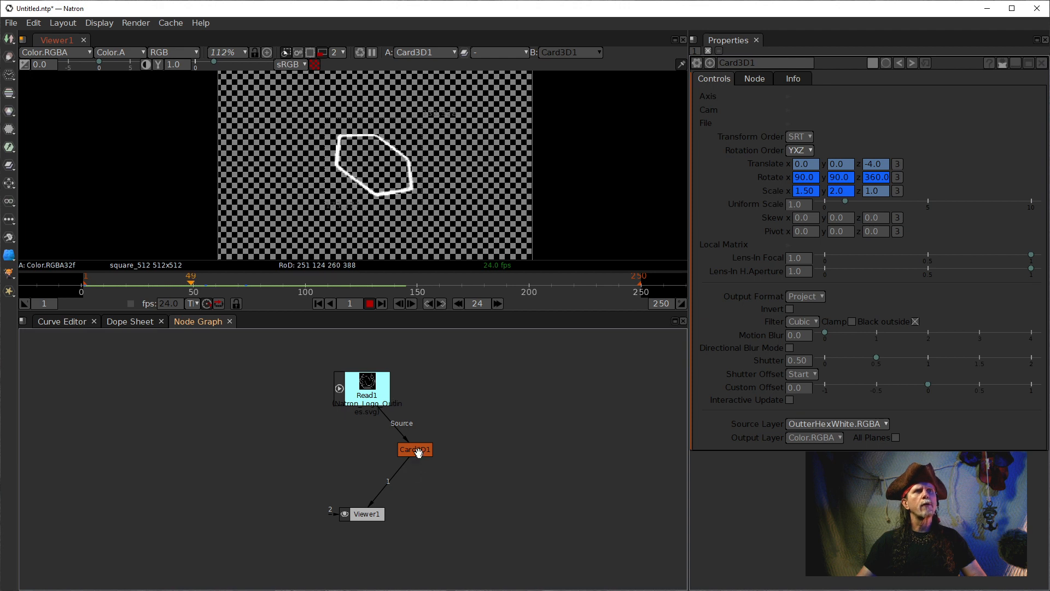
pyautogui.moveTo(414, 449); pyautogui.dragTo(451, 449)
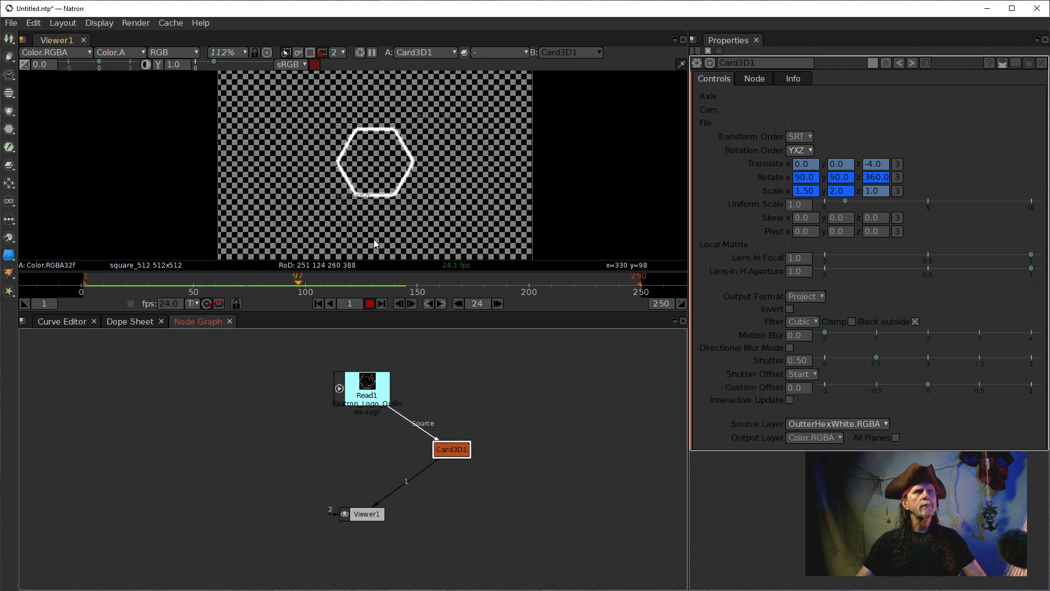
pyautogui.click(370, 305)
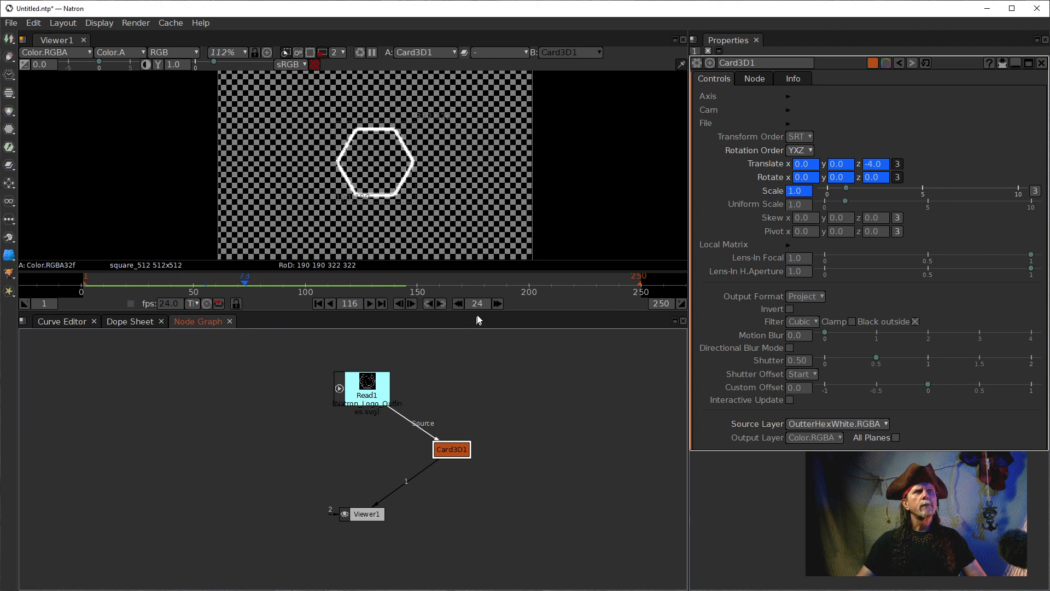
# Step back and forth between Card3D1's keyframes at frames 55 and 73, finishing at frame 73.
pyautogui.click(350, 304)
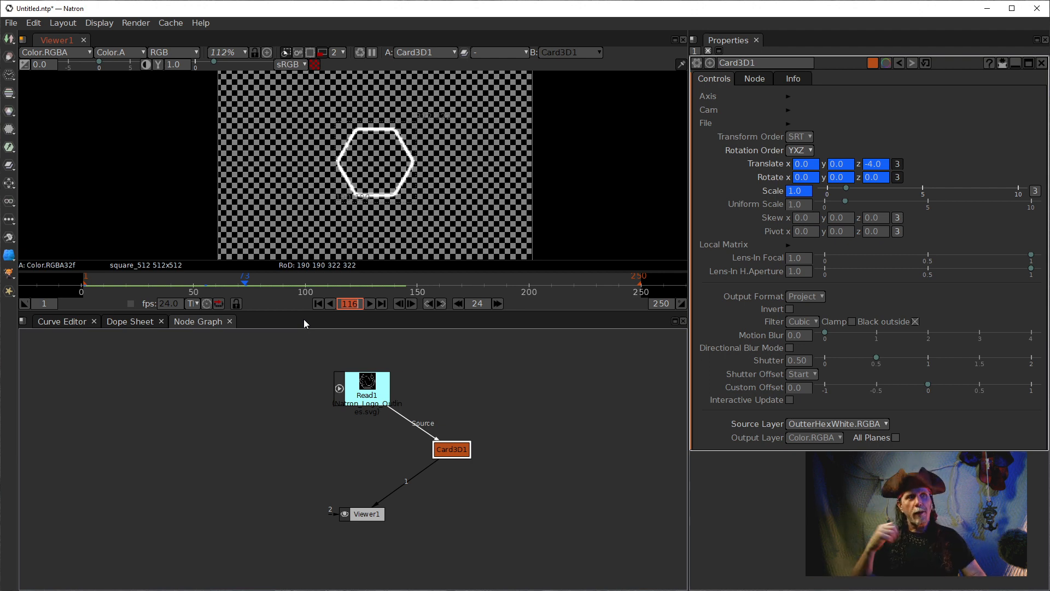
pyautogui.click(430, 304)
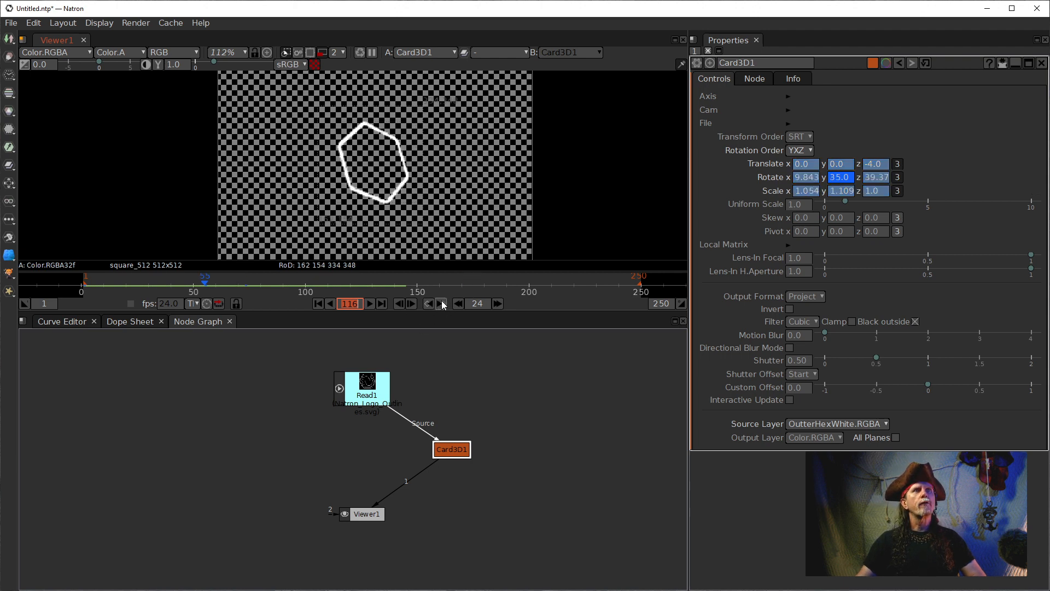
pyautogui.click(441, 304)
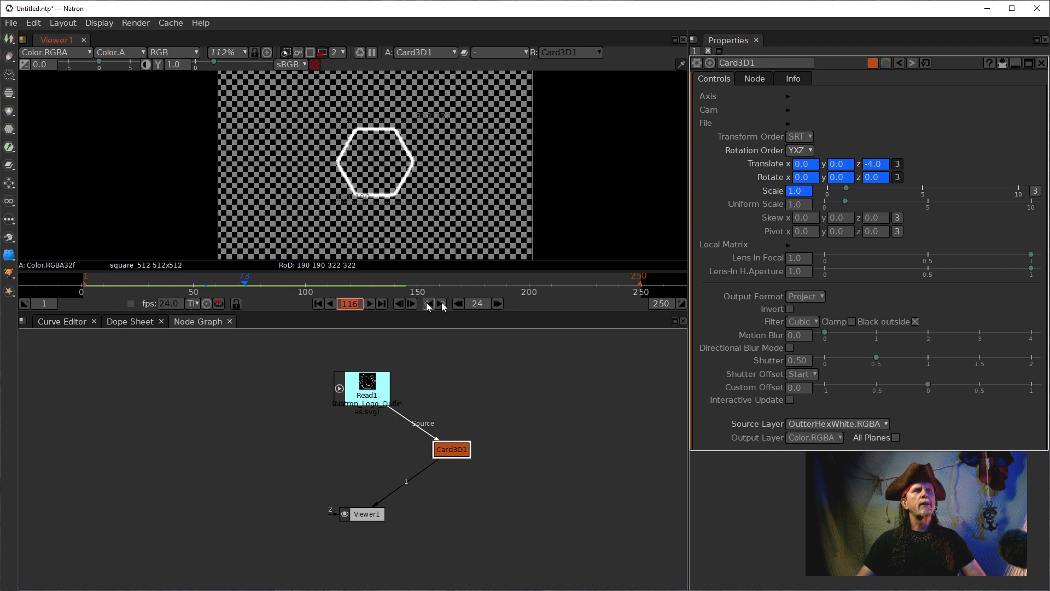
pyautogui.click(441, 303)
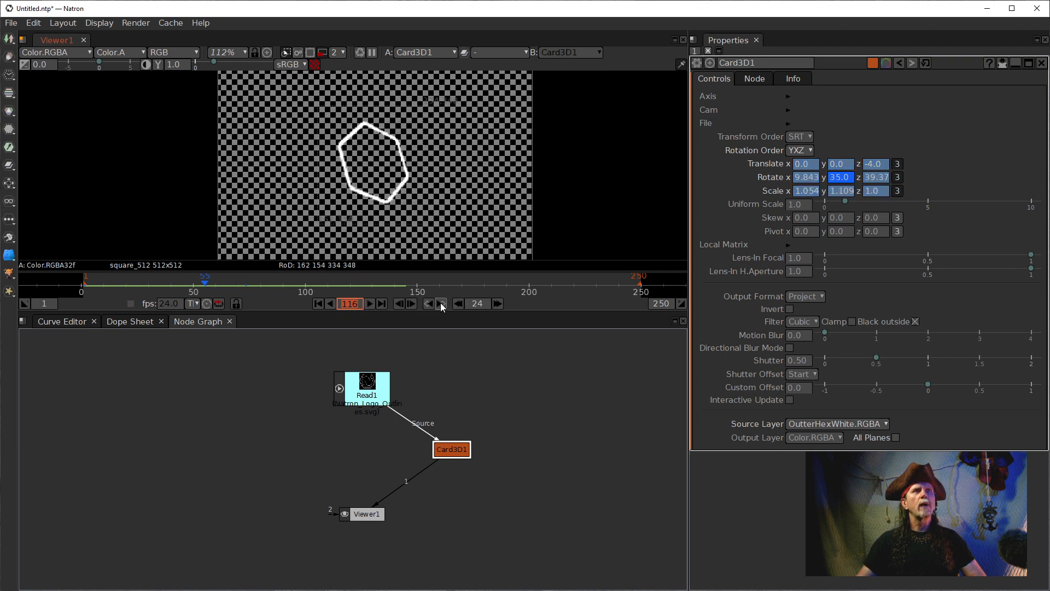
pyautogui.click(429, 304)
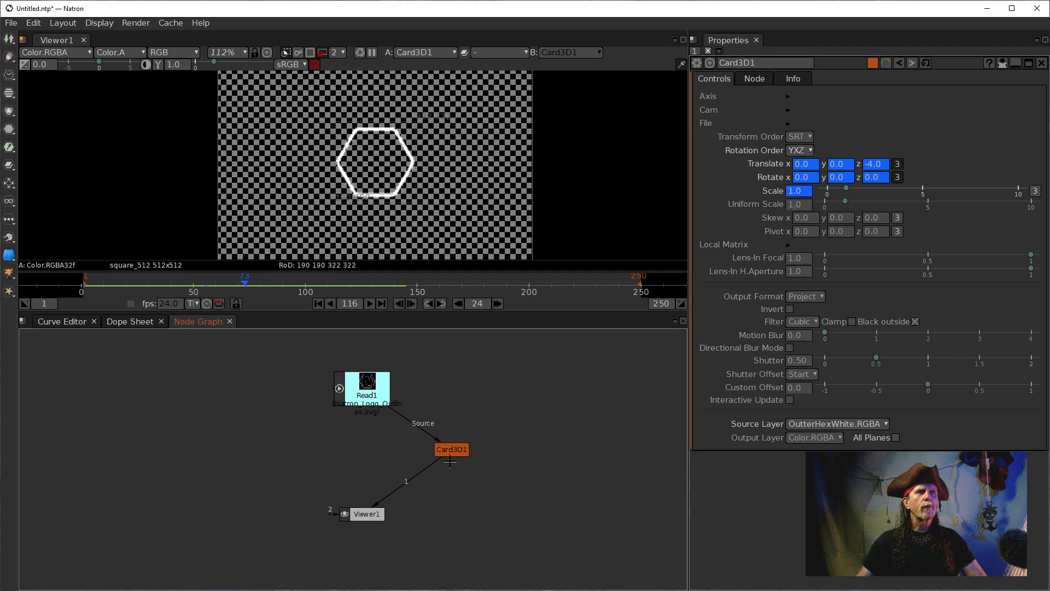
# Add a second Card3D node directly below Read1, with Read1 as its source, and view it through Viewer1's input 1.
pyautogui.click(365, 398)
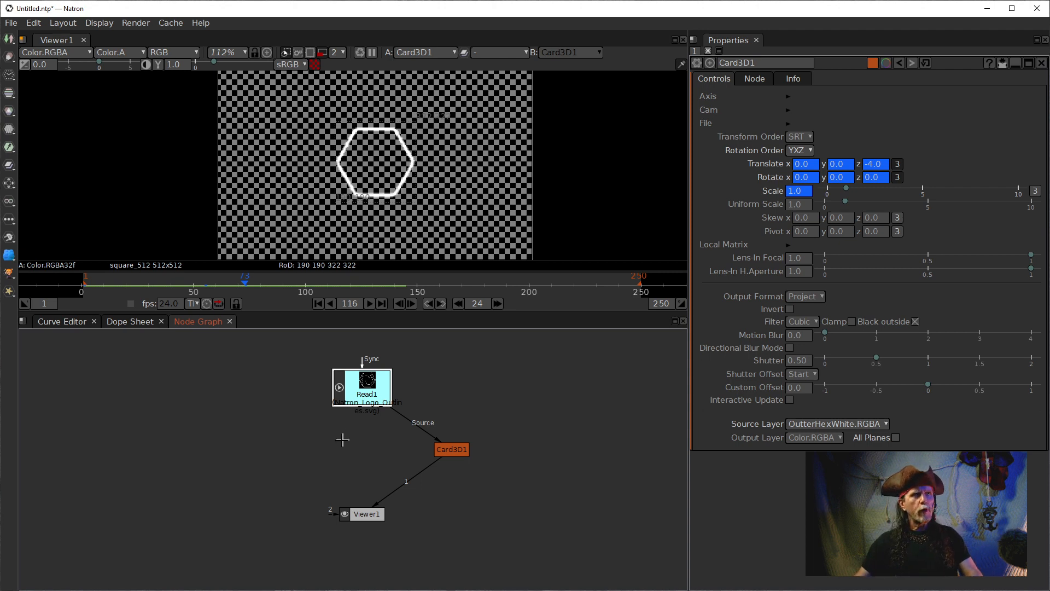
pyautogui.click(345, 437)
pyautogui.press('Tab')
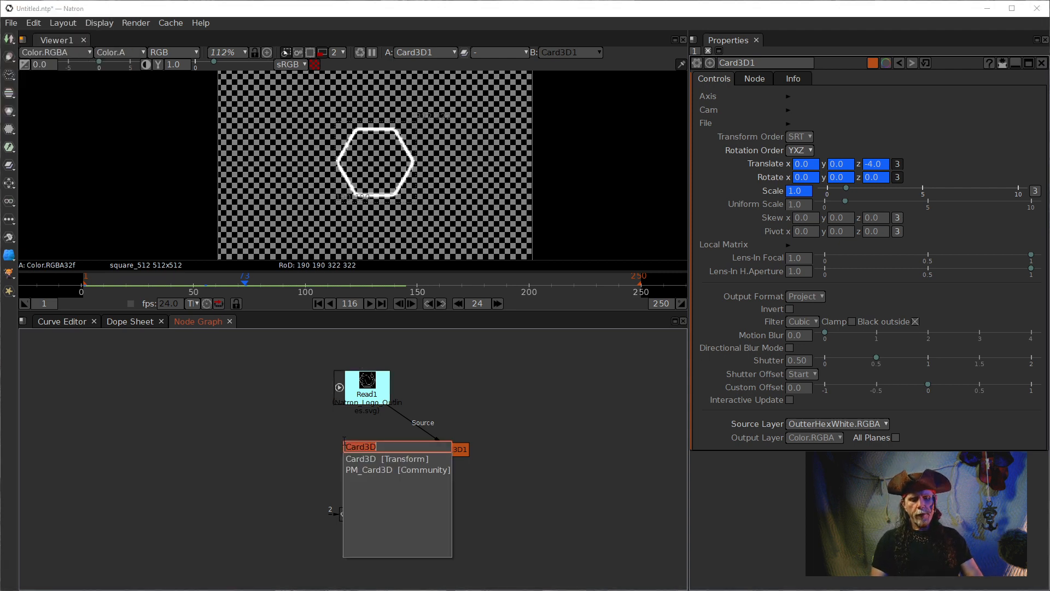
pyautogui.write('card')
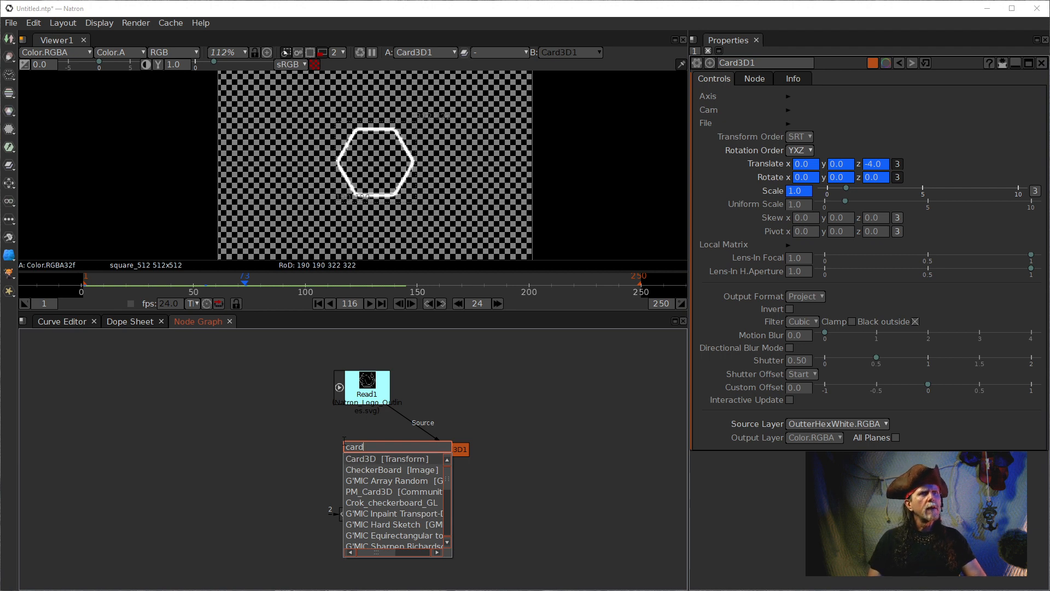
pyautogui.press('Return')
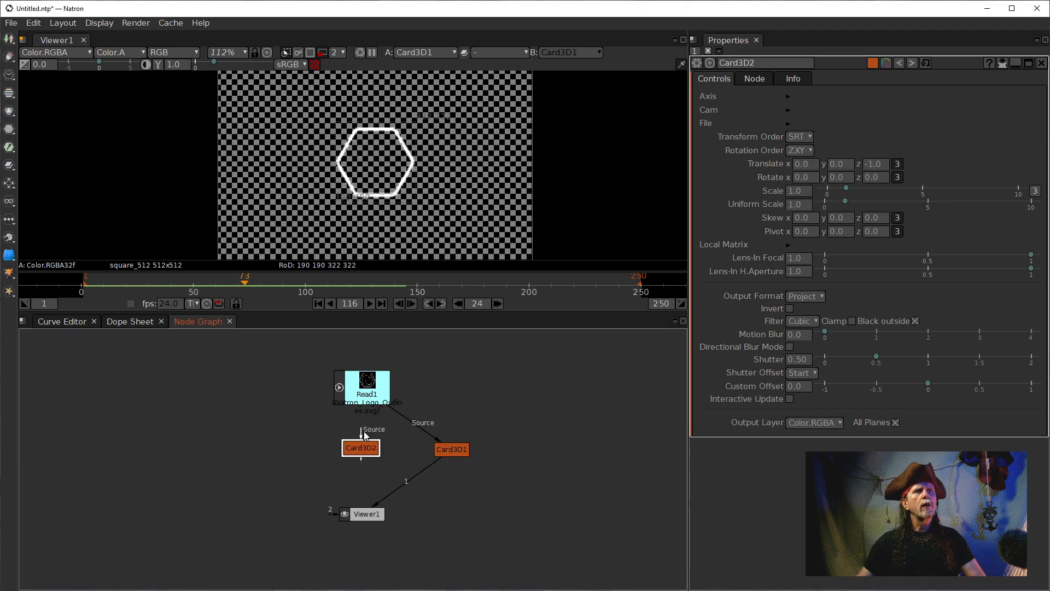
pyautogui.click(360, 424)
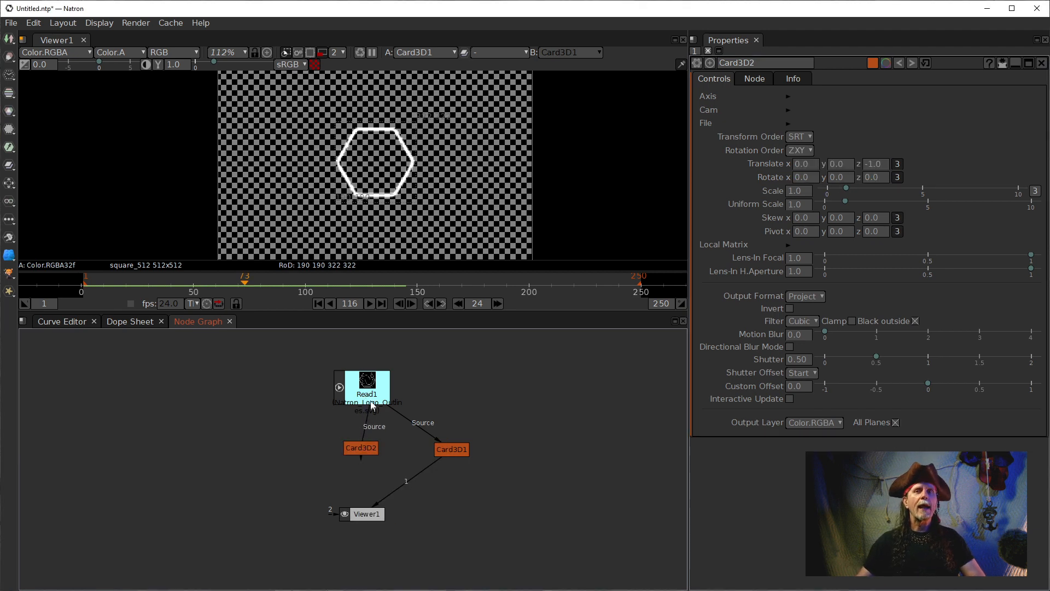
pyautogui.moveTo(369, 446); pyautogui.dragTo(369, 440)
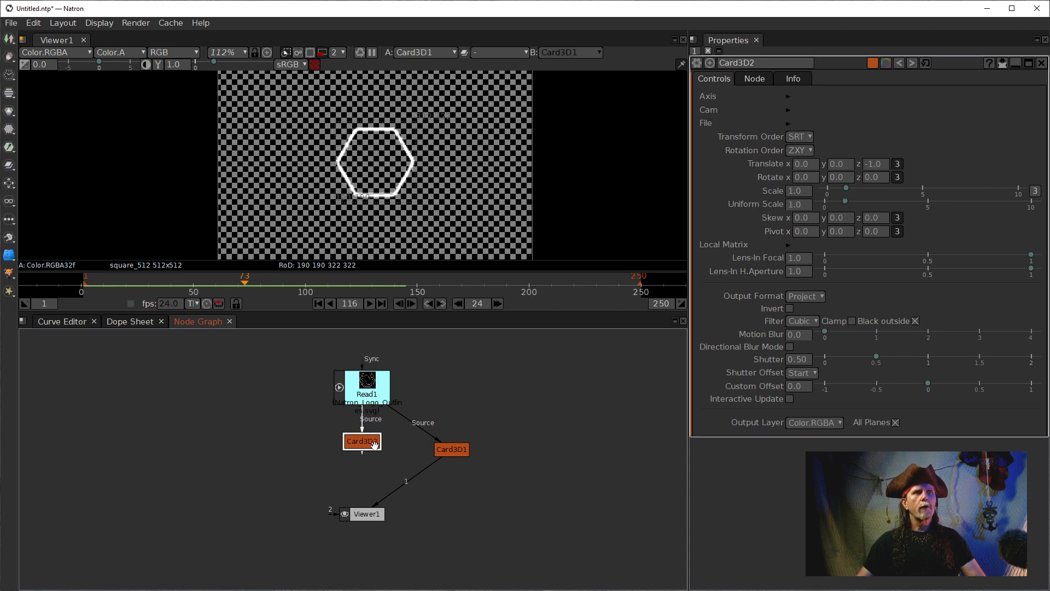
pyautogui.press('1')
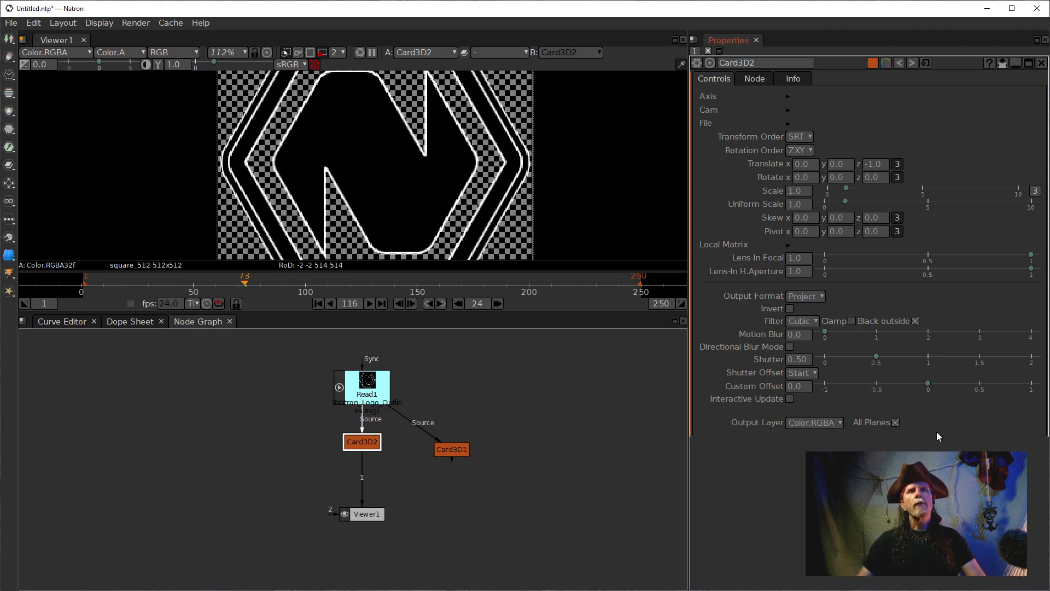
# Turn off All Planes on Card3D2 and set its source layer to InnerHexWhite.RGBA.
pyautogui.click(894, 422)
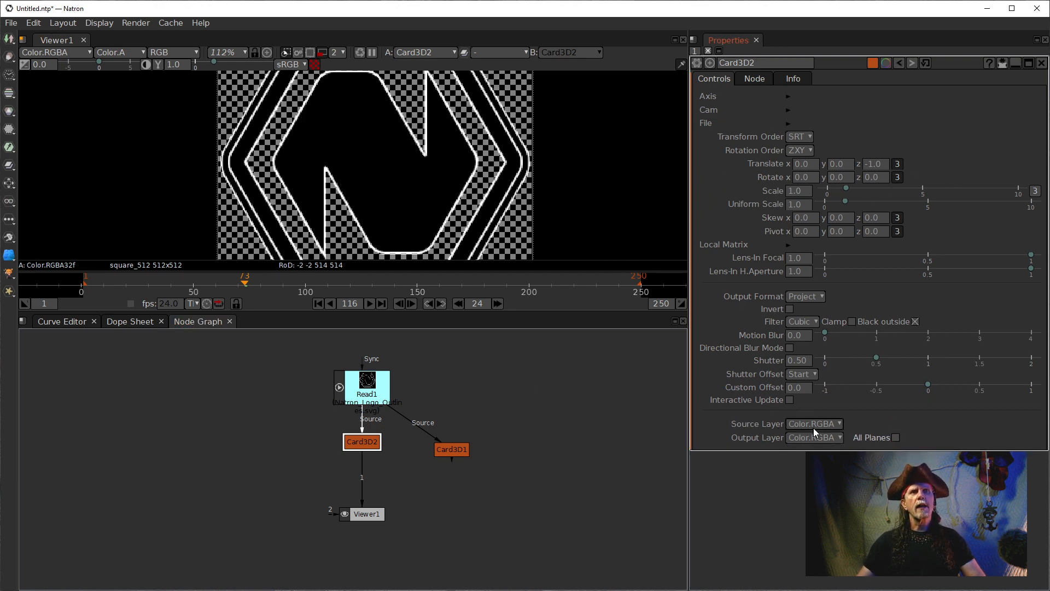
pyautogui.click(1003, 63)
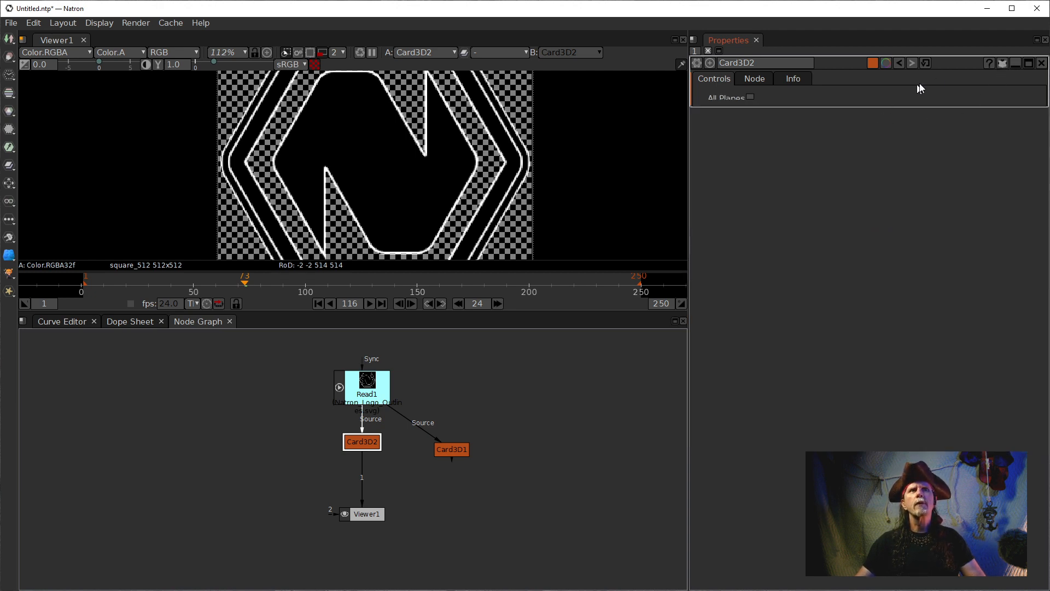
pyautogui.click(1003, 63)
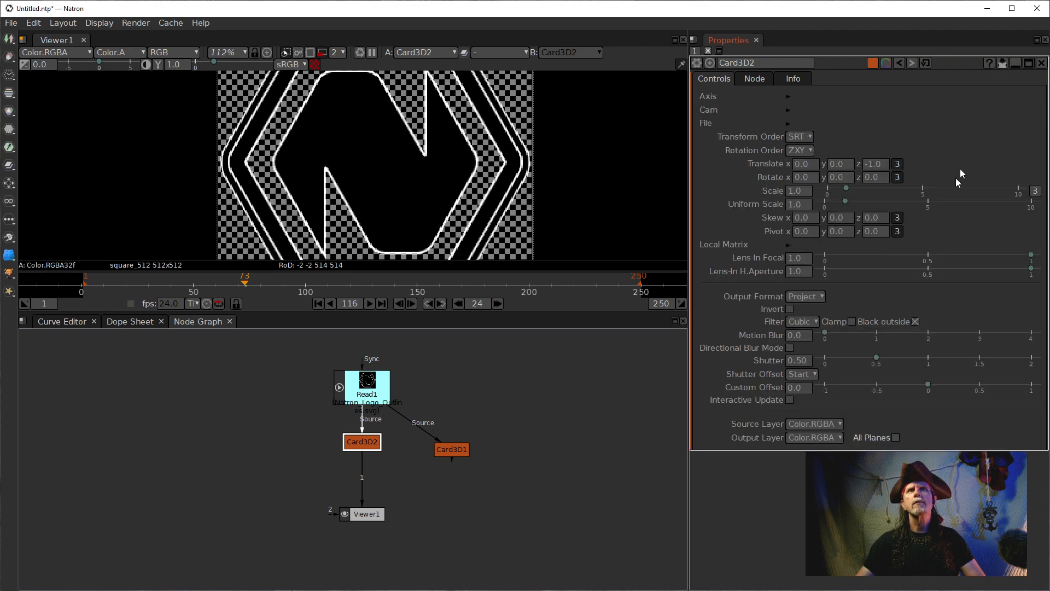
pyautogui.click(823, 428)
pyautogui.click(819, 436)
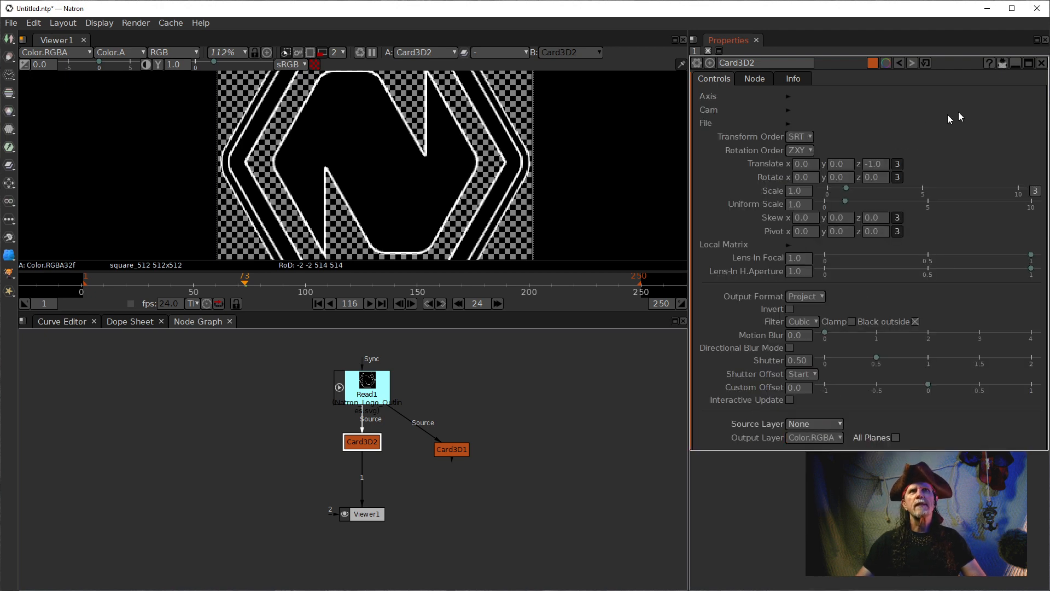
pyautogui.click(1001, 64)
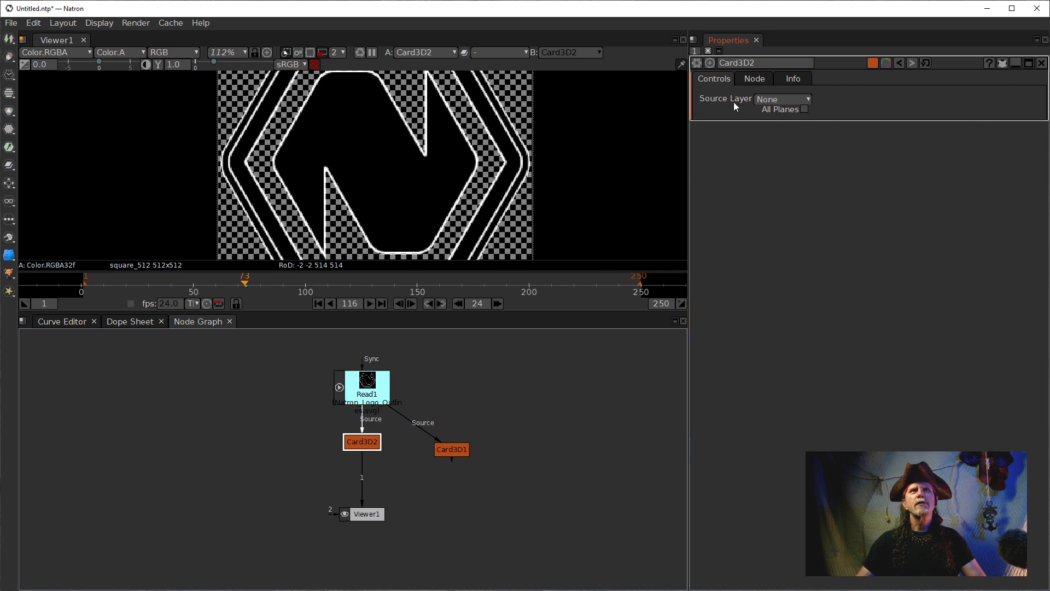
pyautogui.click(797, 98)
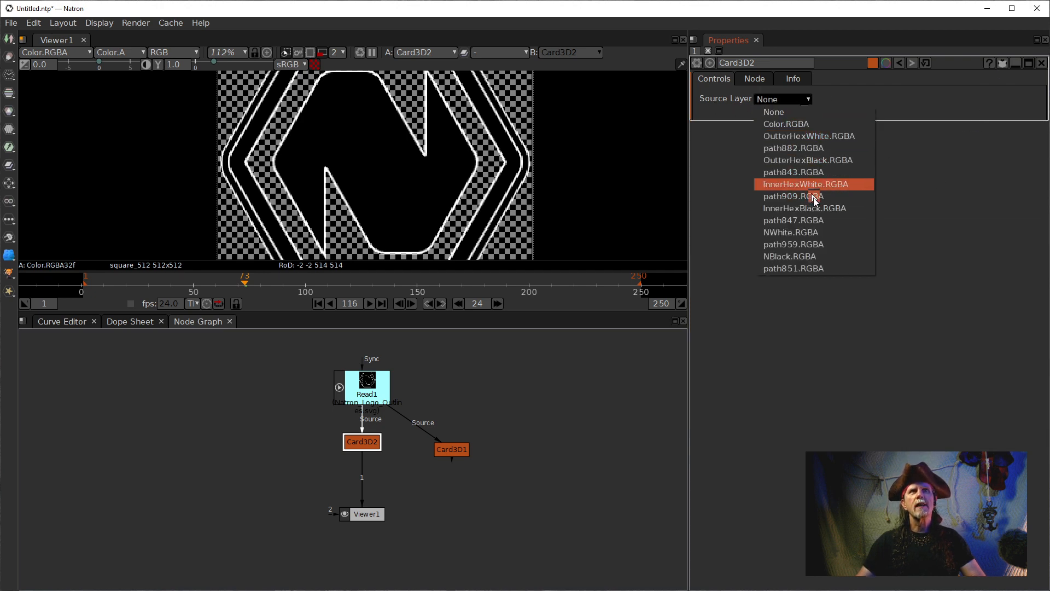
pyautogui.click(777, 185)
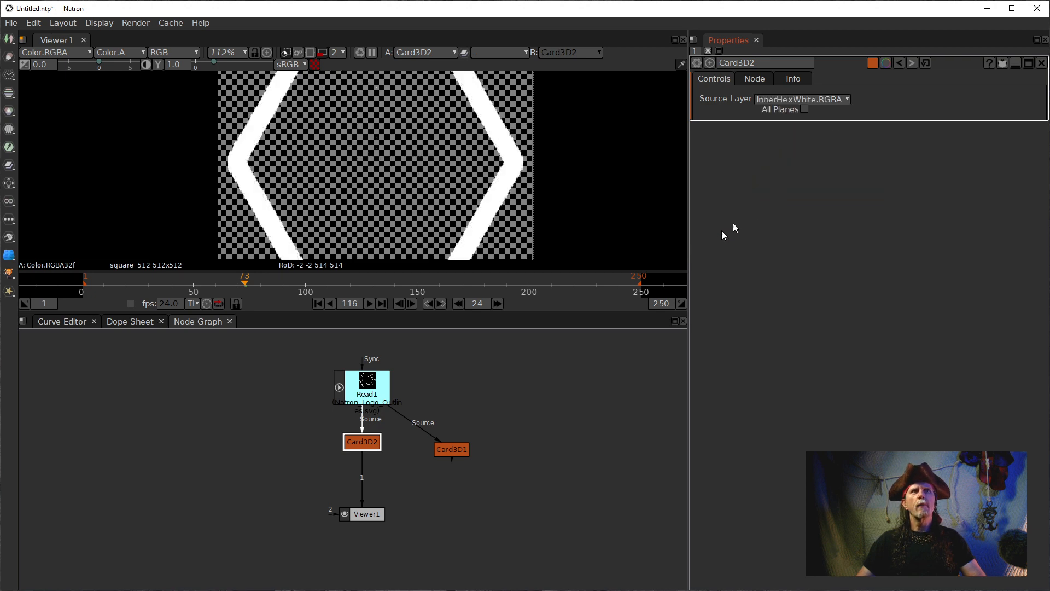
pyautogui.scroll(-3, 473, 203)
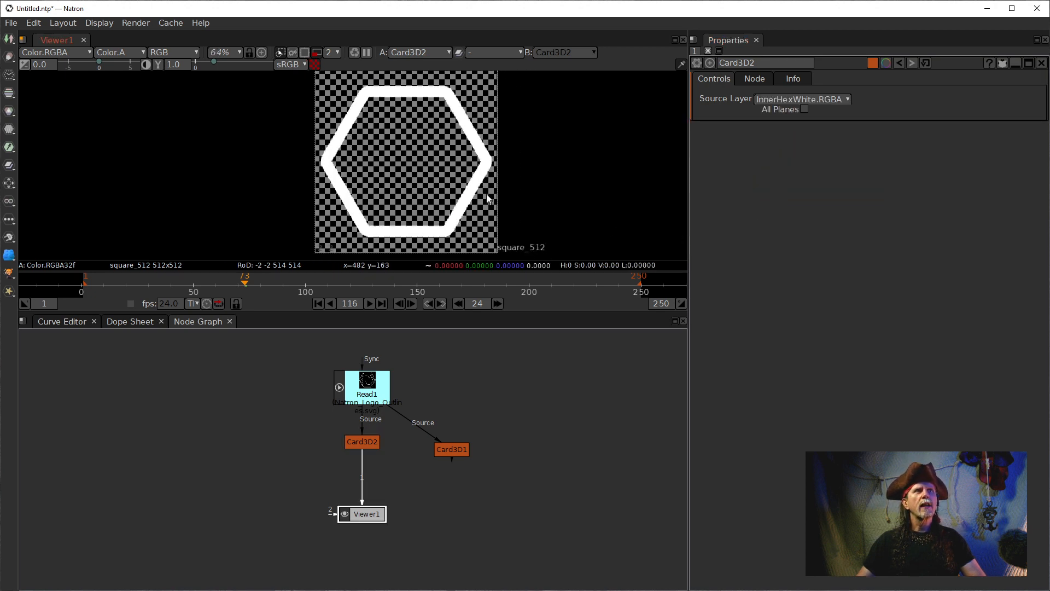
# Keyframe Card3D2's Translate in all dimensions at frame 73 and set its z value to -4.0.
pyautogui.click(356, 441)
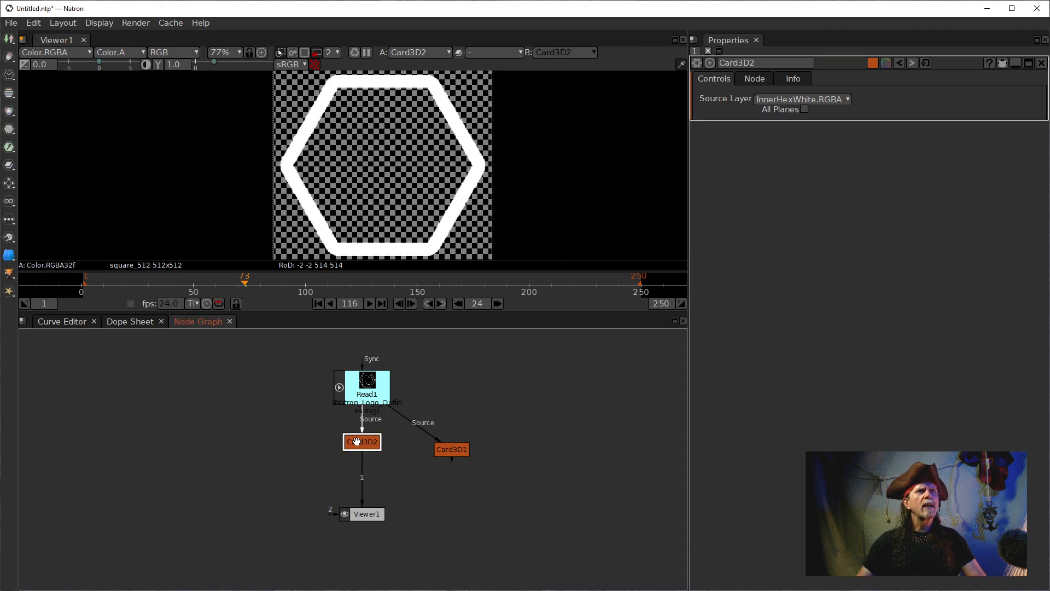
pyautogui.click(1003, 64)
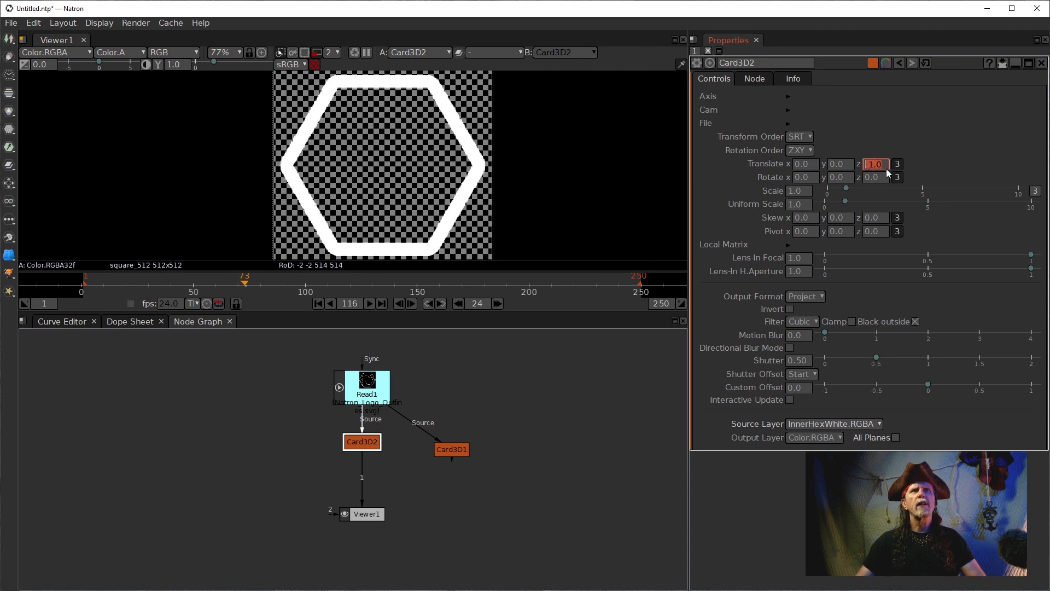
pyautogui.rightClick(802, 165)
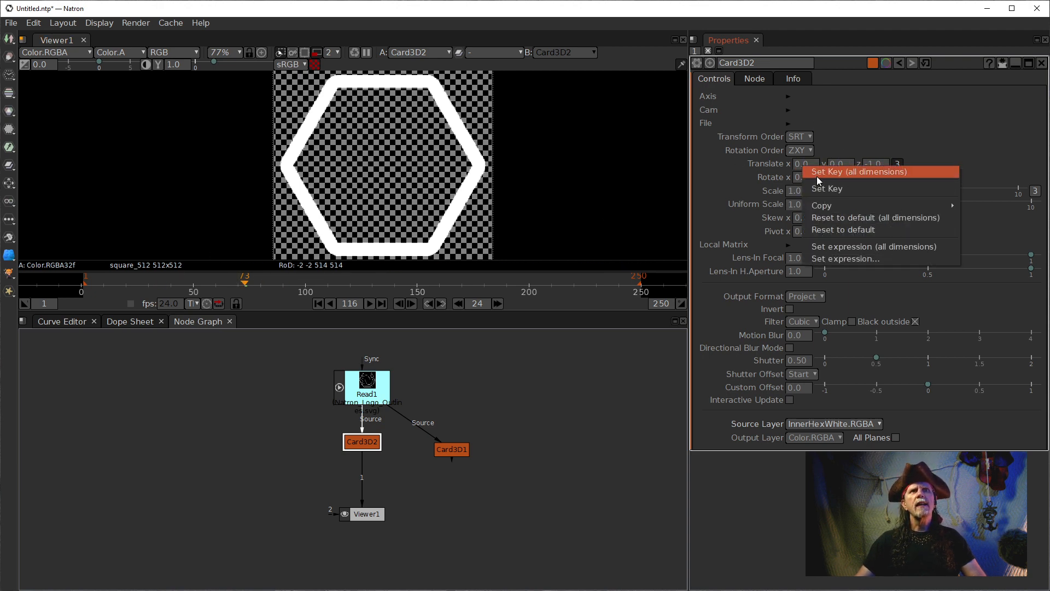
pyautogui.click(817, 177)
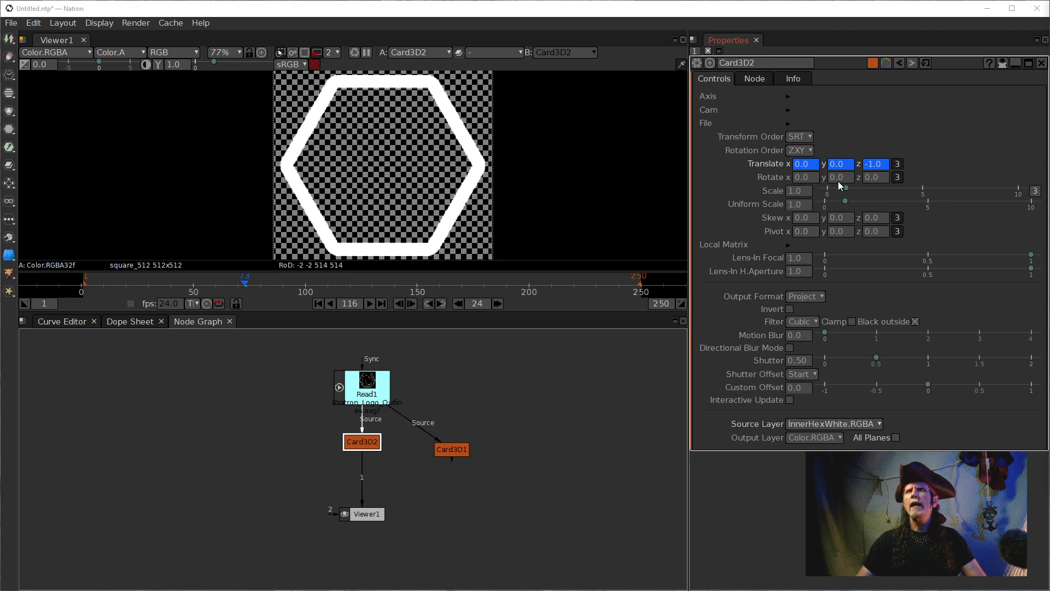
pyautogui.click(870, 168)
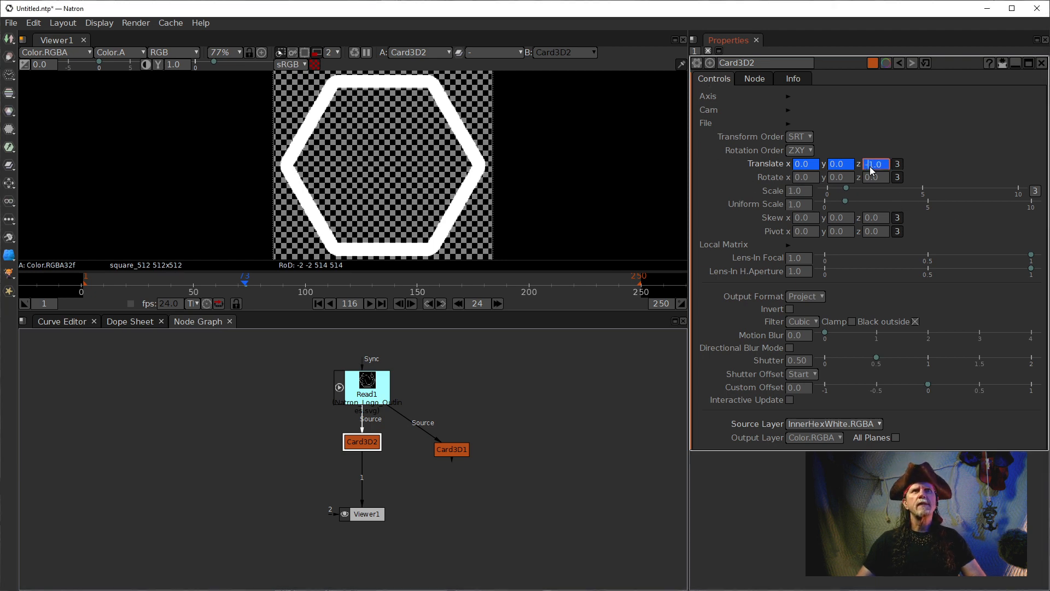
pyautogui.scroll(1, 870, 169)
pyautogui.scroll(-4, 872, 170)
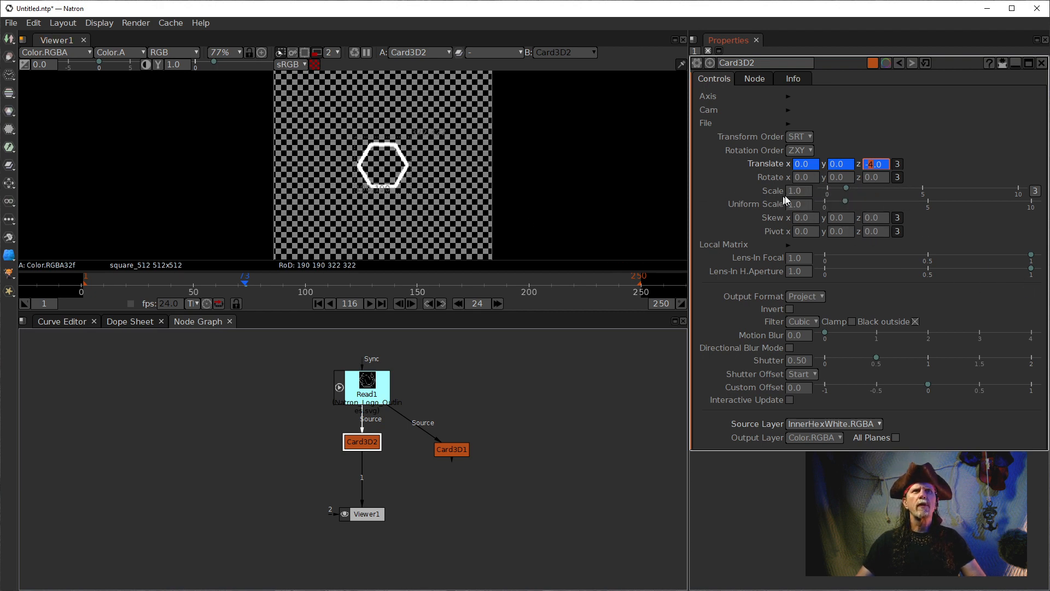
# Set keyframes at frame 73 for Card3D2's Rotate in all dimensions and for its Skew x only.
pyautogui.rightClick(802, 179)
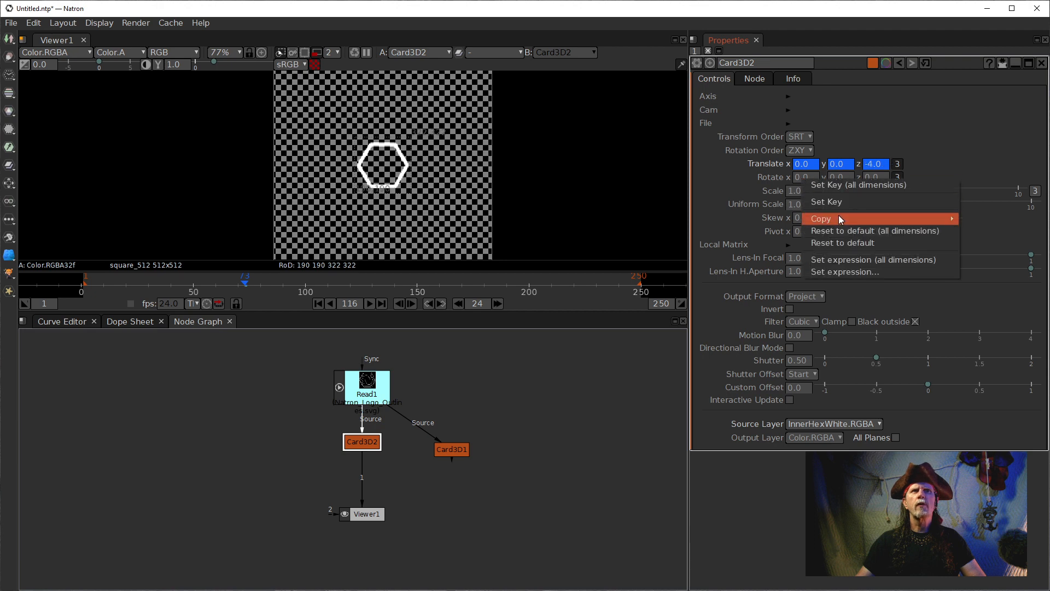
pyautogui.click(831, 185)
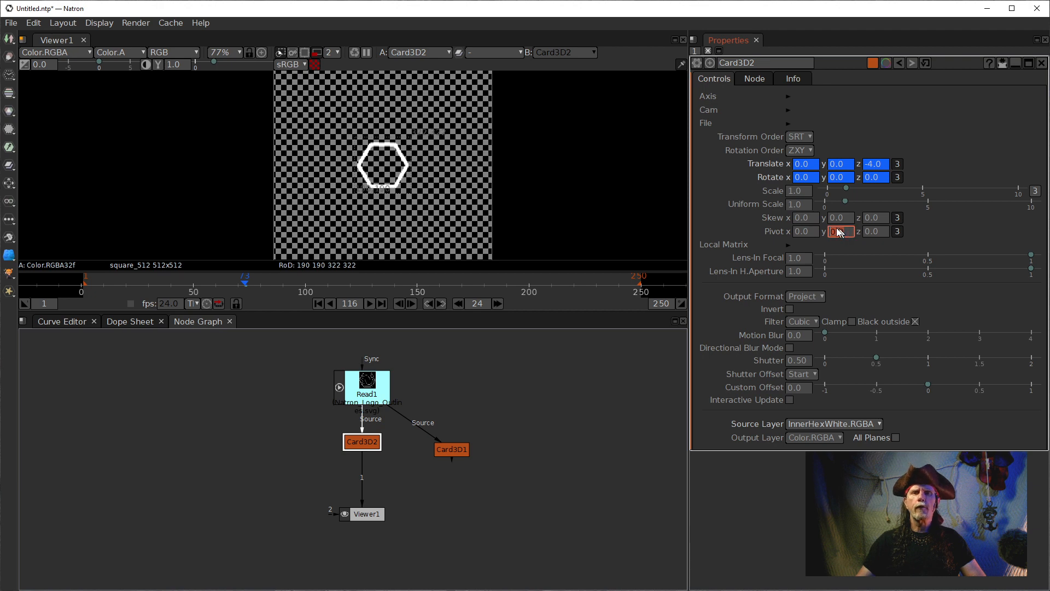
pyautogui.rightClick(802, 219)
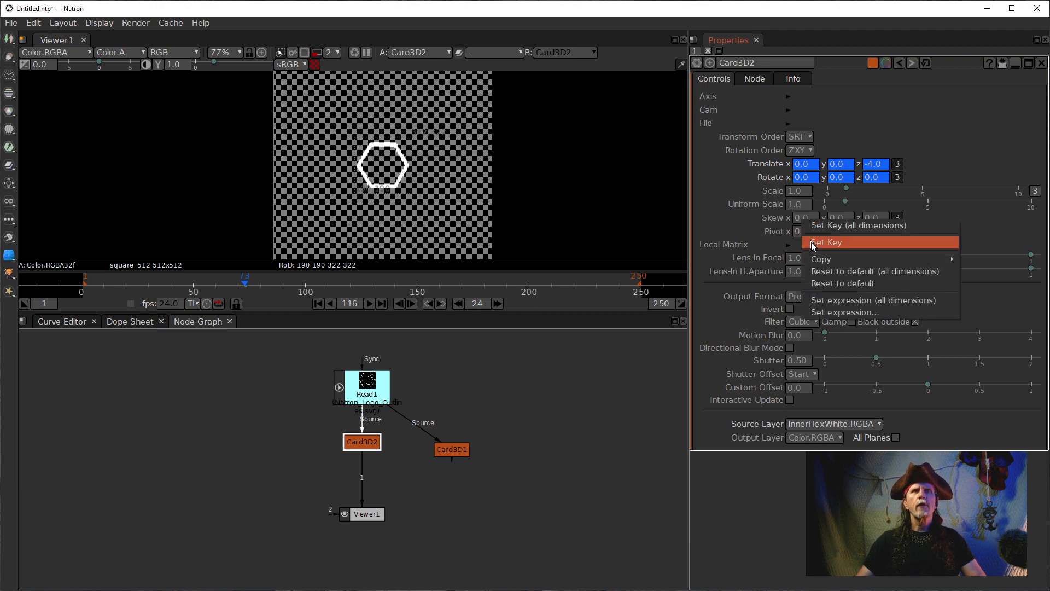
pyautogui.click(824, 242)
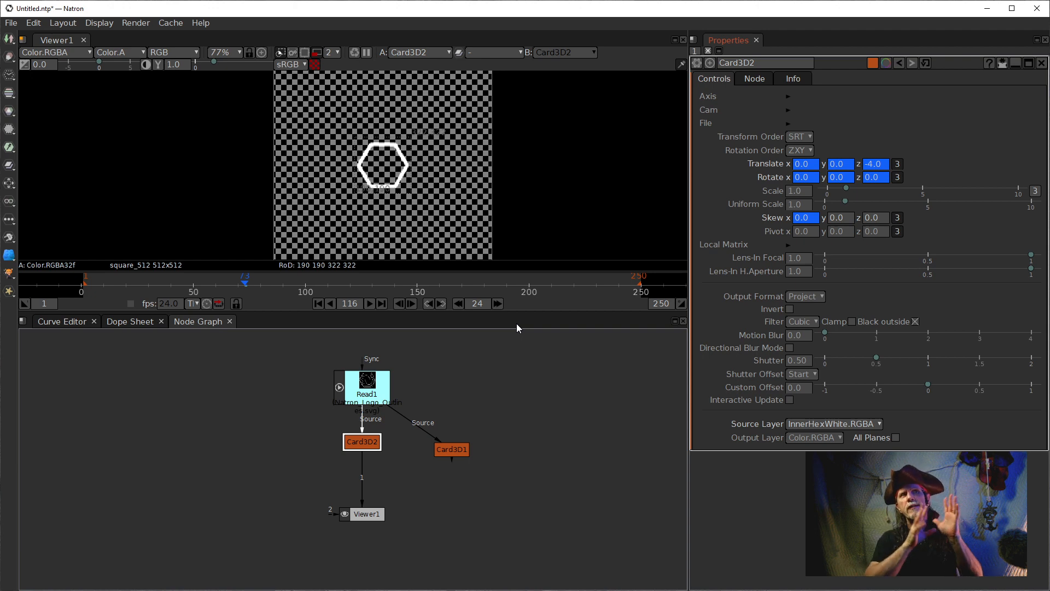
# Go to frame 1 and set Card3D2's Translate y to 0.3.
pyautogui.click(318, 303)
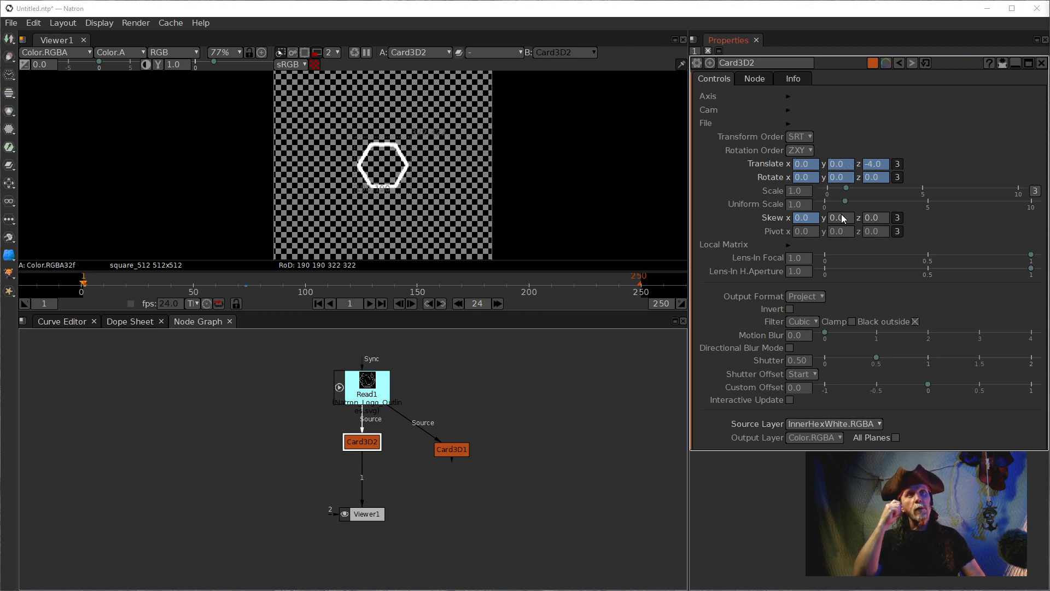
pyautogui.click(841, 165)
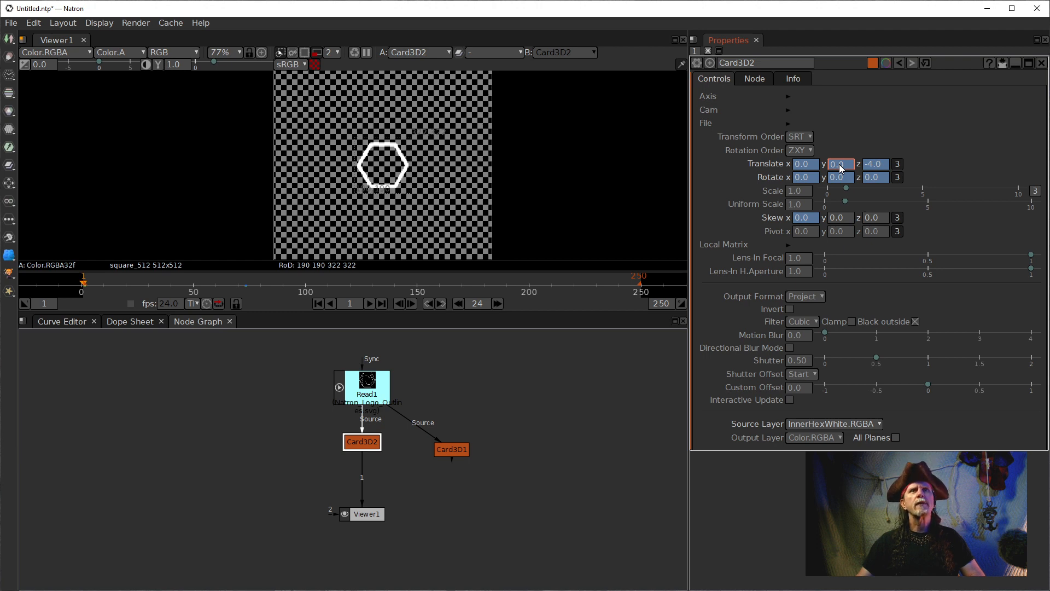
pyautogui.scroll(1, 840, 166)
pyautogui.scroll(2, 841, 165)
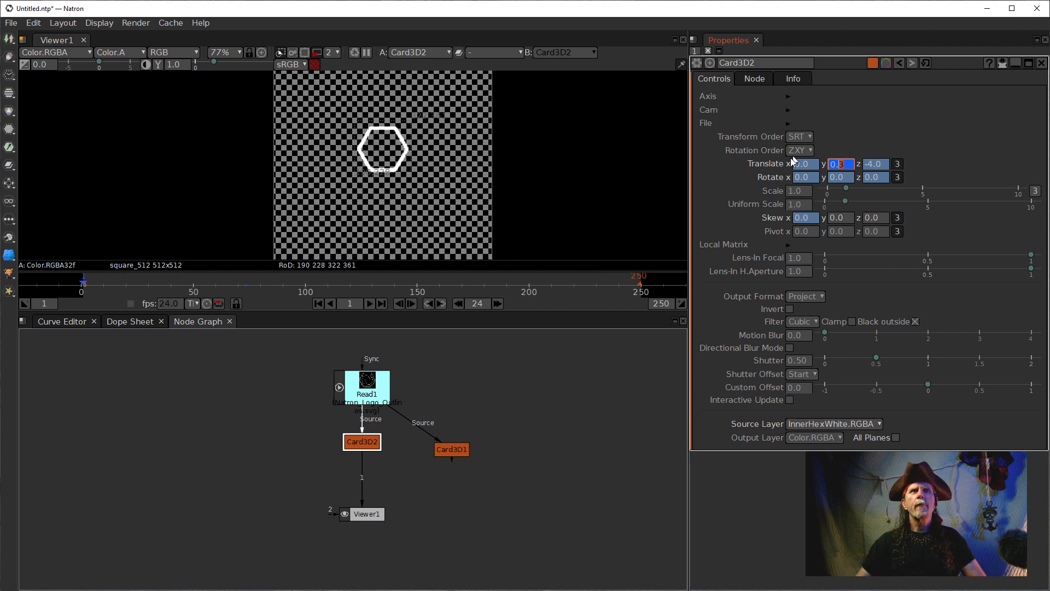
# Set Card3D2's Rotate x to 90 at frame 1 and scrub the first frames to check the tilt.
pyautogui.click(796, 179)
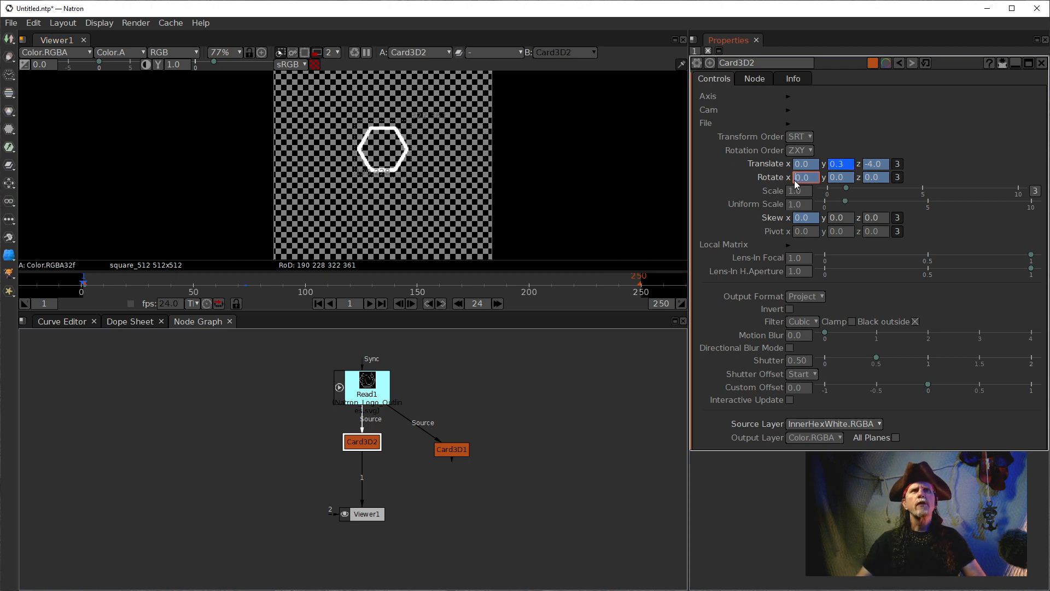
pyautogui.scroll(1, 795, 181)
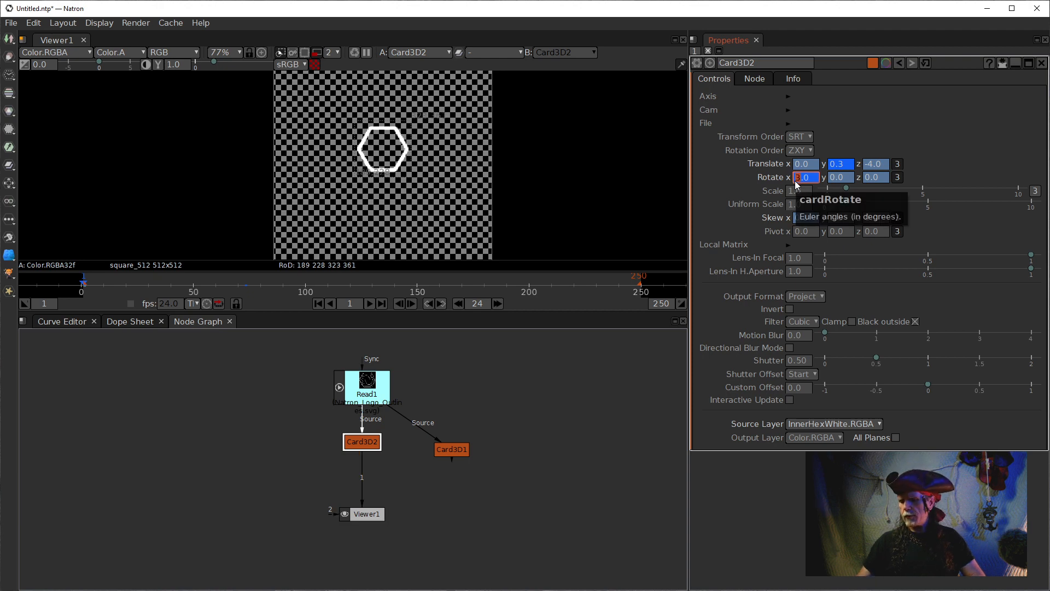
pyautogui.write('90')
pyautogui.press('Return')
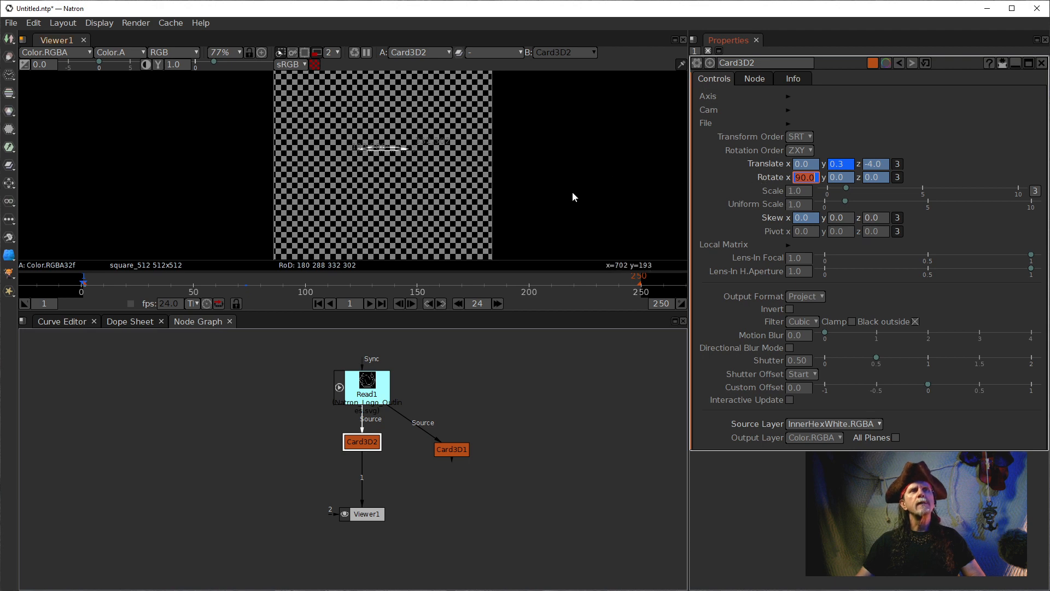
pyautogui.moveTo(89, 283)
pyautogui.mouseDown()
pyautogui.moveTo(103, 284)
pyautogui.moveTo(83, 285)
pyautogui.mouseUp()
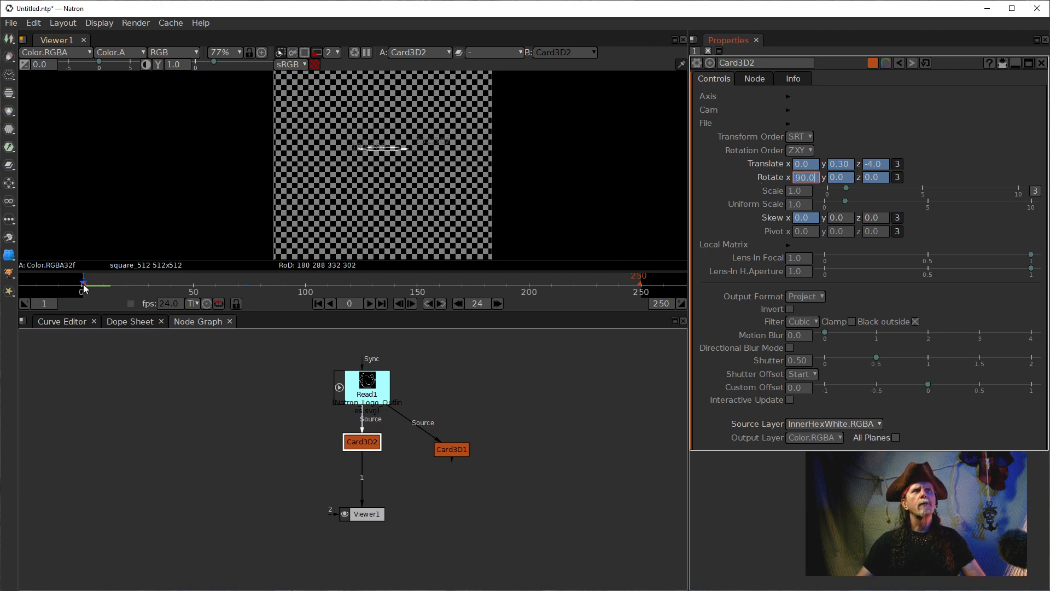
pyautogui.scroll(6, 394, 182)
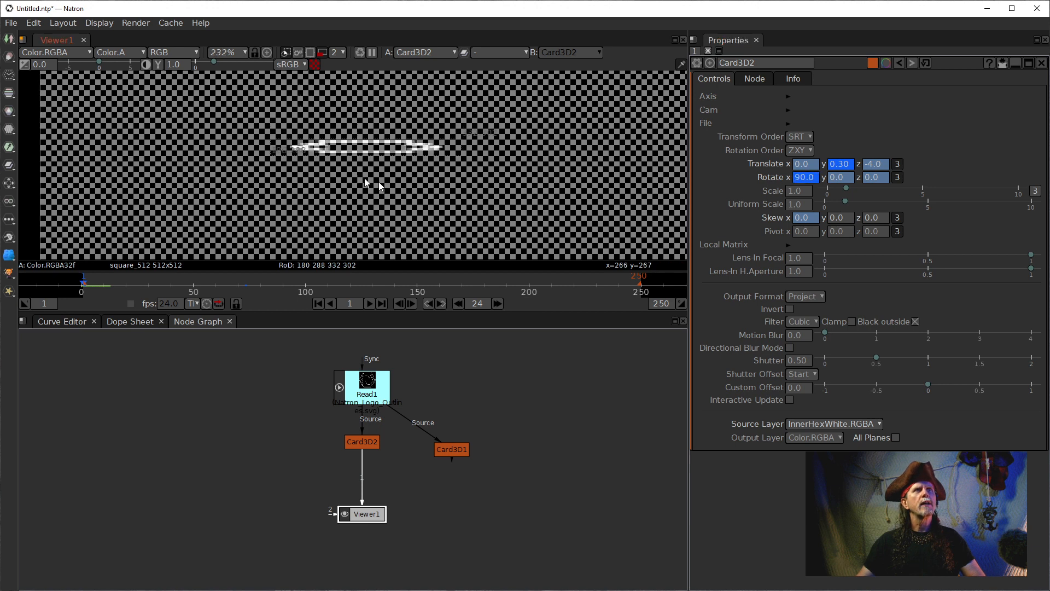
# Try a lower Translate y on Card3D2 at frame 1 and return it to 0.30.
pyautogui.click(836, 163)
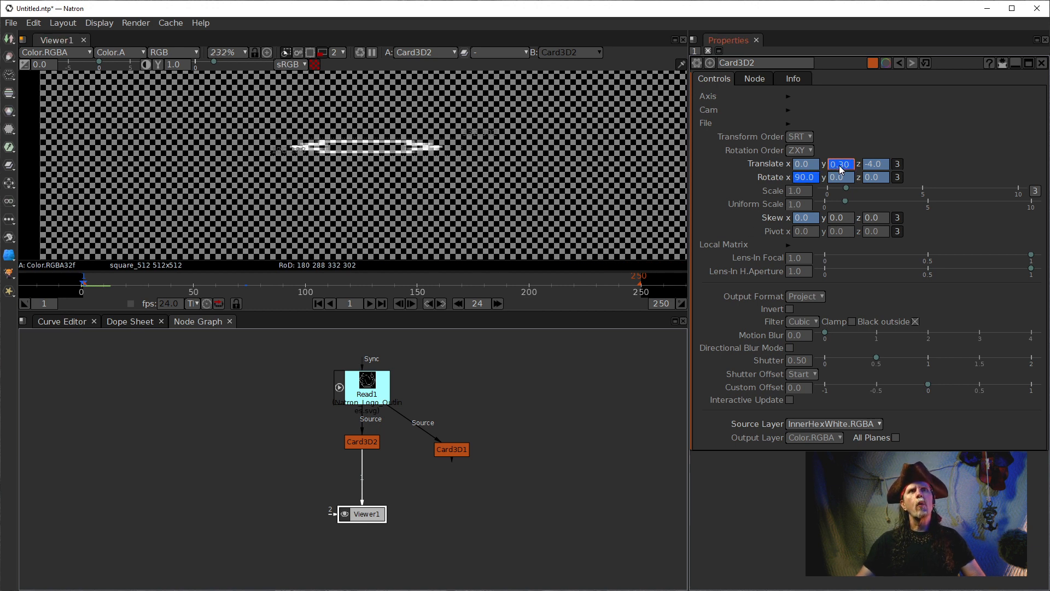
pyautogui.scroll(-3, 840, 166)
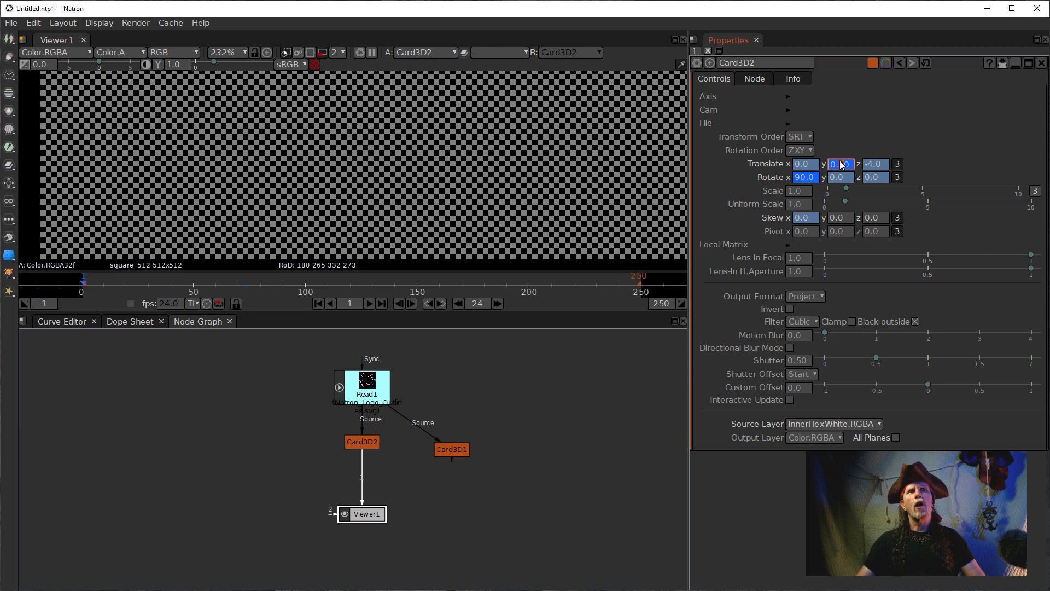
pyautogui.scroll(3, 840, 166)
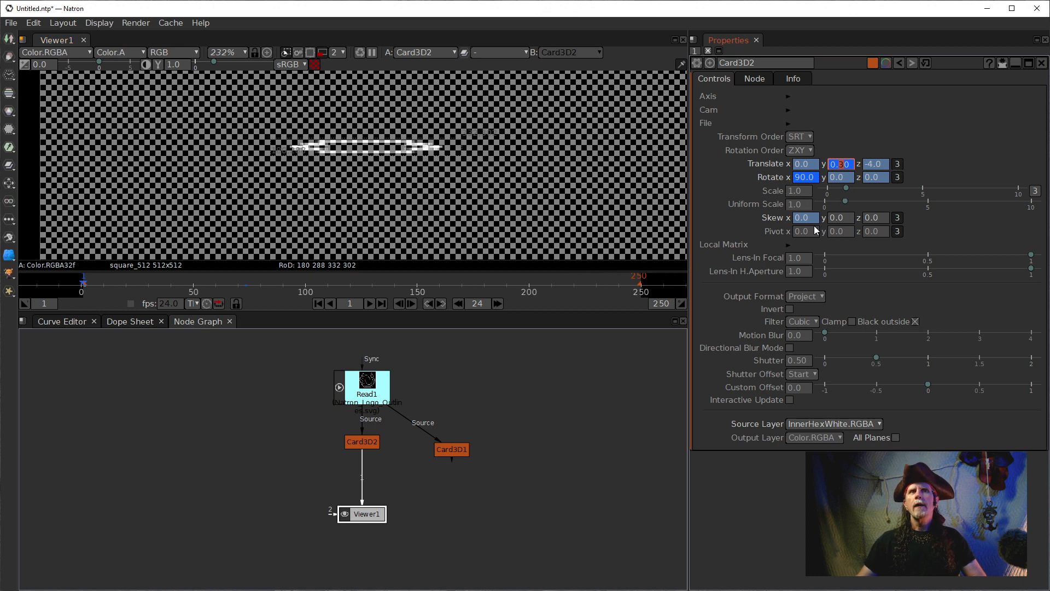
# Bring Card3D2's Rotate x back down to 0 at frame 1.
pyautogui.click(797, 180)
pyautogui.scroll(-5, 797, 181)
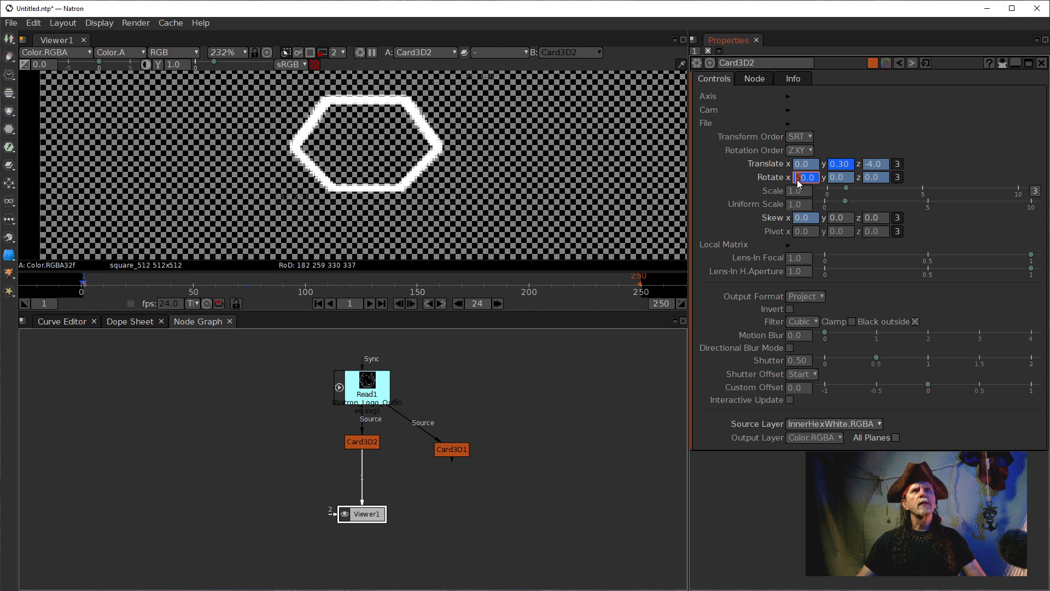
pyautogui.scroll(-4, 798, 182)
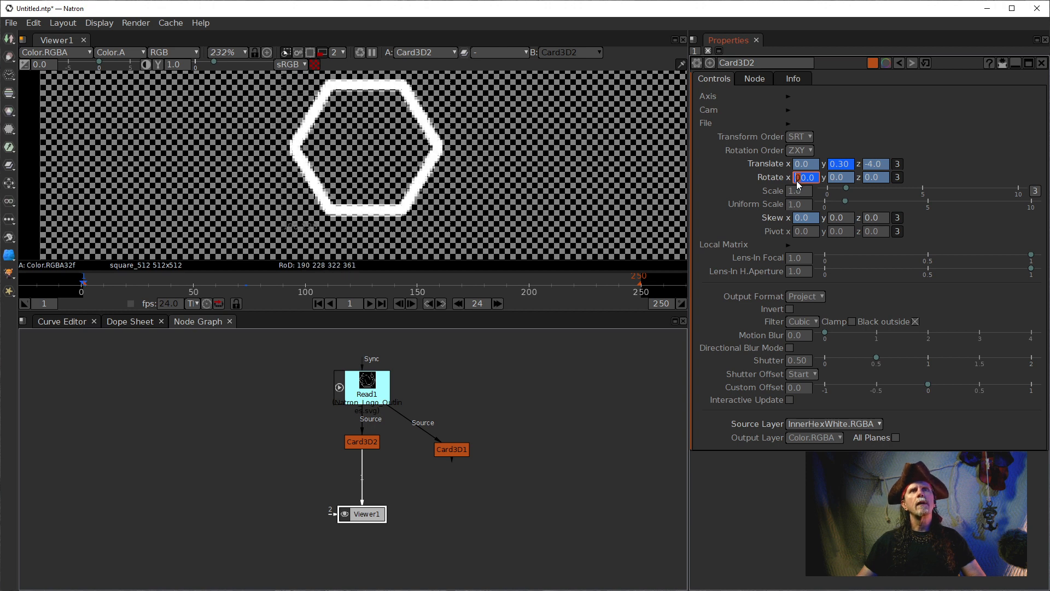
# Raise Card3D2's Skew x at frame 1 in increments to 25, and replace it with 90.
pyautogui.click(797, 219)
pyautogui.scroll(1, 797, 221)
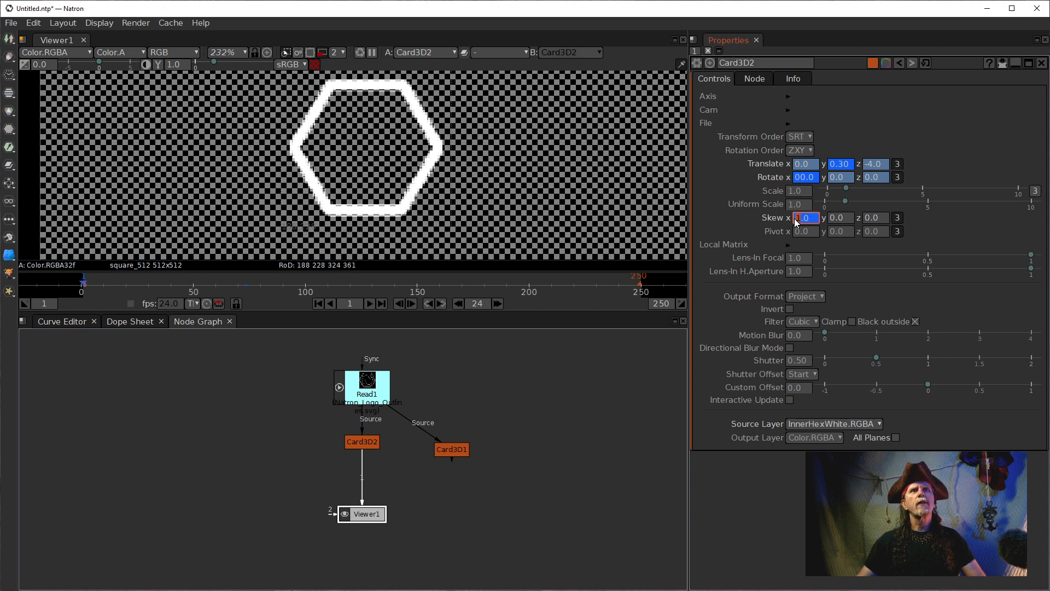
pyautogui.scroll(3, 797, 220)
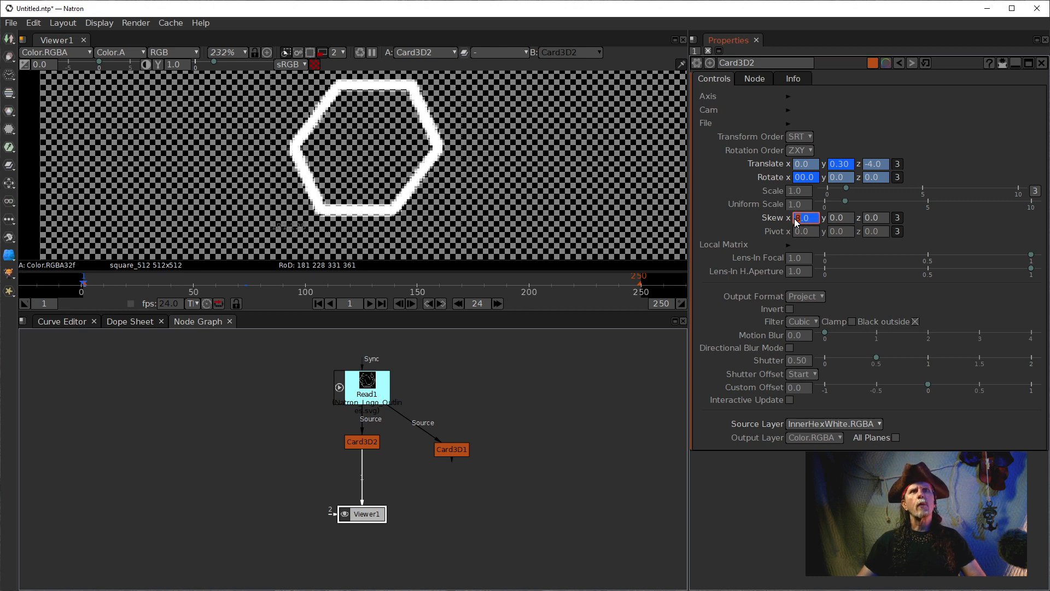
pyautogui.scroll(3, 797, 221)
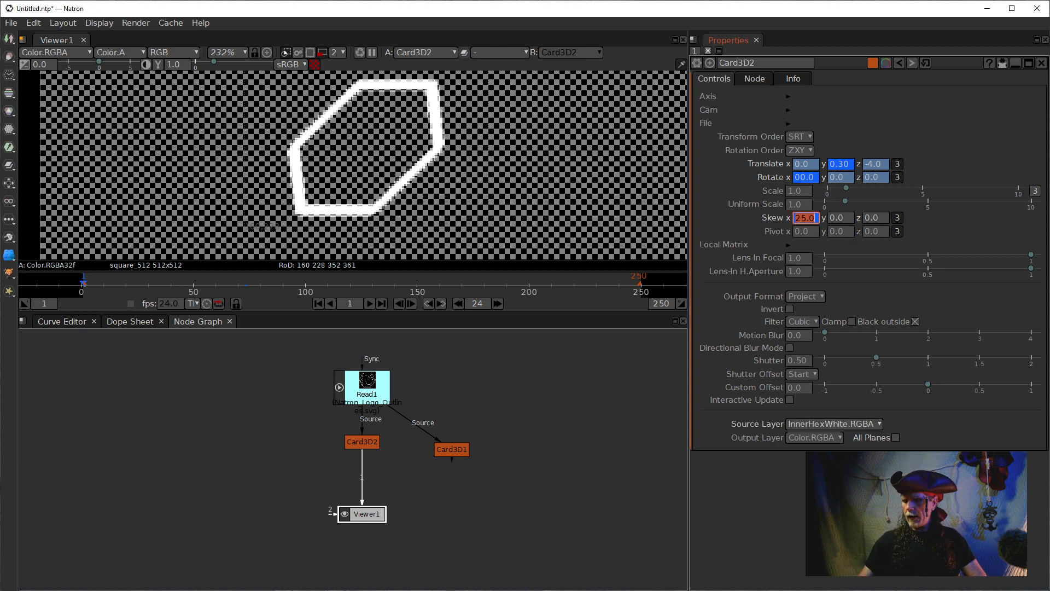
pyautogui.press('Return')
pyautogui.scroll(-6, 656, 219)
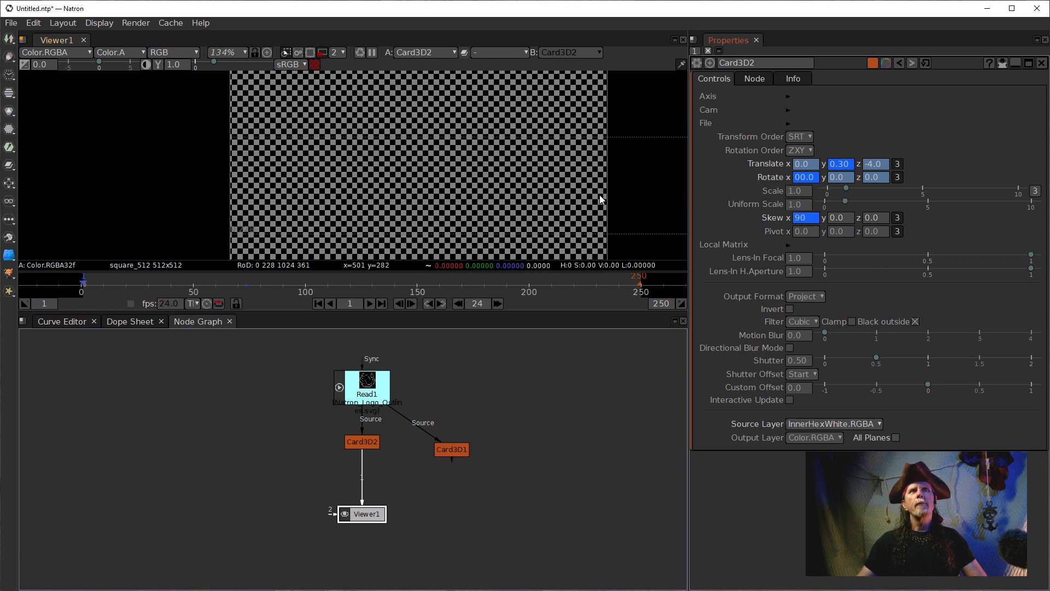
# Try a Skew x of 80 on Card3D2 at frame 1.
pyautogui.scroll(-4, 575, 192)
pyautogui.moveTo(556, 190); pyautogui.dragTo(498, 191)
pyautogui.click(801, 220)
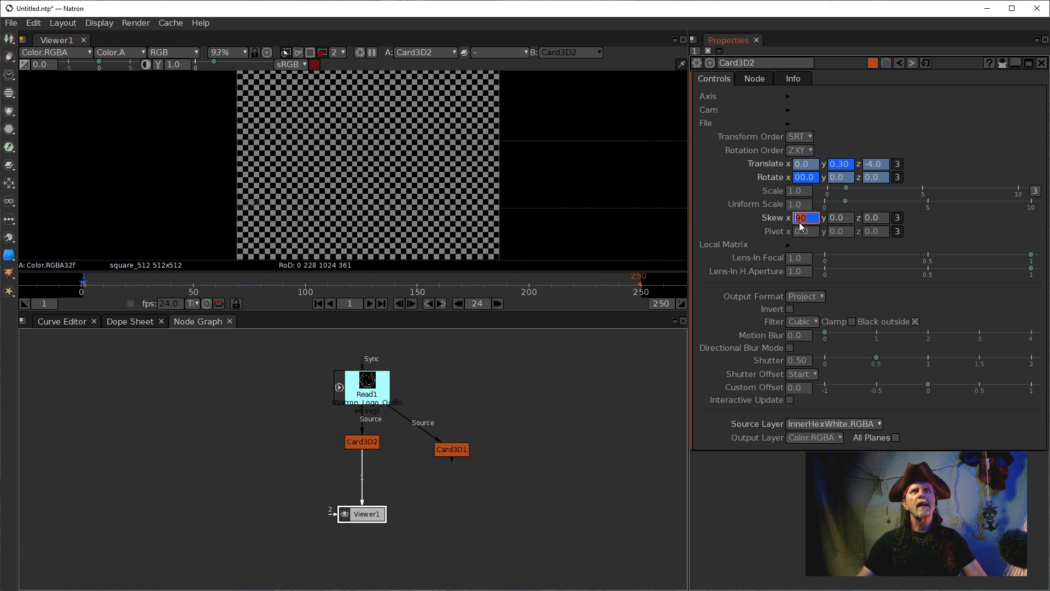
pyautogui.write('80')
pyautogui.press('Return')
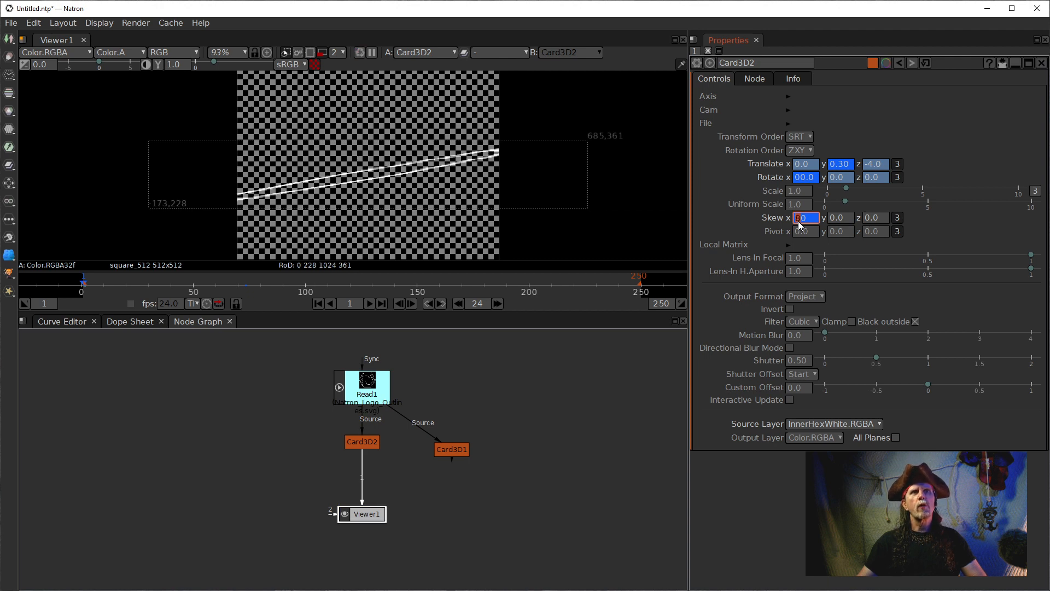
# Raise Card3D2's Rotate x at frame 1 to 90.
pyautogui.click(795, 180)
pyautogui.scroll(4, 796, 180)
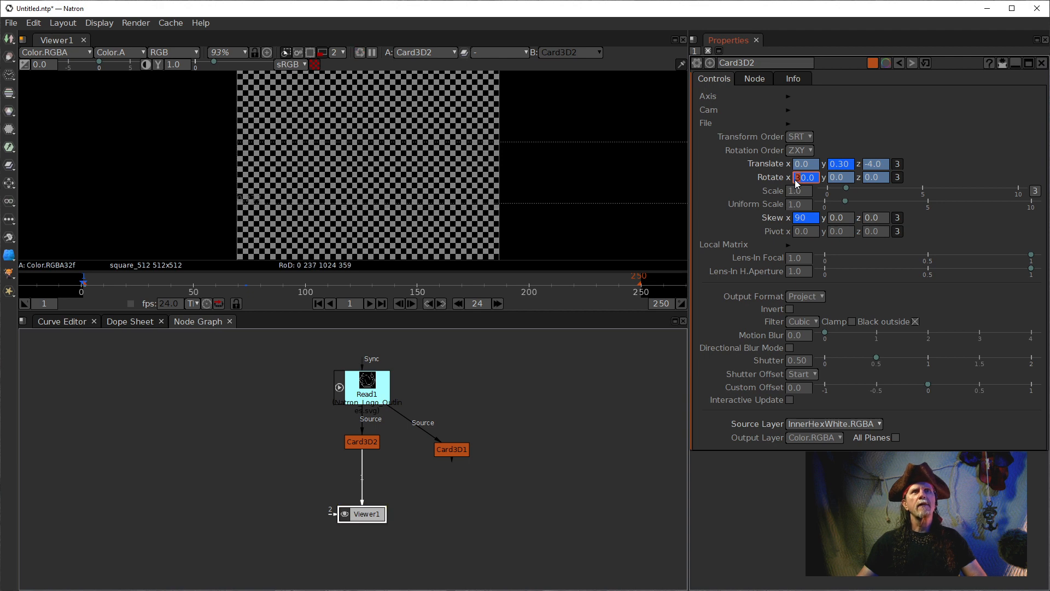
pyautogui.scroll(5, 796, 179)
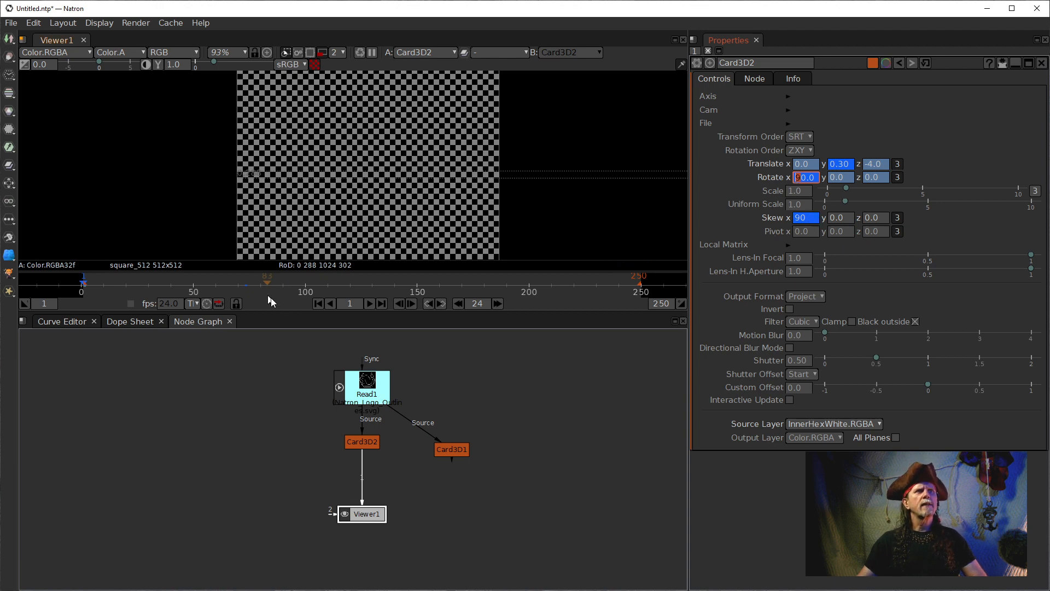
# Apply horizontal interpolation to the end keyframes of Card3D2's animation curves in the Curve Editor.
pyautogui.click(125, 324)
pyautogui.click(191, 323)
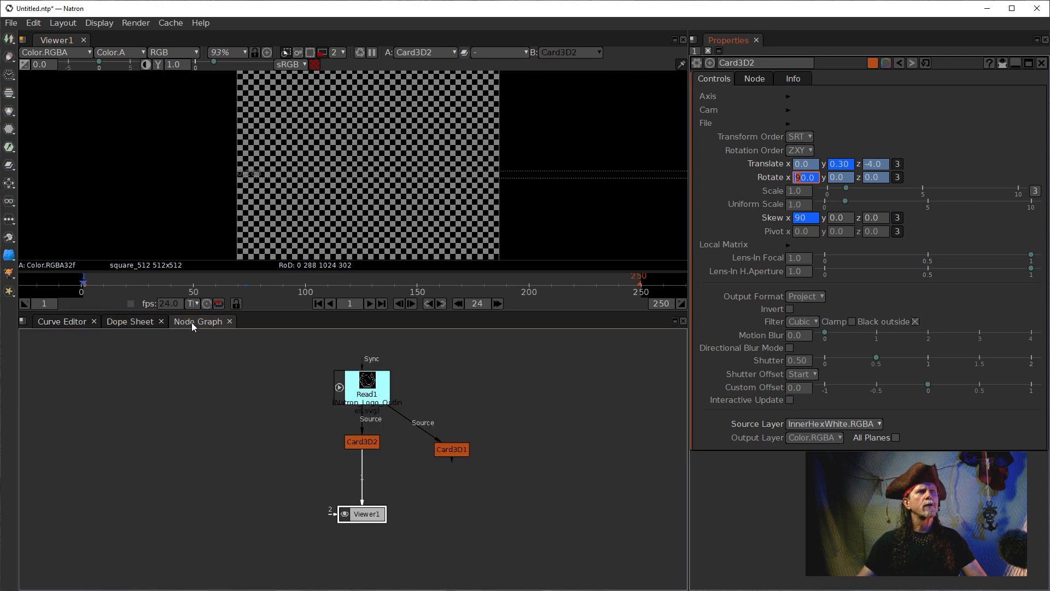
pyautogui.click(69, 323)
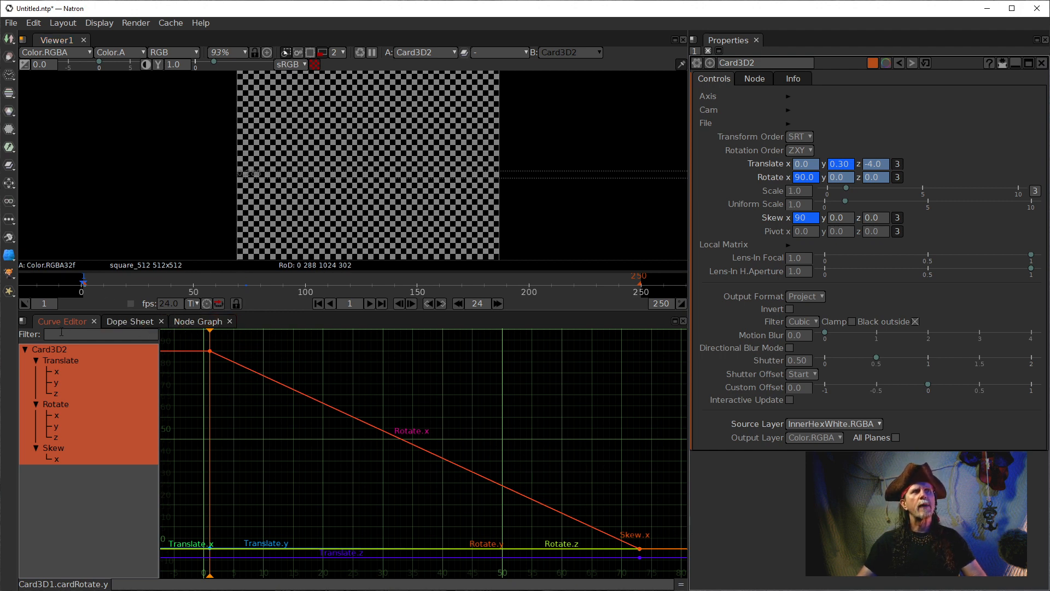
pyautogui.moveTo(605, 465); pyautogui.dragTo(664, 581)
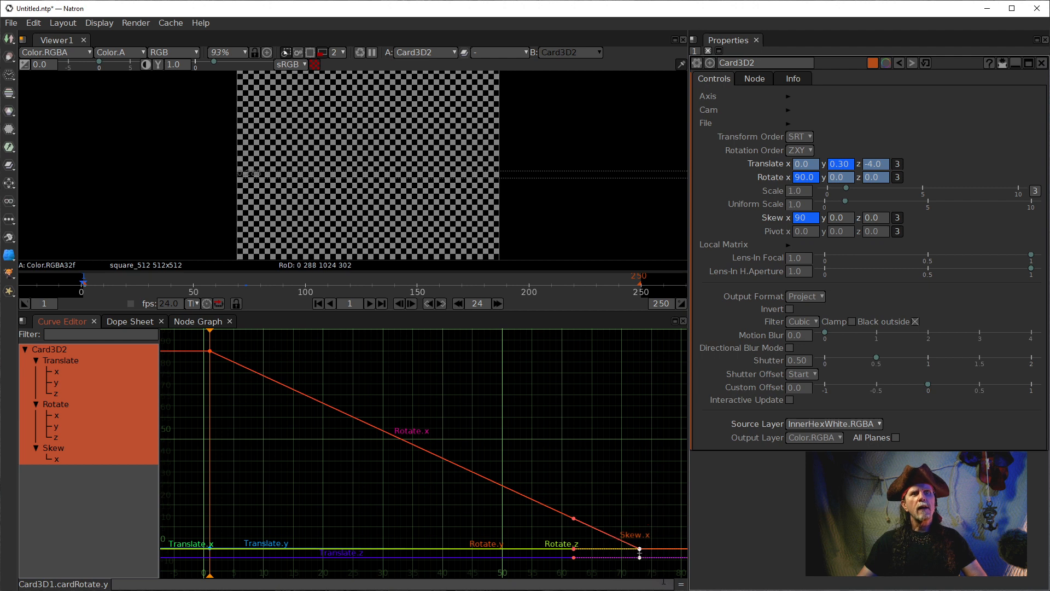
pyautogui.rightClick(644, 551)
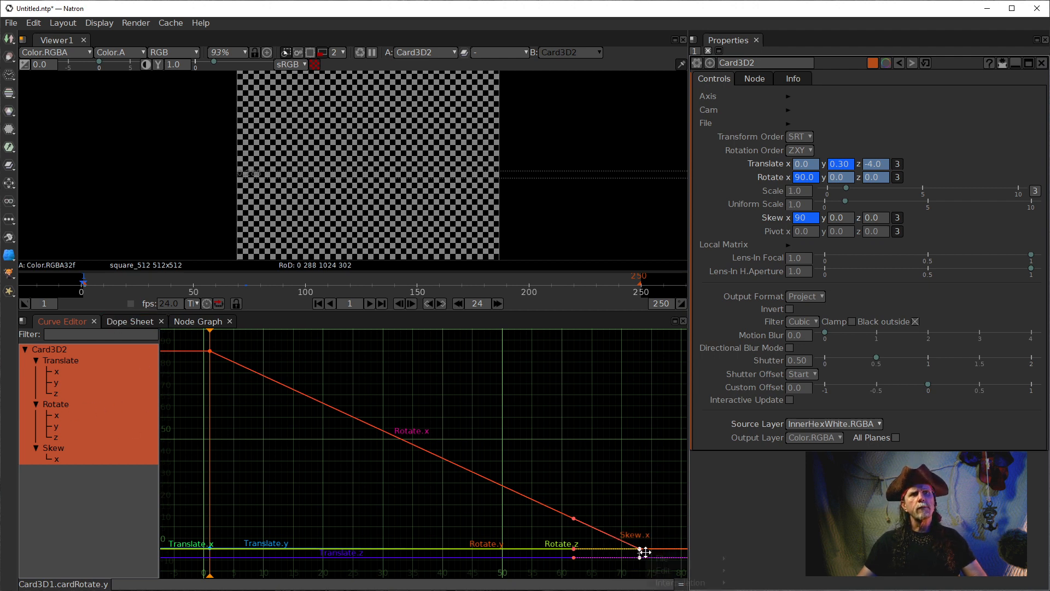
pyautogui.rightClick(479, 392)
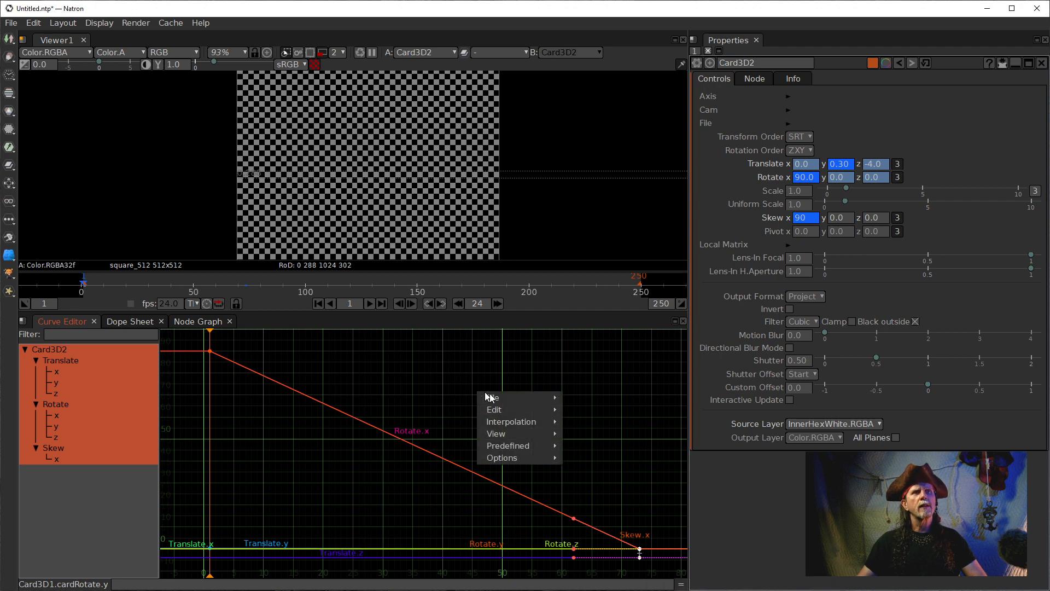
pyautogui.moveTo(520, 421)
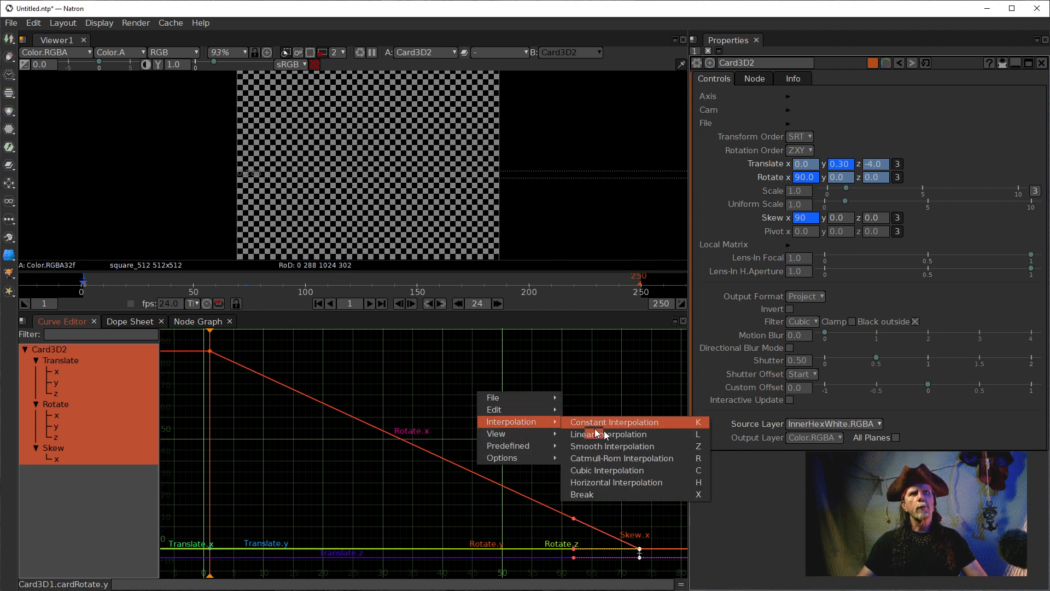
pyautogui.click(630, 484)
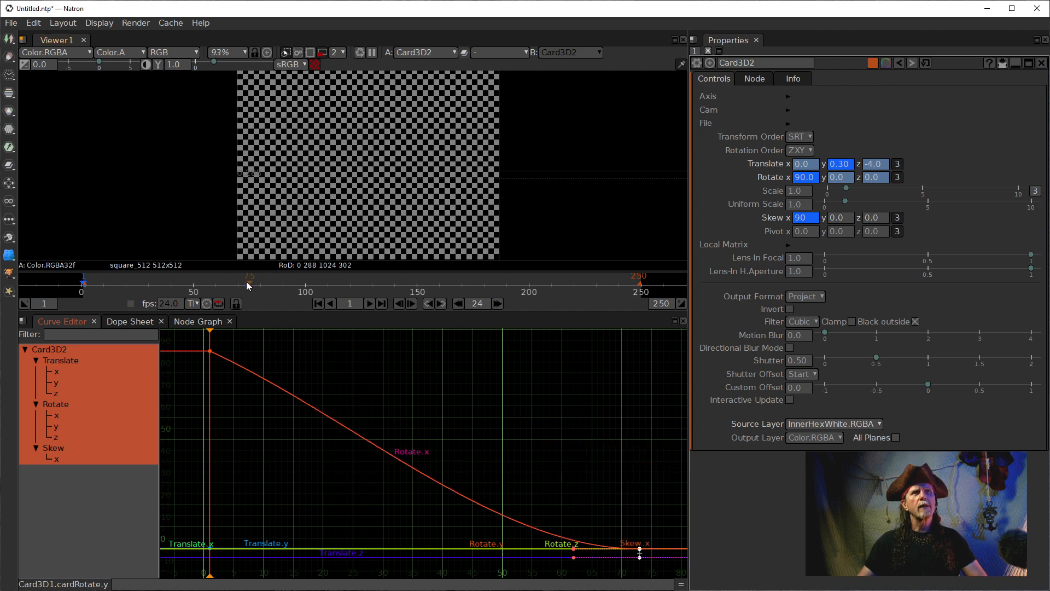
# Play the Card3D2 animation from the first frame to check how the hexagon eases into place.
pyautogui.click(370, 304)
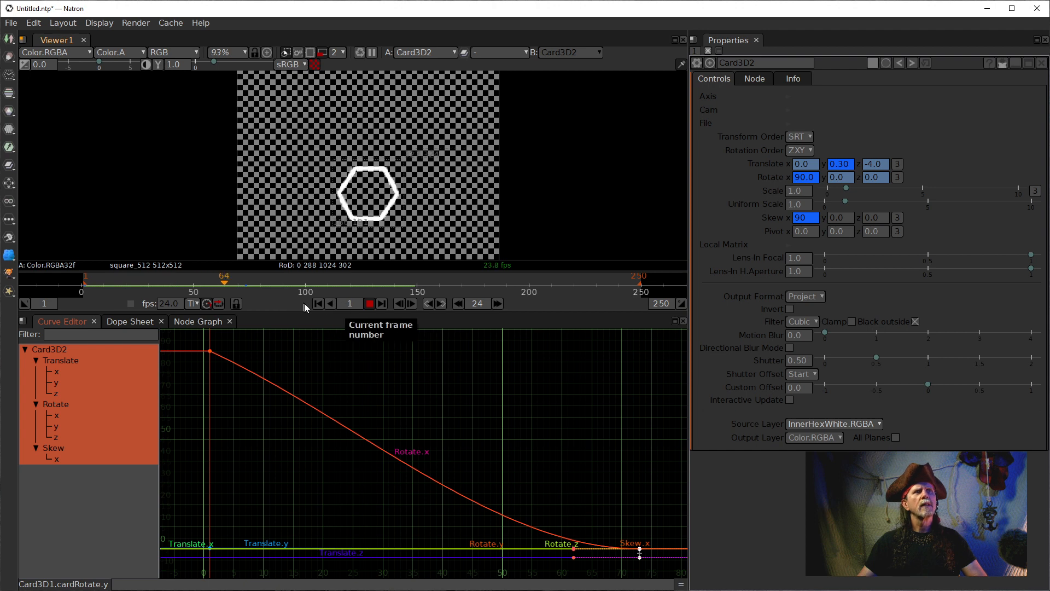
pyautogui.click(318, 303)
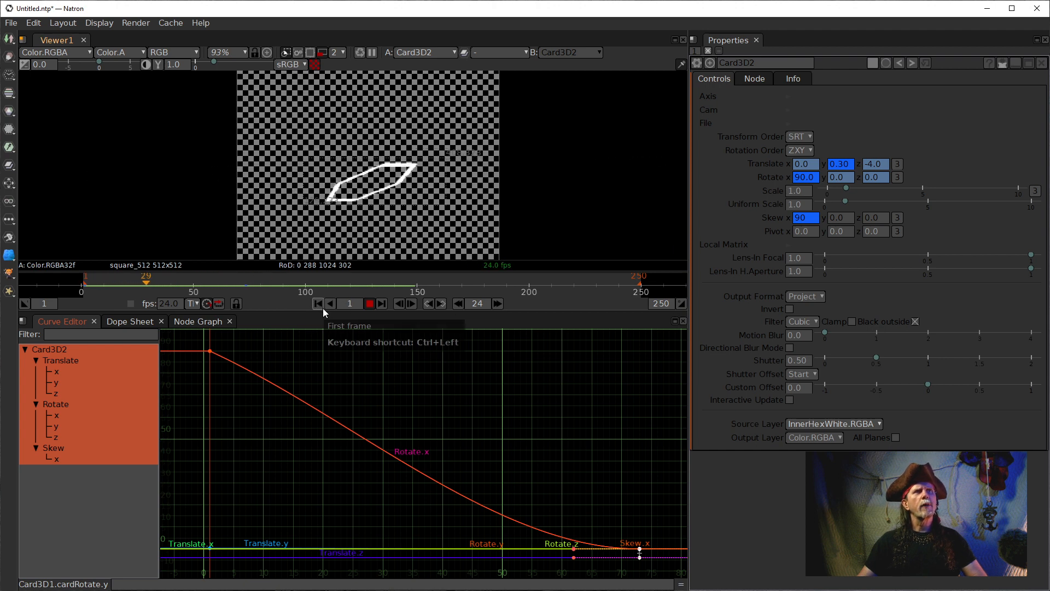
pyautogui.click(370, 305)
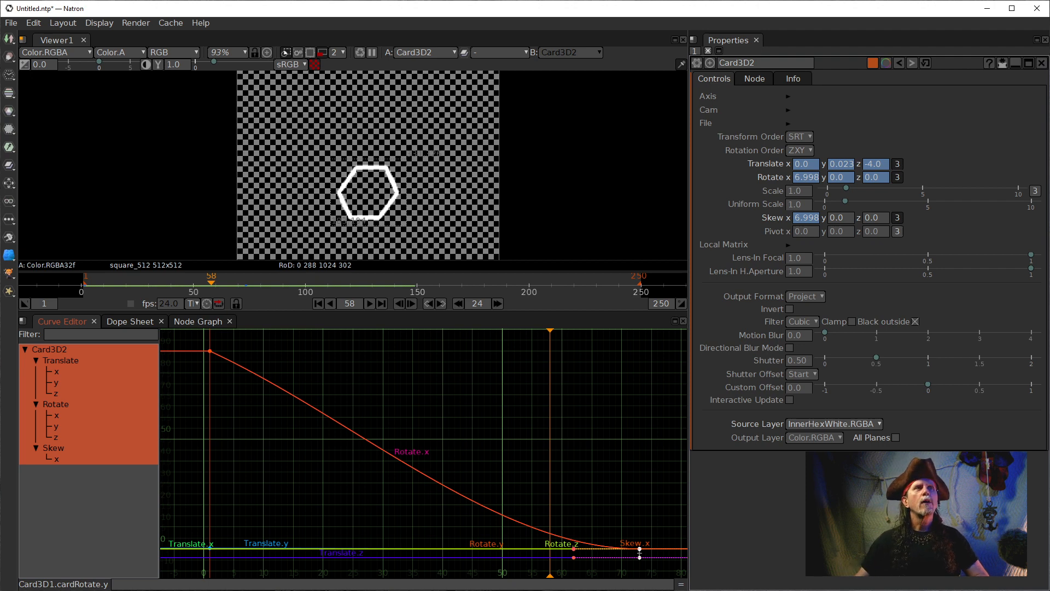
# Try Translate z values such as -3.0 and -5.0 on Card3D2 at frame 24, and remove that key.
pyautogui.moveTo(148, 284)
pyautogui.mouseDown()
pyautogui.moveTo(109, 285)
pyautogui.moveTo(135, 285)
pyautogui.mouseUp()
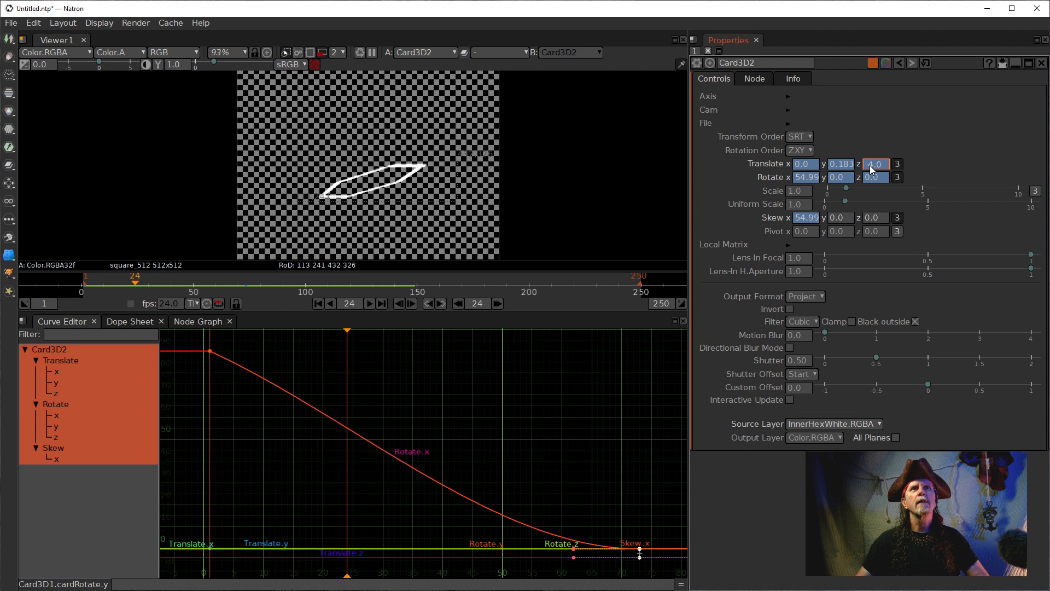
pyautogui.scroll(-1, 869, 165)
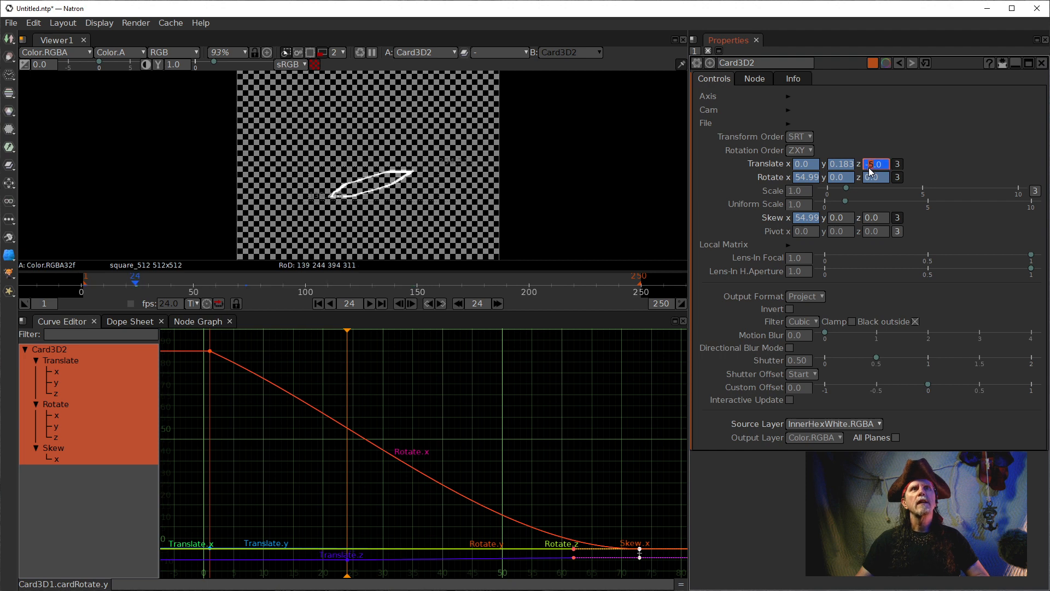
pyautogui.scroll(-2, 869, 167)
pyautogui.scroll(6, 869, 168)
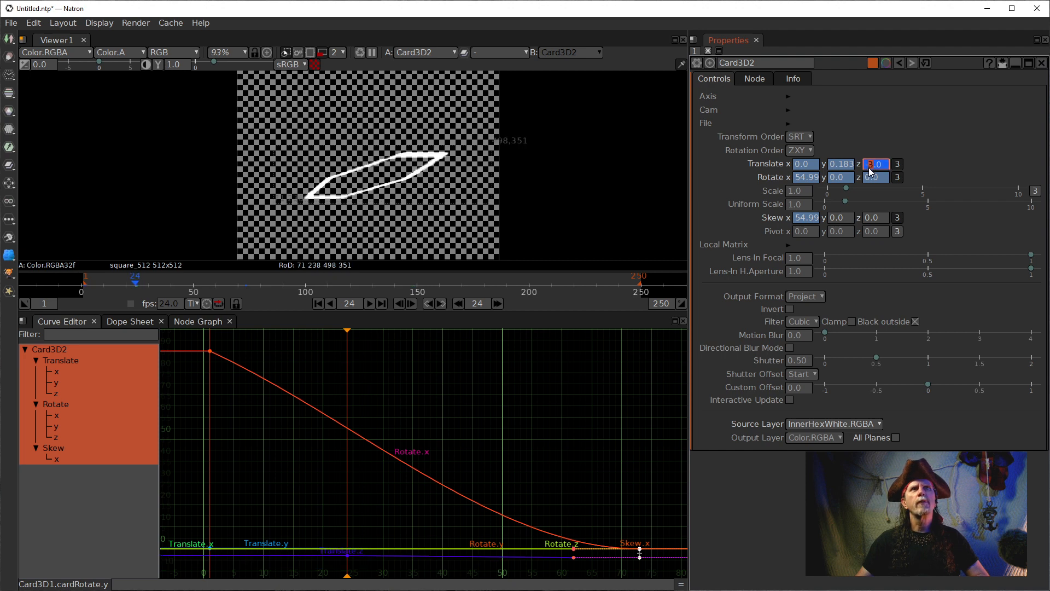
pyautogui.scroll(-1, 870, 170)
pyautogui.scroll(-3, 871, 172)
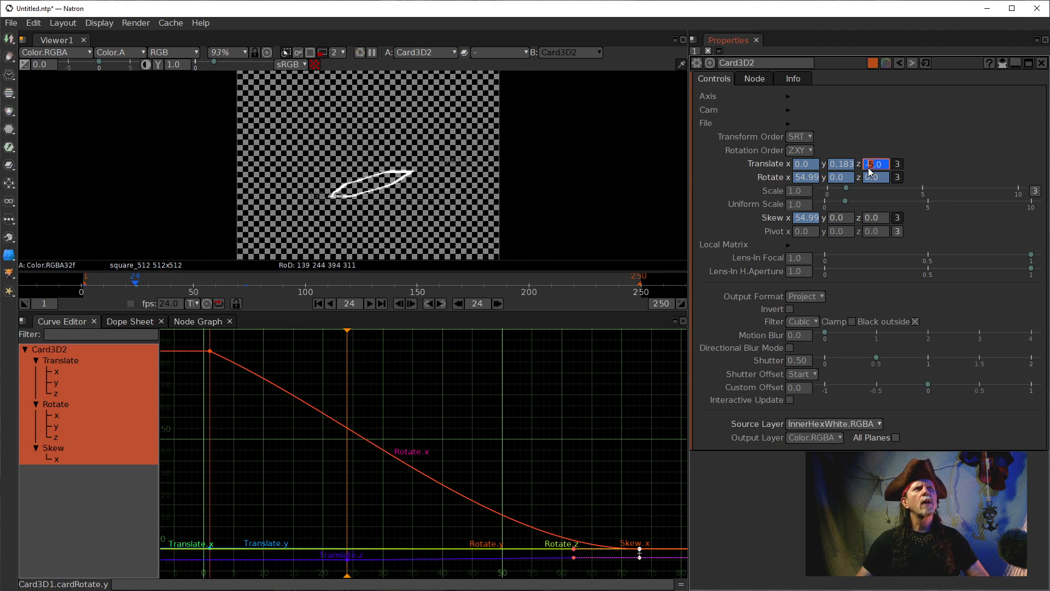
pyautogui.rightClick(869, 168)
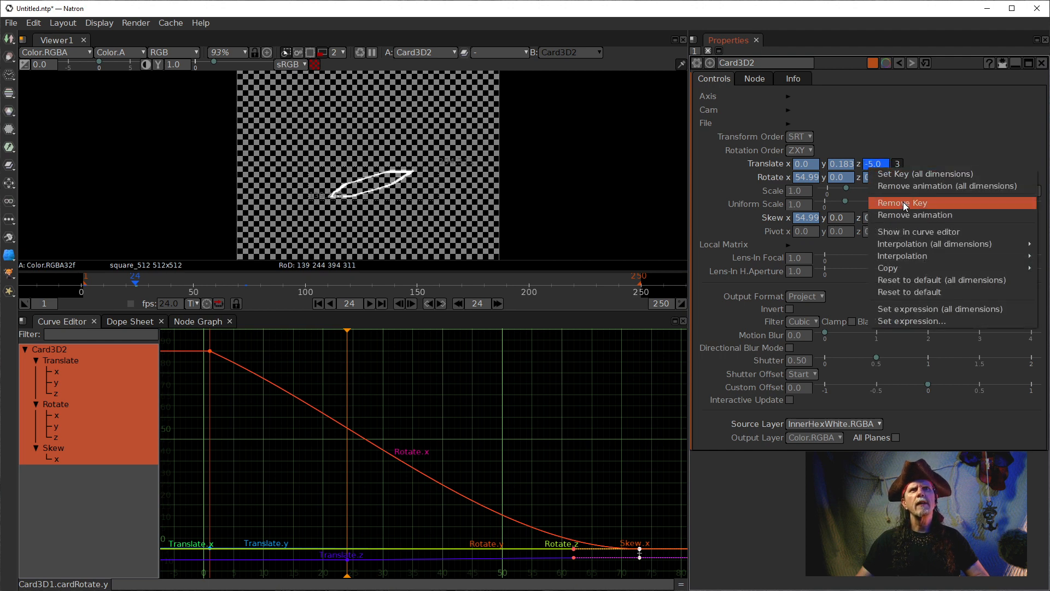
pyautogui.click(904, 202)
# Try a Translate z of -3.0 on Card3D2 at frame 1 and play the animation.
pyautogui.click(319, 303)
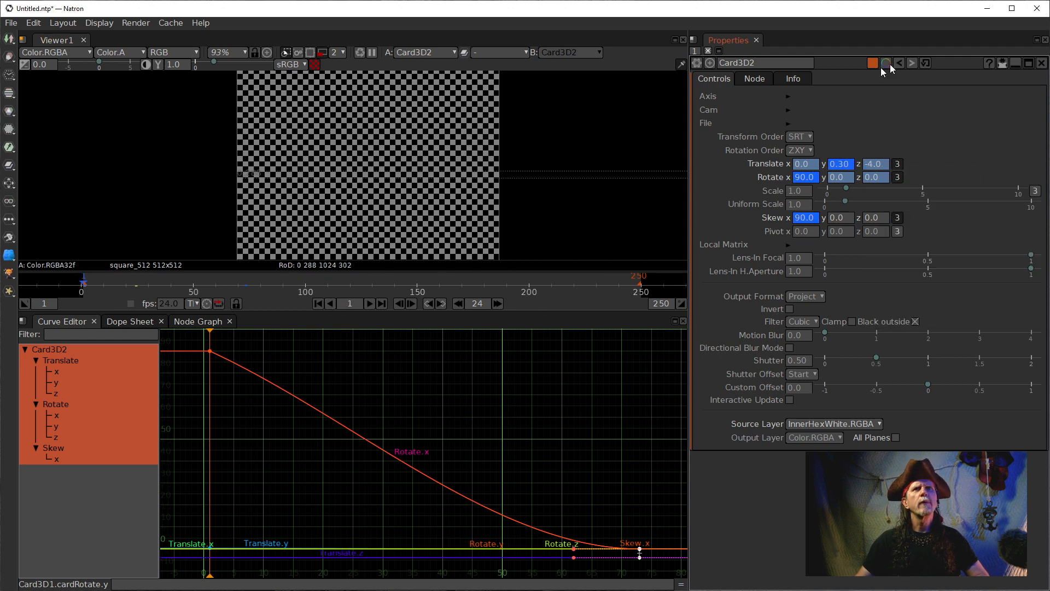
pyautogui.doubleClick(879, 177)
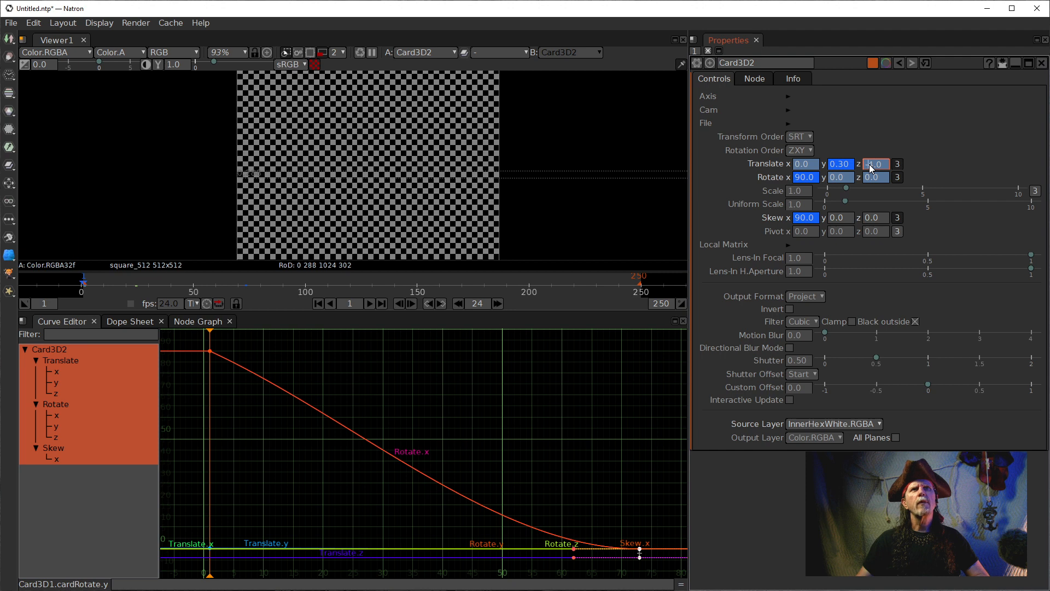
pyautogui.scroll(1, 869, 164)
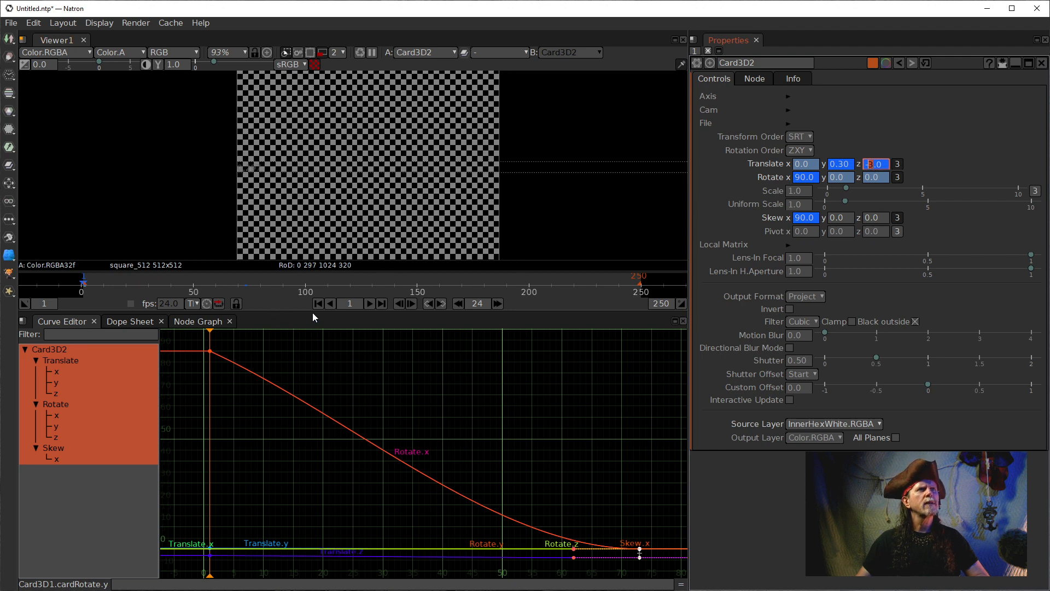
pyautogui.click(369, 304)
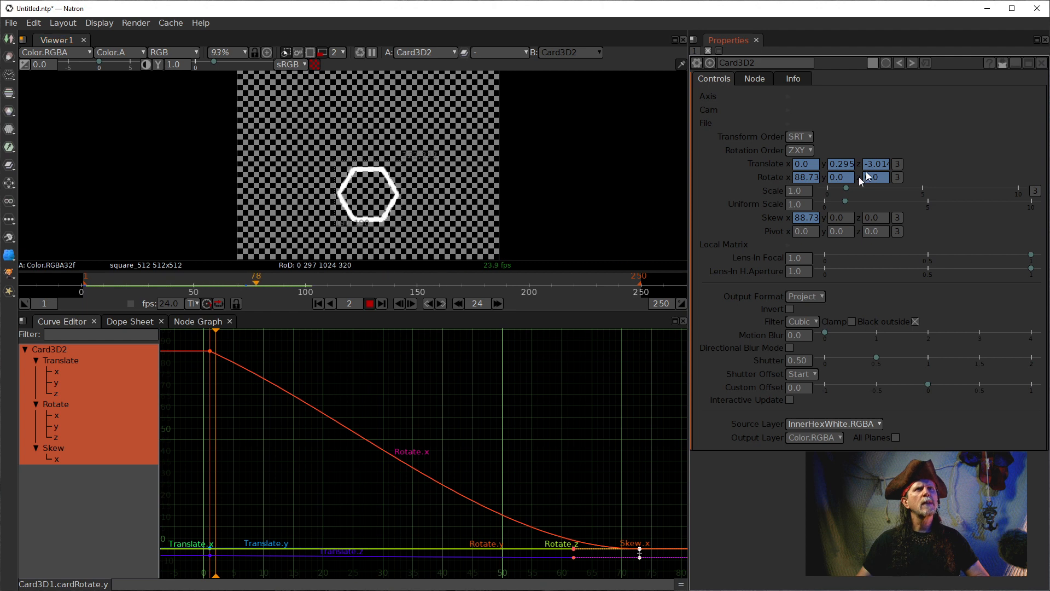
pyautogui.click(370, 303)
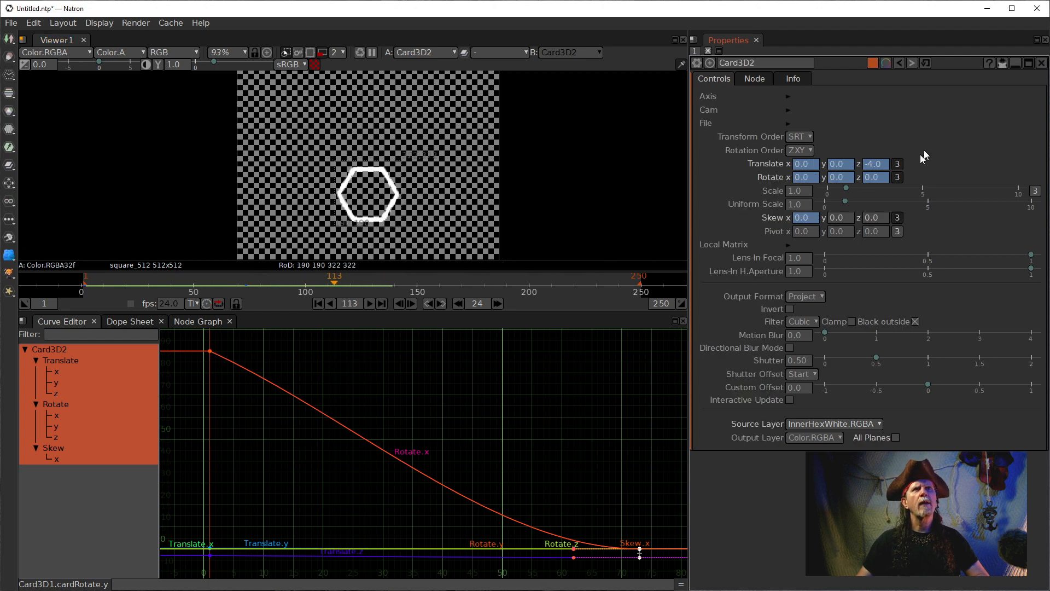
# Remove Card3D2's Translate z key at frame 1.
pyautogui.click(317, 303)
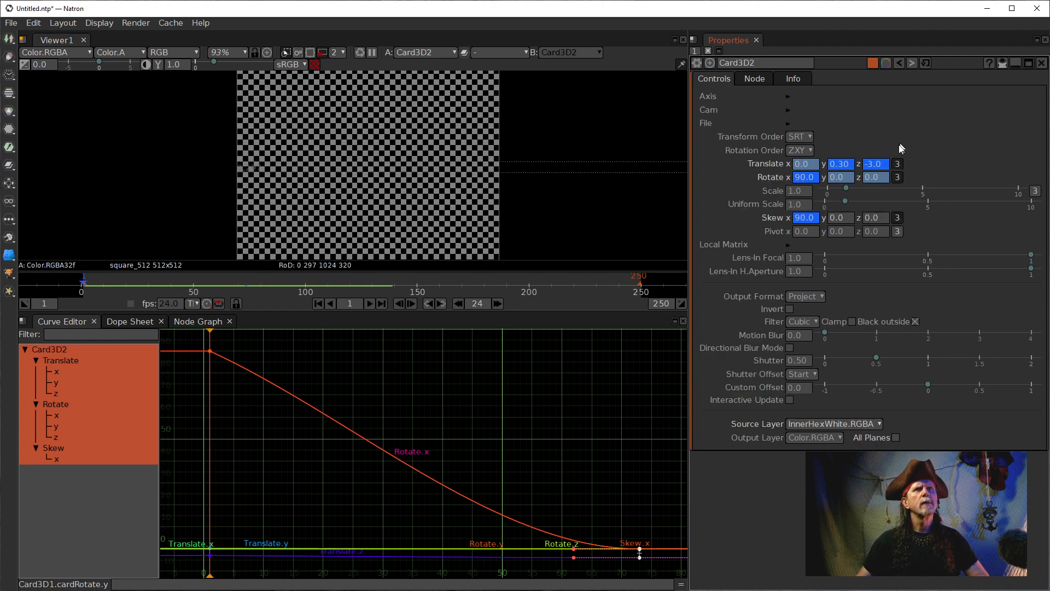
pyautogui.rightClick(877, 163)
pyautogui.click(896, 207)
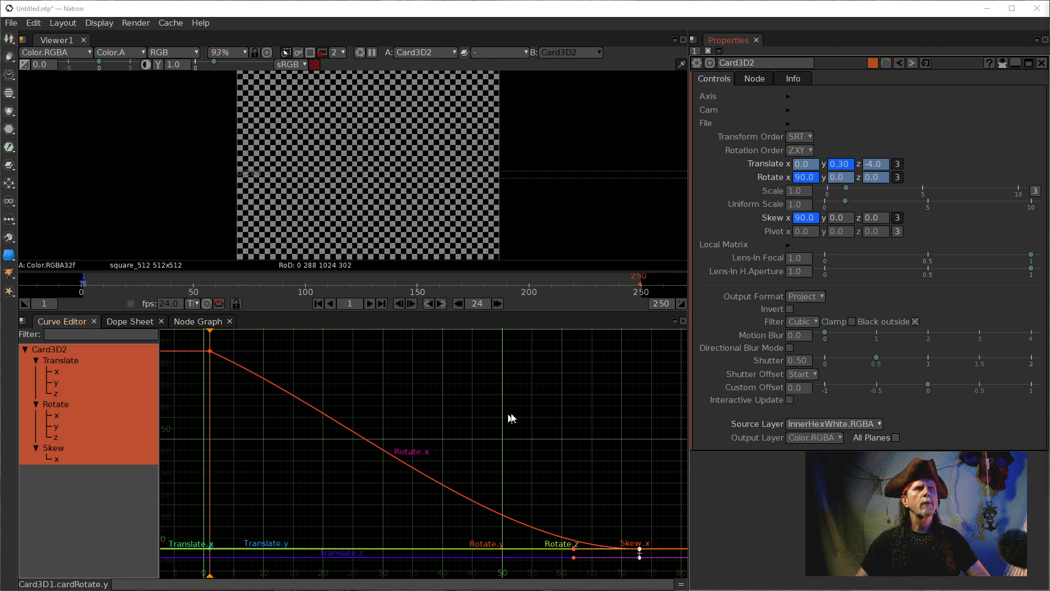
# Add a third Card3D node beside Card3D2 in the node graph and connect its source to Read1.
pyautogui.click(198, 321)
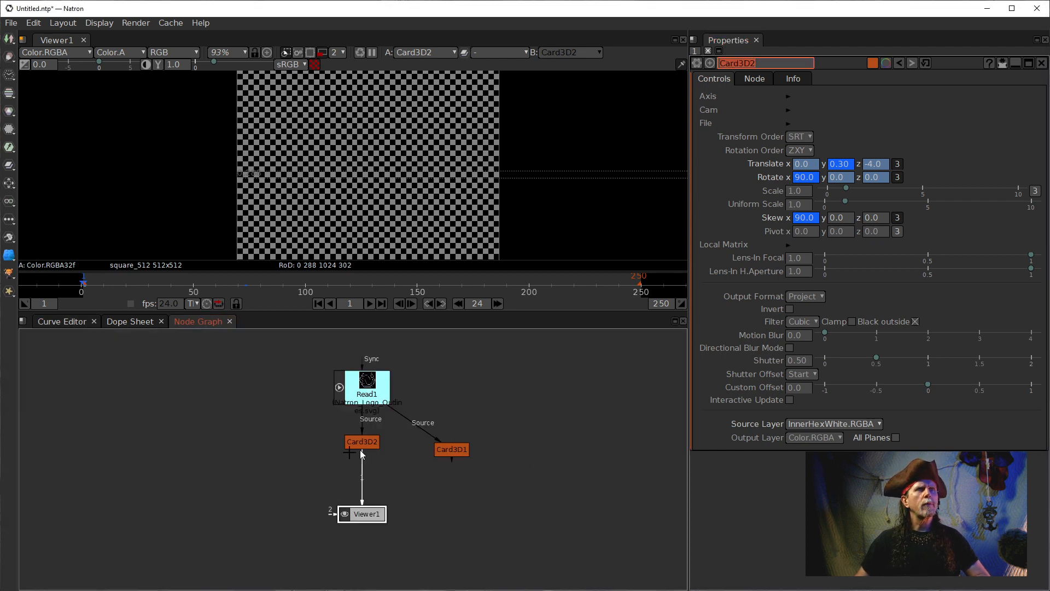
pyautogui.moveTo(359, 448); pyautogui.dragTo(359, 459)
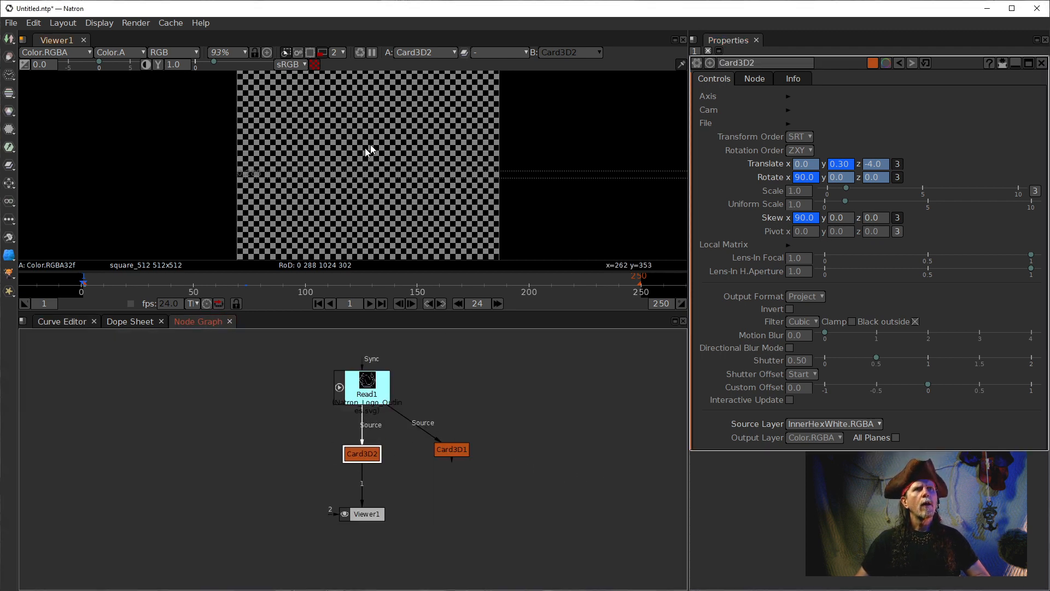
pyautogui.click(236, 441)
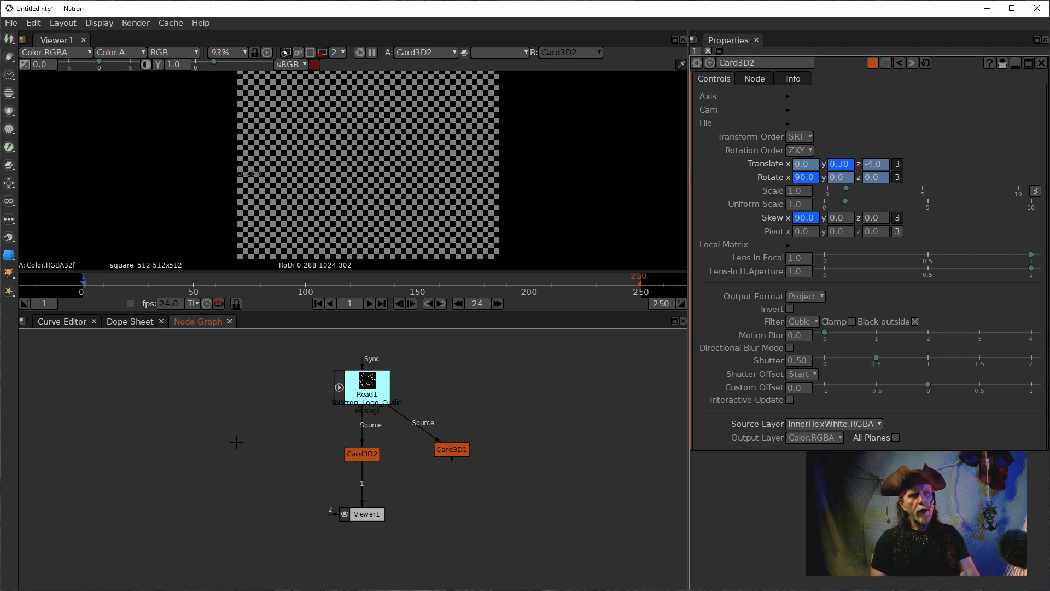
pyautogui.press('Tab')
pyautogui.press('Return')
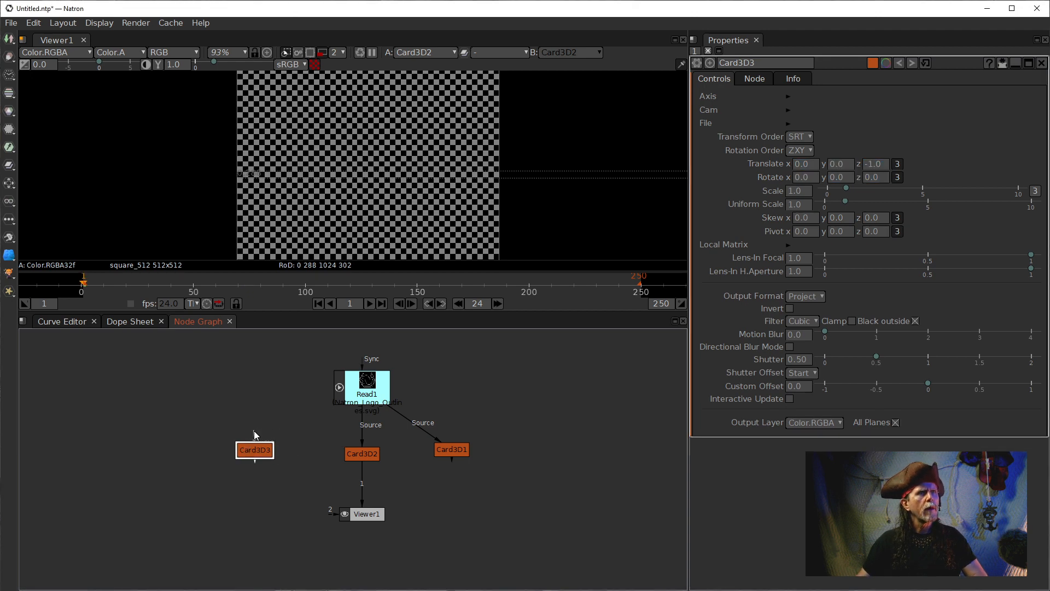
pyautogui.moveTo(254, 432); pyautogui.dragTo(353, 391)
pyautogui.moveTo(254, 457); pyautogui.dragTo(262, 454)
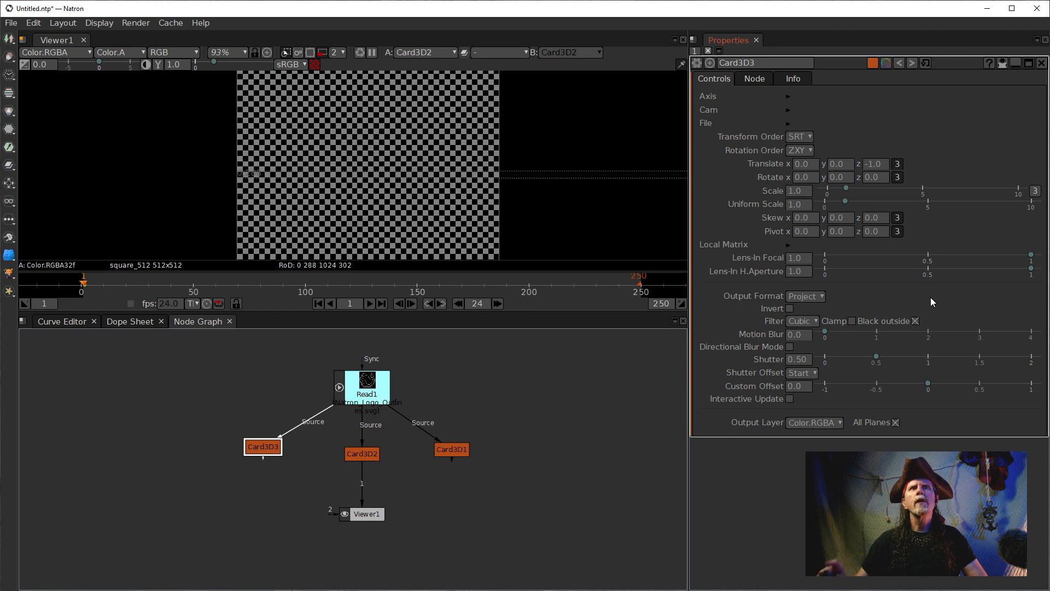
# At frame 73, show Card3D3 in the viewer and set its Translate z to -4.0.
pyautogui.click(498, 304)
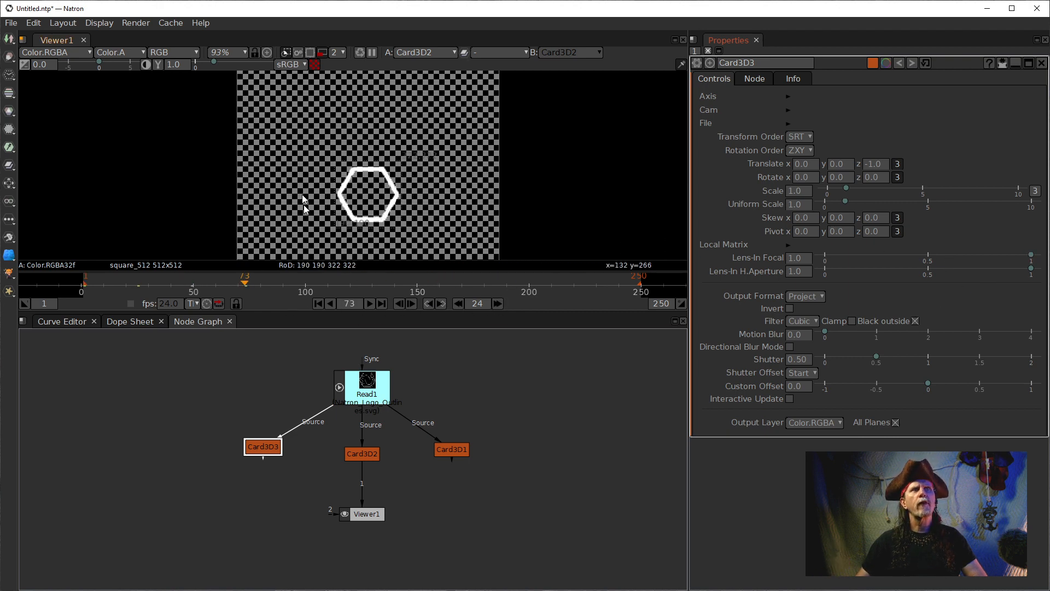
pyautogui.click(214, 432)
pyautogui.click(260, 447)
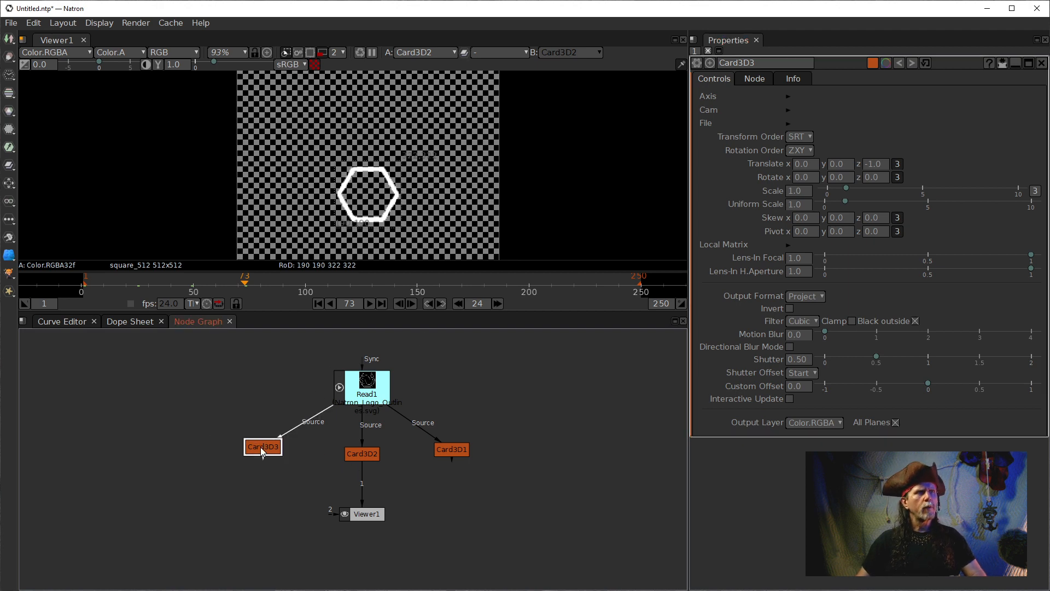
pyautogui.press('1')
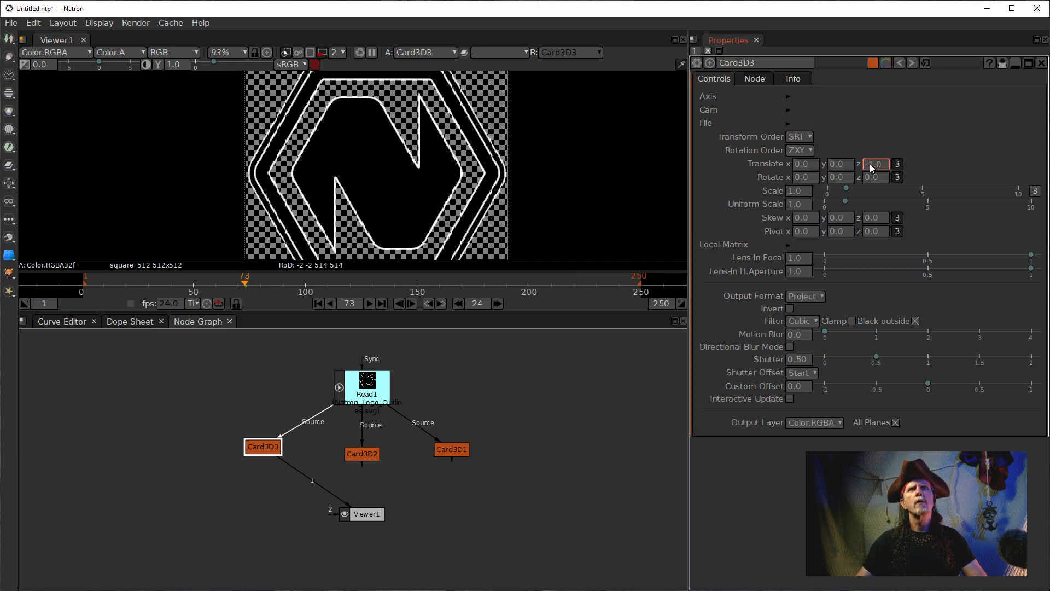
pyautogui.scroll(-3, 870, 163)
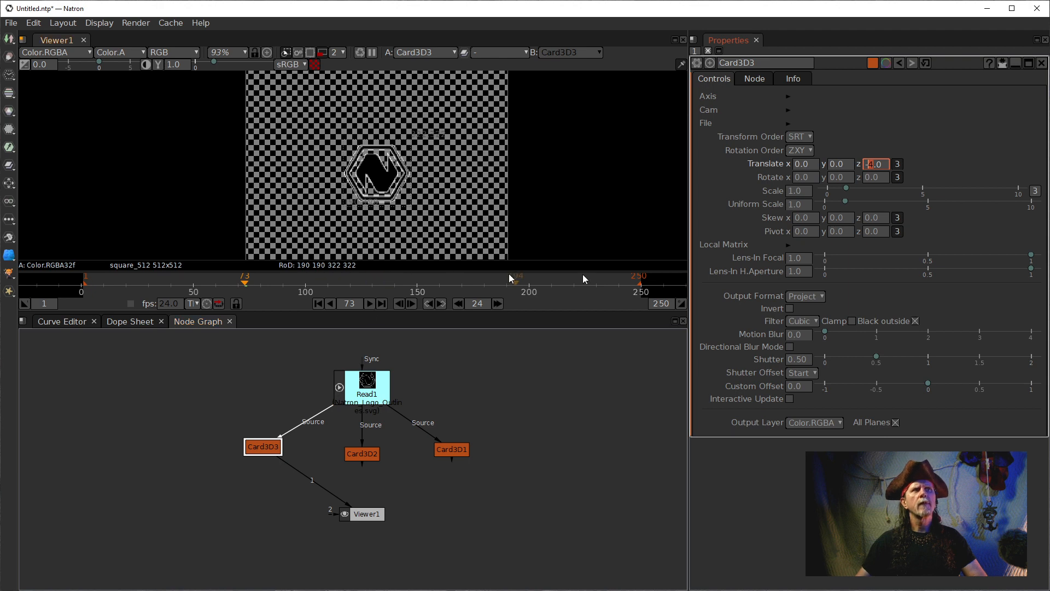
# Turn off All Planes on Card3D3 and set its Source Layer to NWhite.RGBA.
pyautogui.click(896, 422)
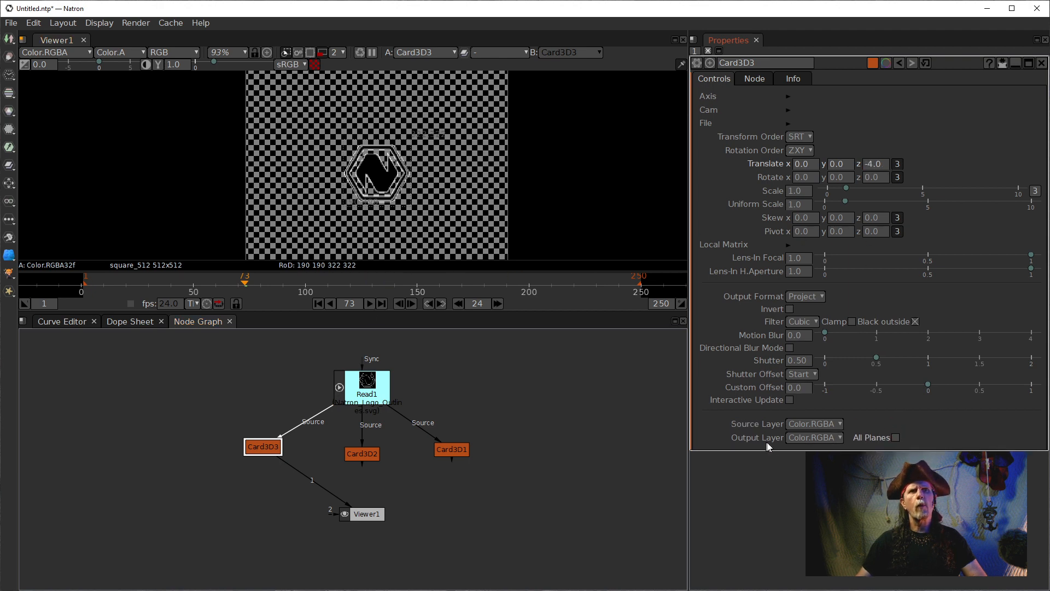
pyautogui.click(807, 422)
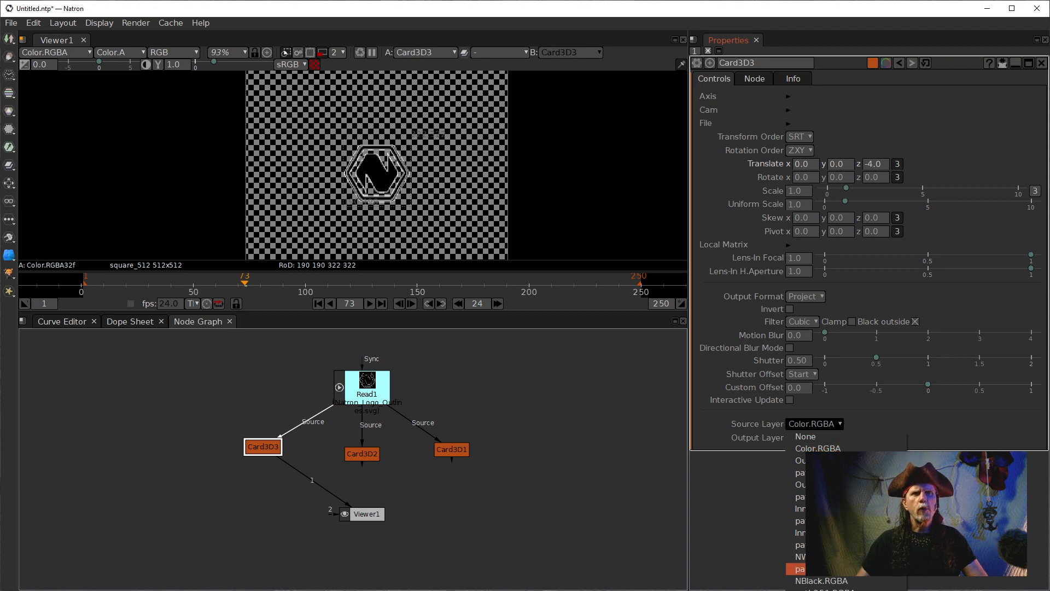
pyautogui.click(800, 557)
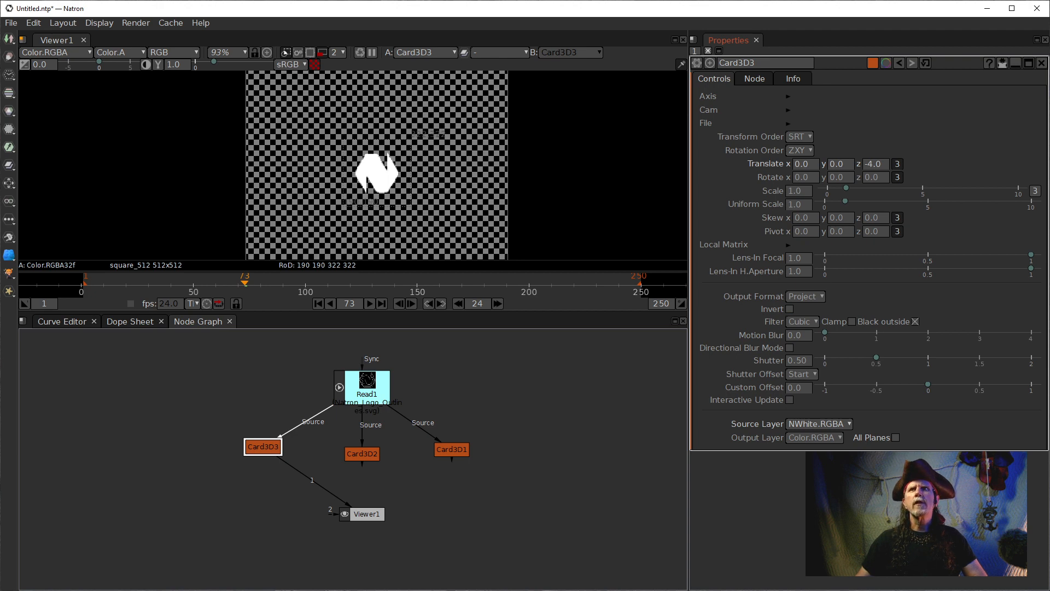
# Set keys on all dimensions of Card3D3's Translate and Rotate at frame 73.
pyautogui.click(831, 164)
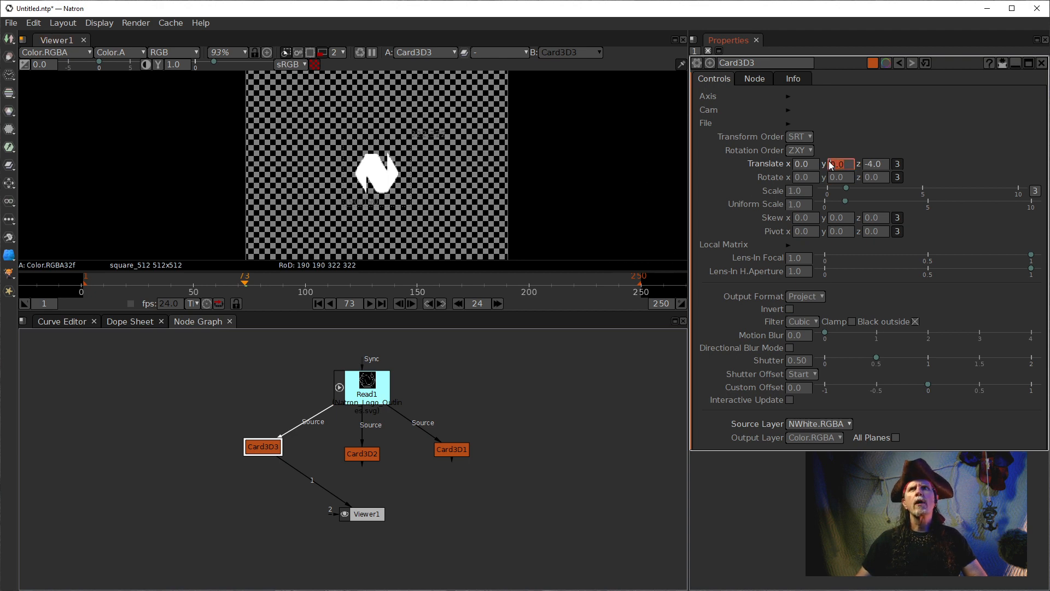
pyautogui.rightClick(799, 166)
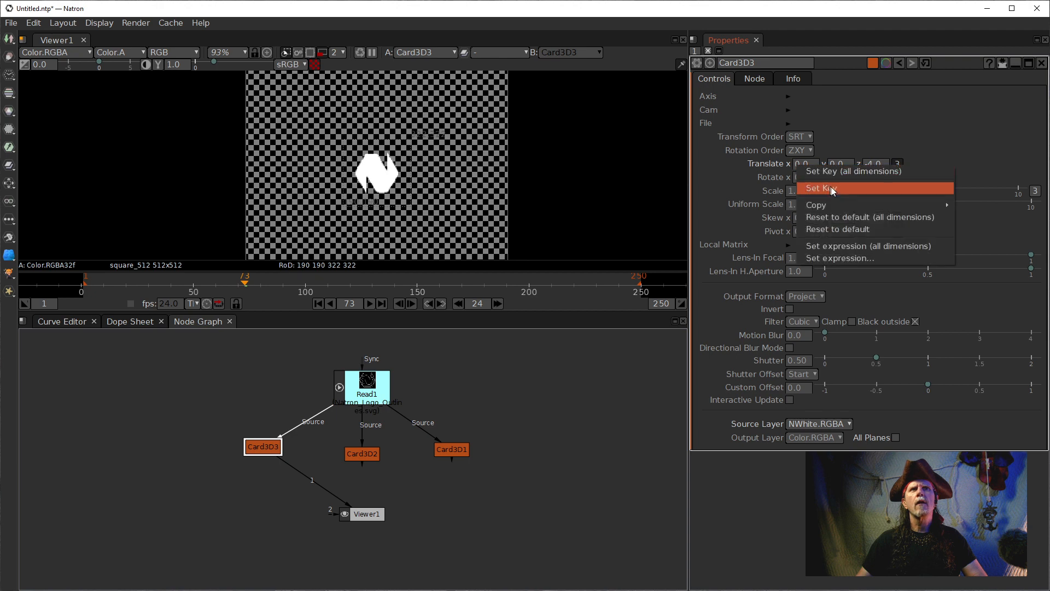
pyautogui.click(833, 171)
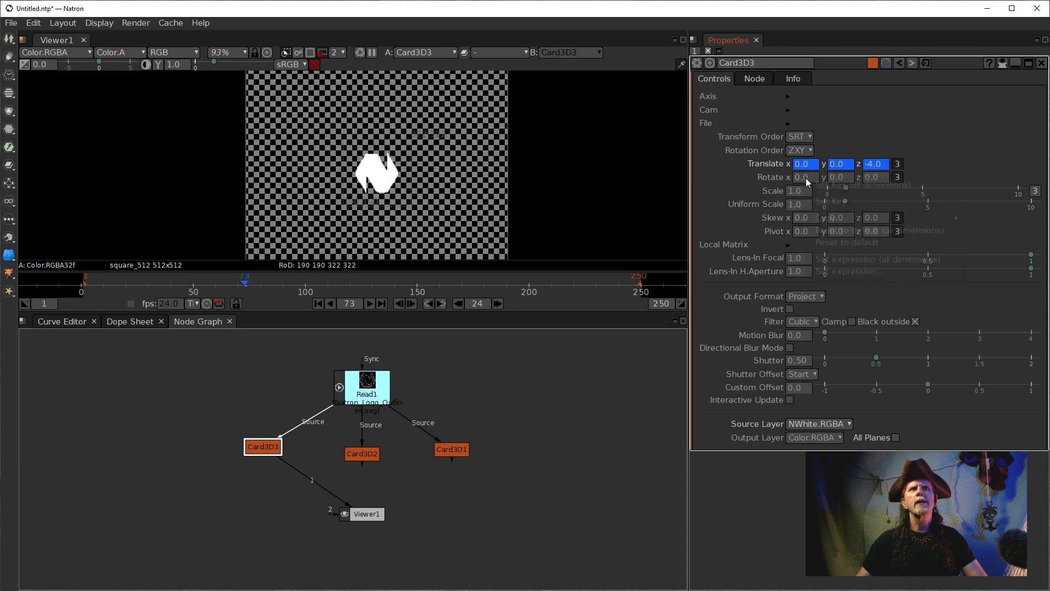
pyautogui.rightClick(806, 178)
pyautogui.click(850, 185)
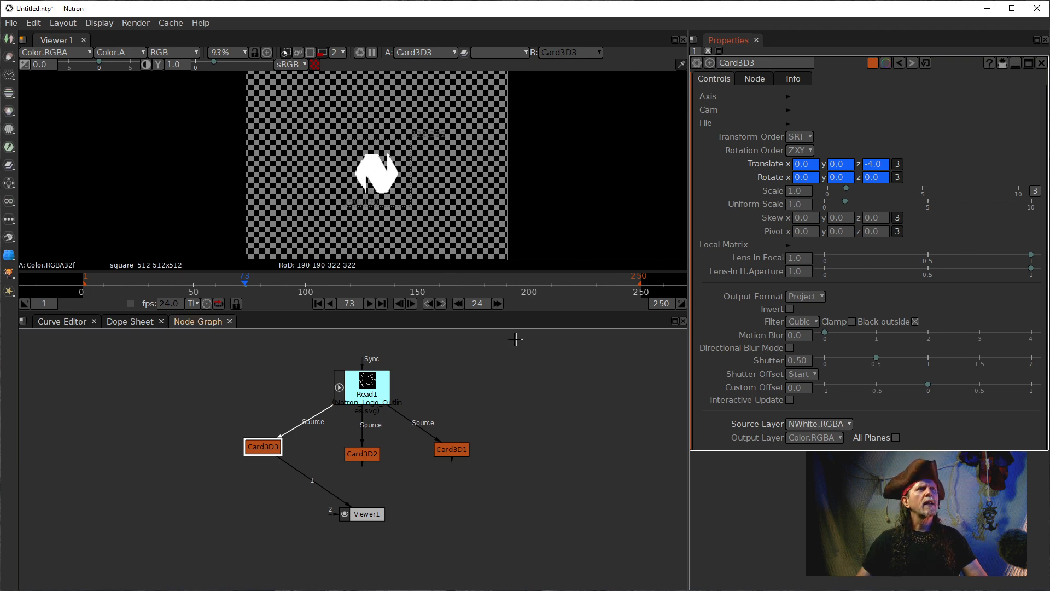
# Go to frame 1 and set Card3D3's Rotate y to 90.
pyautogui.click(319, 304)
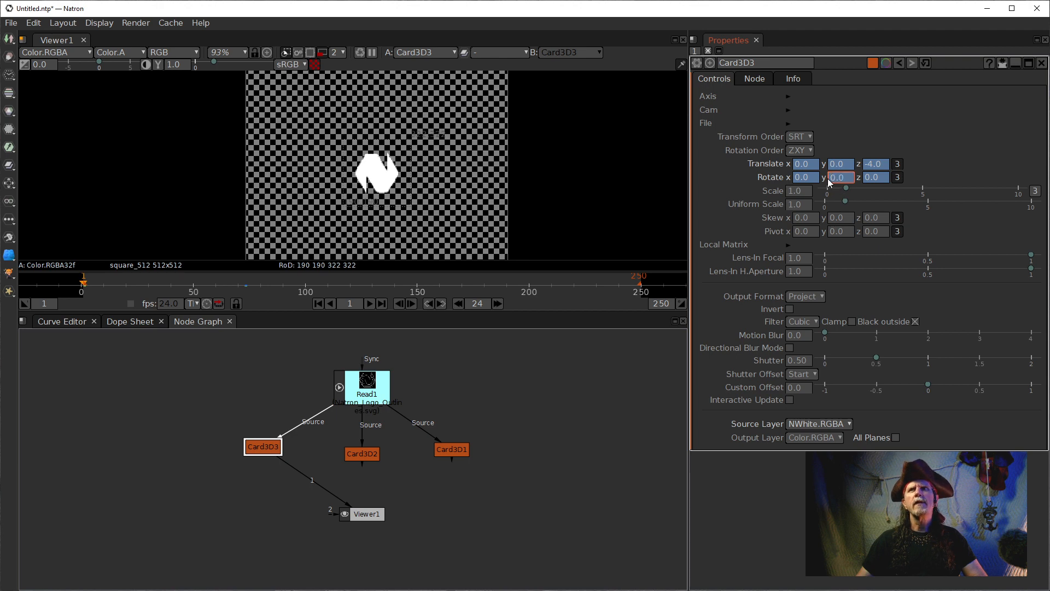
pyautogui.write('90')
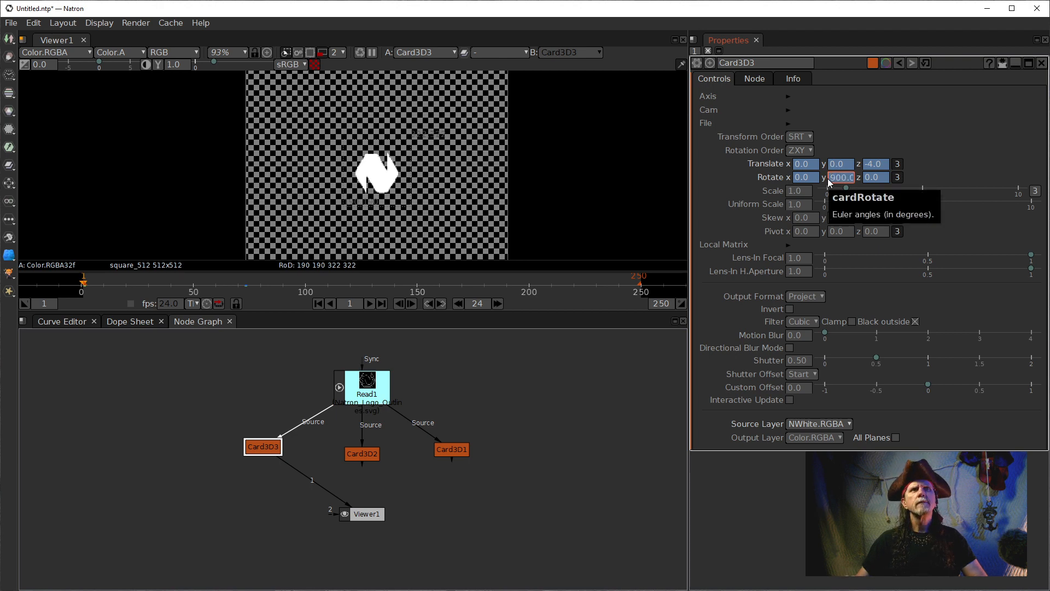
pyautogui.press('BackSpace')
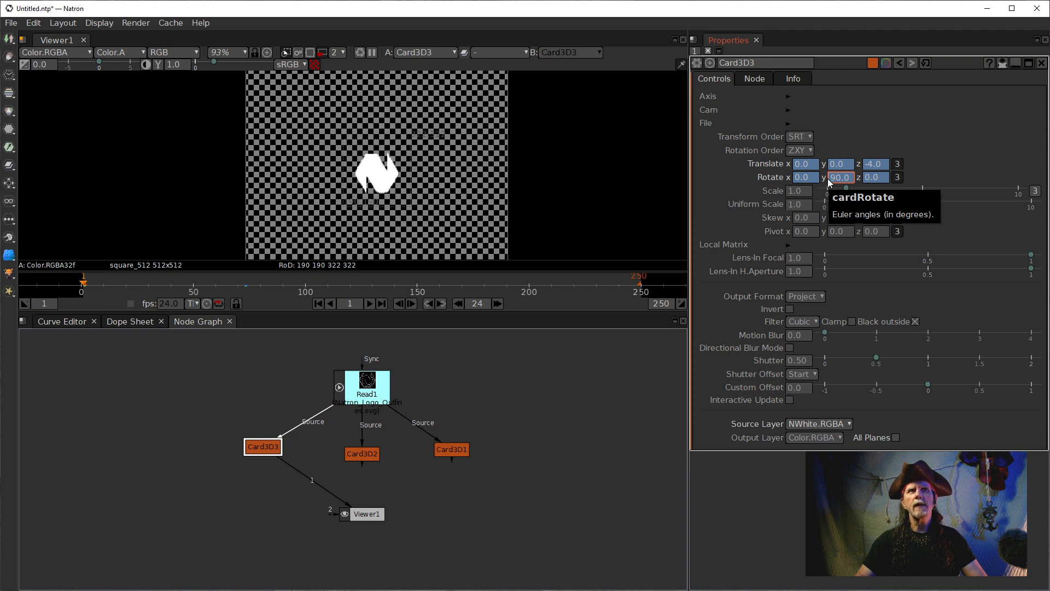
pyautogui.press('Return')
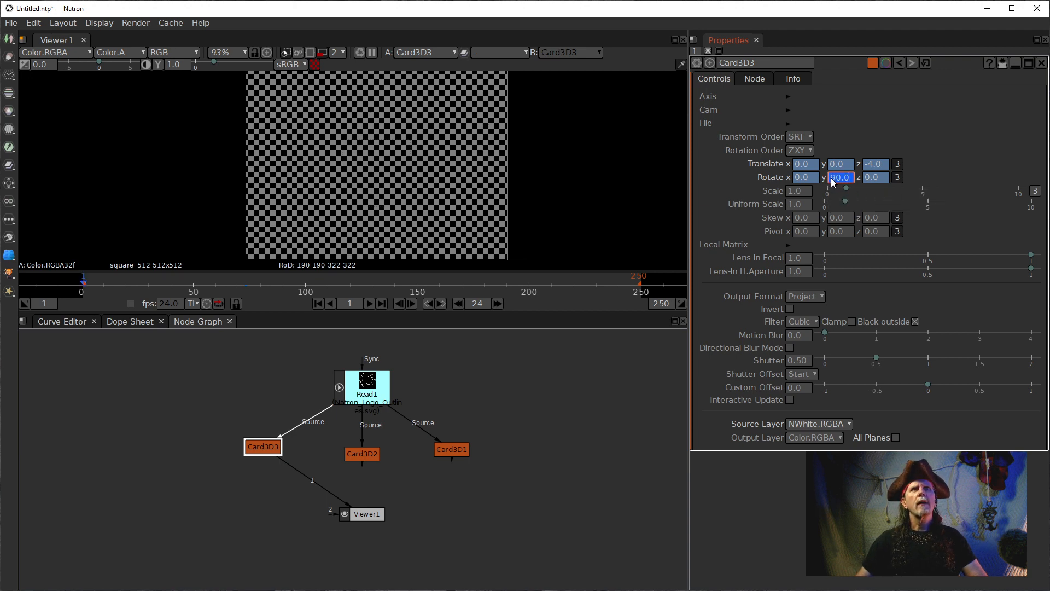
# Try other Rotate y angles on Card3D3 at frame 1, finishing with Rotate y at 0.
pyautogui.press('Up')
pyautogui.press('Up')
pyautogui.press('Up')
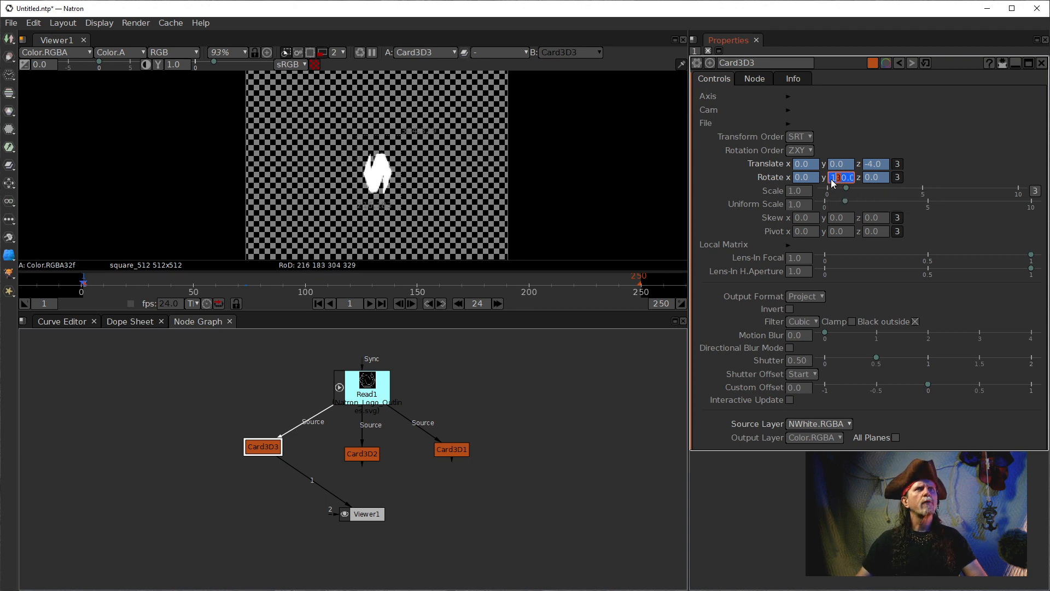
pyautogui.press('Down')
pyautogui.press('Down')
pyautogui.press('Down')
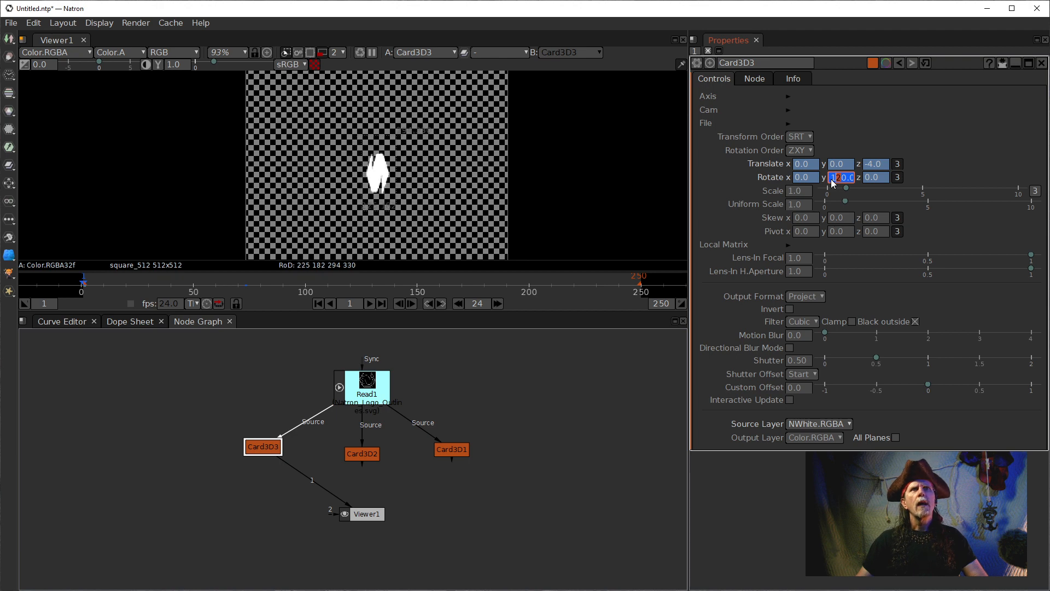
pyautogui.scroll(5, 833, 182)
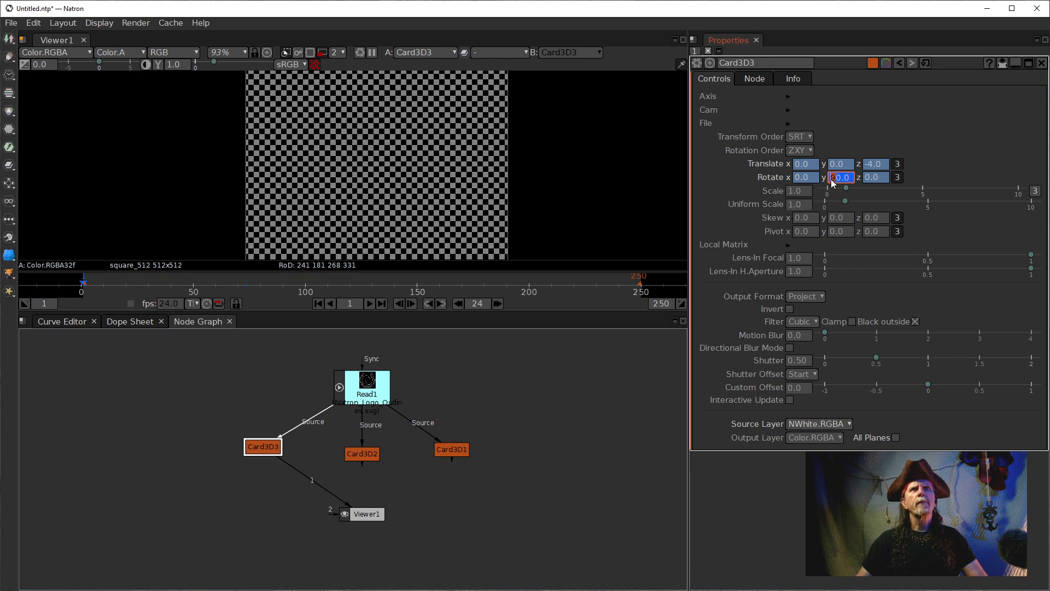
pyautogui.scroll(-4, 833, 182)
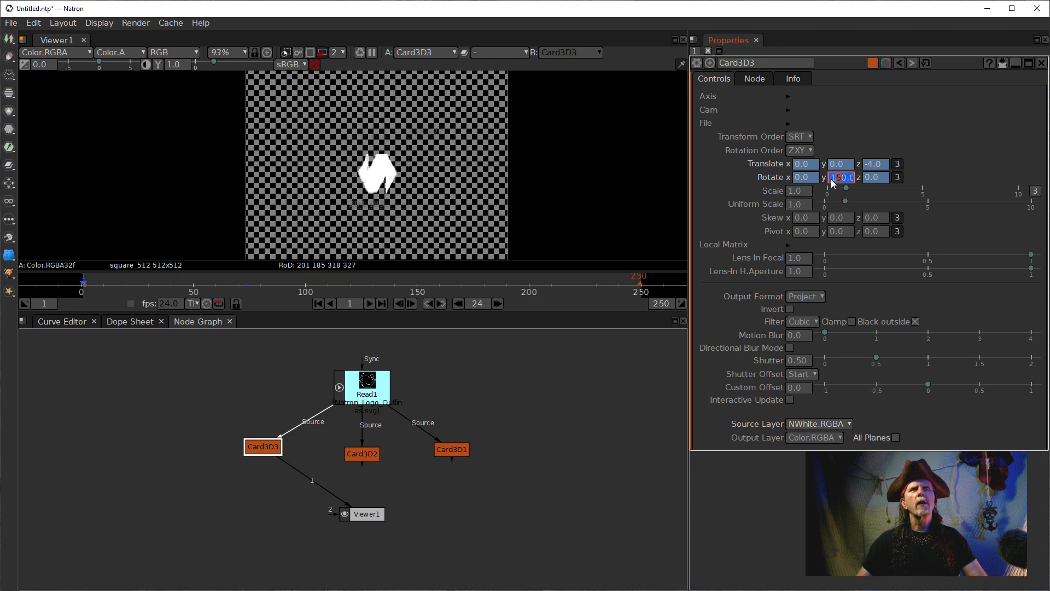
pyautogui.doubleClick(832, 181)
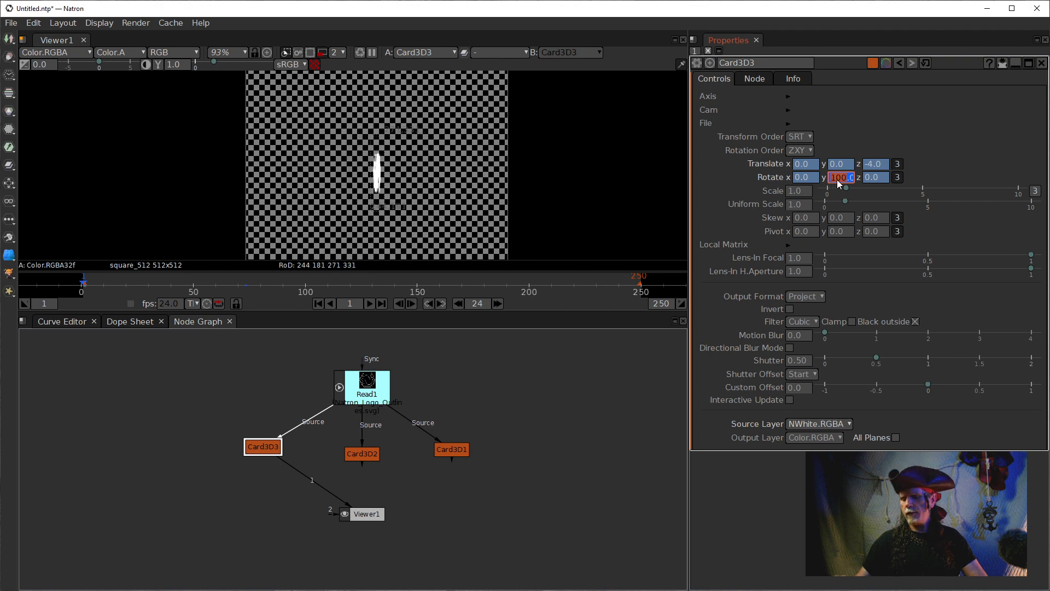
pyautogui.write('0')
pyautogui.press('Return')
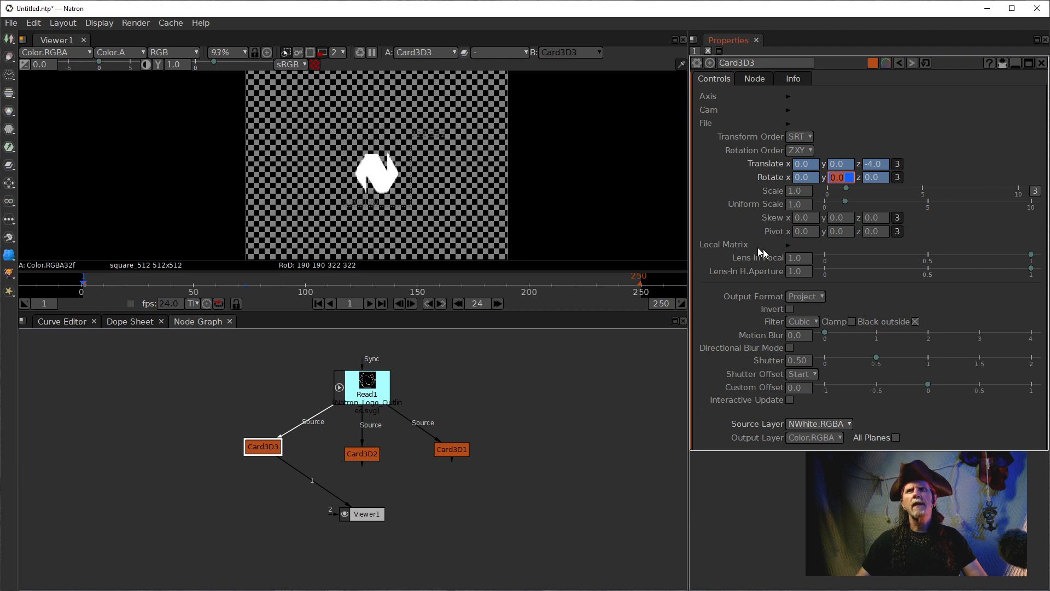
# Set Card3D3's Pivot z to 0.5 and test several Rotate y angles around it, ending at 0.
pyautogui.click(878, 232)
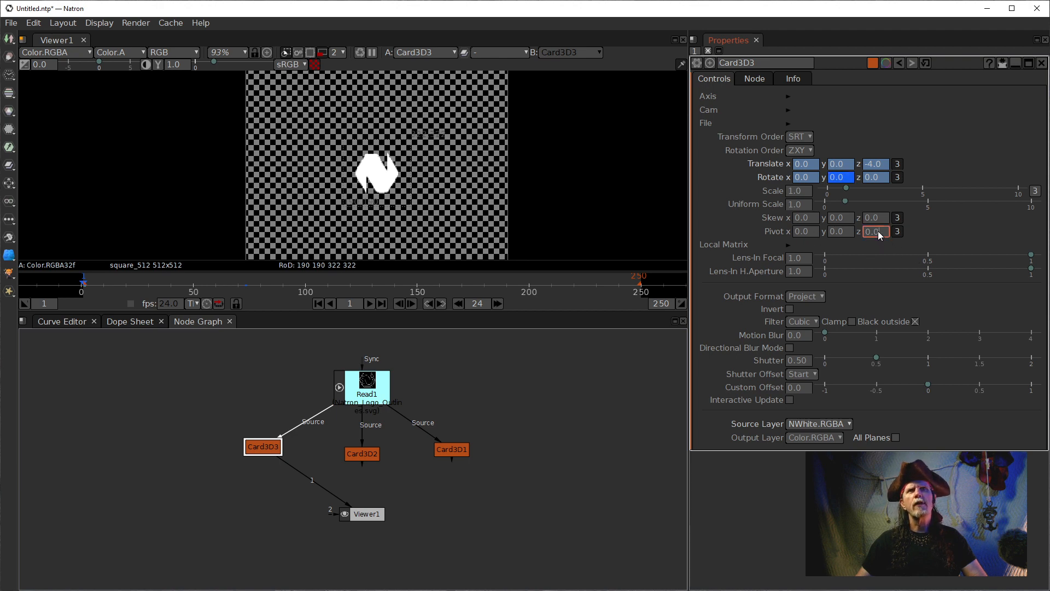
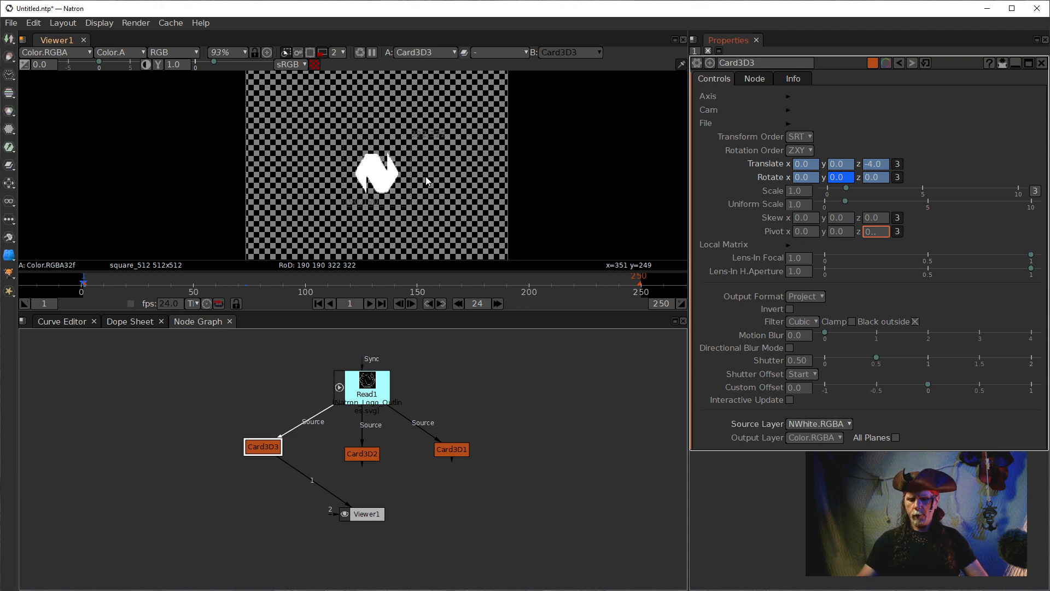
pyautogui.press('Return')
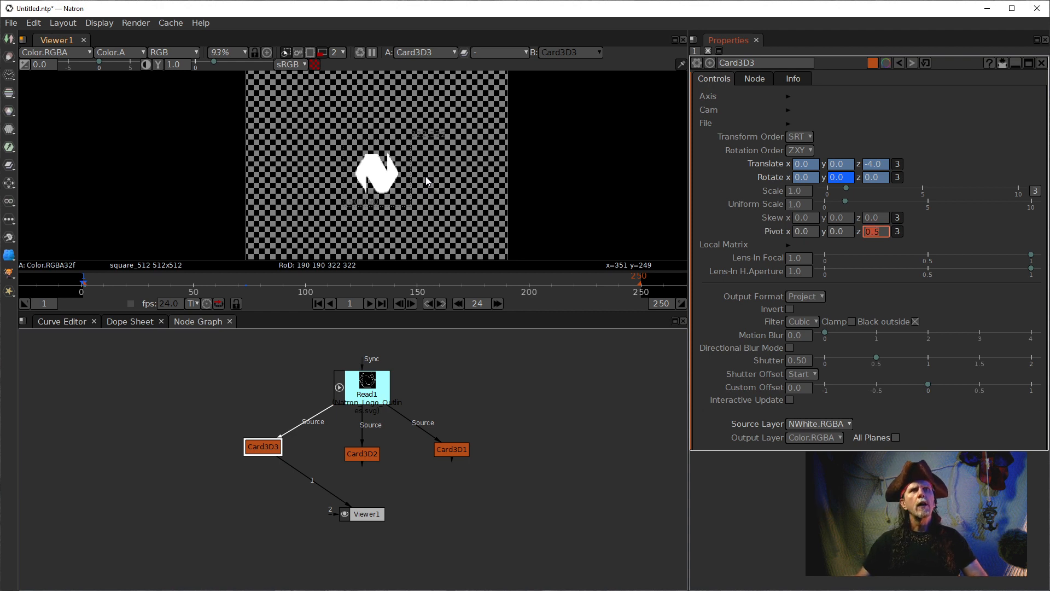
pyautogui.click(831, 179)
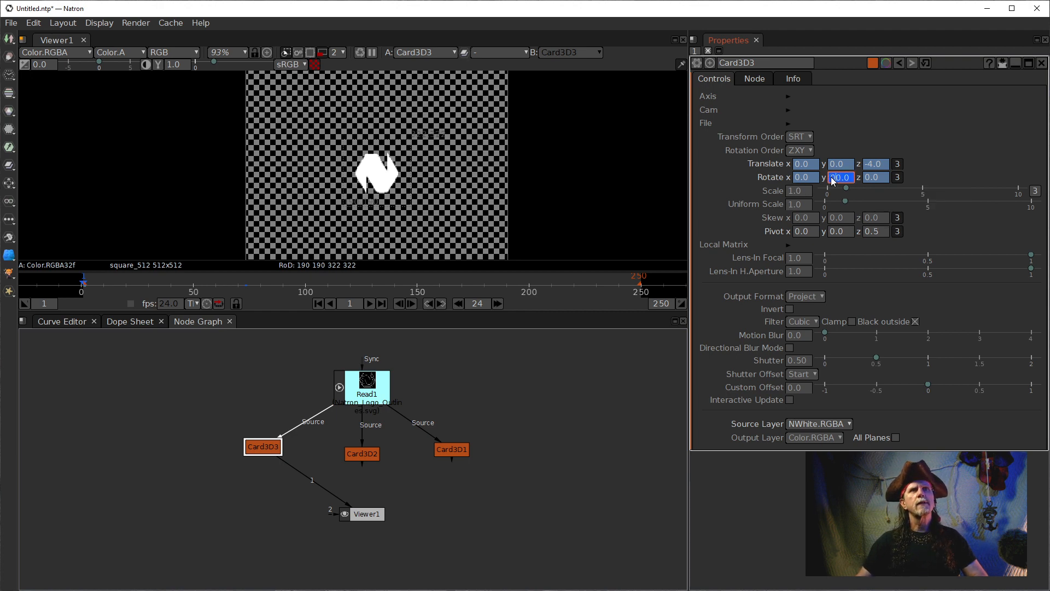
pyautogui.scroll(4, 830, 179)
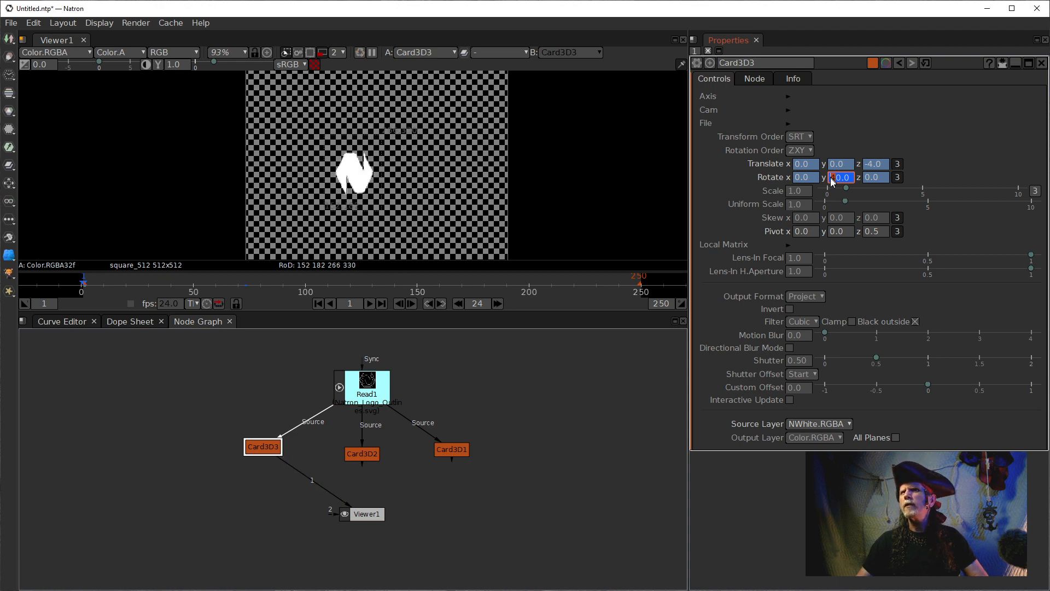
pyautogui.scroll(-2, 834, 181)
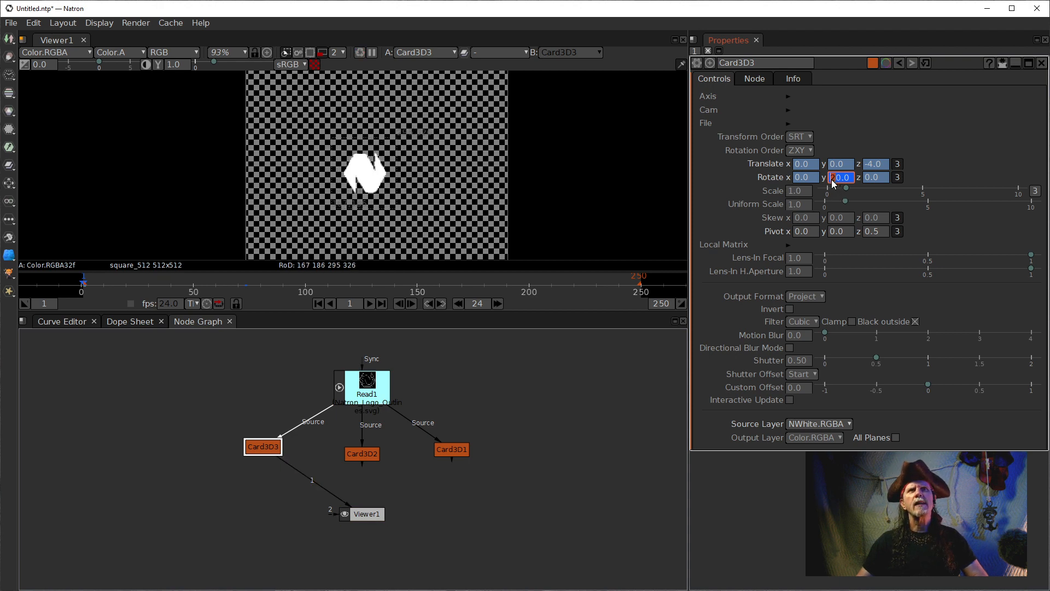
pyautogui.scroll(-1, 834, 183)
pyautogui.scroll(-1, 835, 179)
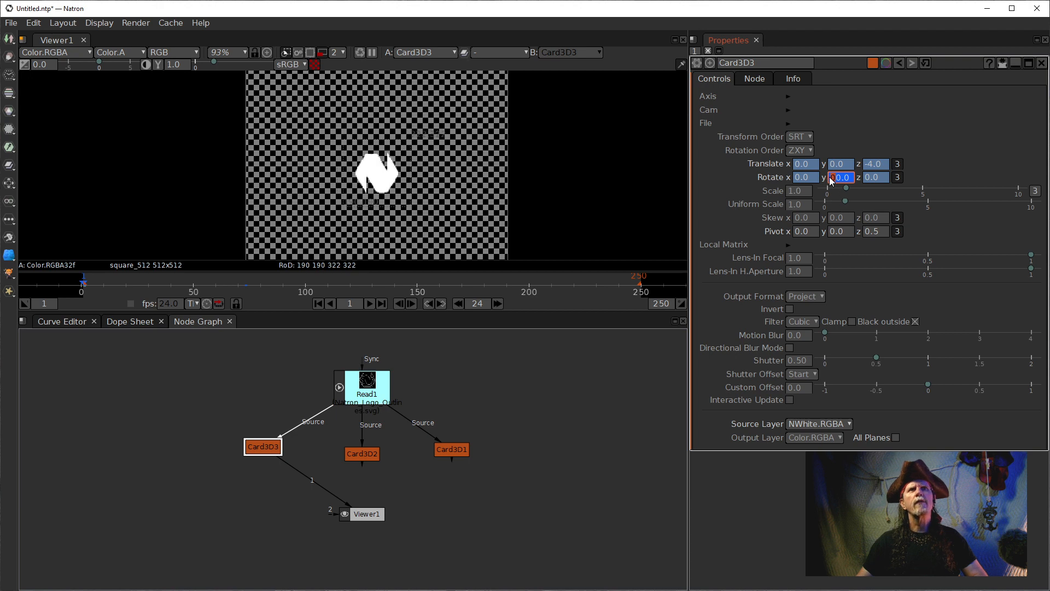
# Set Card3D3's Pivot z to -0.5 and its Rotate y to 90 at frame 1.
pyautogui.click(868, 232)
pyautogui.write('-')
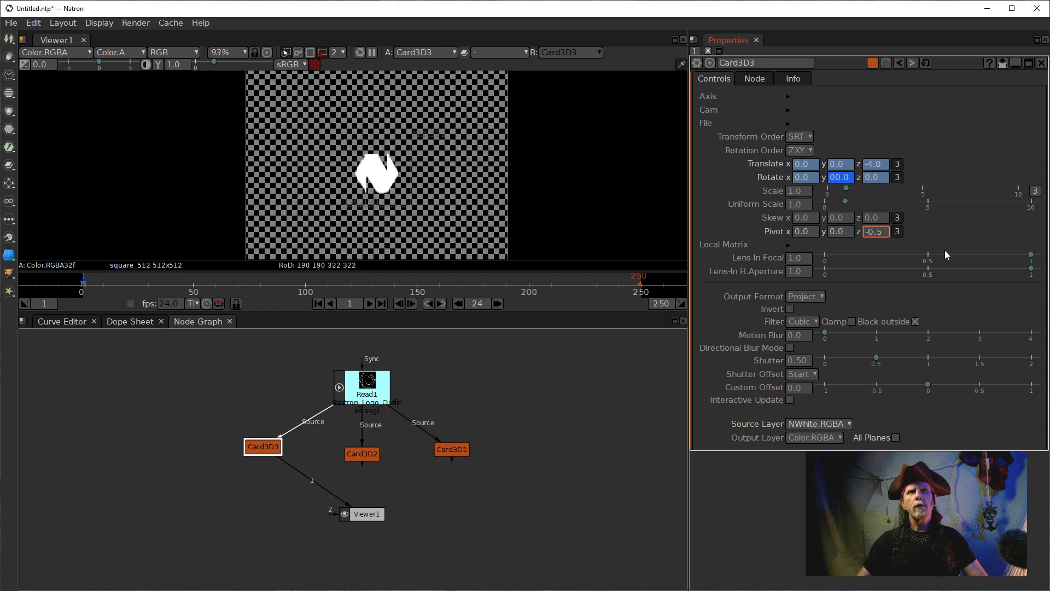
pyautogui.doubleClick(834, 179)
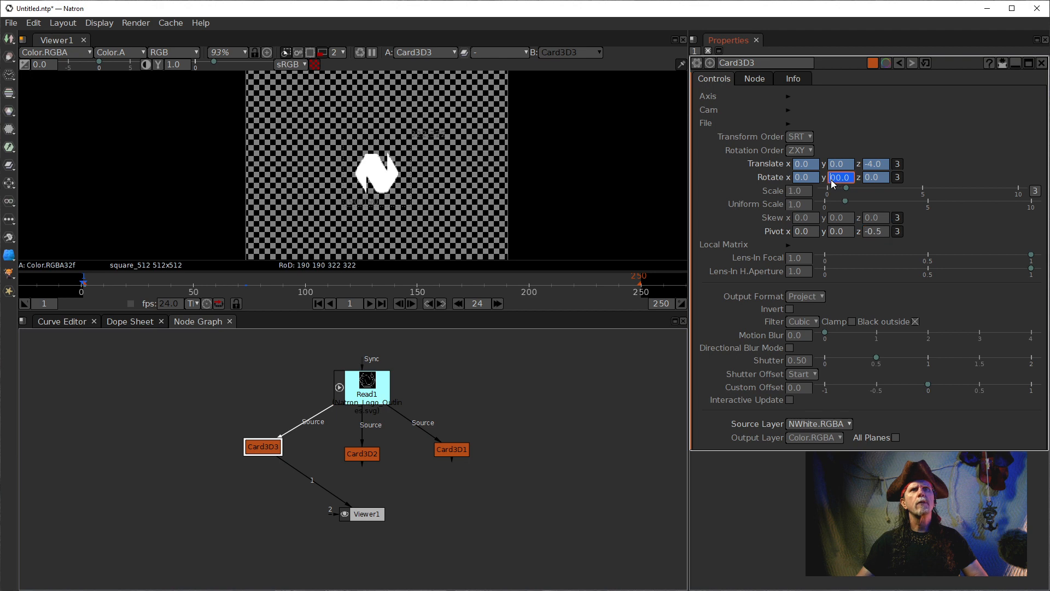
pyautogui.scroll(7, 834, 184)
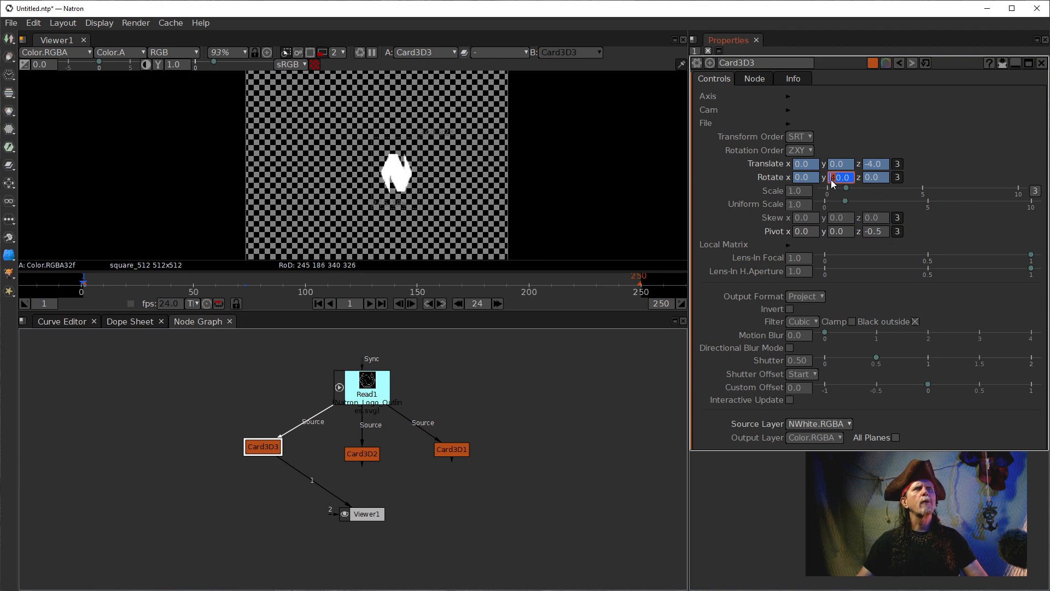
pyautogui.scroll(1, 834, 183)
pyautogui.scroll(1, 834, 184)
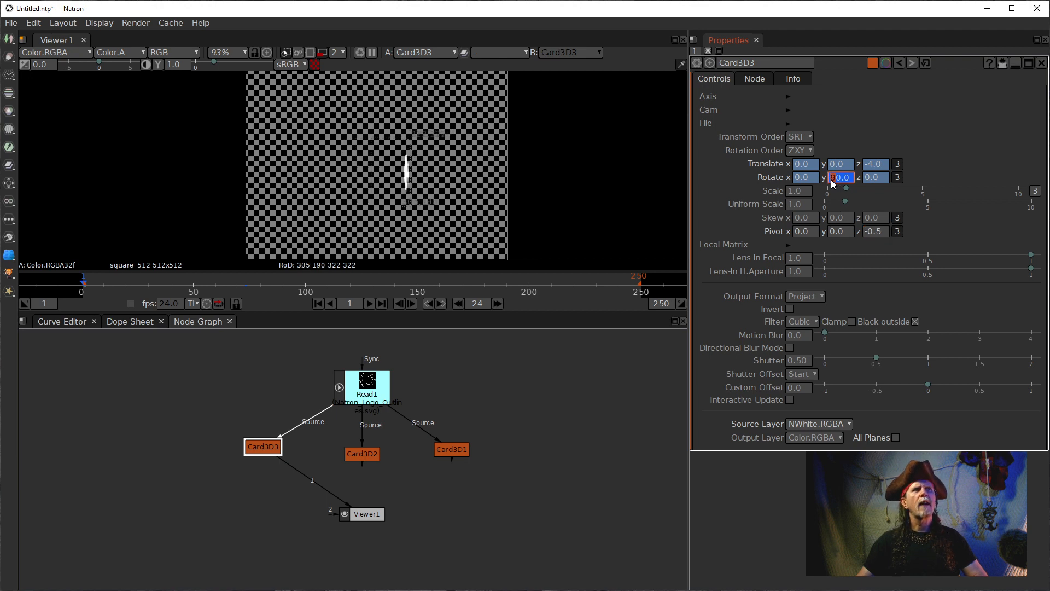
pyautogui.scroll(-2, 834, 183)
pyautogui.scroll(2, 834, 183)
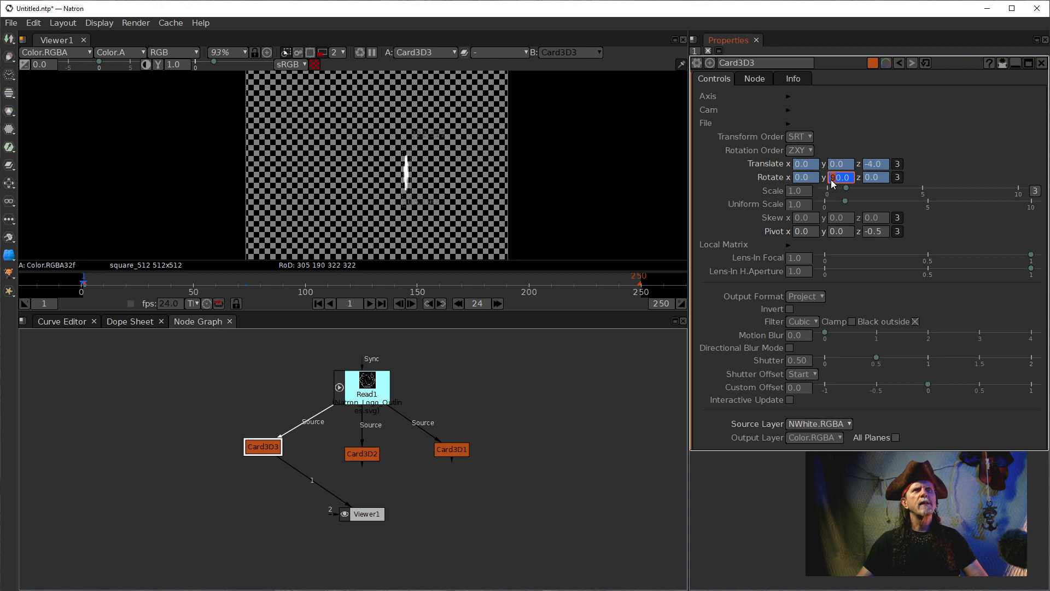
pyautogui.scroll(-1, 834, 183)
pyautogui.scroll(1, 834, 183)
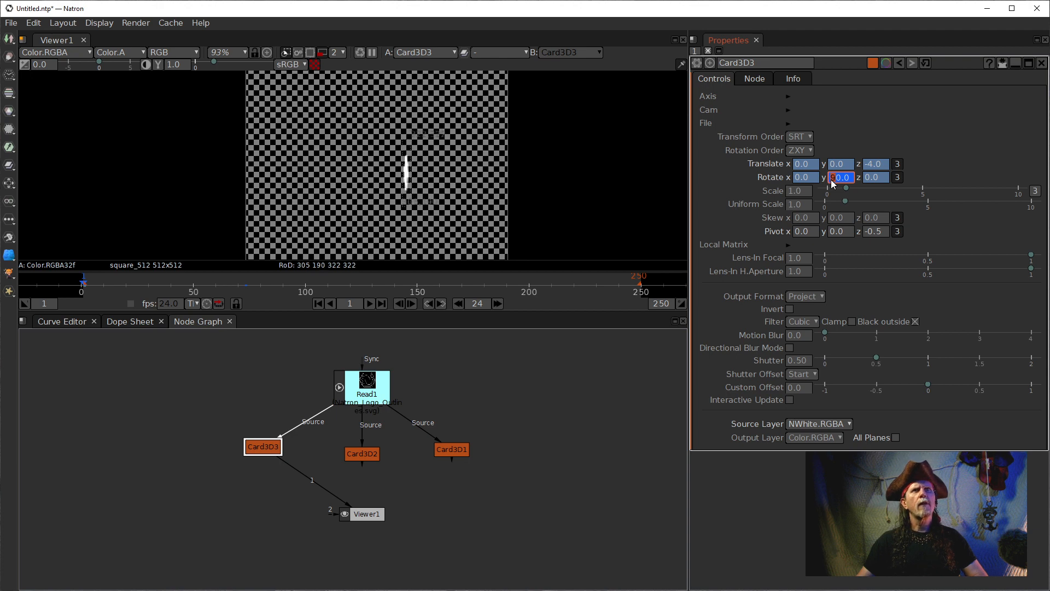
# Set Card3D3's Rotate z to 90 at frame 1.
pyautogui.click(868, 178)
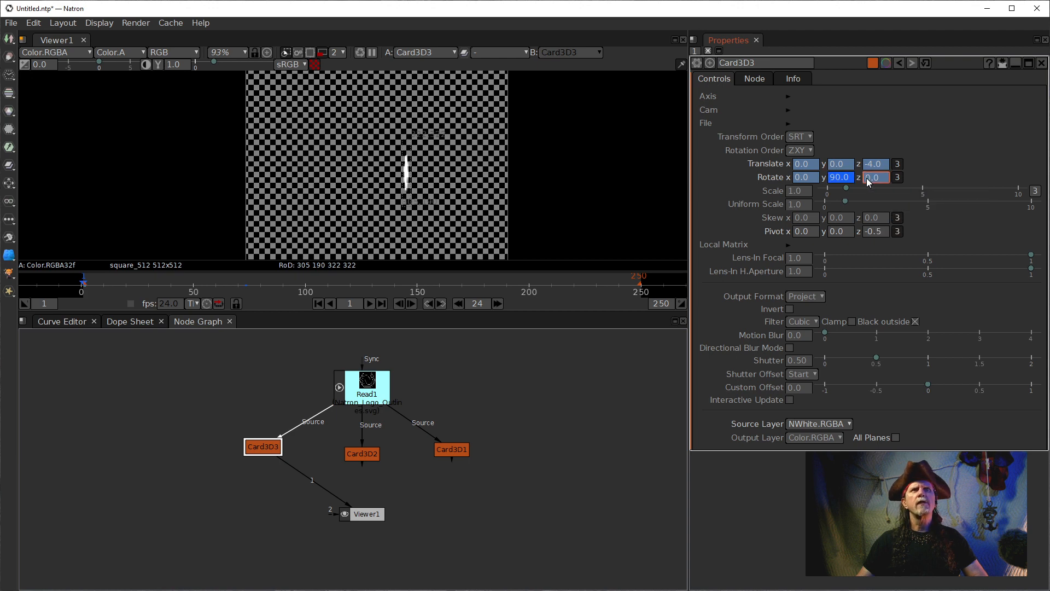
pyautogui.scroll(1, 870, 181)
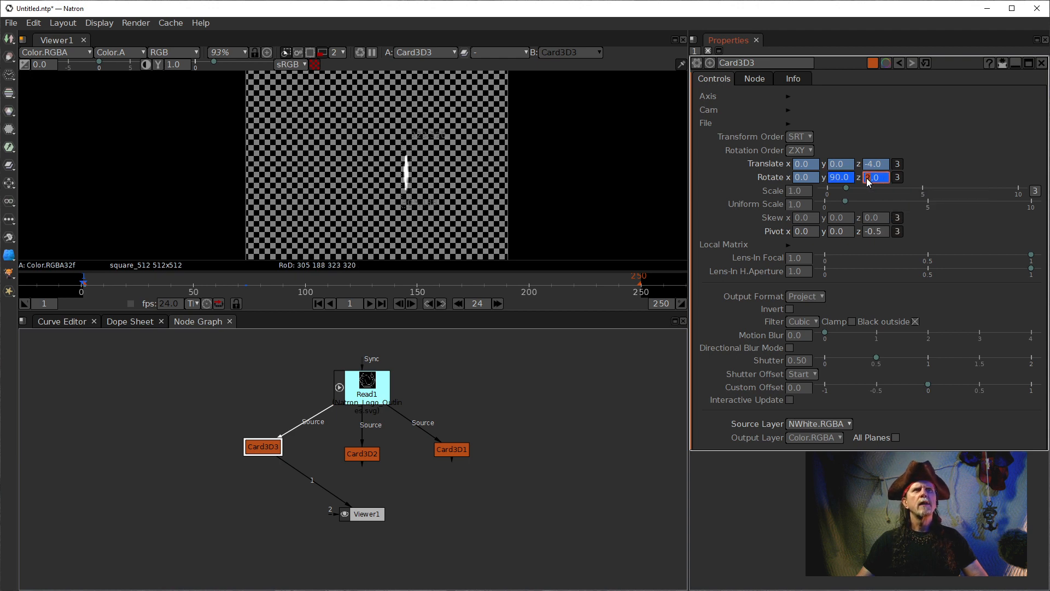
pyautogui.scroll(8, 870, 181)
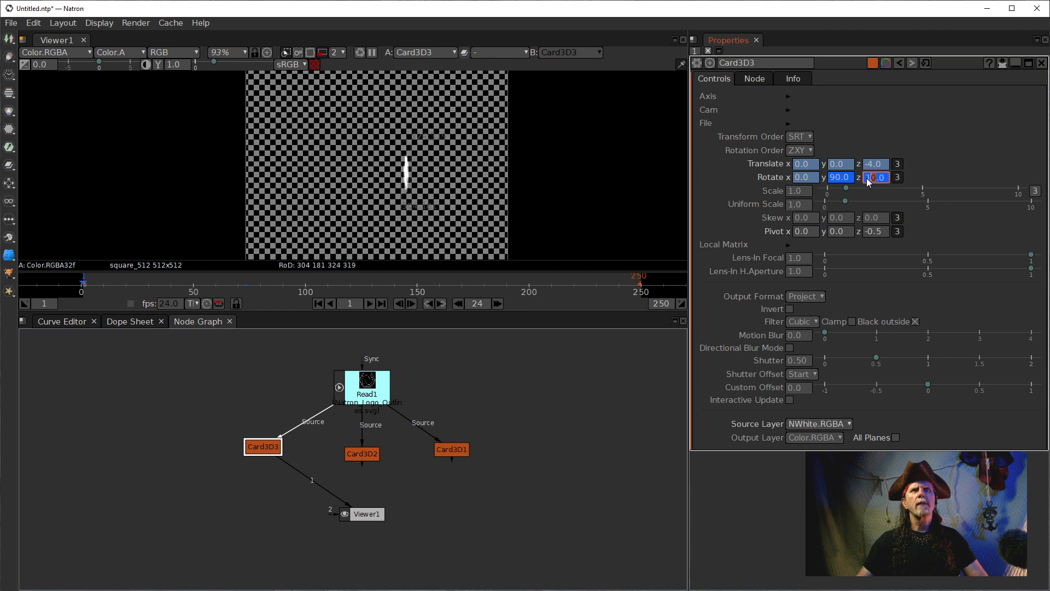
pyautogui.scroll(9, 869, 181)
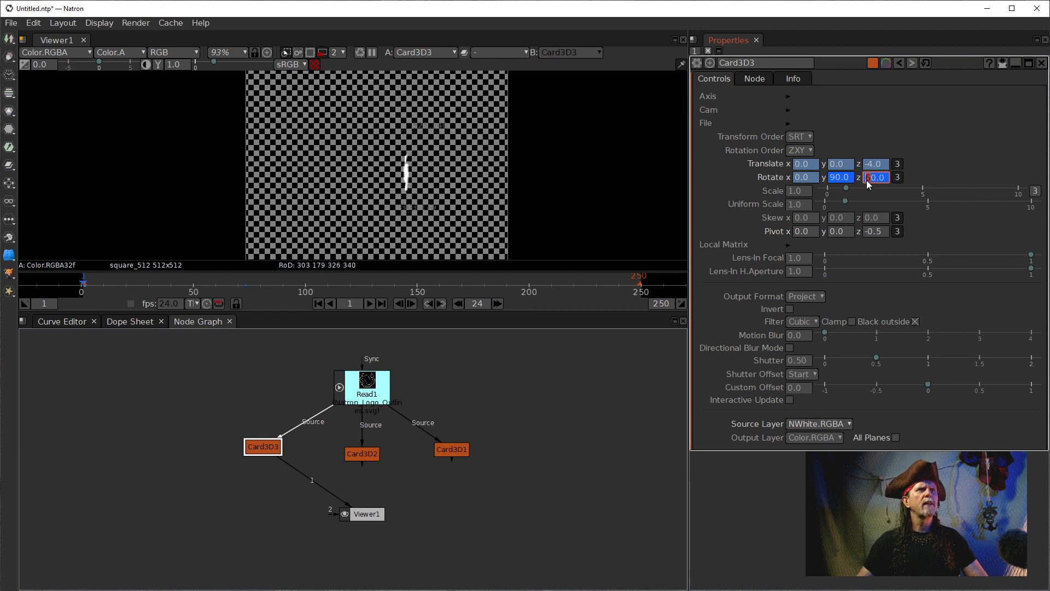
pyautogui.scroll(-2, 870, 180)
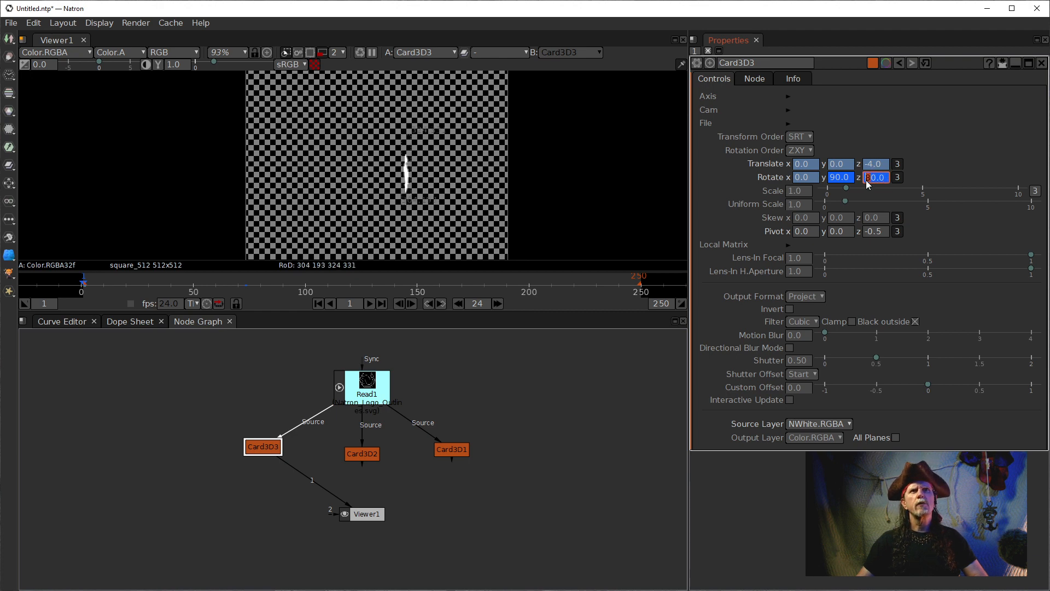
pyautogui.scroll(1, 870, 181)
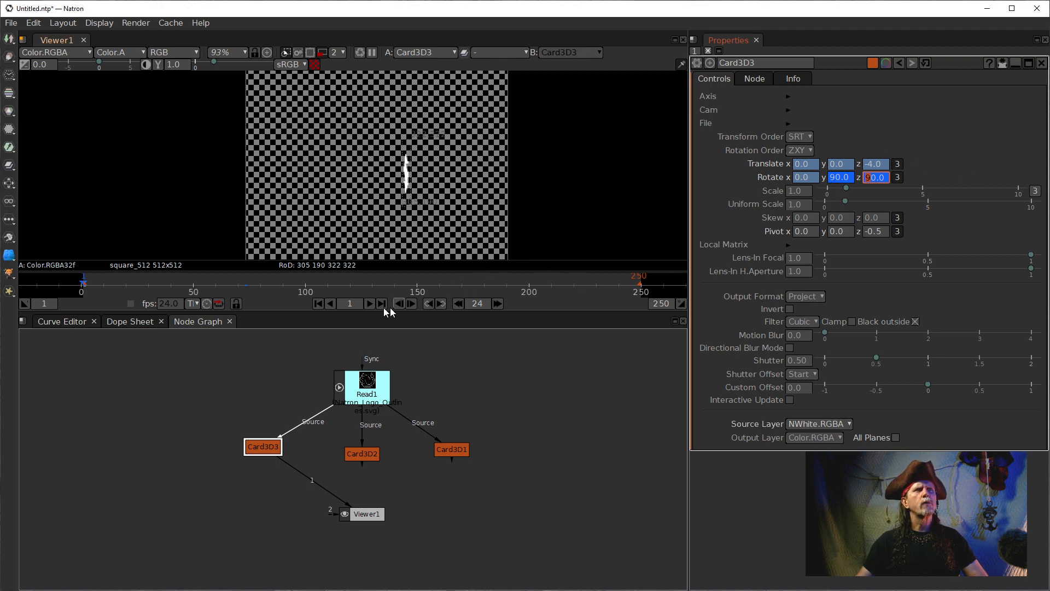
# Play back the animation with the added z rotation, stop it and return to frame 1.
pyautogui.click(370, 305)
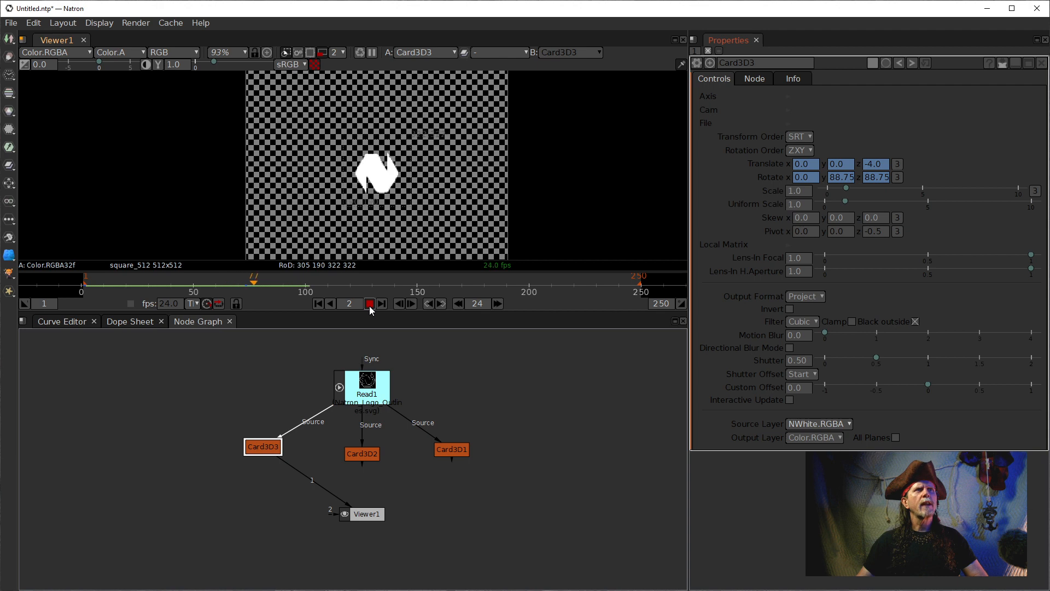
pyautogui.click(370, 304)
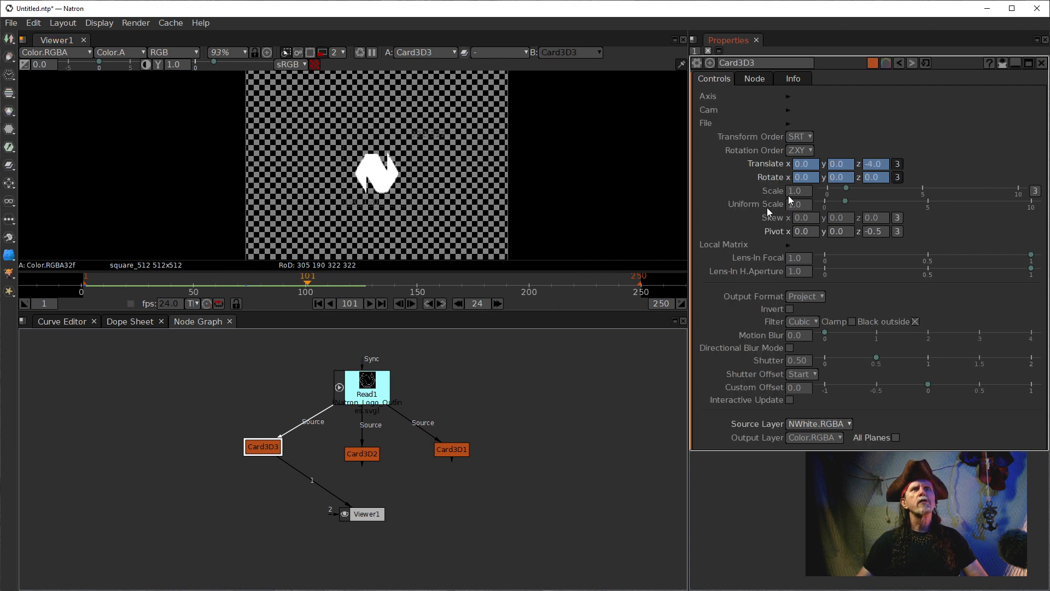
pyautogui.click(318, 303)
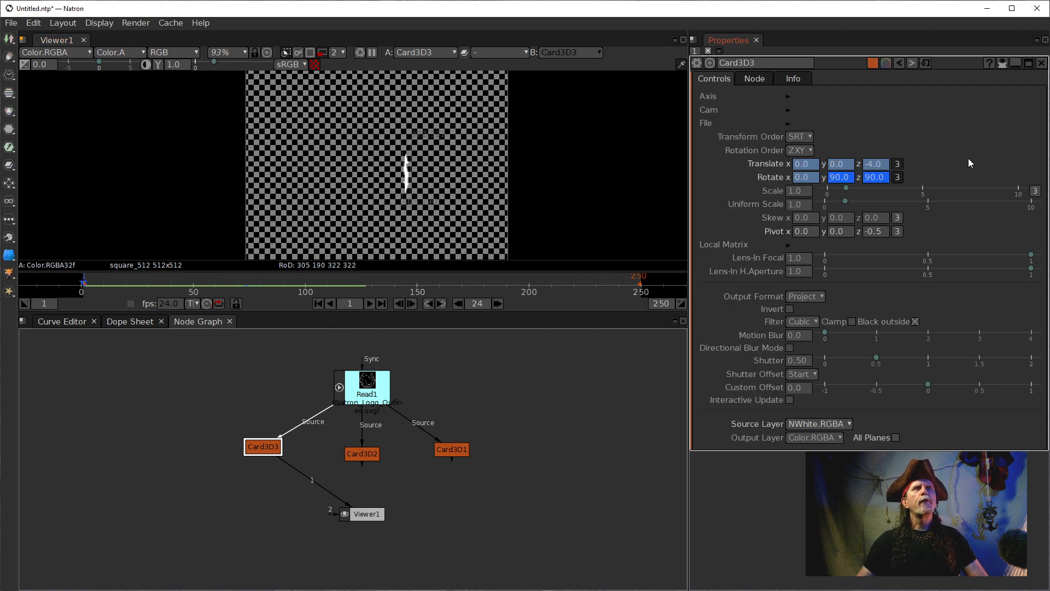
# Set Card3D3's Translate z to 0 at frame 1 and play back the animation to check it.
pyautogui.doubleClick(865, 167)
pyautogui.click(868, 168)
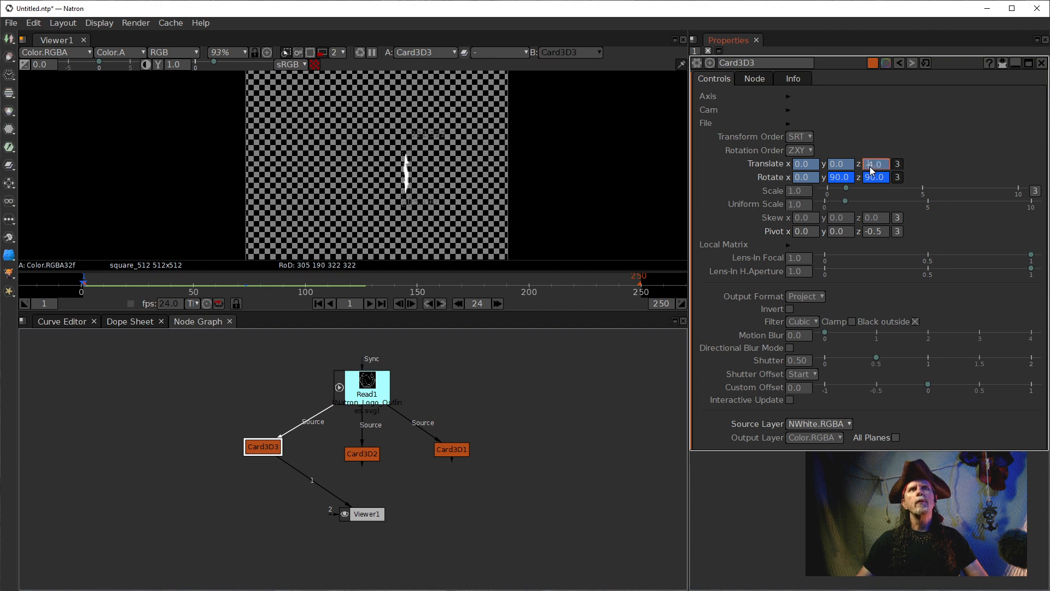
pyautogui.scroll(-1, 872, 170)
pyautogui.scroll(4, 873, 169)
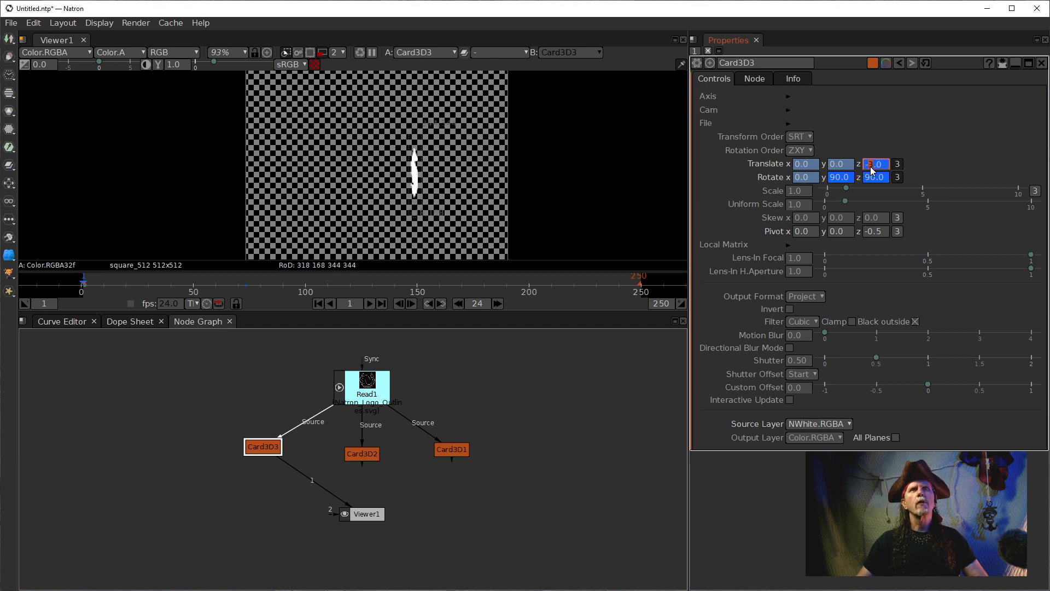
pyautogui.scroll(1, 873, 169)
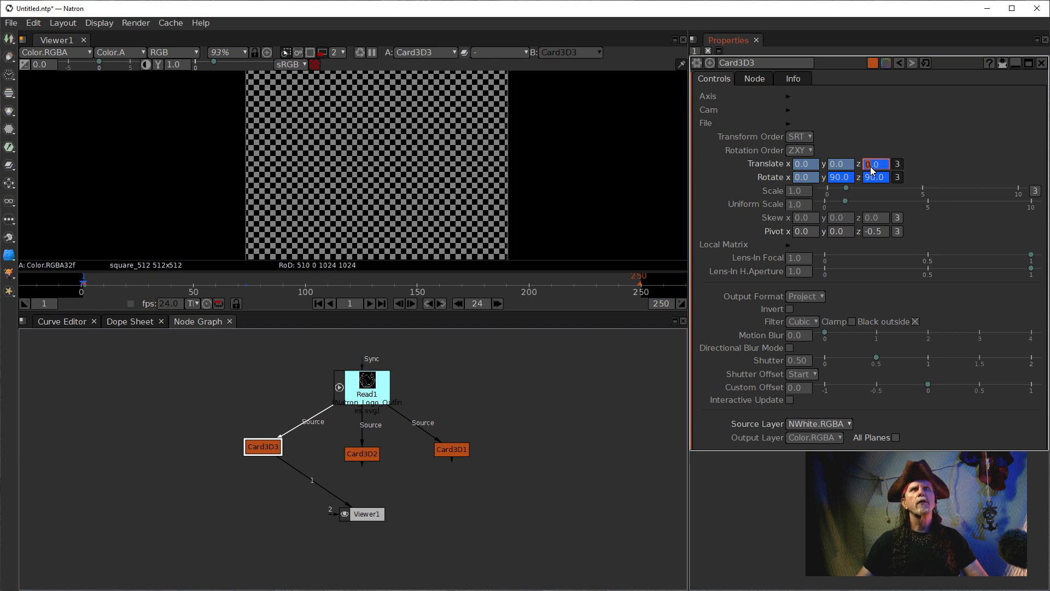
pyautogui.scroll(-1, 873, 170)
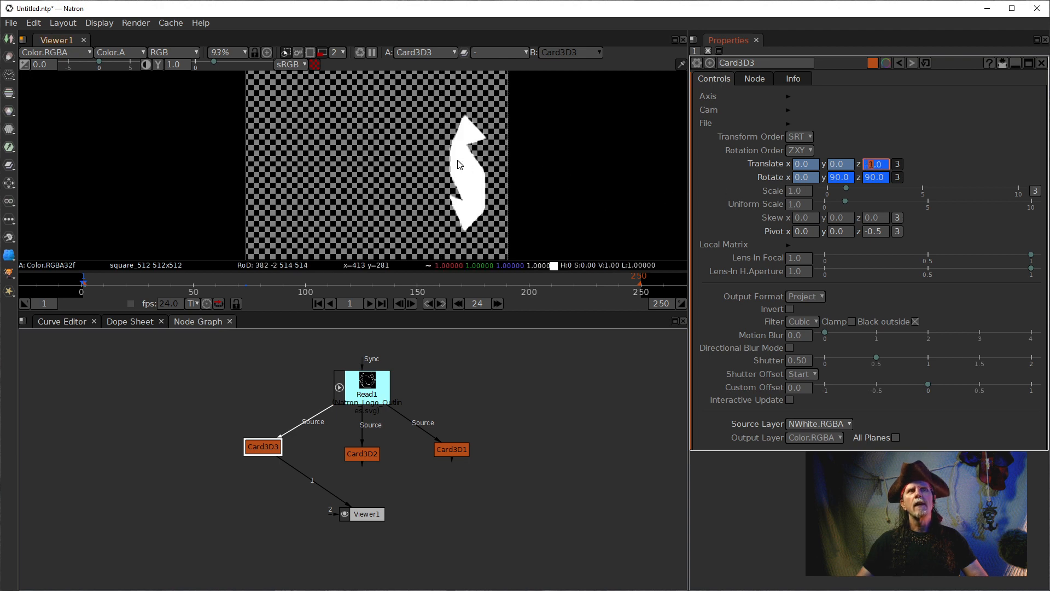
pyautogui.scroll(-1, 869, 170)
pyautogui.scroll(1, 870, 170)
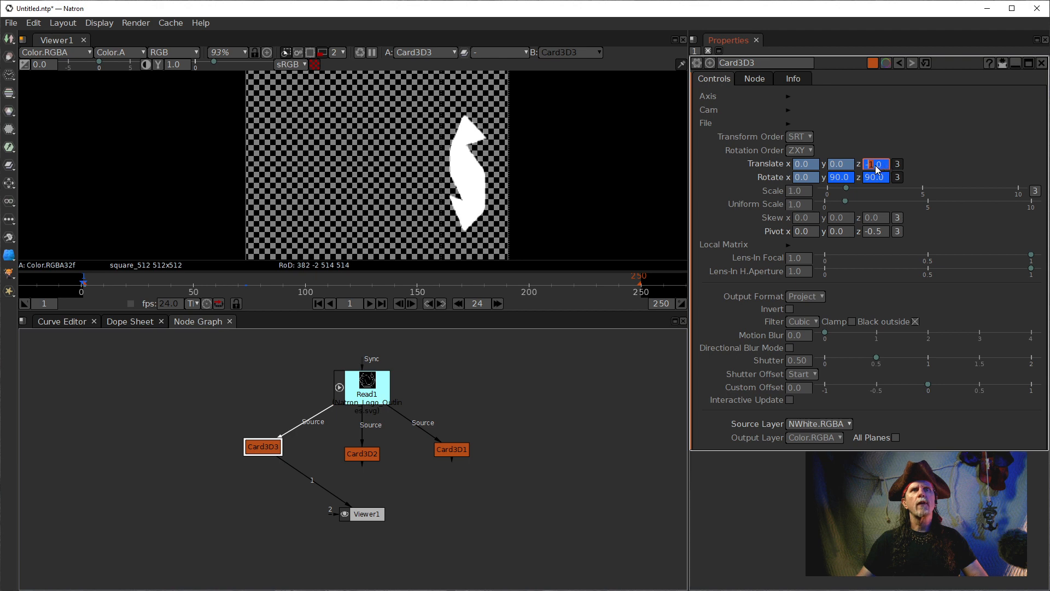
pyautogui.scroll(1, 875, 168)
pyautogui.scroll(-1, 876, 169)
pyautogui.scroll(1, 876, 168)
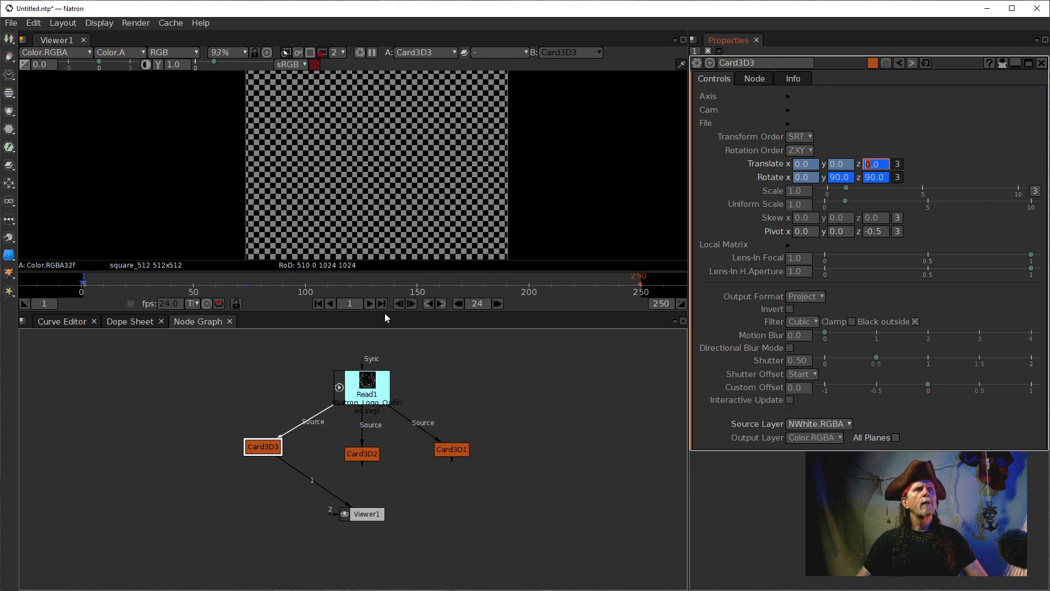
pyautogui.click(371, 305)
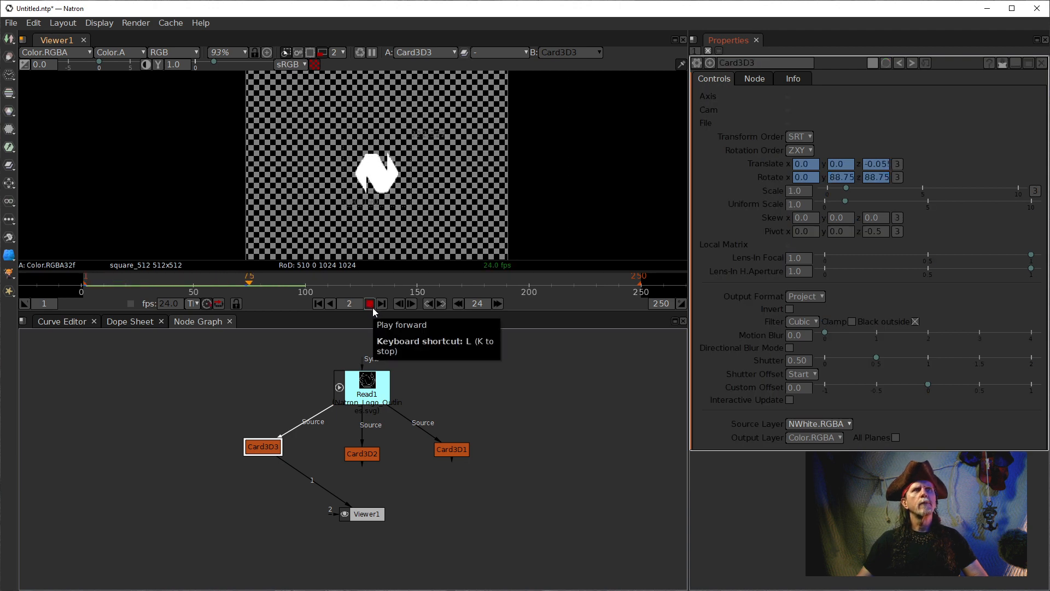
pyautogui.click(374, 308)
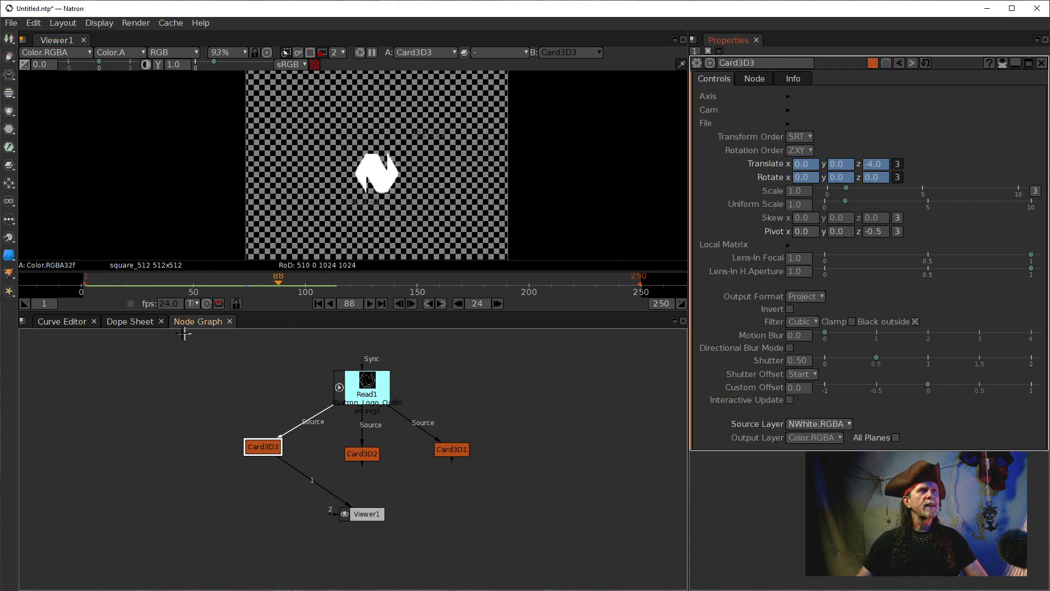
# Show Card3D3's animation curves in the Curve Editor, fitting the curves and the viewer image to their views.
pyautogui.click(141, 320)
pyautogui.click(76, 322)
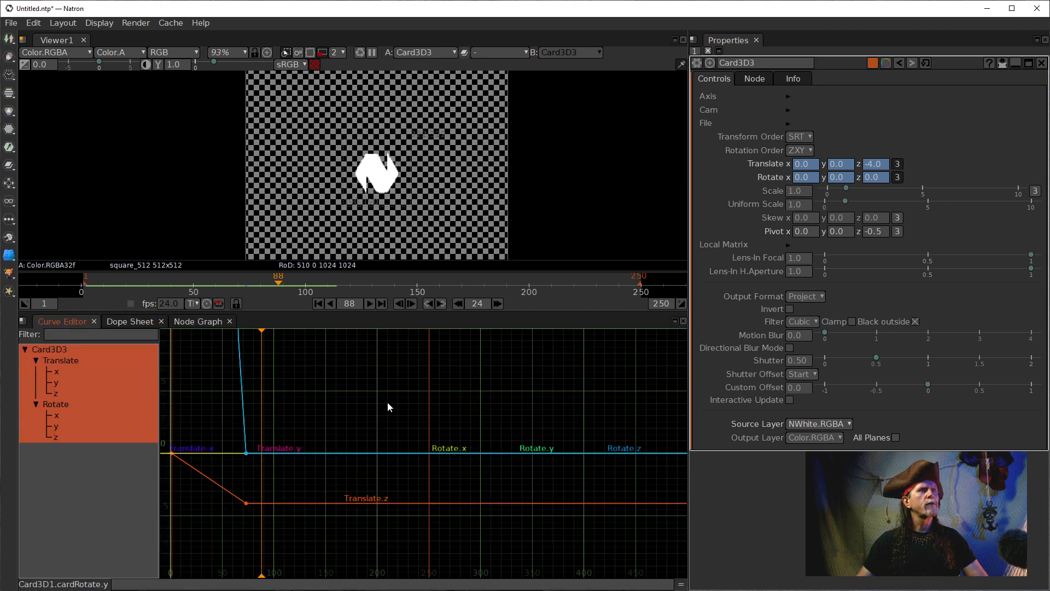
pyautogui.press('f')
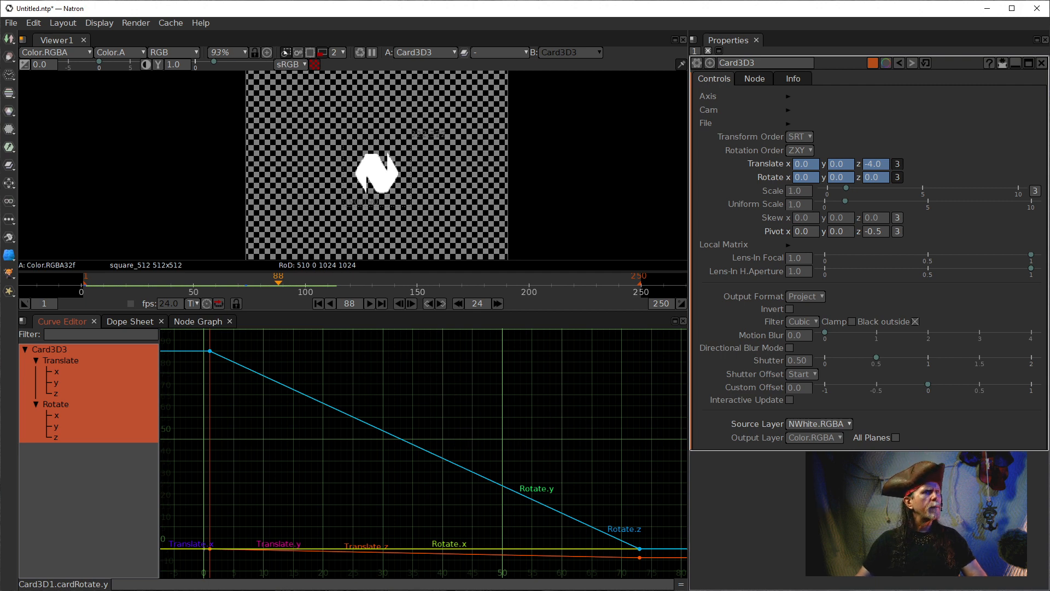
pyautogui.press('super')
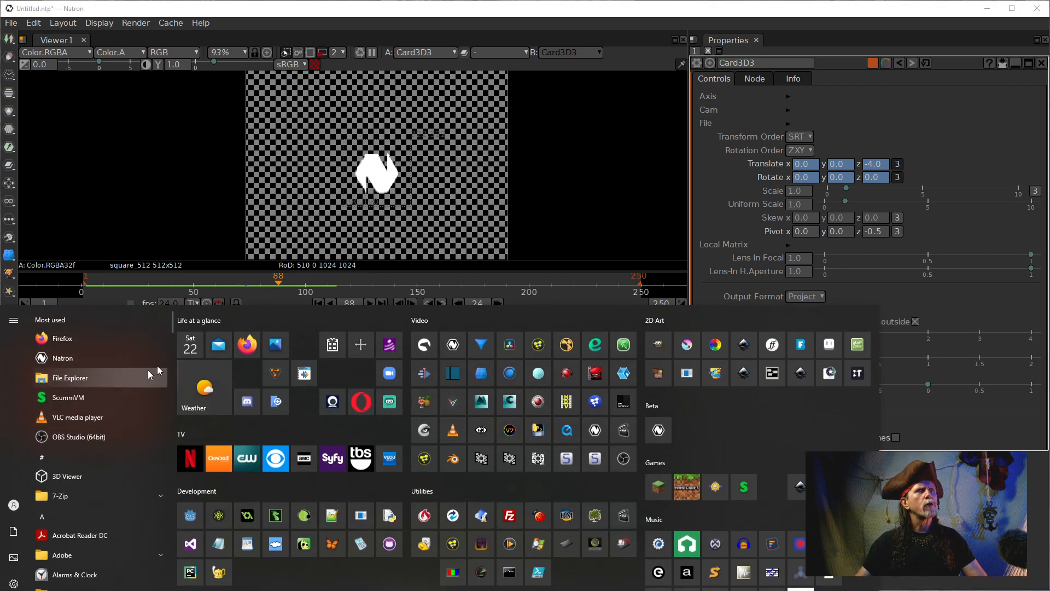
pyautogui.press('Escape')
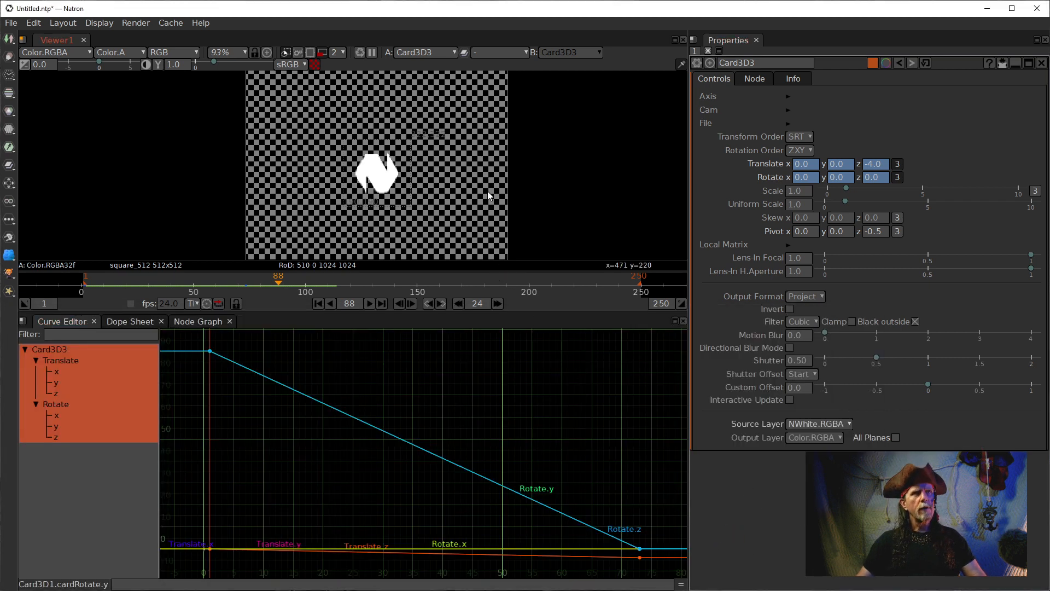
pyautogui.press('f')
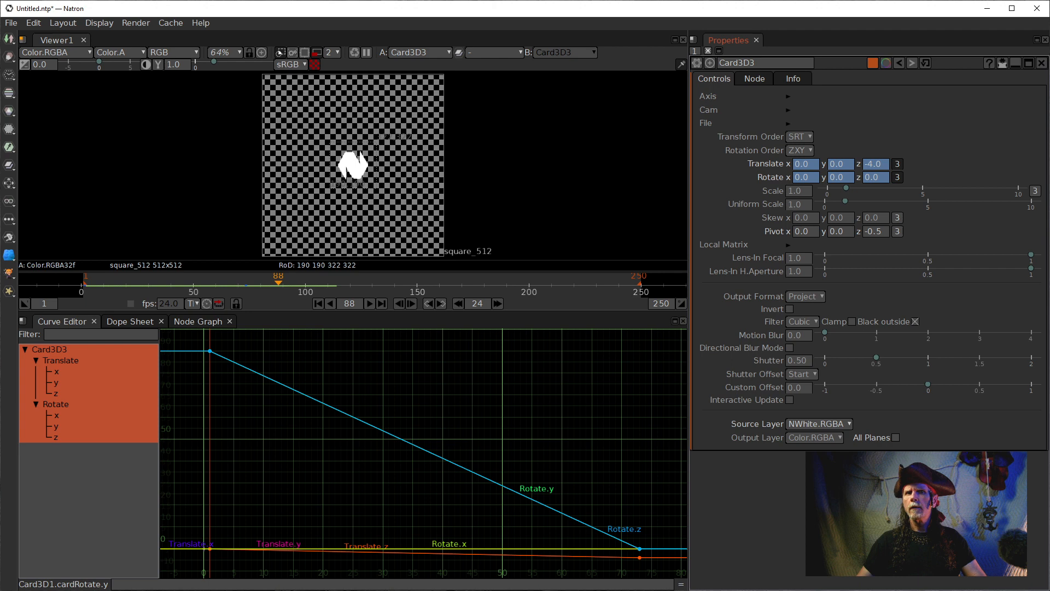
pyautogui.click(962, 590)
pyautogui.click(929, 589)
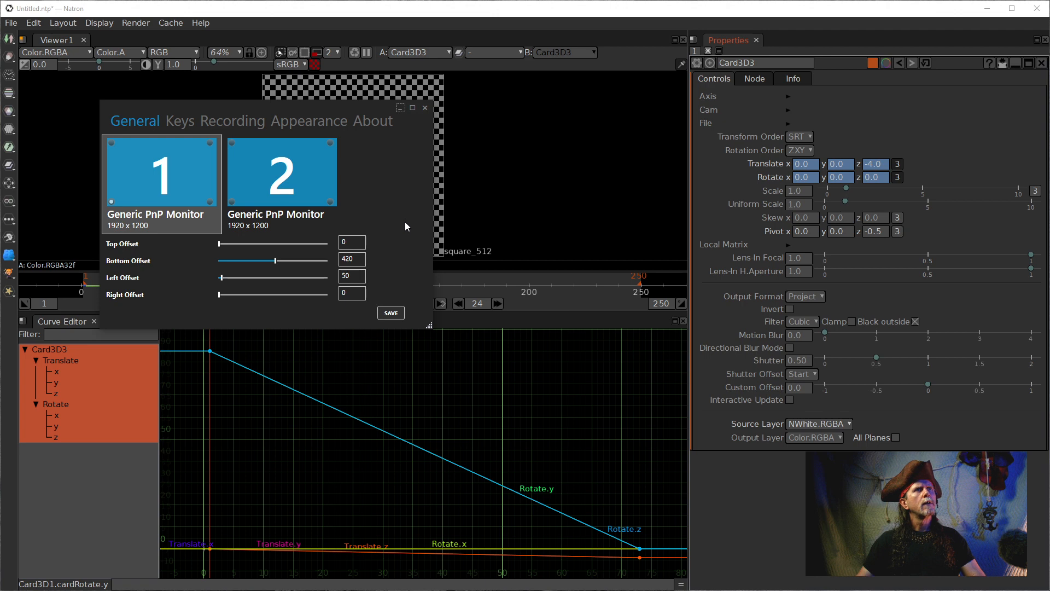
pyautogui.click(425, 108)
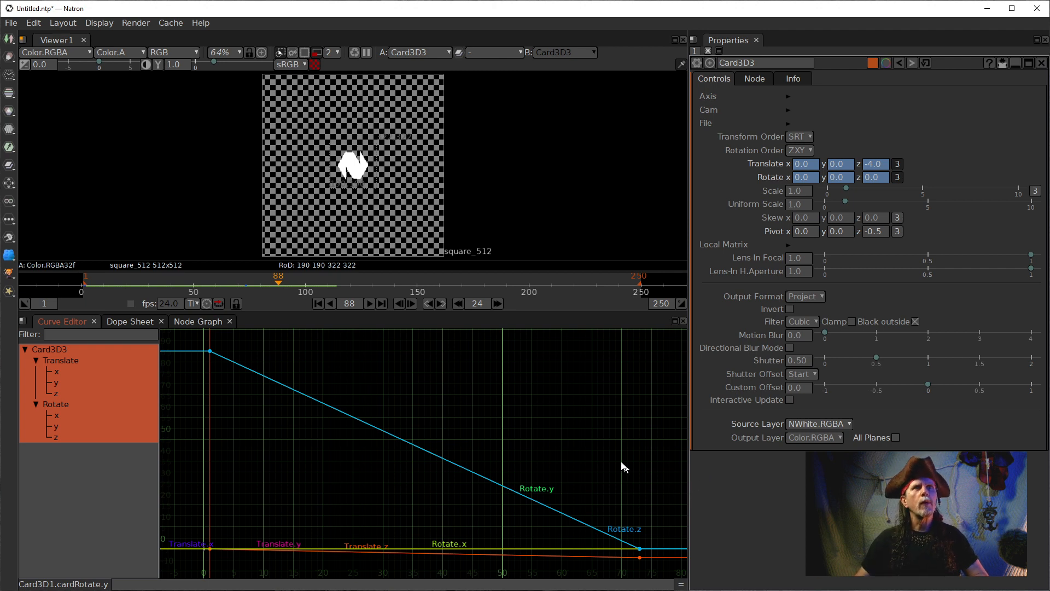
# Select Card3D3's final Translate and Rotate keyframes and apply Horizontal Interpolation to ease out the motion.
pyautogui.moveTo(624, 467); pyautogui.dragTo(651, 563)
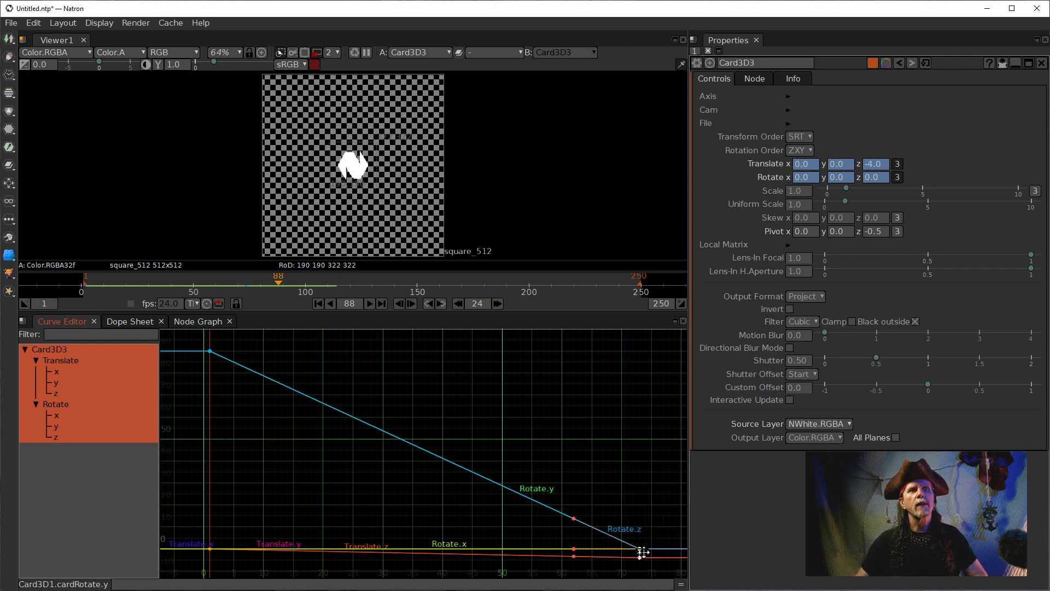
pyautogui.moveTo(572, 425); pyautogui.dragTo(667, 585)
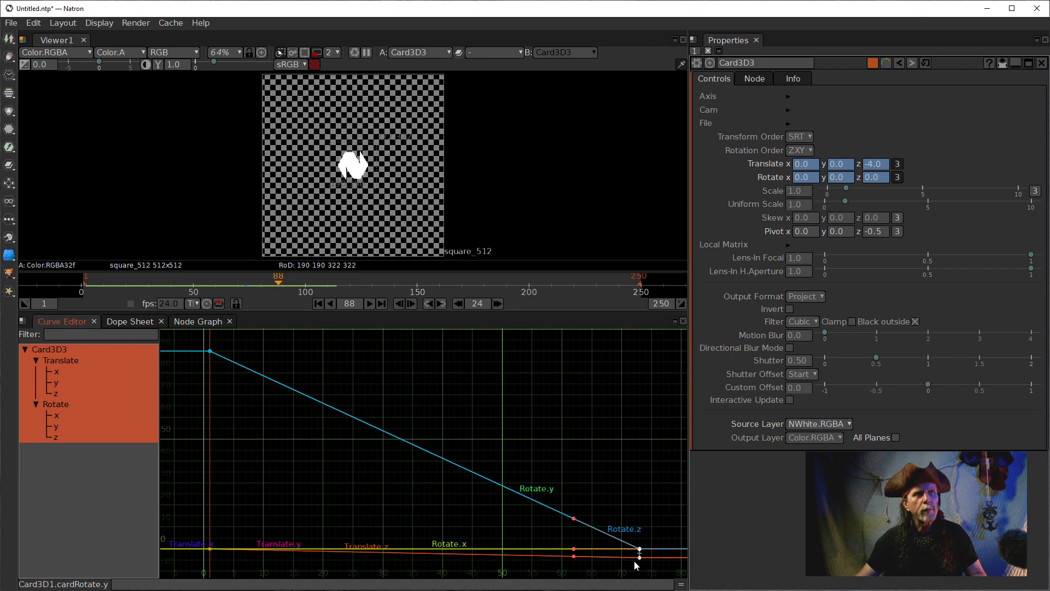
pyautogui.moveTo(612, 476); pyautogui.dragTo(665, 586)
pyautogui.click(521, 395)
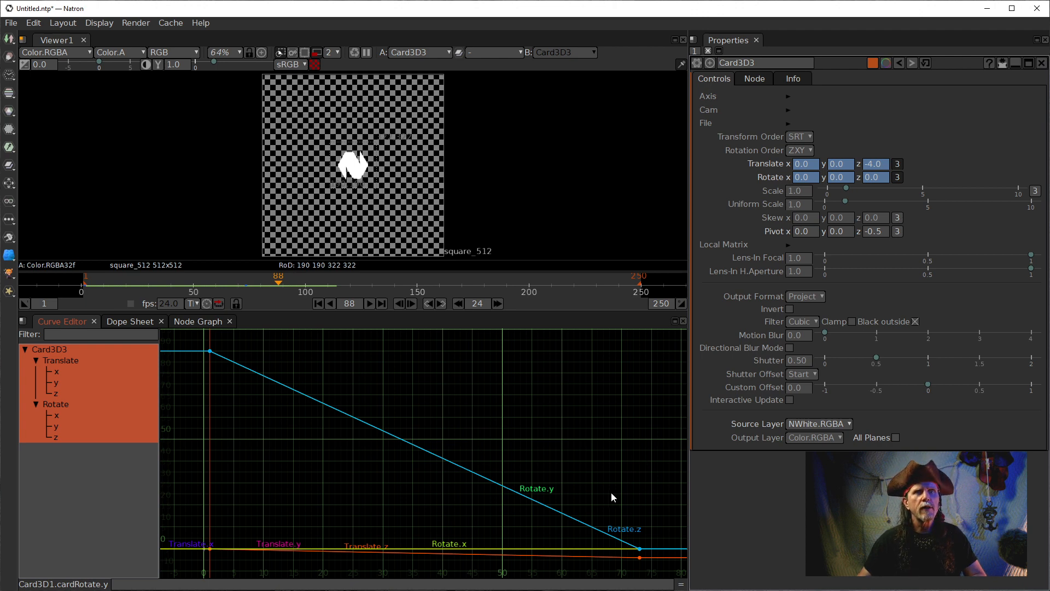
pyautogui.moveTo(613, 486); pyautogui.dragTo(651, 574)
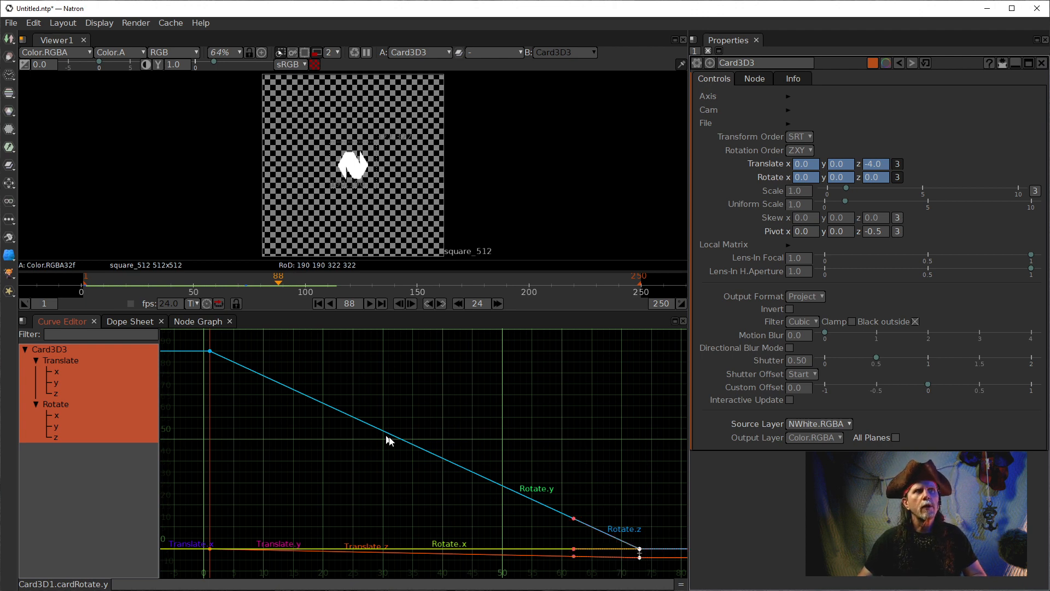
pyautogui.moveTo(611, 510); pyautogui.dragTo(659, 580)
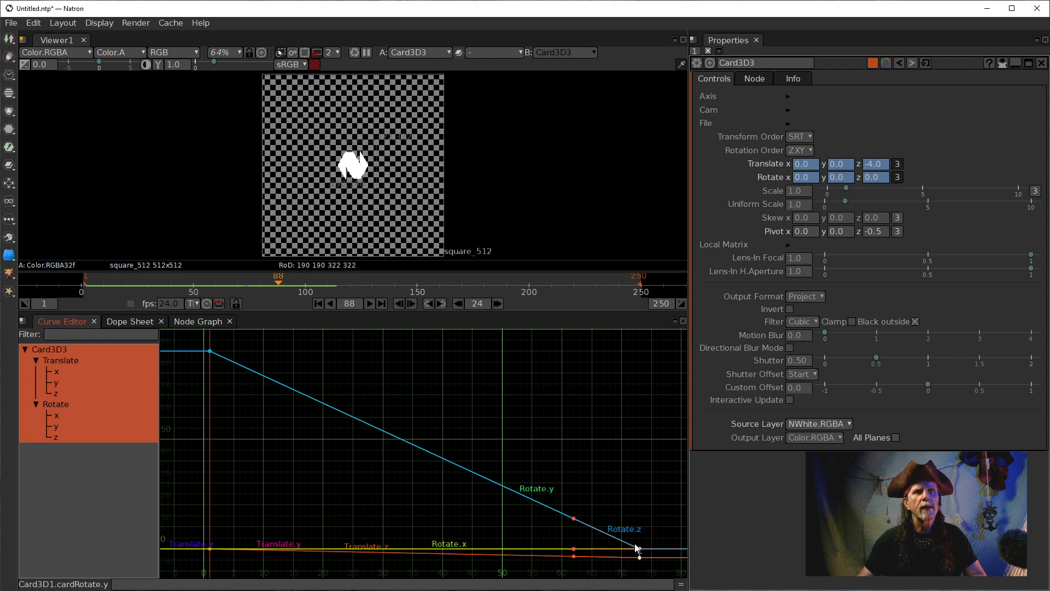
pyautogui.rightClick(635, 542)
pyautogui.moveTo(648, 569)
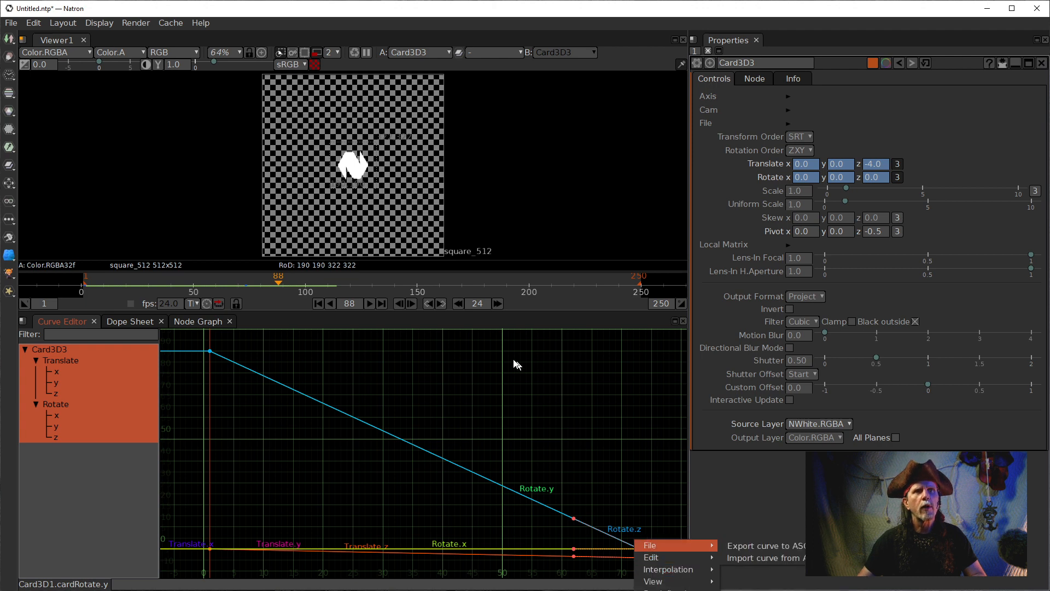
pyautogui.rightClick(440, 345)
pyautogui.moveTo(483, 378)
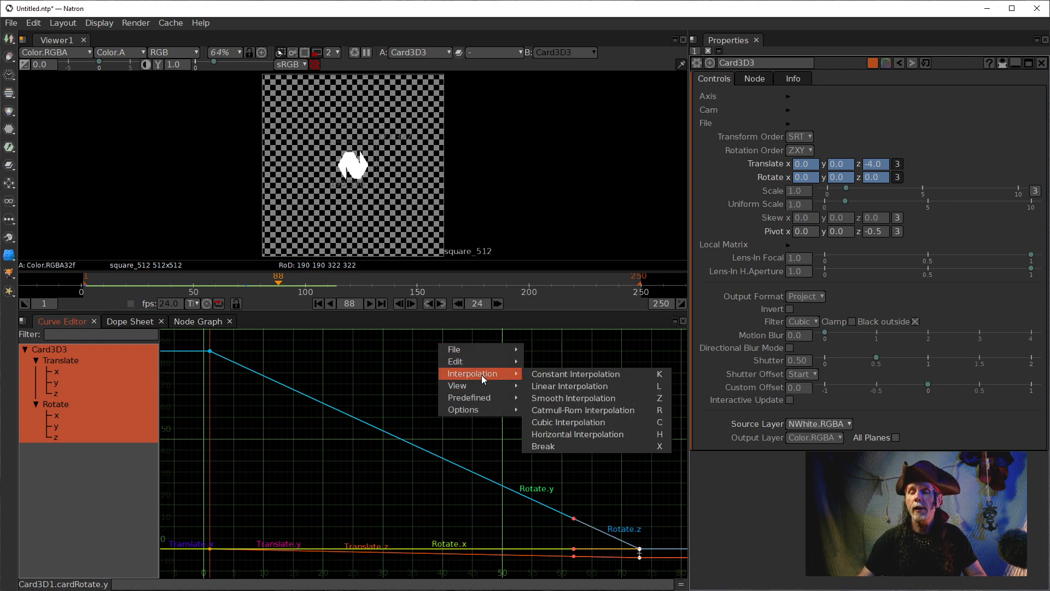
pyautogui.click(572, 431)
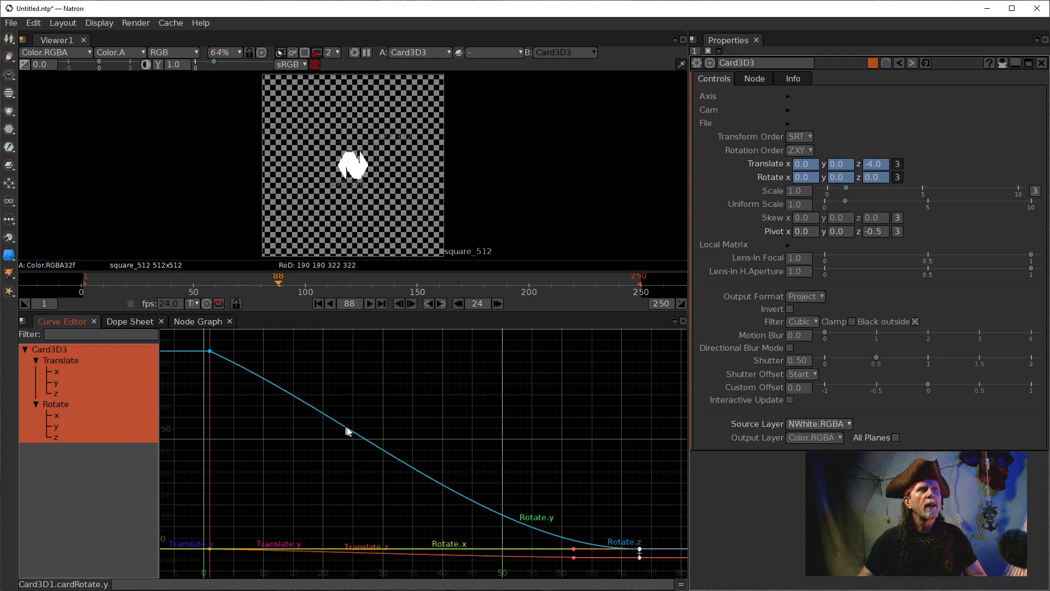
# Return to the Node Graph, play the eased animation from frame 1 and stop it.
pyautogui.click(202, 324)
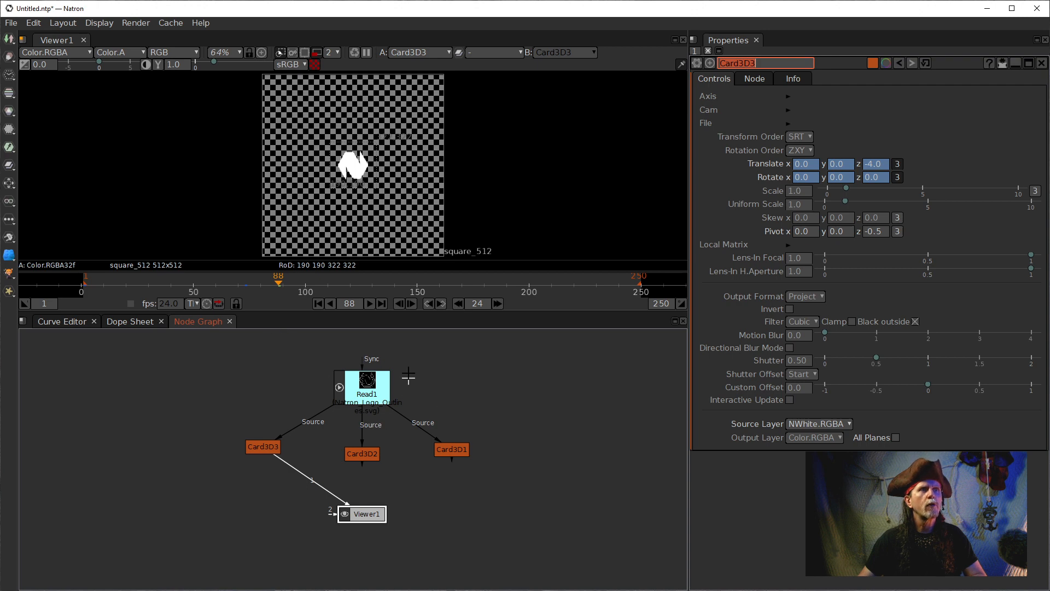
pyautogui.click(318, 304)
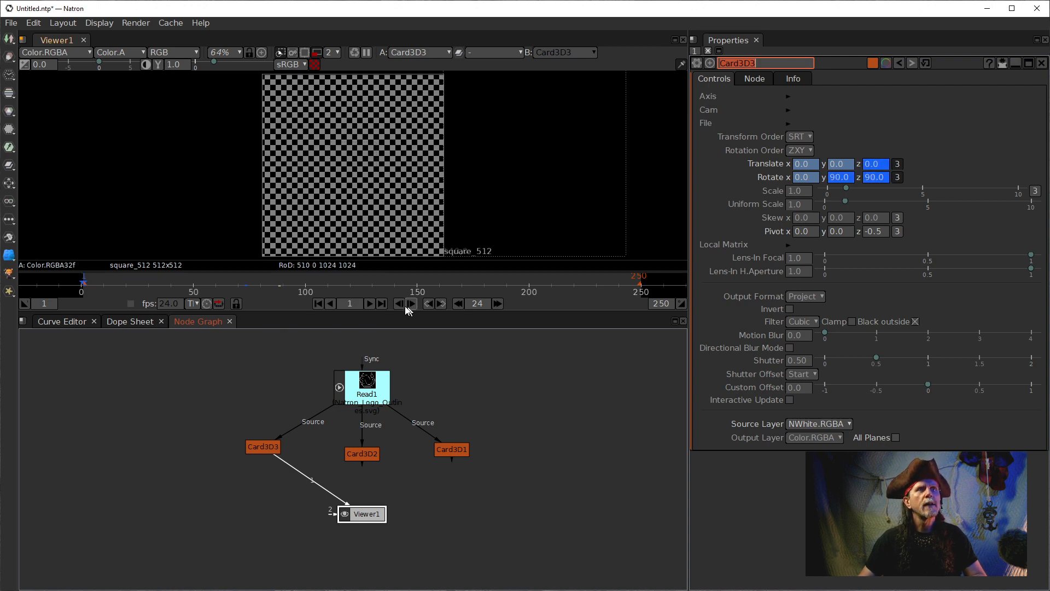
pyautogui.click(409, 304)
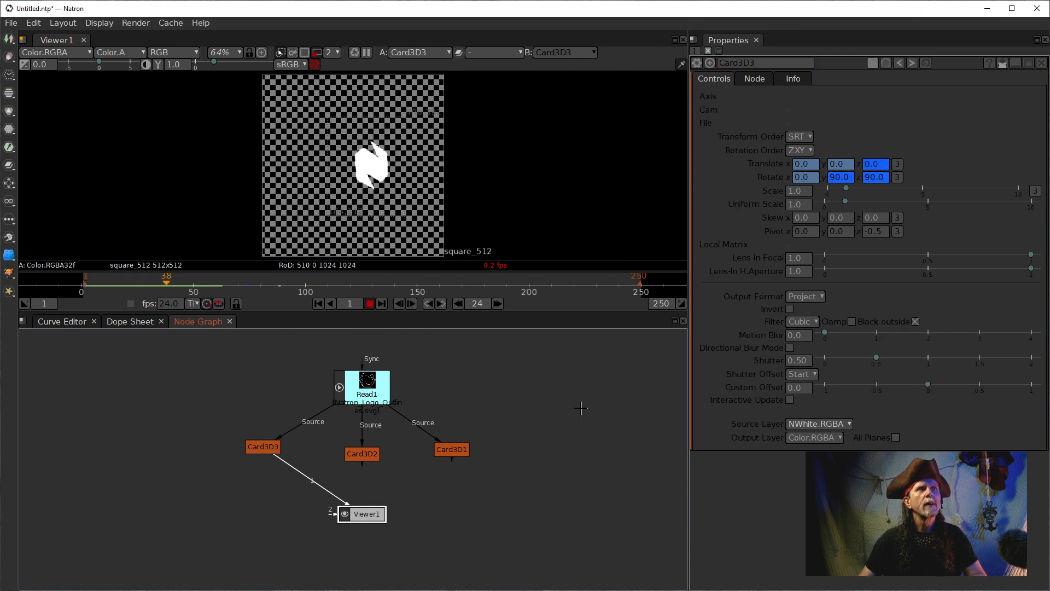
pyautogui.click(370, 303)
# Move the Viewer1 node lower in the Node Graph to make room below the cards, and select Card3D1.
pyautogui.moveTo(363, 517); pyautogui.dragTo(363, 563)
pyautogui.click(449, 451)
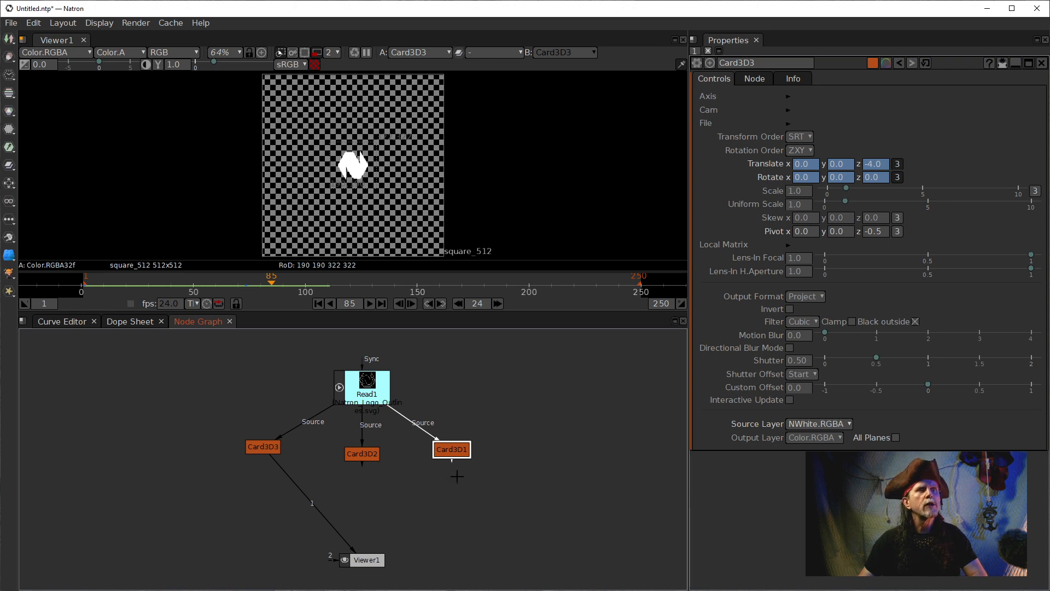
# Add a Merge node below the cards and connect its A input to Card3D1.
pyautogui.press('m')
pyautogui.moveTo(460, 479); pyautogui.dragTo(400, 526)
pyautogui.moveTo(422, 484); pyautogui.dragTo(520, 490)
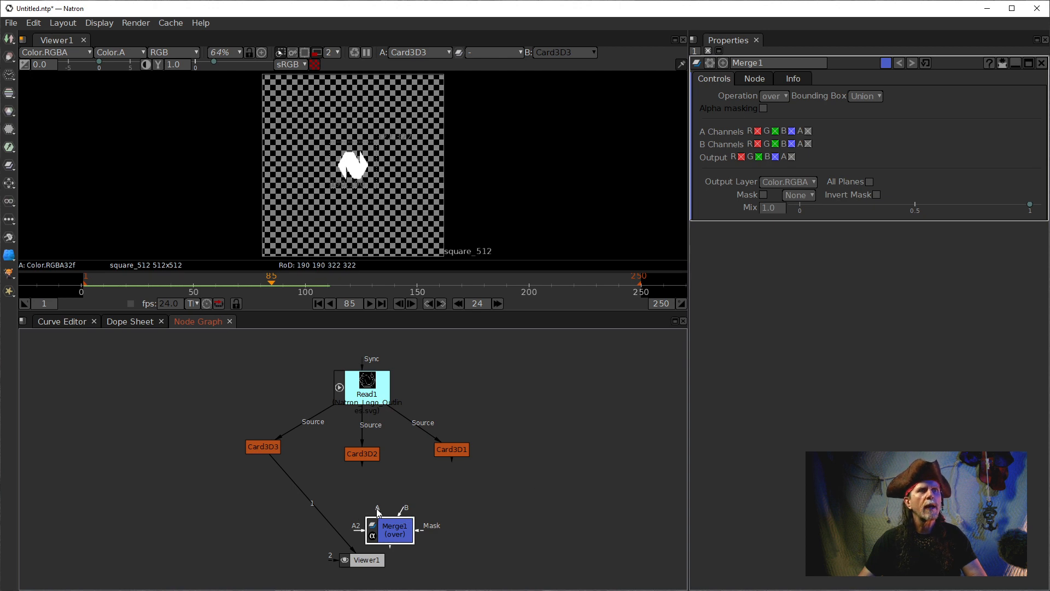
pyautogui.moveTo(377, 512); pyautogui.dragTo(445, 450)
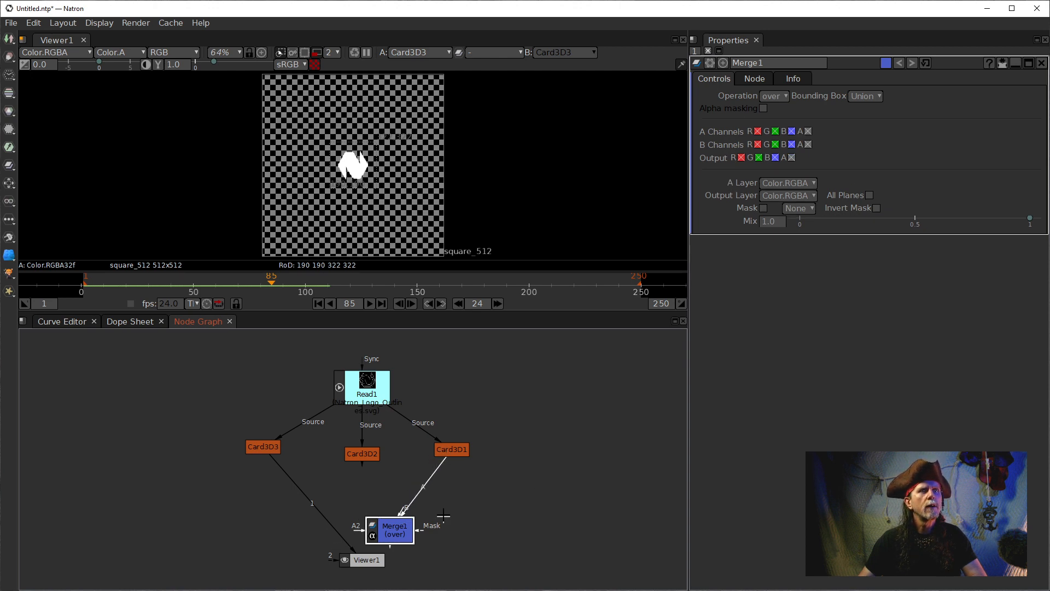
pyautogui.moveTo(416, 530)
pyautogui.mouseDown()
pyautogui.moveTo(436, 515)
pyautogui.moveTo(425, 523)
pyautogui.mouseUp()
pyautogui.click(454, 450)
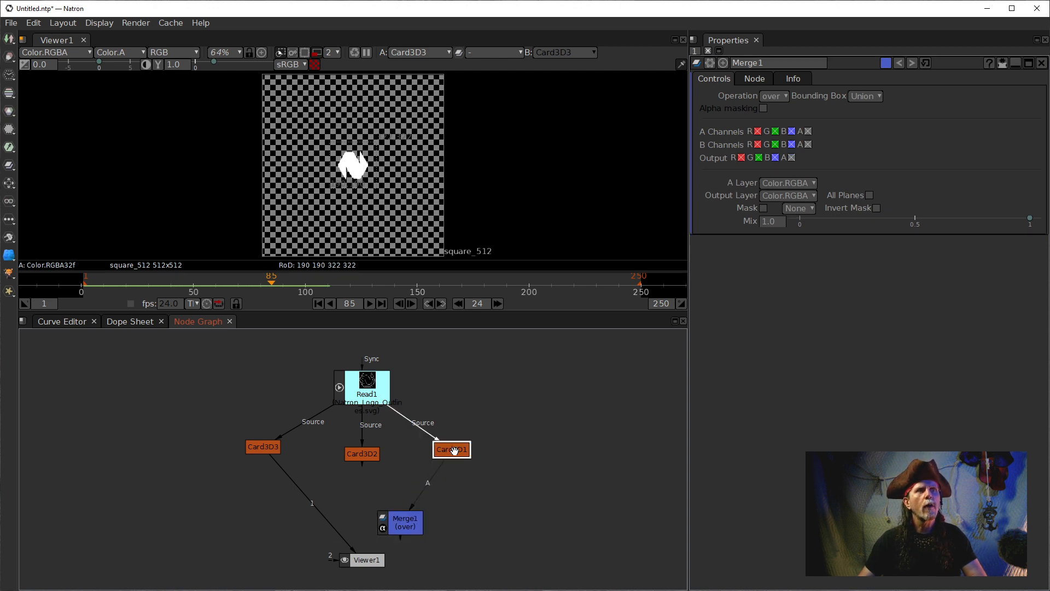
pyautogui.click(405, 533)
pyautogui.click(452, 450)
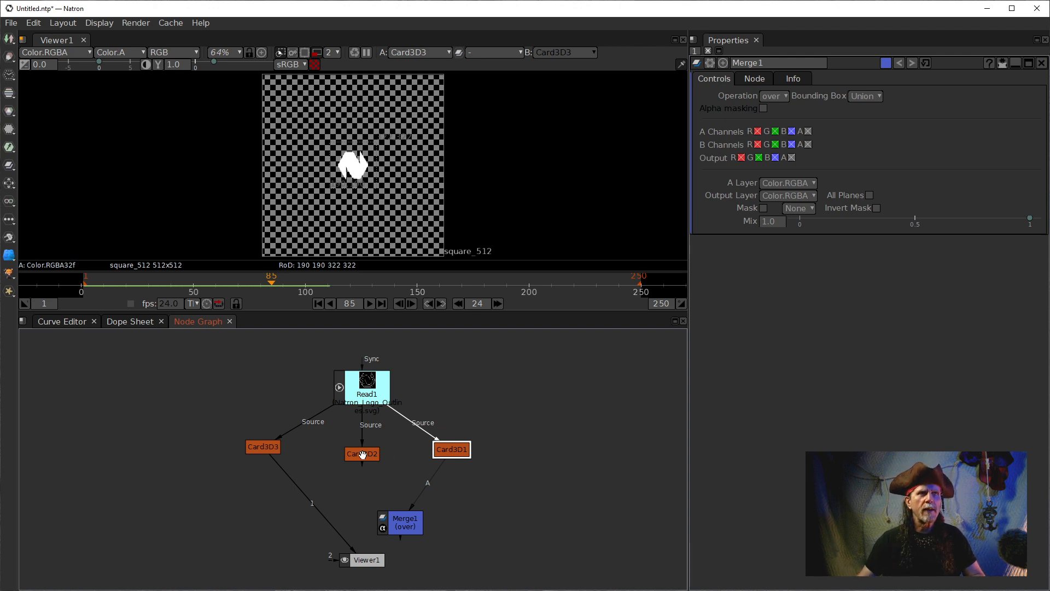
# Line up Card3D2 with the other cards and show Card3D1's output in the viewer.
pyautogui.moveTo(359, 457); pyautogui.dragTo(359, 448)
pyautogui.click(446, 439)
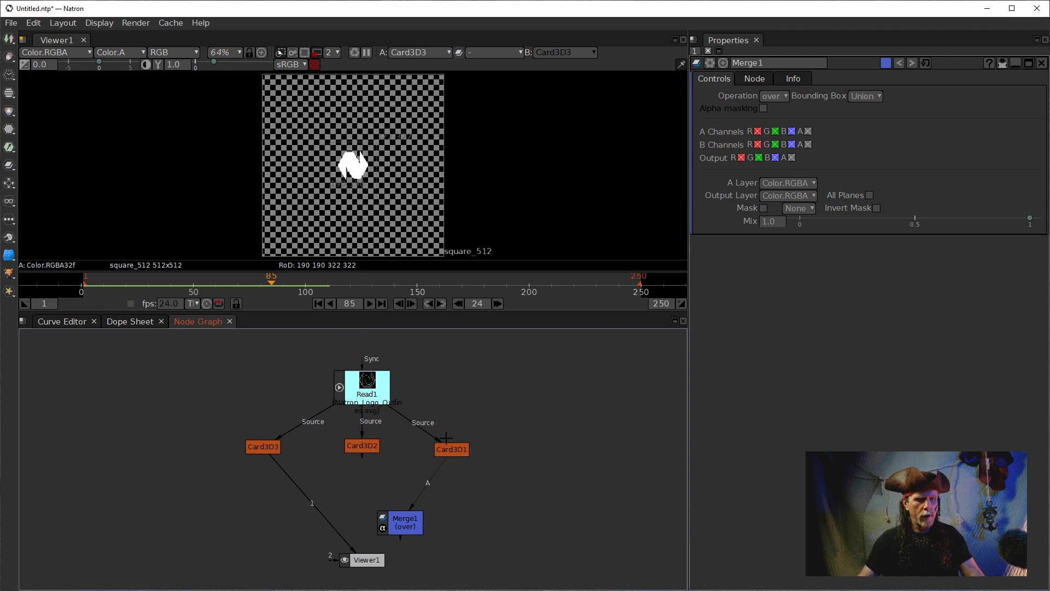
pyautogui.moveTo(443, 445); pyautogui.dragTo(367, 388)
pyautogui.press('1')
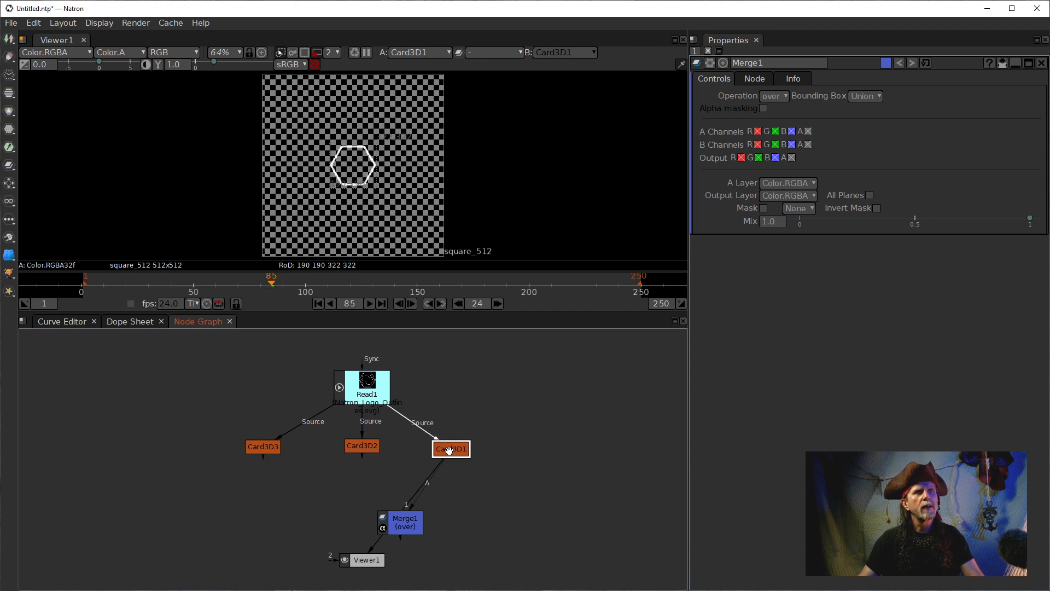
pyautogui.click(450, 140)
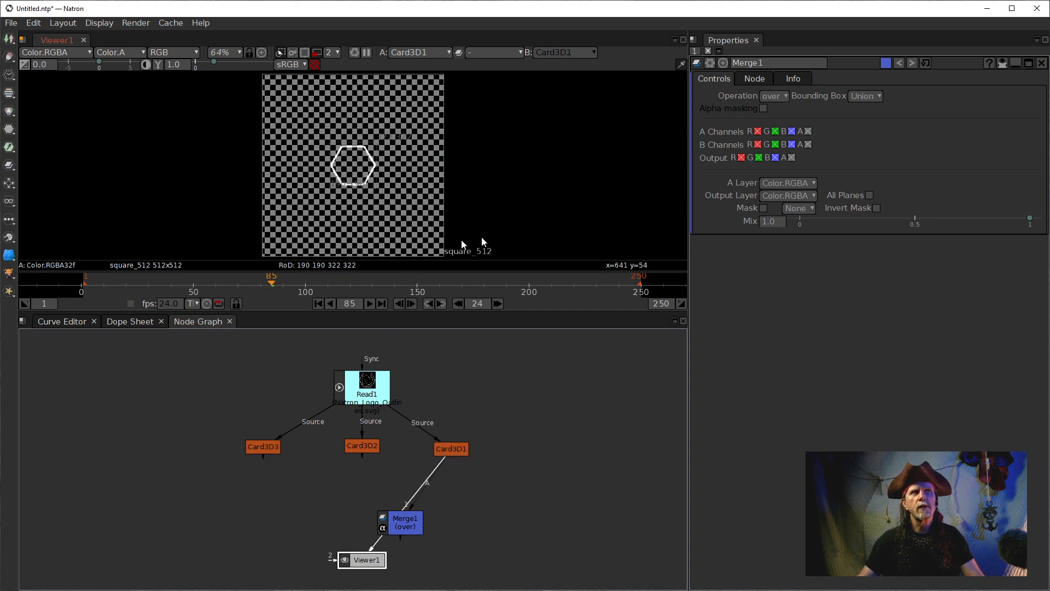
# Clone Card3D1, place the clone between Card3D2 and Card3D1, and connect its Source input to Read1.
pyautogui.click(453, 451)
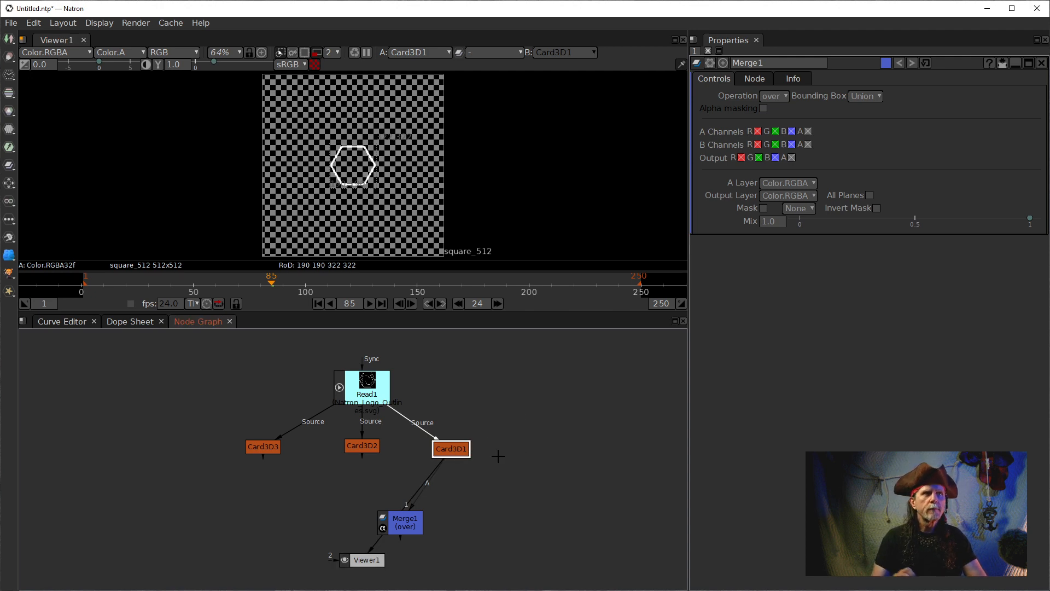
pyautogui.hotkey('alt', 'k')
pyautogui.moveTo(345, 422)
pyautogui.mouseDown()
pyautogui.moveTo(410, 447)
pyautogui.moveTo(373, 398)
pyautogui.mouseUp()
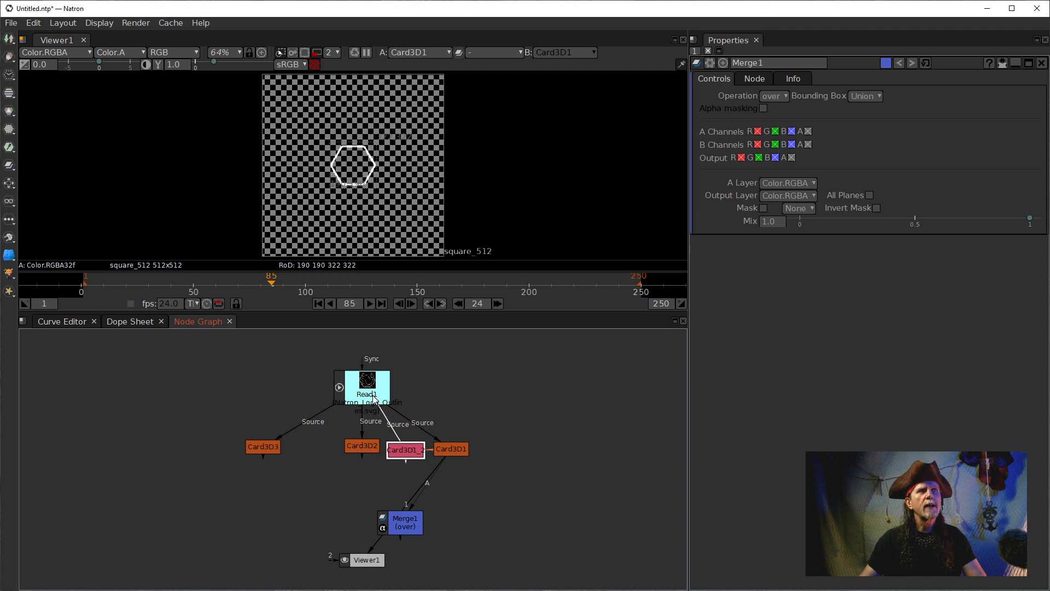
# Set the source layer of the Card3D1 clone to OutterHexBlack.RGBA.
pyautogui.doubleClick(402, 450)
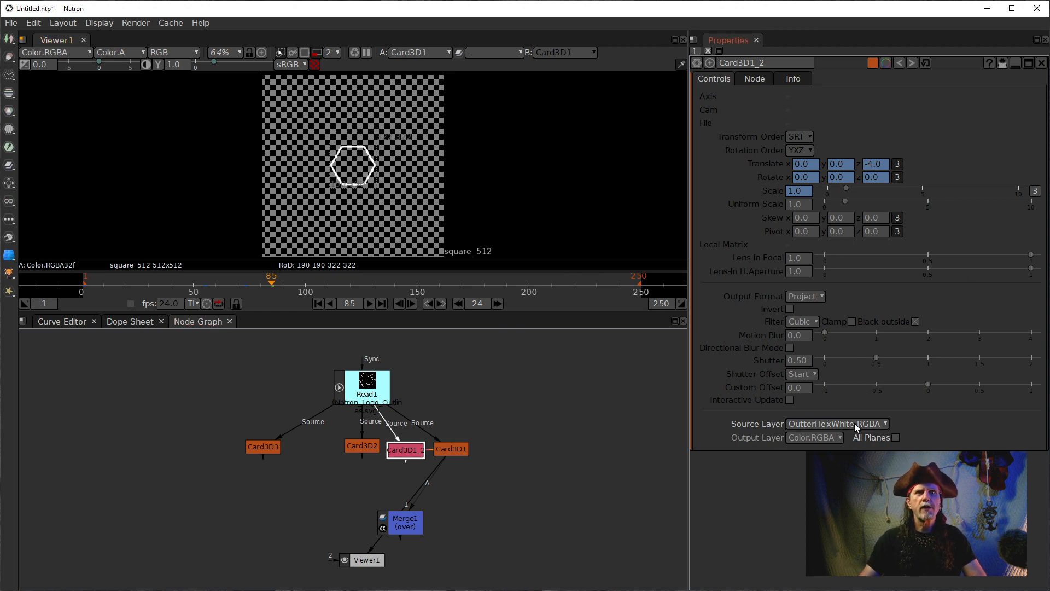
pyautogui.click(826, 424)
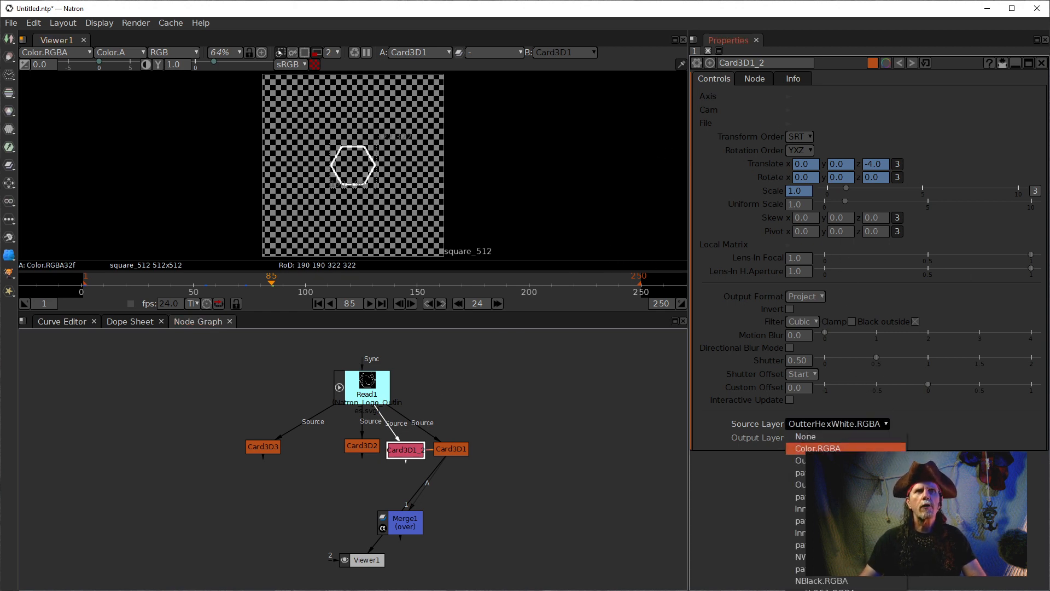
pyautogui.click(820, 484)
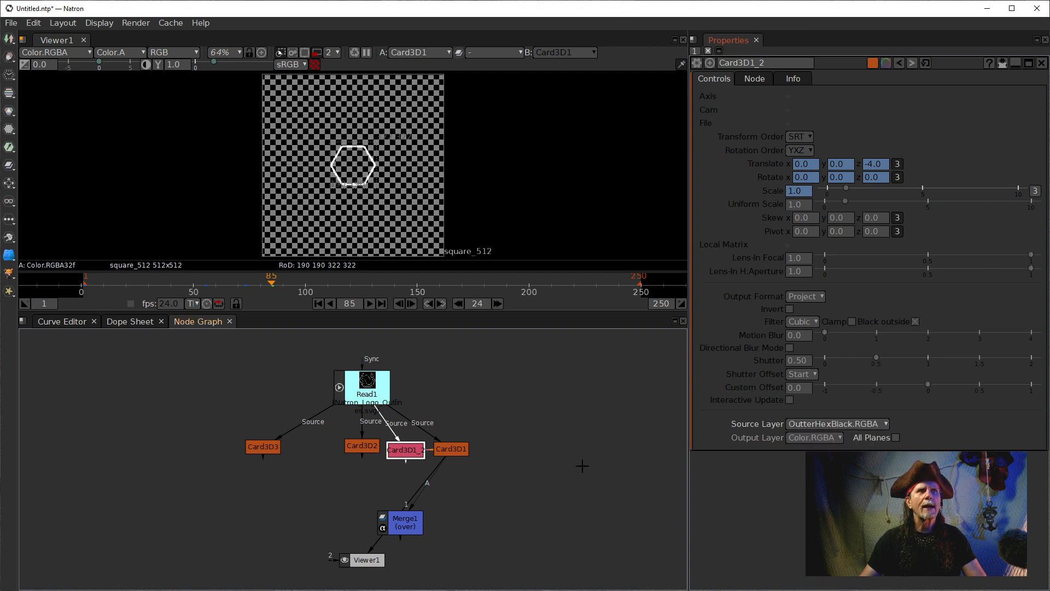
# Connect Merge1's A2 input to the Card3D1 clone and place the clone close beside Card3D1.
pyautogui.click(394, 525)
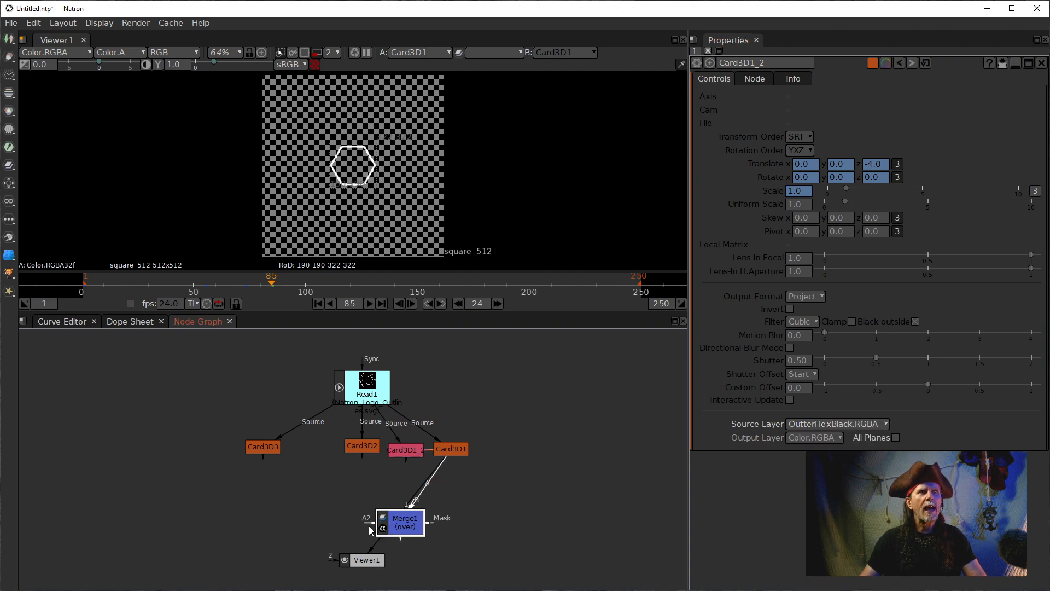
pyautogui.moveTo(369, 526); pyautogui.dragTo(412, 449)
pyautogui.click(417, 449)
pyautogui.click(361, 447)
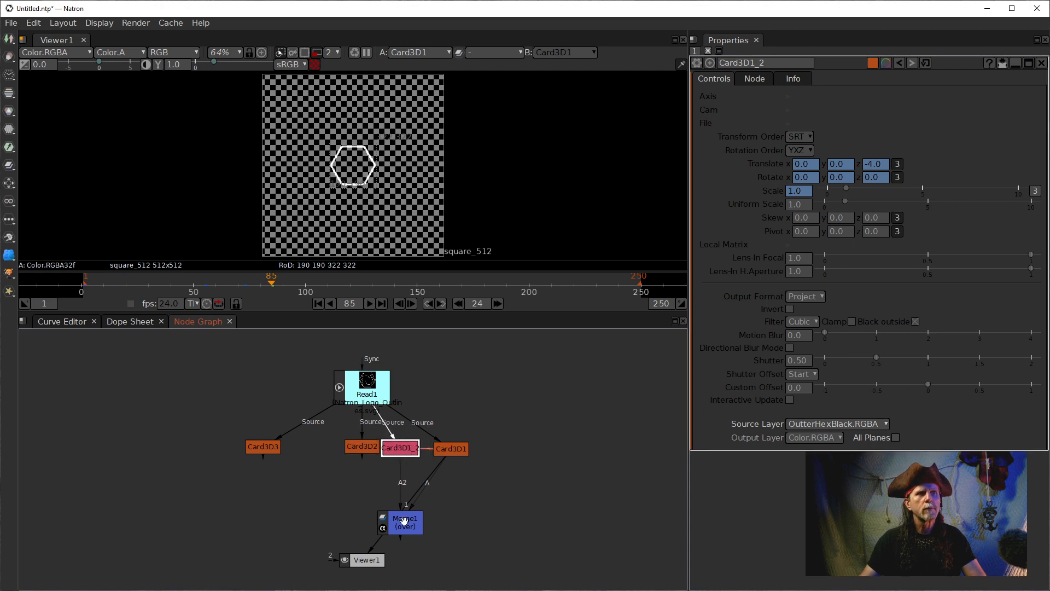
pyautogui.moveTo(404, 520); pyautogui.dragTo(429, 523)
pyautogui.click(409, 449)
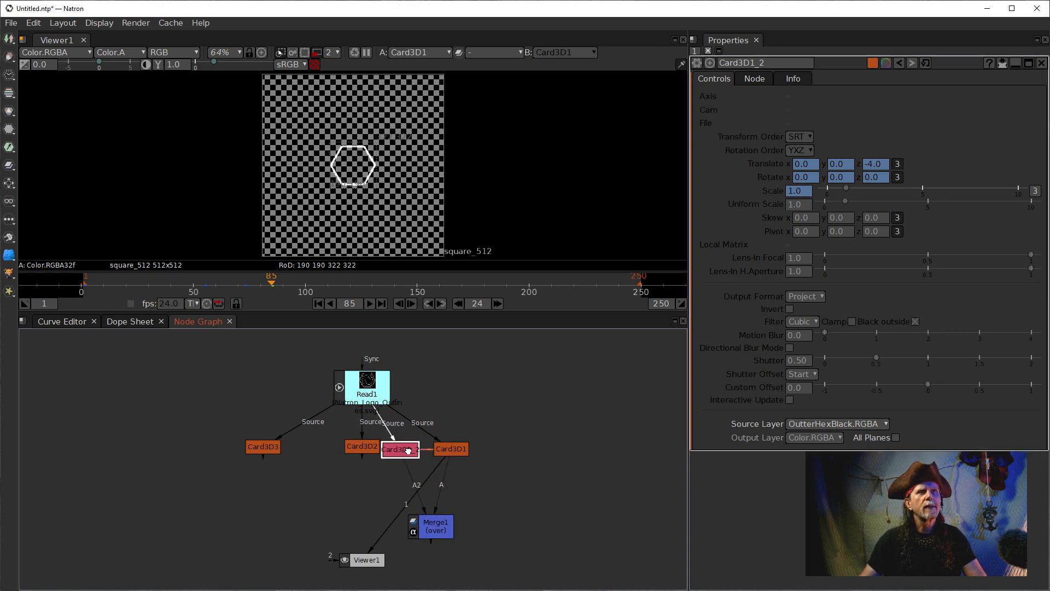
pyautogui.moveTo(408, 450); pyautogui.dragTo(409, 449)
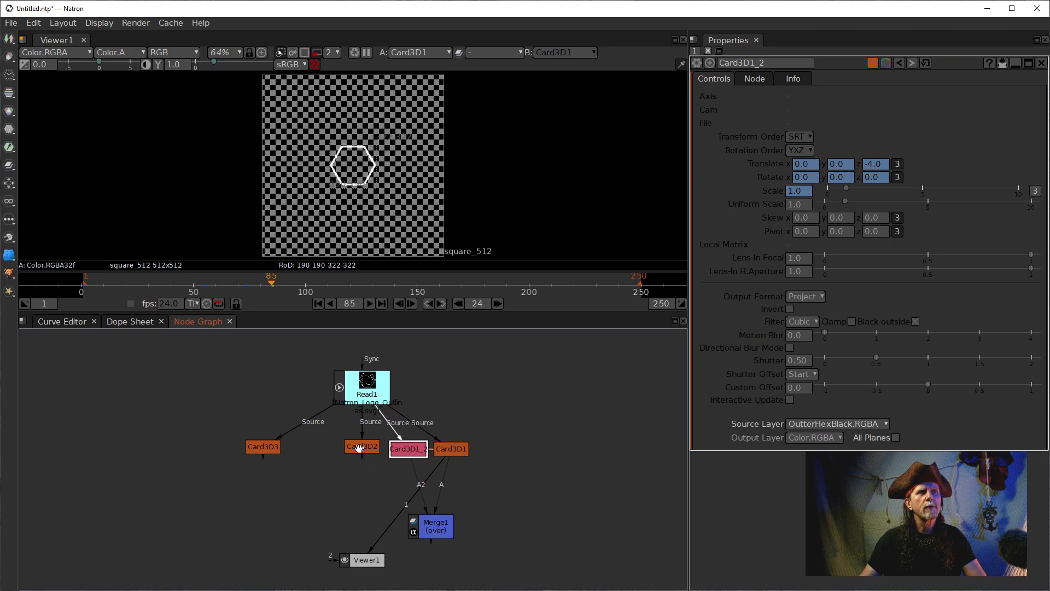
# Level Card3D2 with the neighbouring cards and show Merge1's output in the viewer.
pyautogui.click(359, 449)
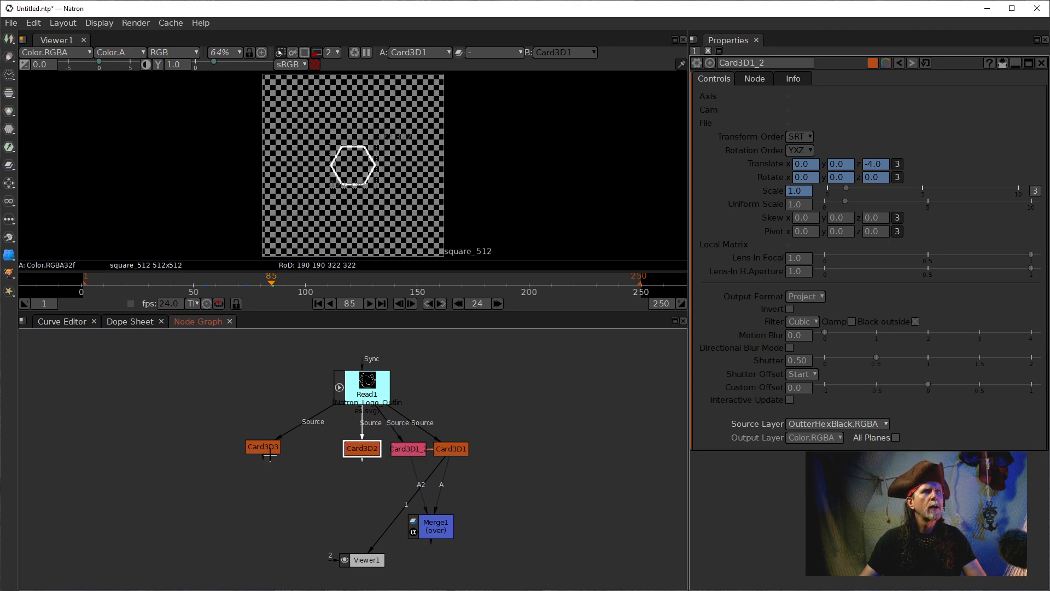
pyautogui.click(268, 448)
pyautogui.click(365, 452)
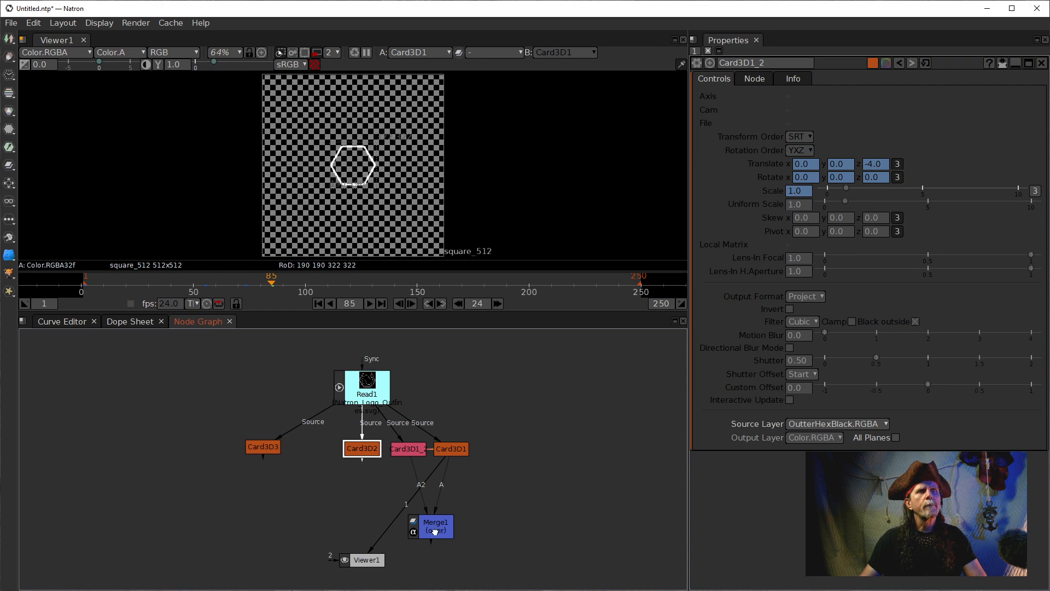
pyautogui.moveTo(435, 532); pyautogui.dragTo(396, 524)
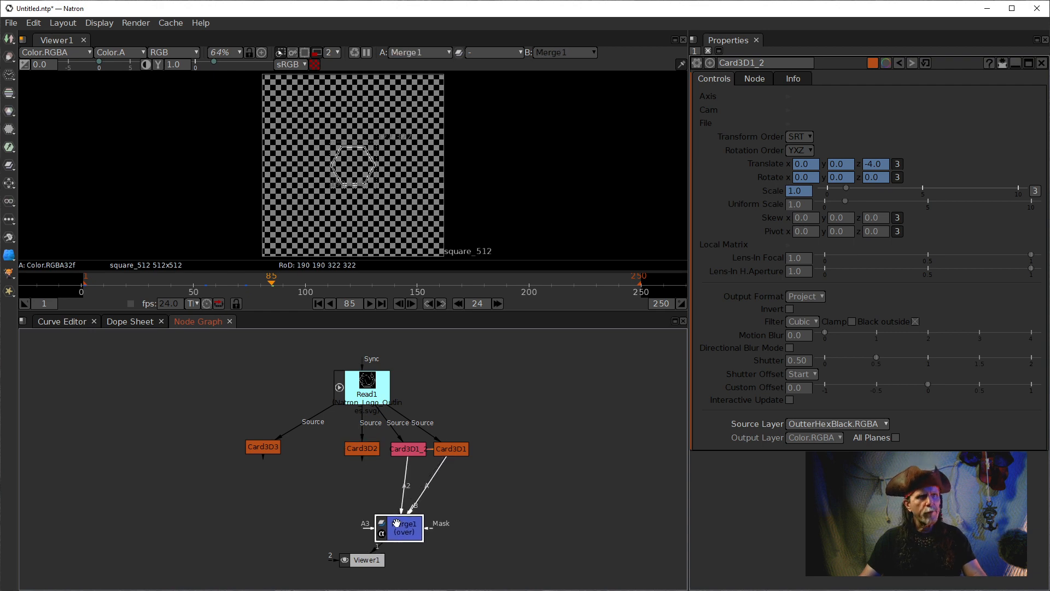
pyautogui.scroll(8, 376, 176)
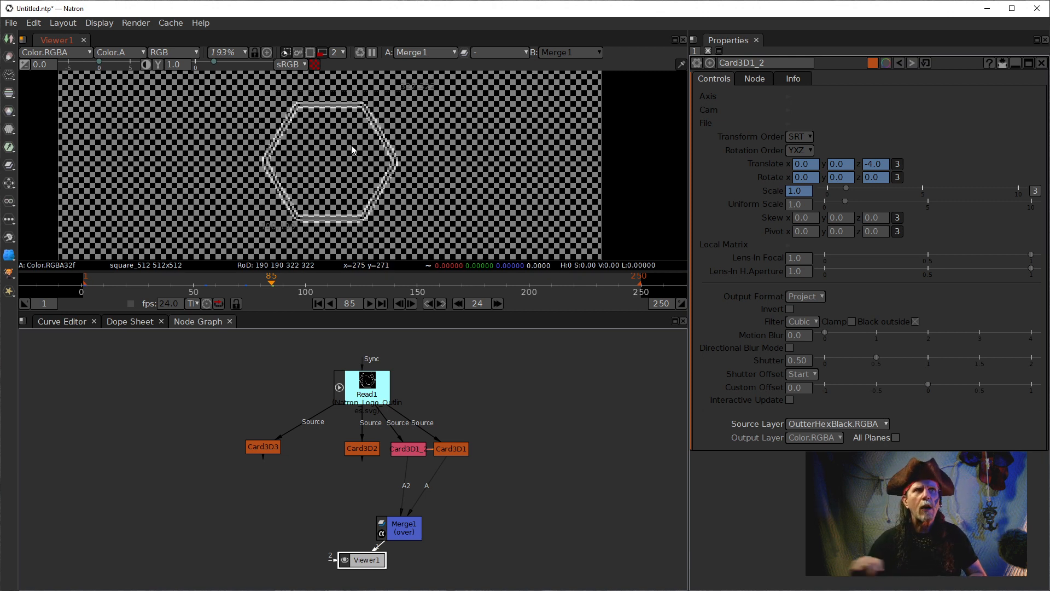
# Connect Merge1's A3 input to Card3D2.
pyautogui.click(404, 528)
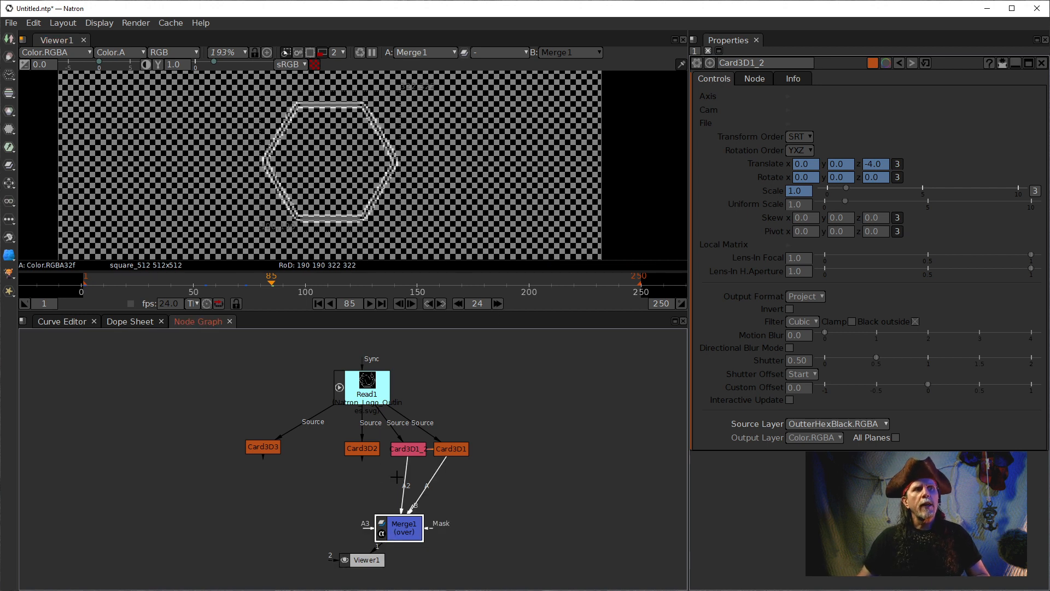
pyautogui.click(363, 453)
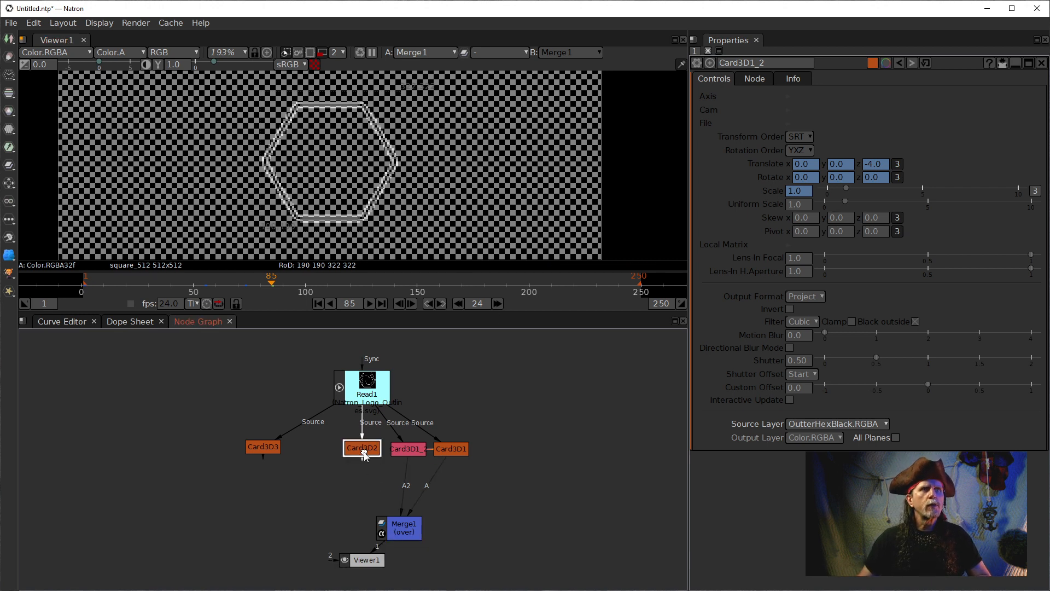
pyautogui.click(402, 536)
pyautogui.moveTo(374, 525); pyautogui.dragTo(356, 448)
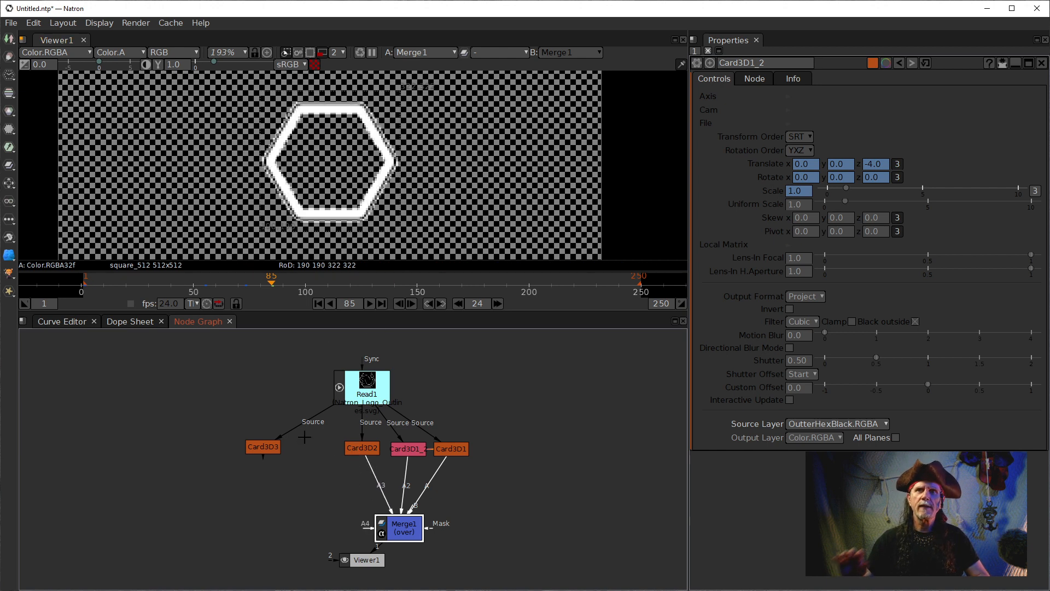
# Clone Card3D2, connect the clone's Source input to Read1, and place it between Card3D3 and Card3D2.
pyautogui.click(365, 447)
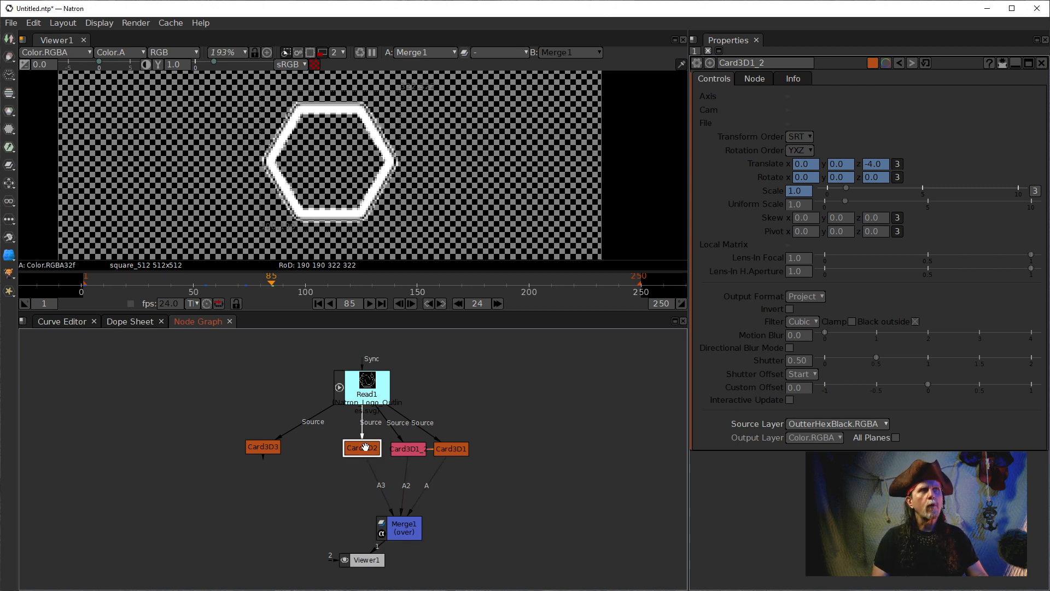
pyautogui.hotkey('alt', 'shift', 'c')
pyautogui.moveTo(197, 408)
pyautogui.mouseDown()
pyautogui.moveTo(279, 460)
pyautogui.moveTo(371, 398)
pyautogui.mouseUp()
pyautogui.moveTo(303, 459)
pyautogui.mouseDown()
pyautogui.moveTo(333, 444)
pyautogui.moveTo(315, 452)
pyautogui.mouseUp()
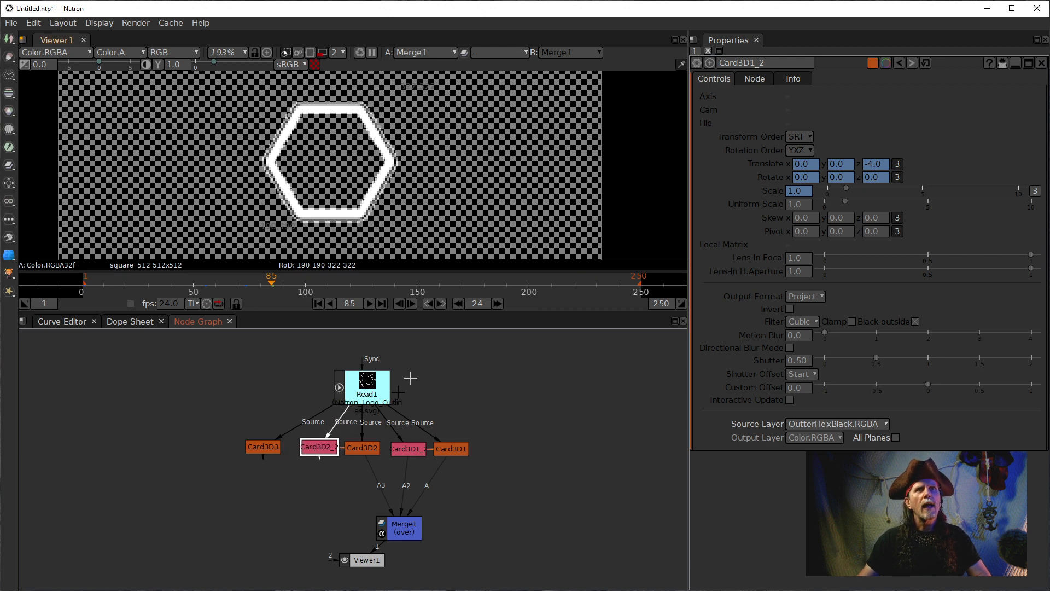
# Set the Card3D2 clone's source layer to InnerHexBlack.RGBA and connect Merge1's A4 input to it.
pyautogui.click(317, 448)
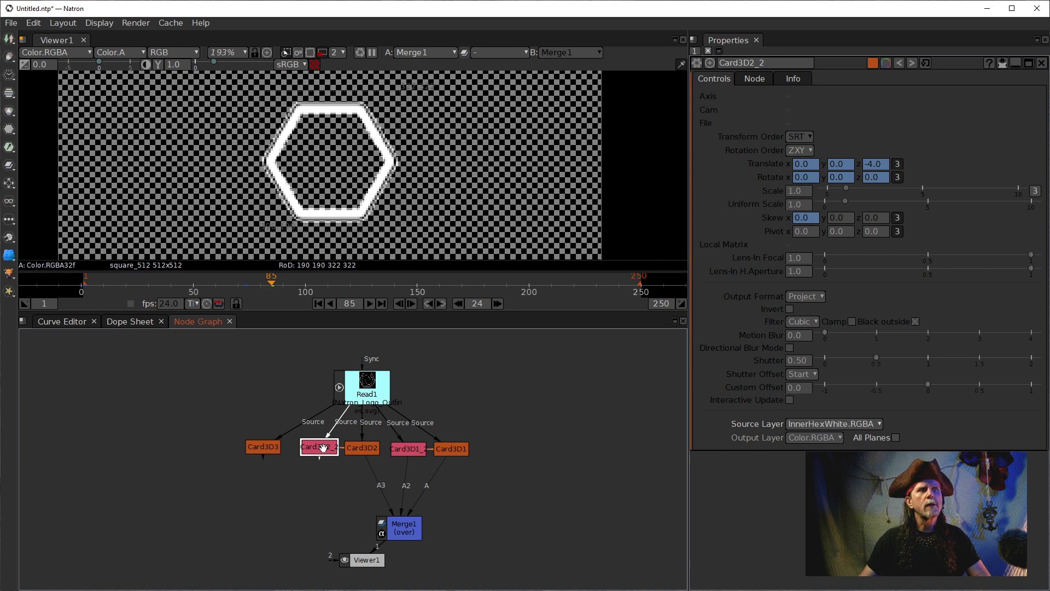
pyautogui.click(816, 429)
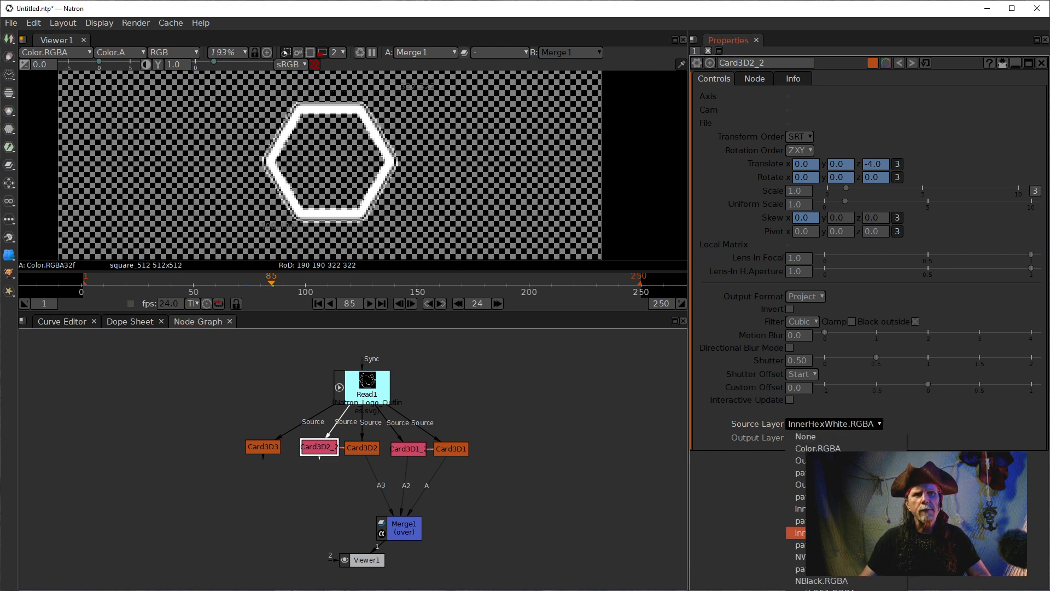
pyautogui.click(799, 533)
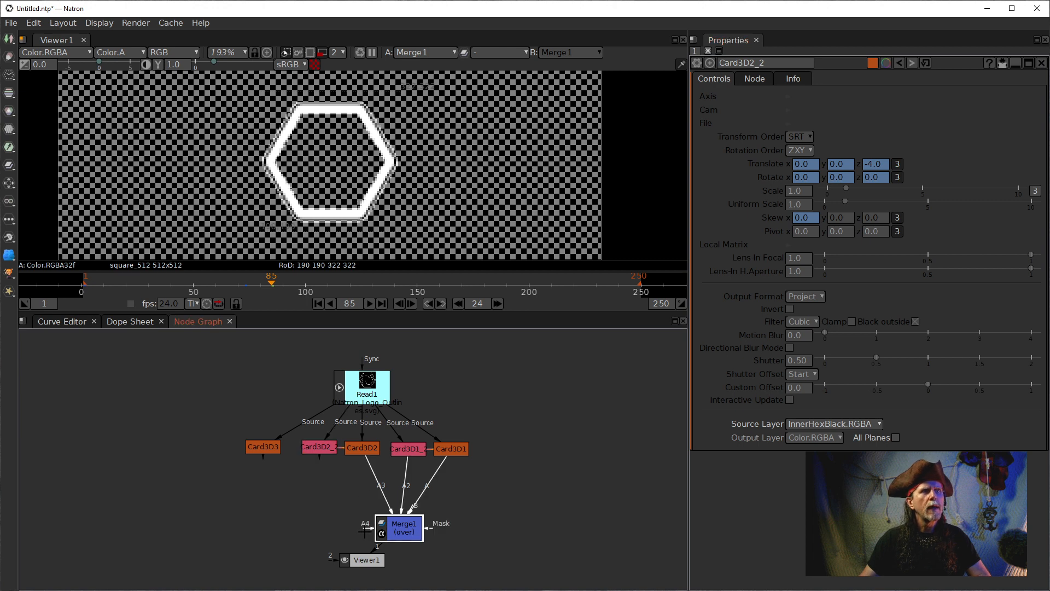
pyautogui.moveTo(365, 529); pyautogui.dragTo(319, 453)
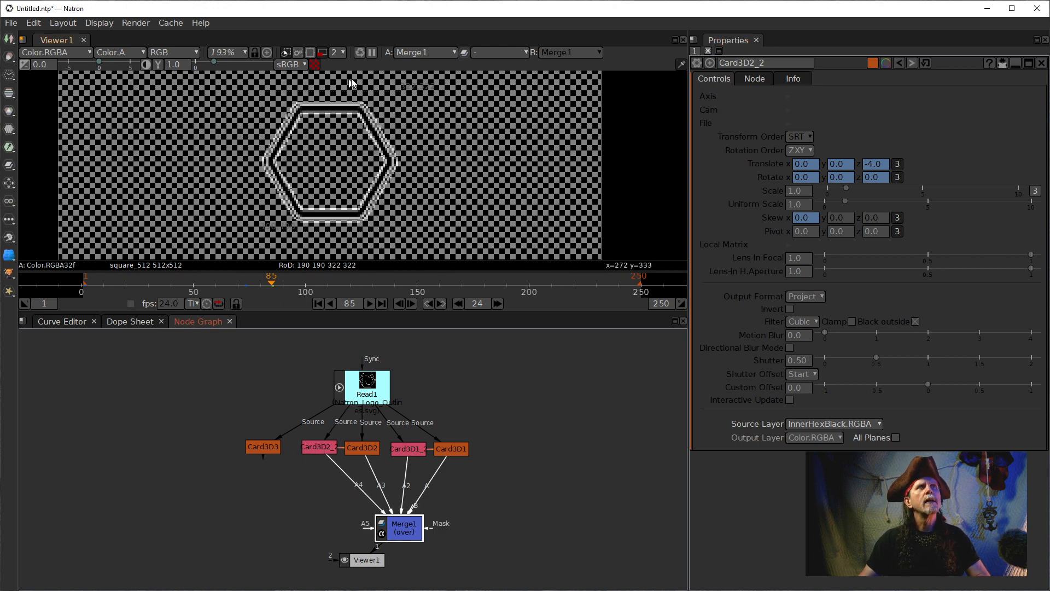
# Turn off the viewer's proxy rendering and examine the merged hexagon outlines up close.
pyautogui.click(322, 52)
pyautogui.scroll(5, 328, 166)
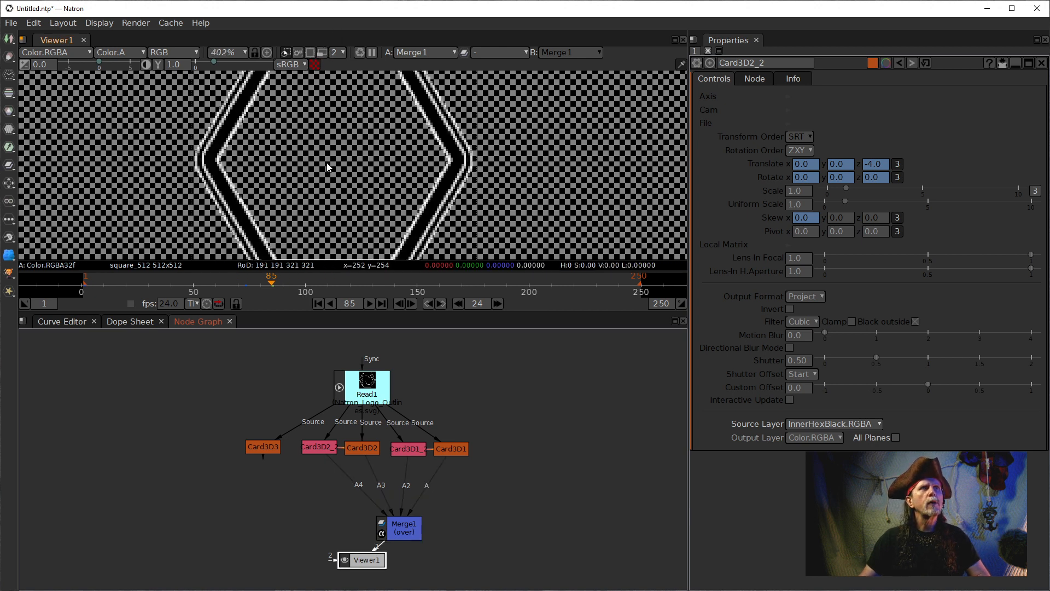
pyautogui.scroll(2, 272, 164)
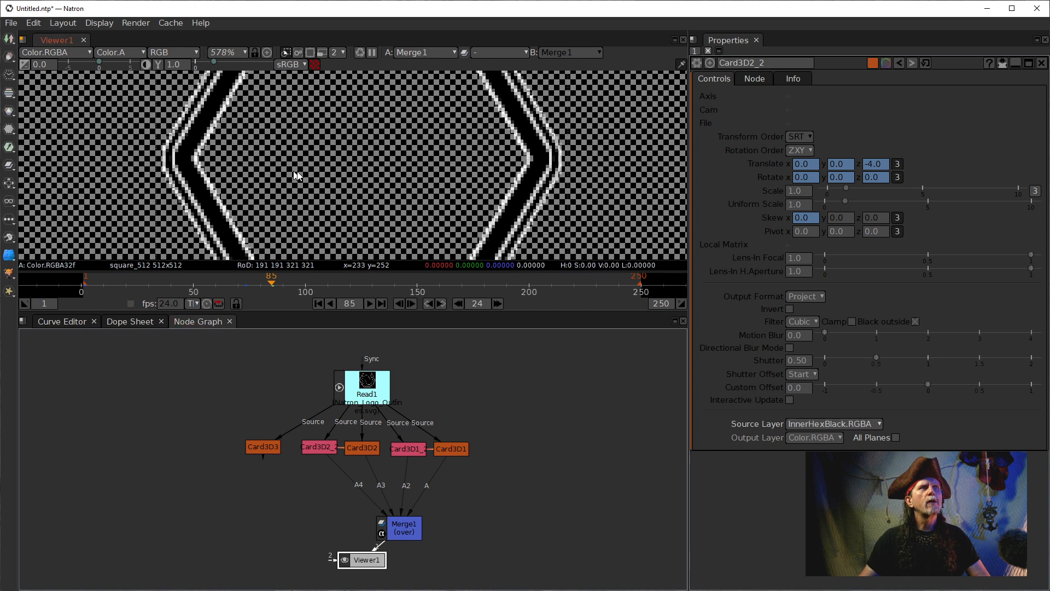
pyautogui.scroll(1, 235, 164)
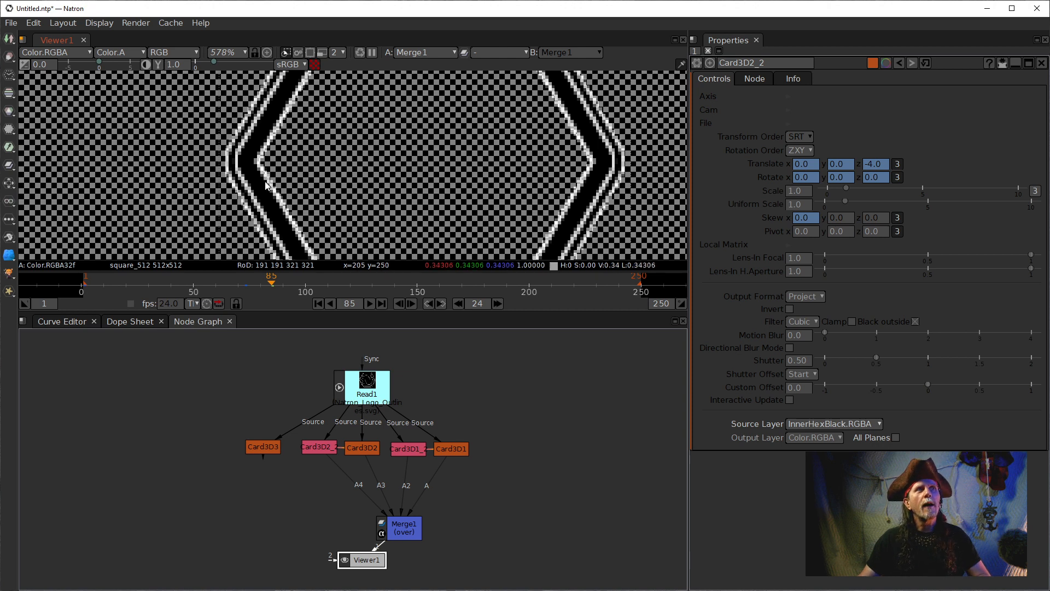
pyautogui.moveTo(386, 212); pyautogui.dragTo(369, 139)
pyautogui.scroll(-6, 375, 179)
pyautogui.scroll(-2, 362, 156)
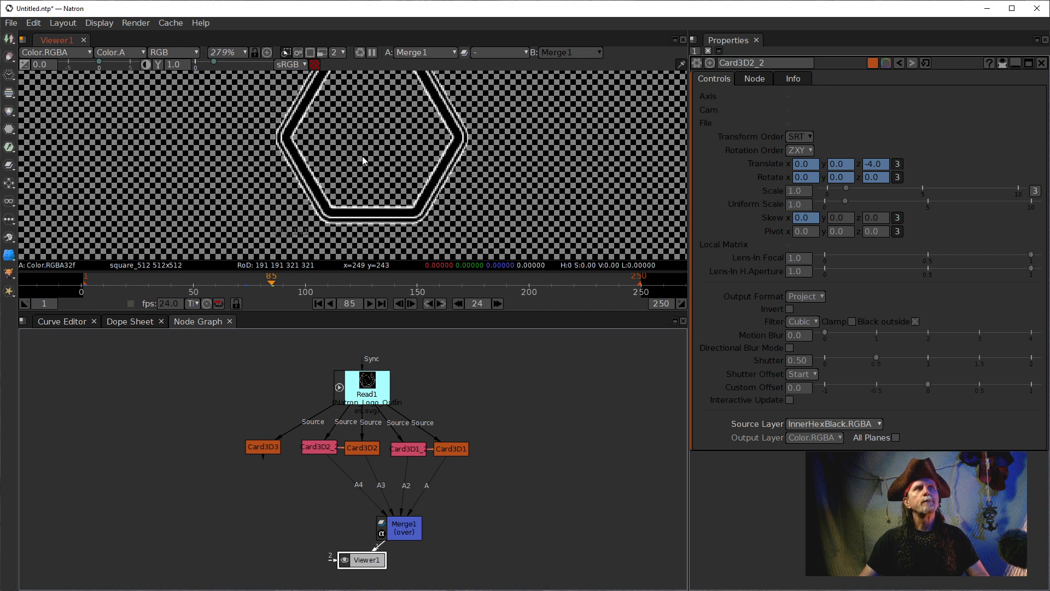
# Connect Merge1's A5 input to Card3D3.
pyautogui.click(389, 531)
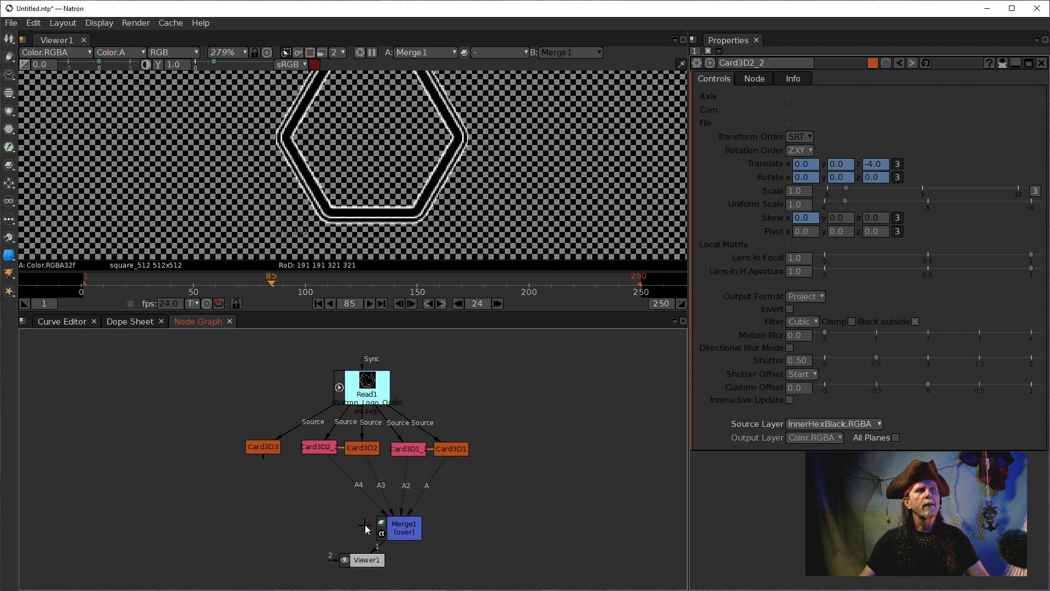
pyautogui.moveTo(382, 528); pyautogui.dragTo(267, 448)
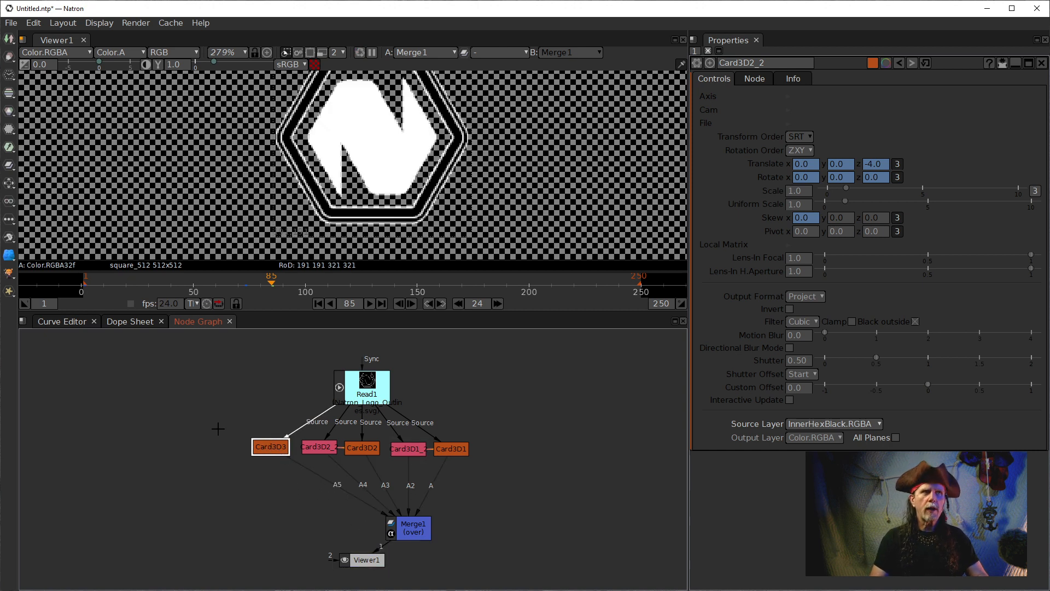
# Clone Card3D3, connect the clone's Source input to Read1, and connect Merge1's A6 input to the clone beside Card3D3.
pyautogui.hotkey('alt', 'k')
pyautogui.moveTo(77, 395)
pyautogui.mouseDown()
pyautogui.moveTo(161, 439)
pyautogui.moveTo(344, 398)
pyautogui.mouseUp()
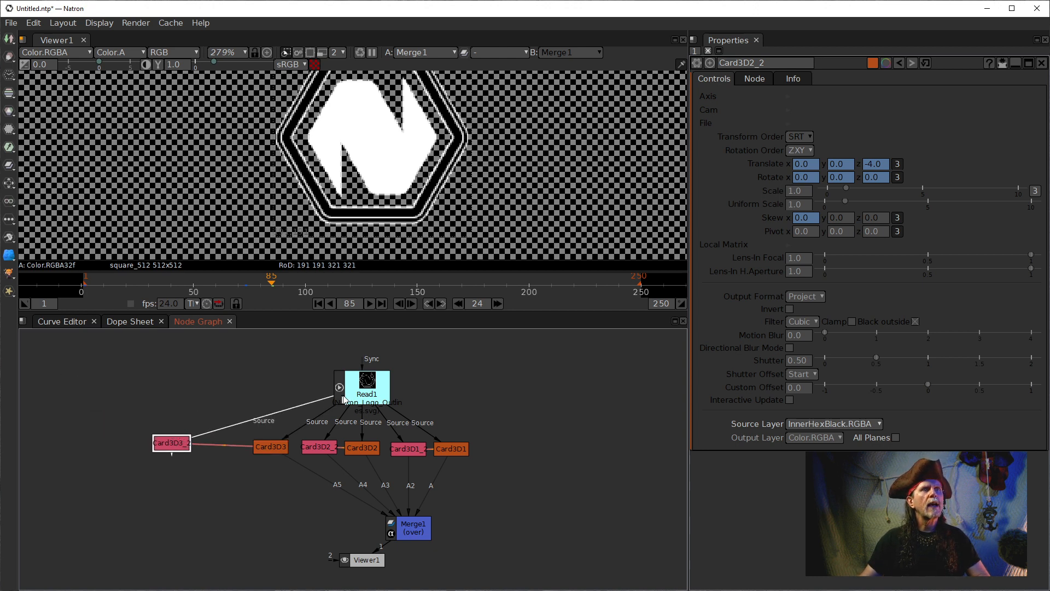
pyautogui.click(397, 535)
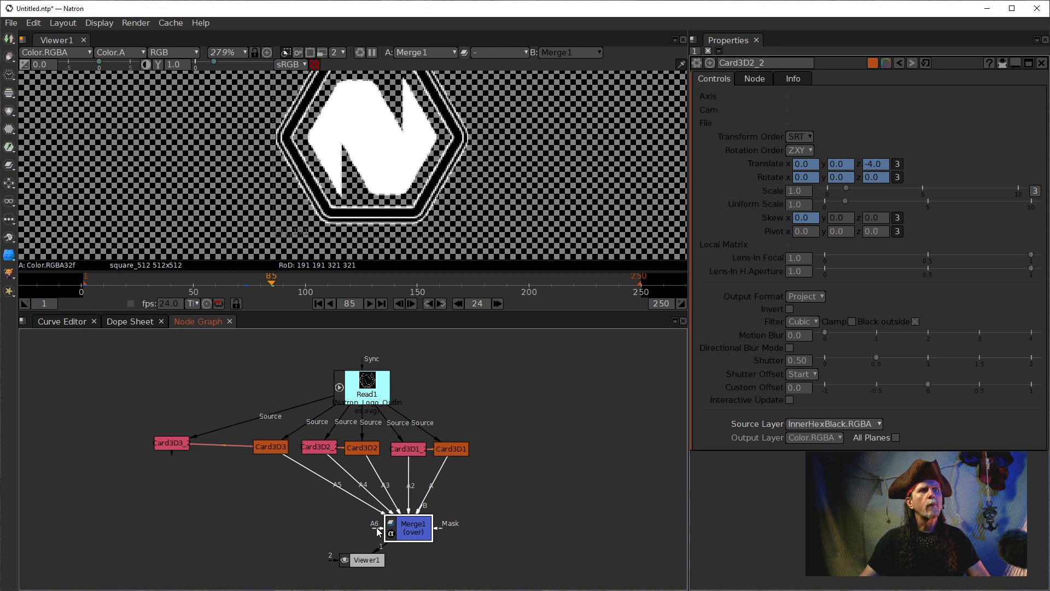
pyautogui.moveTo(383, 532); pyautogui.dragTo(210, 450)
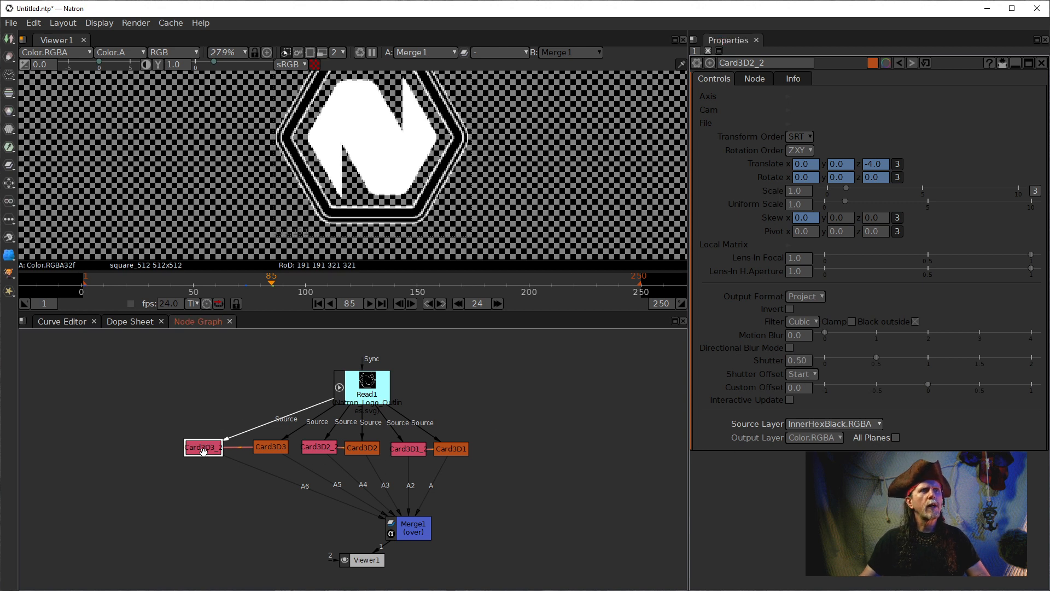
# Set the Card3D3 clone's source layer to NBlack.RGBA.
pyautogui.click(819, 423)
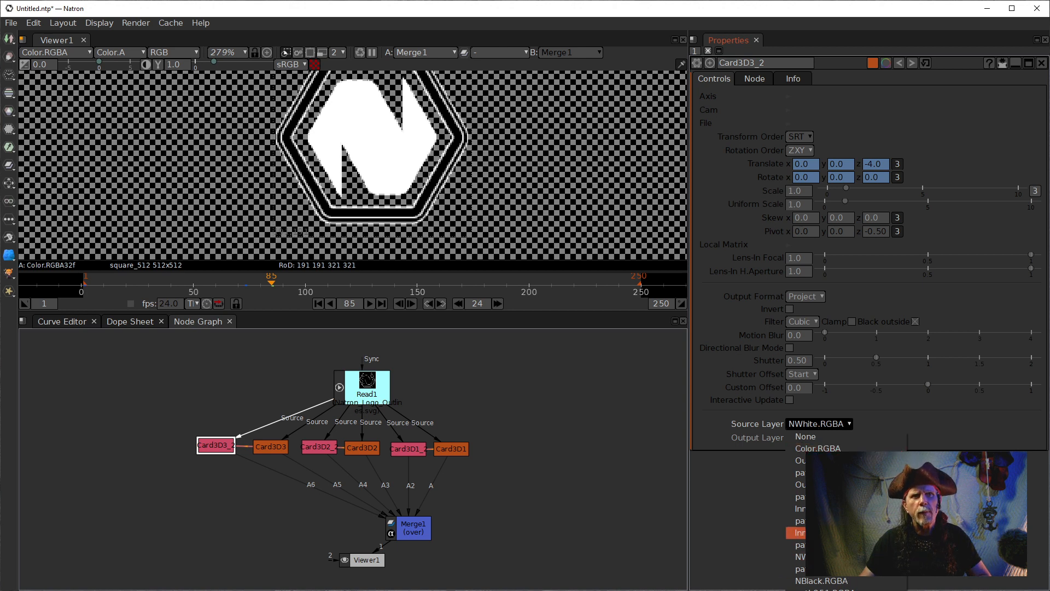
pyautogui.click(828, 582)
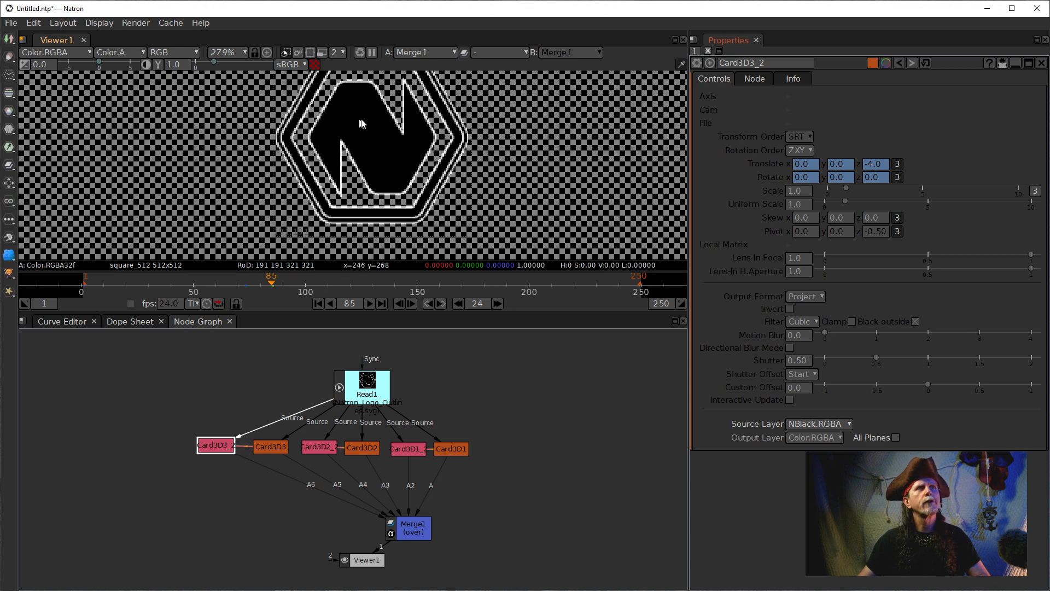
pyautogui.click(601, 451)
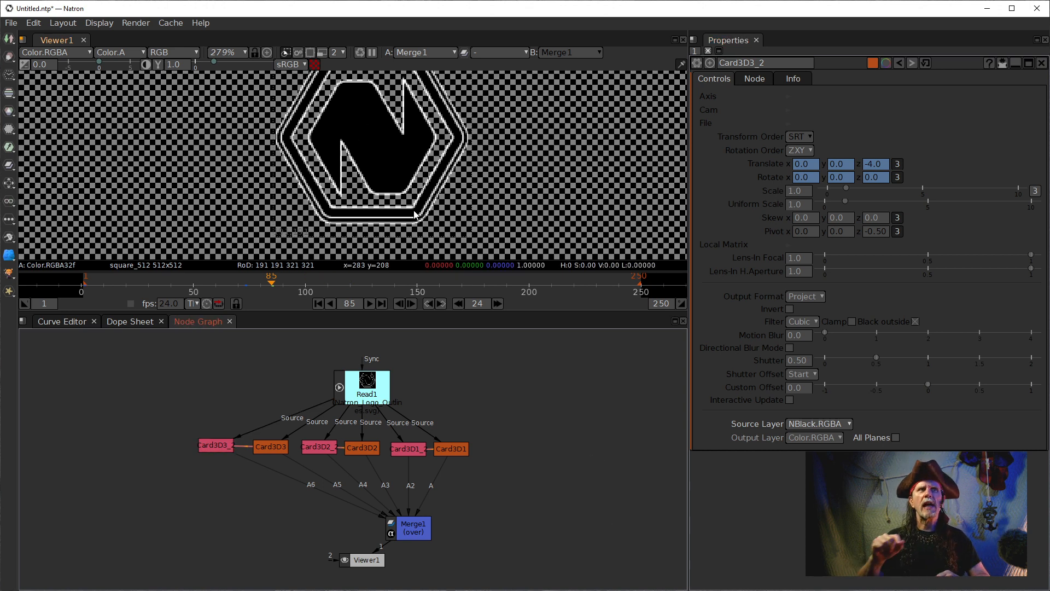
# Compare the merged logo with the viewer's checkerboard background off and on.
pyautogui.click(314, 66)
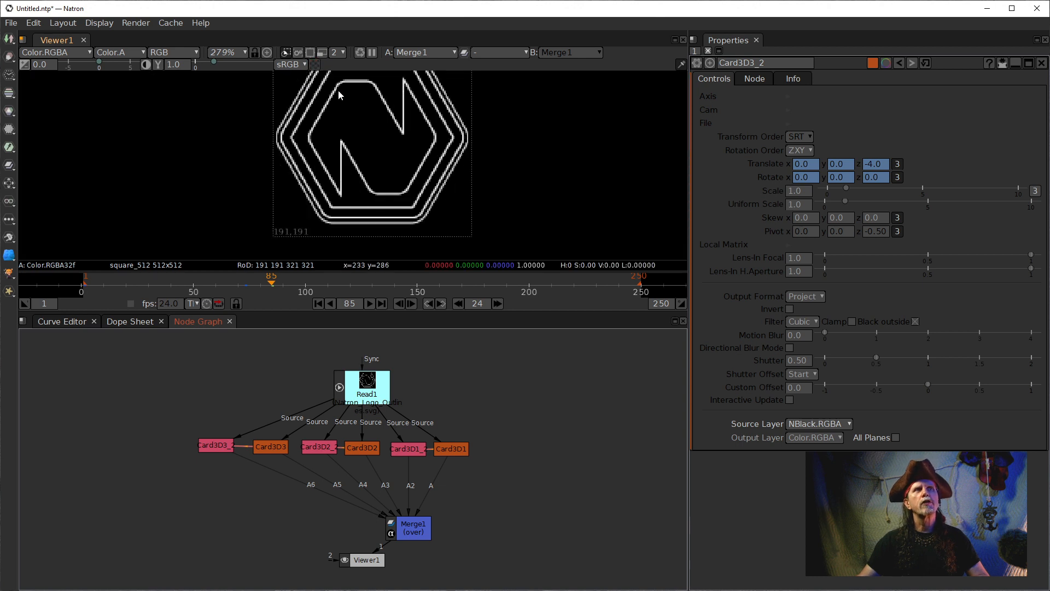
pyautogui.click(314, 65)
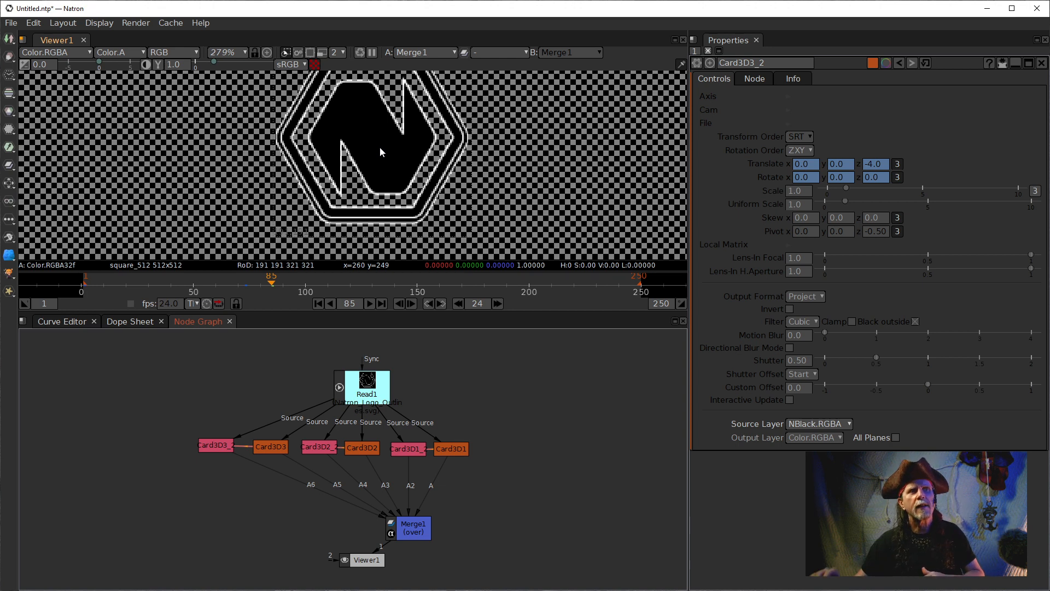
# Place Merge1 directly above Viewer1 and examine the merged logo's overlapping outlines at frame 49.
pyautogui.moveTo(403, 524); pyautogui.dragTo(361, 516)
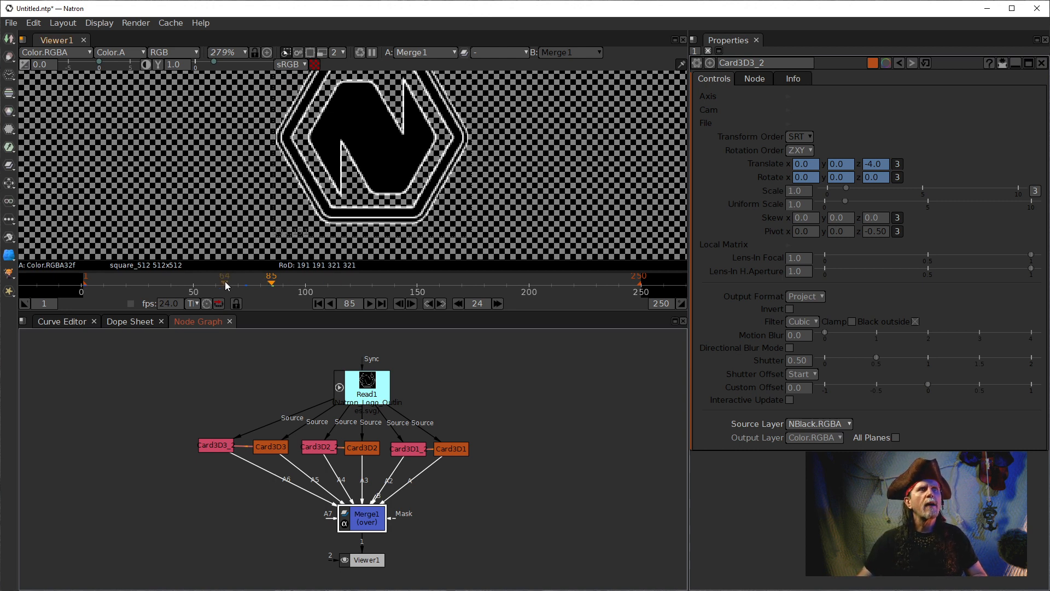
pyautogui.moveTo(227, 285); pyautogui.dragTo(191, 285)
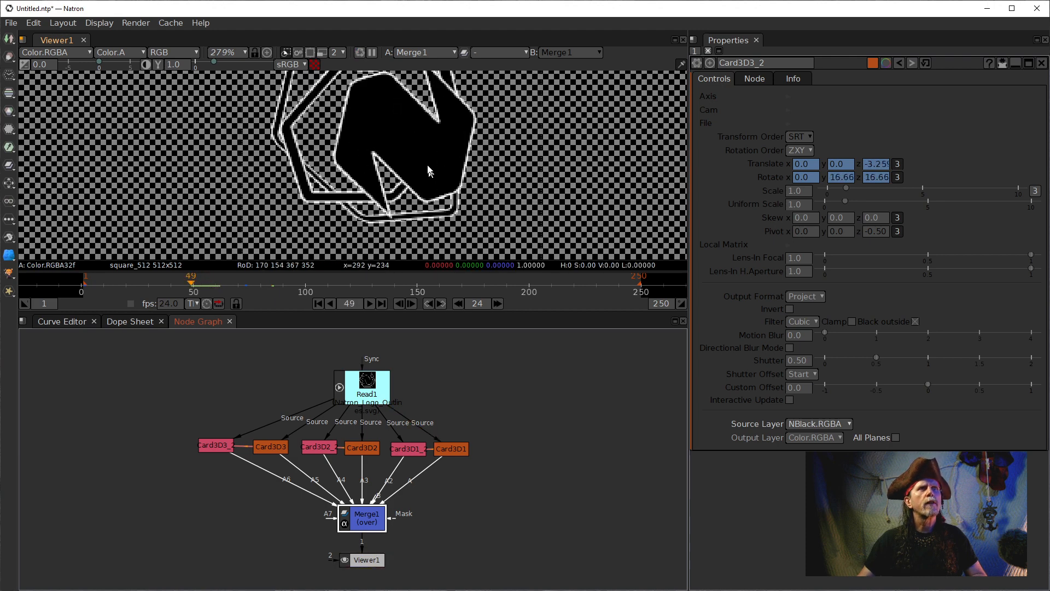
pyautogui.scroll(10, 429, 172)
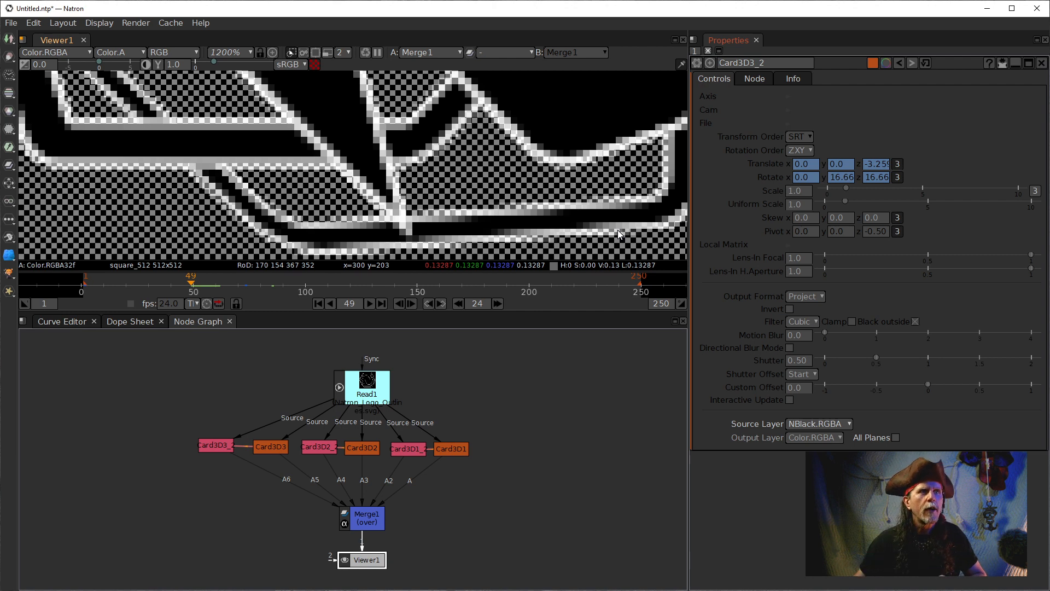
# Add a Dot node below each of the six Card3D nodes, on their connections to Merge1.
pyautogui.click(215, 449)
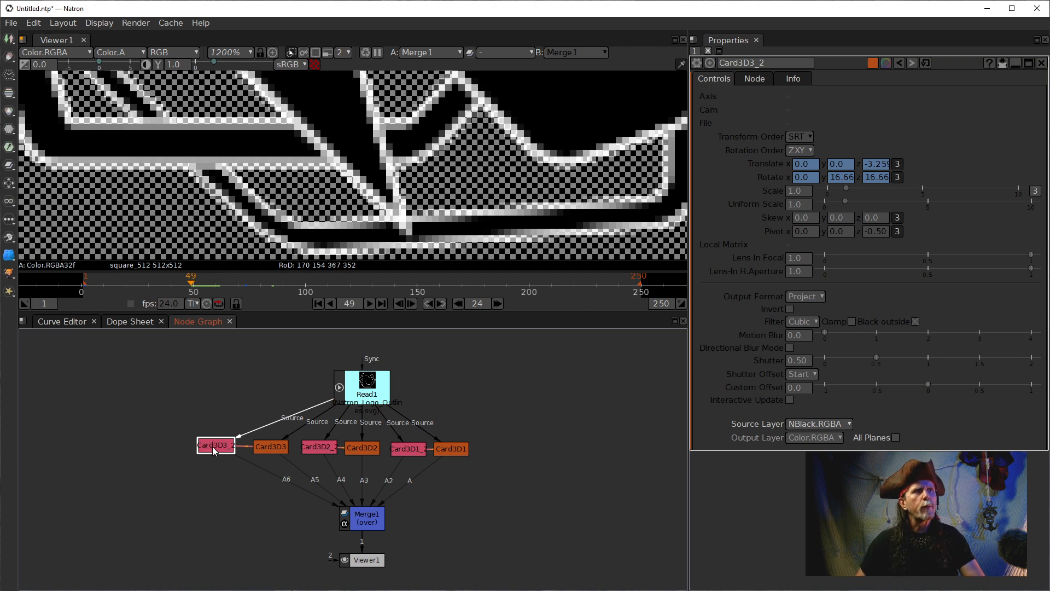
pyautogui.hotkey('shift', '.')
pyautogui.click(272, 450)
pyautogui.hotkey('shift', '.')
pyautogui.click(323, 448)
pyautogui.hotkey('shift', '.')
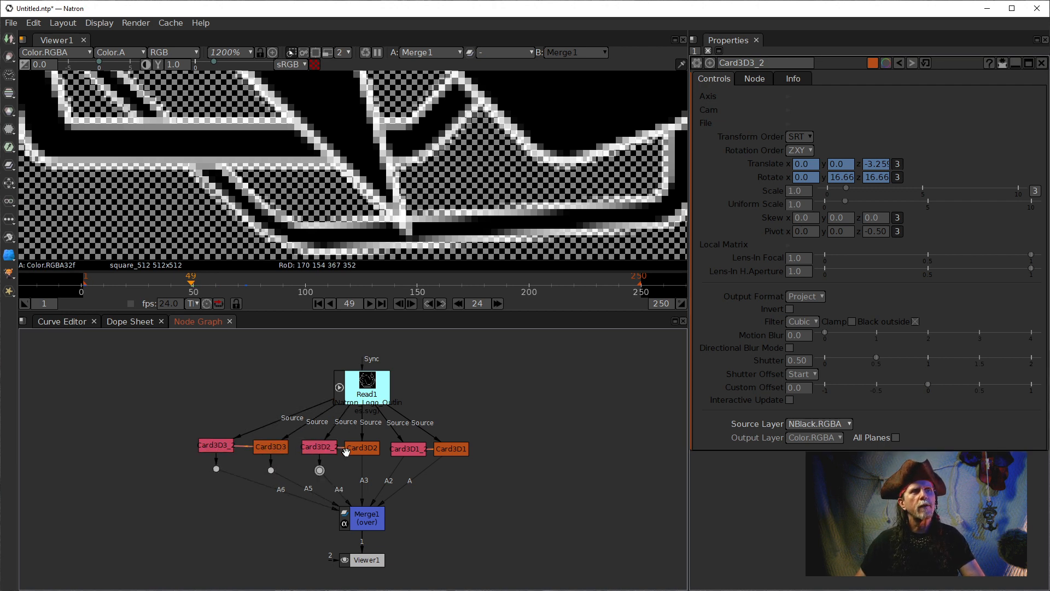
pyautogui.click(362, 448)
pyautogui.hotkey('shift', '.')
pyautogui.click(408, 449)
pyautogui.hotkey('shift', '.')
pyautogui.click(462, 455)
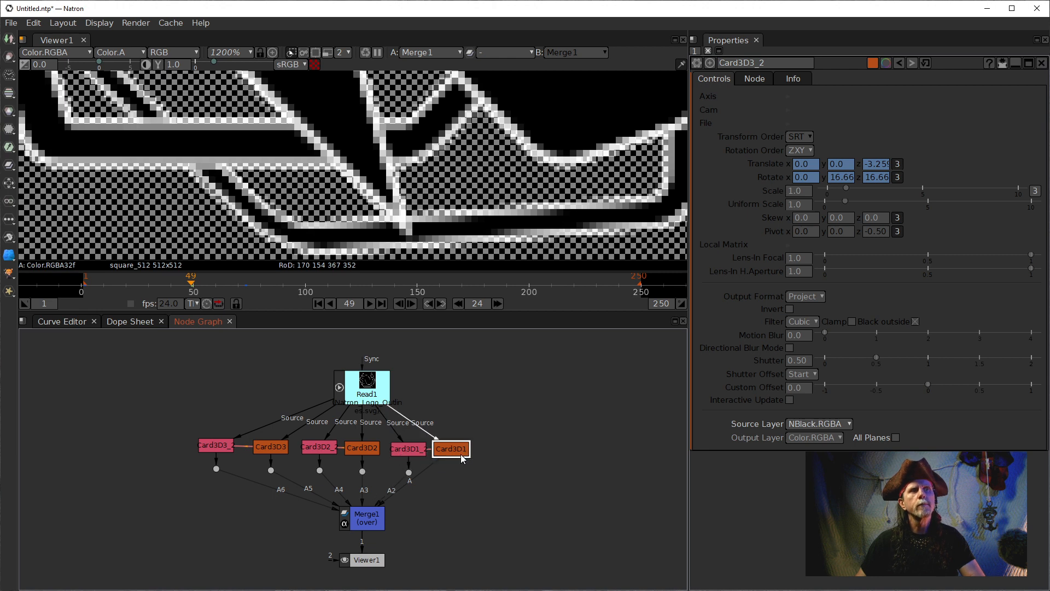
pyautogui.hotkey('shift', '.')
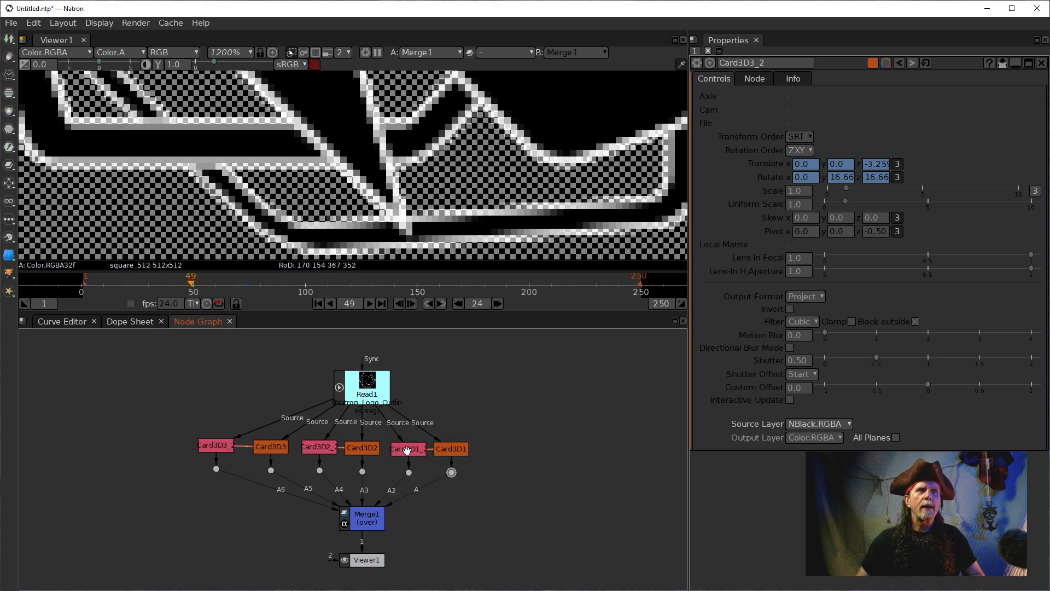
# View the outputs of Card3D1_2, Card3D2_2 and Card3D3 one by one and compare them with Merge1.
pyautogui.click(408, 451)
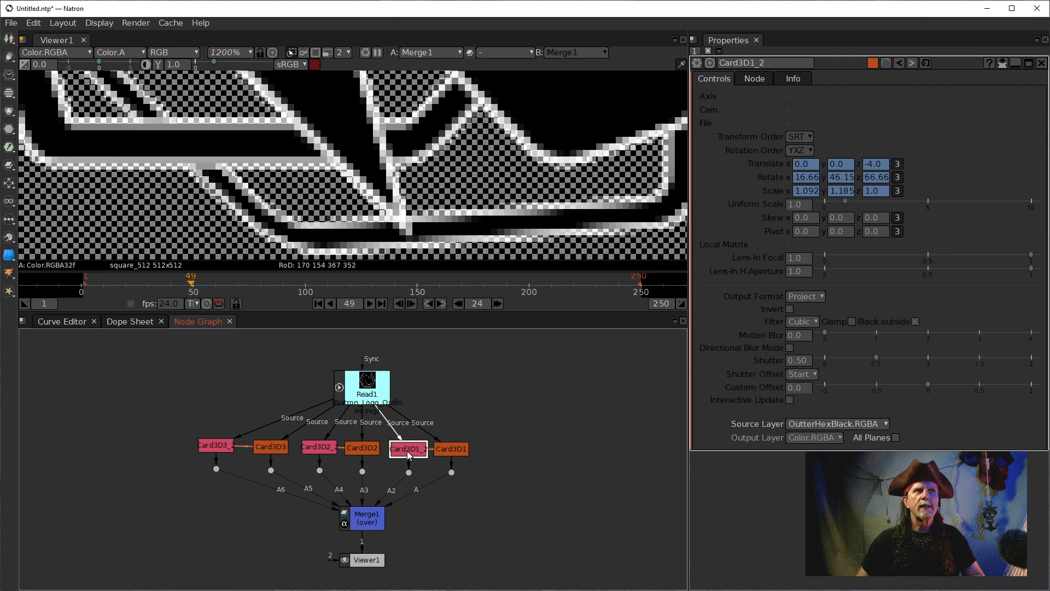
pyautogui.press('1')
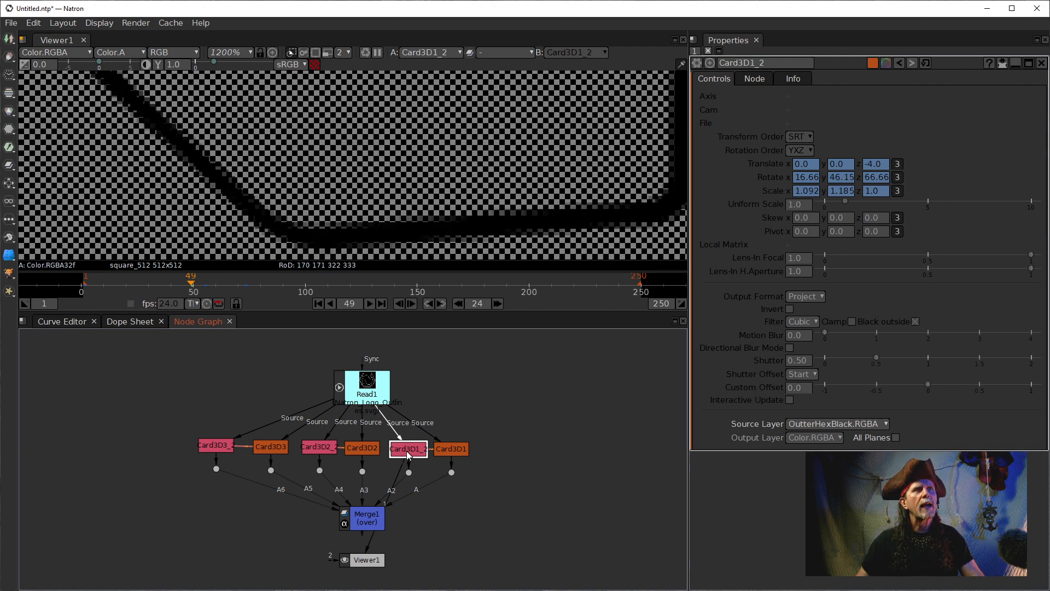
pyautogui.click(323, 451)
pyautogui.press('1')
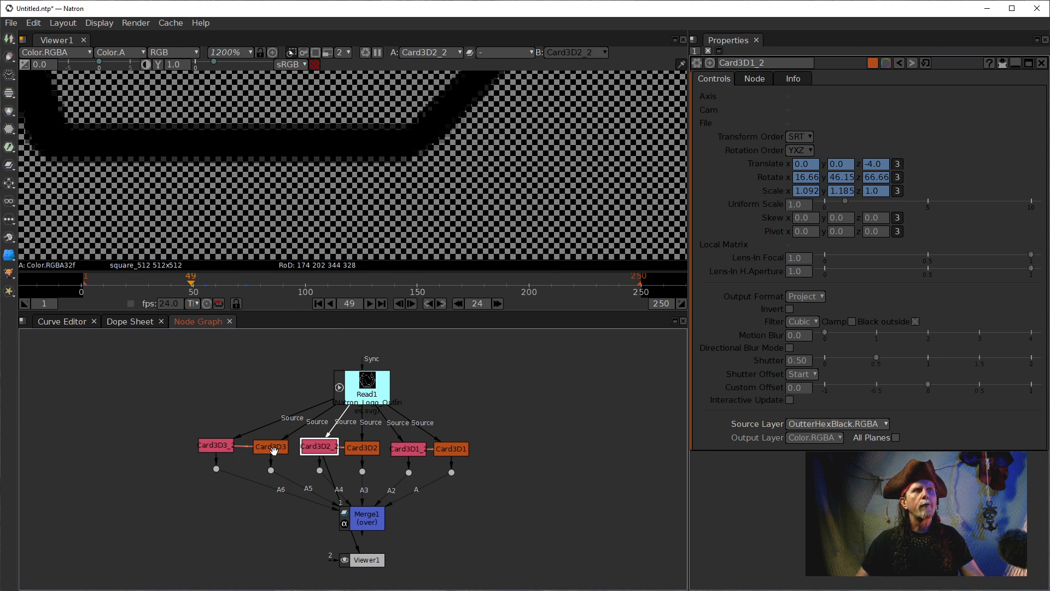
pyautogui.click(273, 449)
pyautogui.press('1')
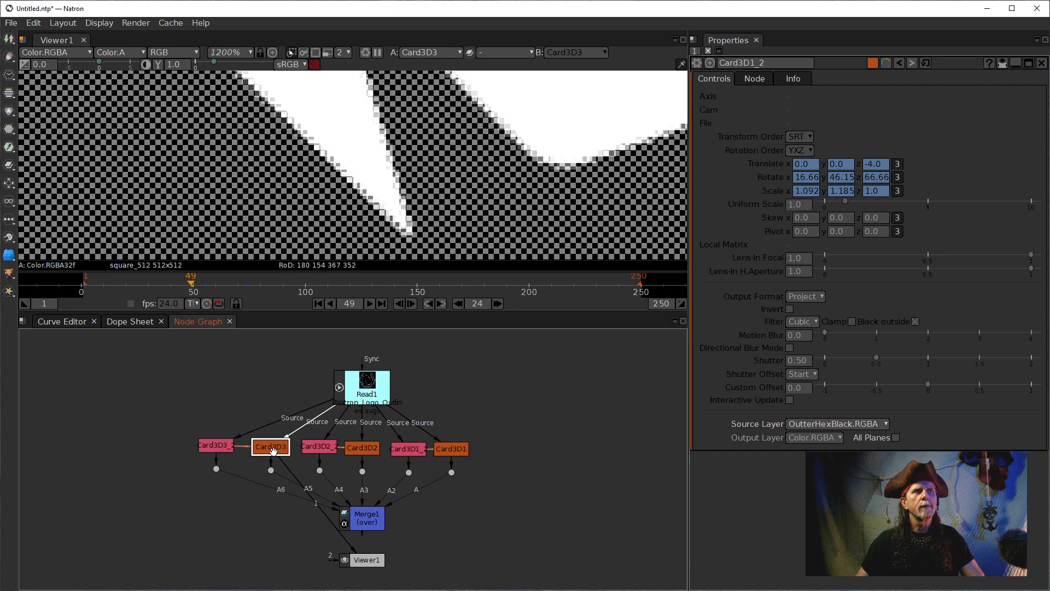
pyautogui.click(376, 525)
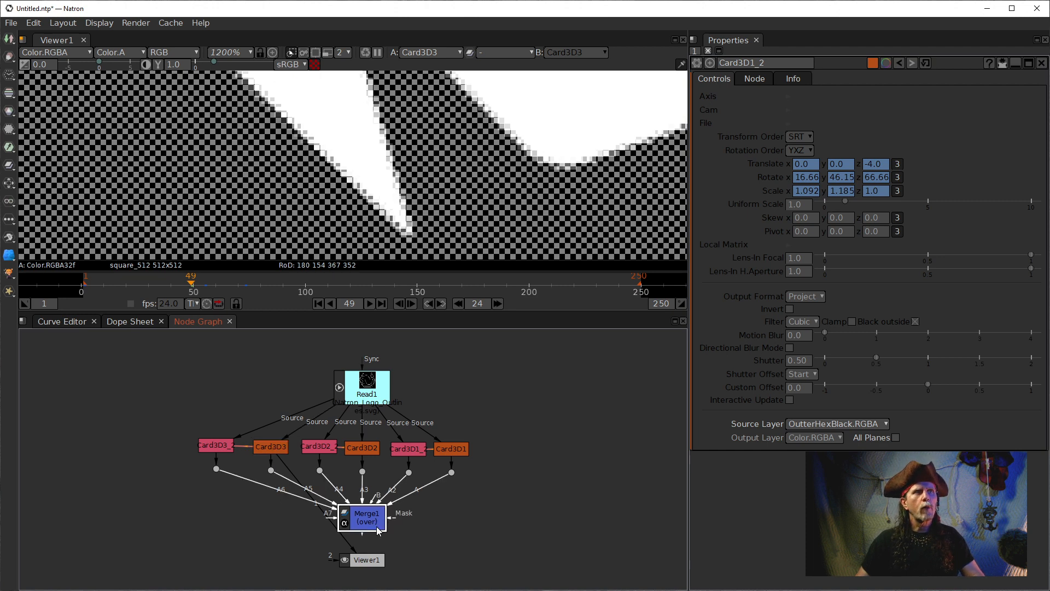
pyautogui.press('1')
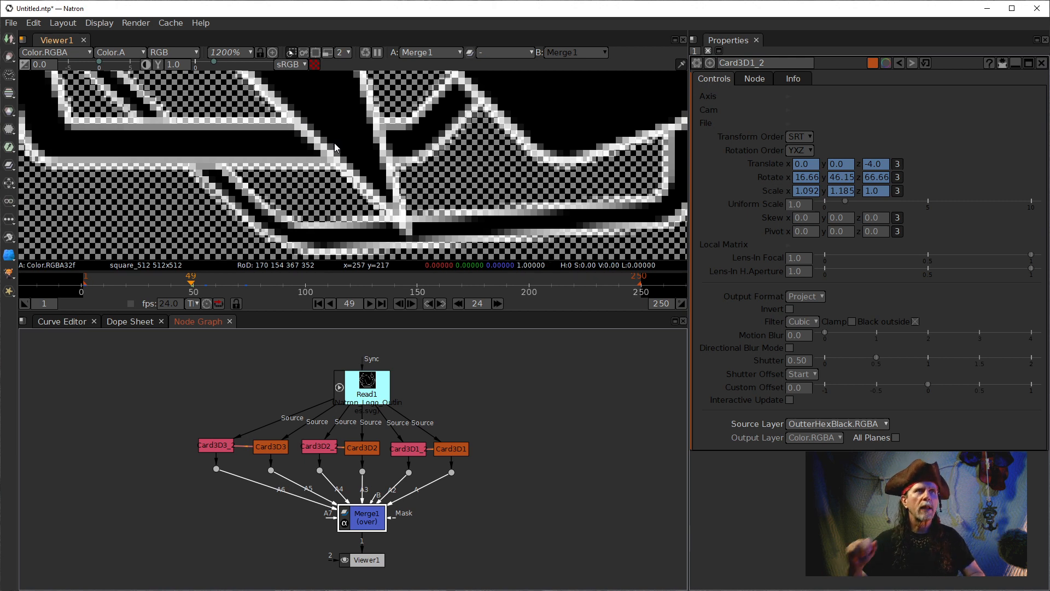
# Compare the inner hexagon's white and black layers by viewing Card3D2 and Card3D2_2 alternately.
pyautogui.click(361, 448)
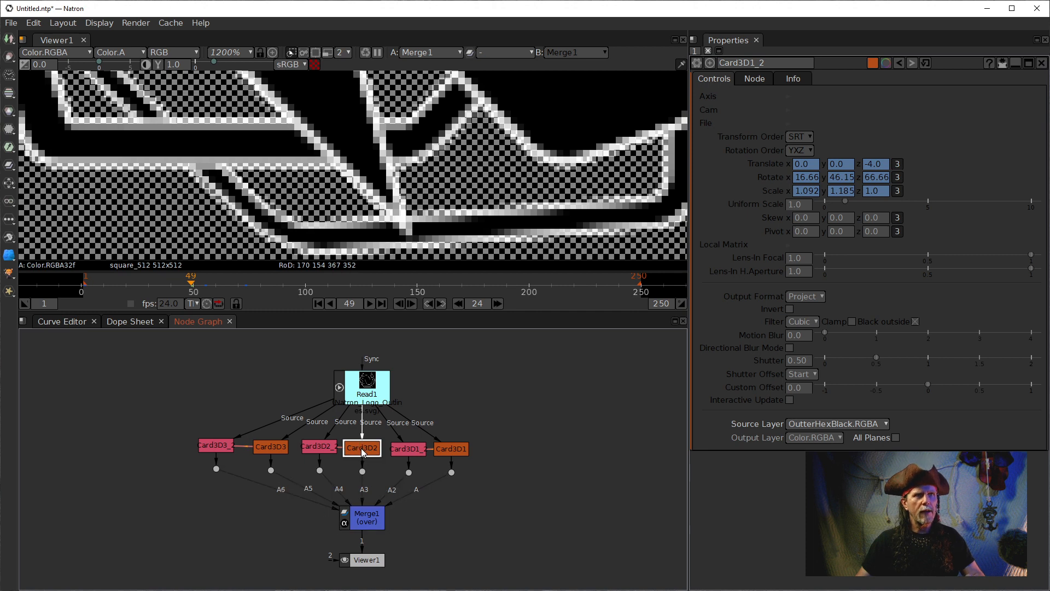
pyautogui.press('1')
pyautogui.scroll(-10, 345, 164)
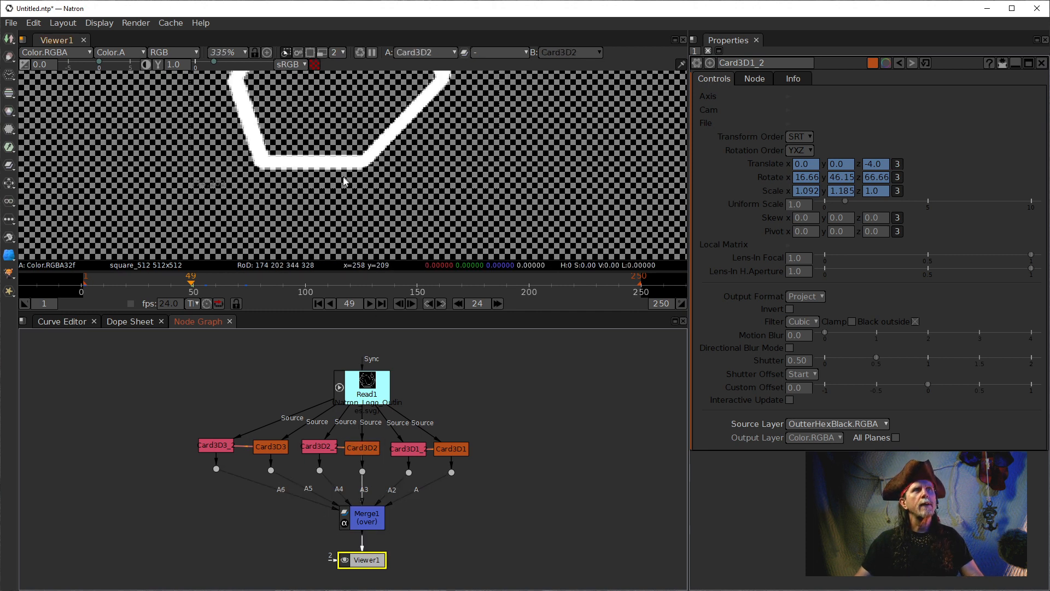
pyautogui.moveTo(367, 201); pyautogui.dragTo(361, 218)
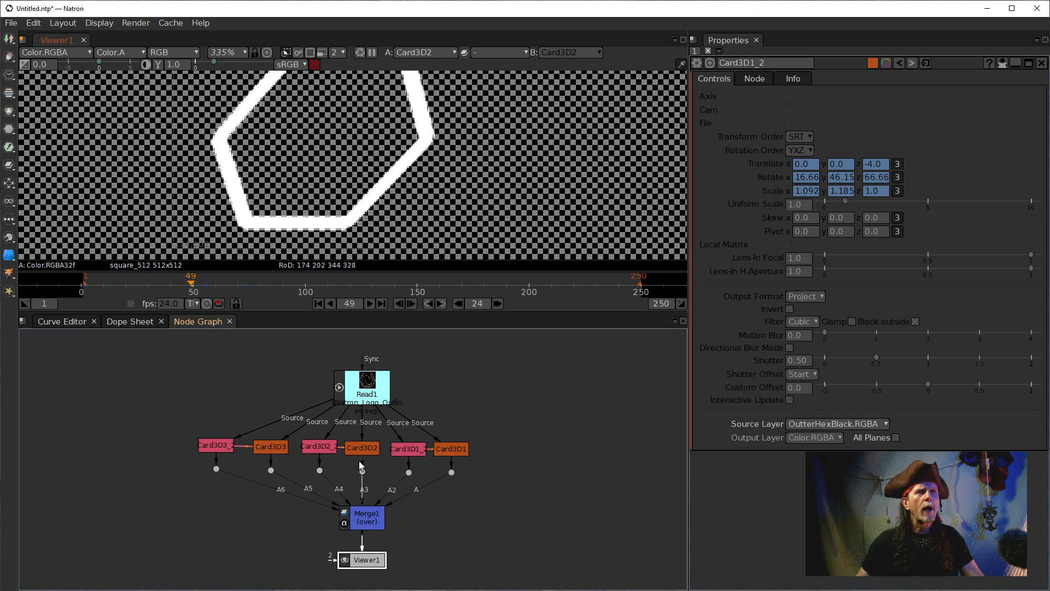
pyautogui.click(362, 448)
pyautogui.click(323, 446)
pyautogui.press('1')
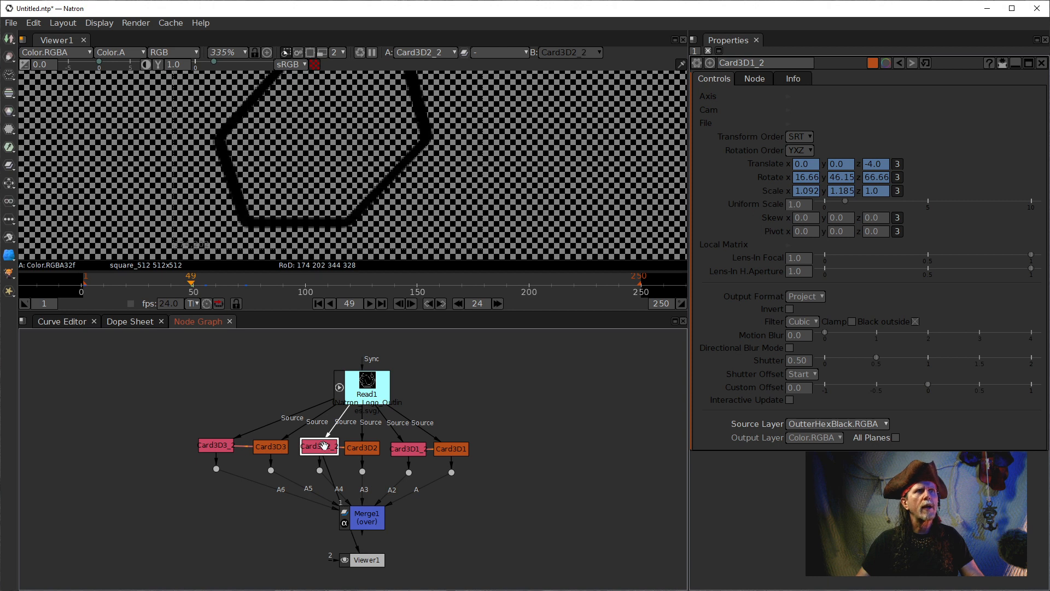
pyautogui.click(362, 449)
pyautogui.press('1')
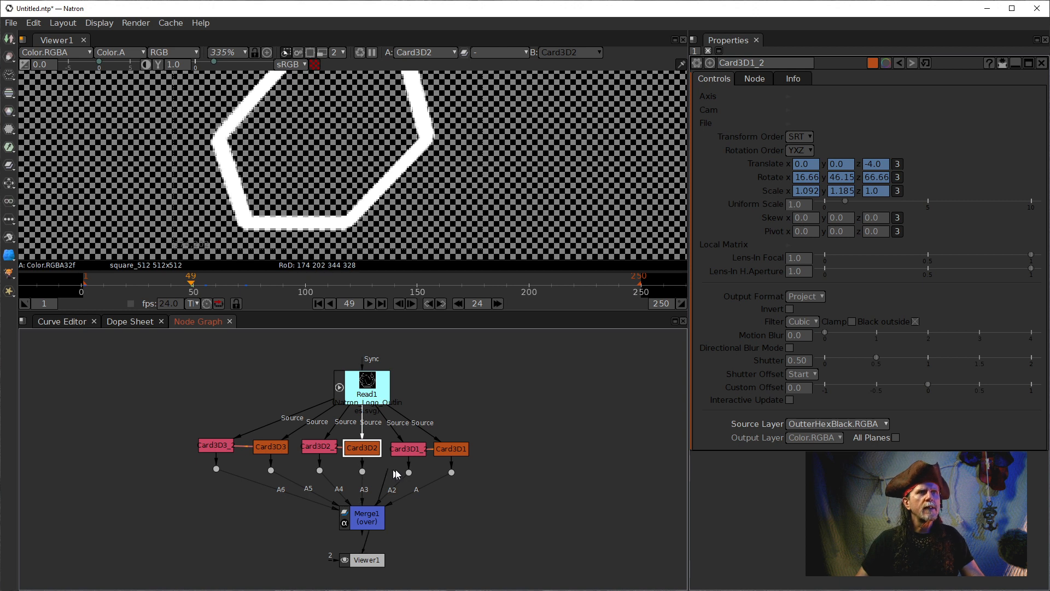
# With Merge1 in the viewer, detach the A3 dot from Card3D2 and connect the A4 dot to Card3D2 instead.
pyautogui.moveTo(371, 468); pyautogui.dragTo(367, 517)
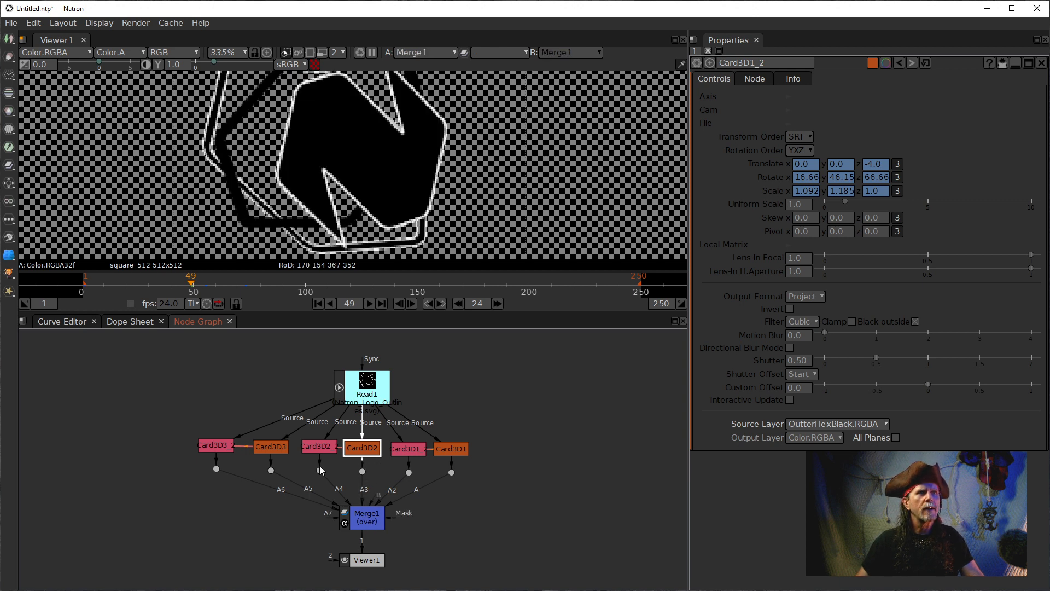
pyautogui.keyDown('ctrl'); pyautogui.click(362, 480); pyautogui.keyUp('ctrl')
pyautogui.scroll(5, 358, 474)
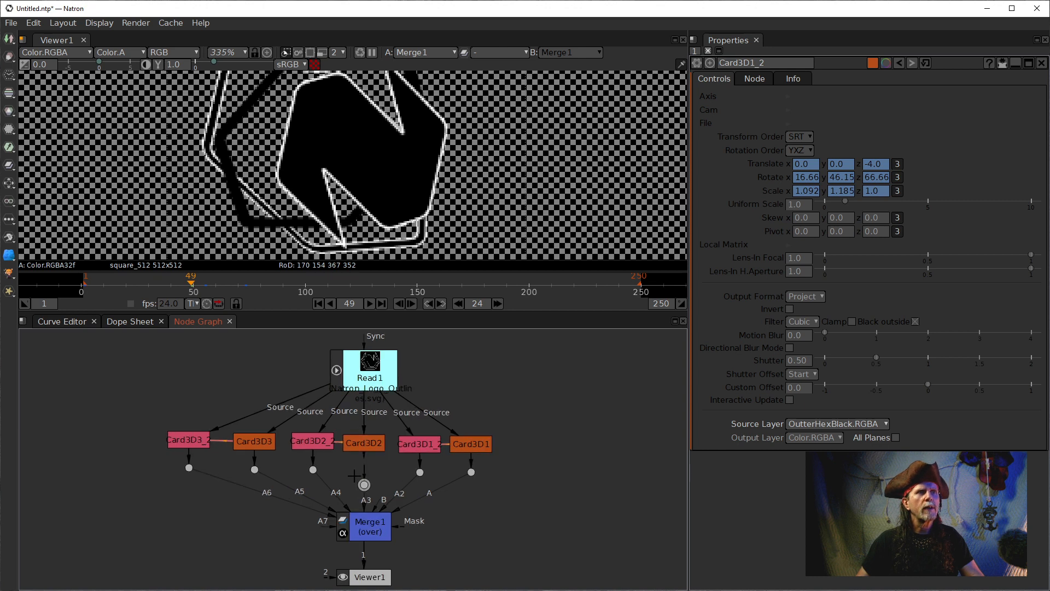
pyautogui.moveTo(284, 466); pyautogui.dragTo(286, 494)
pyautogui.moveTo(317, 459); pyautogui.dragTo(373, 417)
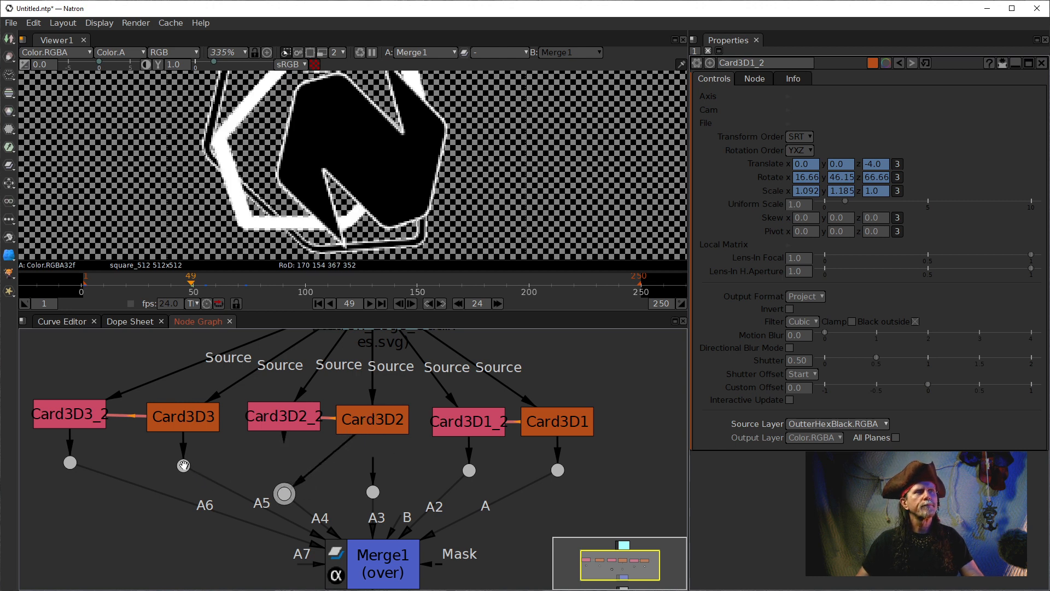
# Connect the A5 dot to Card3D2_2 and the A3 dot to Card3D3.
pyautogui.moveTo(193, 453); pyautogui.dragTo(283, 419)
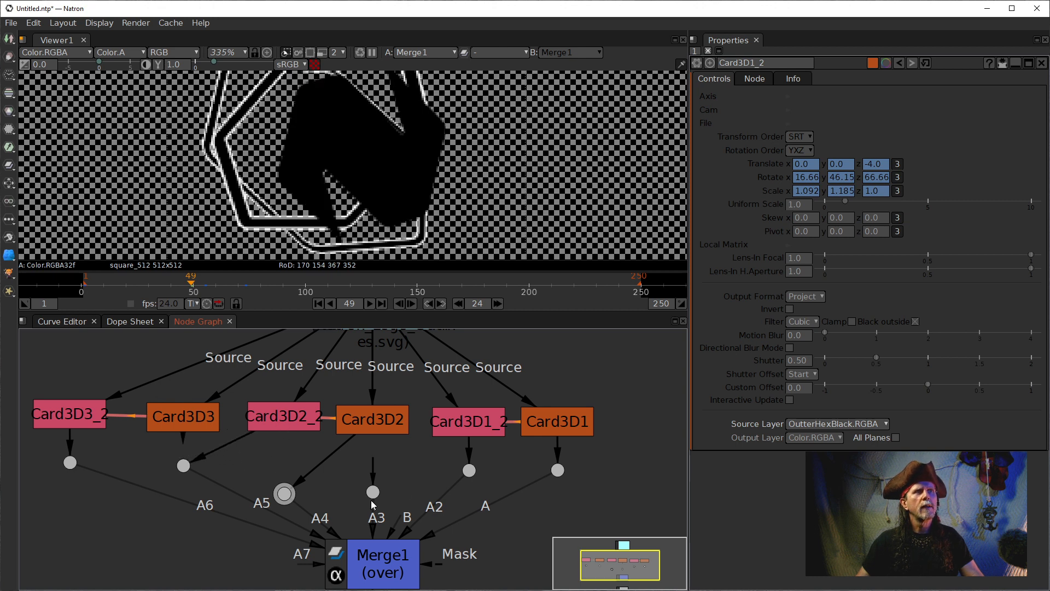
pyautogui.moveTo(402, 444); pyautogui.dragTo(177, 421)
pyautogui.moveTo(183, 463); pyautogui.dragTo(187, 473)
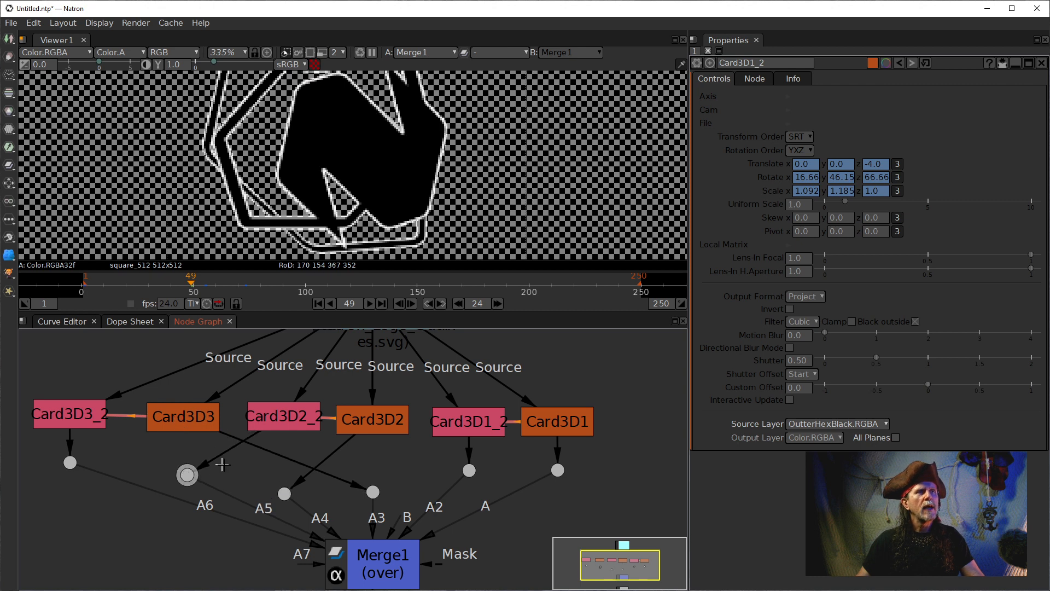
# View the outputs of Card3D3, Card3D2_2 and Card3D2 one by one, finishing with the Merge1 composite.
pyautogui.click(203, 421)
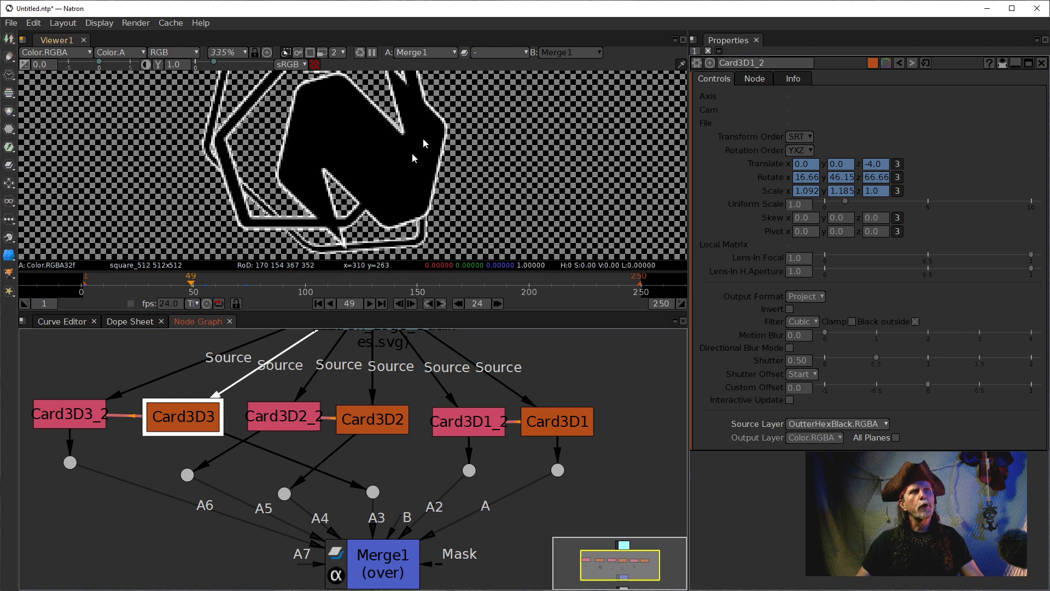
pyautogui.press('1')
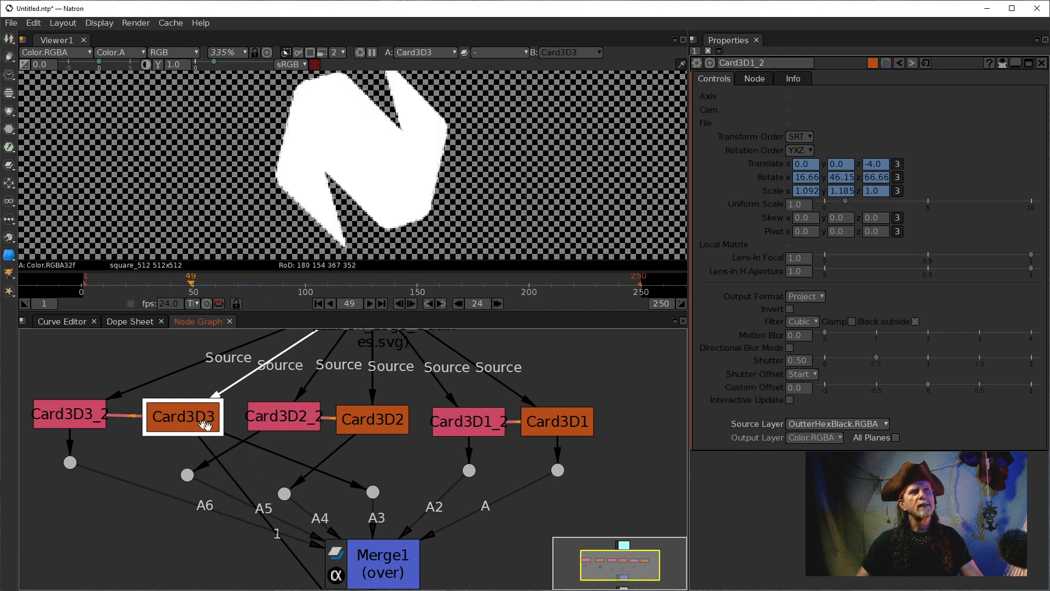
pyautogui.click(377, 425)
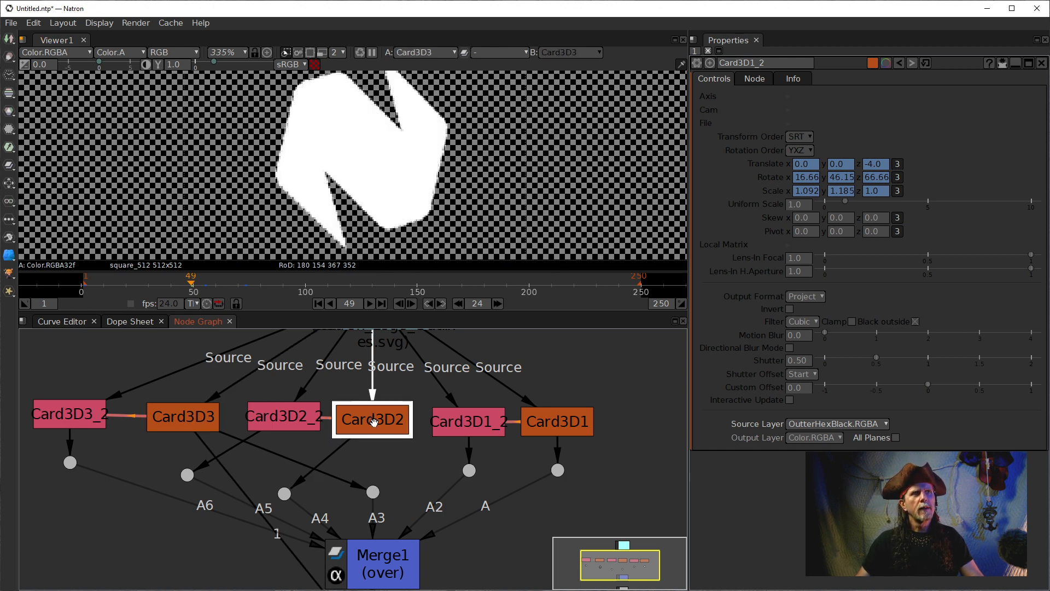
pyautogui.click(270, 414)
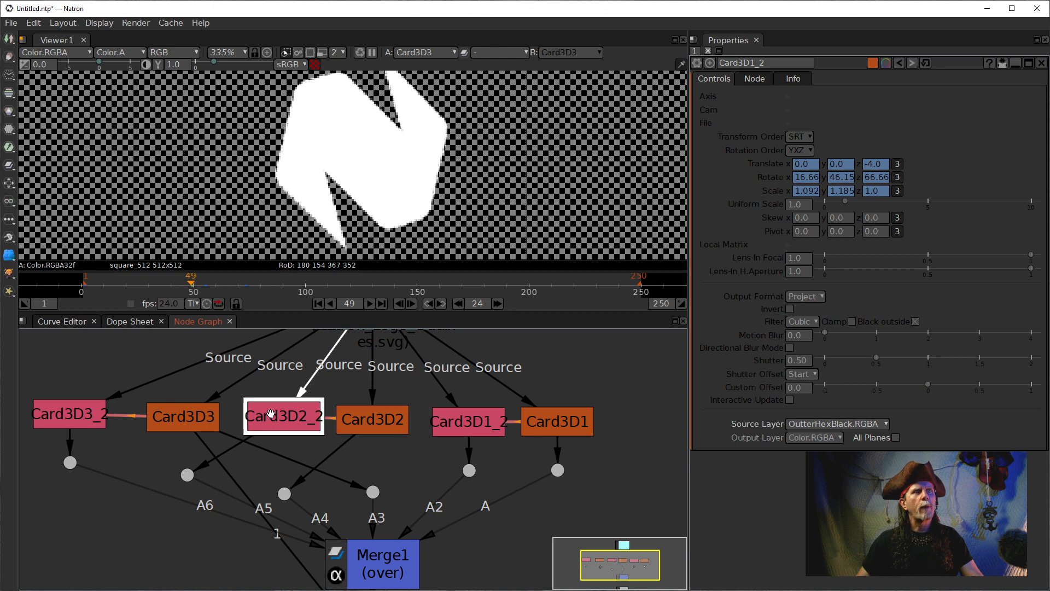
pyautogui.press('1')
pyautogui.click(362, 422)
pyautogui.press('1')
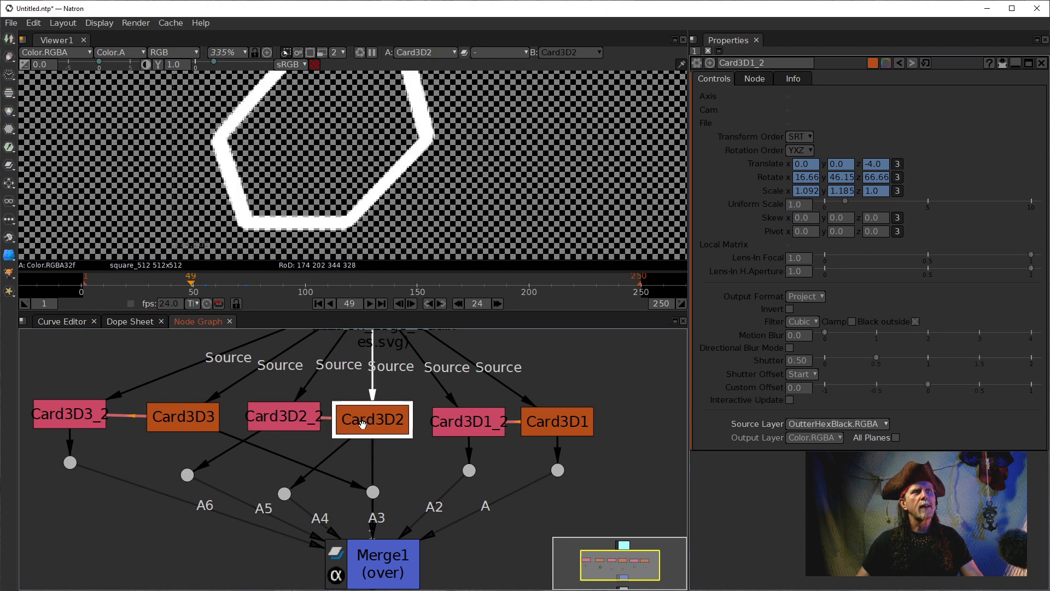
pyautogui.click(376, 495)
pyautogui.click(403, 566)
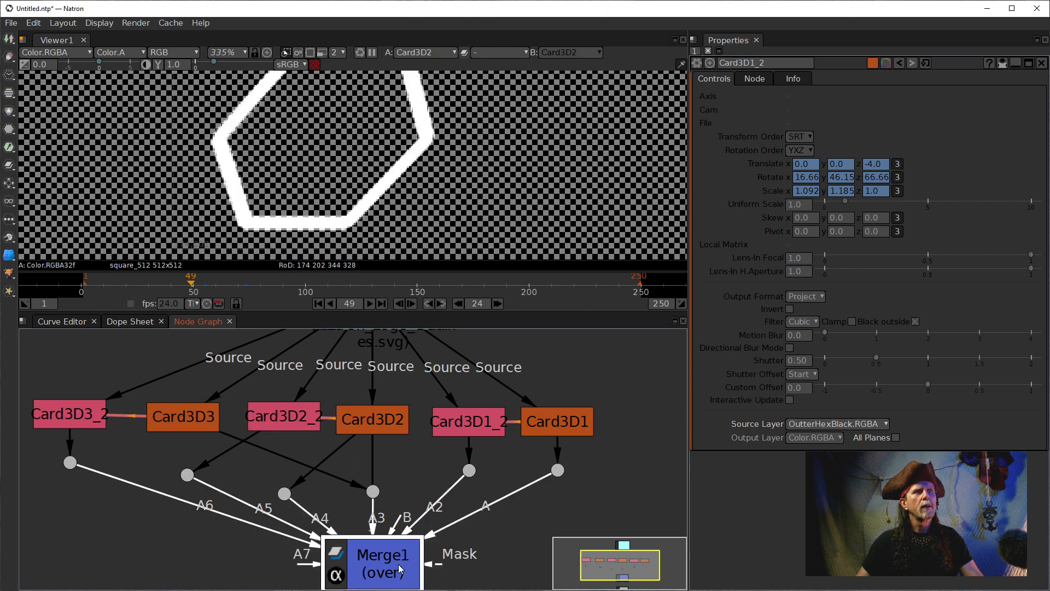
pyautogui.press('1')
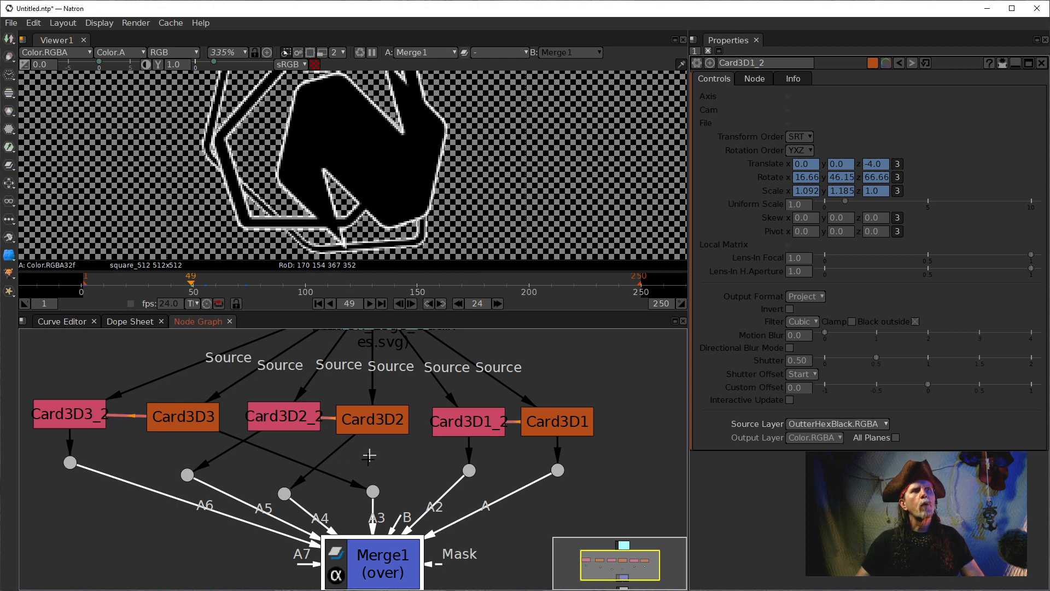
# Compare the inner hexagon's black and white layers by viewing Card3D2_2 and Card3D2 alternately.
pyautogui.click(365, 426)
pyautogui.click(304, 417)
pyautogui.press('1')
pyautogui.click(368, 422)
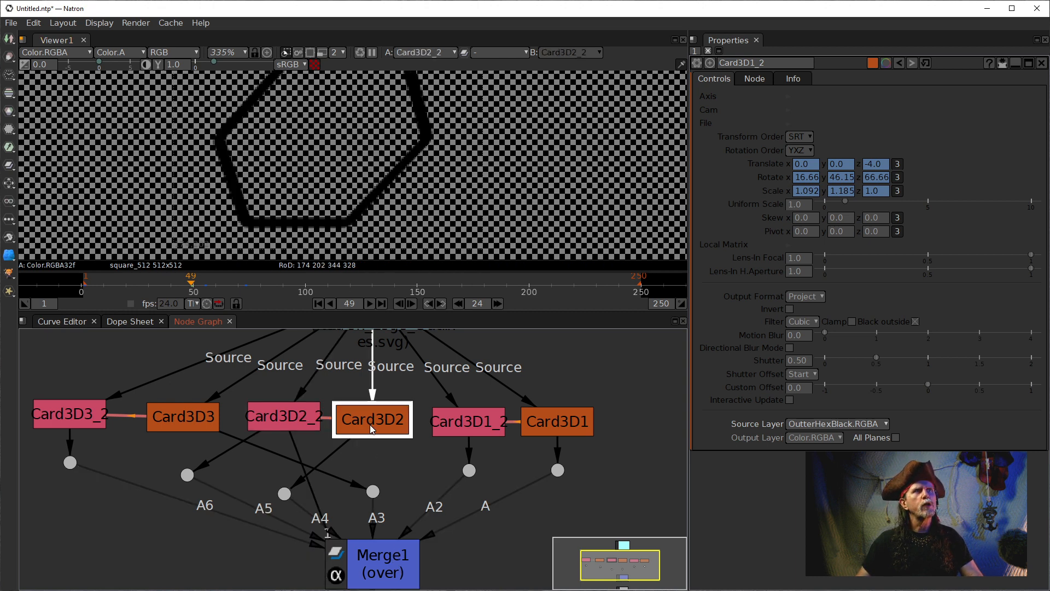
pyautogui.press('1')
pyautogui.click(287, 407)
pyautogui.press('1')
pyautogui.click(357, 423)
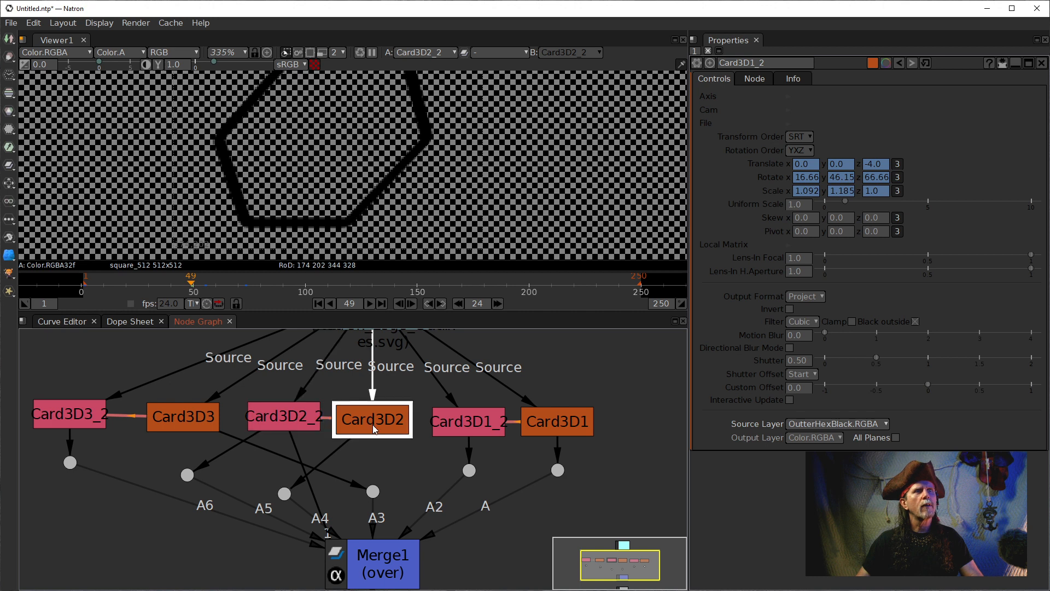
pyautogui.press('1')
pyautogui.click(306, 419)
pyautogui.press('1')
# View the N's white and black layers from Card3D3 and Card3D3_2, followed by the Merge1 composite.
pyautogui.click(156, 414)
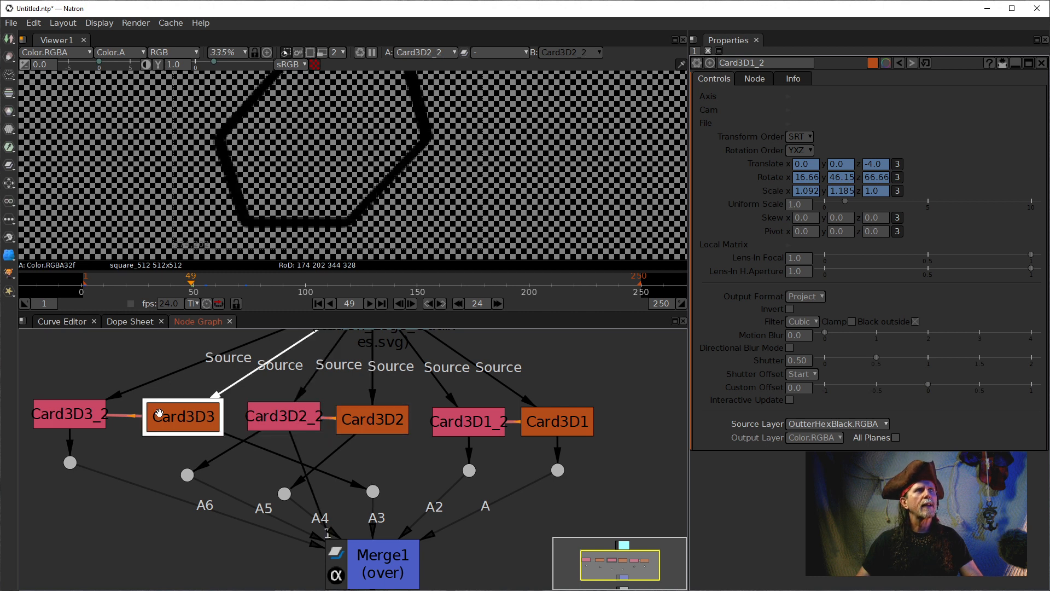
pyautogui.press('1')
pyautogui.click(75, 415)
pyautogui.press('1')
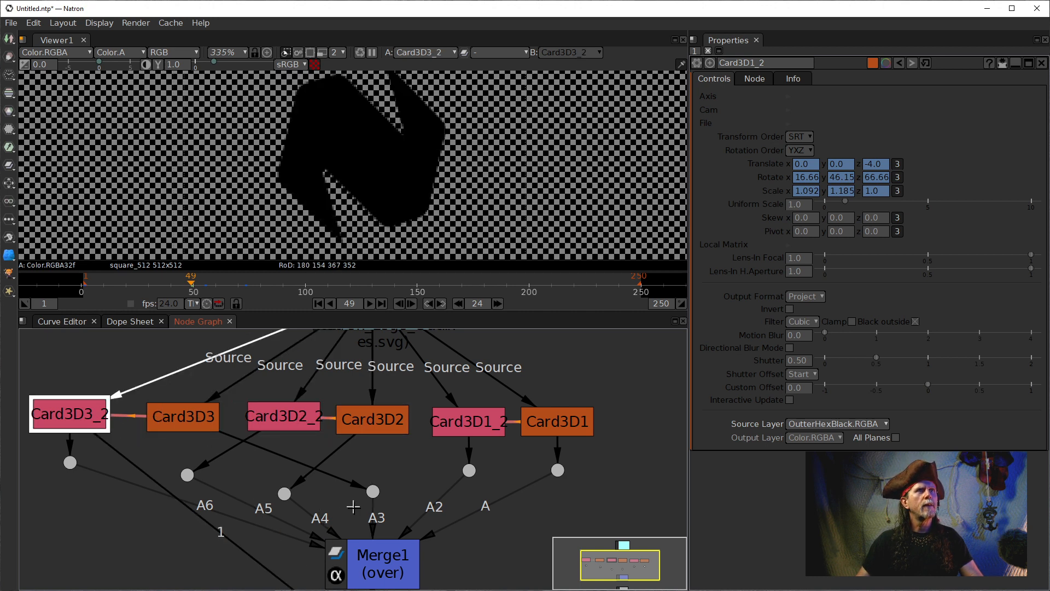
pyautogui.click(390, 566)
pyautogui.press('1')
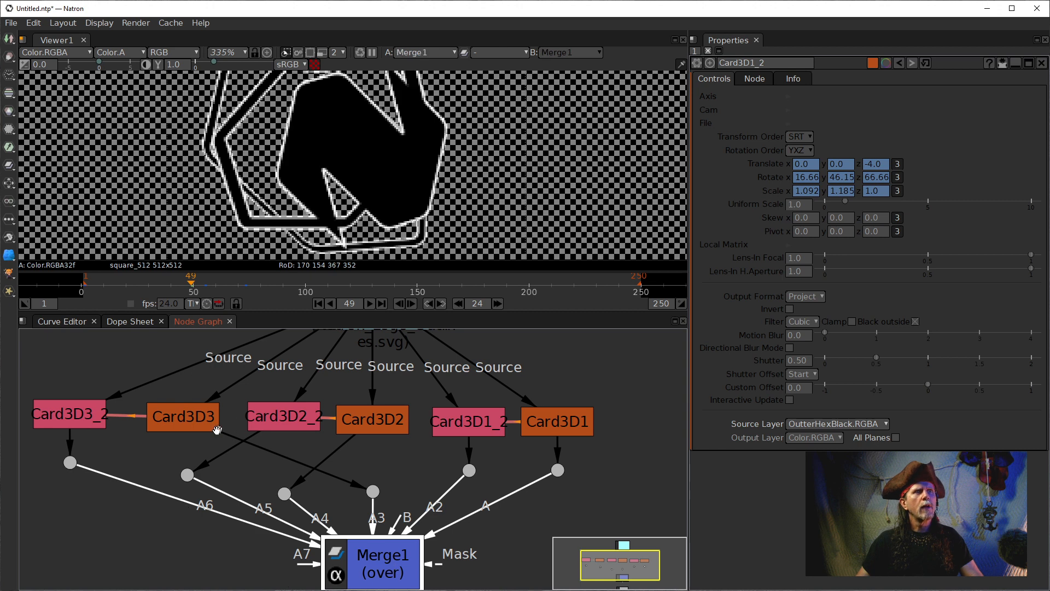
# Swap the positions of Card3D3 and Card3D2 in the node graph and align the A4 and A5 dots beneath their source cards.
pyautogui.click(374, 491)
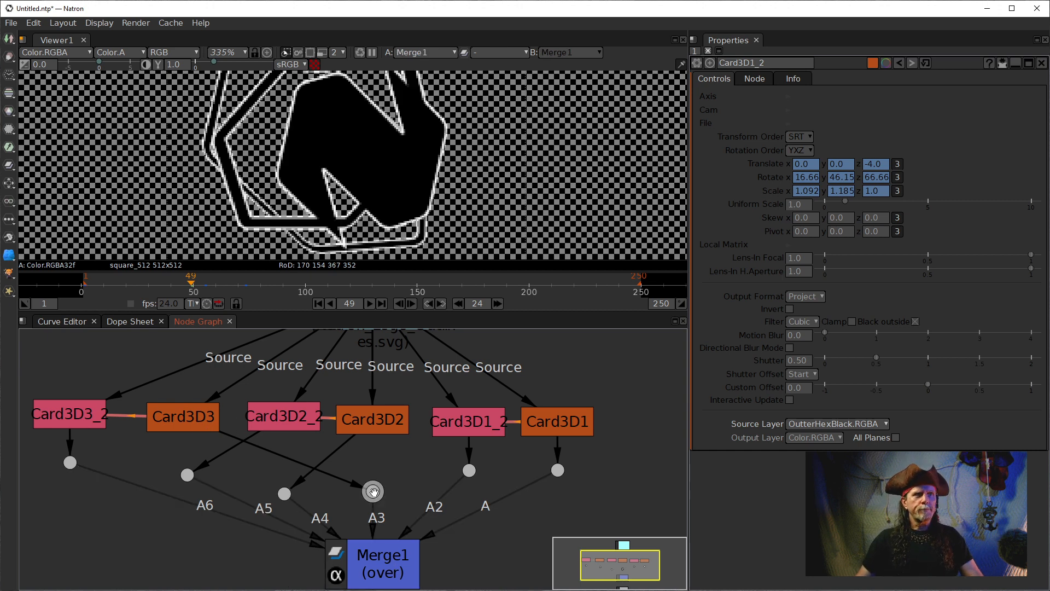
pyautogui.click(171, 414)
pyautogui.press('1')
pyautogui.moveTo(172, 414)
pyautogui.mouseDown()
pyautogui.moveTo(338, 476)
pyautogui.moveTo(361, 473)
pyautogui.moveTo(383, 449)
pyautogui.moveTo(286, 411)
pyautogui.moveTo(174, 405)
pyautogui.moveTo(177, 417)
pyautogui.mouseUp()
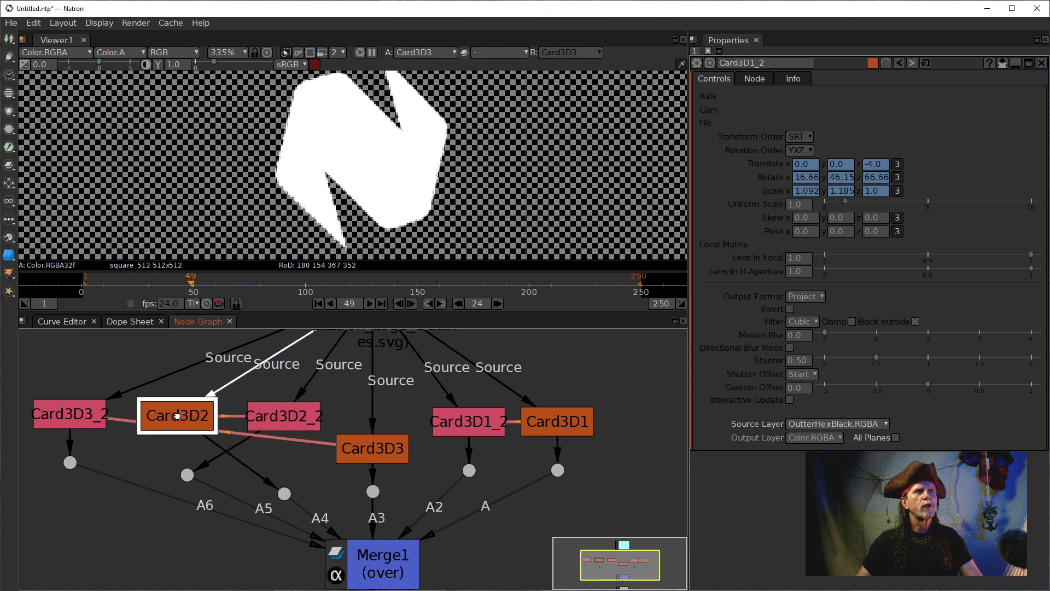
pyautogui.moveTo(285, 495); pyautogui.dragTo(284, 468)
pyautogui.moveTo(396, 448); pyautogui.dragTo(394, 418)
# View all six card outputs in sequence: Card3D1, Card3D1_2, Card3D3, Card3D2_2, Card3D2 and Card3D3_2.
pyautogui.click(565, 420)
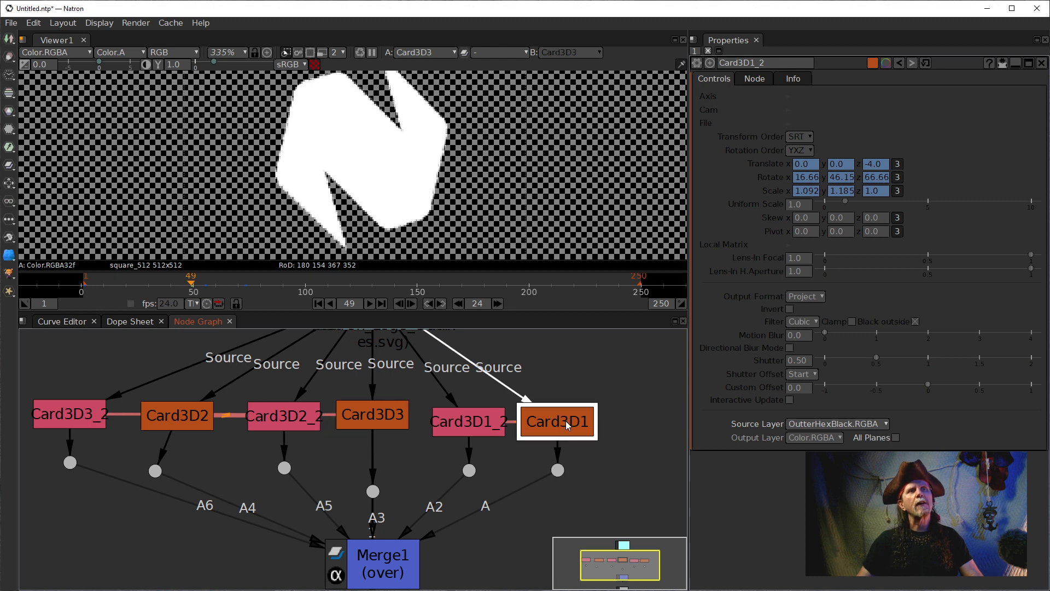
pyautogui.press('1')
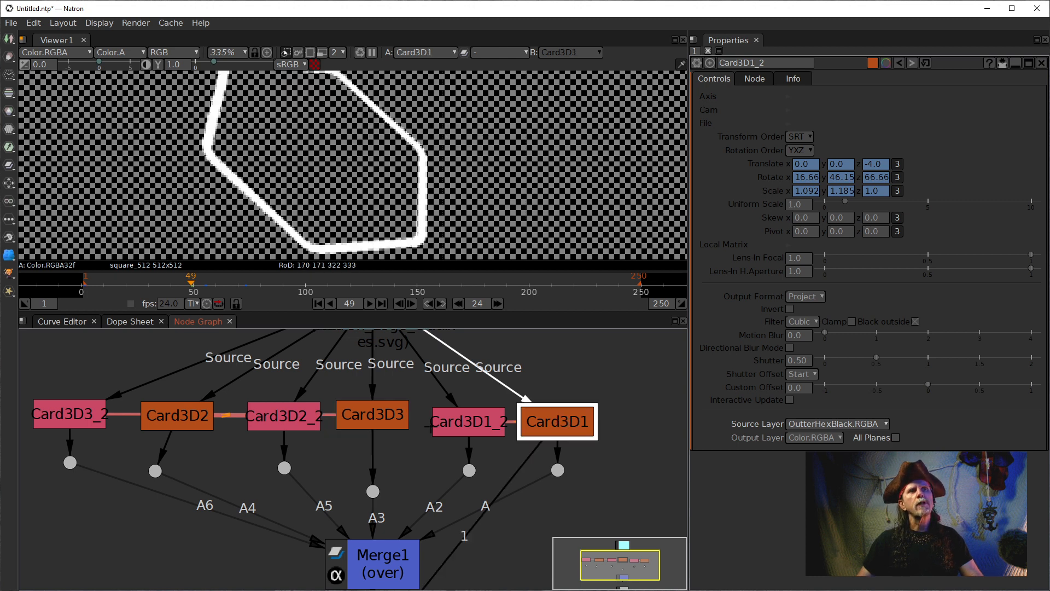
pyautogui.click(463, 428)
pyautogui.press('1')
pyautogui.click(382, 427)
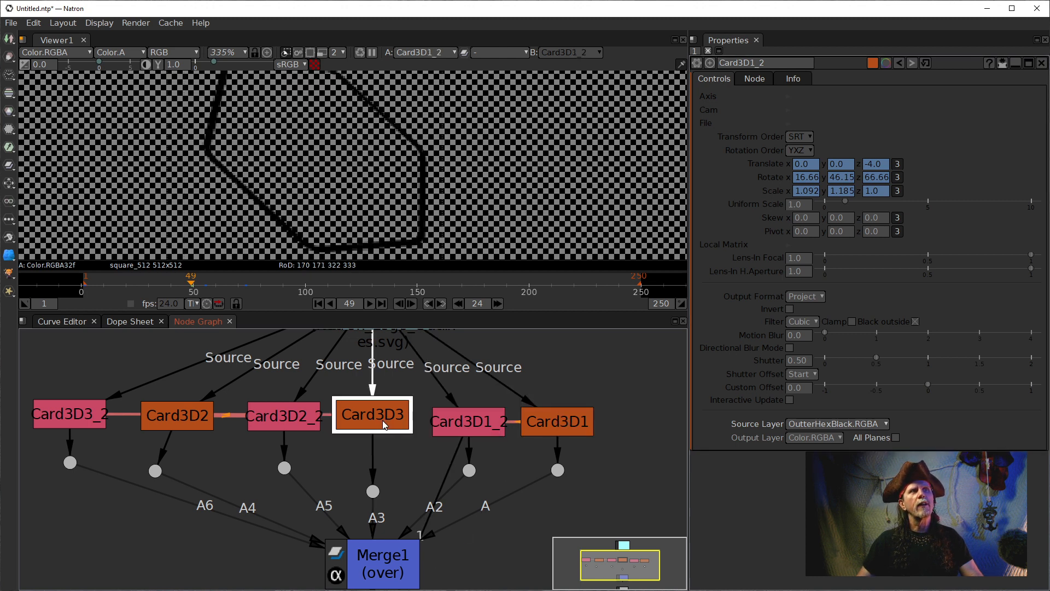
pyautogui.press('1')
pyautogui.click(301, 420)
pyautogui.press('1')
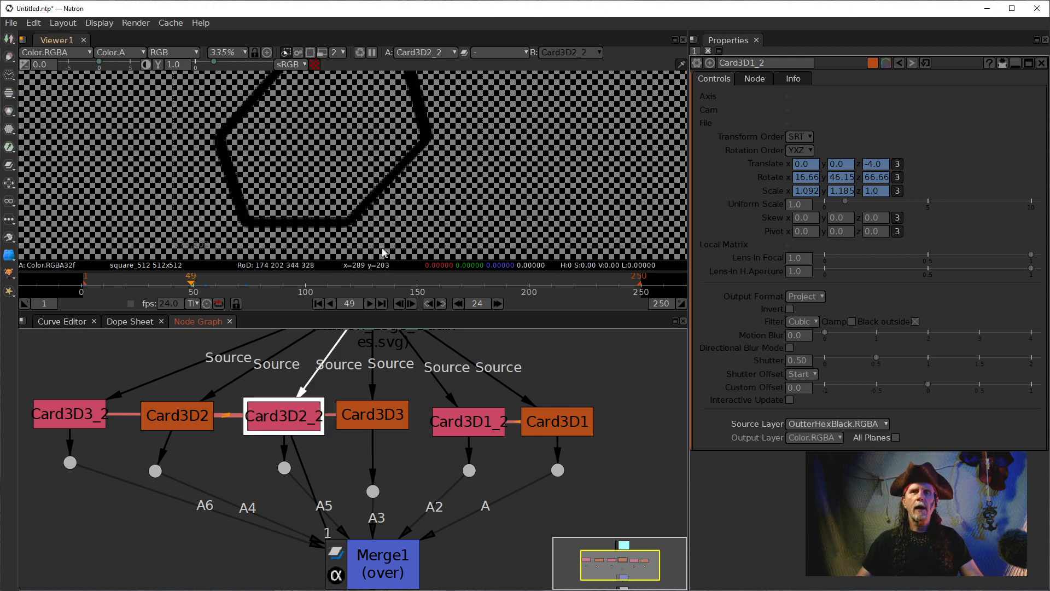
pyautogui.click(182, 421)
pyautogui.press('1')
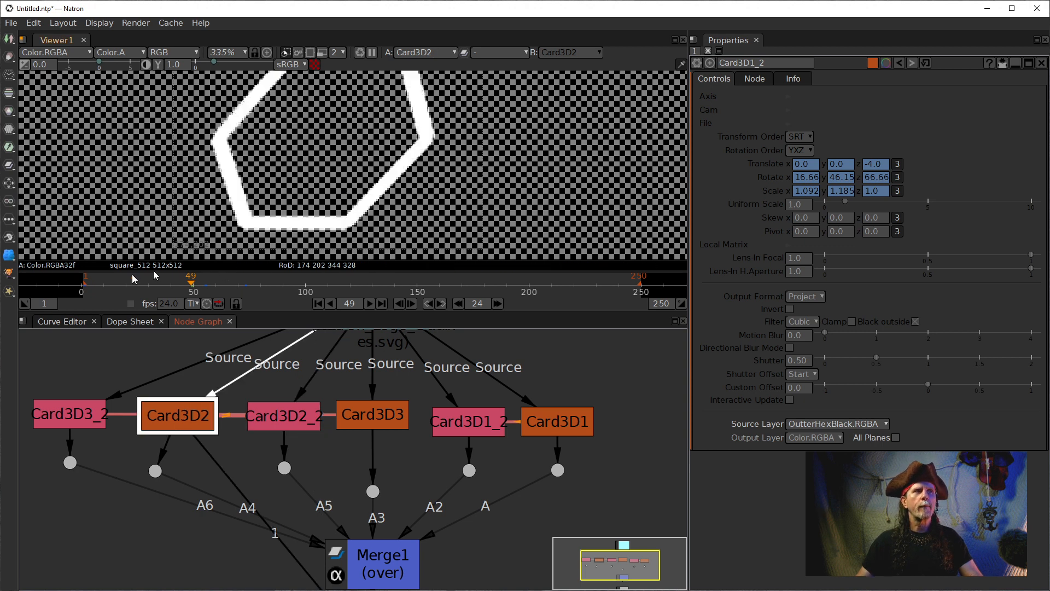
pyautogui.click(63, 429)
pyautogui.press('1')
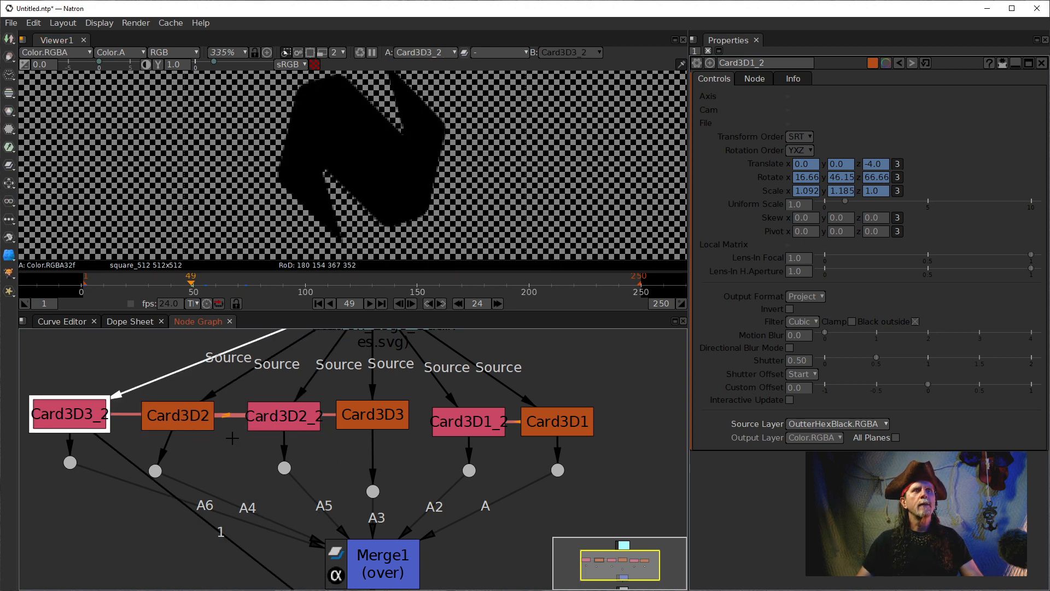
# View Card3D2_2, and compare the white N from Card3D3 with the white inner hexagon from Card3D2 by switching between them.
pyautogui.click(278, 418)
pyautogui.press('1')
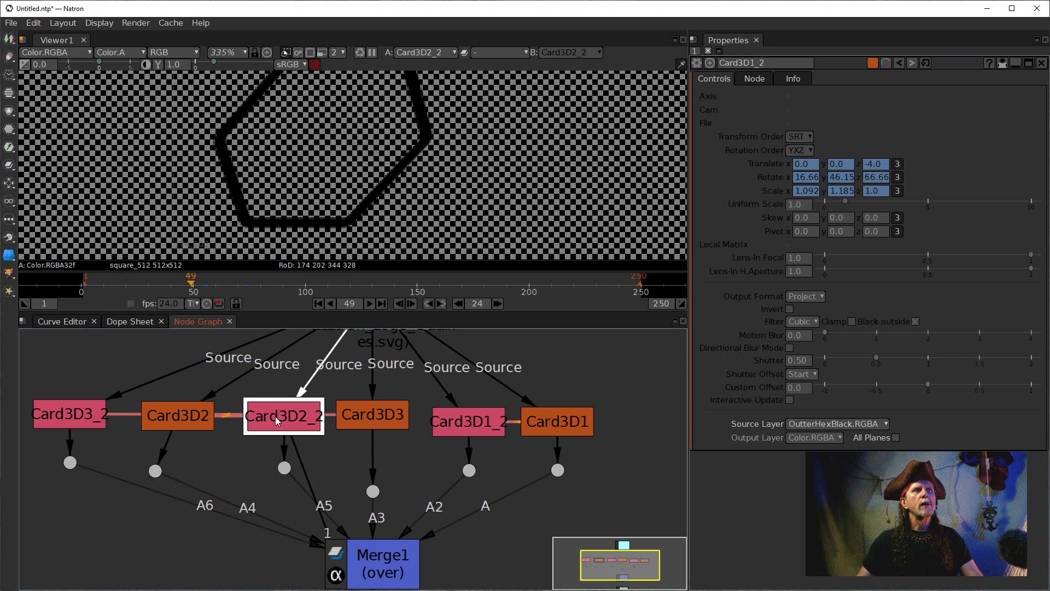
pyautogui.click(352, 419)
pyautogui.press('1')
pyautogui.click(185, 417)
pyautogui.press('1')
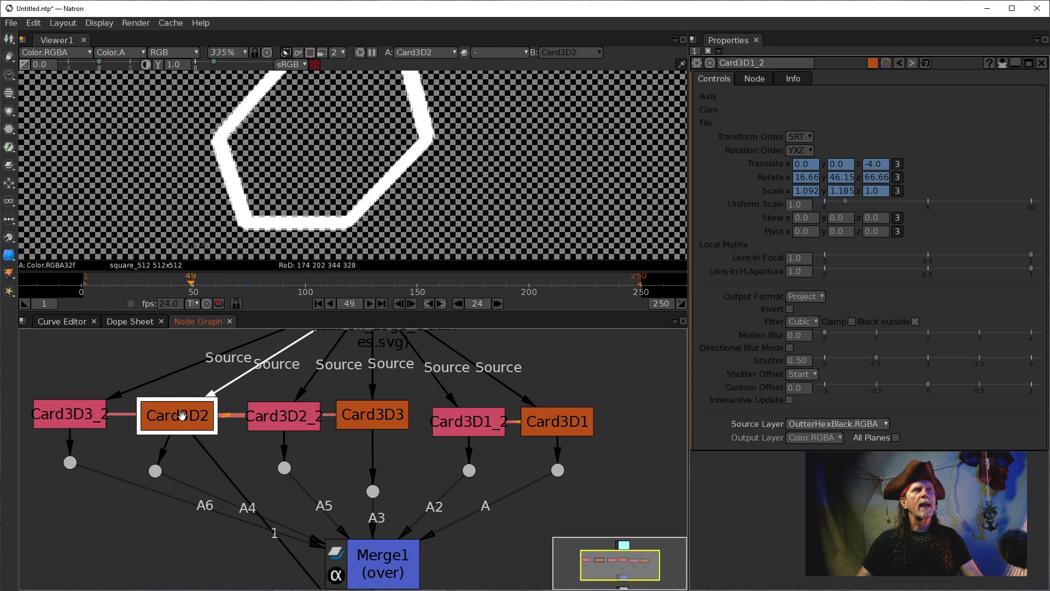
pyautogui.click(362, 422)
pyautogui.press('1')
pyautogui.click(180, 415)
pyautogui.press('1')
pyautogui.click(345, 417)
pyautogui.press('1')
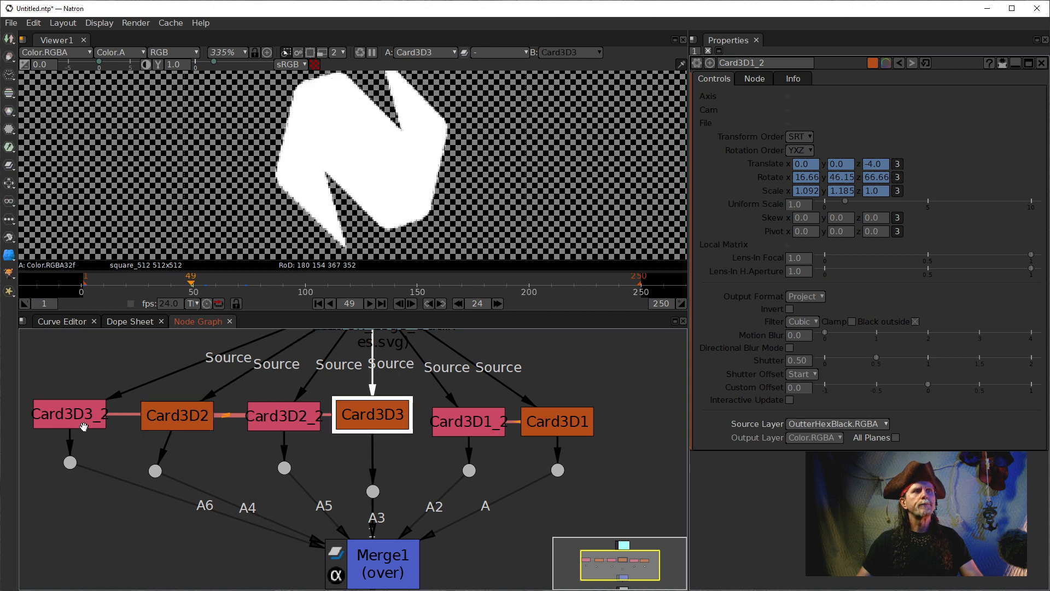
# View Card3D3_2 and examine the lower edges of the N and hexagons in the Merge1 composite up close.
pyautogui.click(71, 414)
pyautogui.press('1')
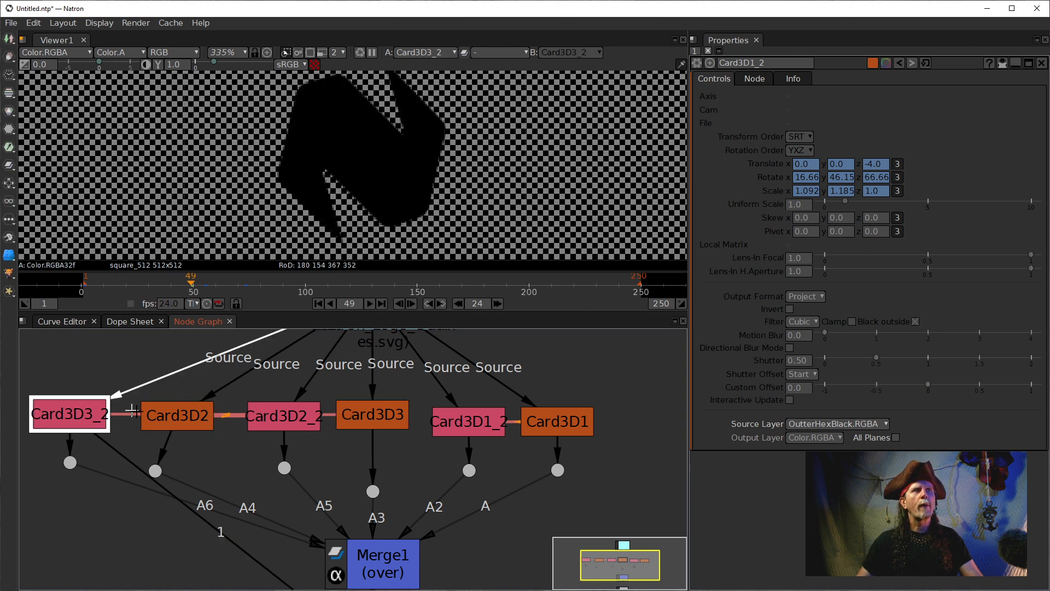
pyautogui.click(393, 574)
pyautogui.press('1')
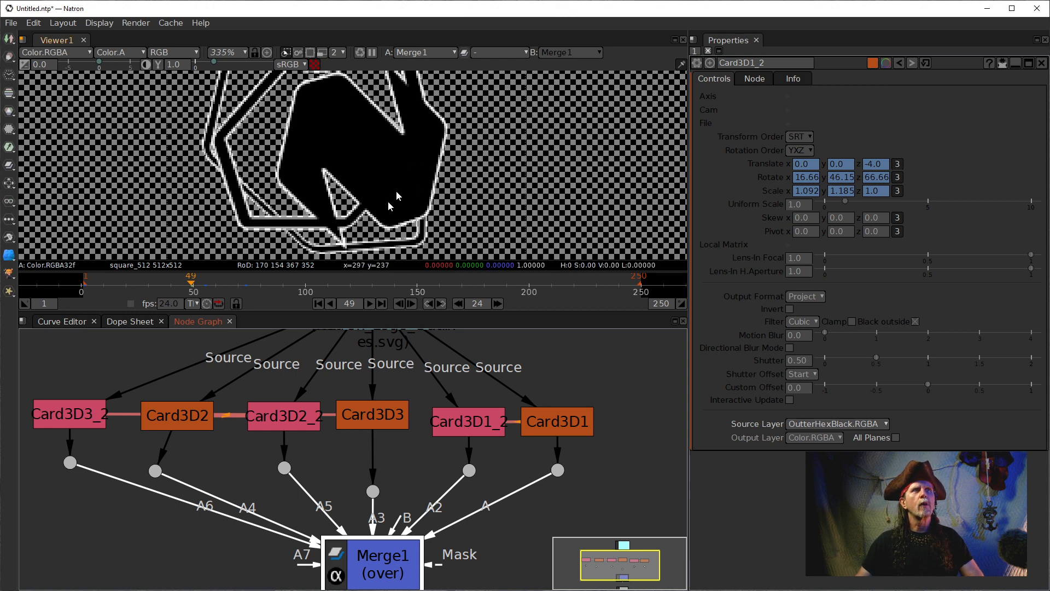
pyautogui.scroll(5, 322, 229)
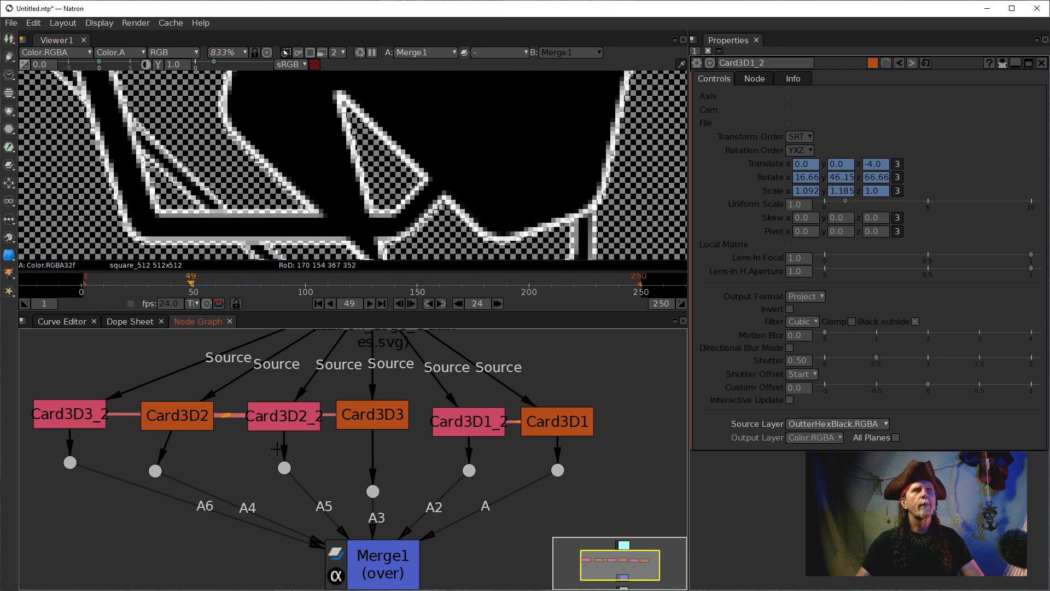
pyautogui.scroll(-5, 453, 241)
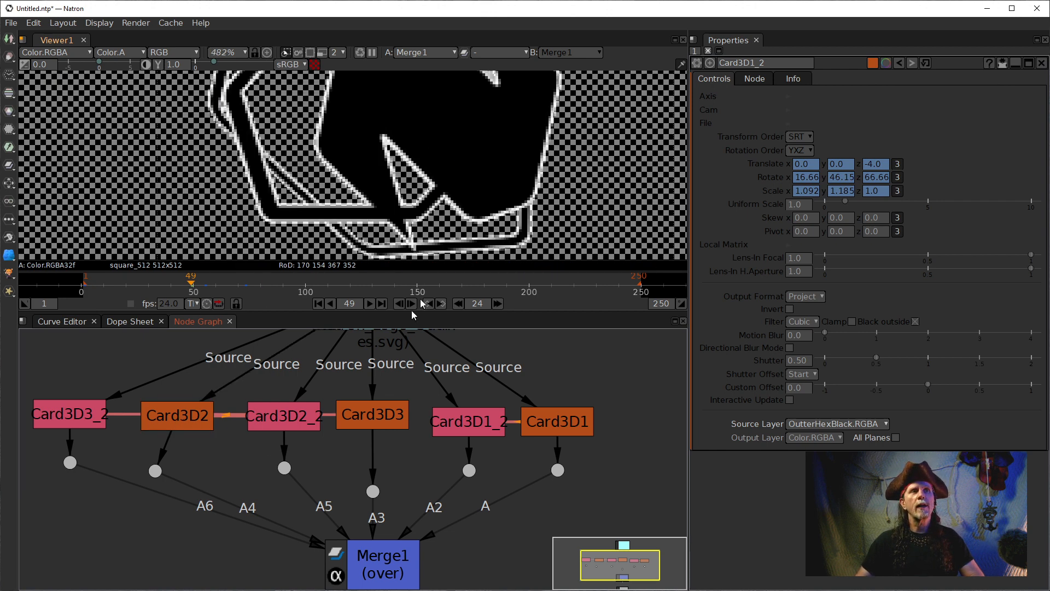
# Compare the black inner hexagon from Card3D2_2 with the white N from Card3D3 by viewing them alternately.
pyautogui.click(359, 426)
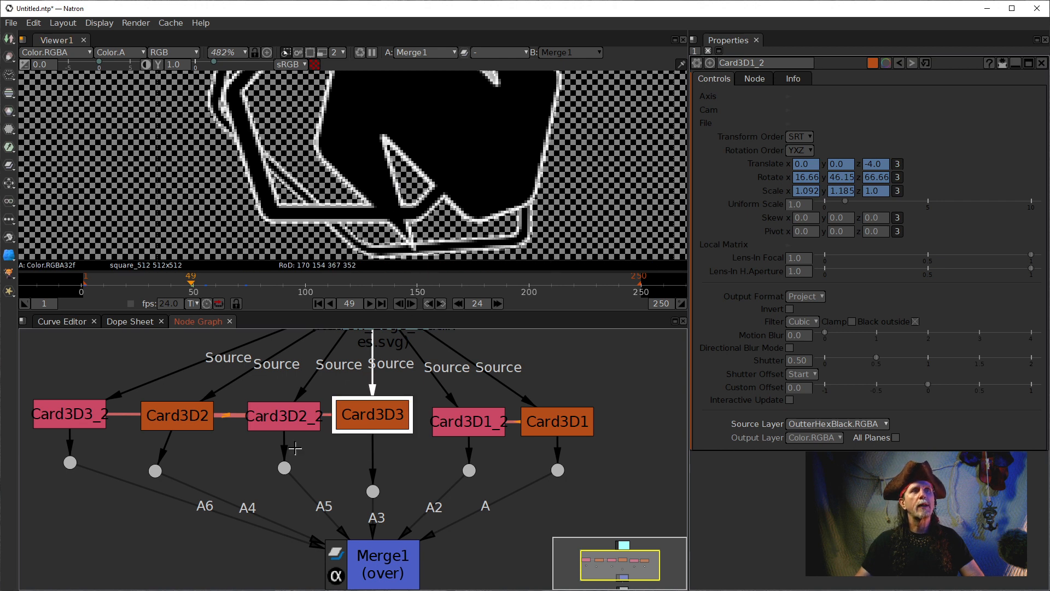
pyautogui.click(290, 418)
pyautogui.press('1')
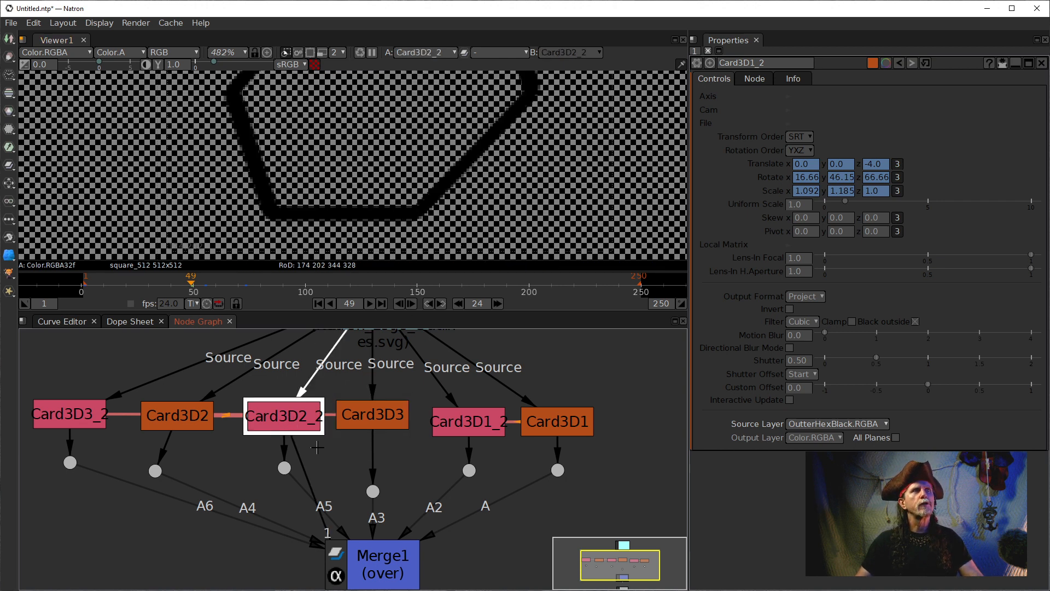
pyautogui.click(363, 421)
pyautogui.press('1')
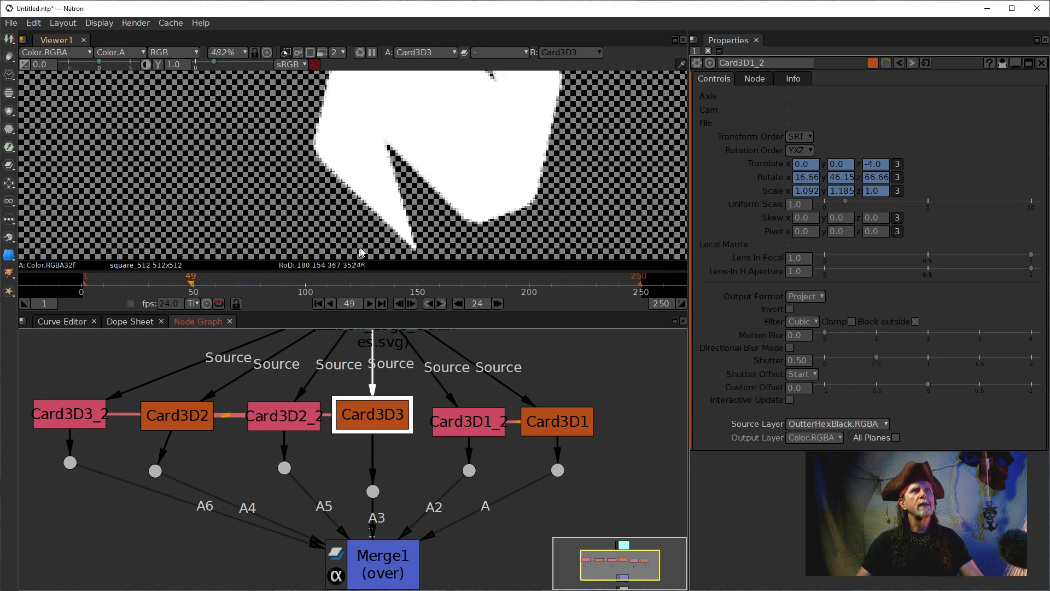
pyautogui.click(277, 414)
pyautogui.press('1')
# View the outputs of Card3D2 and Card3D3_2, and return the viewer to Merge1.
pyautogui.click(176, 423)
pyautogui.press('1')
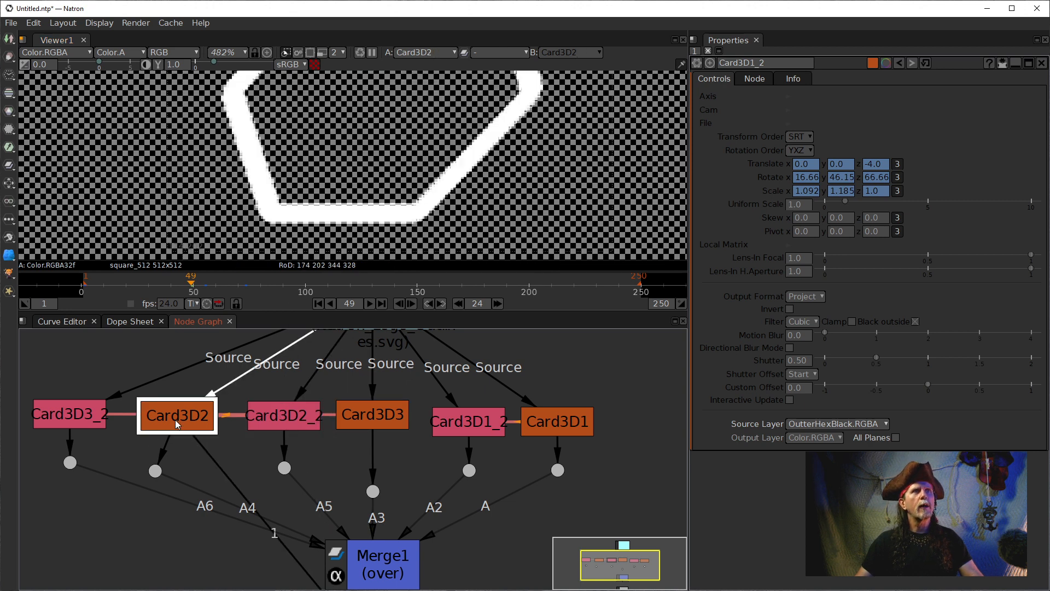
pyautogui.click(62, 426)
pyautogui.press('1')
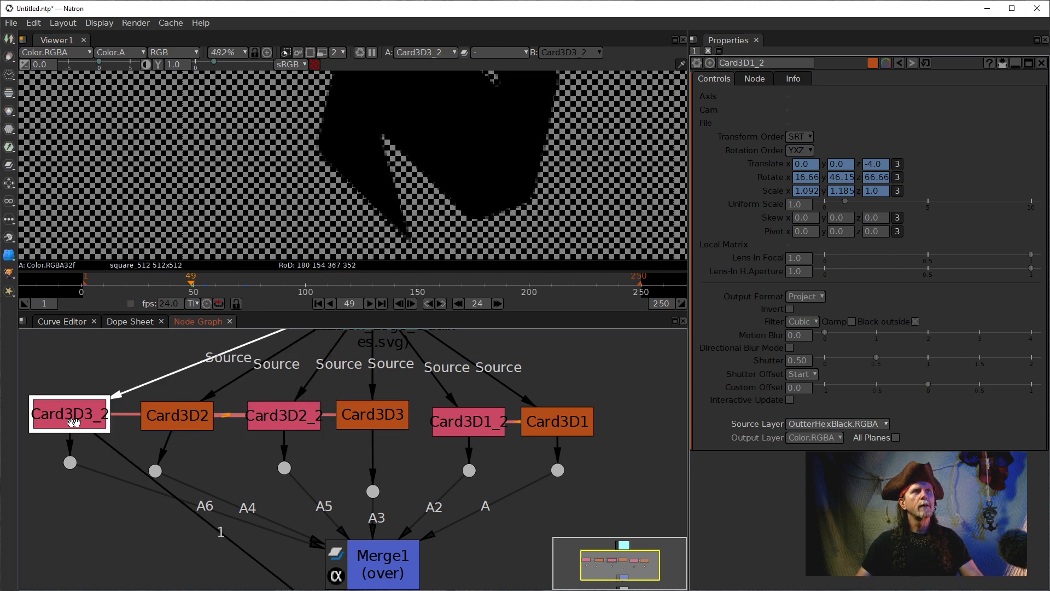
pyautogui.click(386, 559)
pyautogui.press('1')
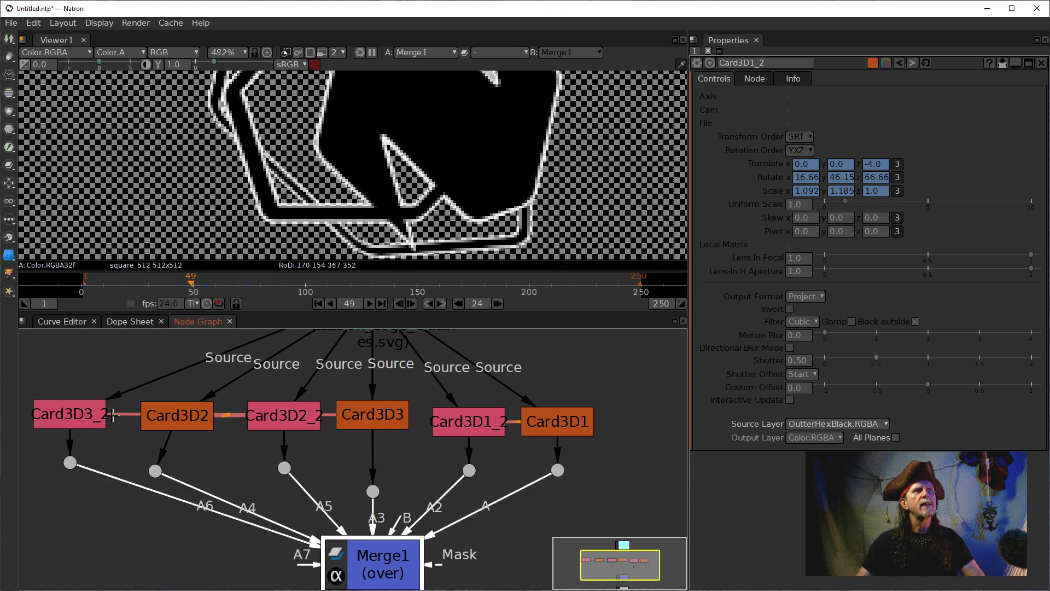
# Compare the black N from Card3D3_2 with the white inner hexagon from Card3D2 in the viewer.
pyautogui.click(101, 417)
pyautogui.press('1')
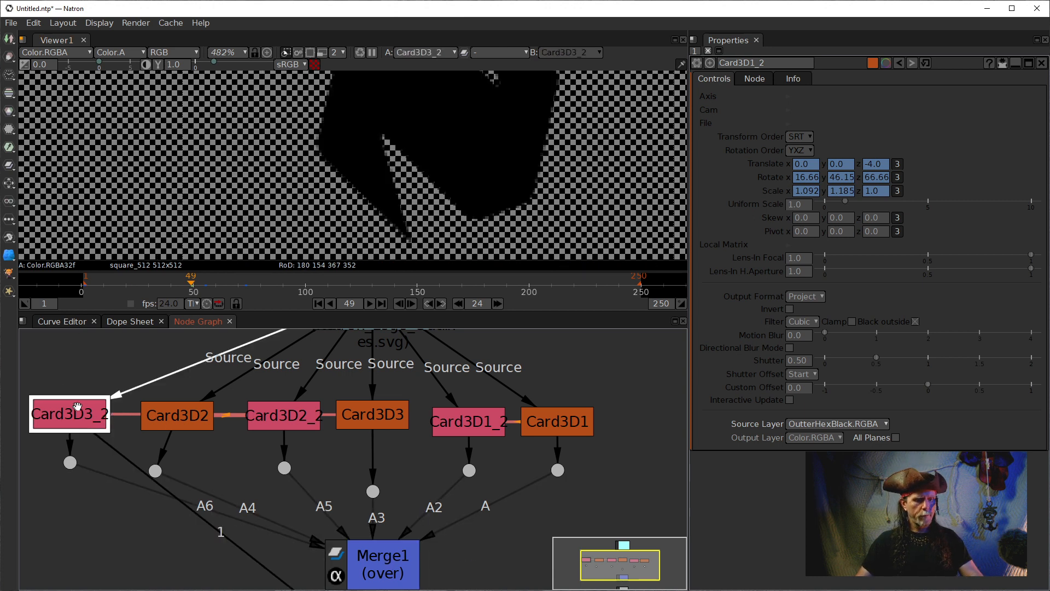
pyautogui.click(195, 423)
pyautogui.press('1')
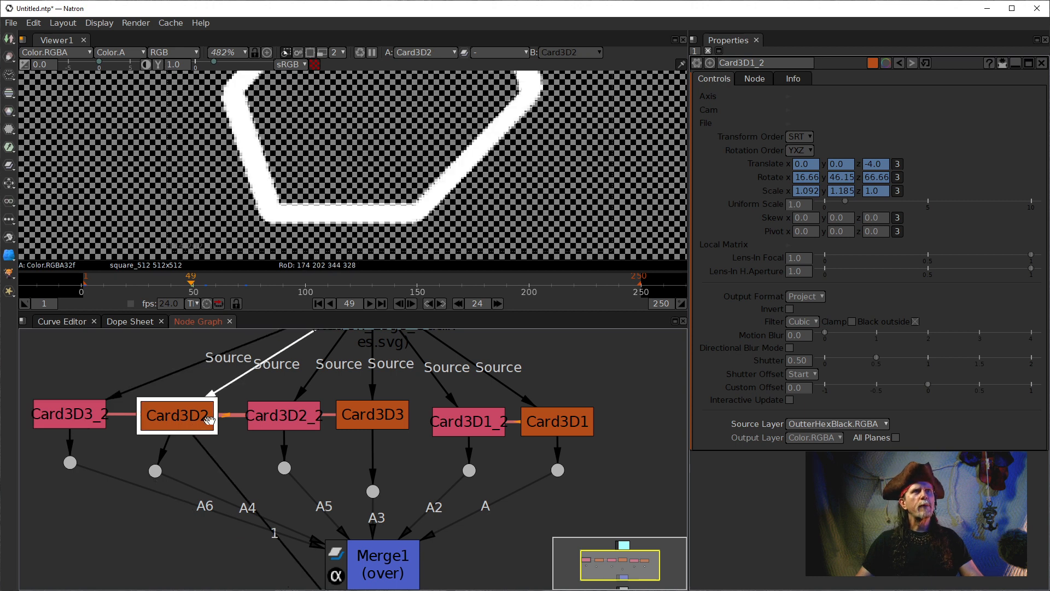
# View the outputs of Card3D2_2, Card3D3_2 and Card3D2 one after another in the viewer.
pyautogui.click(300, 428)
pyautogui.press('1')
pyautogui.click(190, 421)
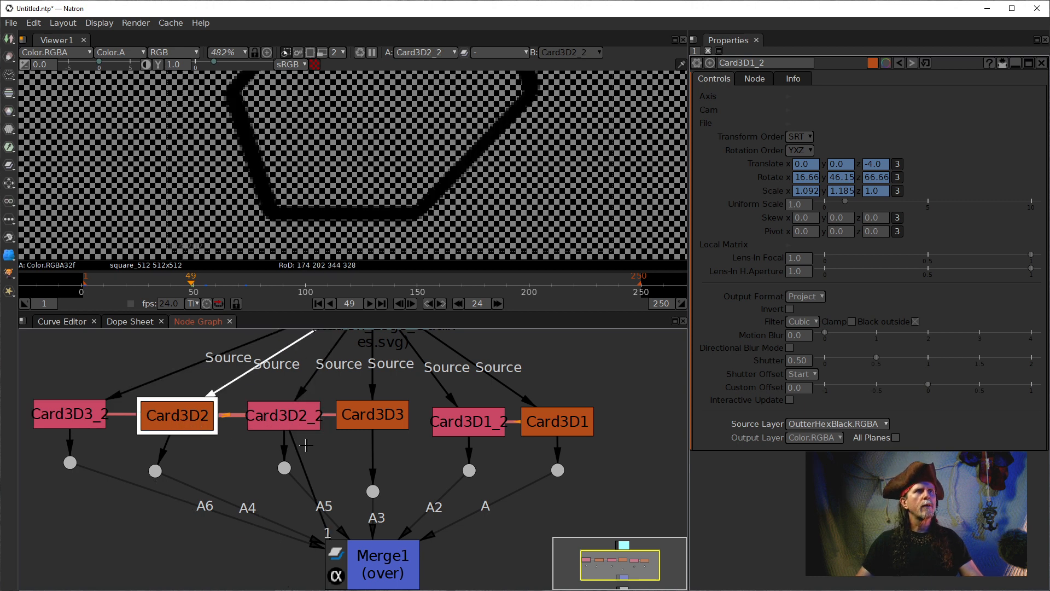
pyautogui.click(89, 416)
pyautogui.press('1')
pyautogui.click(178, 416)
pyautogui.press('1')
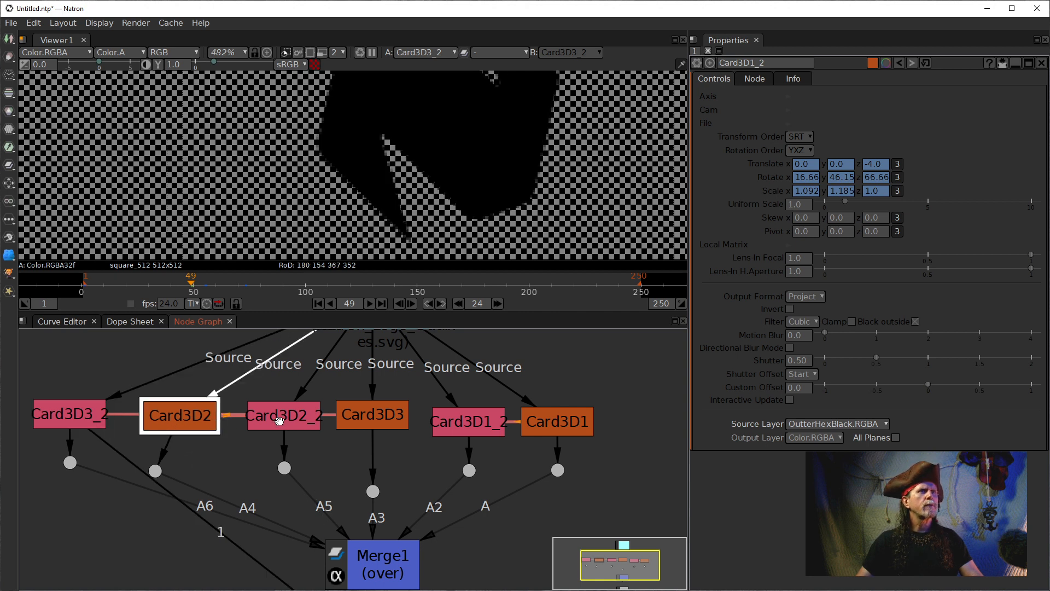
# View Card3D2_2 and Card3D3, and return the viewer to the Merge1 composite.
pyautogui.click(282, 416)
pyautogui.press('1')
pyautogui.click(359, 408)
pyautogui.press('1')
pyautogui.click(412, 542)
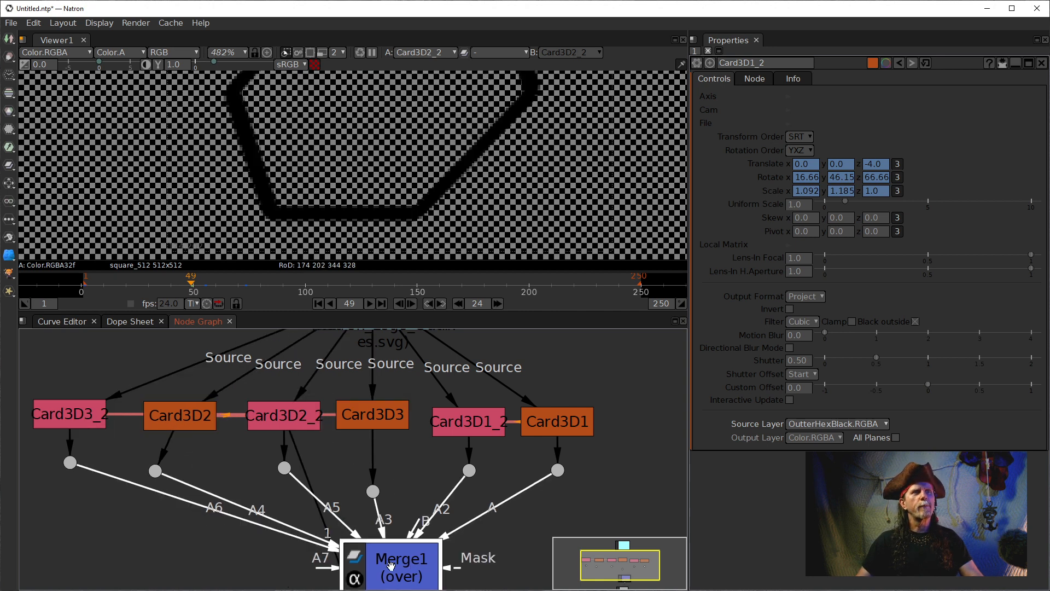
pyautogui.press('1')
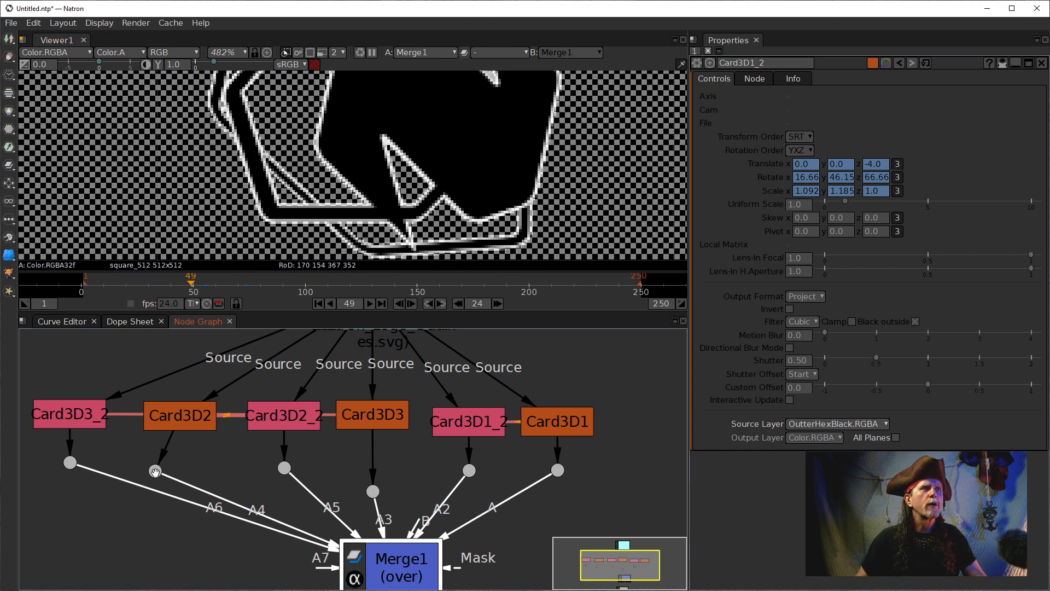
# Swap the positions of Card3D2 and Card3D2_2 and their connection dots so that Card3D2_2 sits beside Card3D3_2.
pyautogui.moveTo(155, 471); pyautogui.dragTo(284, 465)
pyautogui.moveTo(294, 415)
pyautogui.mouseDown()
pyautogui.moveTo(94, 405)
pyautogui.moveTo(276, 414)
pyautogui.mouseUp()
pyautogui.moveTo(243, 472)
pyautogui.mouseDown()
pyautogui.moveTo(312, 463)
pyautogui.moveTo(226, 475)
pyautogui.mouseUp()
pyautogui.moveTo(116, 413); pyautogui.dragTo(172, 418)
# View Card3D3, Card3D2, Card3D2_2 and Card3D3_2 in turn, and compare the whole black N with the white N of Card3D3.
pyautogui.click(362, 416)
pyautogui.press('1')
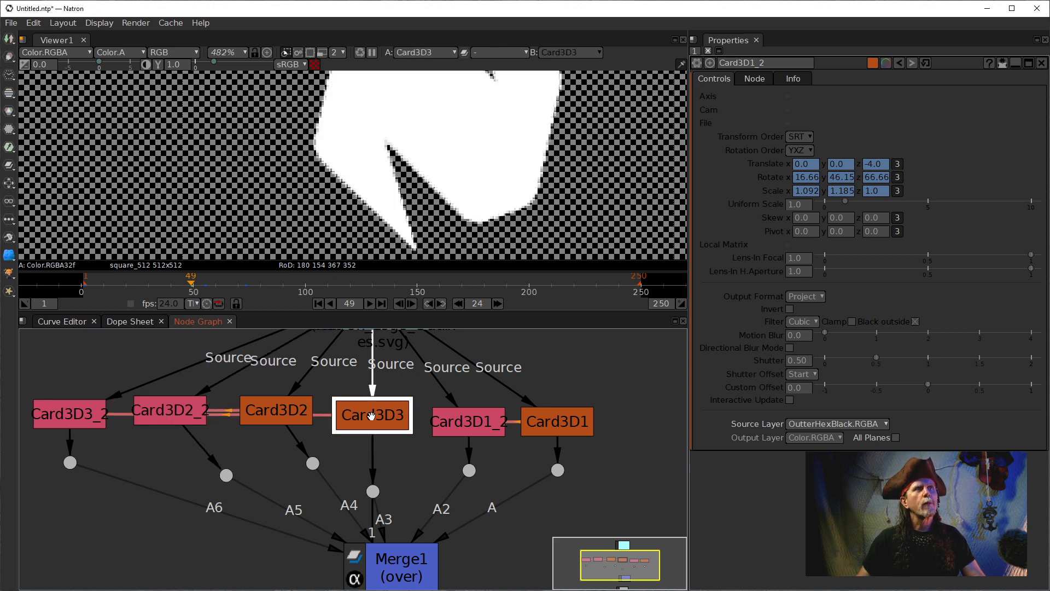
pyautogui.click(285, 417)
pyautogui.press('1')
pyautogui.click(193, 422)
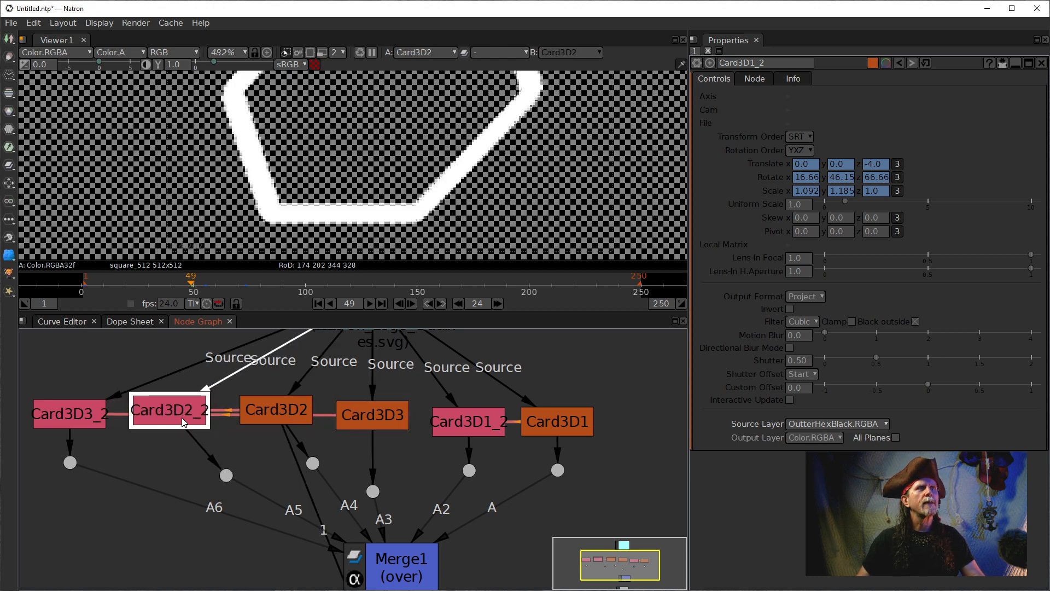
pyautogui.press('1')
pyautogui.click(79, 419)
pyautogui.press('1')
pyautogui.scroll(-7, 411, 202)
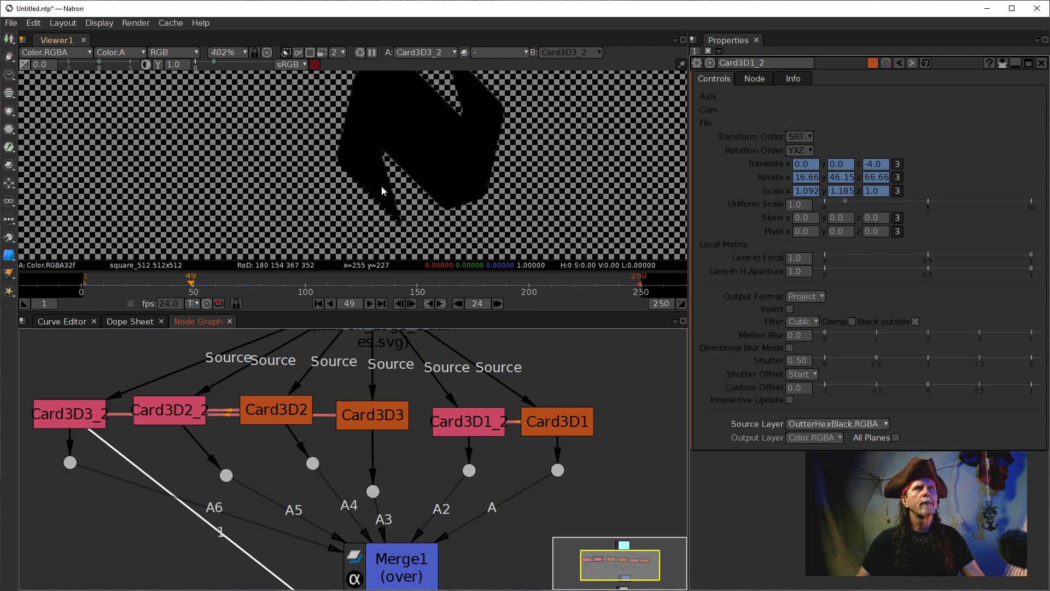
pyautogui.click(371, 419)
pyautogui.press('1')
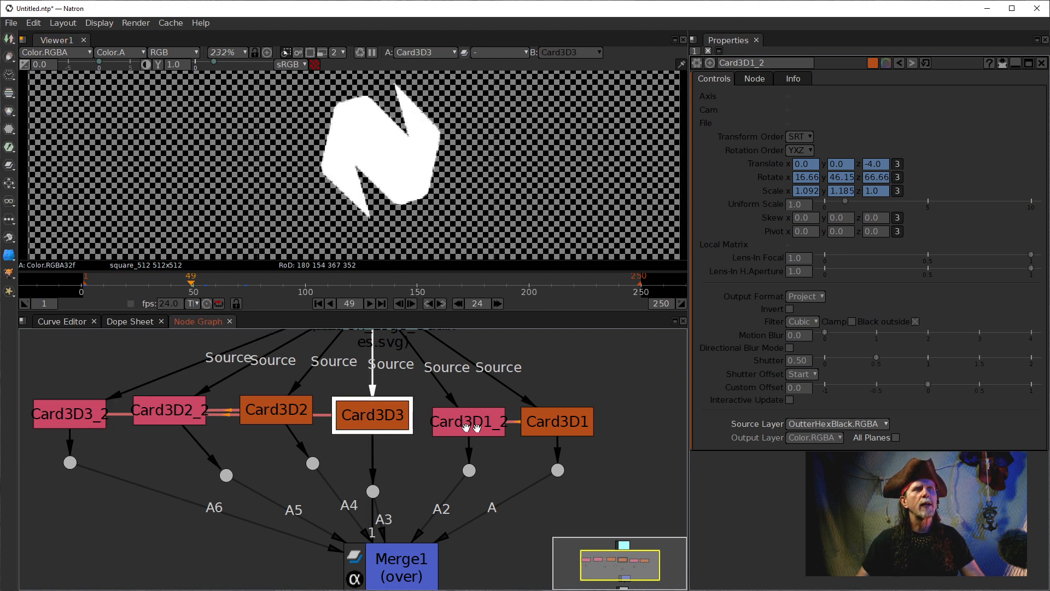
# View all six card outputs in stacking order from Card3D1 through Card3D3_2, finishing with the Merge1 composite.
pyautogui.click(547, 421)
pyautogui.press('1')
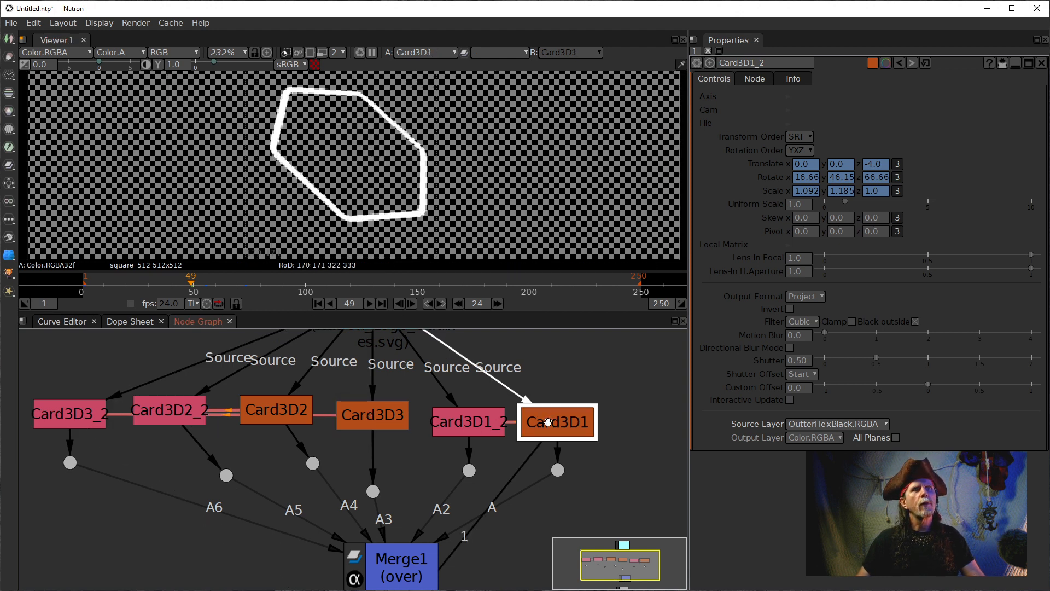
pyautogui.click(460, 412)
pyautogui.press('1')
pyautogui.click(374, 417)
pyautogui.press('1')
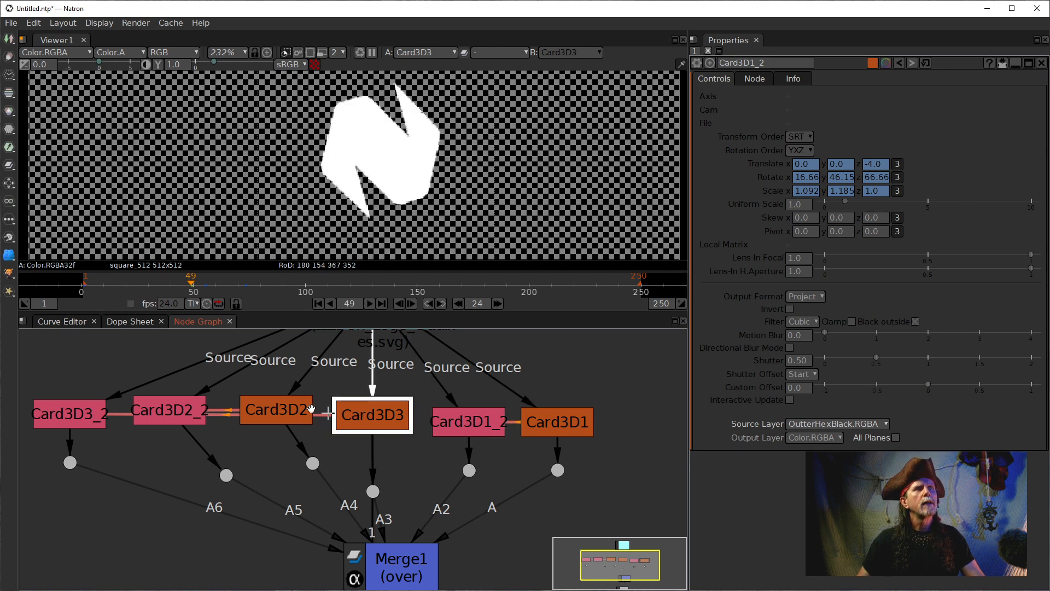
pyautogui.click(311, 408)
pyautogui.press('1')
pyautogui.click(187, 408)
pyautogui.press('1')
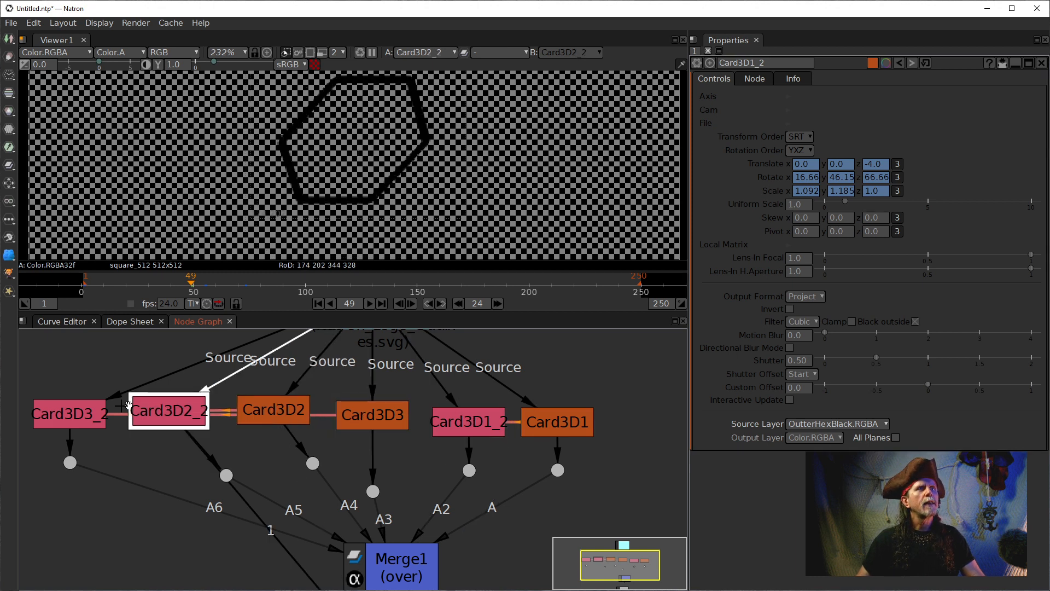
pyautogui.click(69, 412)
pyautogui.press('1')
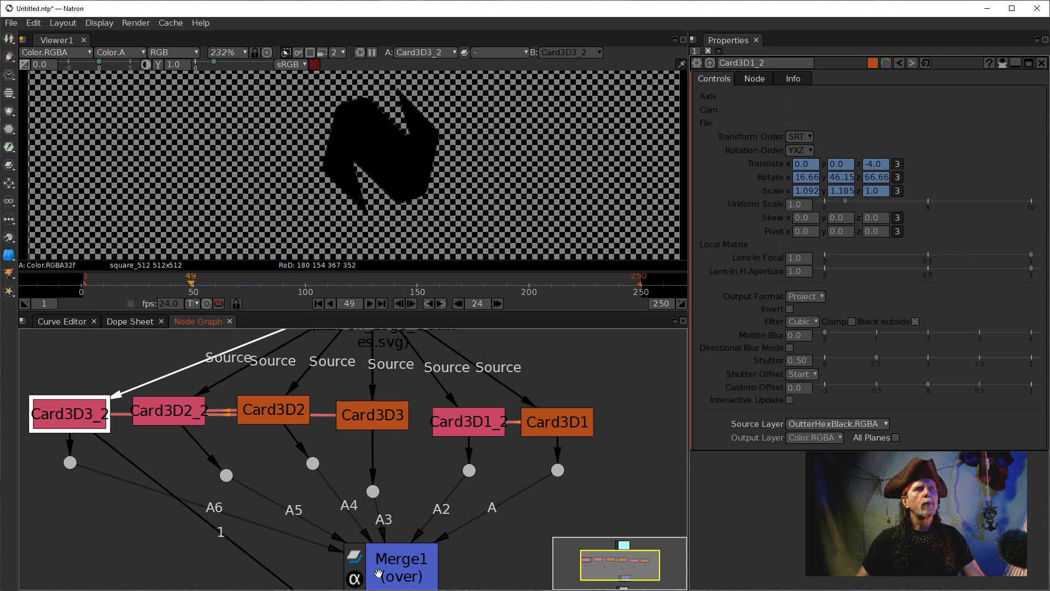
pyautogui.click(378, 573)
pyautogui.press('1')
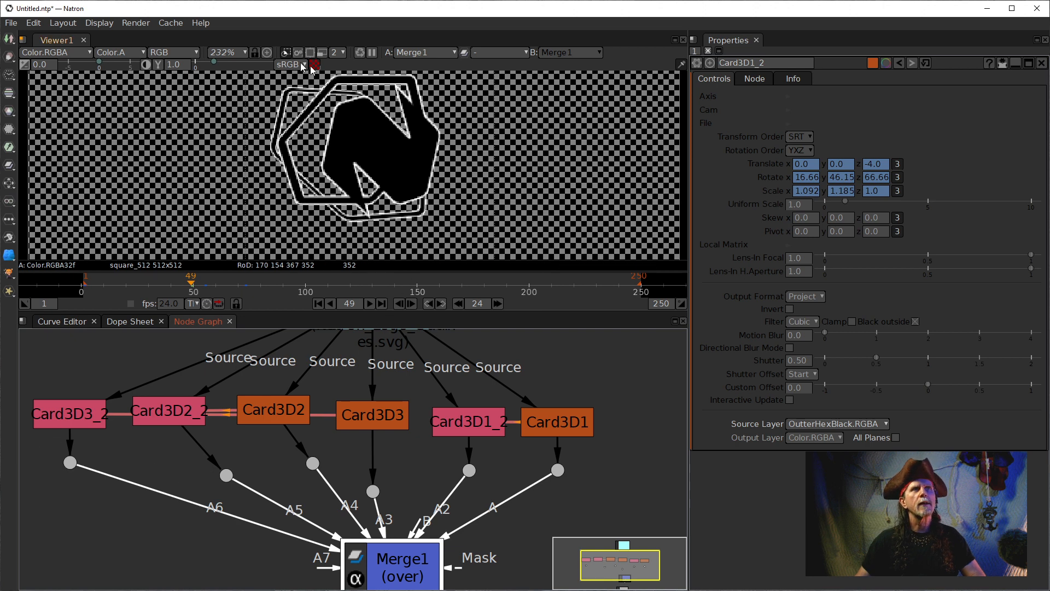
# Align Merge1 beneath Card3D3 and raise the A3 connection dot slightly in the node graph.
pyautogui.moveTo(523, 511); pyautogui.dragTo(478, 447)
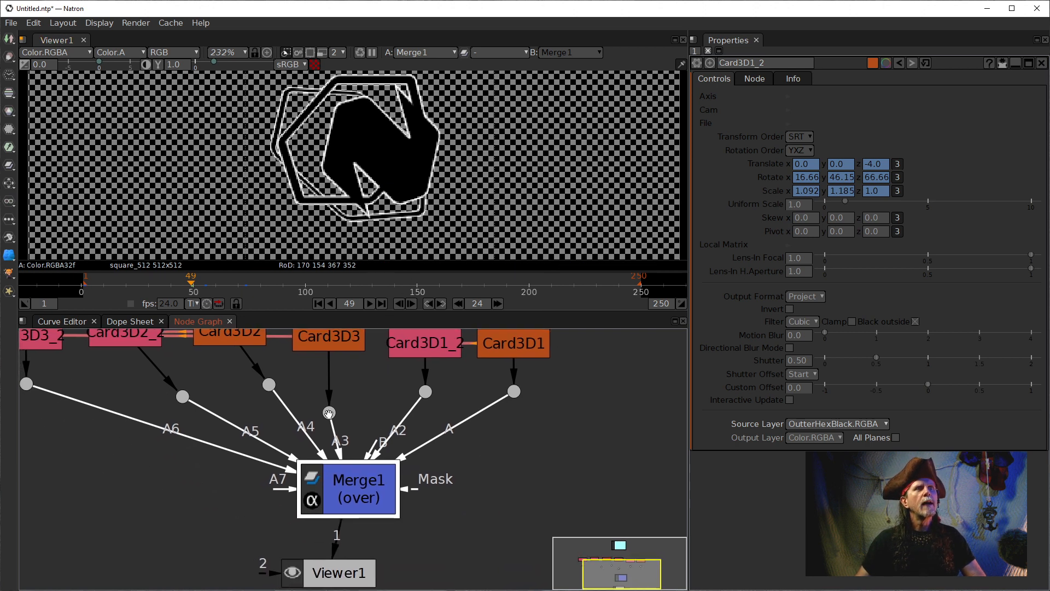
pyautogui.moveTo(329, 413); pyautogui.dragTo(329, 400)
pyautogui.moveTo(354, 468); pyautogui.dragTo(326, 462)
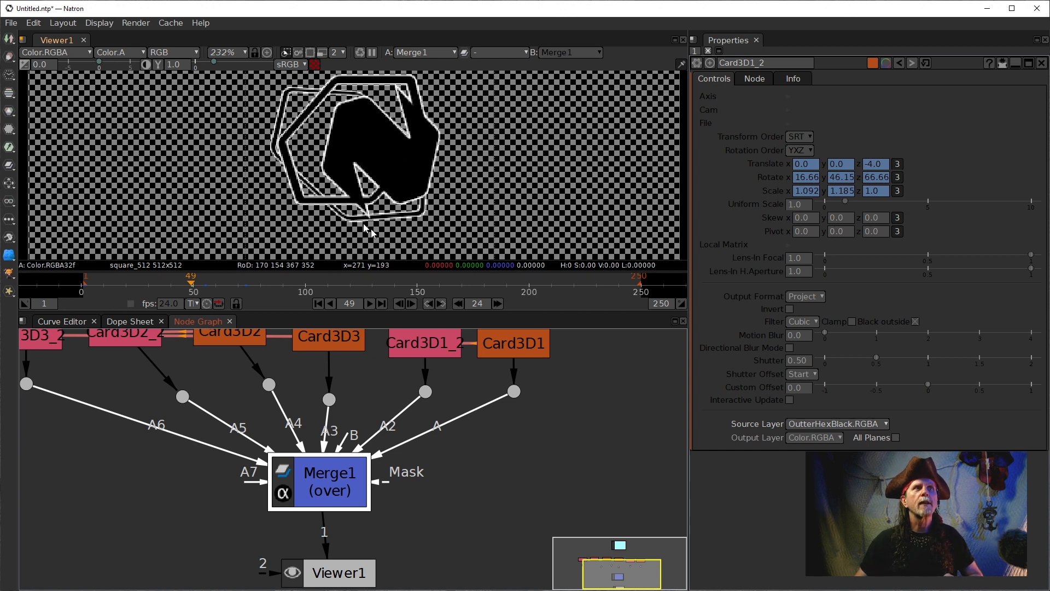
# Examine the lower edges of the overlapping N and hexagons in the Merge1 composite up close.
pyautogui.scroll(1, 377, 217)
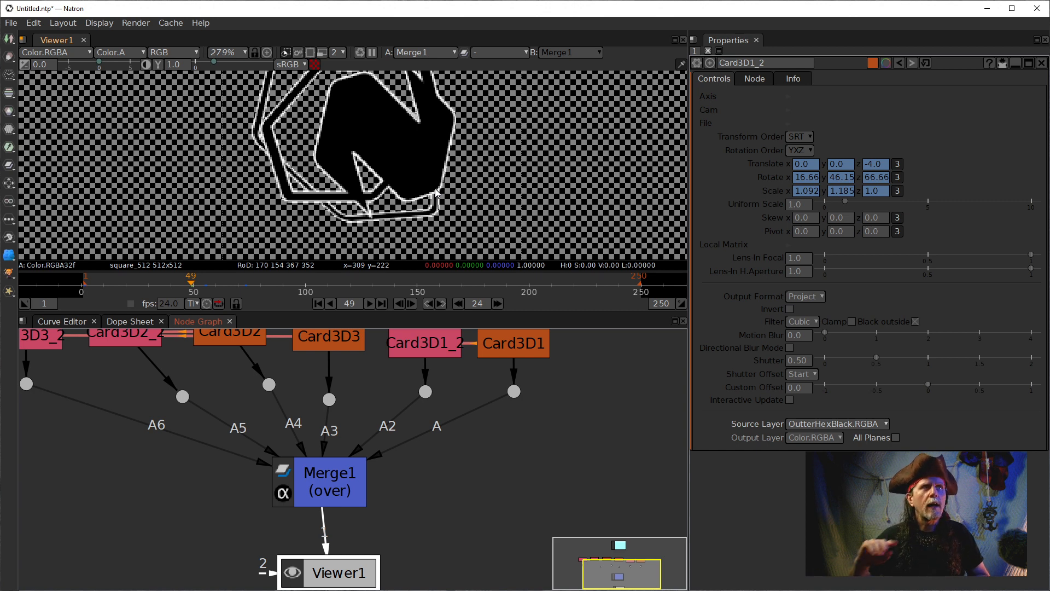
pyautogui.scroll(10, 361, 168)
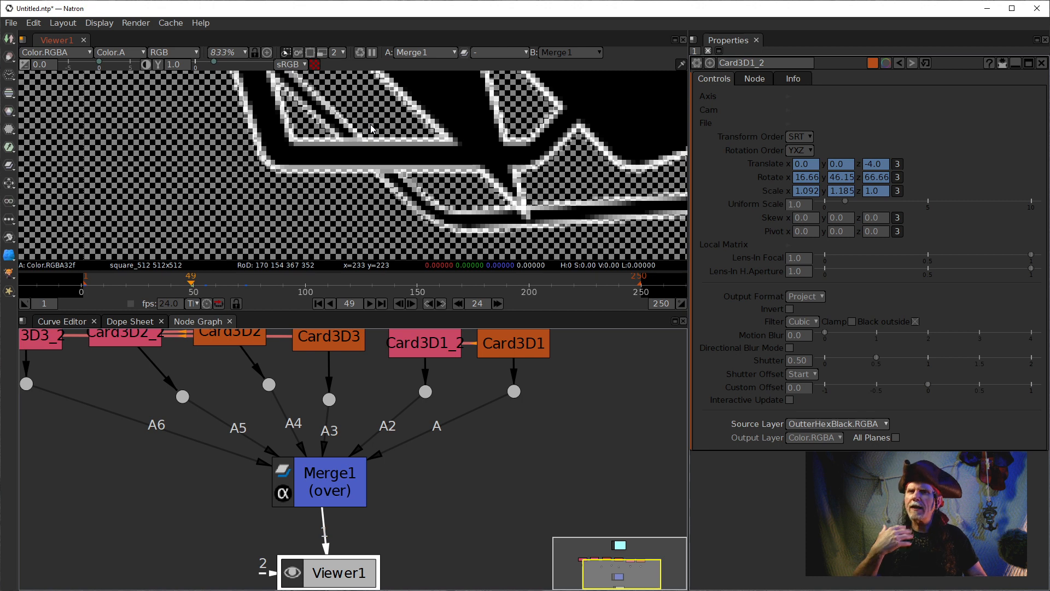
pyautogui.scroll(-8, 381, 119)
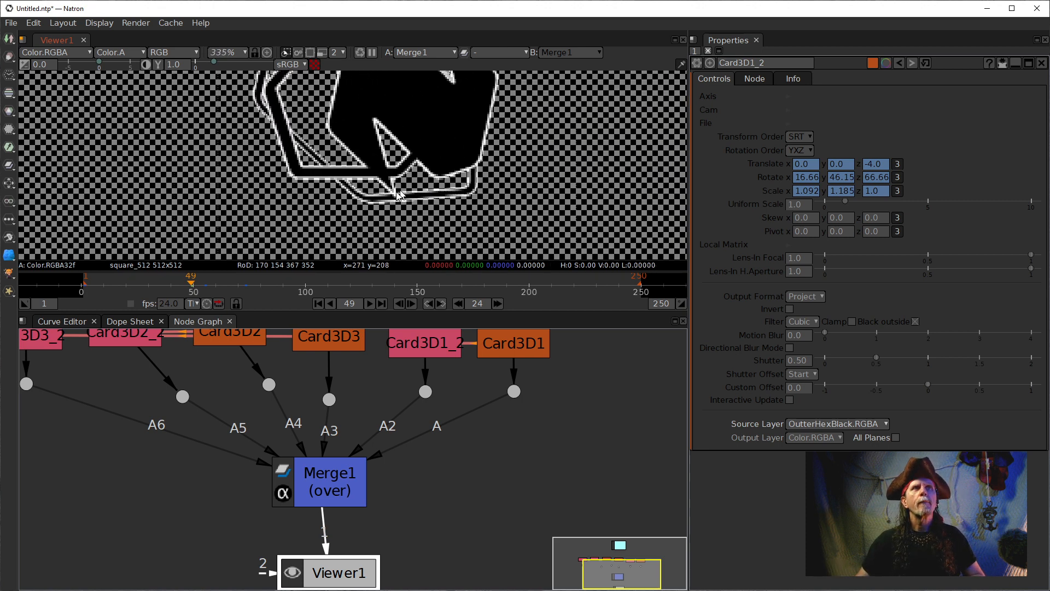
pyautogui.scroll(-6, 377, 197)
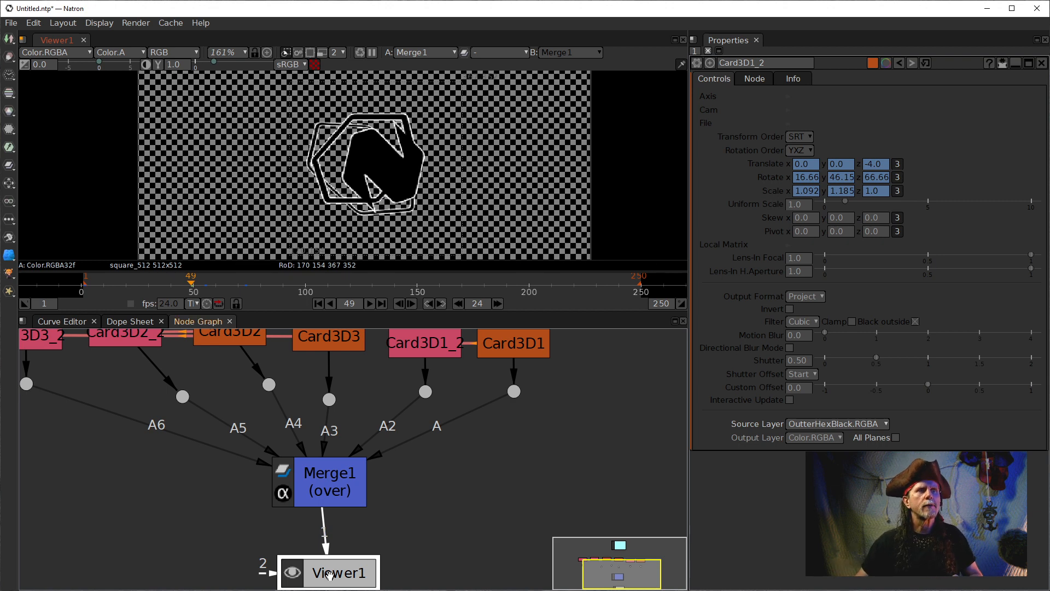
# Move the Viewer1 node farther down, in line with Merge1.
pyautogui.scroll(-5, 422, 516)
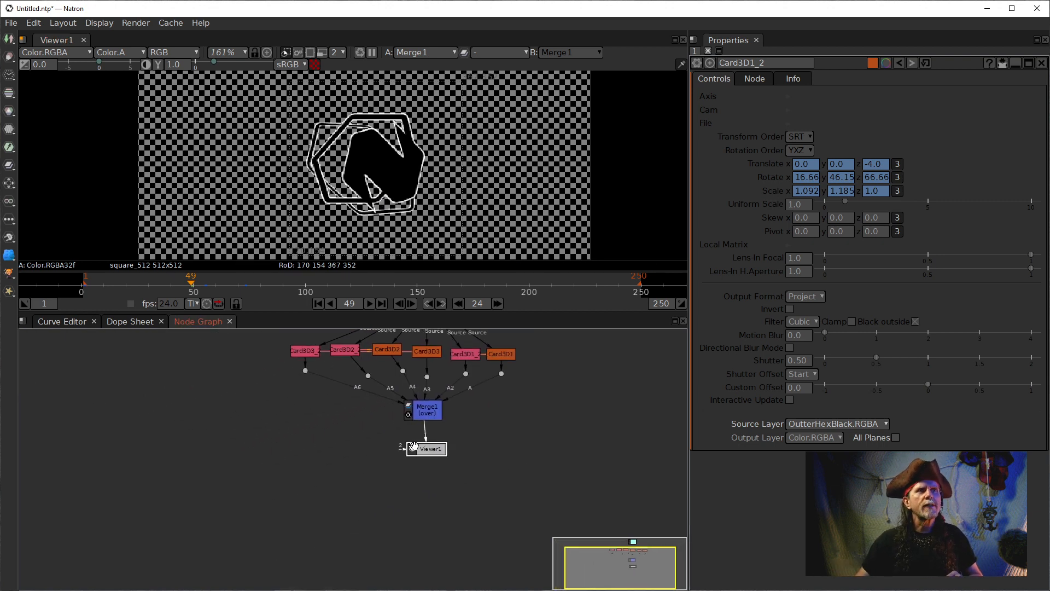
pyautogui.moveTo(413, 446); pyautogui.dragTo(409, 479)
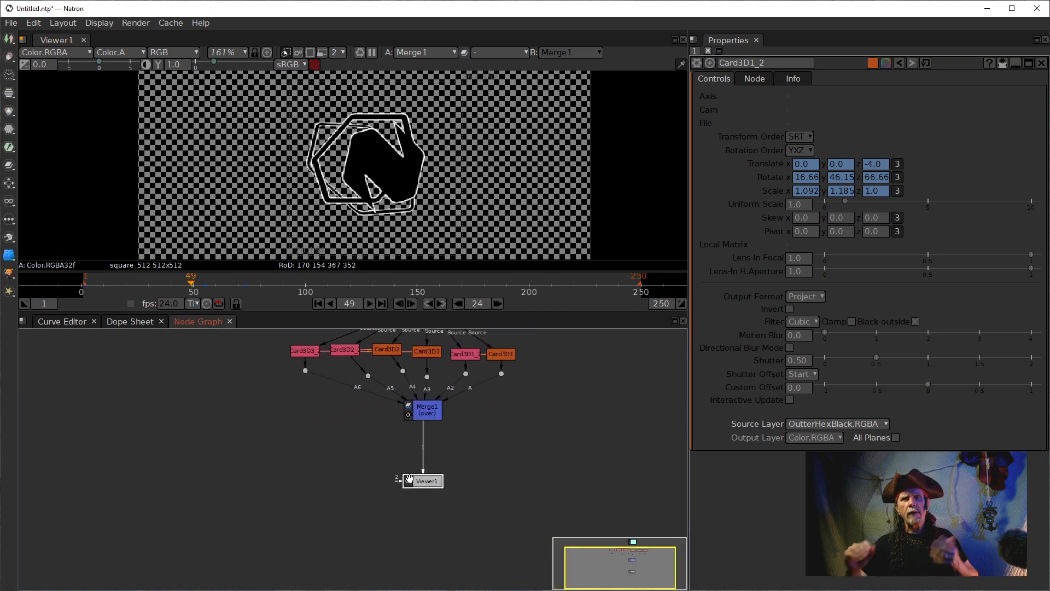
pyautogui.scroll(2, 469, 424)
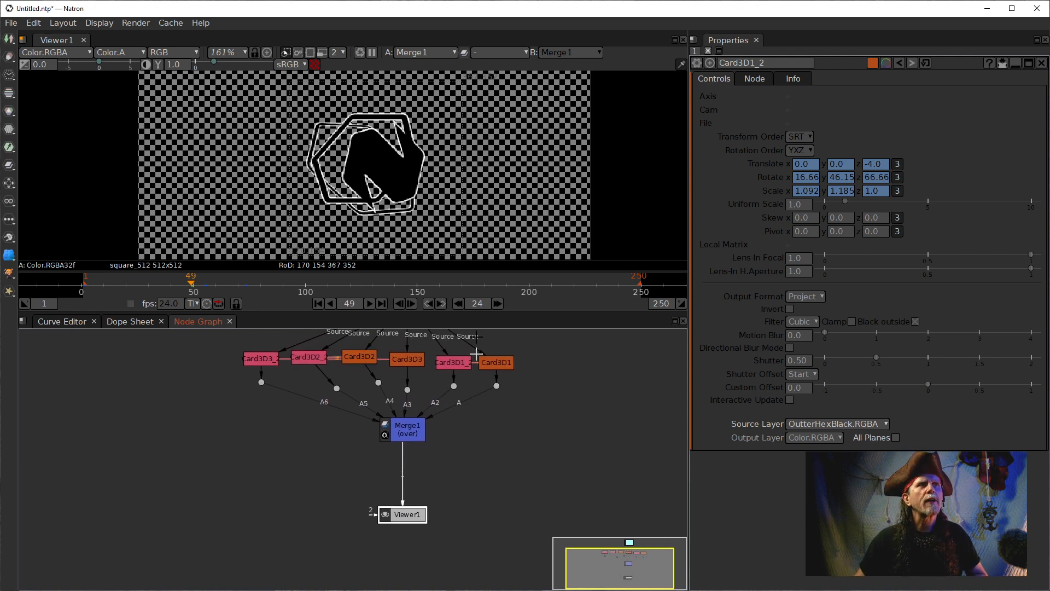
# Add a Constant node beside Merge1 in the node graph.
pyautogui.scroll(-3, 435, 171)
pyautogui.moveTo(433, 168); pyautogui.dragTo(473, 181)
pyautogui.scroll(-4, 482, 186)
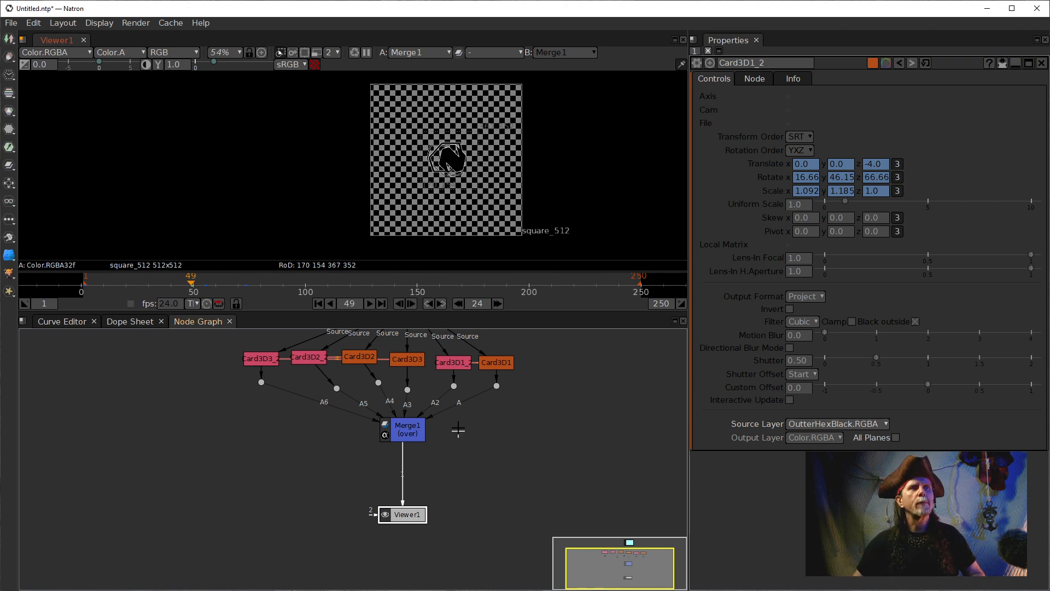
pyautogui.moveTo(497, 421); pyautogui.dragTo(455, 439)
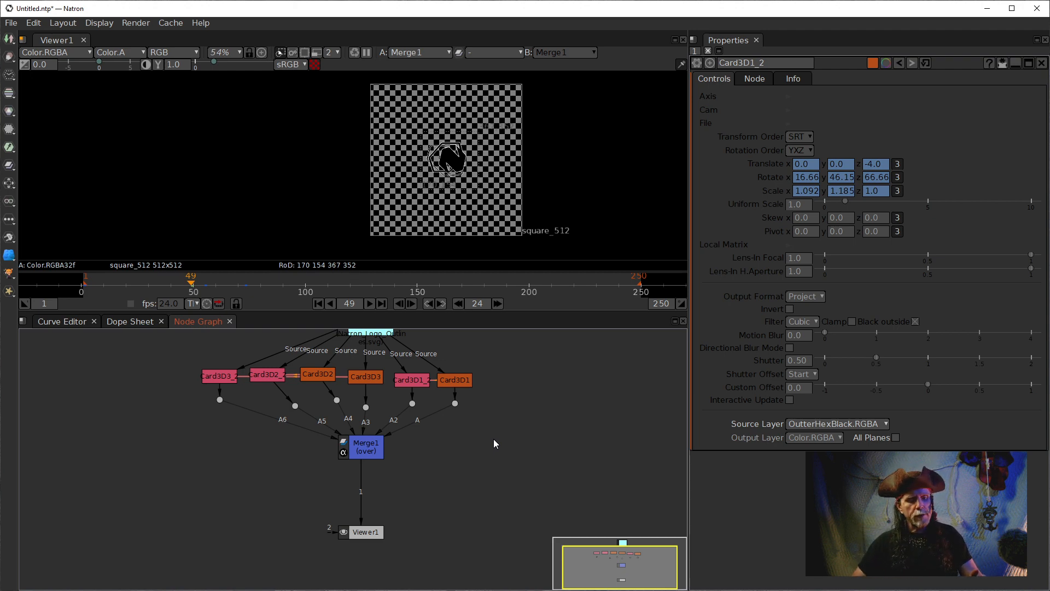
pyautogui.press('Tab')
pyautogui.write('Card3D')
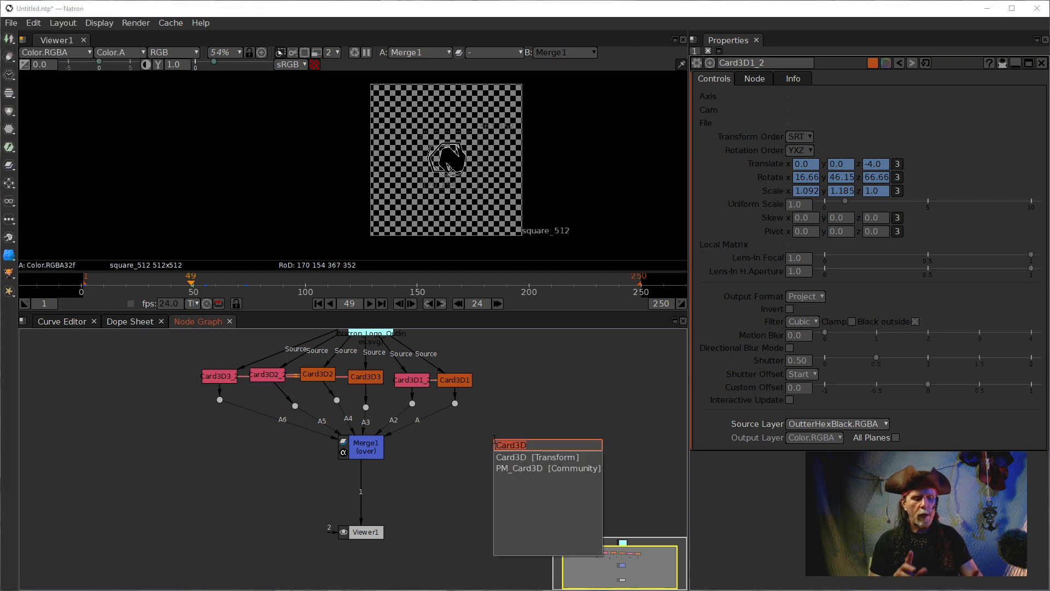
pyautogui.press('BackSpace')
pyautogui.press('BackSpace')
pyautogui.press('BackSpace')
pyautogui.press('BackSpace')
pyautogui.press('BackSpace')
pyautogui.press('BackSpace')
pyautogui.write('cons')
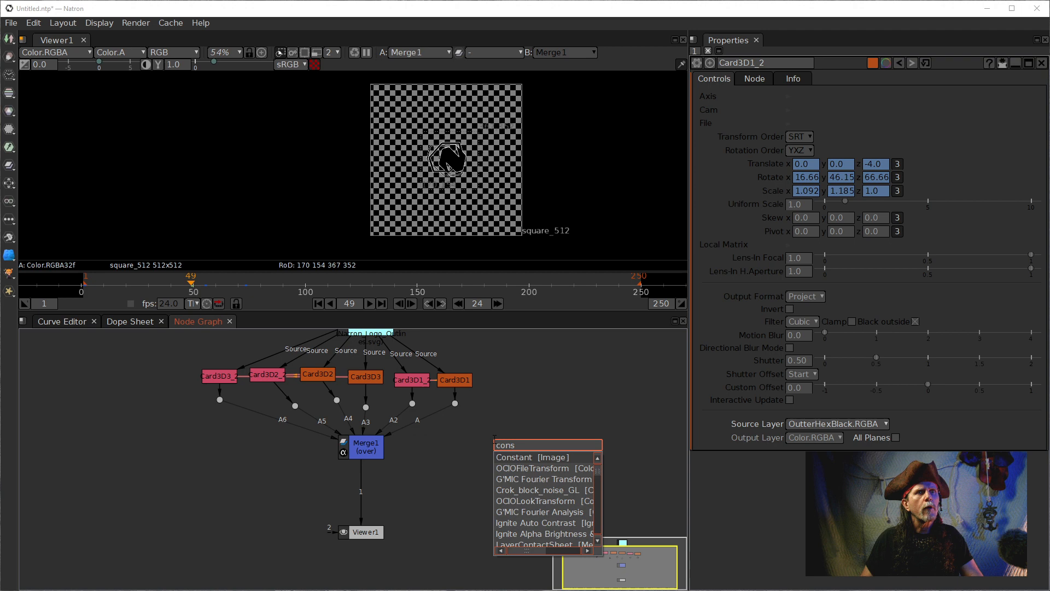
pyautogui.press('Return')
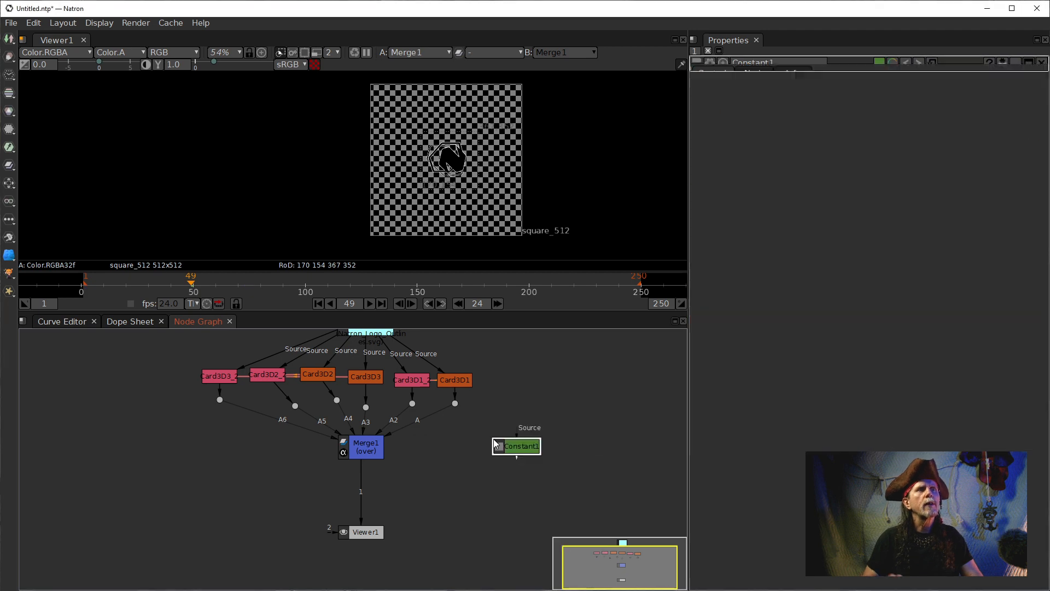
# Connect the Mask input of Merge1 to the Constant1 node.
pyautogui.click(372, 445)
pyautogui.click(506, 449)
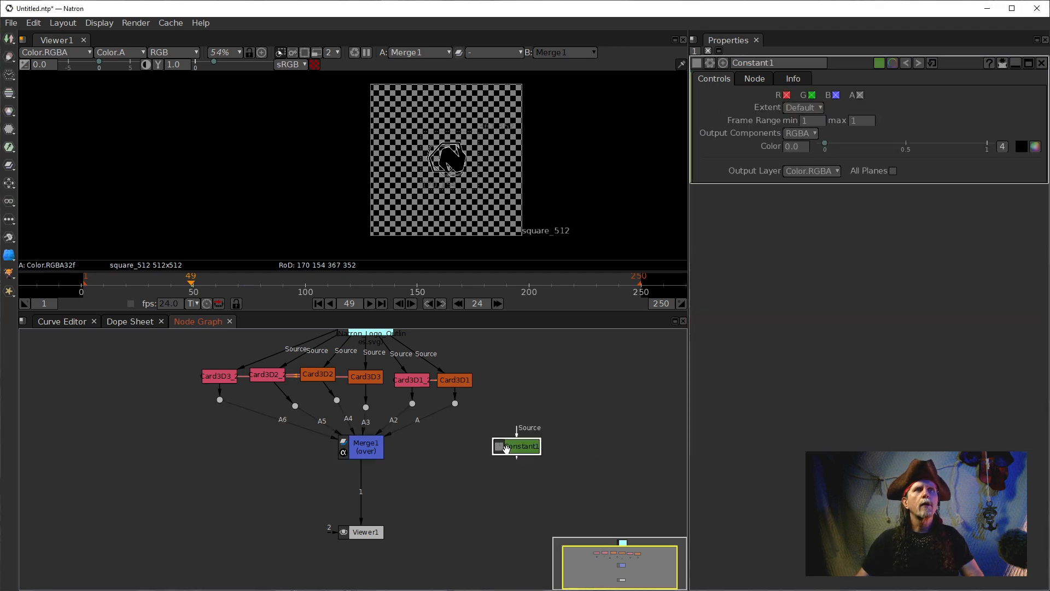
pyautogui.click(357, 452)
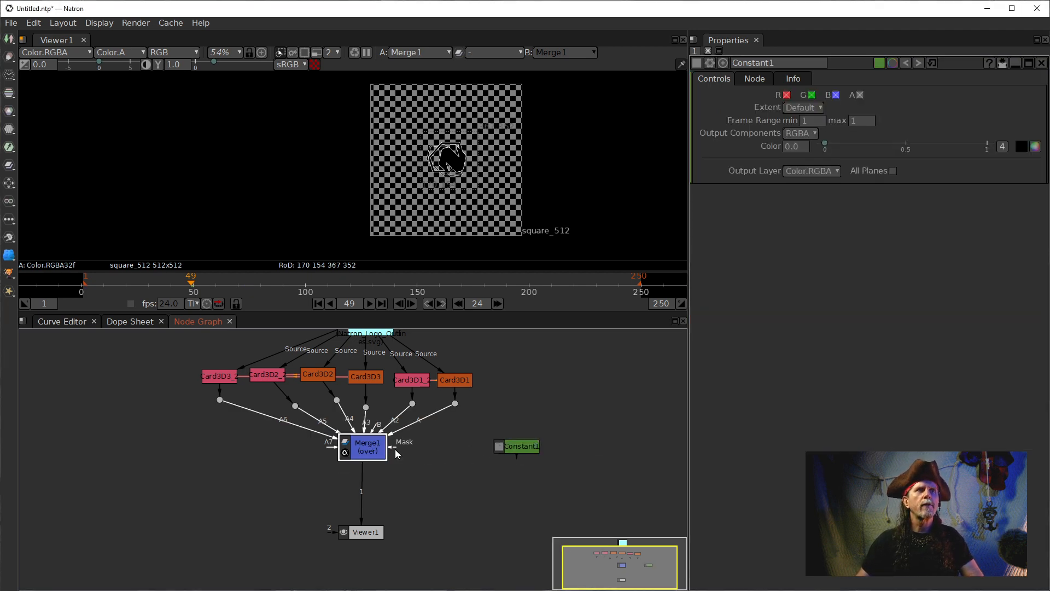
pyautogui.moveTo(397, 454); pyautogui.dragTo(506, 453)
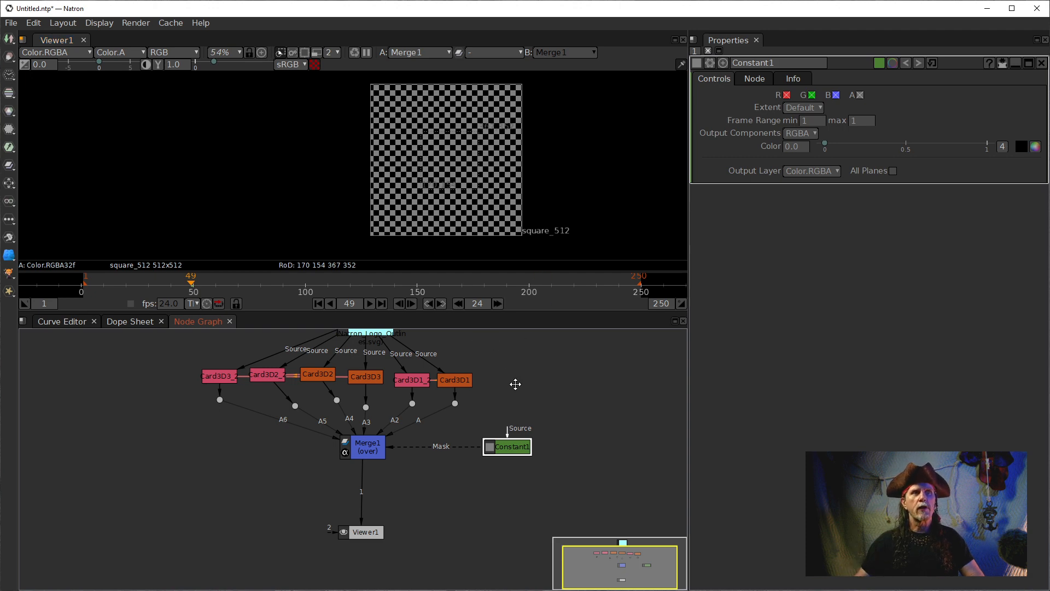
# Disconnect the Mask input of Merge1 from Constant1.
pyautogui.moveTo(515, 384); pyautogui.dragTo(497, 439)
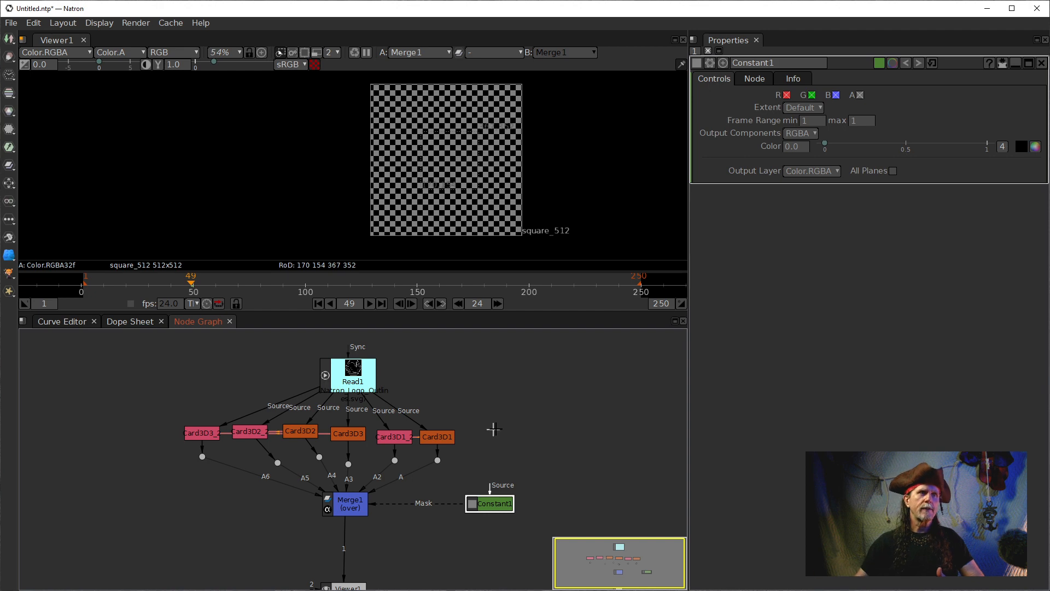
pyautogui.click(504, 447)
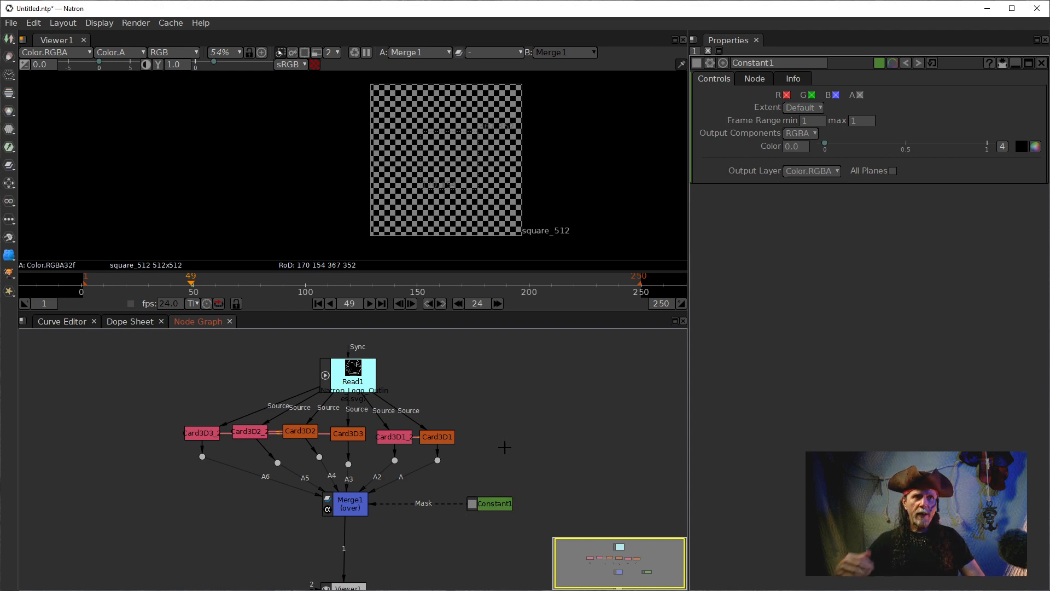
pyautogui.moveTo(399, 509); pyautogui.dragTo(513, 474)
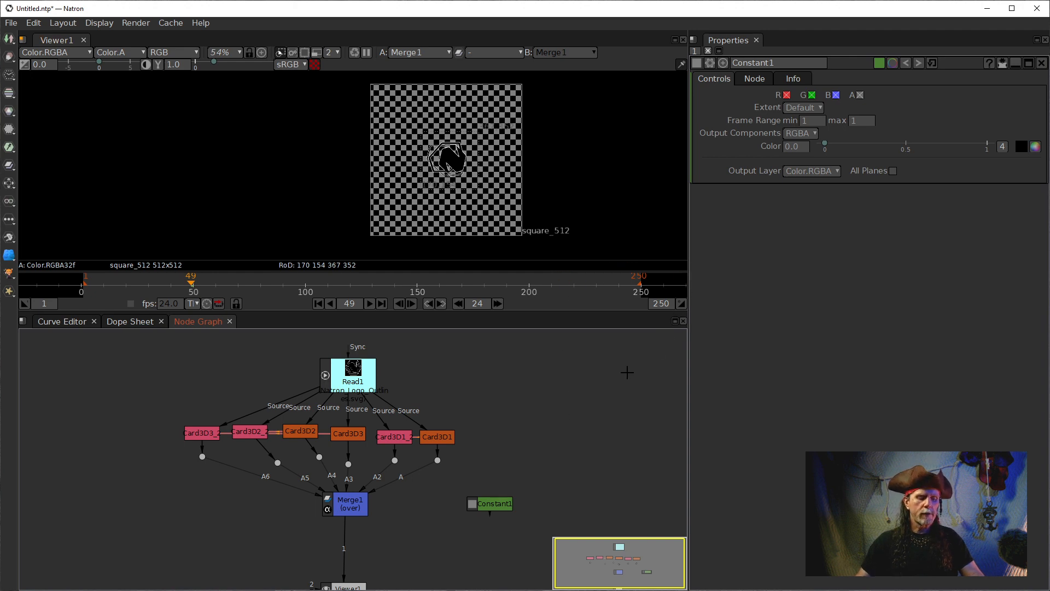
# Set the project format to HD 1920x1080 in the project settings.
pyautogui.press('s')
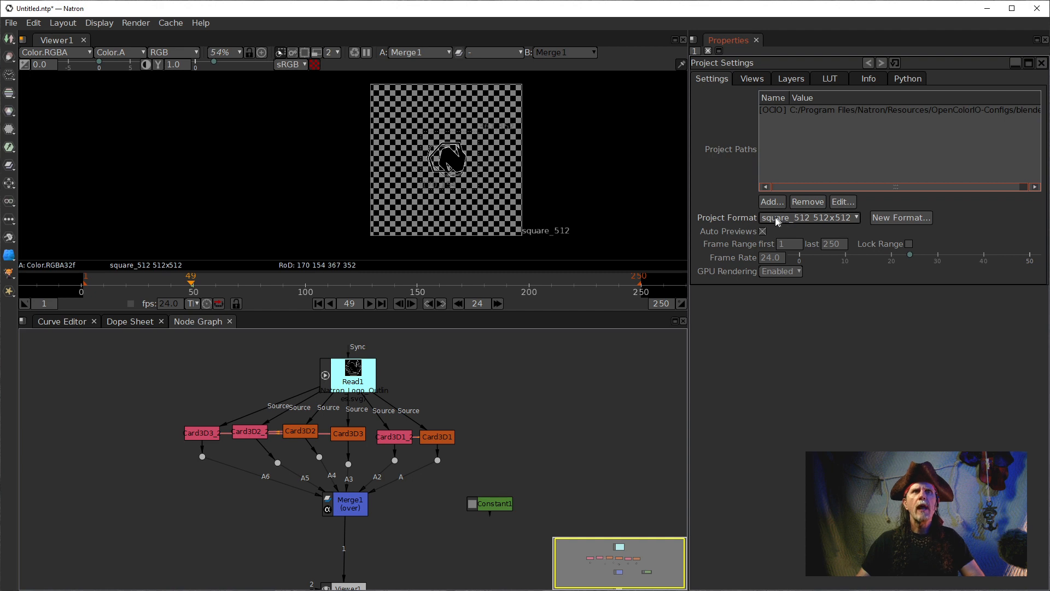
pyautogui.click(852, 218)
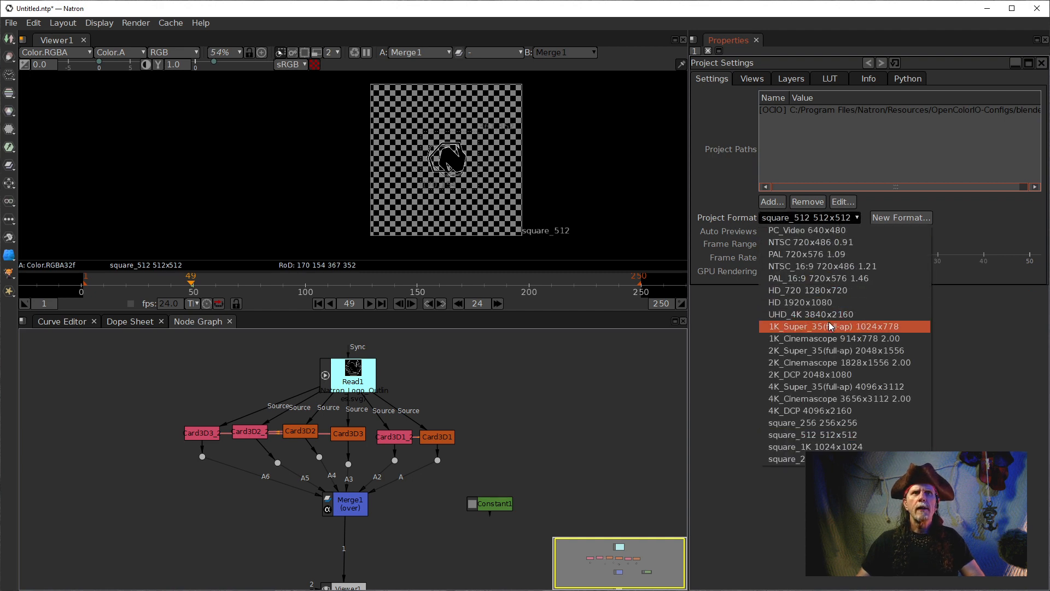
pyautogui.click(816, 306)
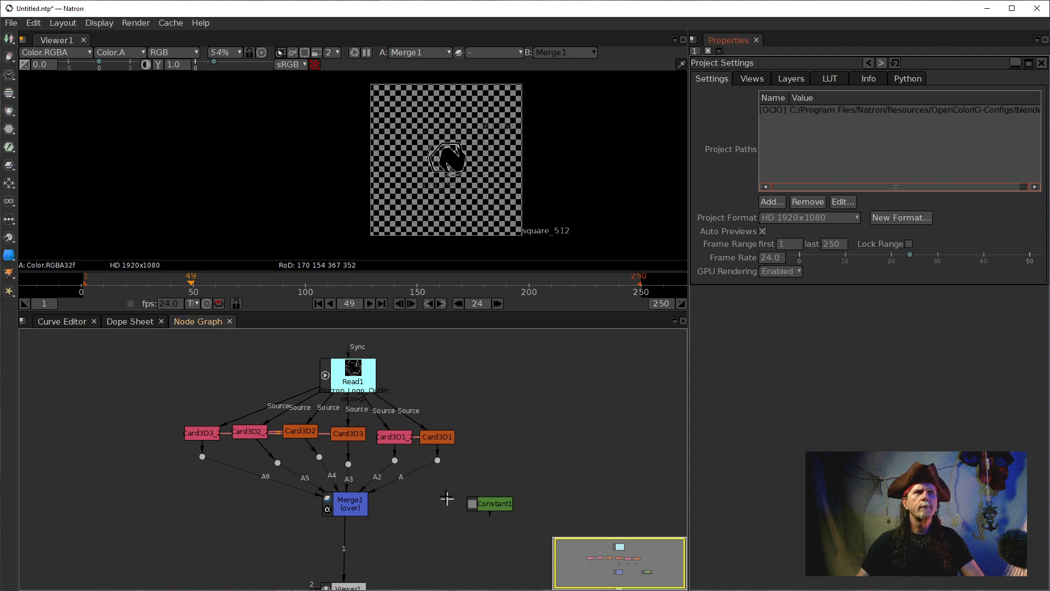
# Connect the B input of Merge1 to Constant1 and place Constant1 closer to Merge1, level with it.
pyautogui.moveTo(461, 496); pyautogui.dragTo(473, 447)
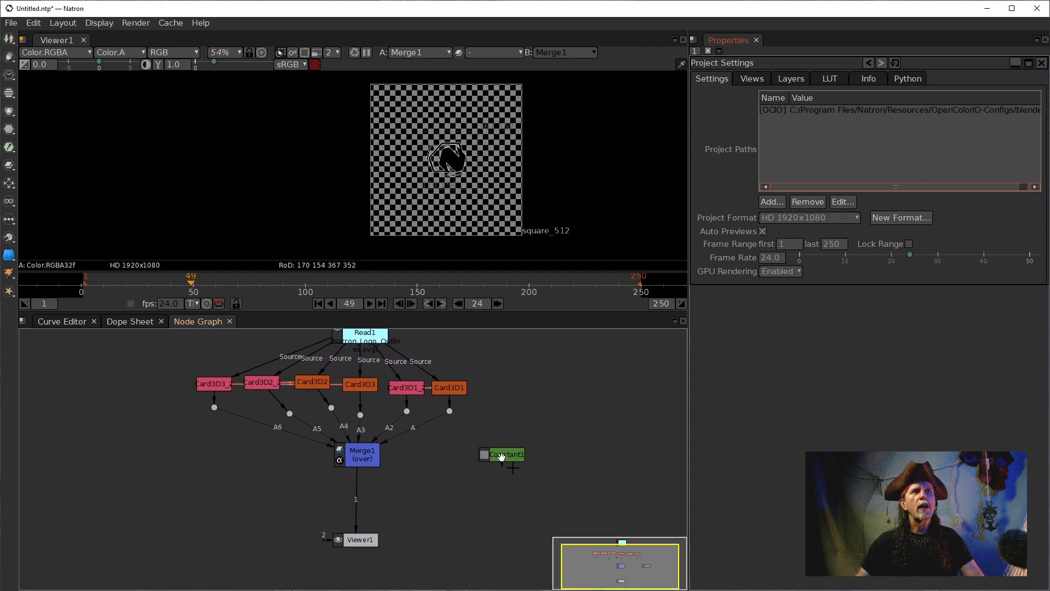
pyautogui.click(372, 460)
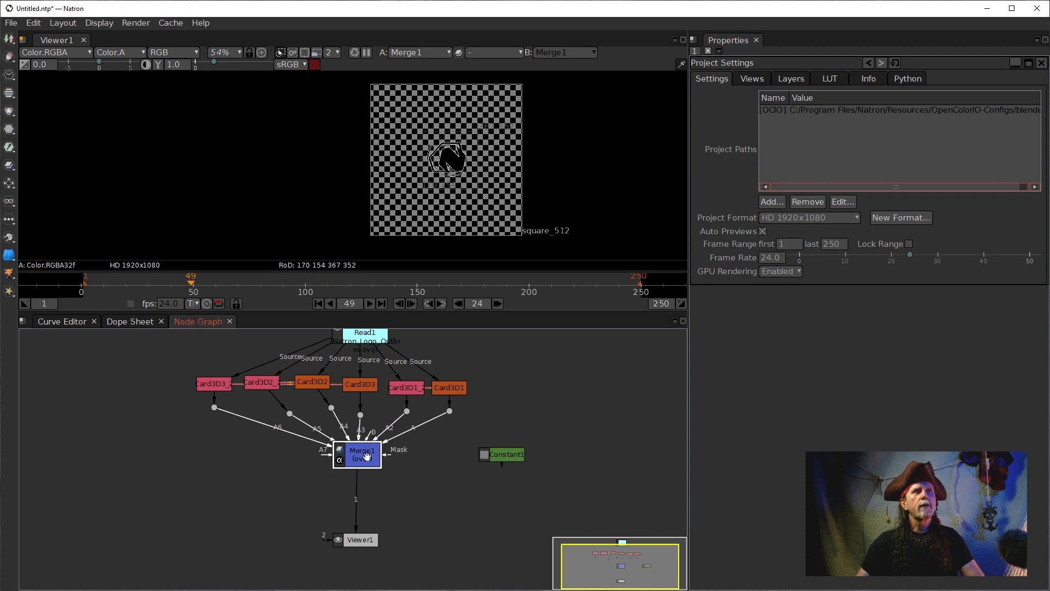
pyautogui.moveTo(370, 463); pyautogui.dragTo(503, 455)
pyautogui.scroll(-6, 520, 213)
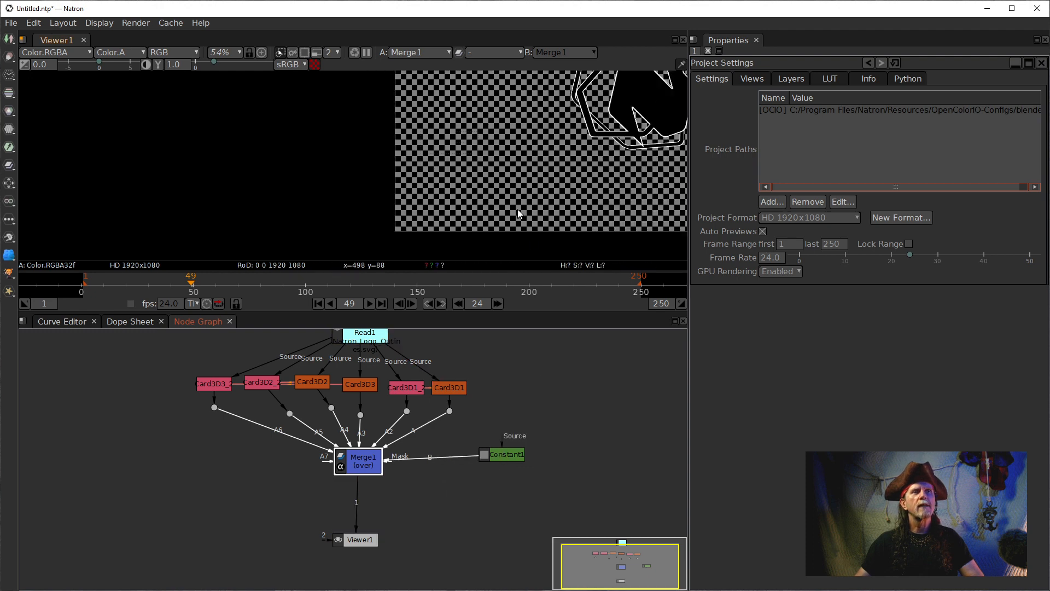
pyautogui.moveTo(558, 217); pyautogui.dragTo(448, 216)
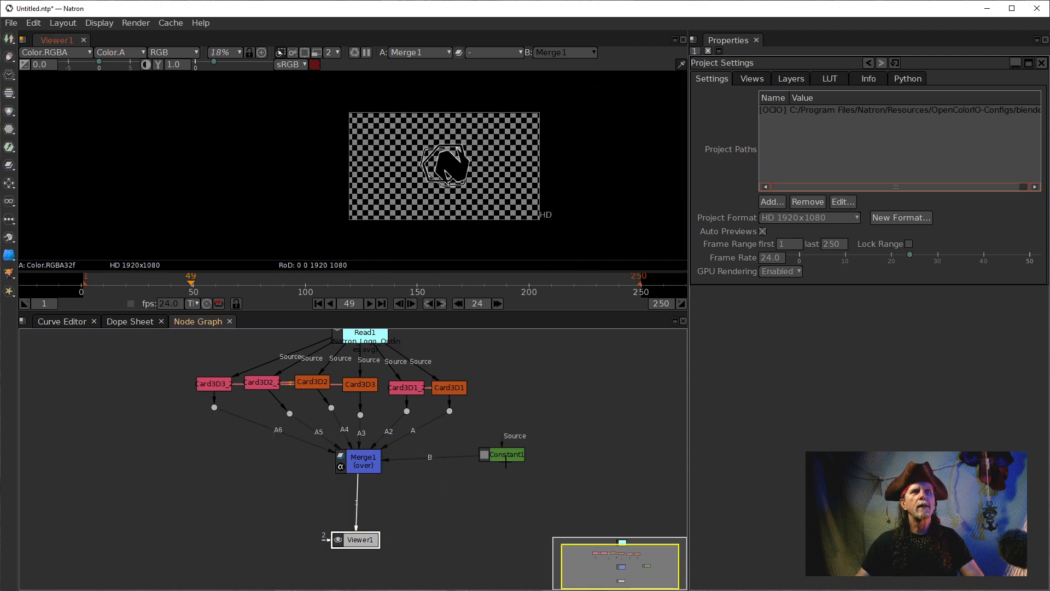
pyautogui.moveTo(506, 459); pyautogui.dragTo(477, 465)
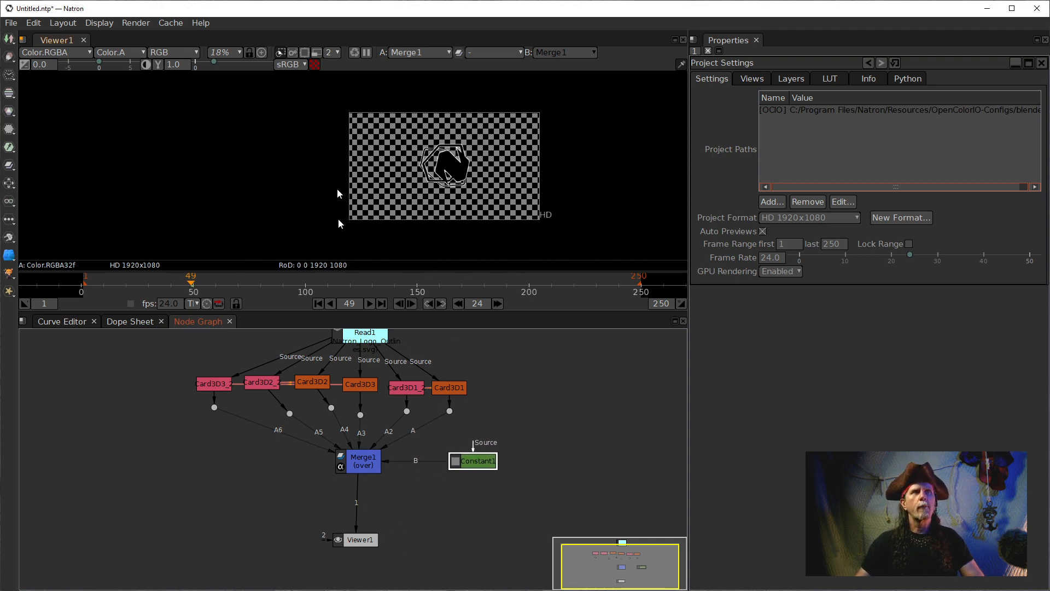
# Set the bounding box of Merge1 to B and its mask channel to None.
pyautogui.click(375, 466)
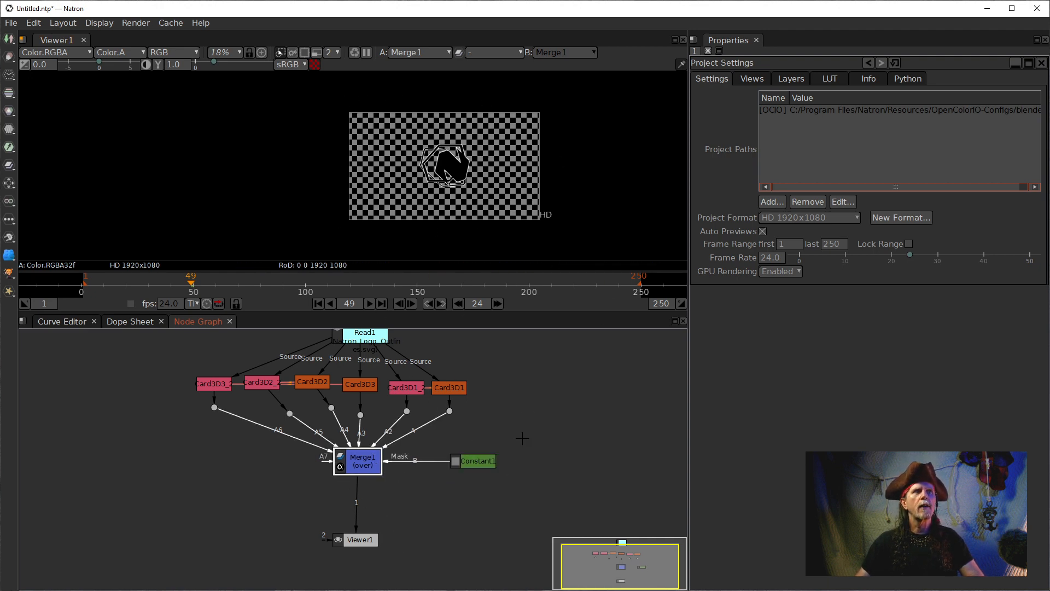
pyautogui.moveTo(522, 437); pyautogui.dragTo(525, 476)
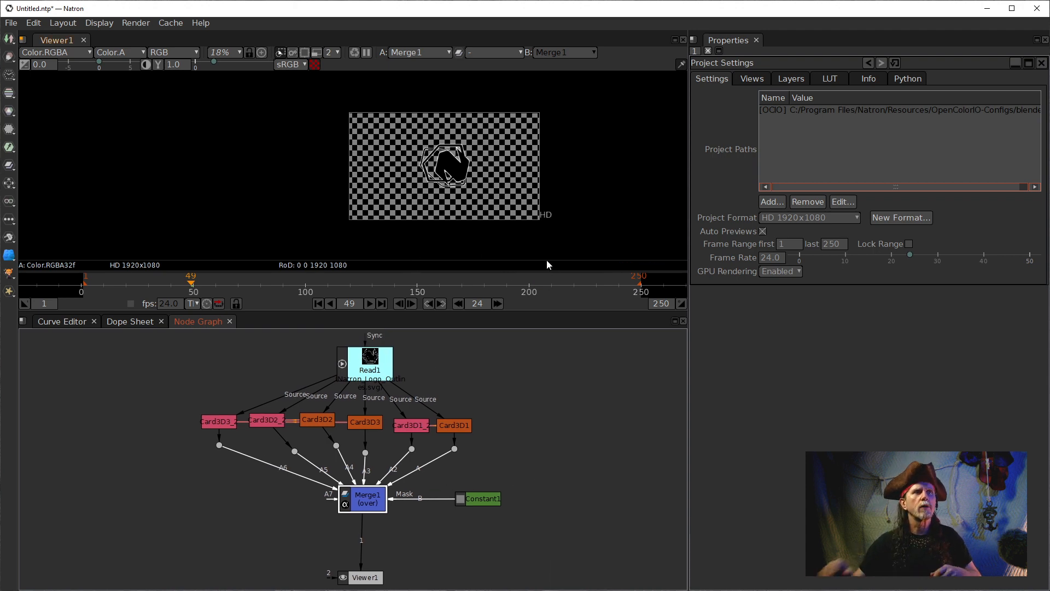
pyautogui.doubleClick(362, 508)
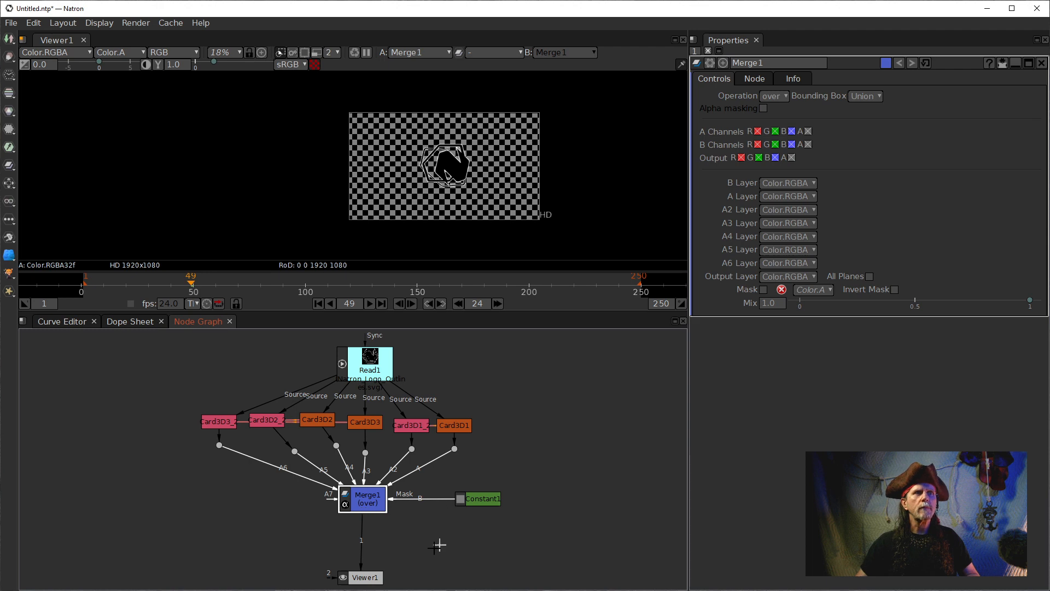
pyautogui.click(362, 578)
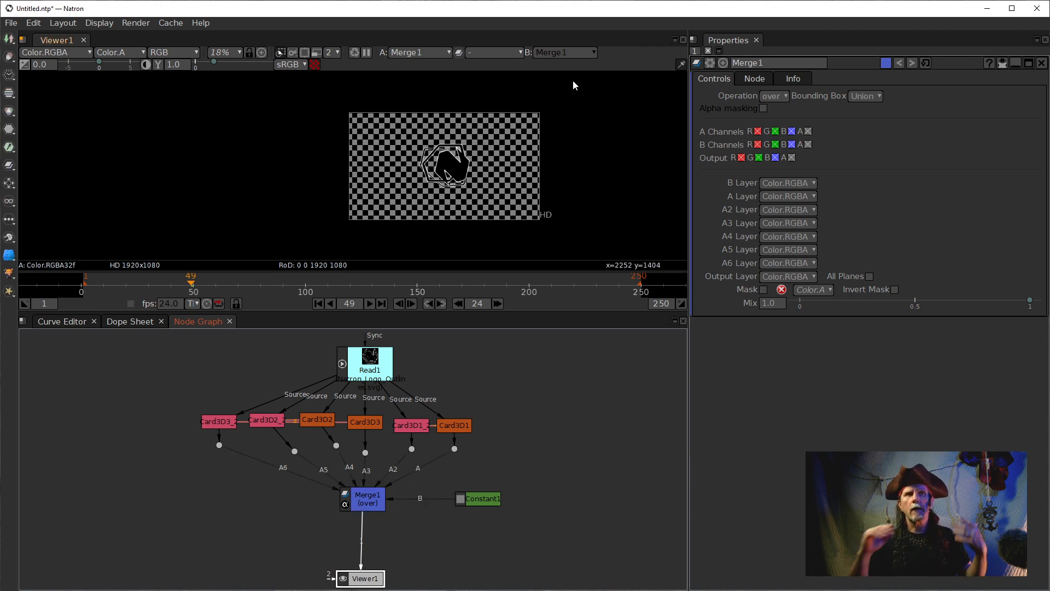
pyautogui.click(362, 499)
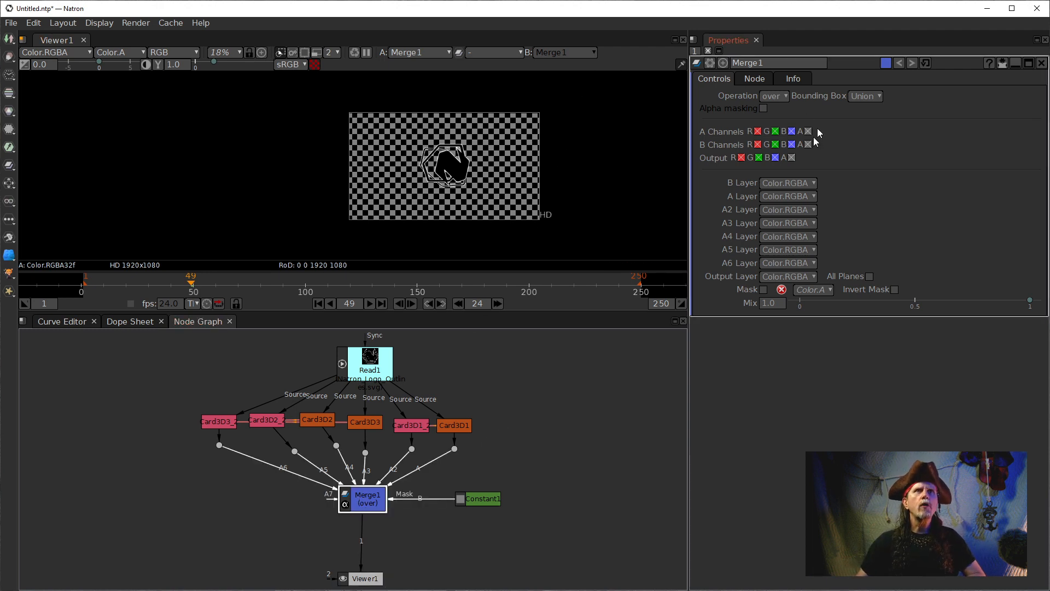
pyautogui.click(879, 97)
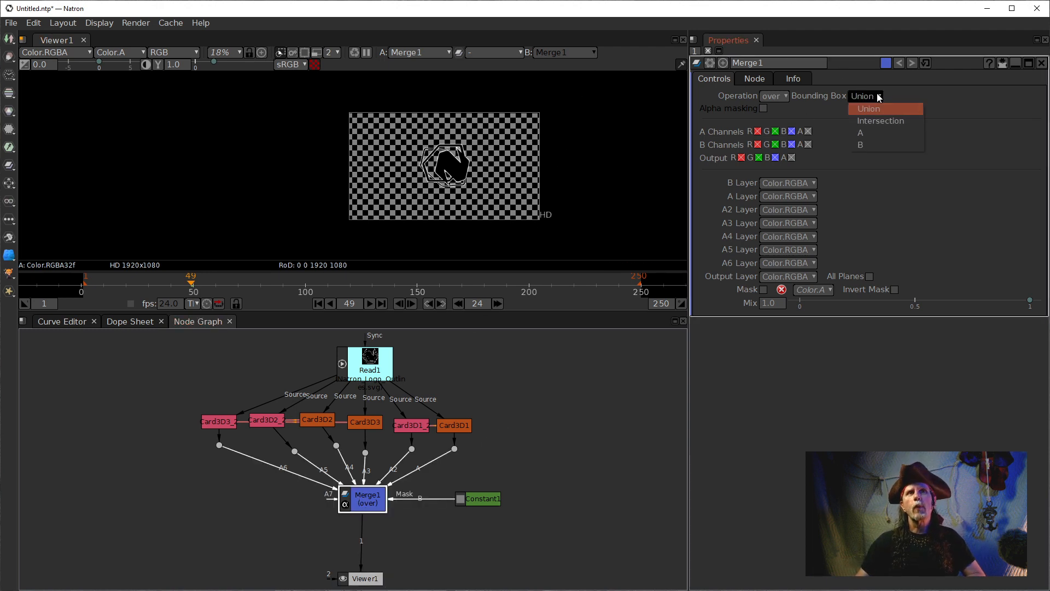
pyautogui.click(874, 145)
pyautogui.click(811, 291)
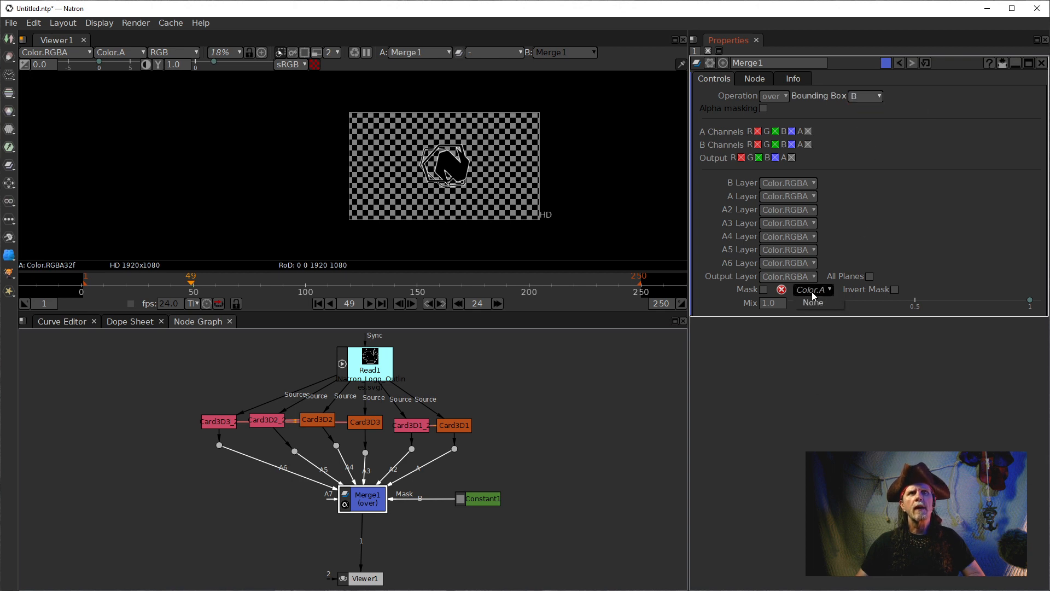
pyautogui.click(813, 304)
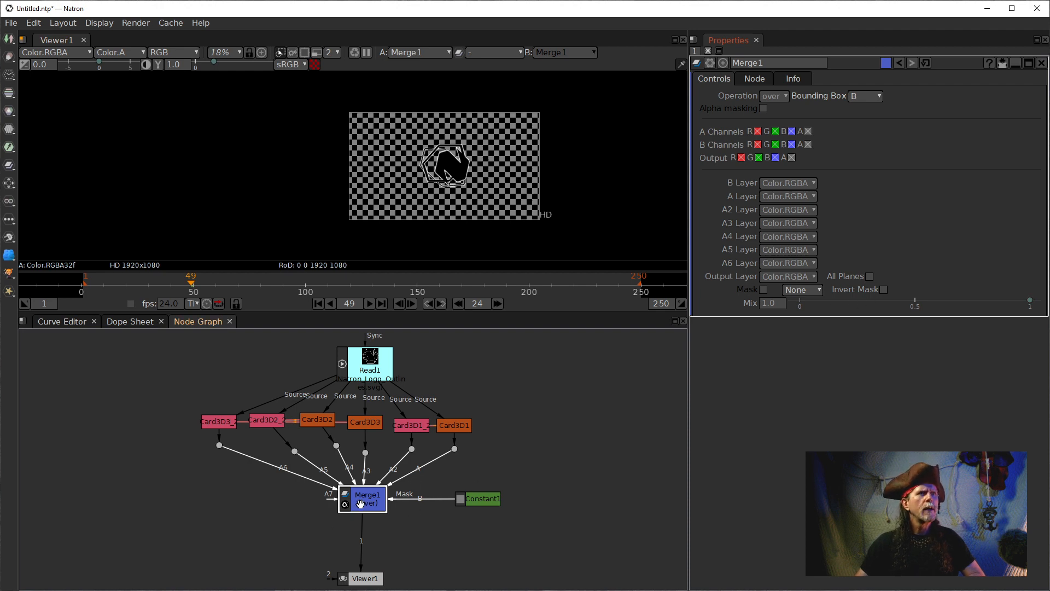
# Shift Merge1 and Constant1 slightly and move Viewer1 farther down to make room below Merge1.
pyautogui.moveTo(361, 504)
pyautogui.mouseDown()
pyautogui.moveTo(358, 522)
pyautogui.moveTo(361, 515)
pyautogui.mouseUp()
pyautogui.moveTo(444, 550); pyautogui.dragTo(420, 513)
pyautogui.moveTo(454, 464); pyautogui.dragTo(452, 465)
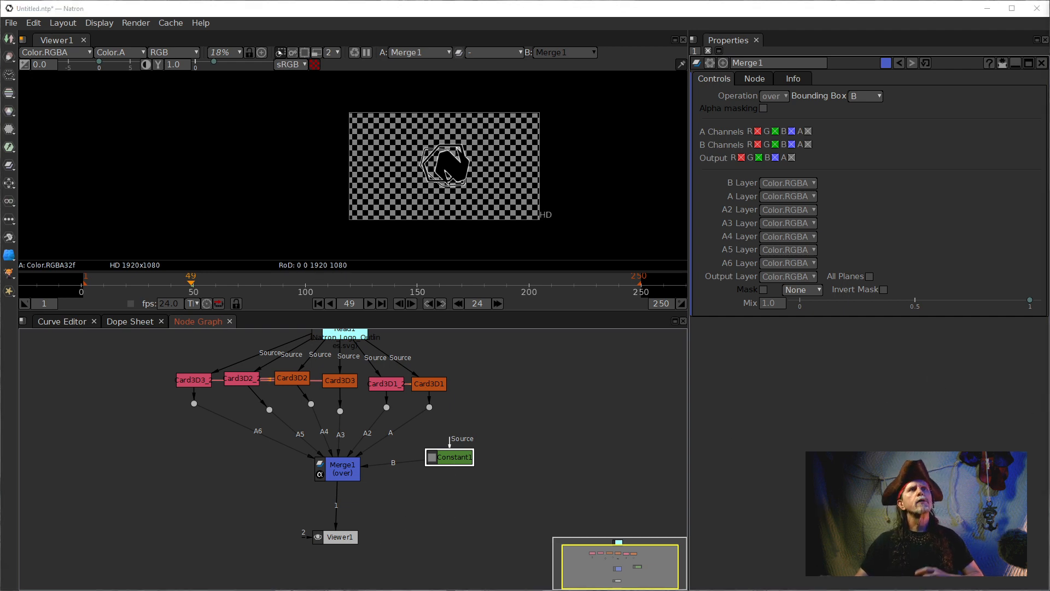
pyautogui.scroll(7, 444, 171)
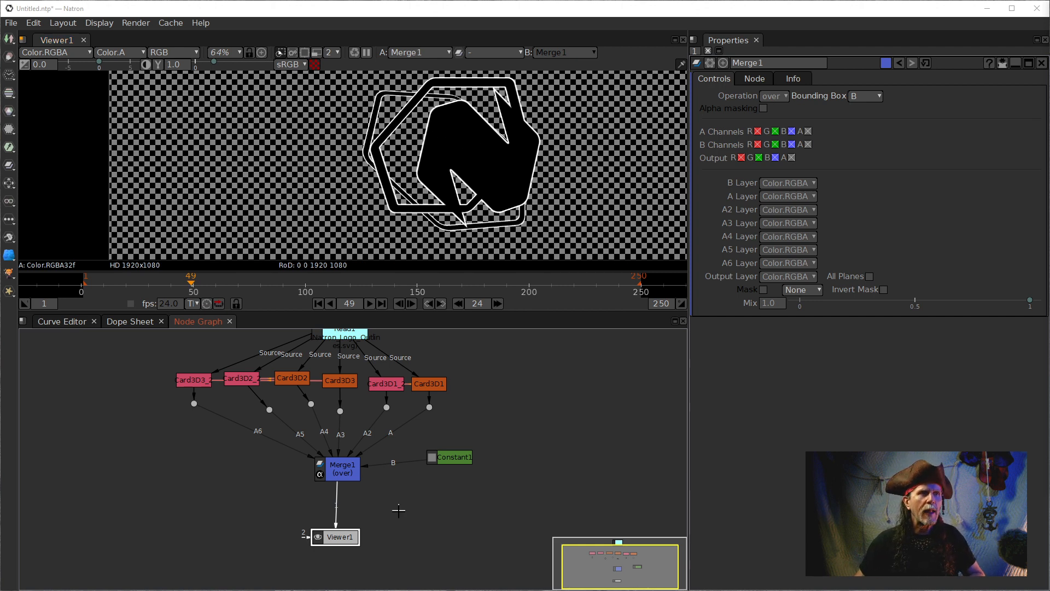
pyautogui.moveTo(399, 511); pyautogui.dragTo(416, 479)
pyautogui.moveTo(356, 504); pyautogui.dragTo(356, 541)
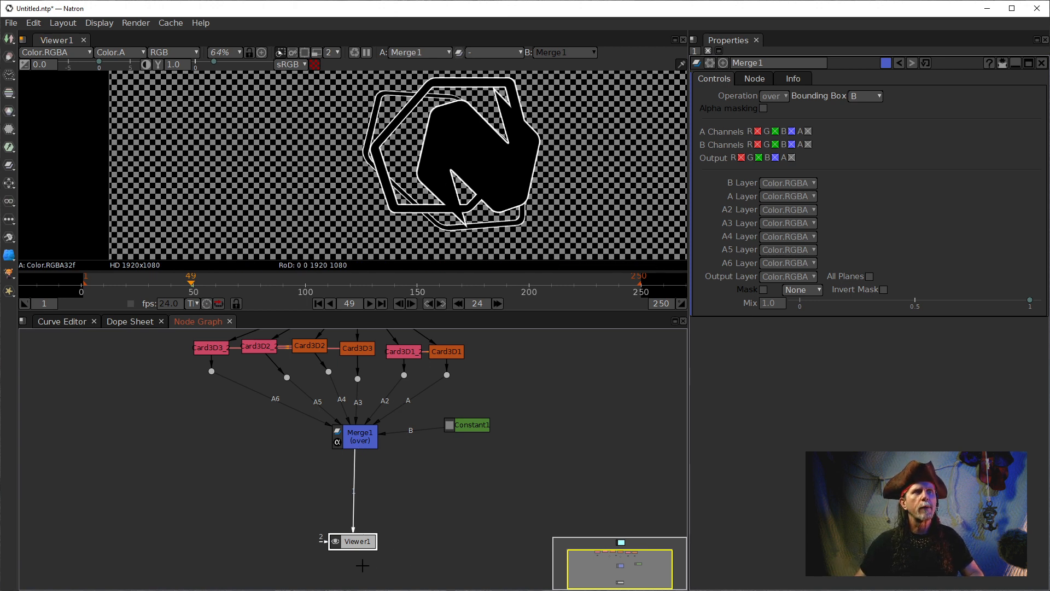
pyautogui.moveTo(358, 549); pyautogui.dragTo(396, 561)
# Insert a Shuffle node between Merge1 and Viewer1.
pyautogui.click(357, 433)
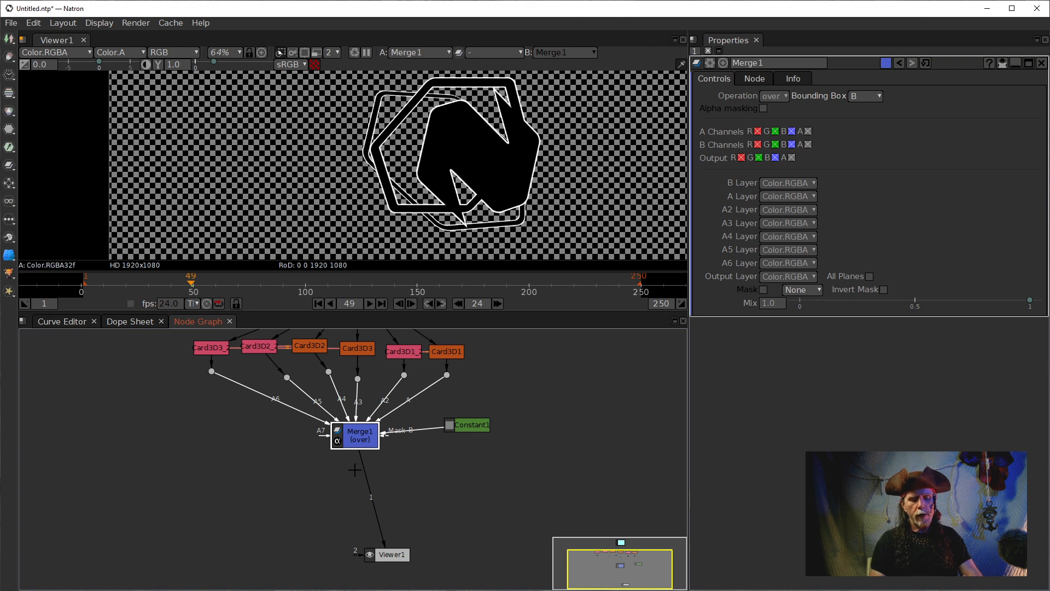
pyautogui.press('Tab')
pyautogui.write('shuff')
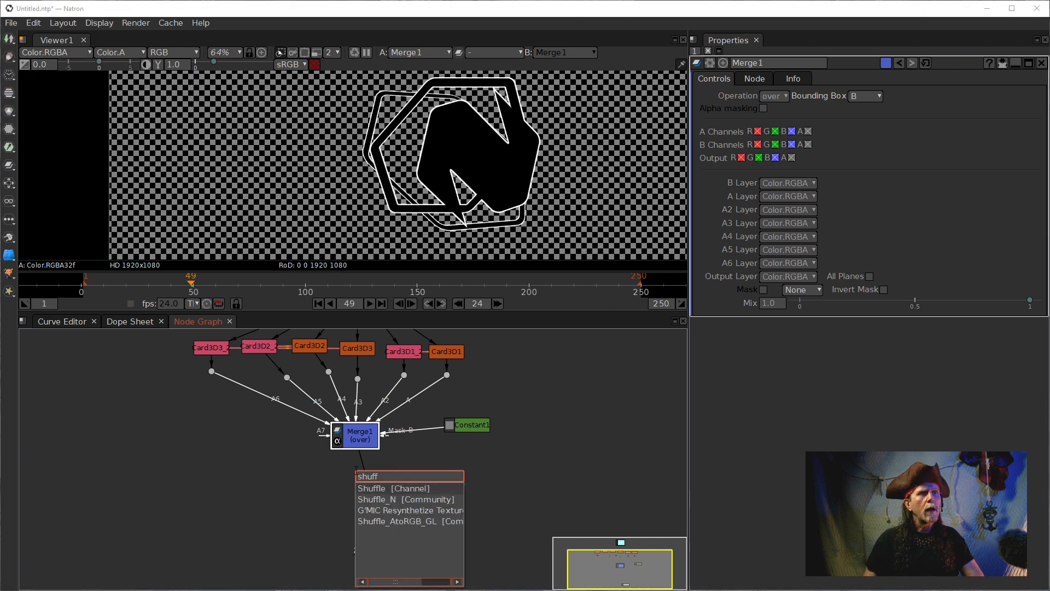
pyautogui.press('Return')
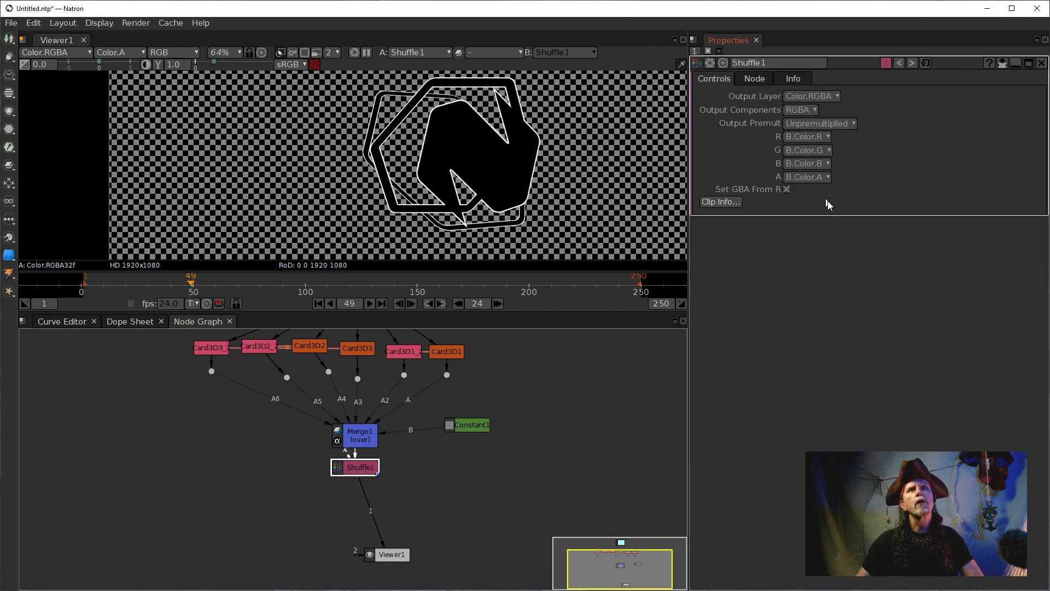
# Display the alpha channel in the viewer and set the A output of Shuffle1 to B.Color.R.
pyautogui.click(476, 181)
pyautogui.press('a')
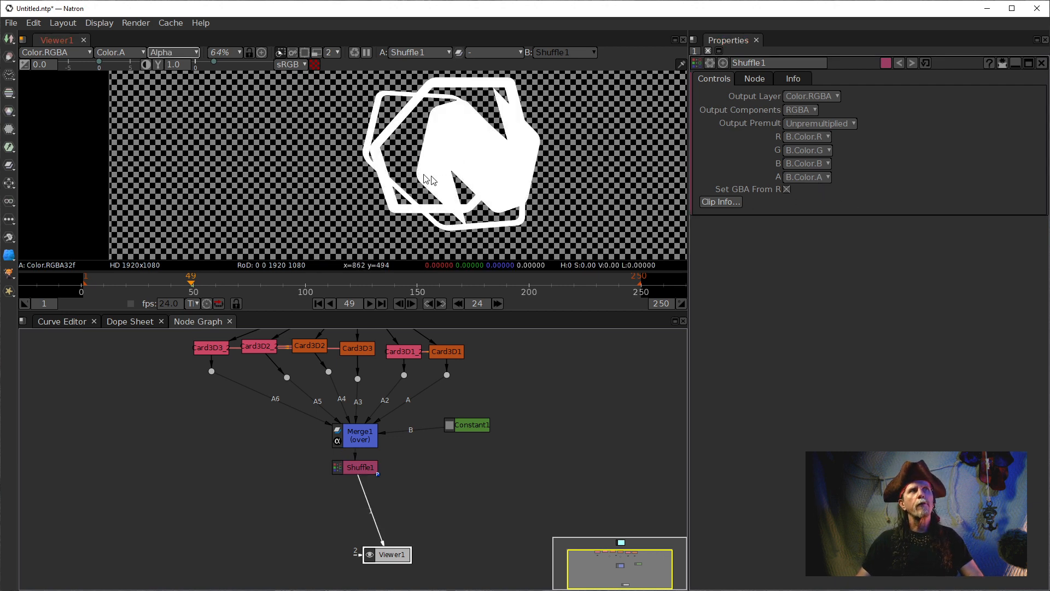
pyautogui.moveTo(499, 167); pyautogui.dragTo(429, 177)
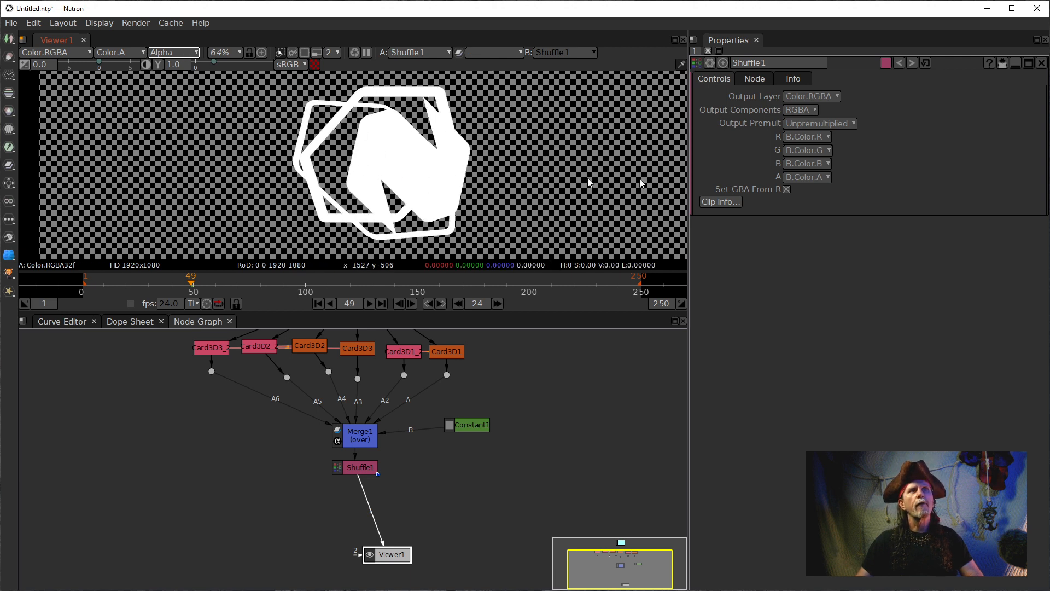
pyautogui.click(818, 178)
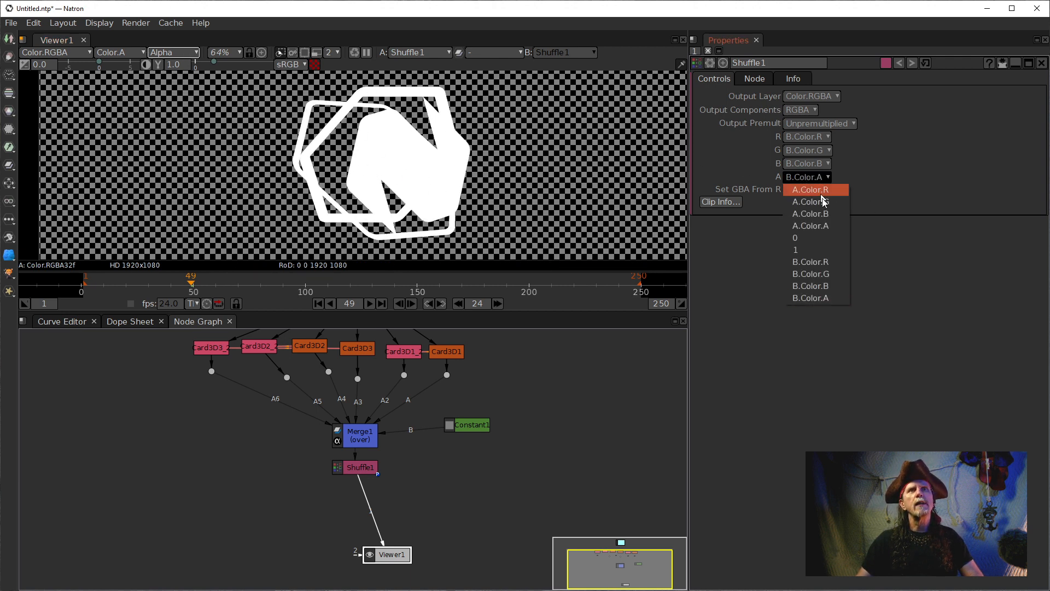
pyautogui.click(822, 263)
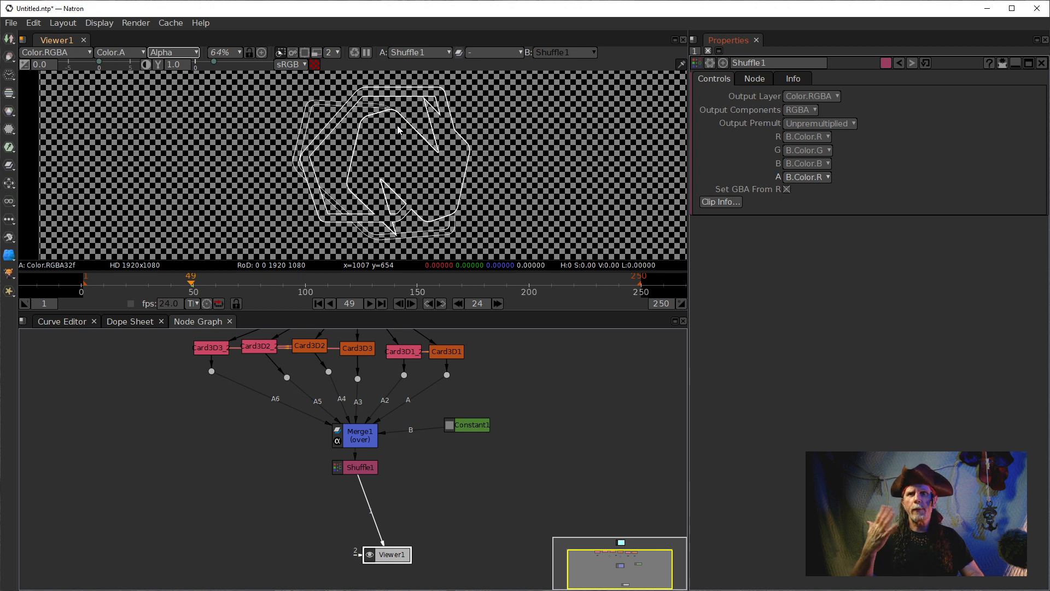
# Inspect the logo's alpha outlines up close and turn off the viewer's checkerboard background.
pyautogui.scroll(15, 408, 205)
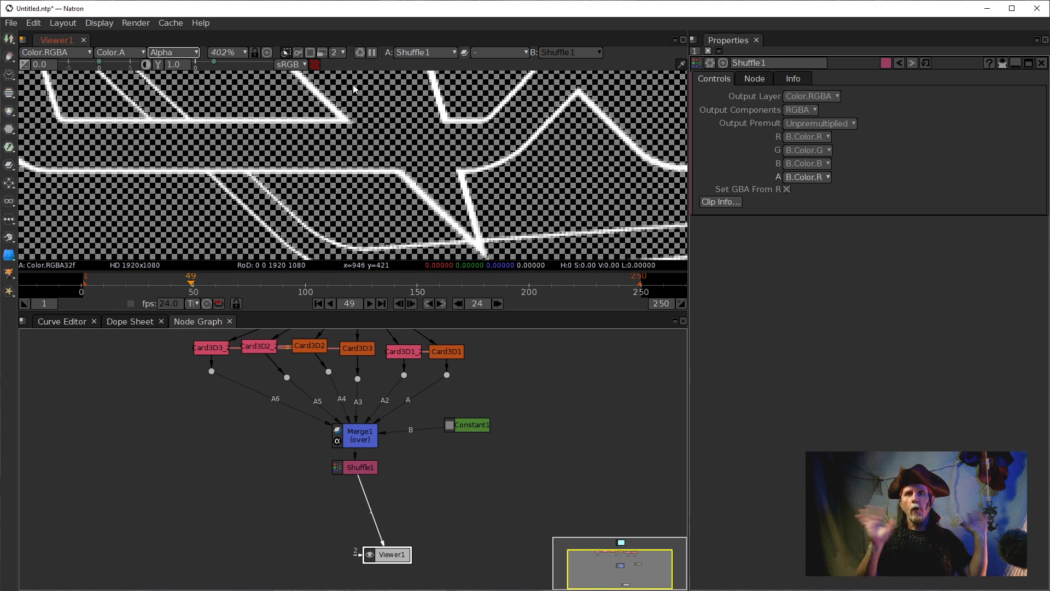
pyautogui.click(316, 64)
pyautogui.scroll(-3, 511, 181)
pyautogui.scroll(-5, 511, 181)
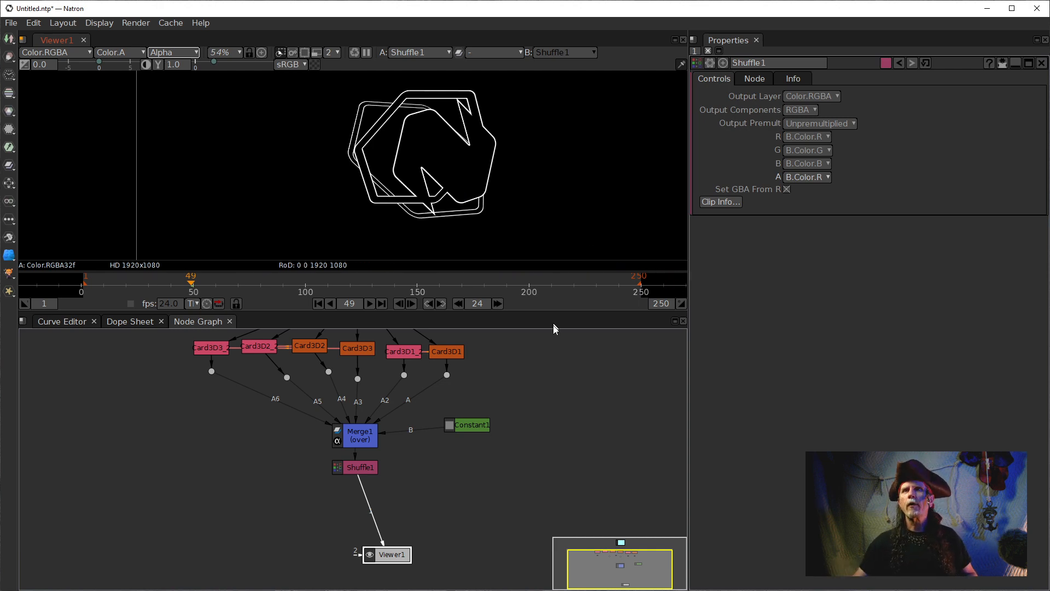
# Move Viewer1 more in line with Shuffle1 and insert an Extra Color Modulate node between them.
pyautogui.moveTo(381, 549); pyautogui.dragTo(361, 550)
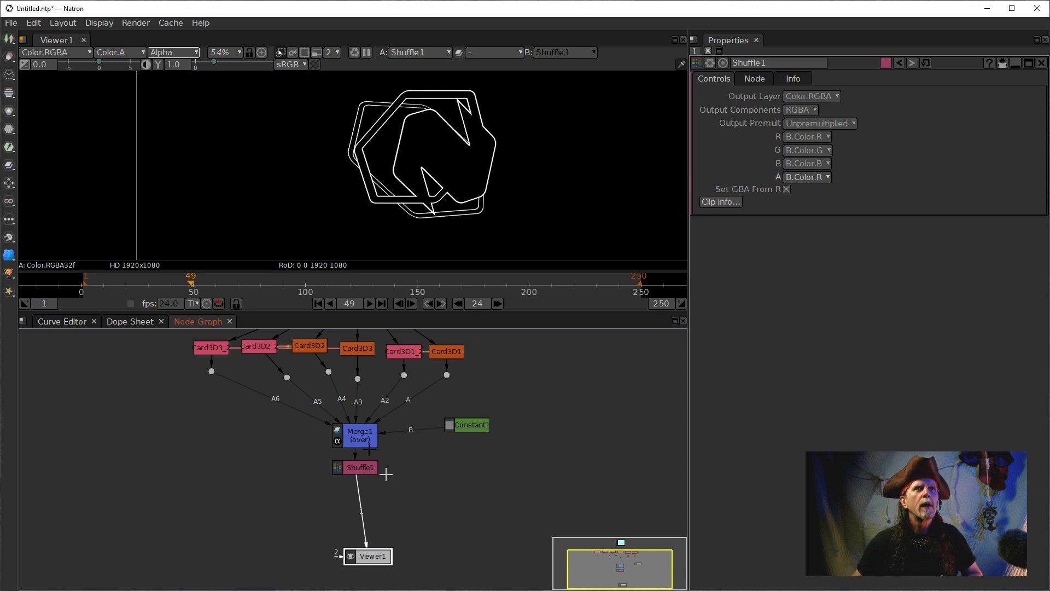
pyautogui.click(361, 468)
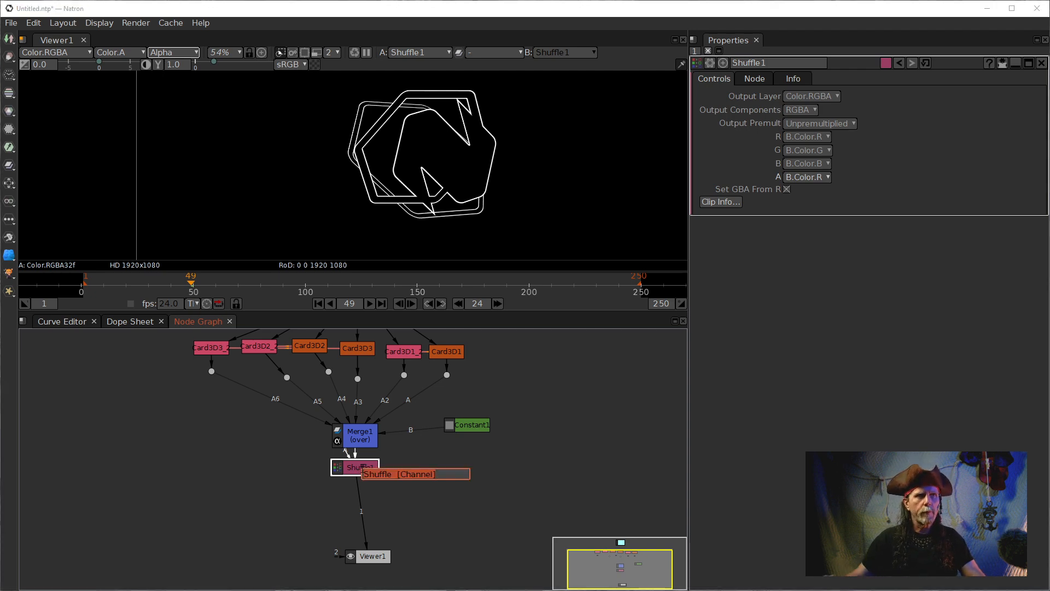
pyautogui.rightClick(251, 437)
pyautogui.moveTo(323, 399)
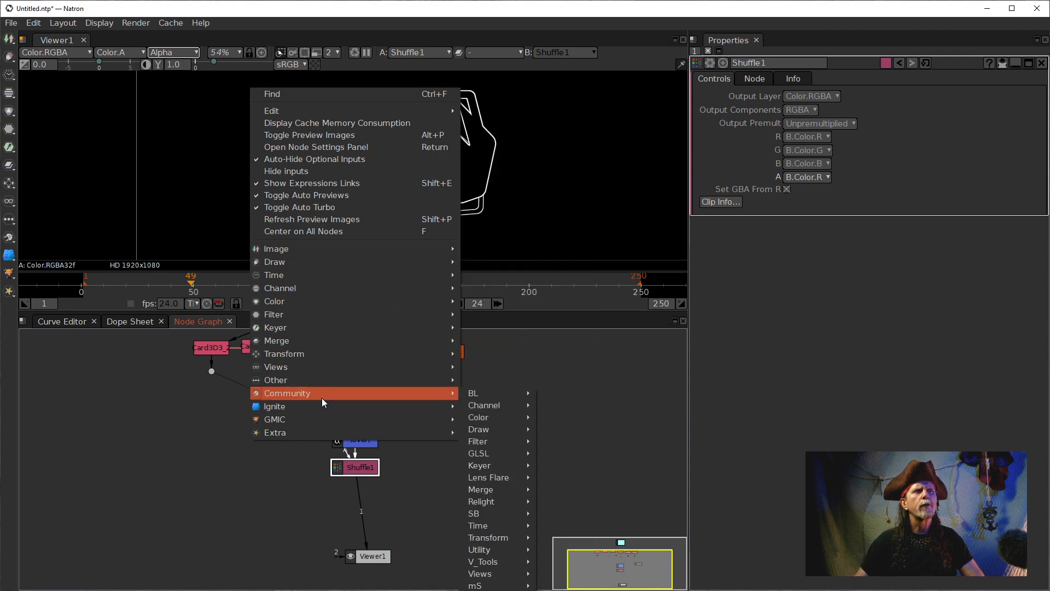
pyautogui.moveTo(293, 432)
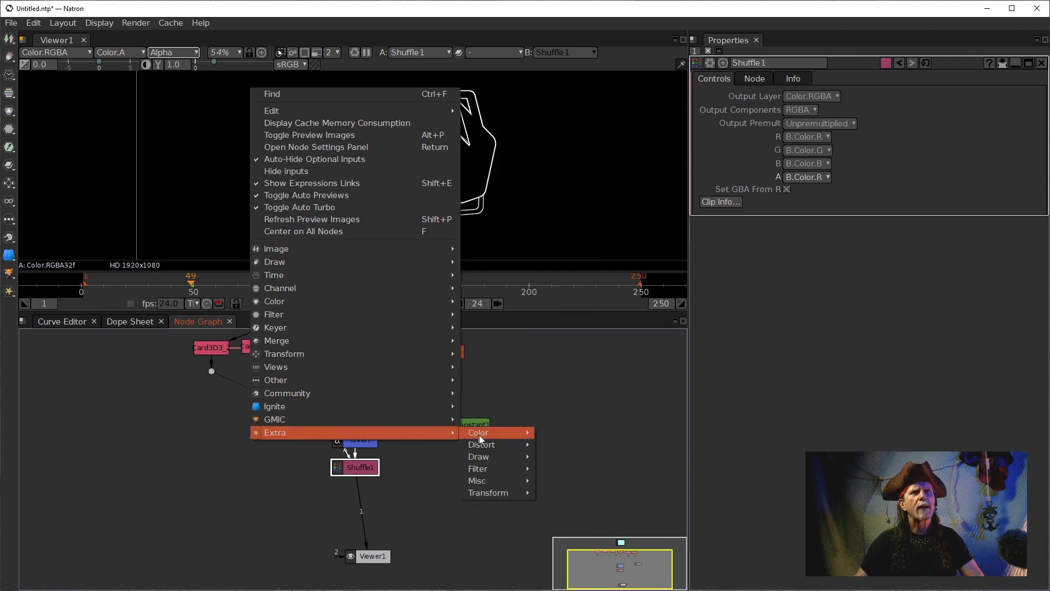
pyautogui.moveTo(504, 474)
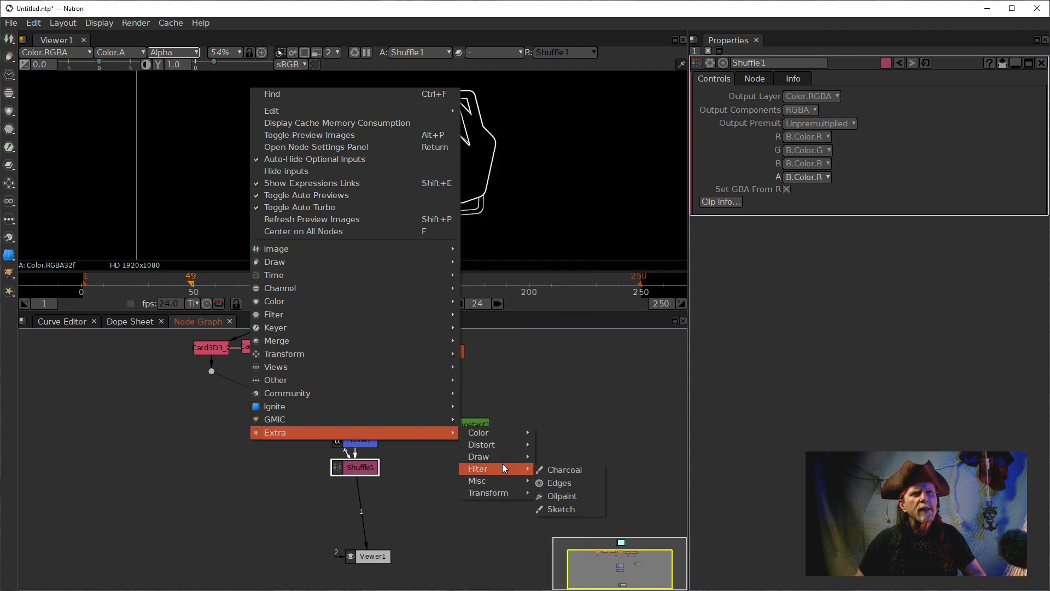
pyautogui.moveTo(494, 434)
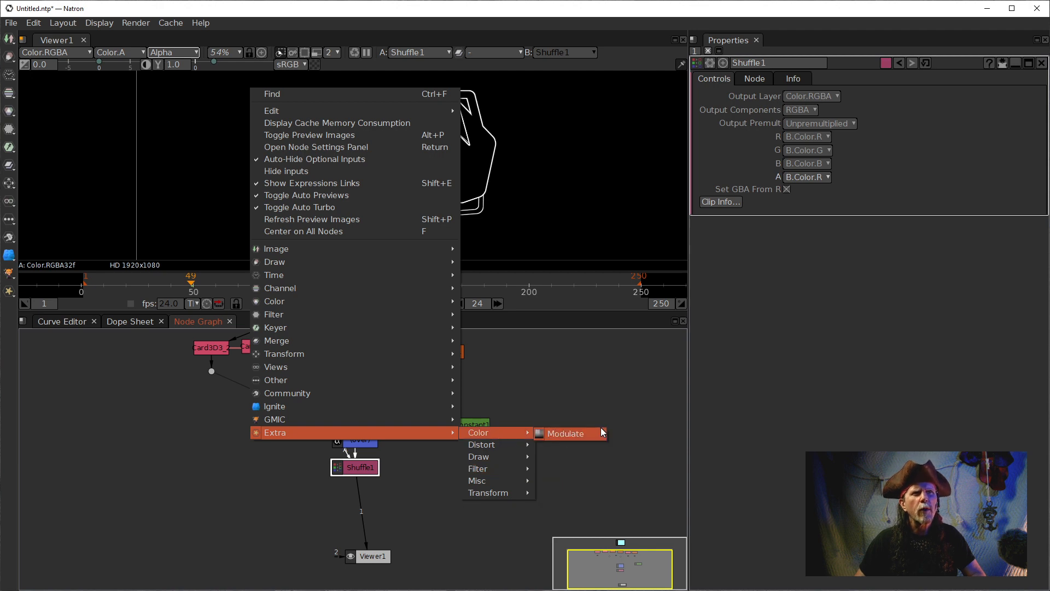
pyautogui.click(602, 433)
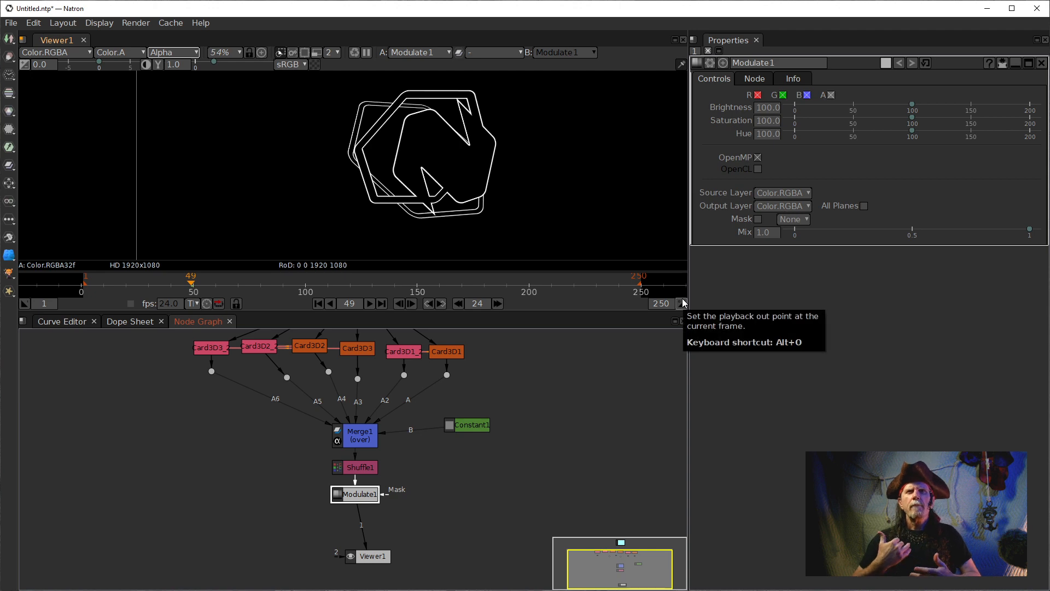
# Try Modulate1 Brightness values far above and below the default.
pyautogui.click(770, 108)
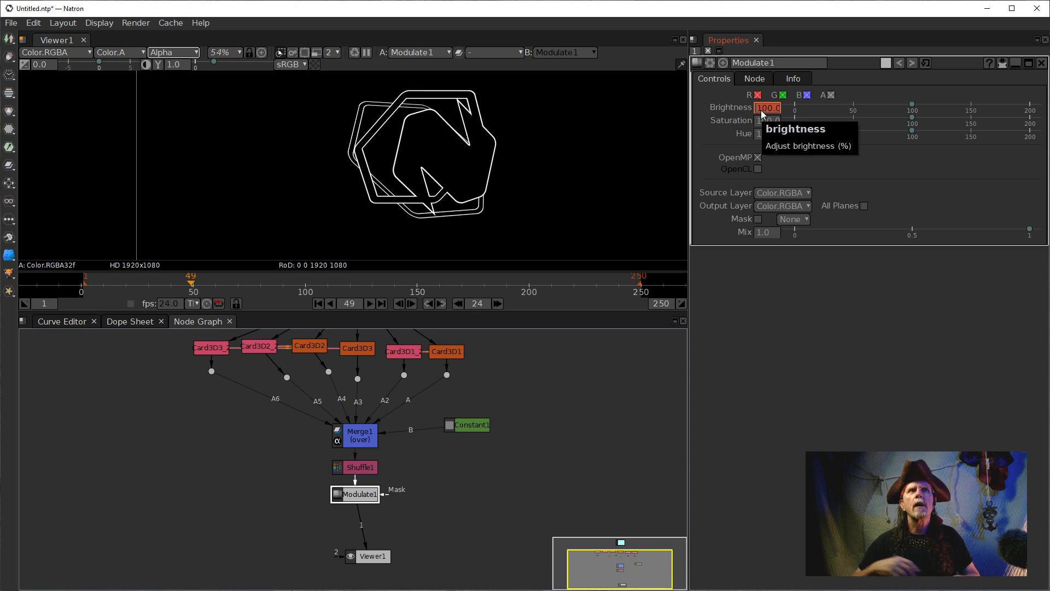
pyautogui.click(757, 110)
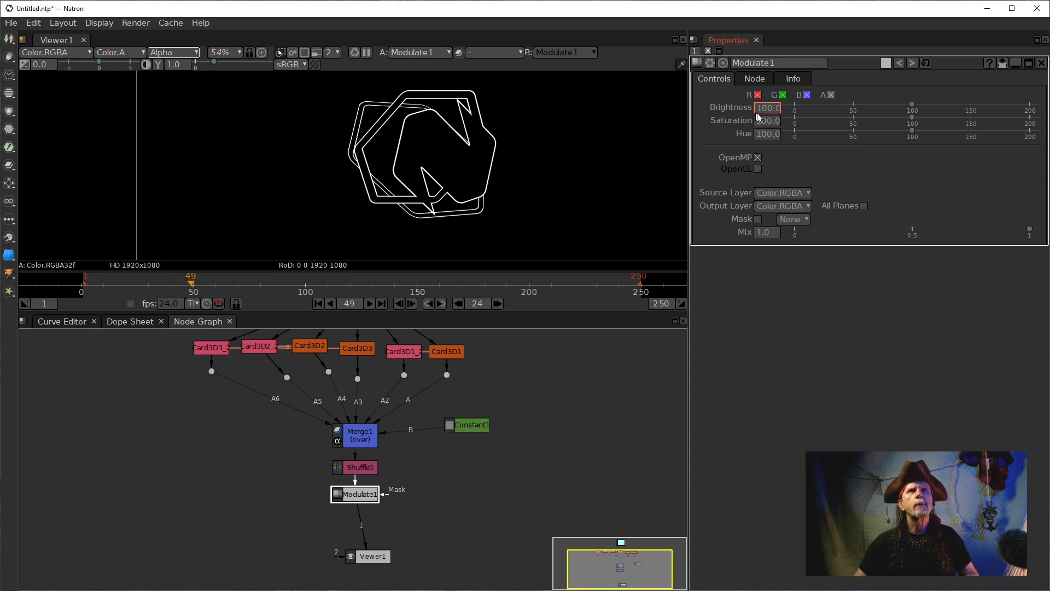
pyautogui.write('6')
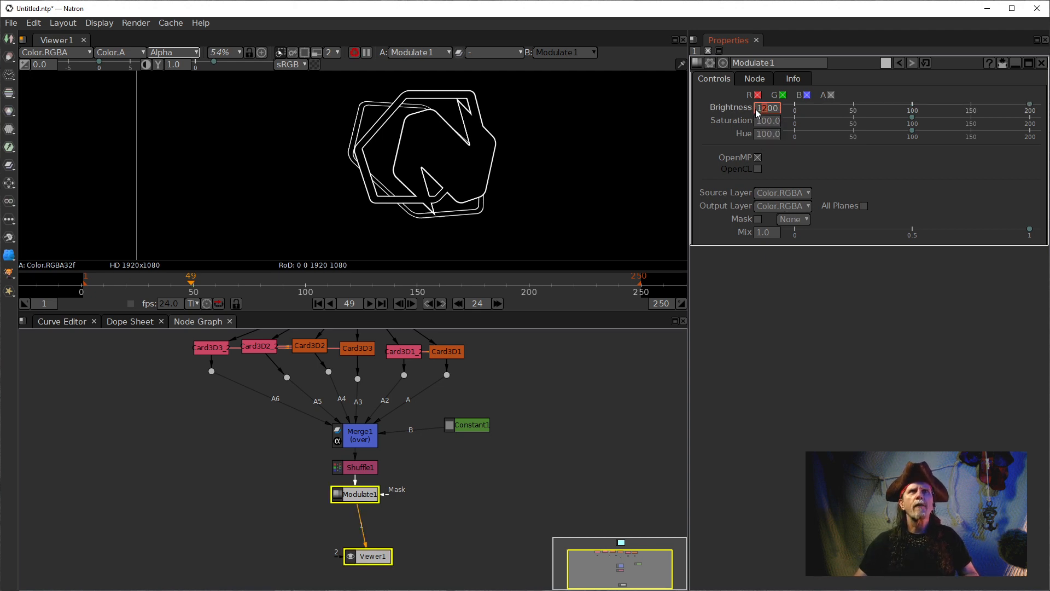
pyautogui.scroll(-8, 756, 109)
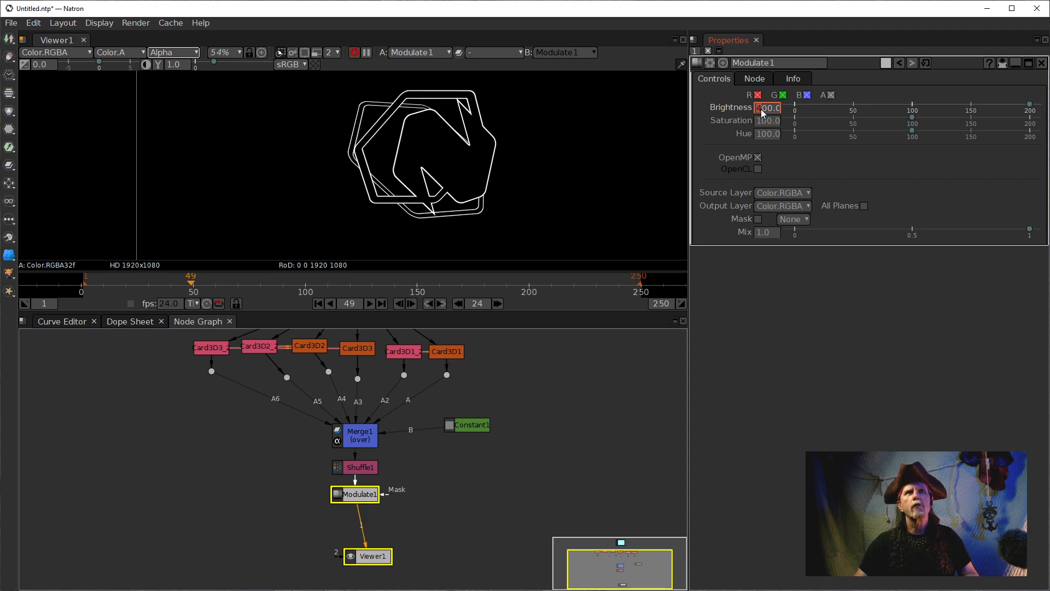
pyautogui.scroll(-4, 764, 112)
pyautogui.scroll(-6, 762, 112)
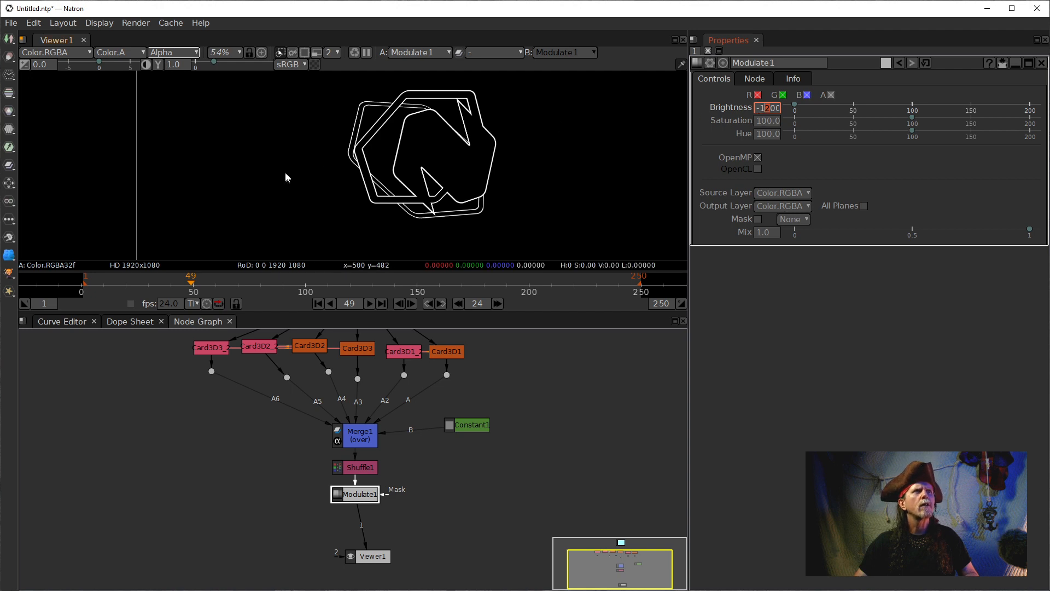
# Return the viewer from alpha to RGB display and reset Modulate1's Brightness to its default.
pyautogui.click(357, 180)
pyautogui.press('a')
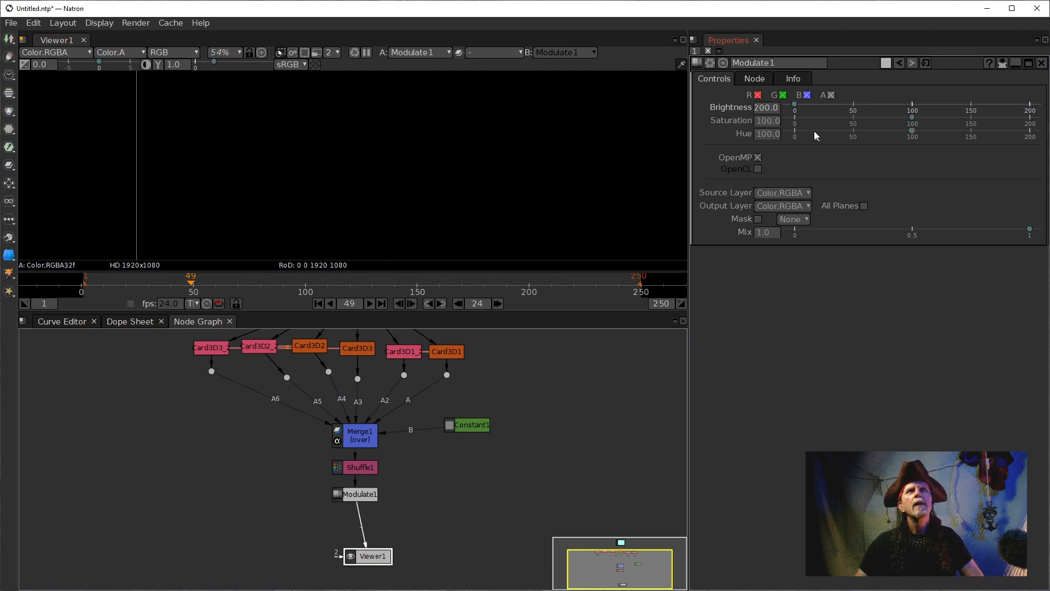
pyautogui.click(758, 107)
pyautogui.rightClick(767, 110)
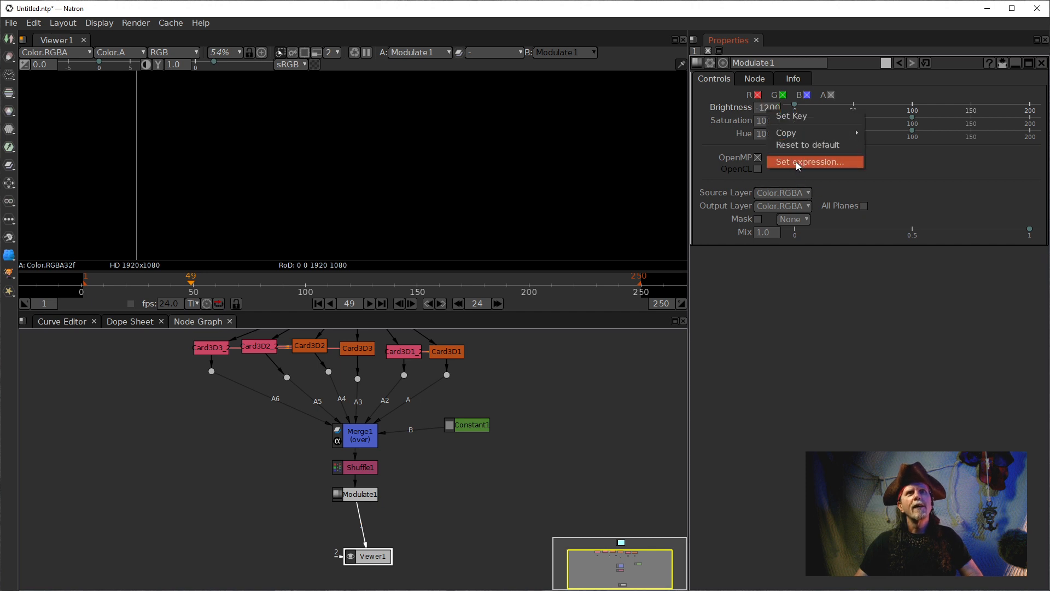
pyautogui.click(792, 145)
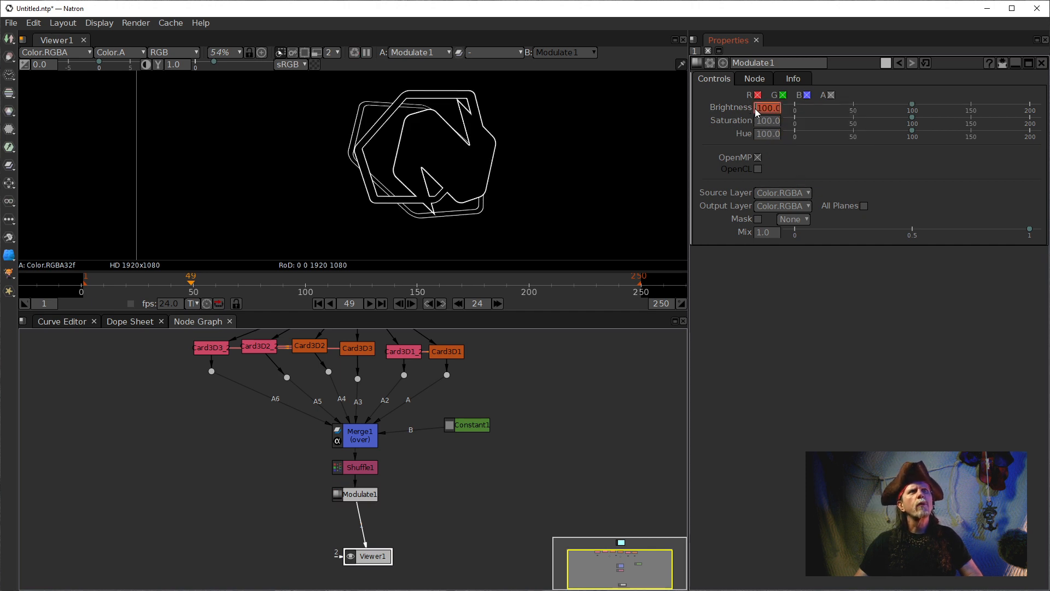
# Switch Modulate1's Brightness repeatedly between 100 and 200 to compare the intensity of the logo outlines.
pyautogui.scroll(1, 756, 109)
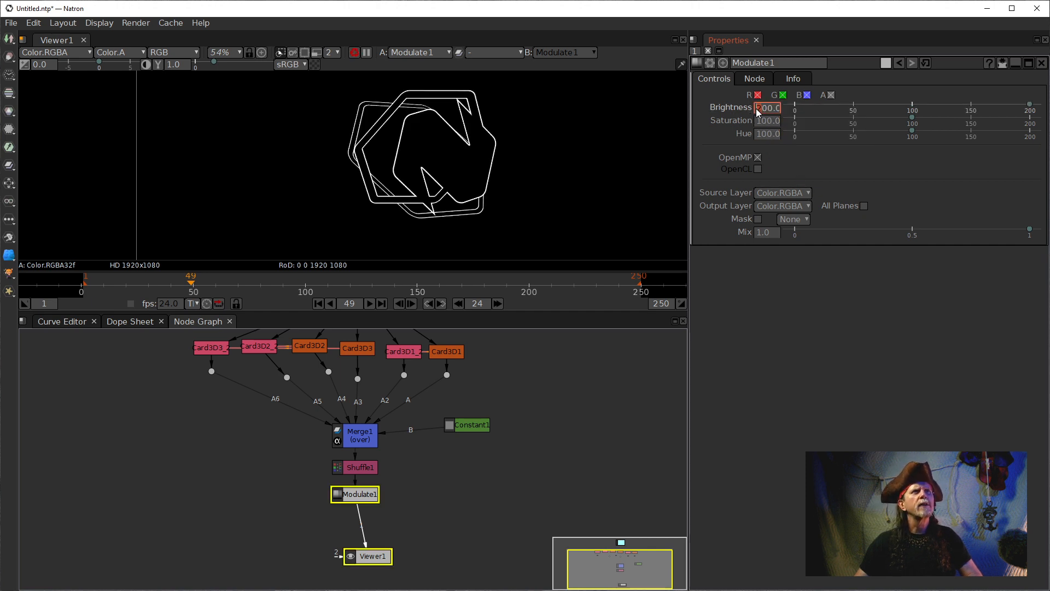
pyautogui.scroll(1, 432, 180)
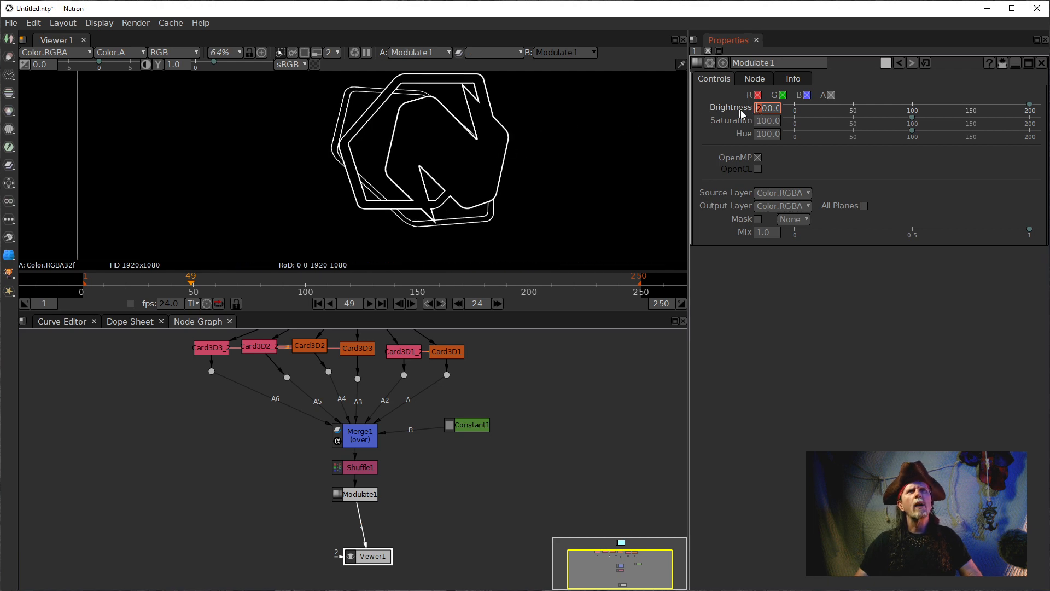
pyautogui.scroll(1, 757, 113)
pyautogui.scroll(2, 758, 113)
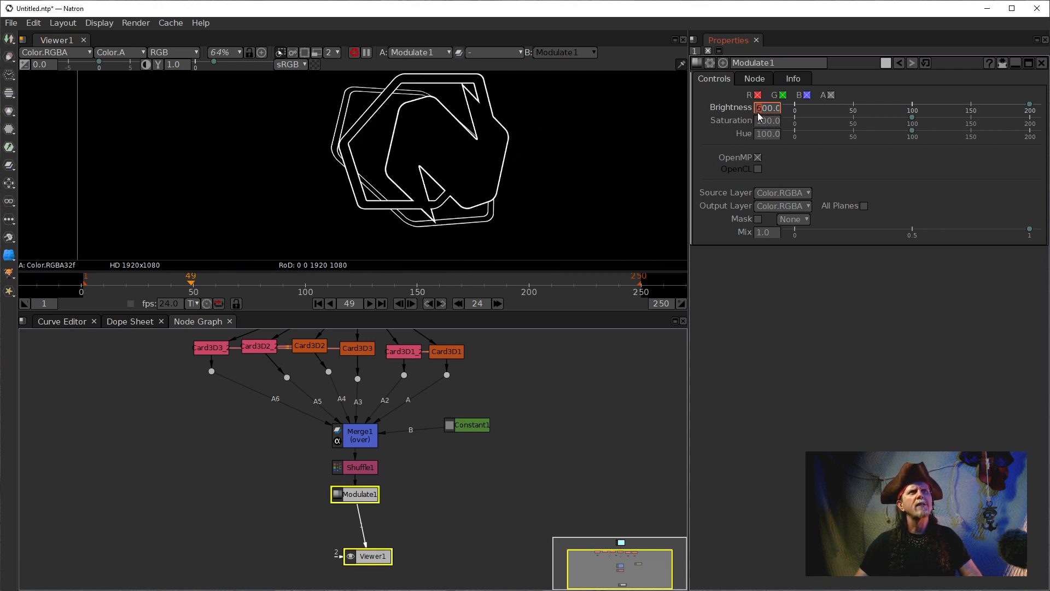
pyautogui.scroll(-1, 757, 112)
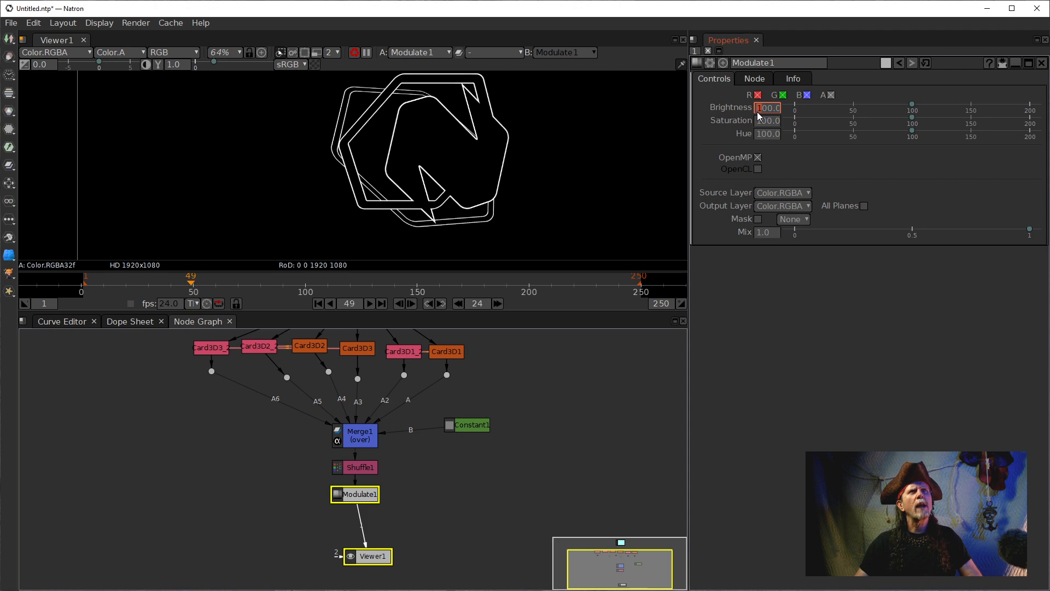
pyautogui.scroll(1, 758, 112)
pyautogui.scroll(-1, 758, 112)
pyautogui.scroll(1, 758, 112)
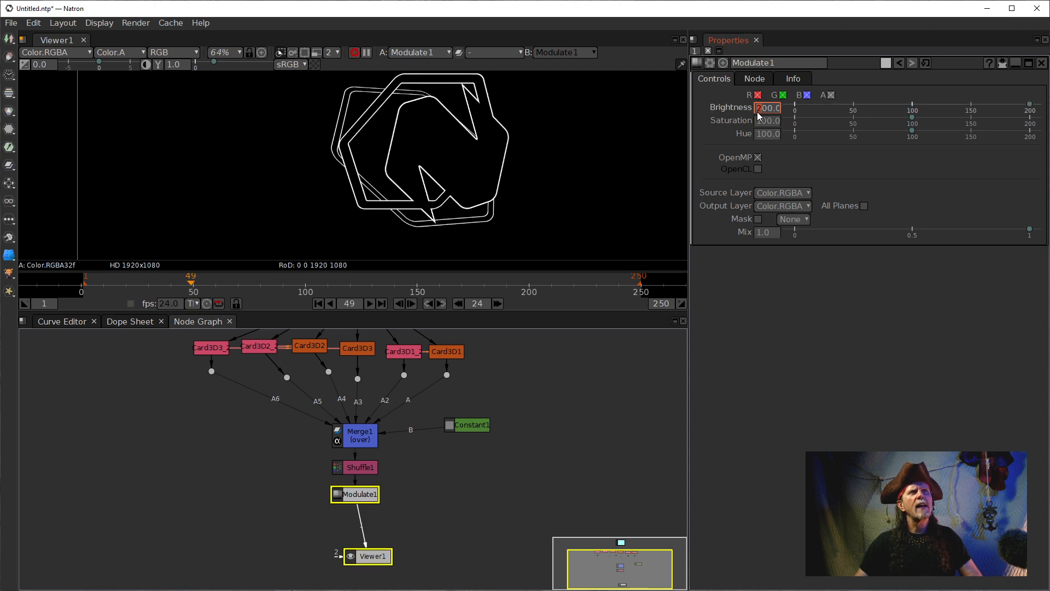
pyautogui.scroll(-1, 758, 112)
pyautogui.scroll(1, 758, 111)
pyautogui.scroll(-1, 758, 111)
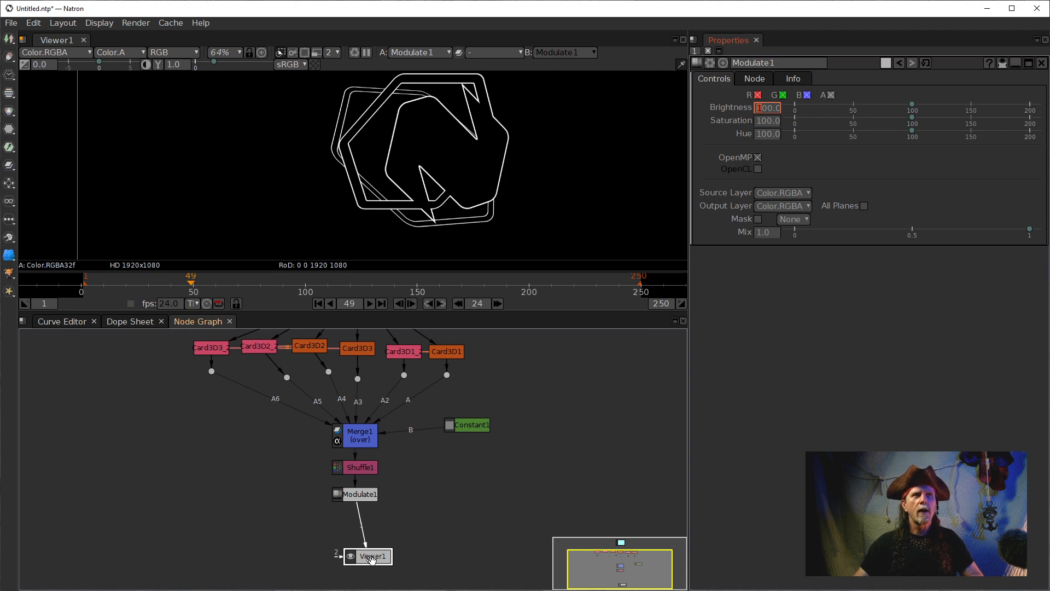
# Align Viewer1 directly beneath Modulate1 and select Modulate1.
pyautogui.moveTo(373, 561); pyautogui.dragTo(359, 565)
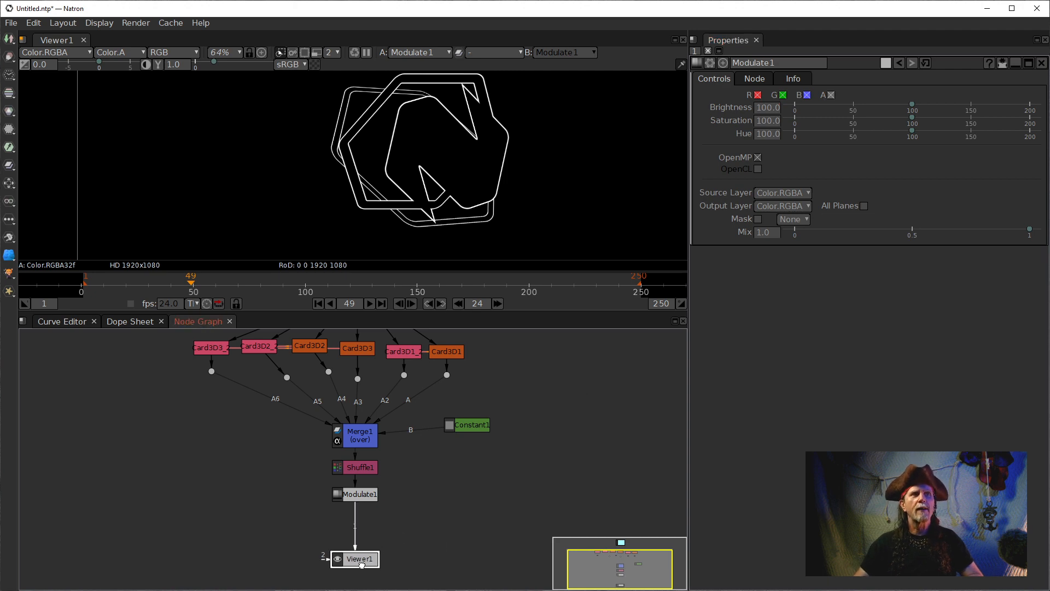
pyautogui.click(366, 494)
pyautogui.click(777, 234)
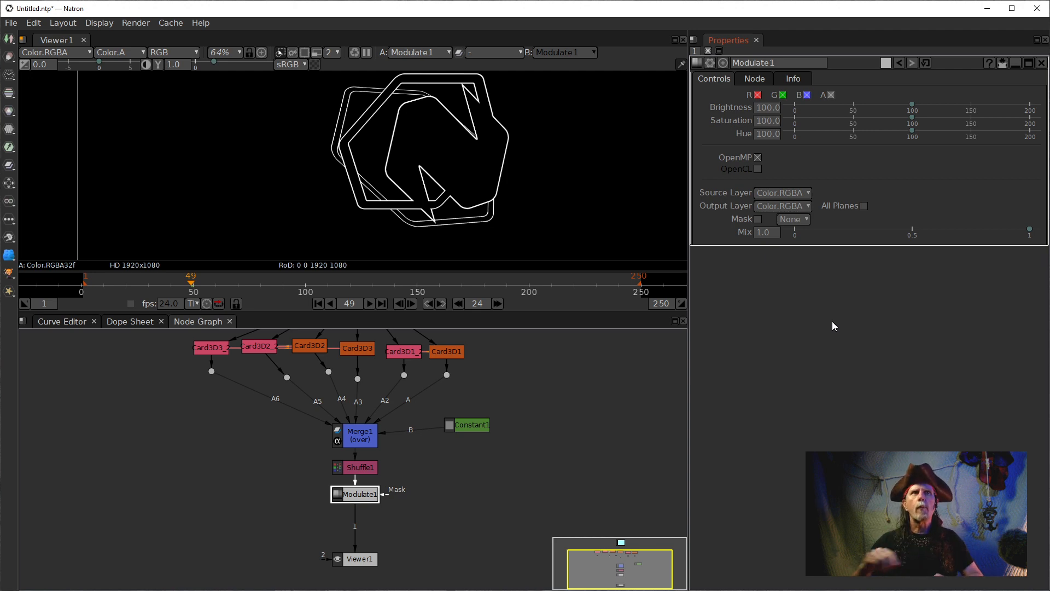
# Set Modulate1's Brightness expression to (sin(frame*.735)*cos(frame*.2287)+sin(frame*.3743)*cos(frame*.2589)+sin(frame*.325)*cos(frame*.1)) *20+100.
pyautogui.click(768, 122)
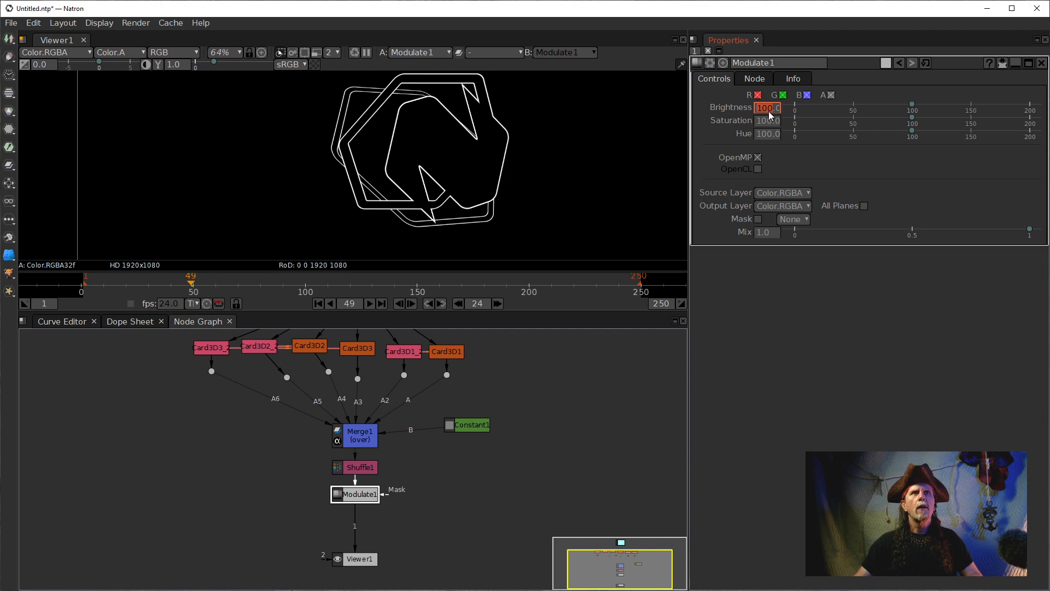
pyautogui.rightClick(768, 111)
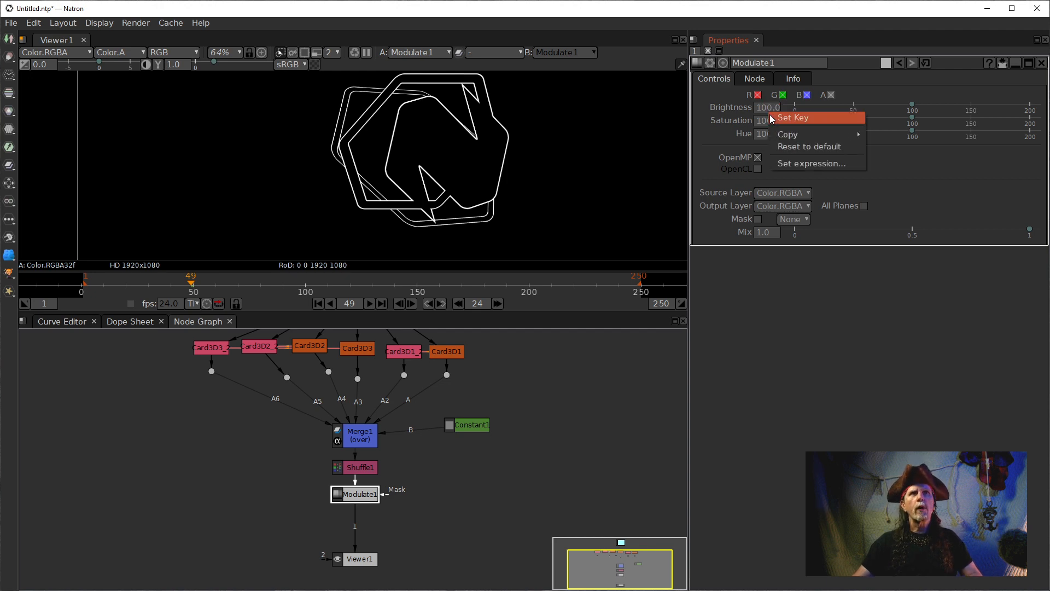
pyautogui.click(789, 168)
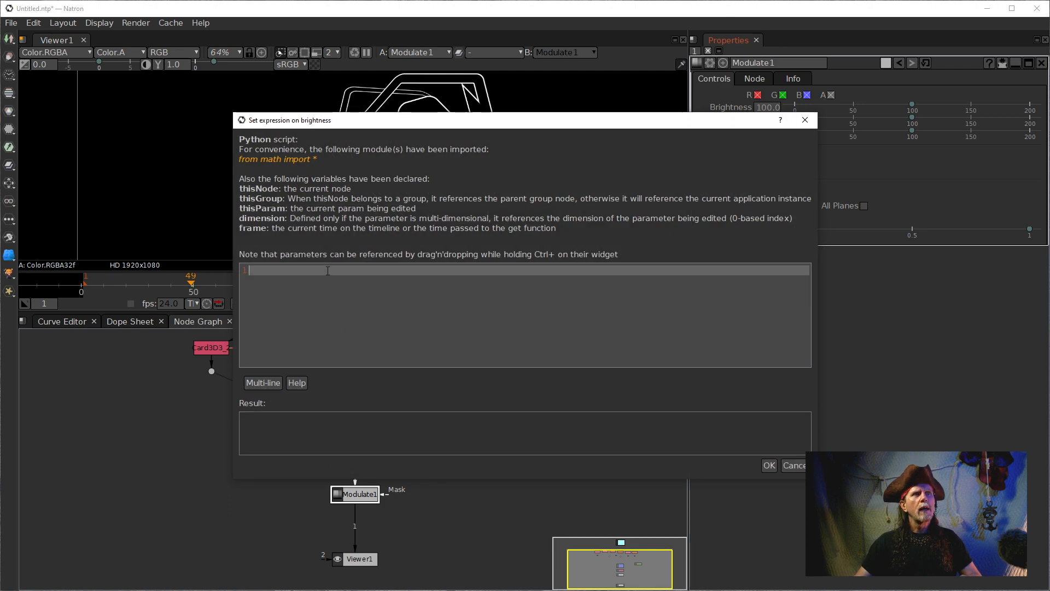
pyautogui.write('(sin(frame*.735)*cos(frame*.2287)+sin(frame*.3743)*cos(frame*.2589)+sin(frame*.325)*cos(frame*.1)) *20+100')
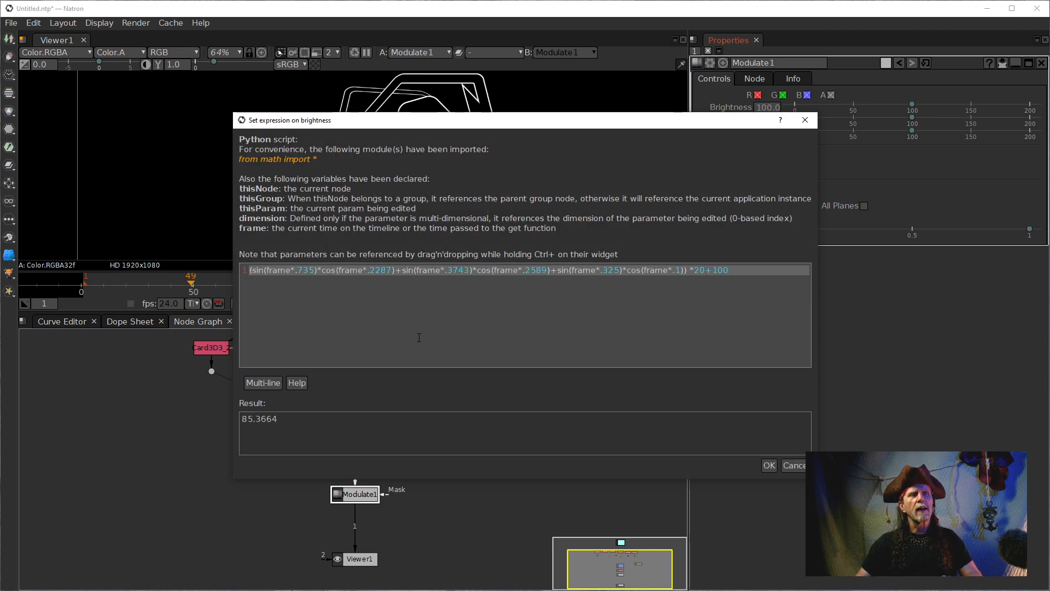
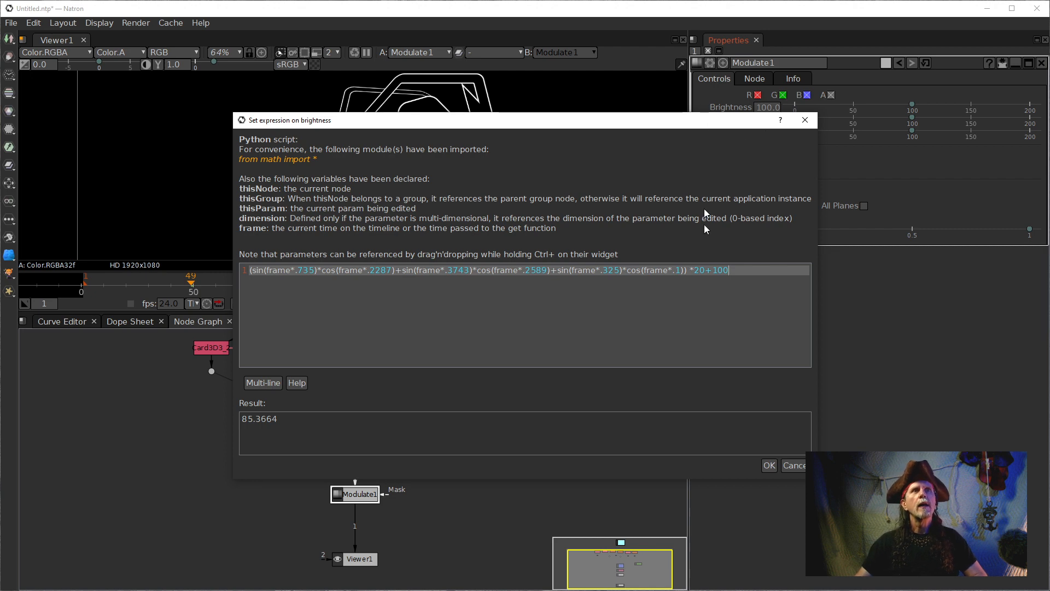
pyautogui.doubleClick(717, 270)
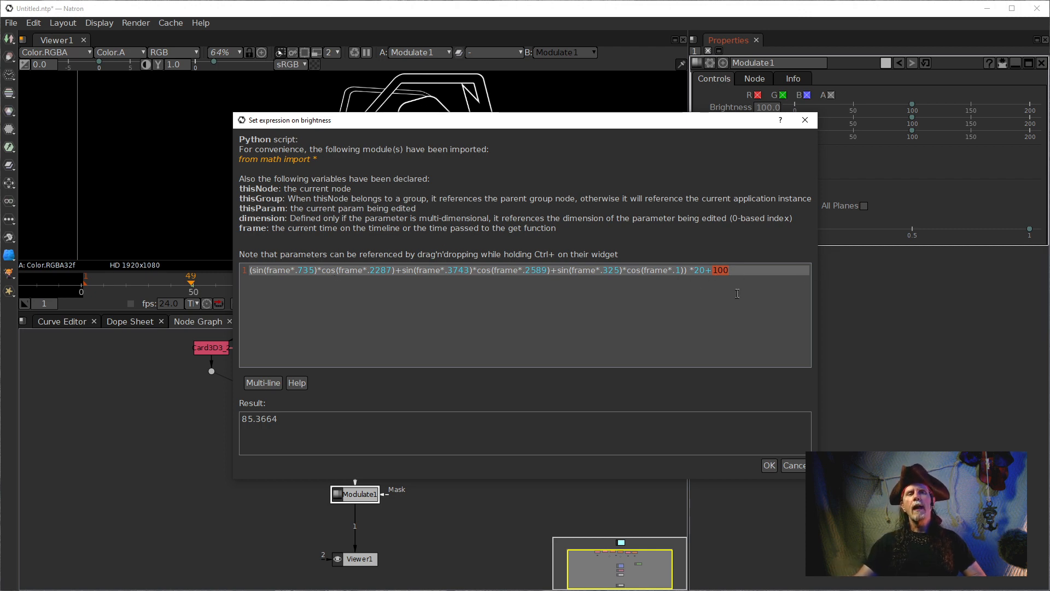
pyautogui.click(770, 465)
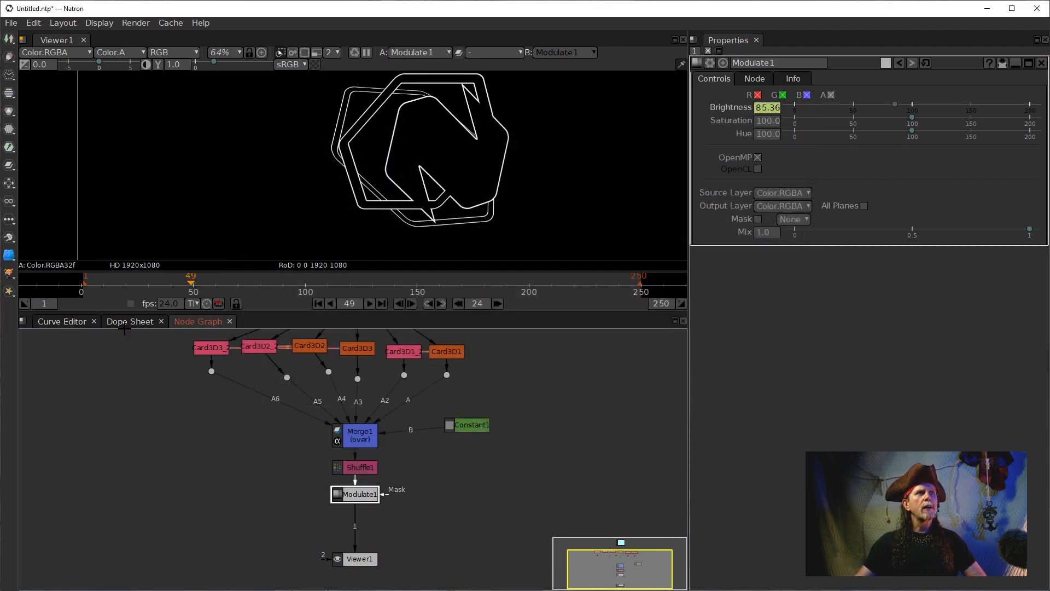
# Examine Modulate1's Brightness curve in the Curve Editor, then return to the Node Graph.
pyautogui.click(62, 322)
pyautogui.click(62, 361)
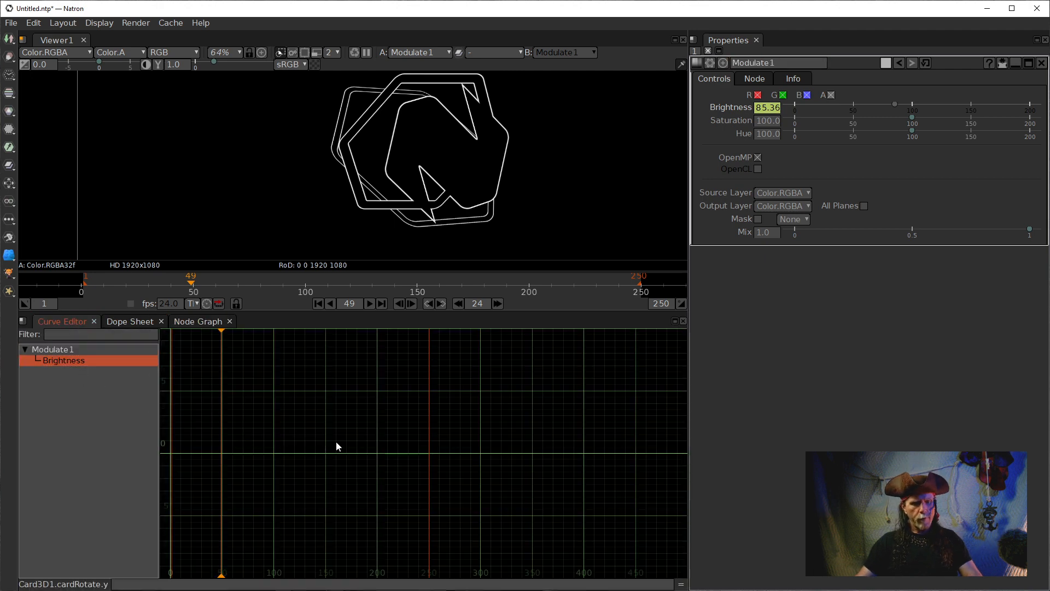
pyautogui.scroll(-3, 386, 432)
pyautogui.scroll(-13, 385, 432)
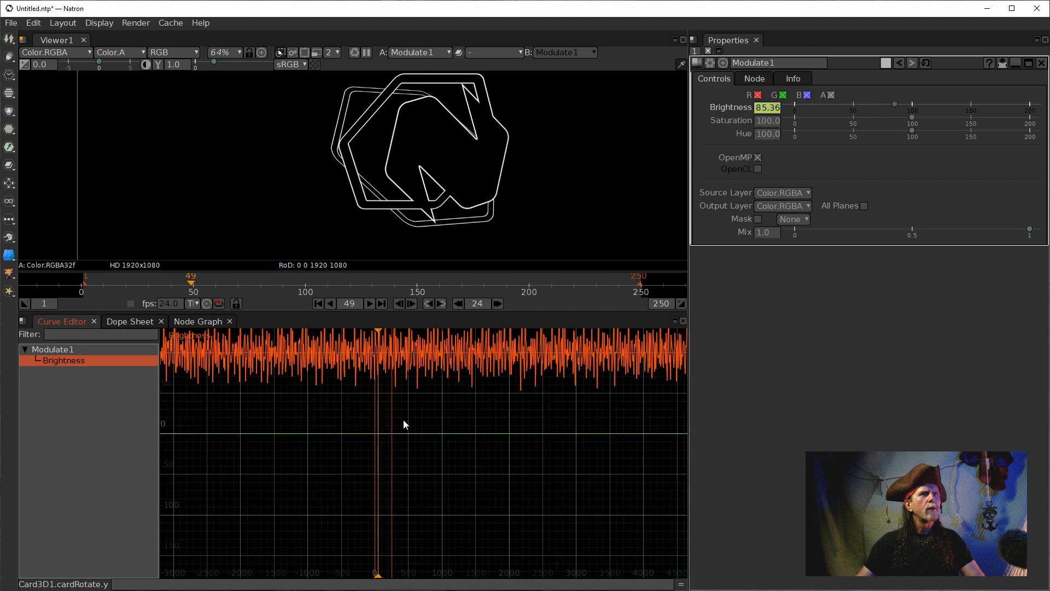
pyautogui.moveTo(402, 419); pyautogui.dragTo(388, 514)
pyautogui.scroll(2, 516, 512)
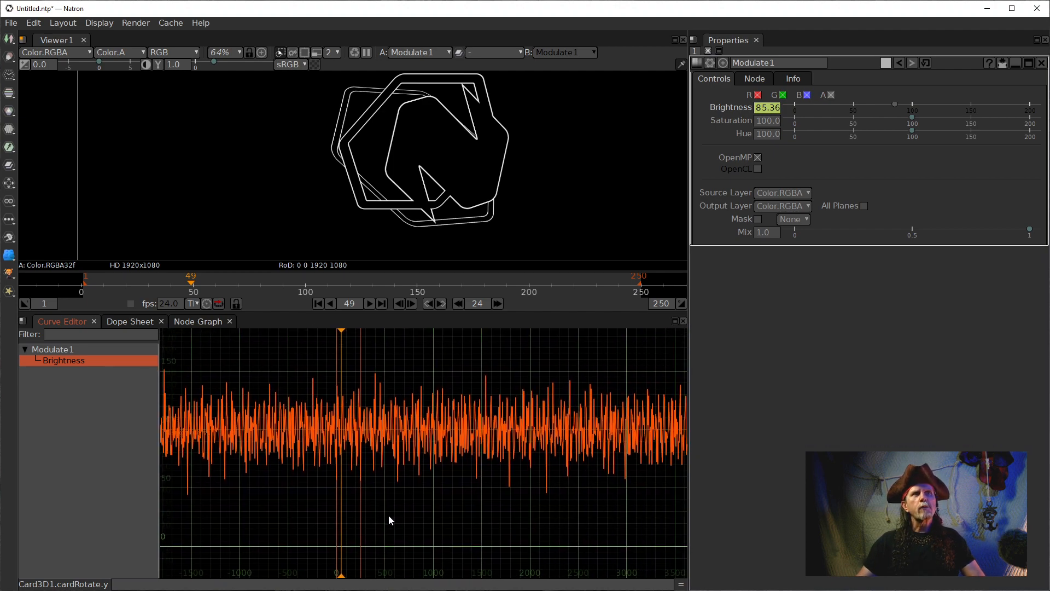
pyautogui.scroll(5, 385, 517)
pyautogui.moveTo(445, 367); pyautogui.dragTo(428, 440)
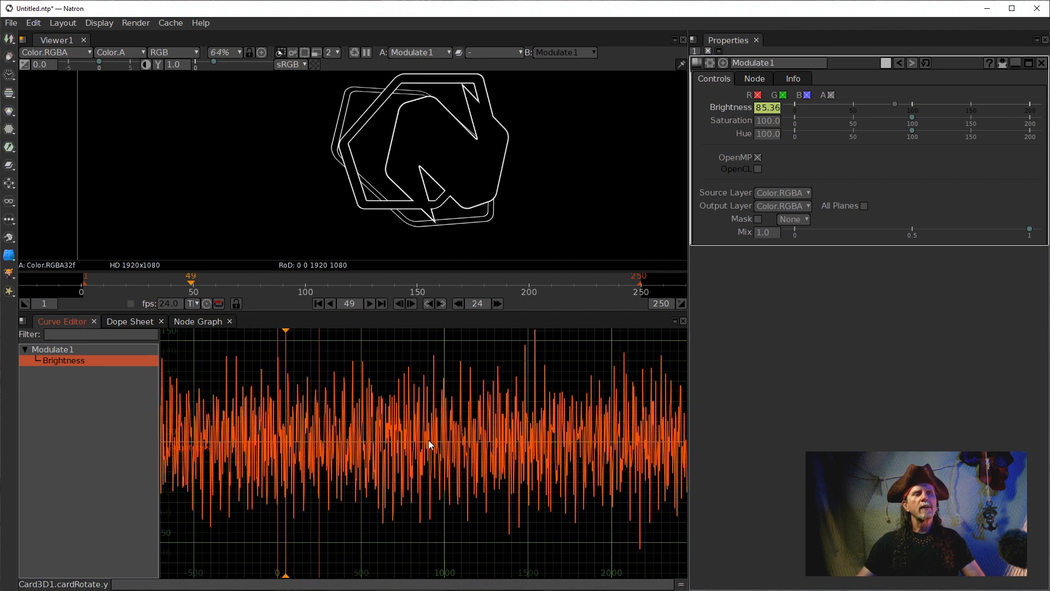
pyautogui.scroll(1, 428, 441)
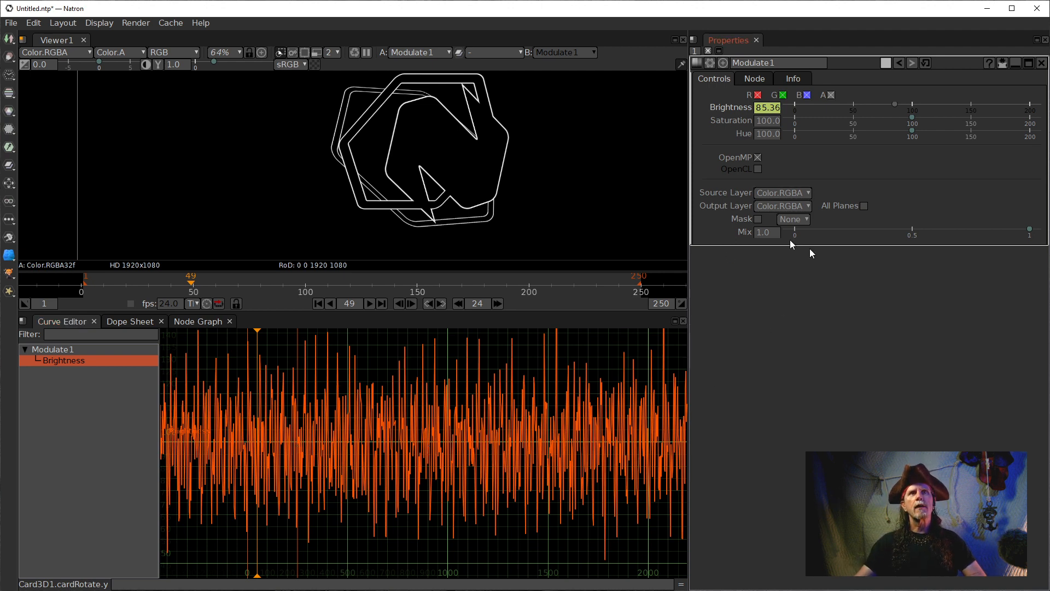
pyautogui.press('Return')
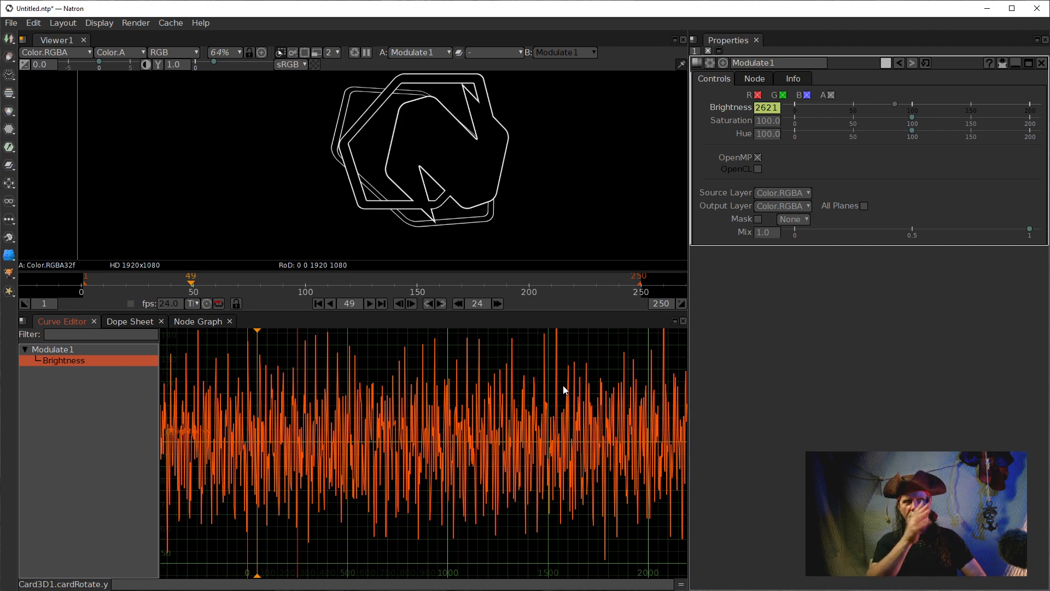
pyautogui.click(135, 321)
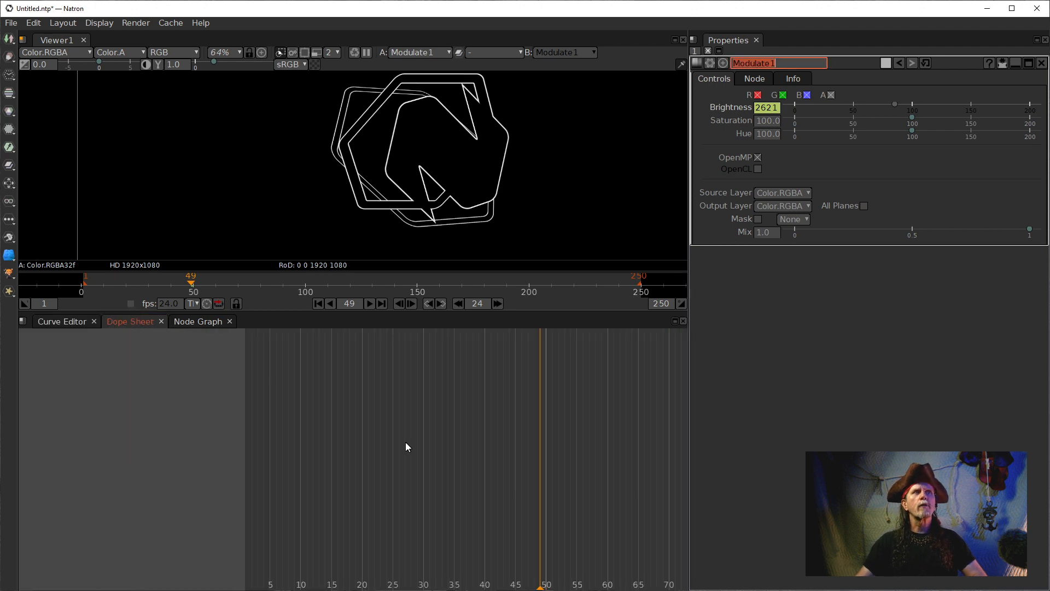
pyautogui.click(201, 323)
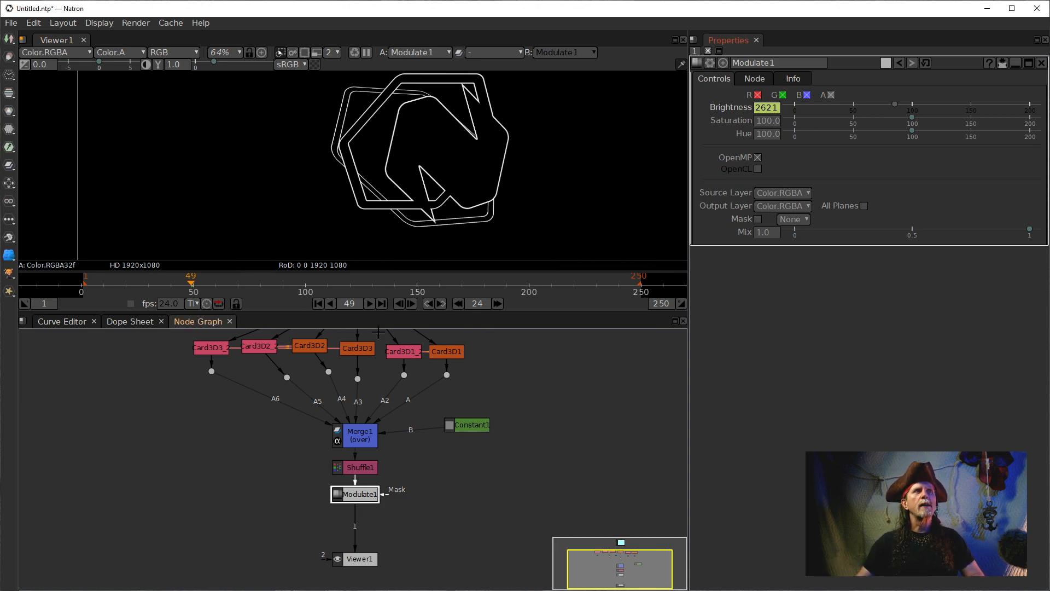
# Play the flickering logo animation from frame 1, skip ahead to about frame 64, and stop playback.
pyautogui.click(319, 304)
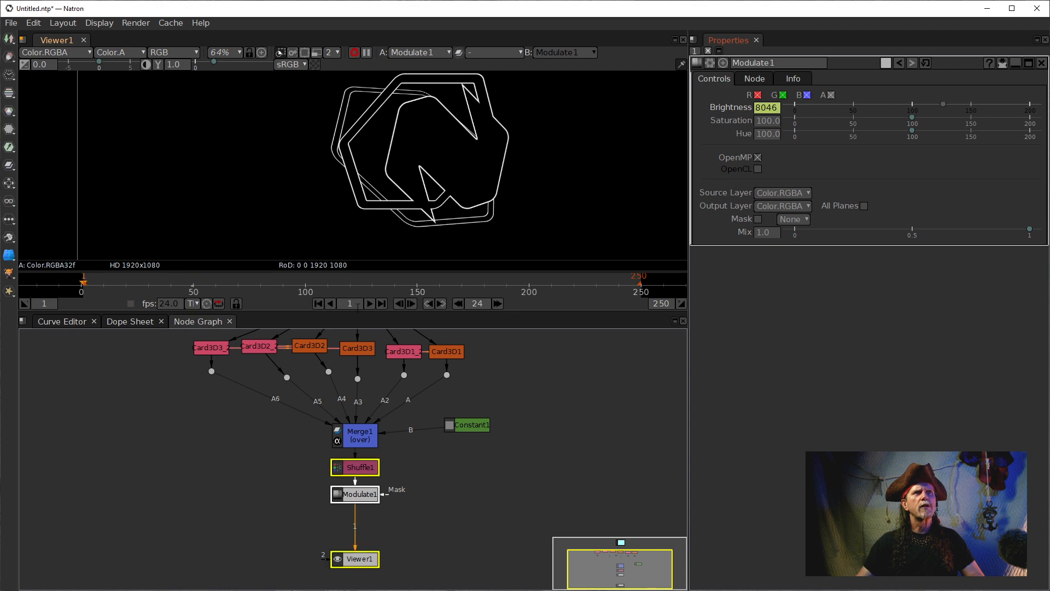
pyautogui.click(370, 304)
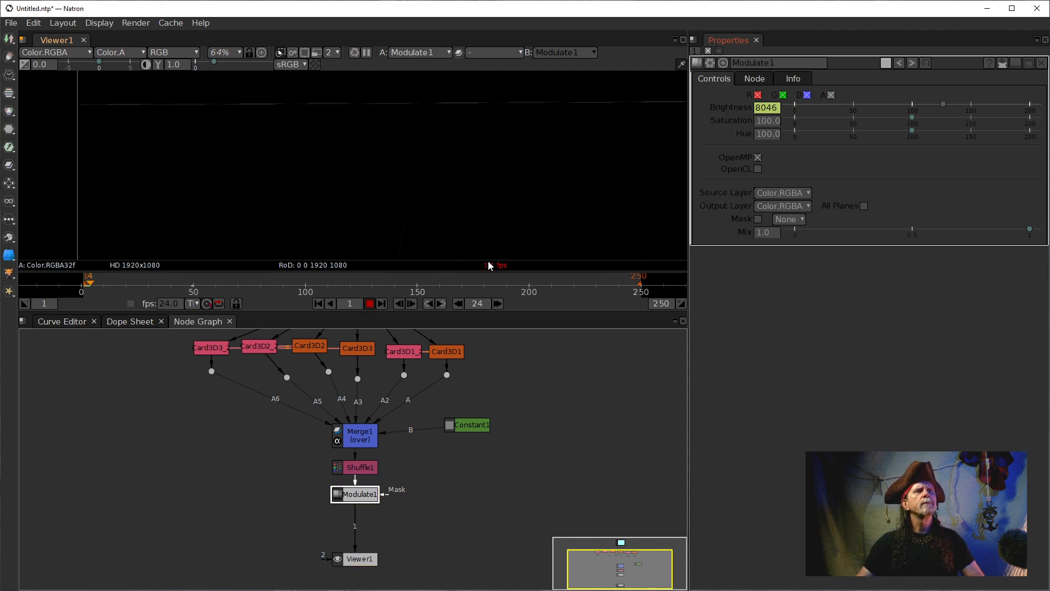
pyautogui.click(226, 284)
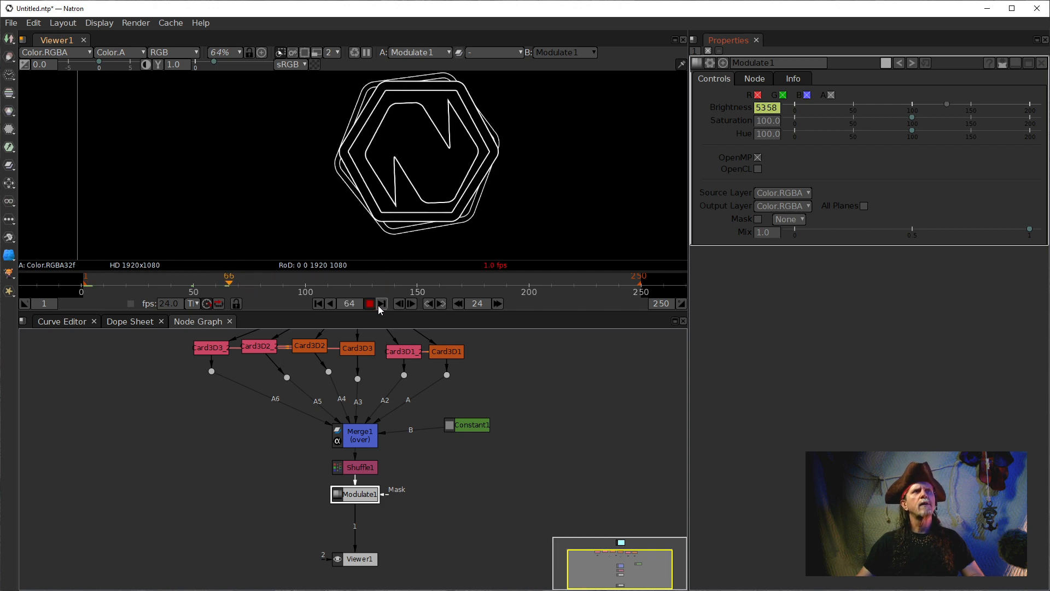
pyautogui.click(370, 303)
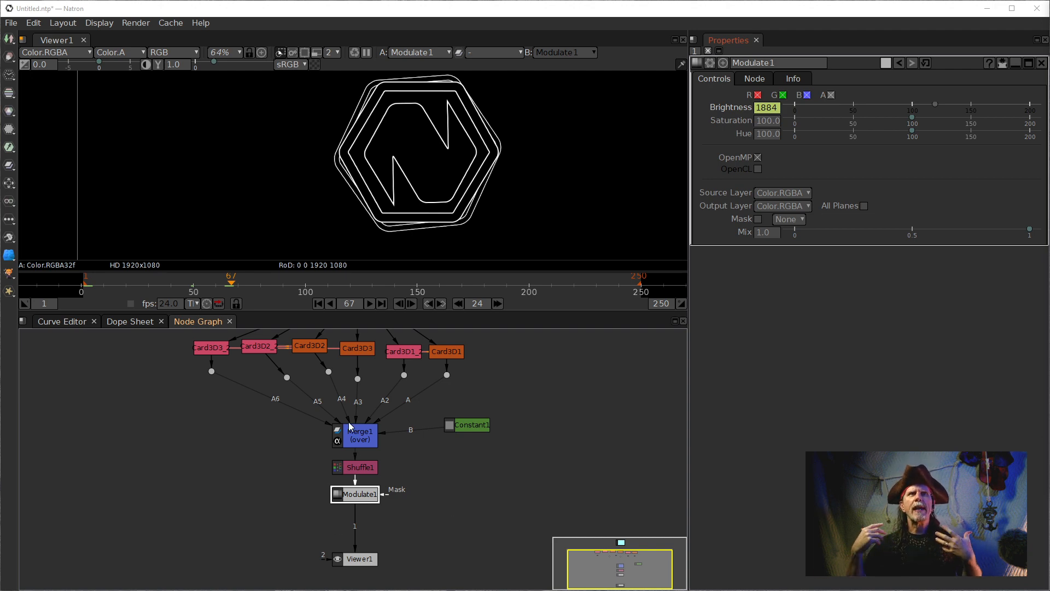
# Insert a Merge node between Modulate1 and Viewer1.
pyautogui.click(352, 499)
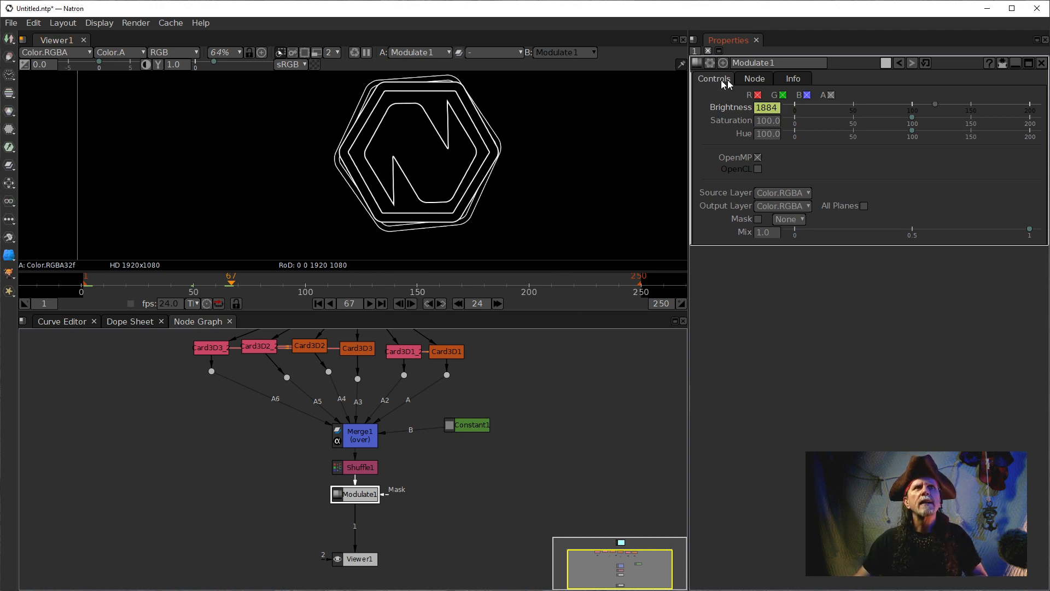
pyautogui.moveTo(831, 112)
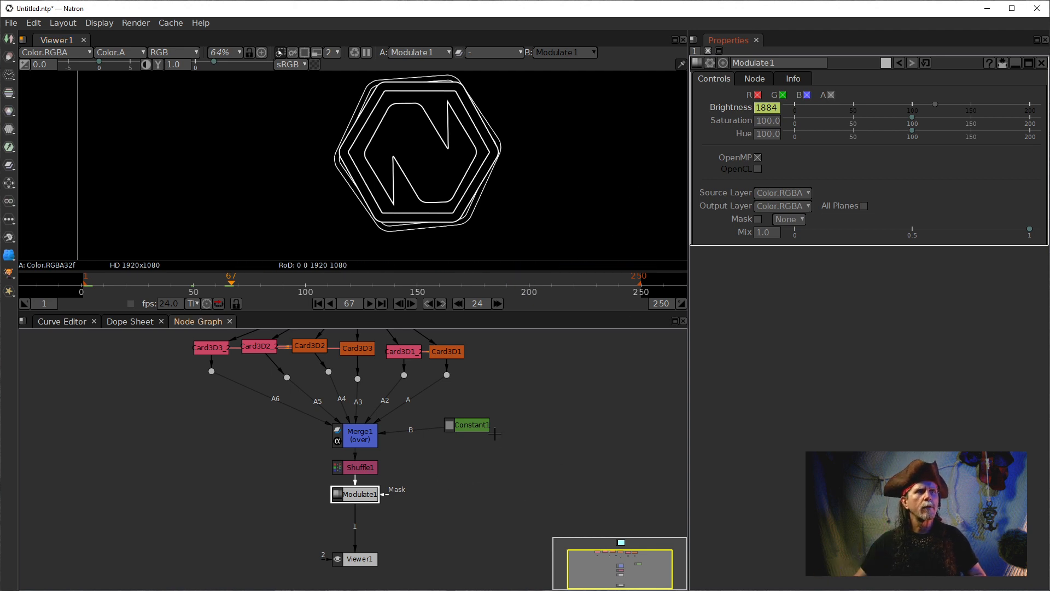
pyautogui.click(364, 505)
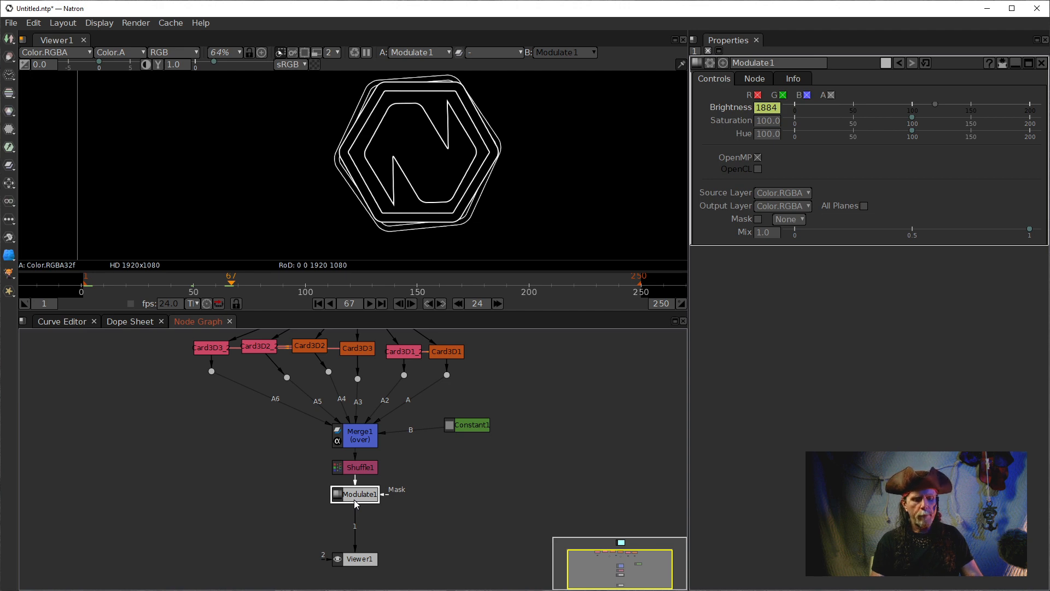
pyautogui.press('m')
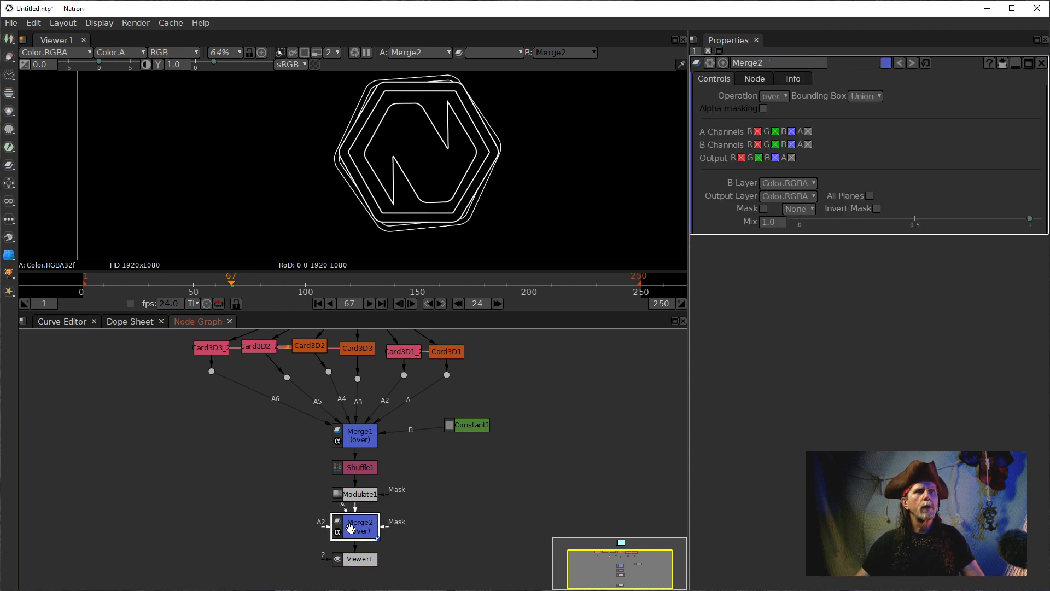
# Add a Solid node beside Merge2 and connect it to Merge2's A input.
pyautogui.click(242, 499)
pyautogui.press('Tab')
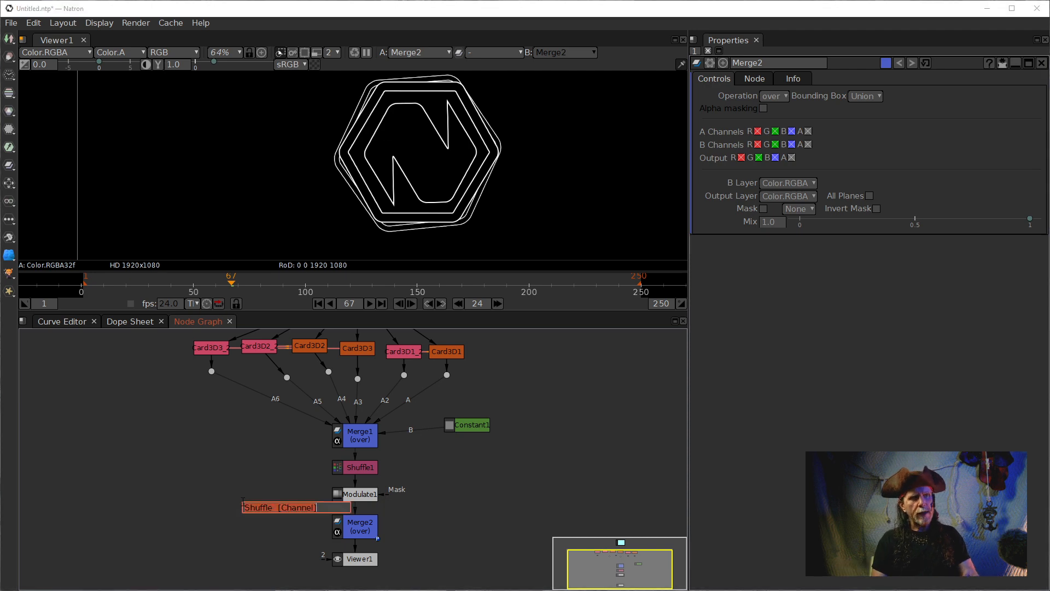
pyautogui.write('soli')
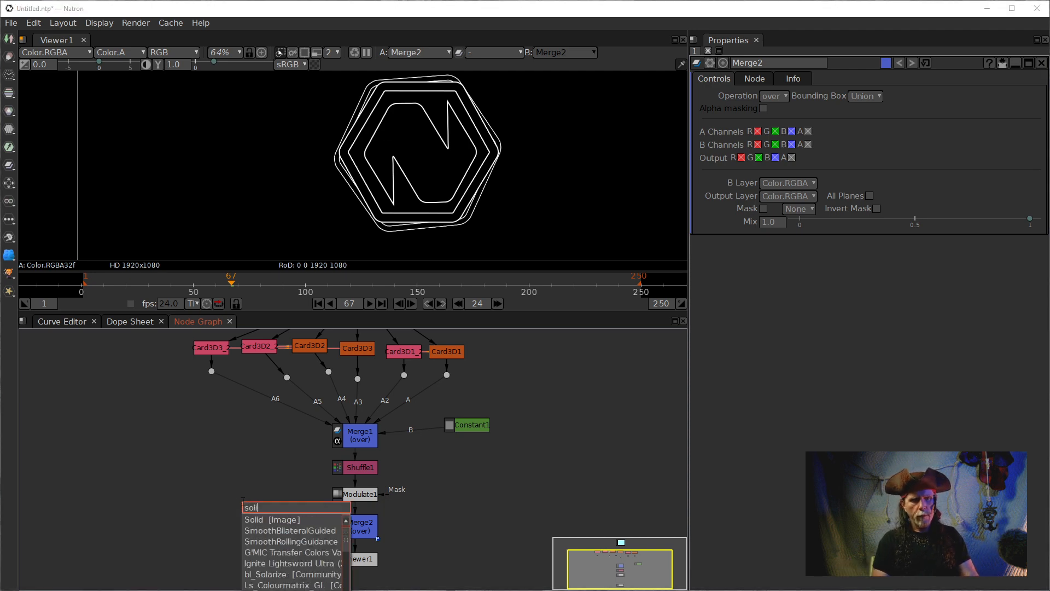
pyautogui.press('Return')
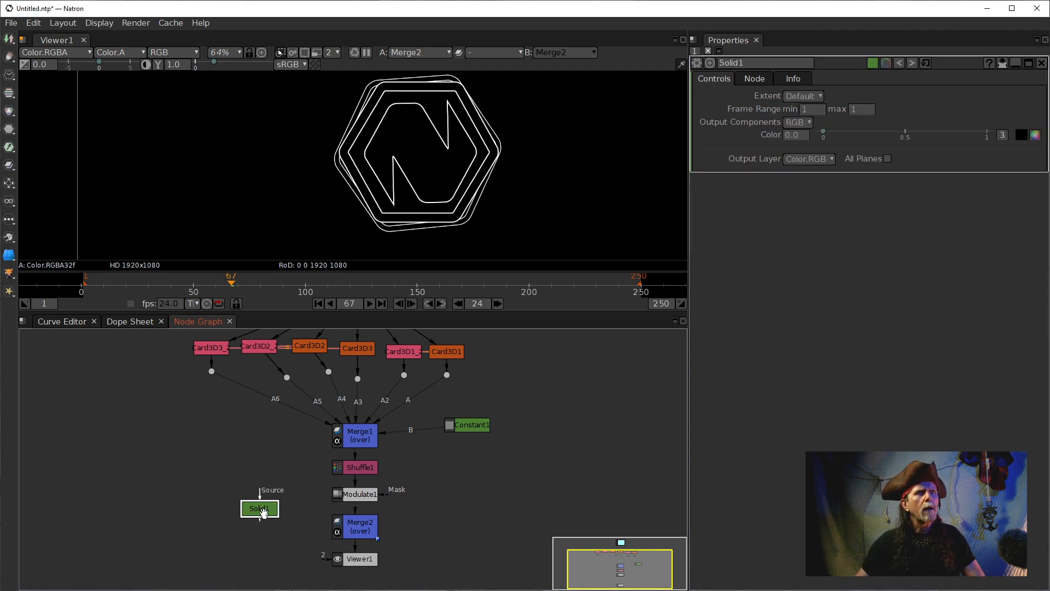
pyautogui.click(357, 529)
pyautogui.moveTo(343, 506); pyautogui.dragTo(265, 520)
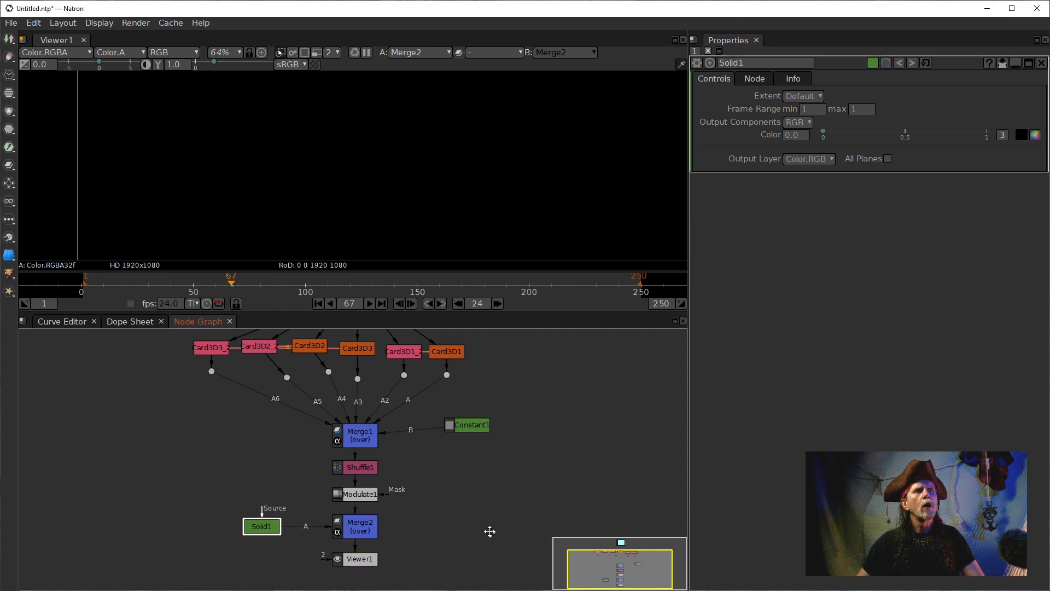
# Move Viewer1 farther below Merge2 and select Merge2.
pyautogui.moveTo(490, 532); pyautogui.dragTo(414, 499)
pyautogui.click(286, 545)
pyautogui.moveTo(286, 545); pyautogui.dragTo(286, 552)
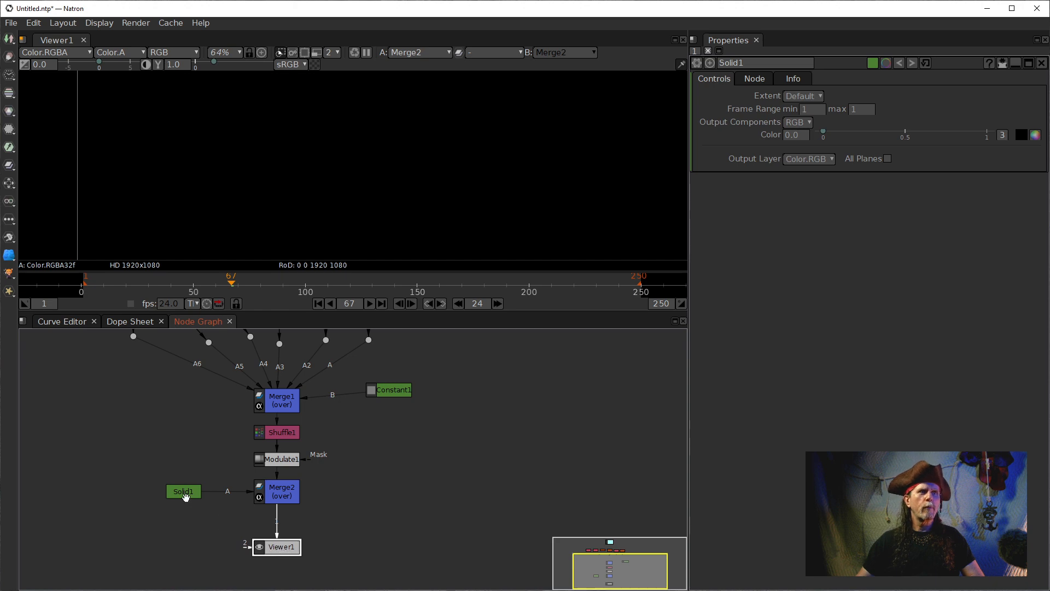
pyautogui.click(185, 495)
pyautogui.click(285, 496)
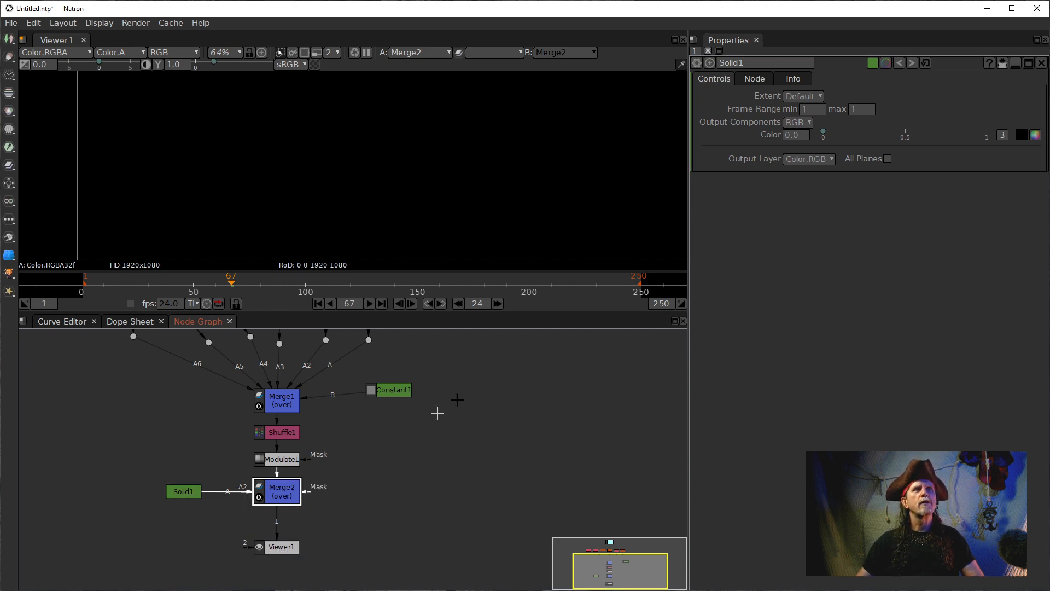
# Go to frame 115 and compare the outputs of Modulate1 and Merge2 in the viewer.
pyautogui.scroll(-5, 515, 126)
pyautogui.moveTo(491, 152); pyautogui.dragTo(427, 197)
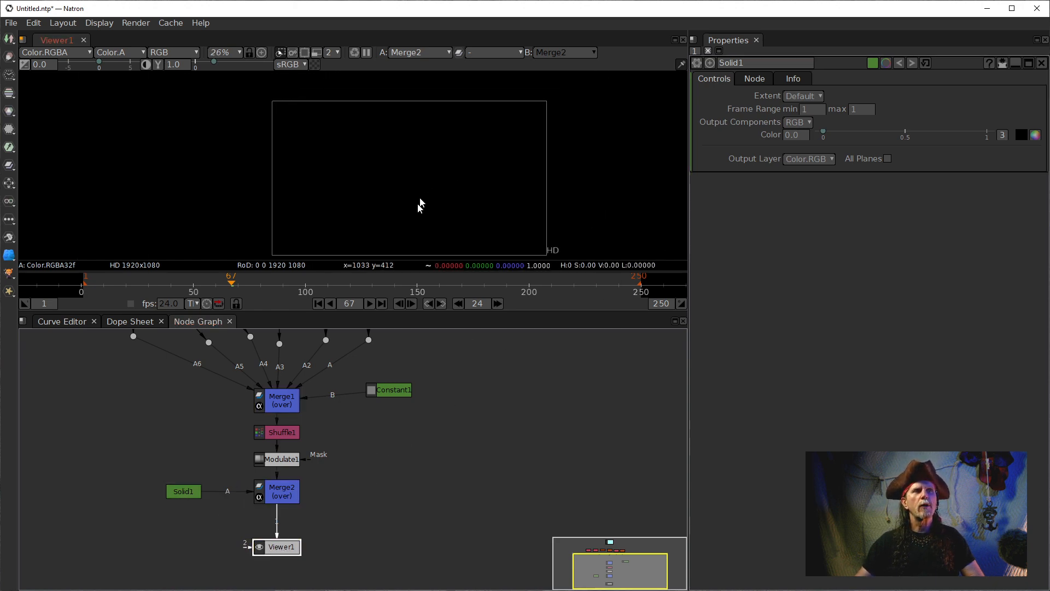
pyautogui.click(339, 285)
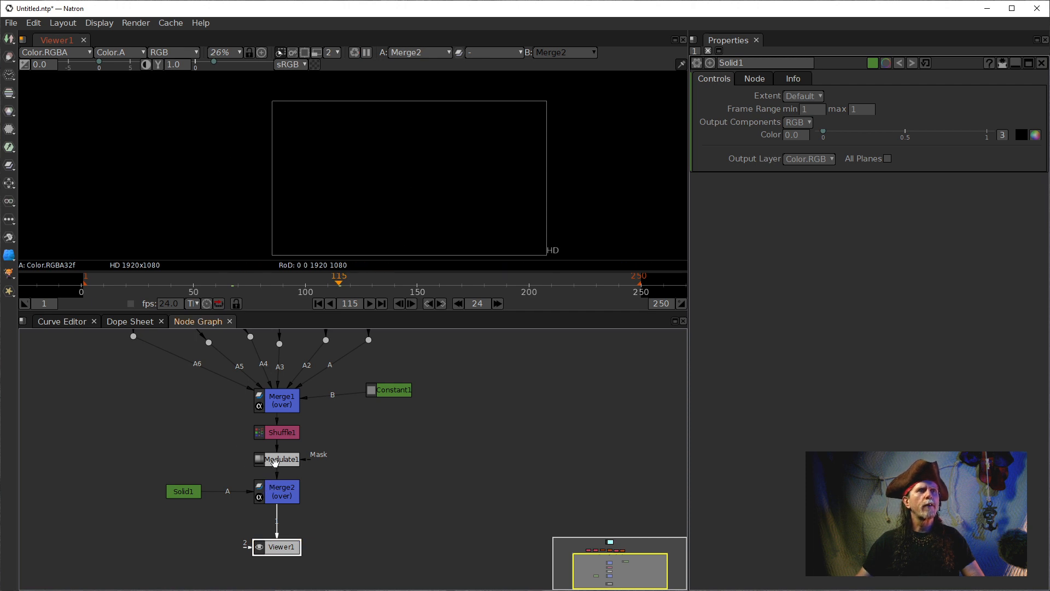
pyautogui.click(276, 458)
pyautogui.press('1')
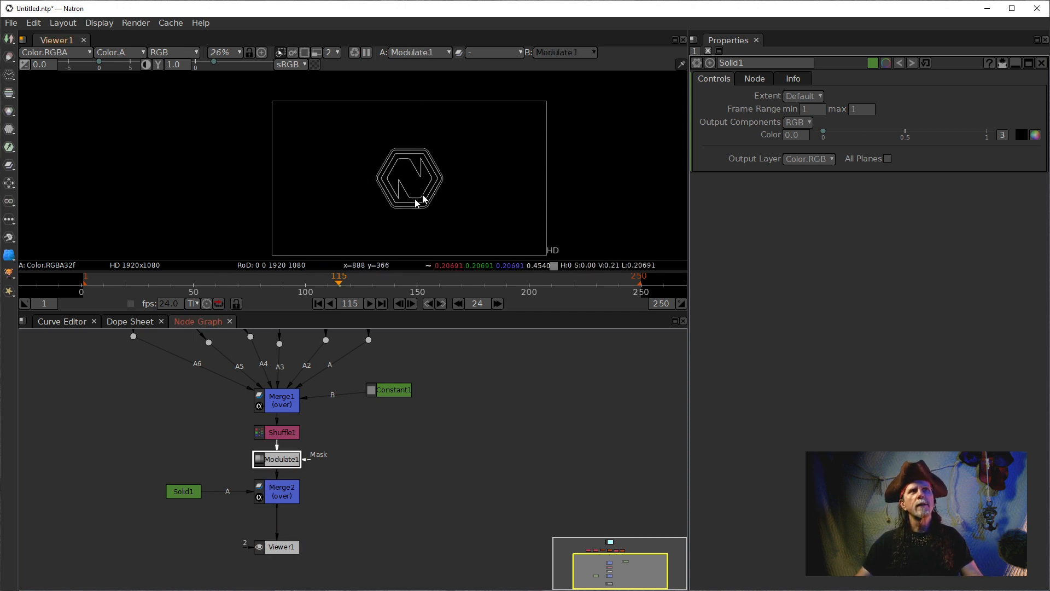
pyautogui.scroll(4, 442, 165)
pyautogui.moveTo(442, 166); pyautogui.dragTo(454, 119)
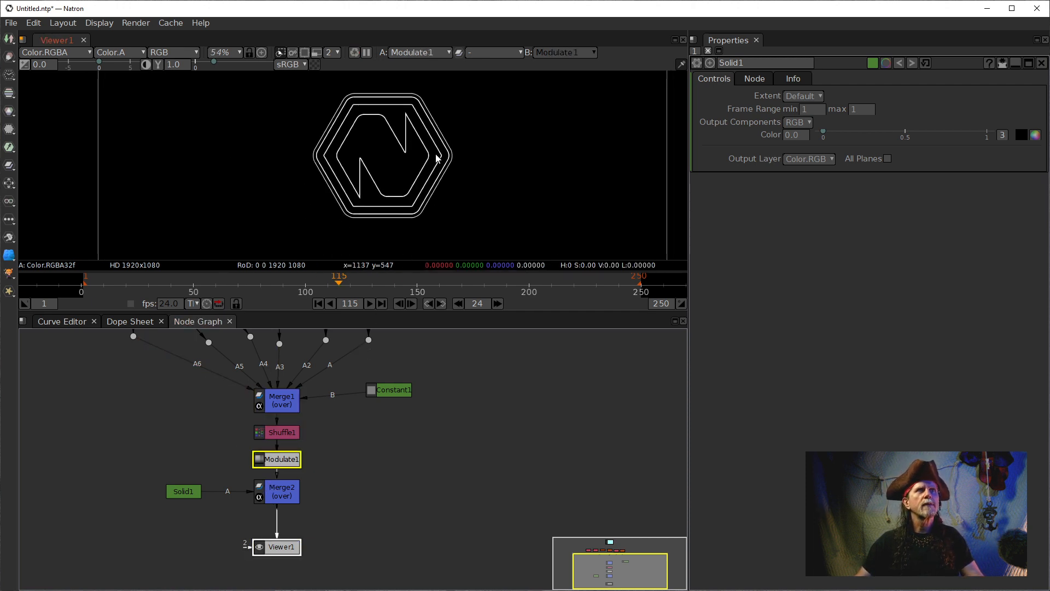
pyautogui.click(278, 487)
pyautogui.press('1')
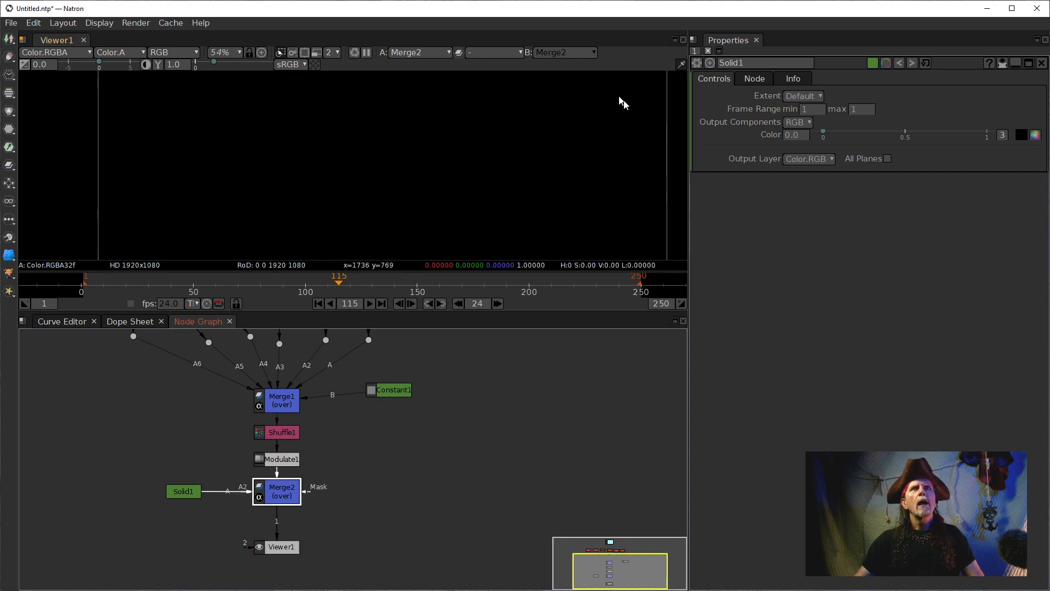
# Set Solid1's color to pure blue with r 0, g 0, b 1.
pyautogui.click(1034, 135)
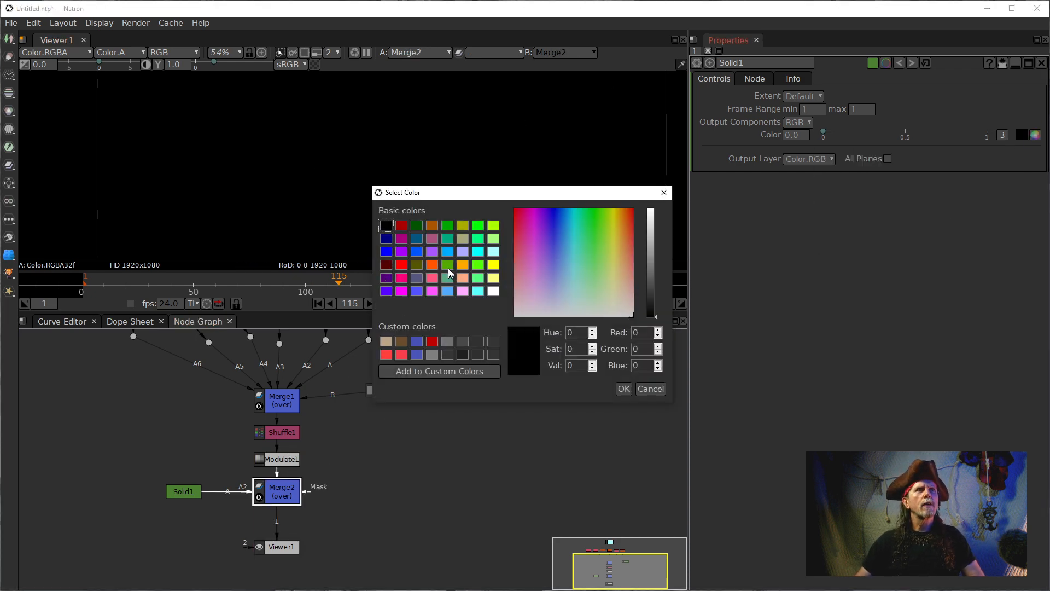
pyautogui.click(386, 252)
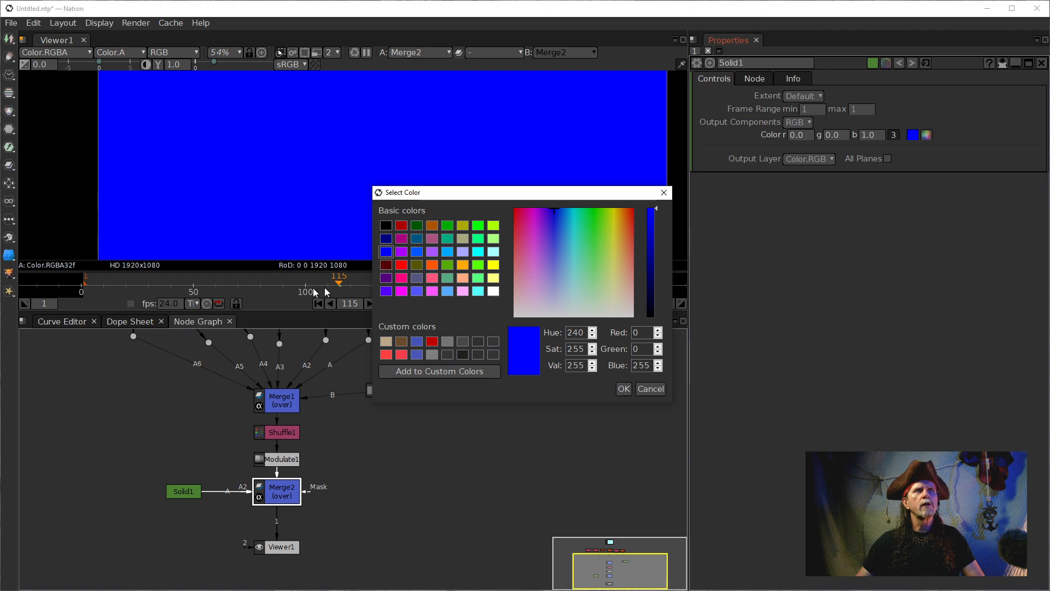
pyautogui.click(624, 388)
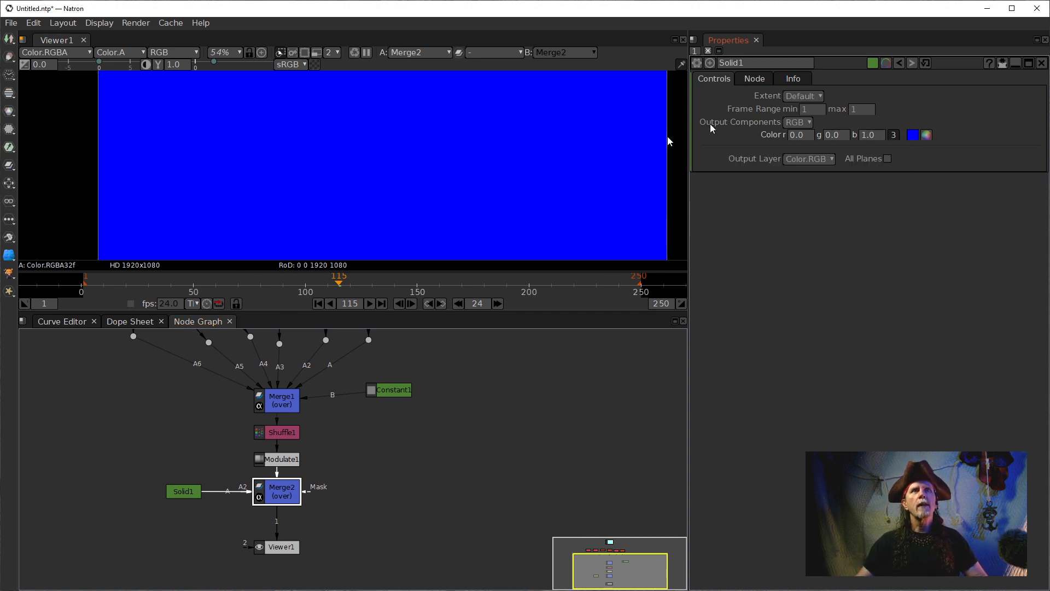
# Change Merge2's blending operation to multiply.
pyautogui.doubleClick(277, 497)
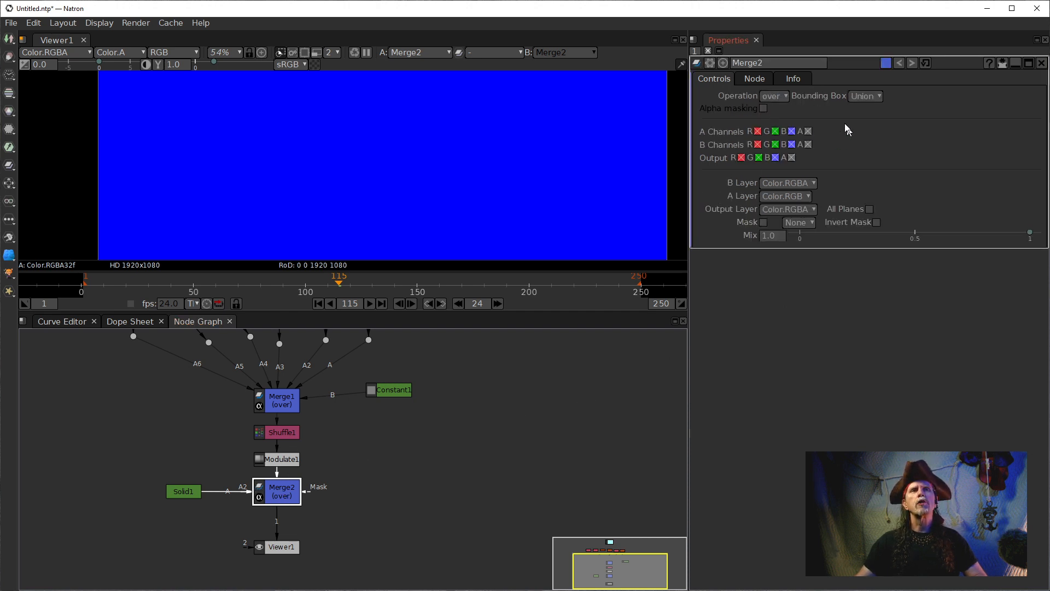
pyautogui.click(774, 97)
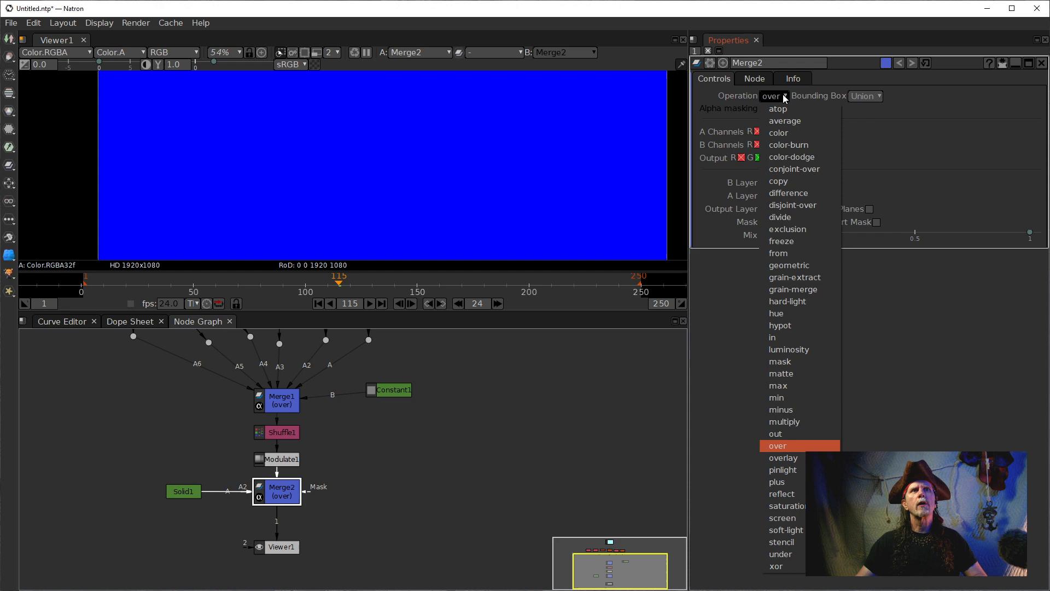
pyautogui.click(786, 422)
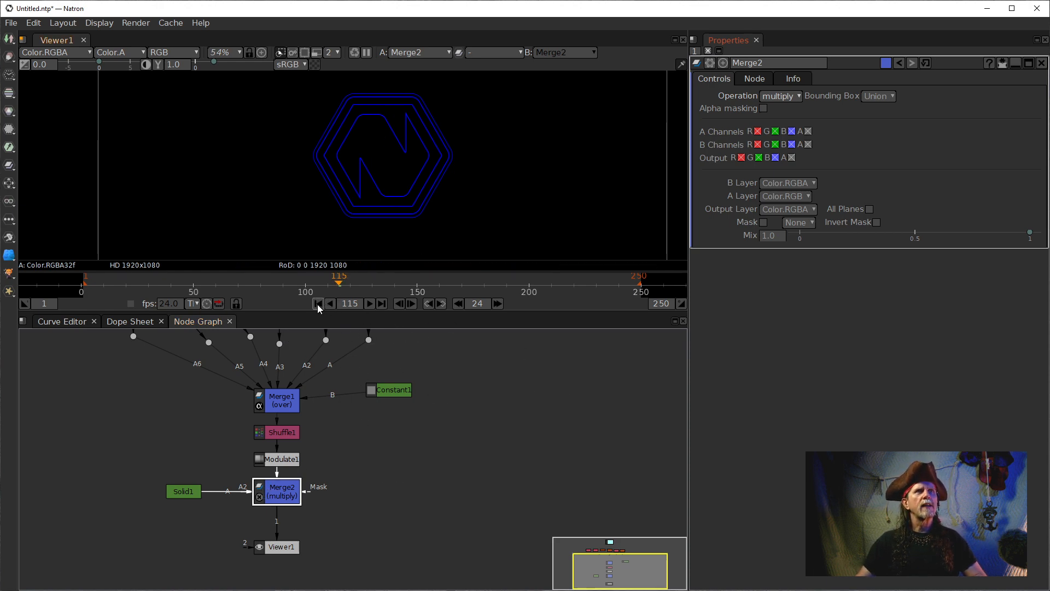
# Inspect the edges of the blue logo lines closely at several magnifications.
pyautogui.scroll(12, 393, 236)
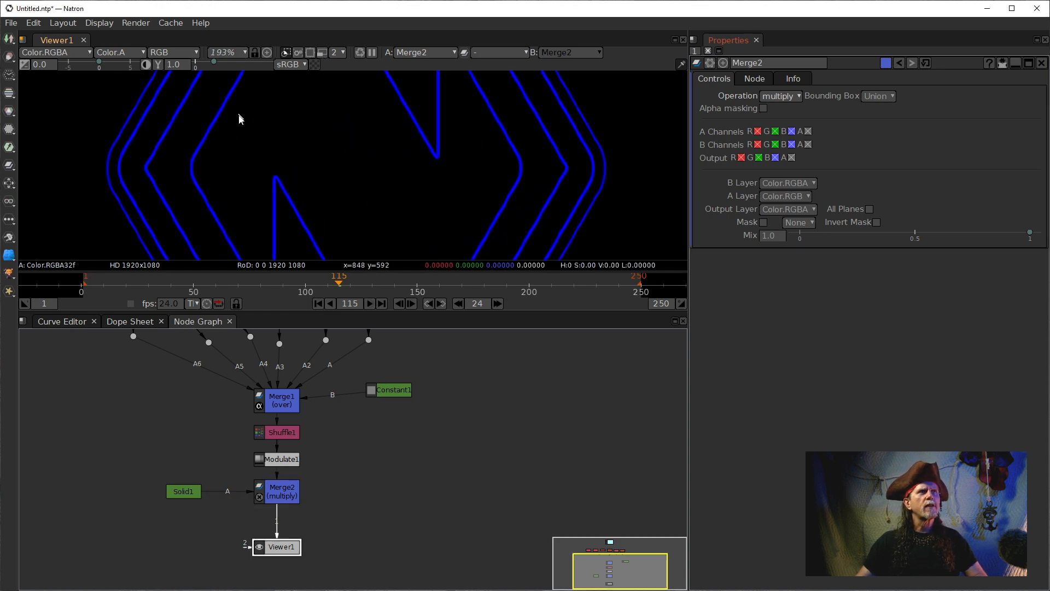
pyautogui.scroll(12, 353, 169)
pyautogui.scroll(12, 322, 172)
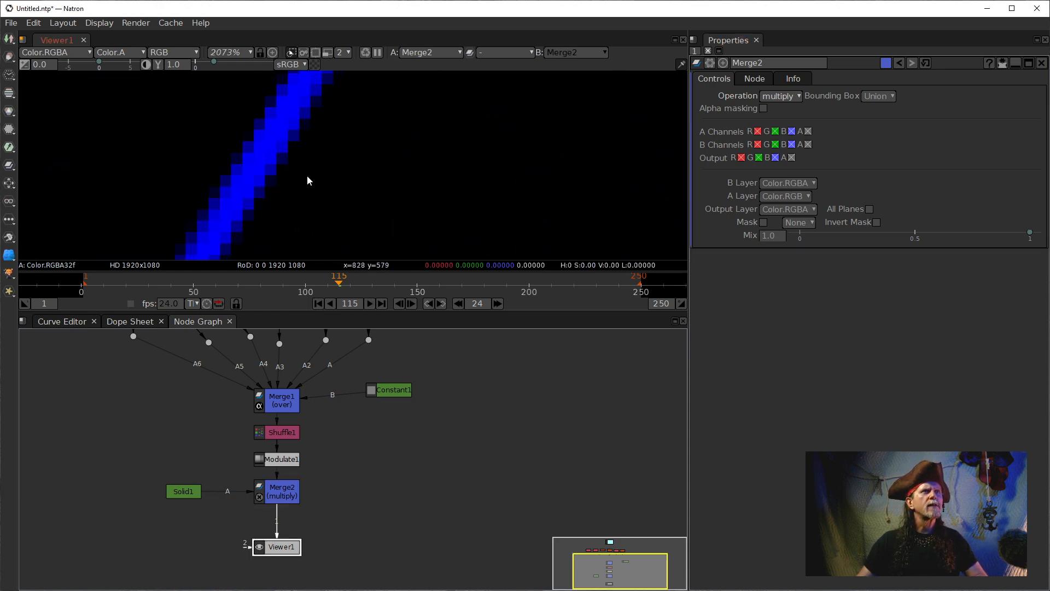
pyautogui.scroll(-8, 368, 191)
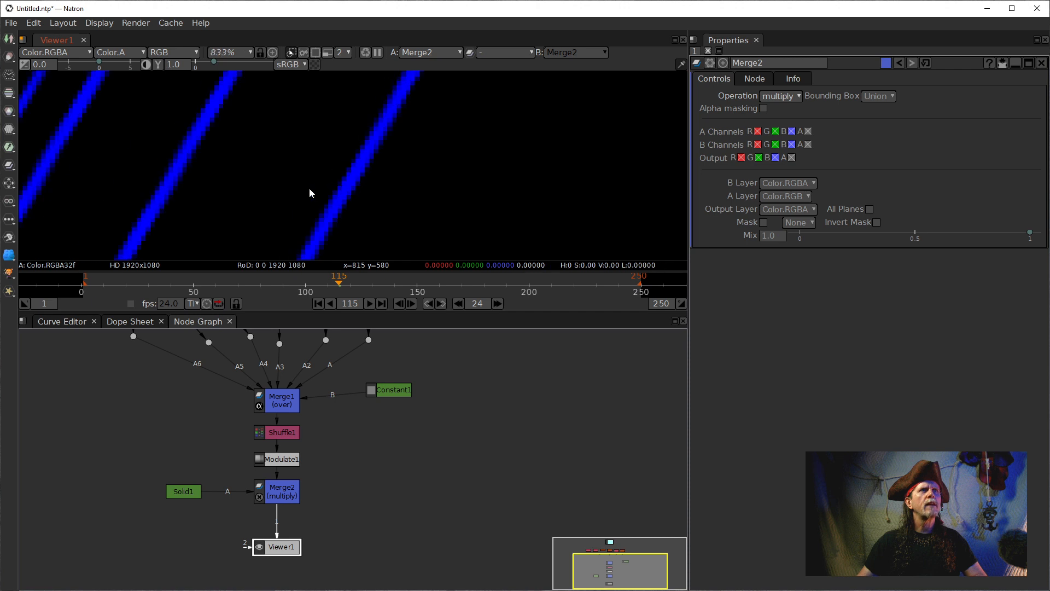
pyautogui.scroll(-10, 337, 165)
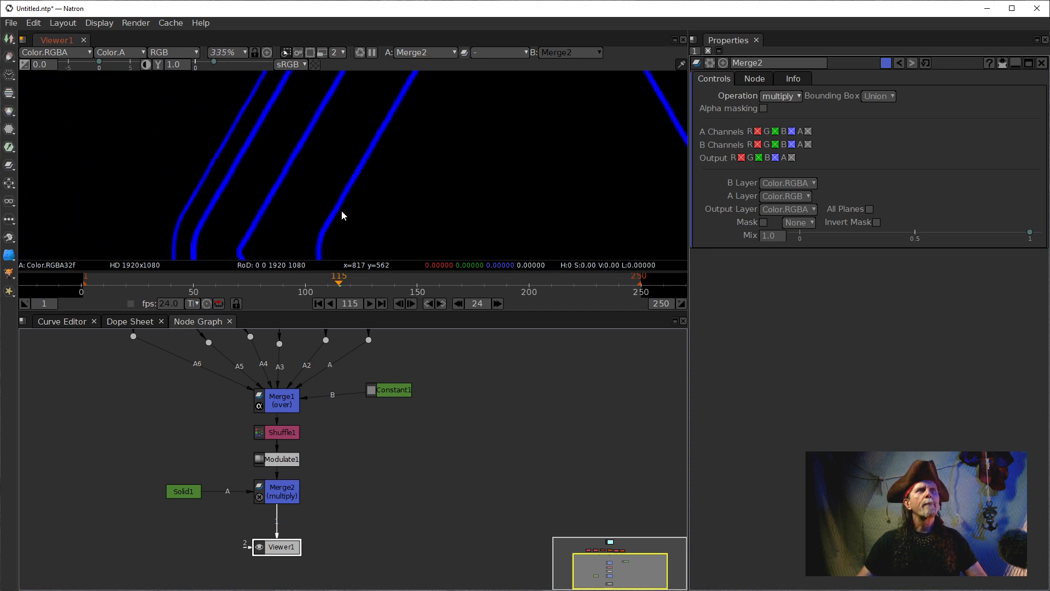
pyautogui.scroll(8, 403, 188)
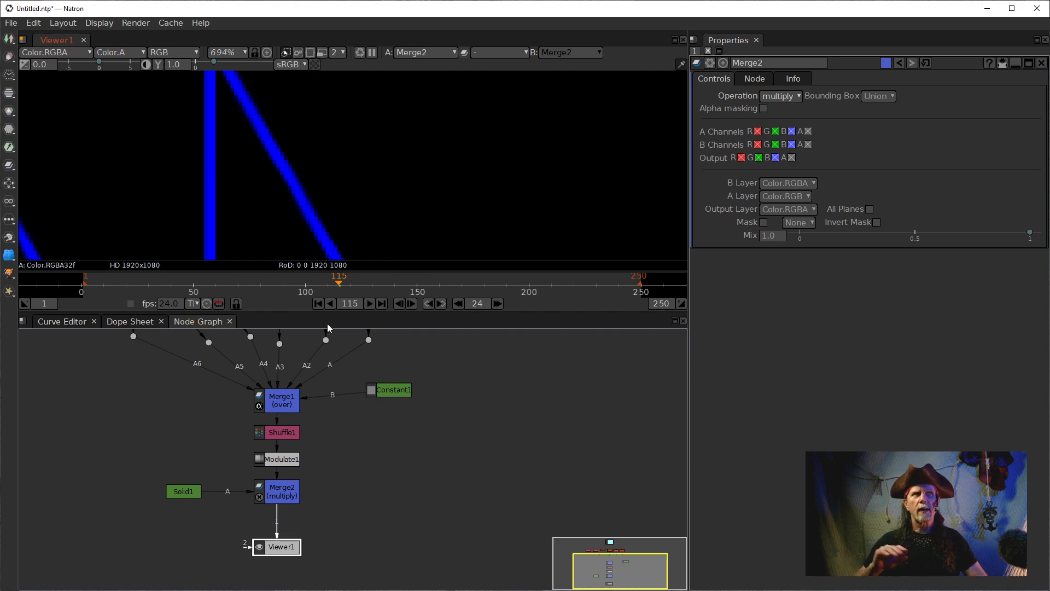
# Compare the blue logo with Modulate1 disabled and enabled, leaving Modulate1 enabled.
pyautogui.click(293, 462)
pyautogui.press('d')
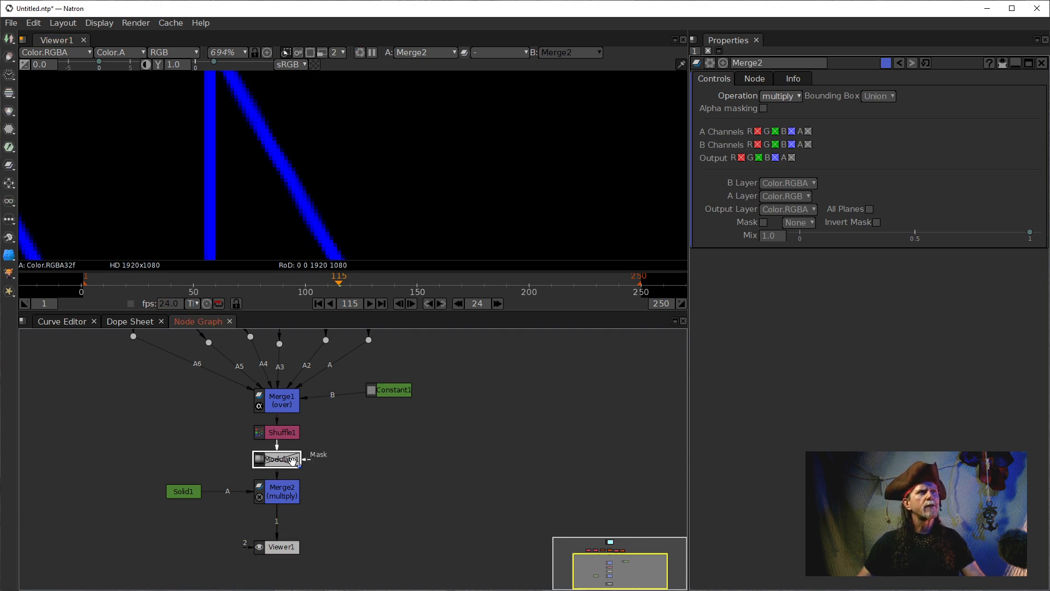
pyautogui.press('d')
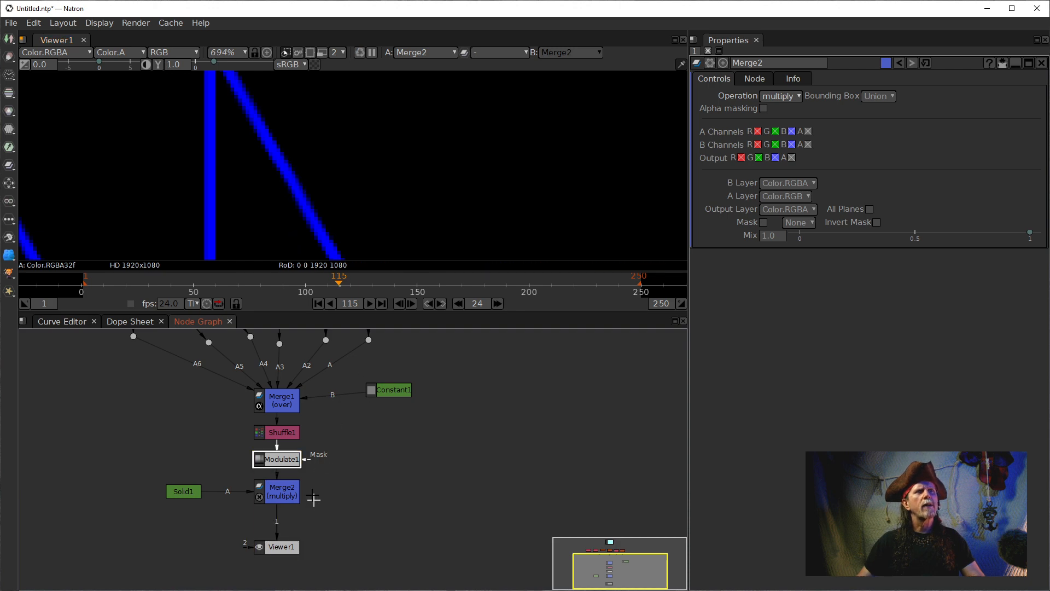
pyautogui.click(286, 490)
pyautogui.scroll(-8, 323, 143)
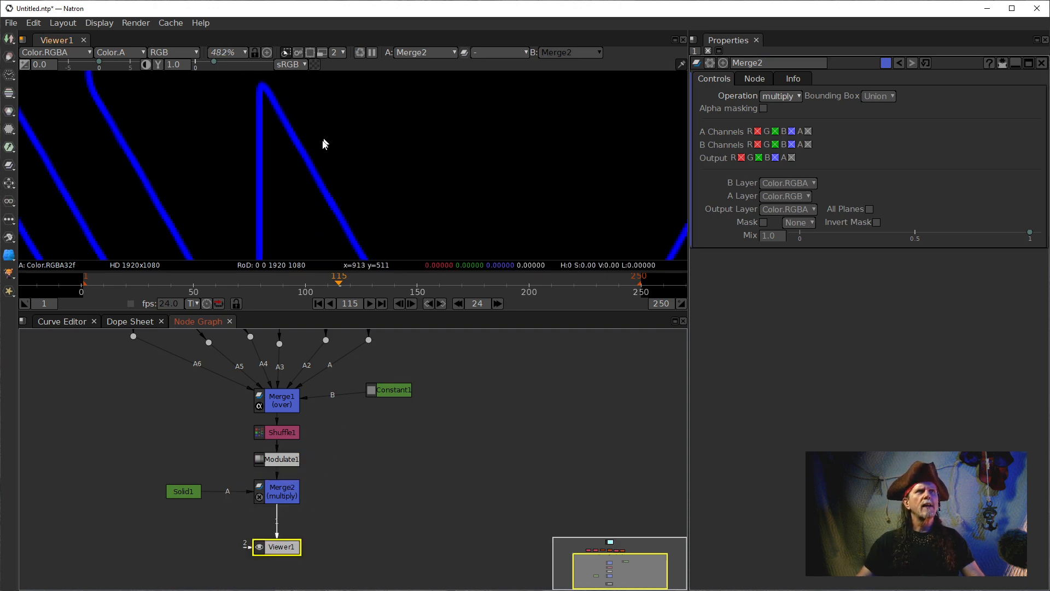
pyautogui.moveTo(345, 174); pyautogui.dragTo(289, 143)
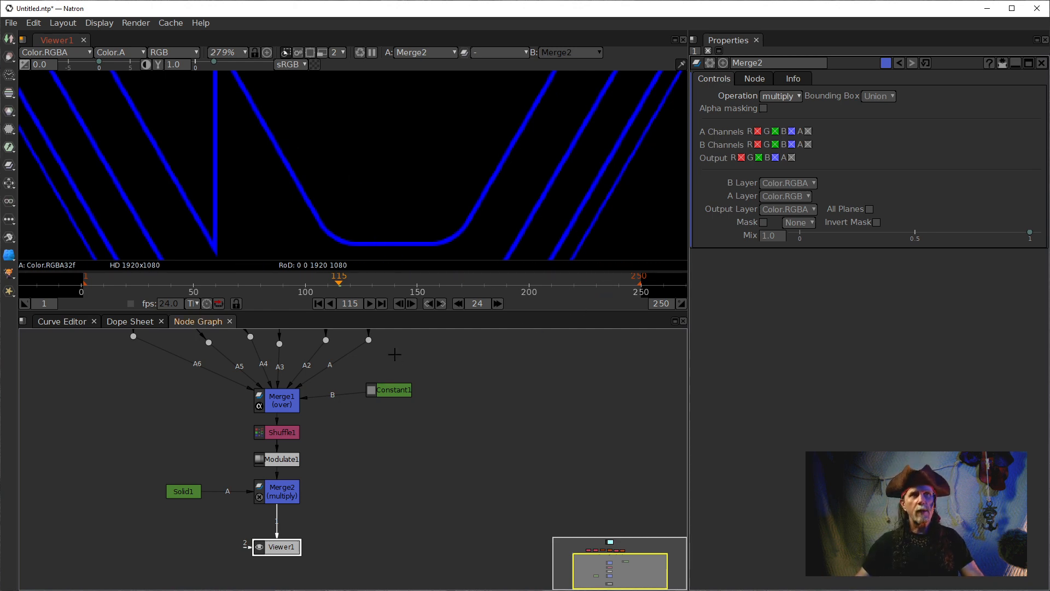
# Insert a Glow node between Merge2 and Viewer1.
pyautogui.click(286, 502)
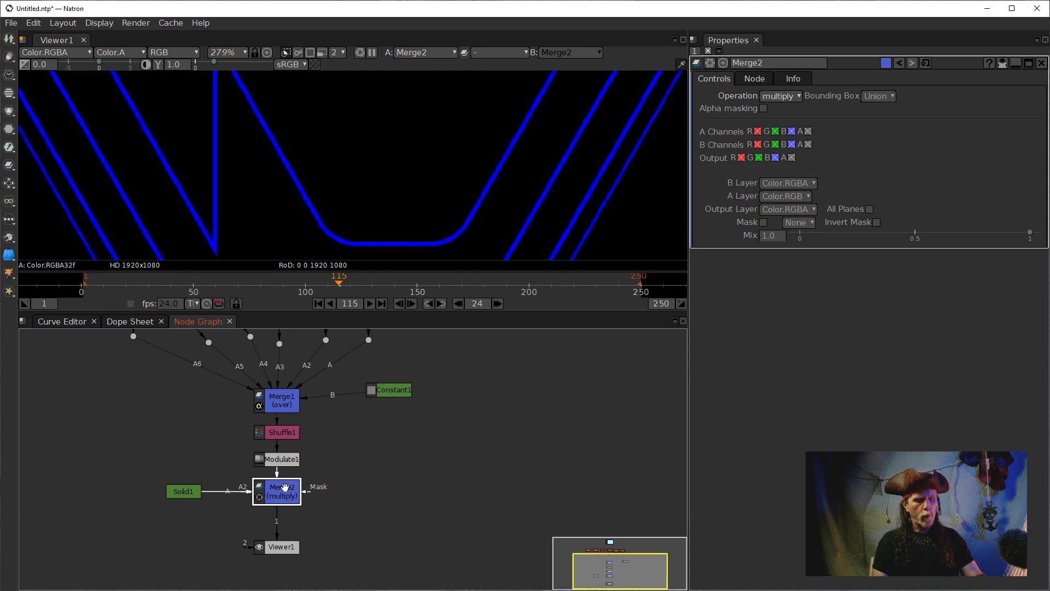
pyautogui.press('Tab')
pyautogui.write('glo')
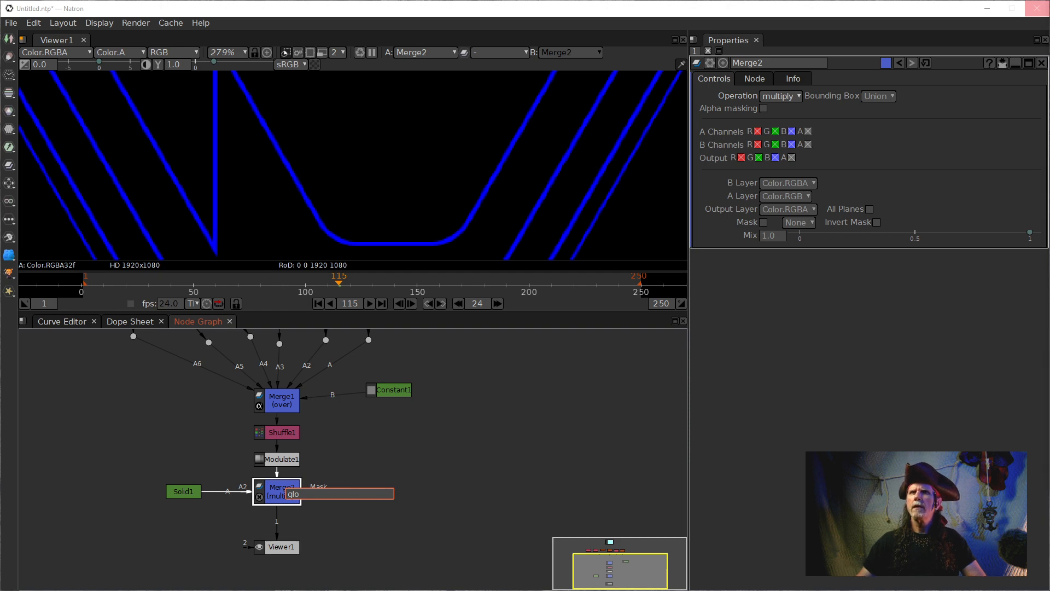
pyautogui.press('Return')
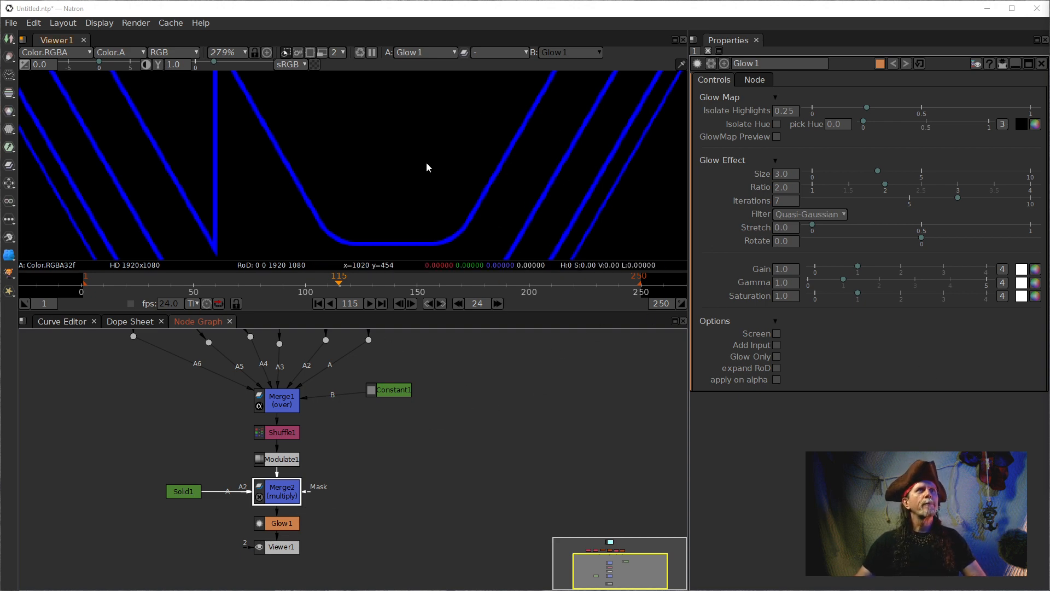
# Set Glow1's Isolate Highlights to 0.01 and move the Viewer1 node slightly farther below Glow1.
pyautogui.click(793, 111)
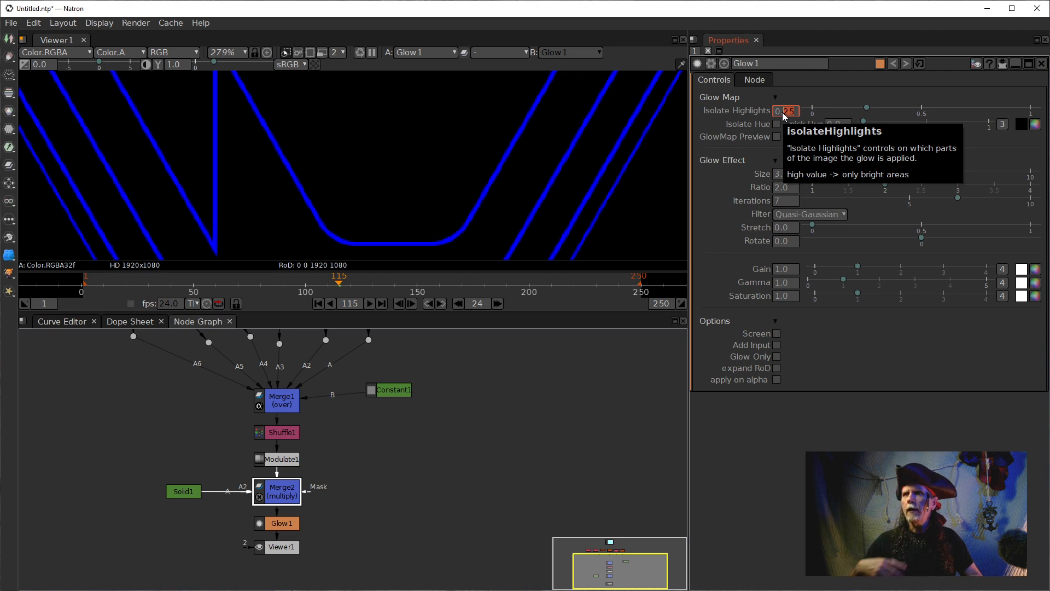
pyautogui.write('01')
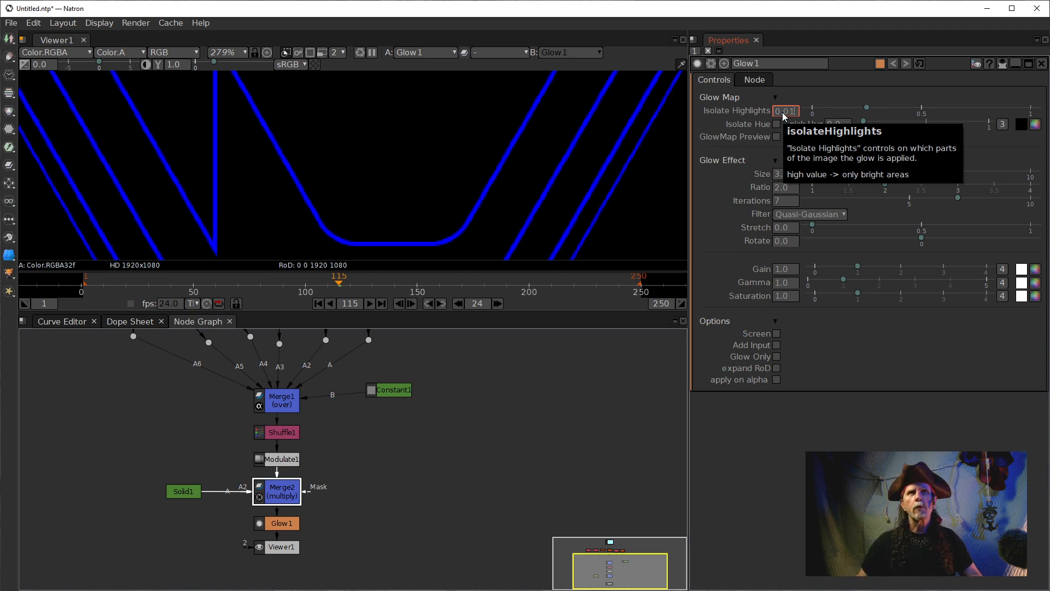
pyautogui.press('Return')
pyautogui.scroll(-1, 473, 200)
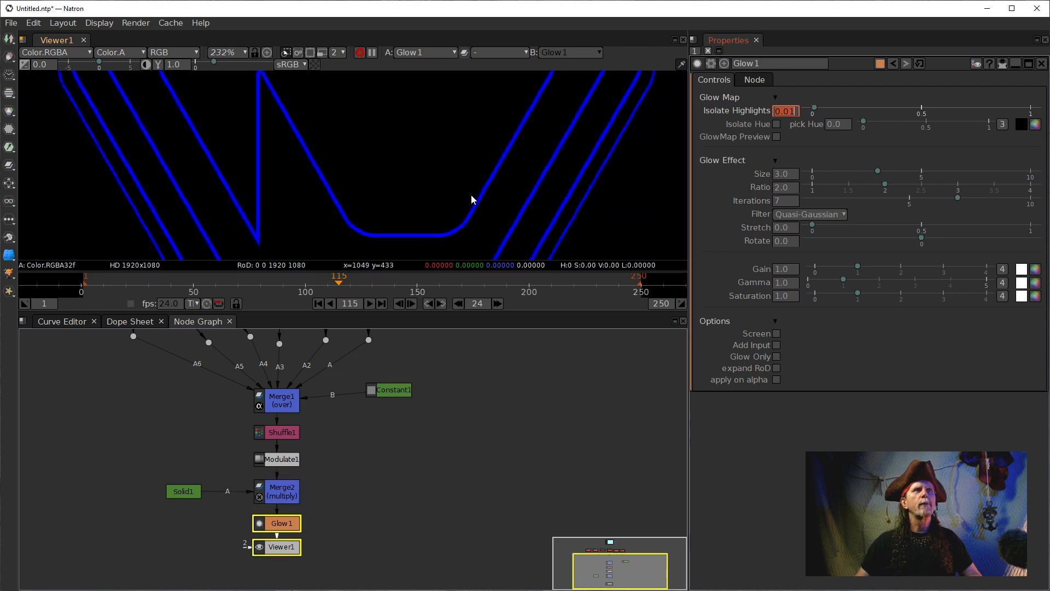
pyautogui.scroll(-6, 474, 200)
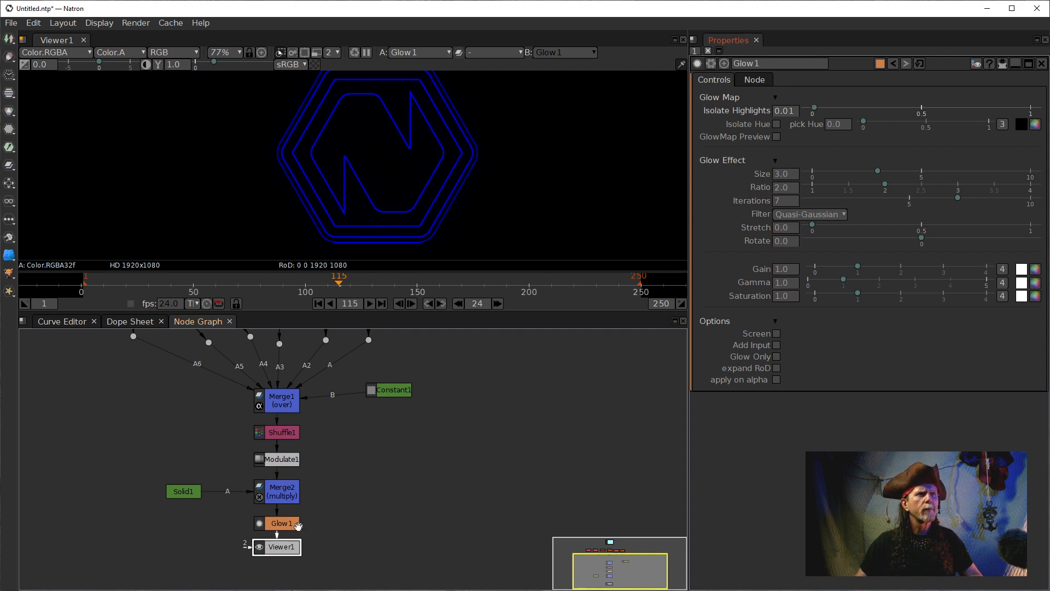
pyautogui.moveTo(277, 547)
pyautogui.mouseDown()
pyautogui.moveTo(219, 556)
pyautogui.moveTo(310, 556)
pyautogui.moveTo(277, 557)
pyautogui.mouseUp()
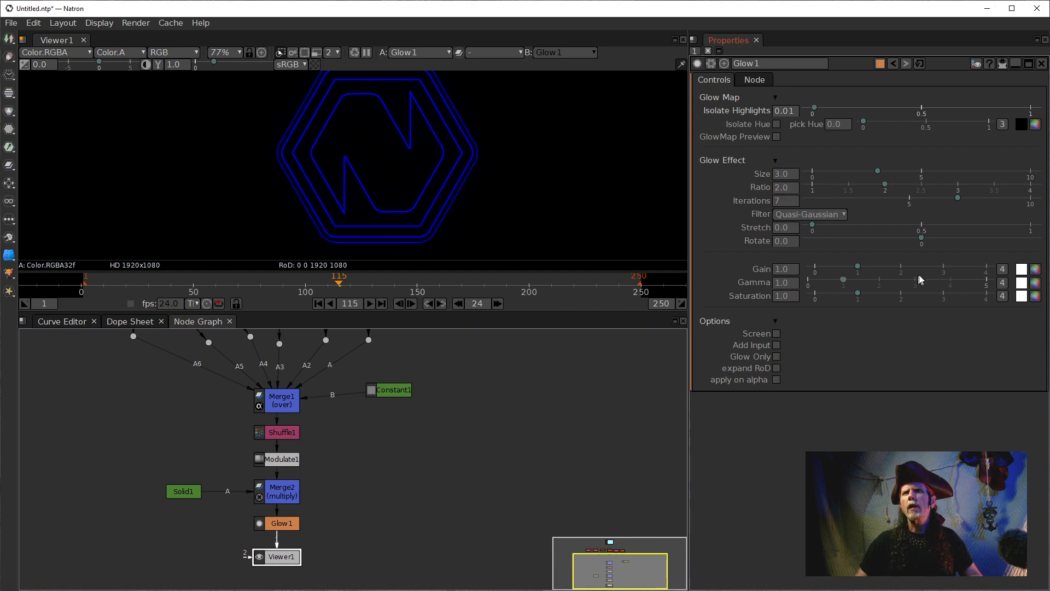
# Set Glow1's gain to 8 and its gamma to 1.05.
pyautogui.doubleClick(787, 269)
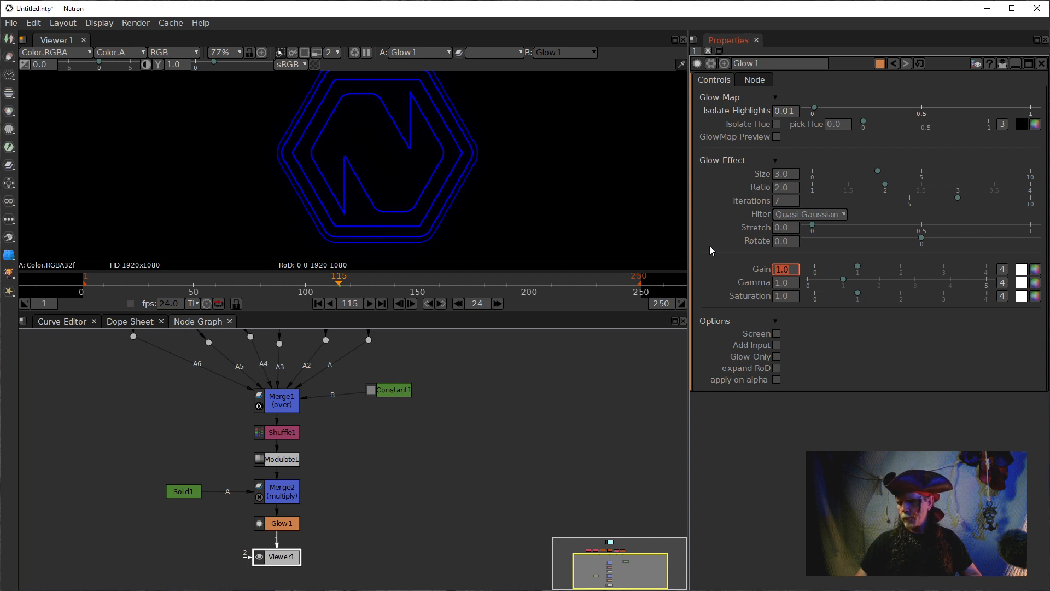
pyautogui.write('8')
pyautogui.press('Return')
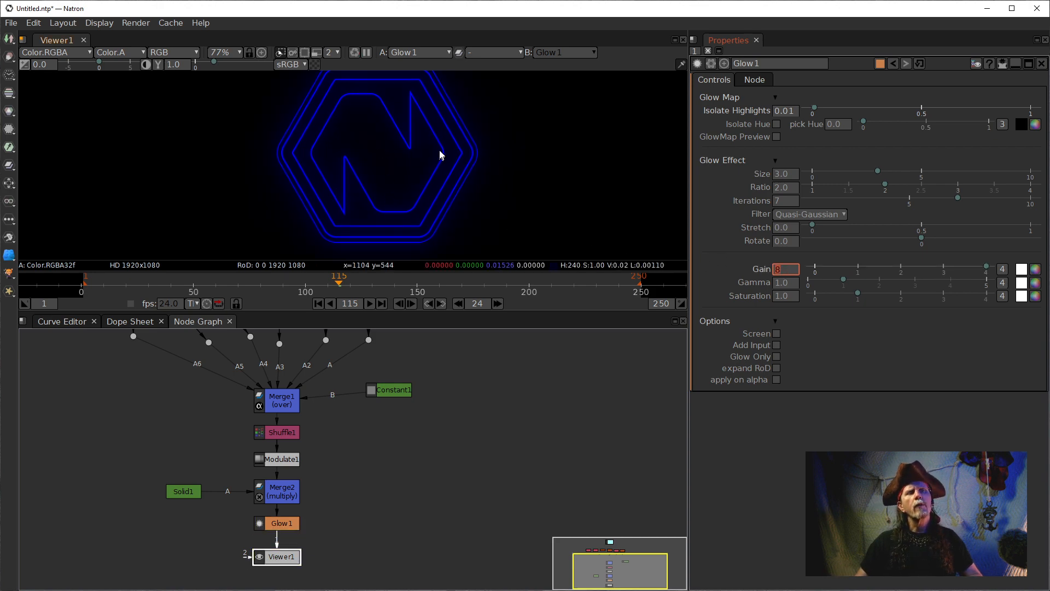
pyautogui.doubleClick(790, 281)
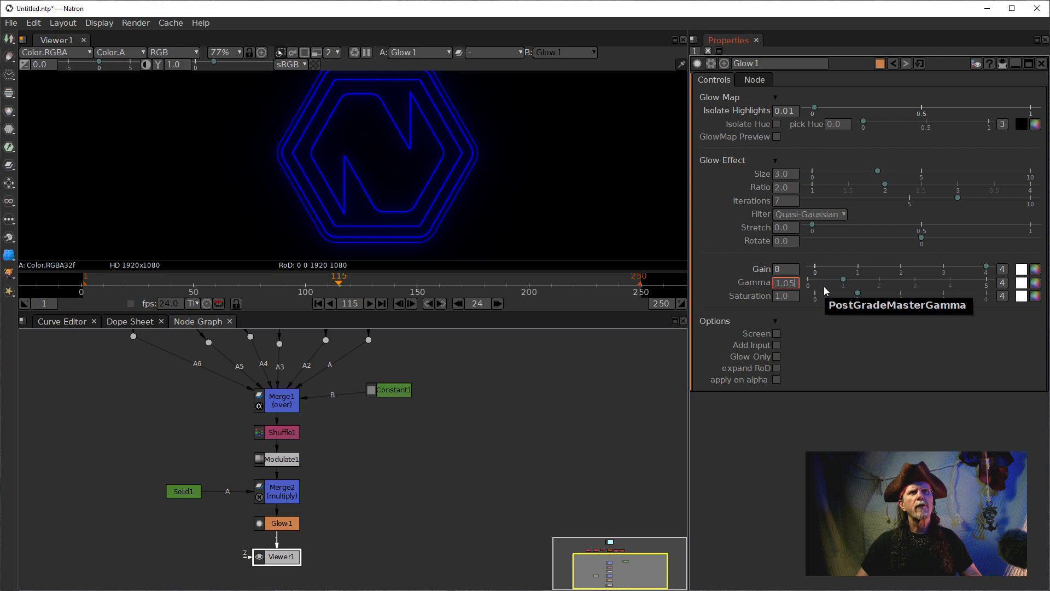
pyautogui.press('Return')
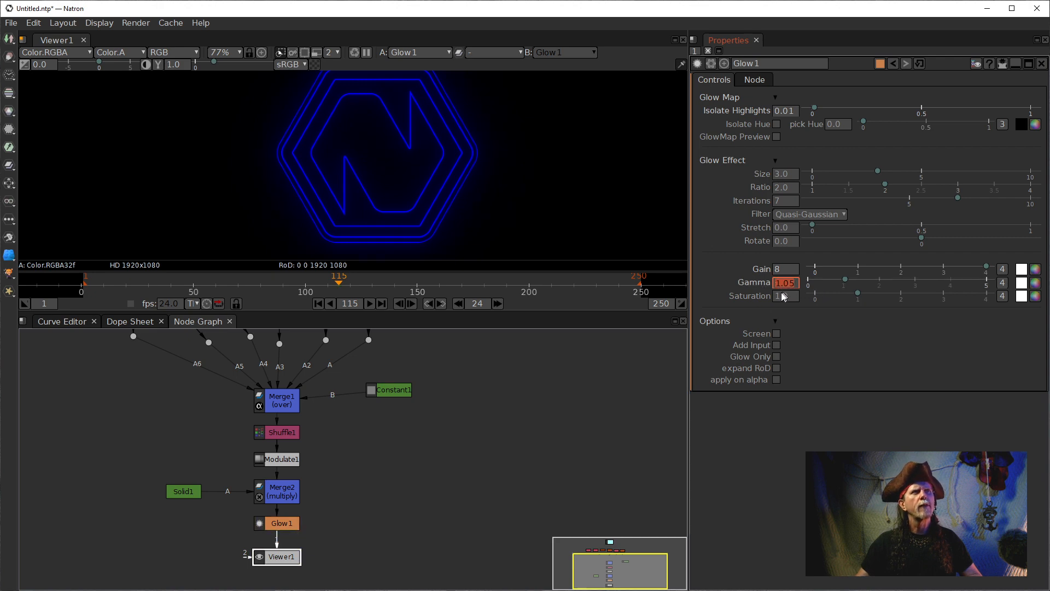
# Set Glow1's saturation to 0.25.
pyautogui.click(791, 297)
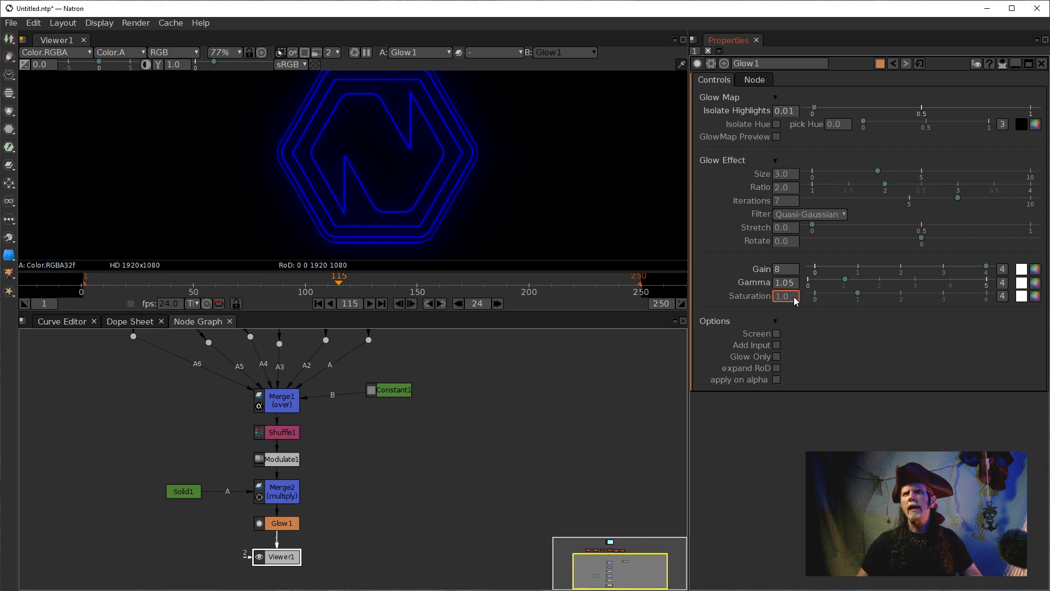
pyautogui.moveTo(794, 301); pyautogui.dragTo(737, 298)
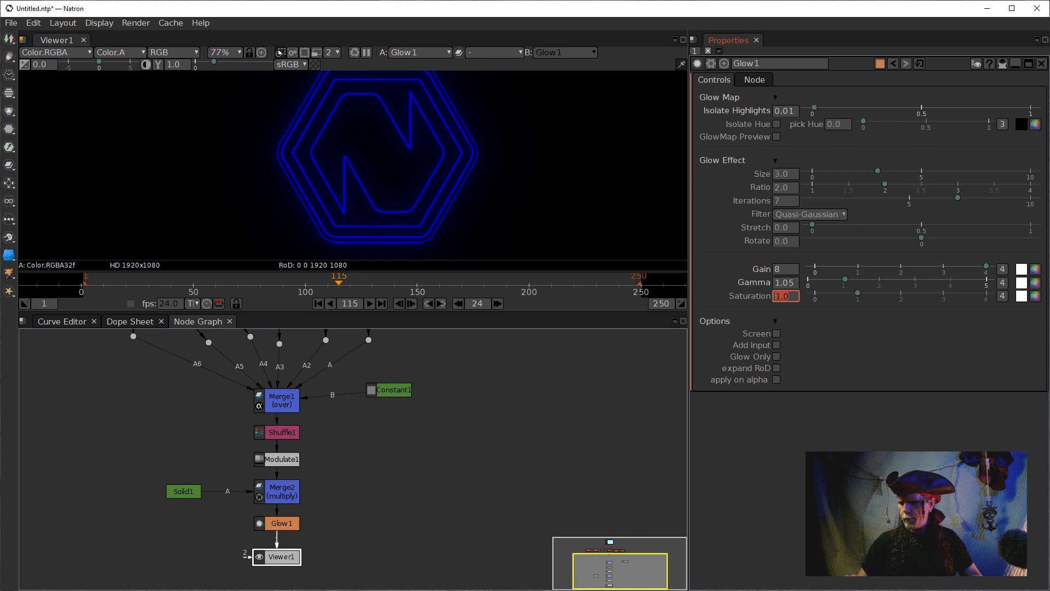
pyautogui.write('.25')
pyautogui.press('Return')
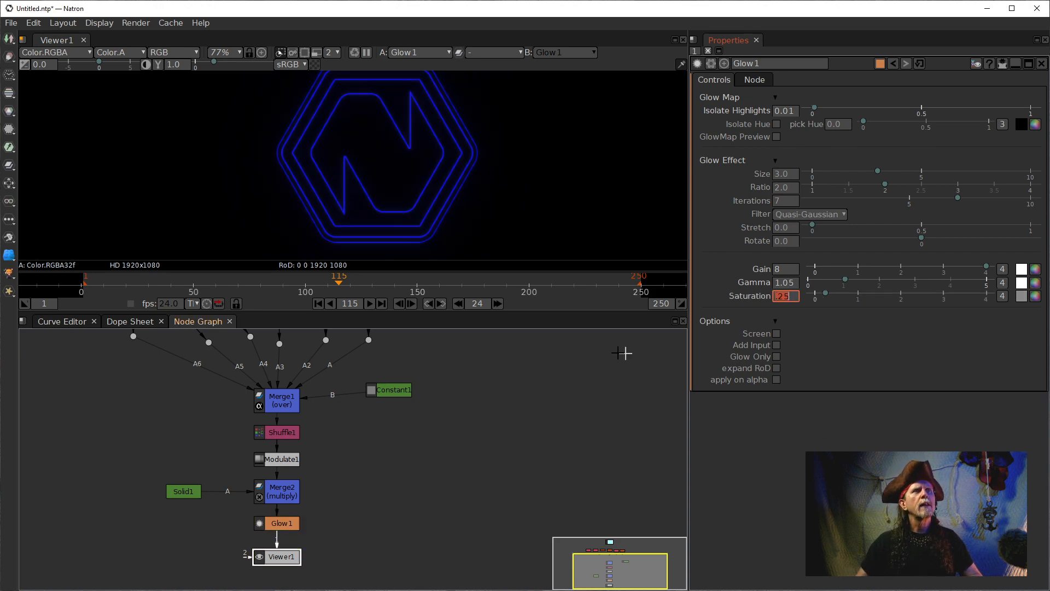
# View Merge2's output without the glow and move the Viewer1 node off to the side of Glow1.
pyautogui.scroll(15, 306, 170)
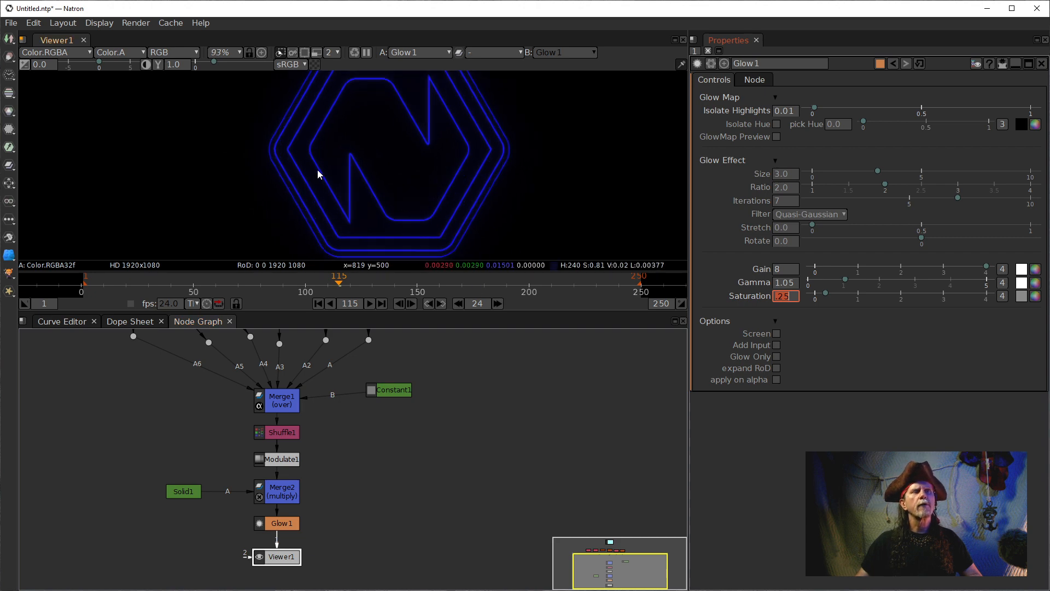
pyautogui.scroll(-3, 297, 169)
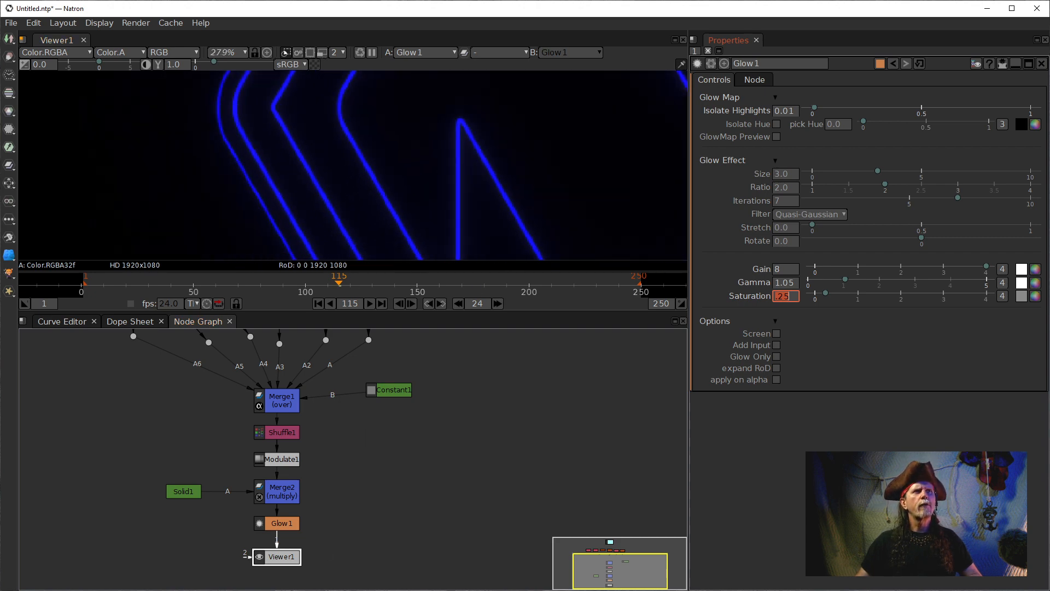
pyautogui.click(280, 494)
pyautogui.press('1')
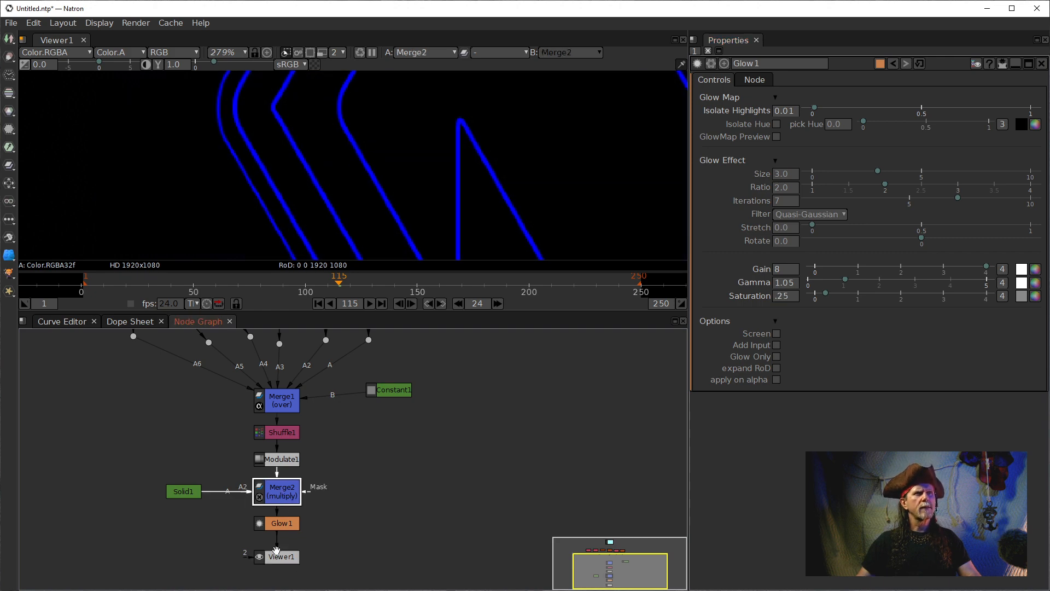
pyautogui.moveTo(276, 550); pyautogui.dragTo(367, 539)
pyautogui.click(292, 529)
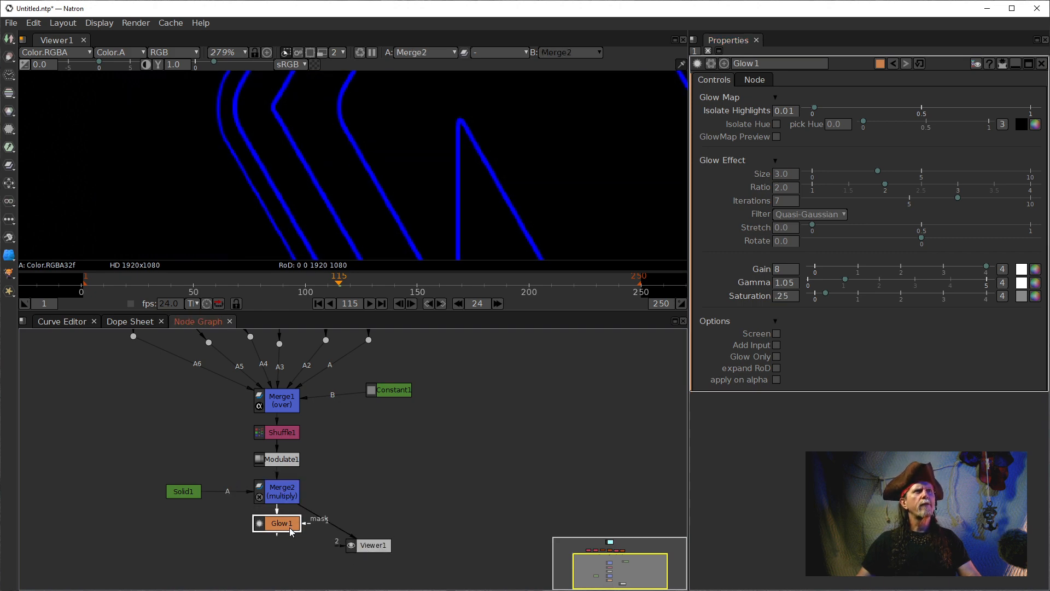
# View Glow1's output and compare the logo with Glow1 disabled and enabled, leaving Glow1 enabled.
pyautogui.click(286, 491)
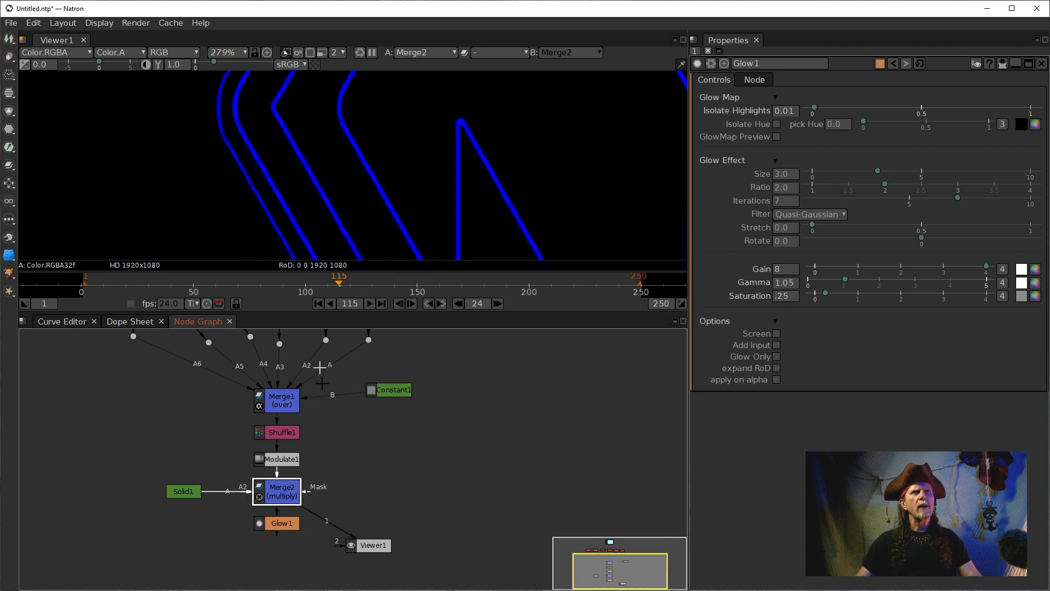
pyautogui.click(275, 523)
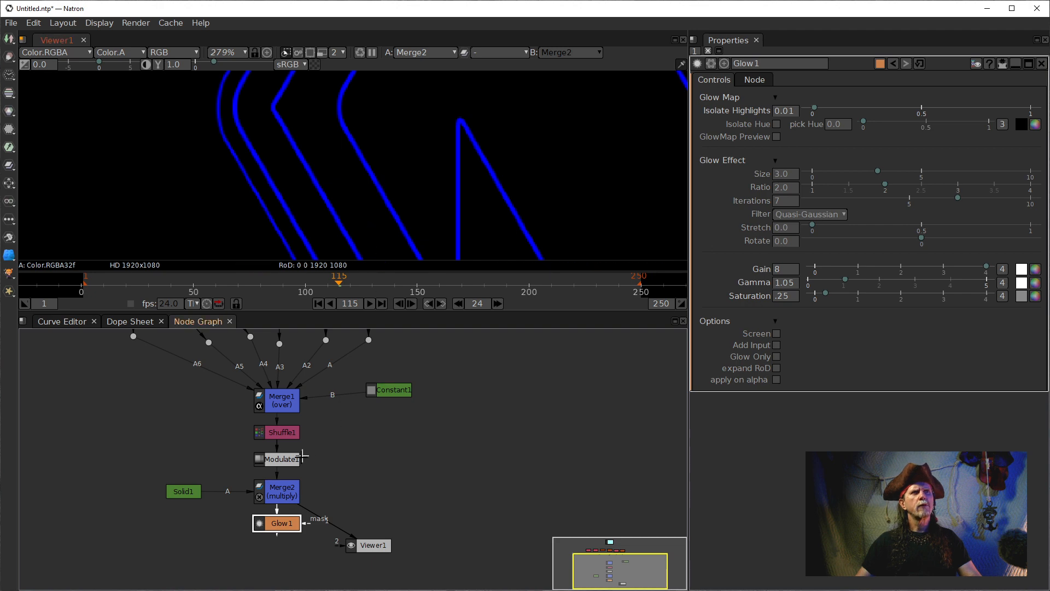
pyautogui.press('1')
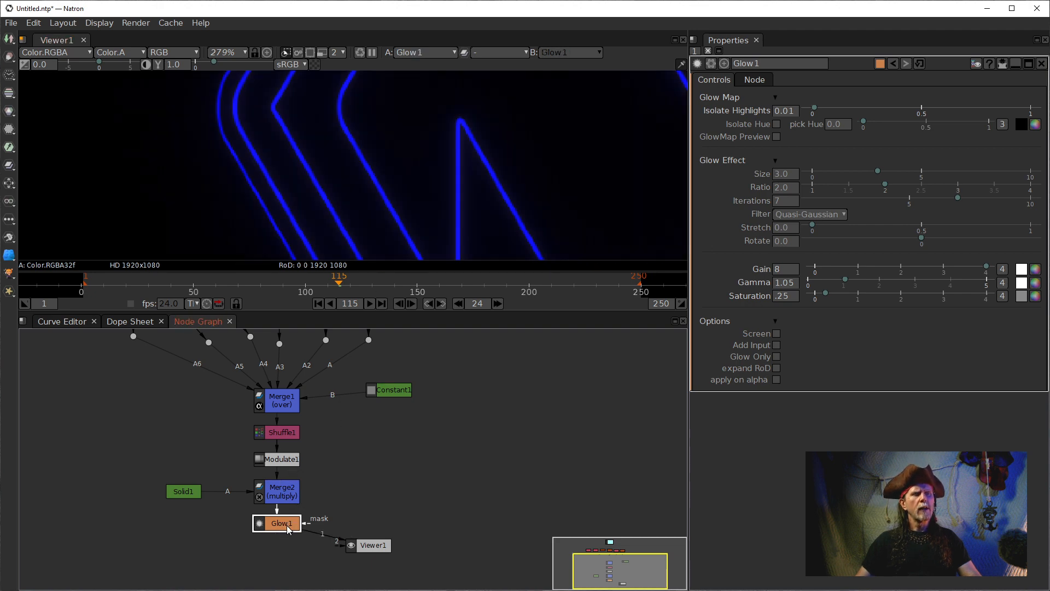
pyautogui.press('d')
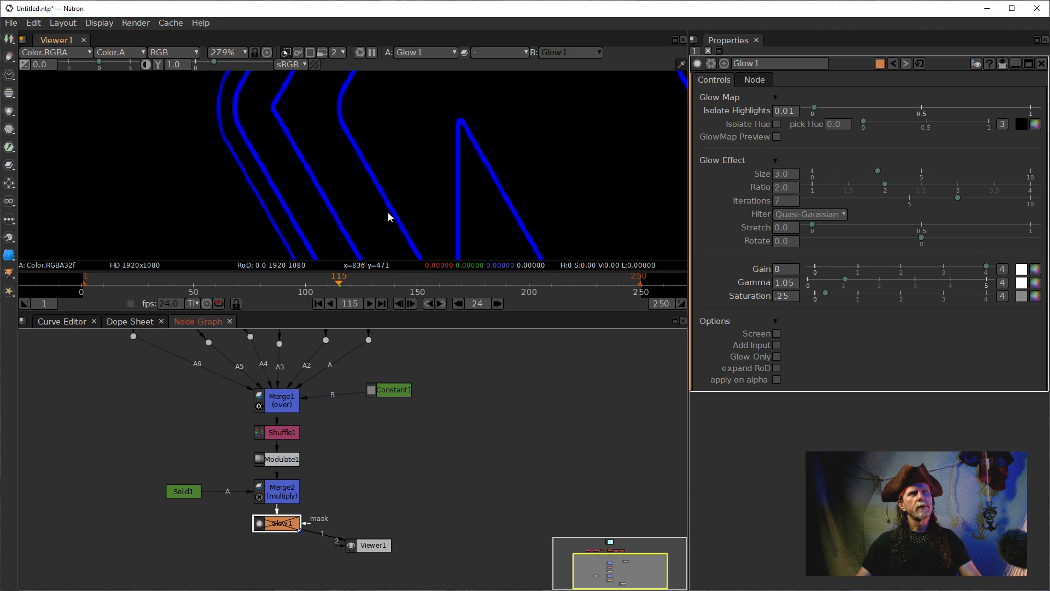
pyautogui.press('d')
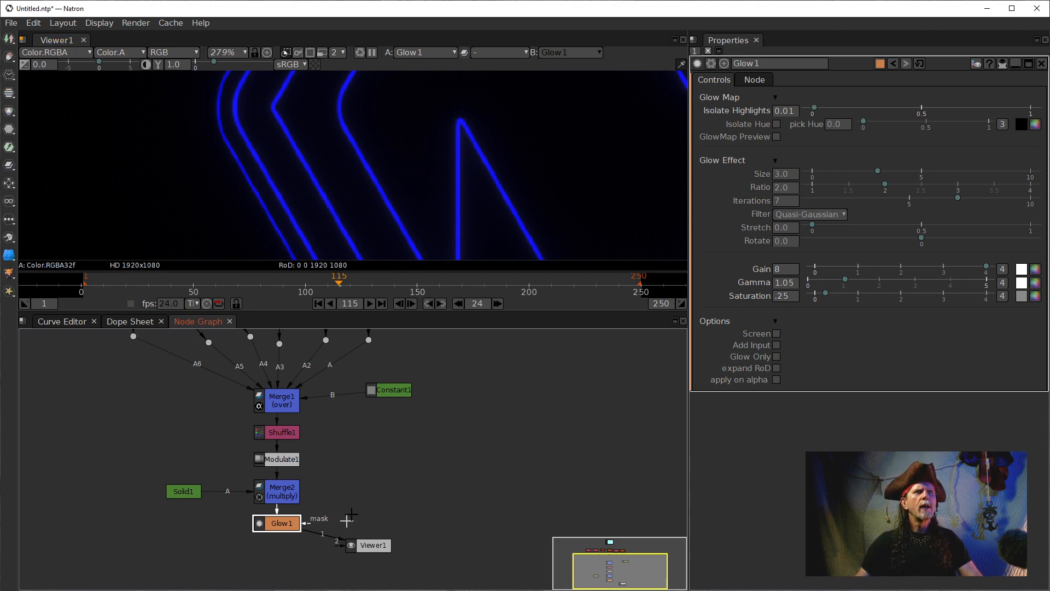
# Enable the Screen, Add Input and expand RoD options for Glow1.
pyautogui.moveTo(401, 478); pyautogui.dragTo(388, 414)
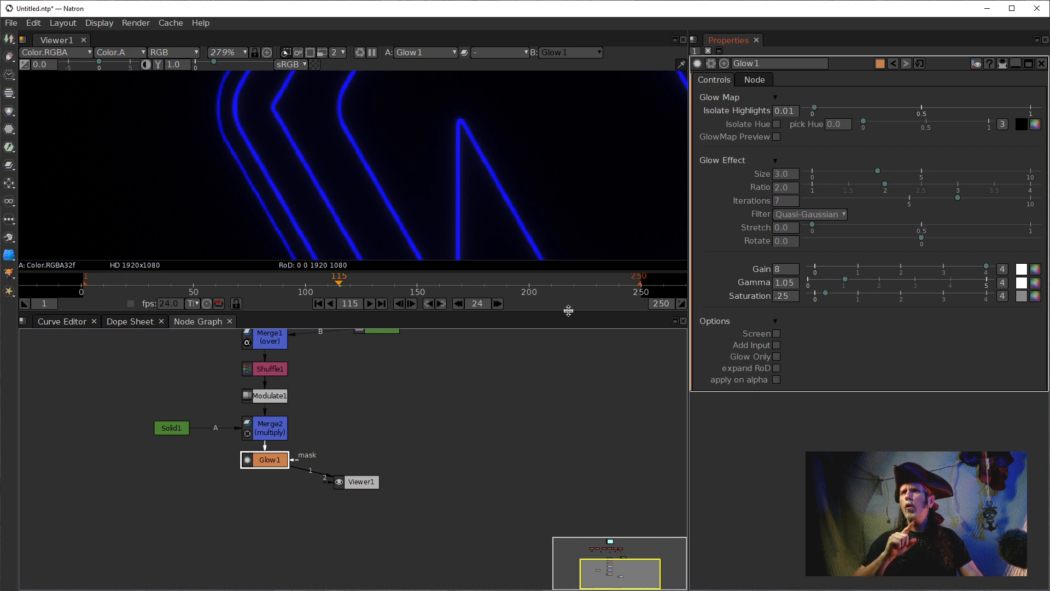
pyautogui.click(777, 335)
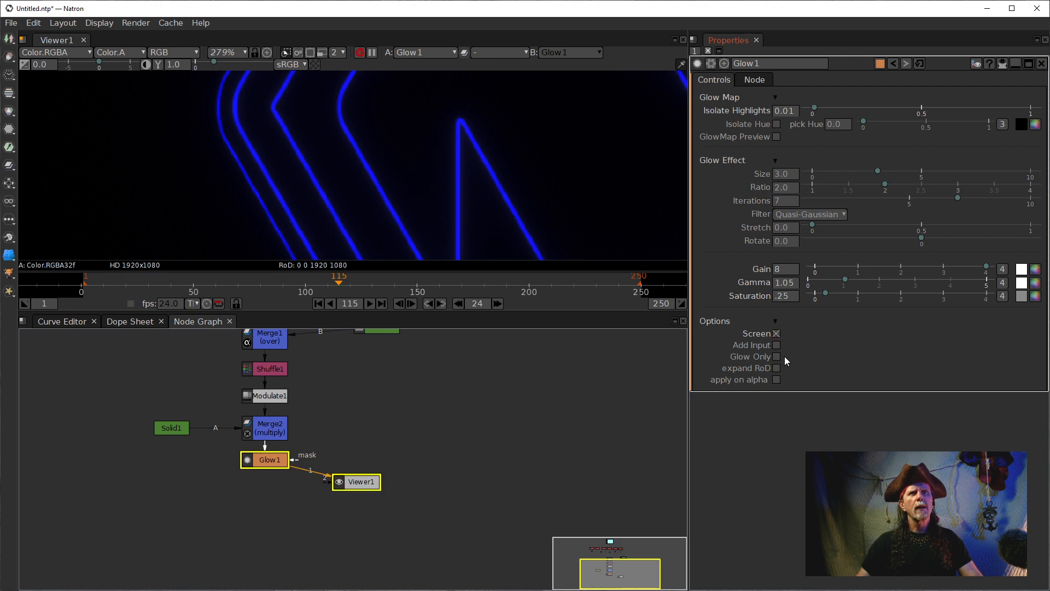
pyautogui.click(777, 345)
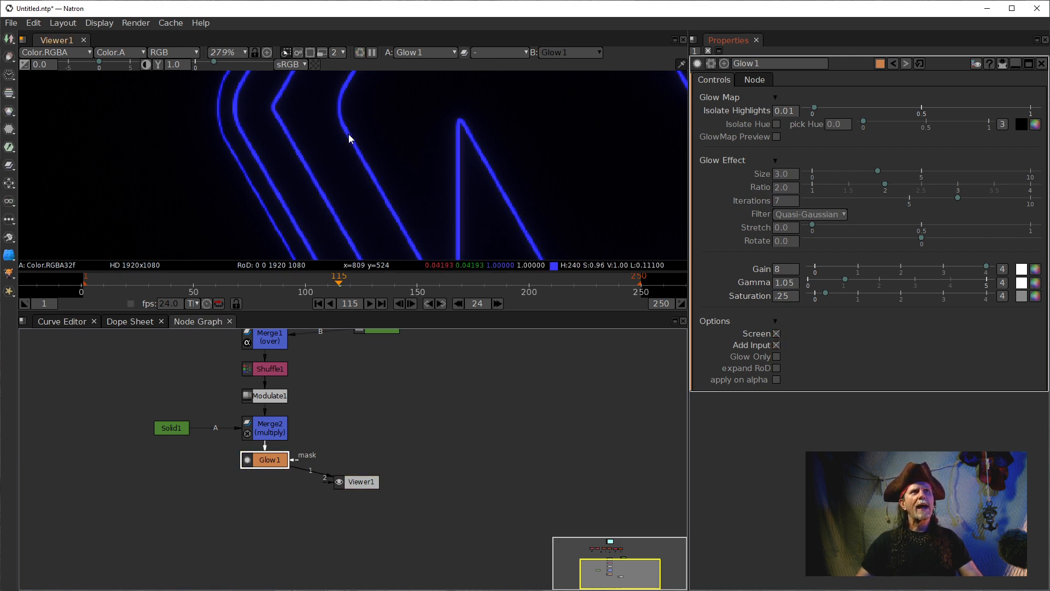
pyautogui.scroll(3, 346, 140)
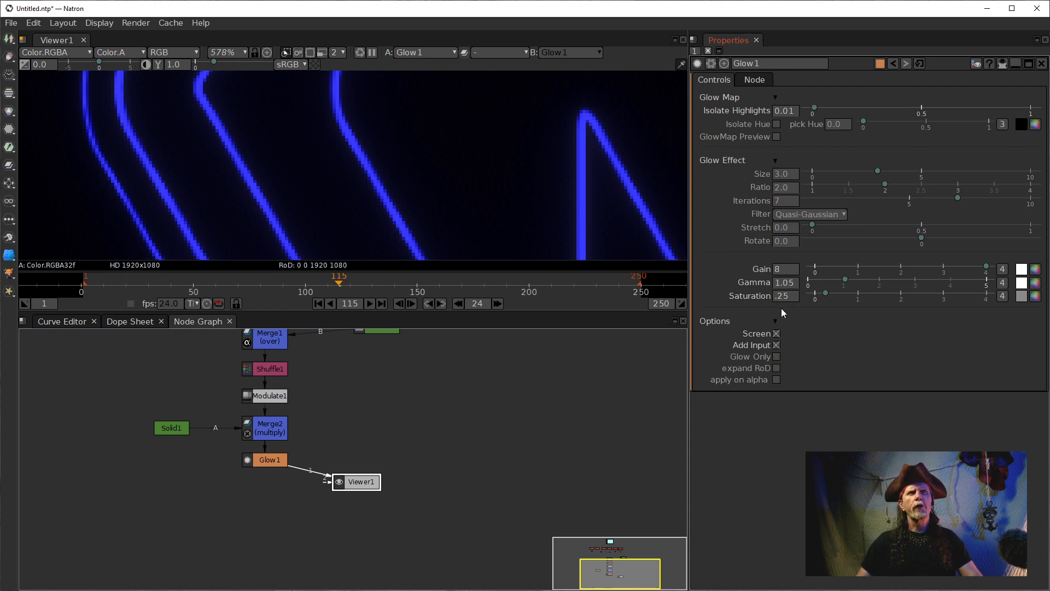
pyautogui.click(778, 370)
# Inspect the alpha channel of Glow1's output around the logo lines, then return the viewer to RGB.
pyautogui.scroll(-15, 485, 146)
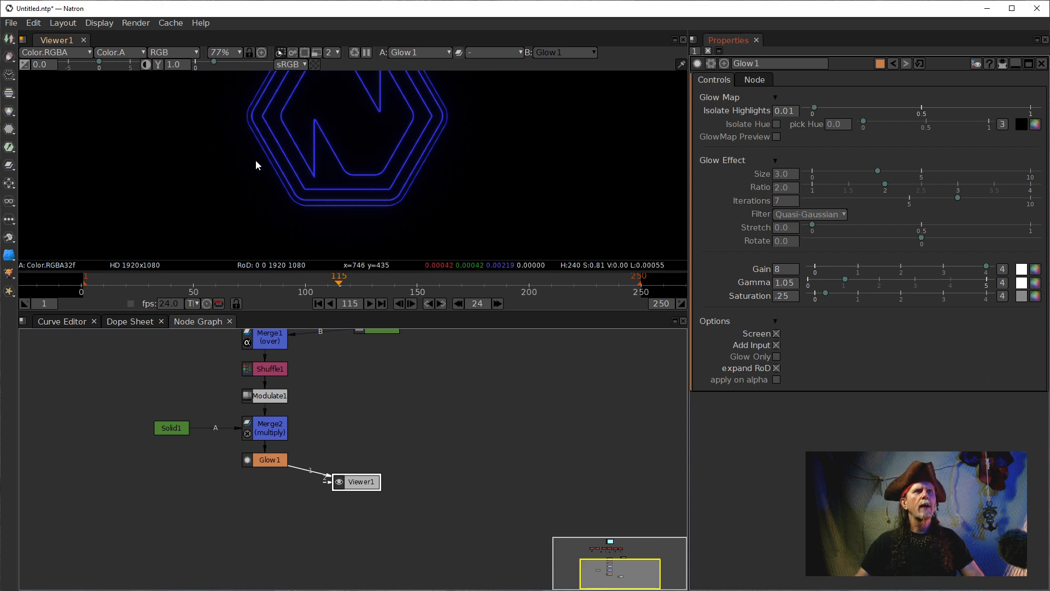
pyautogui.moveTo(258, 165); pyautogui.dragTo(328, 188)
pyautogui.press('a')
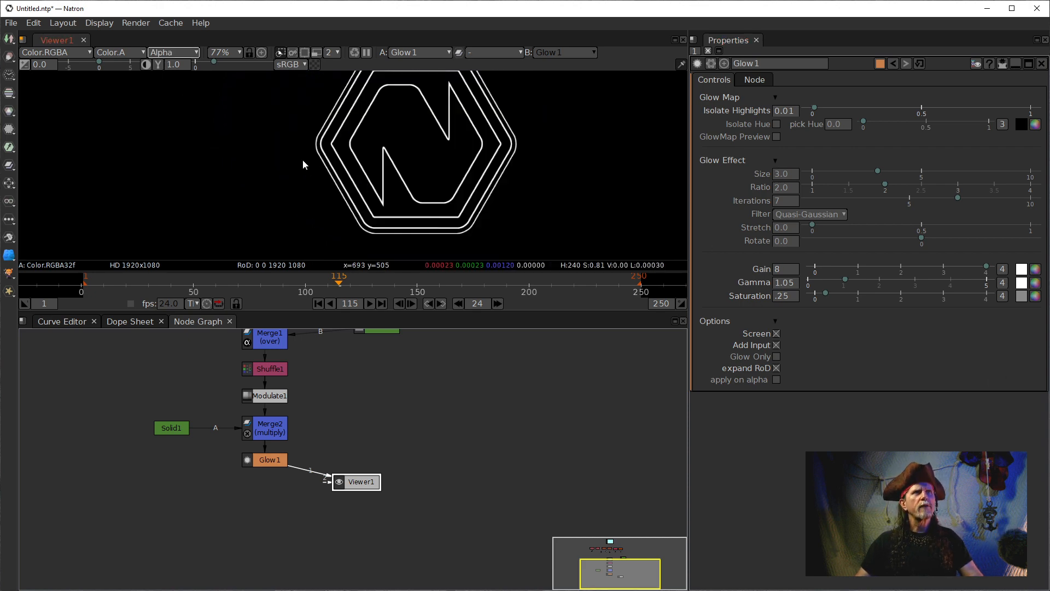
pyautogui.scroll(7, 315, 181)
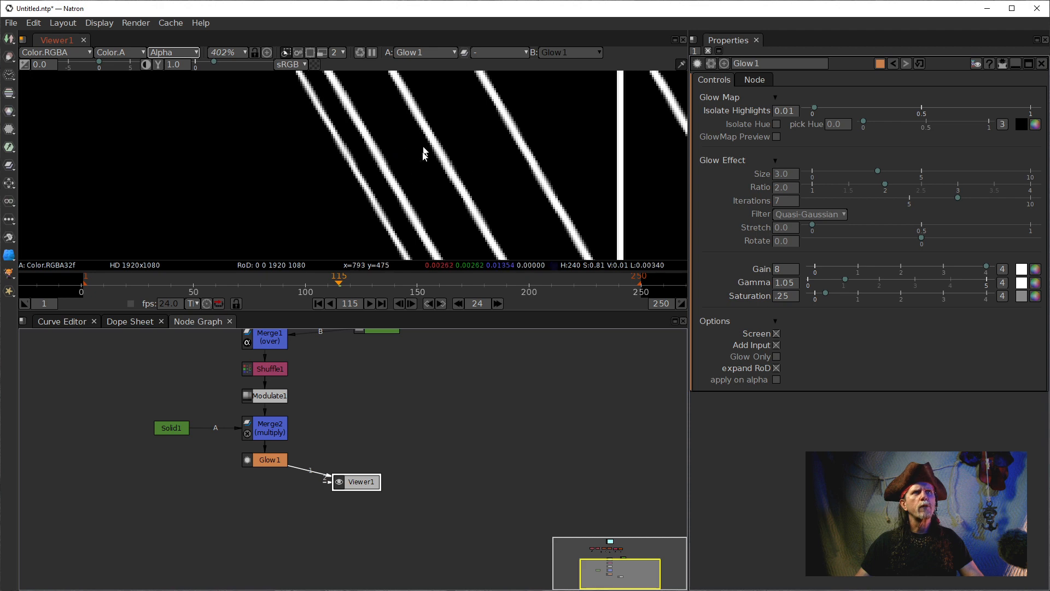
pyautogui.press('a')
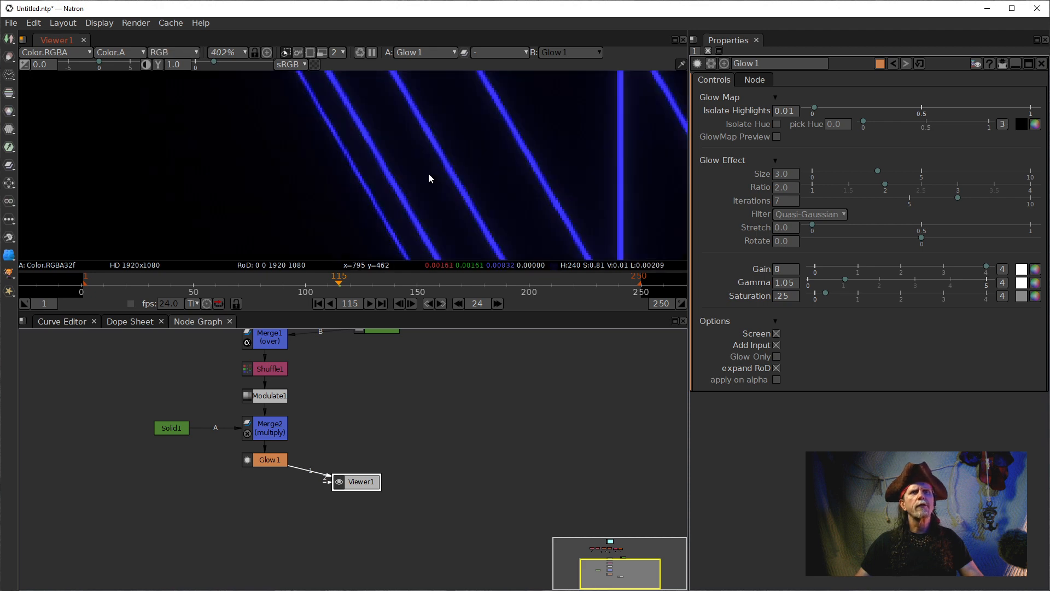
# Enable apply on alpha for Glow1 and examine the resulting alpha channel around the logo.
pyautogui.click(782, 383)
pyautogui.press('a')
pyautogui.scroll(-1, 423, 183)
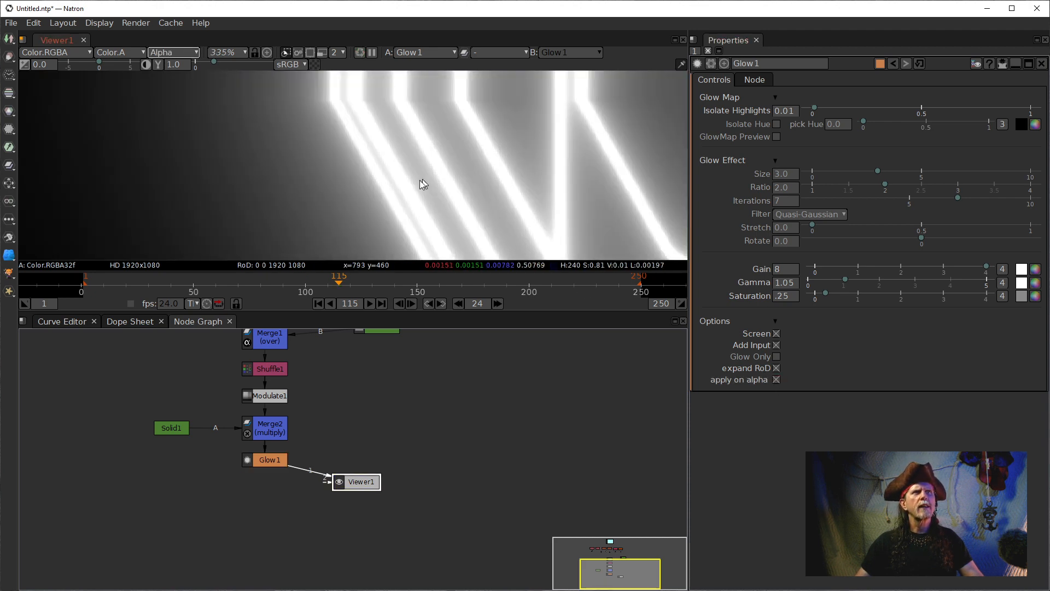
pyautogui.scroll(-5, 423, 184)
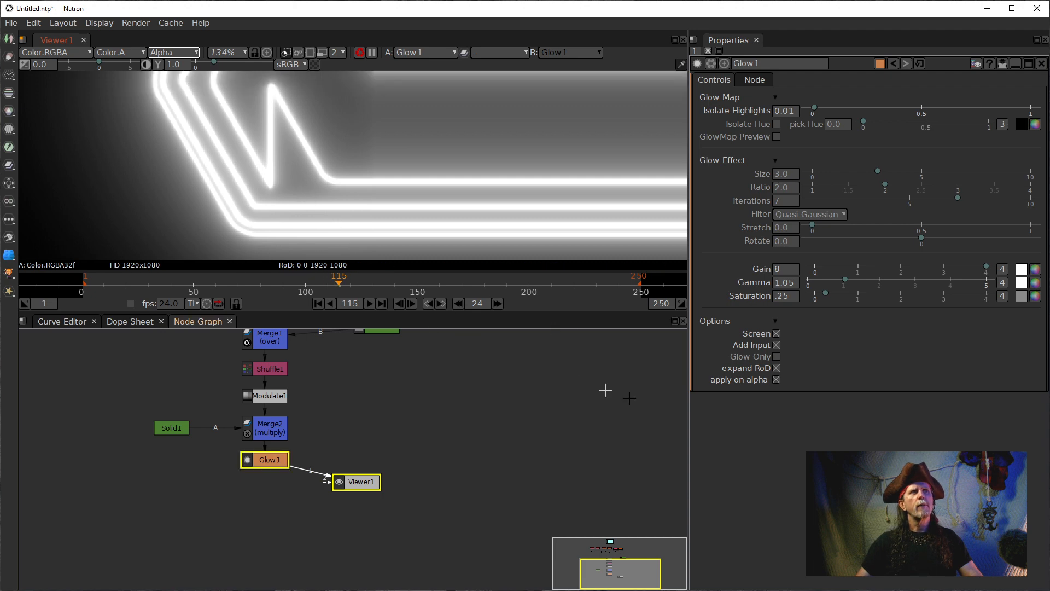
# Compare the alpha channel with apply on alpha off and on, leaving it on, and return the viewer to RGB.
pyautogui.click(776, 380)
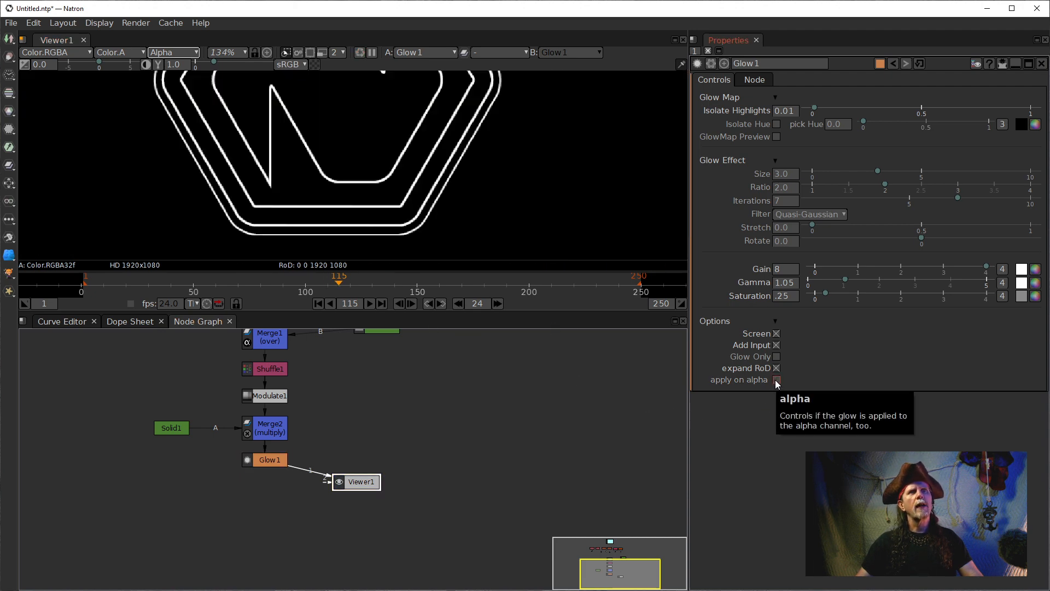
pyautogui.click(776, 380)
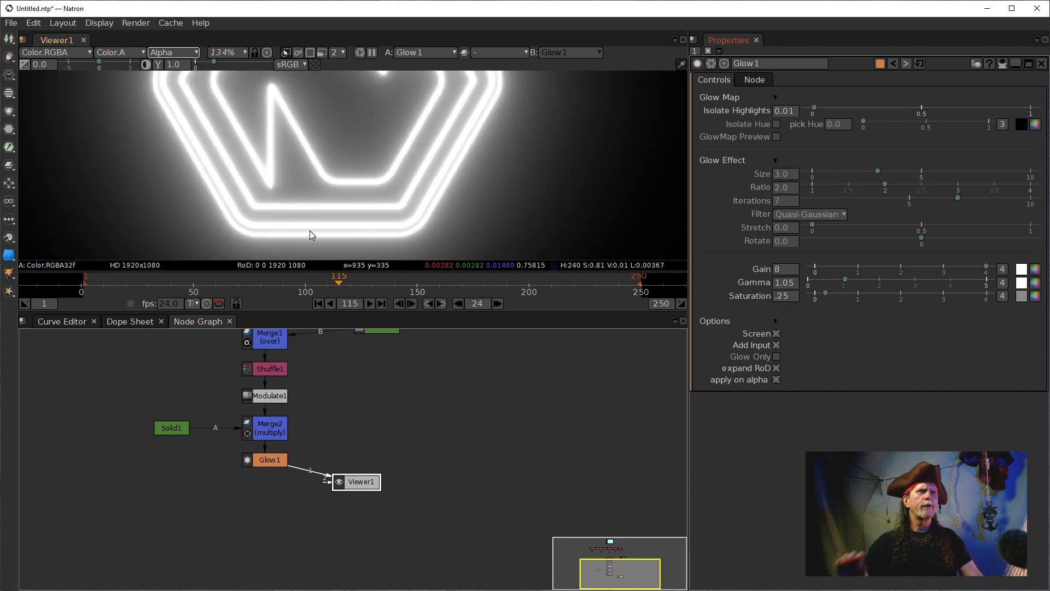
pyautogui.press('a')
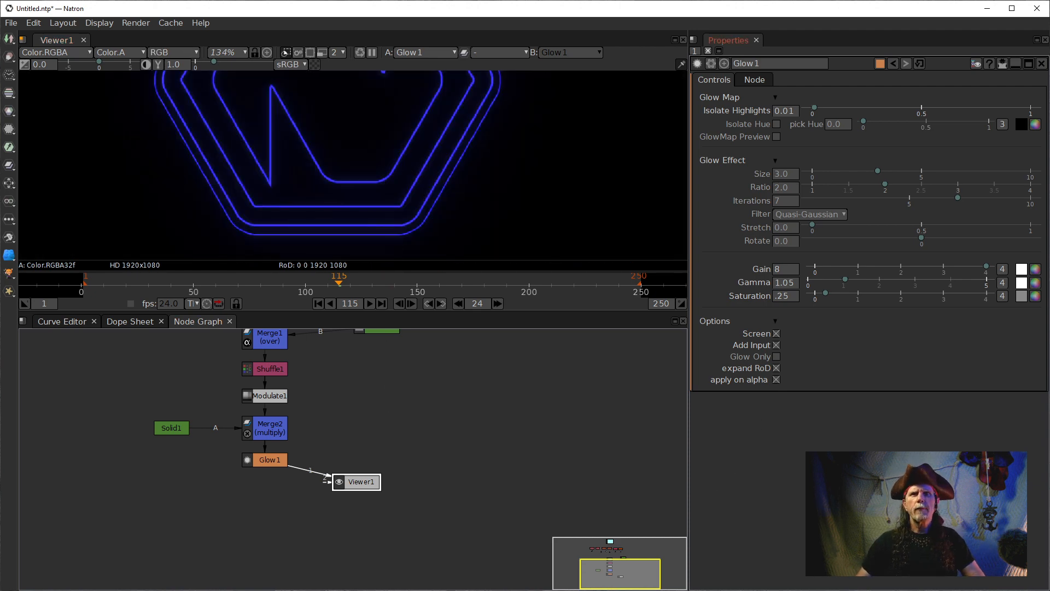
pyautogui.click(276, 464)
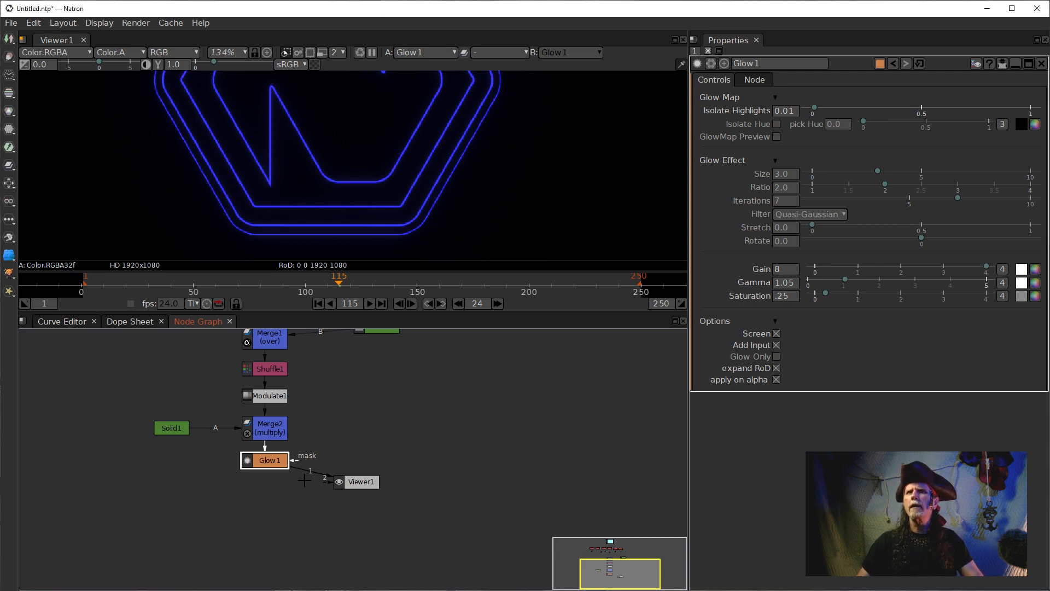
# Add a ColorCorrect node after Glow1 and raise its master gain to 6.0.
pyautogui.moveTo(261, 455); pyautogui.dragTo(262, 456)
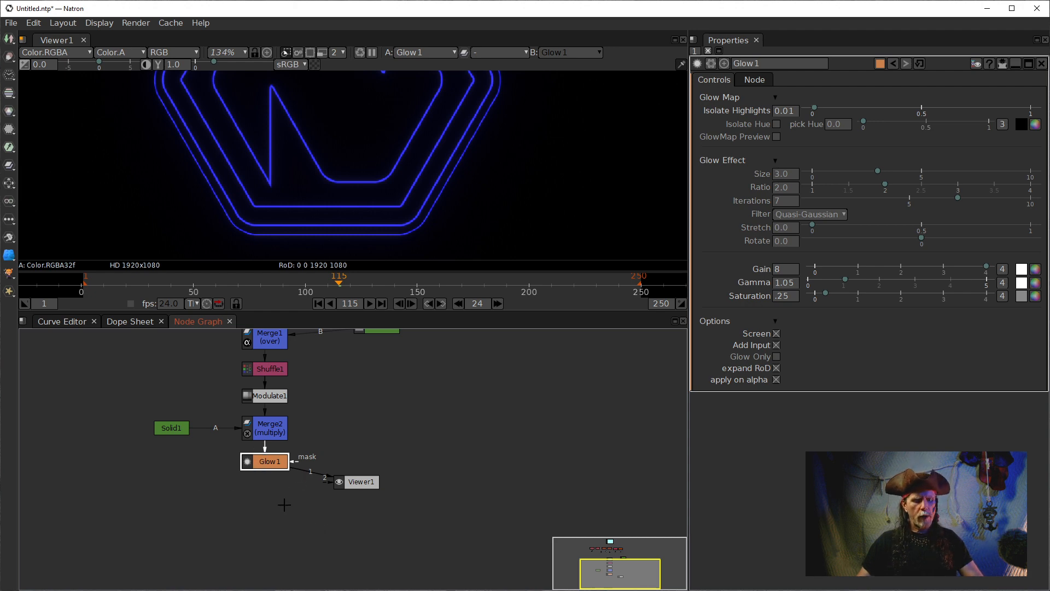
pyautogui.press('c')
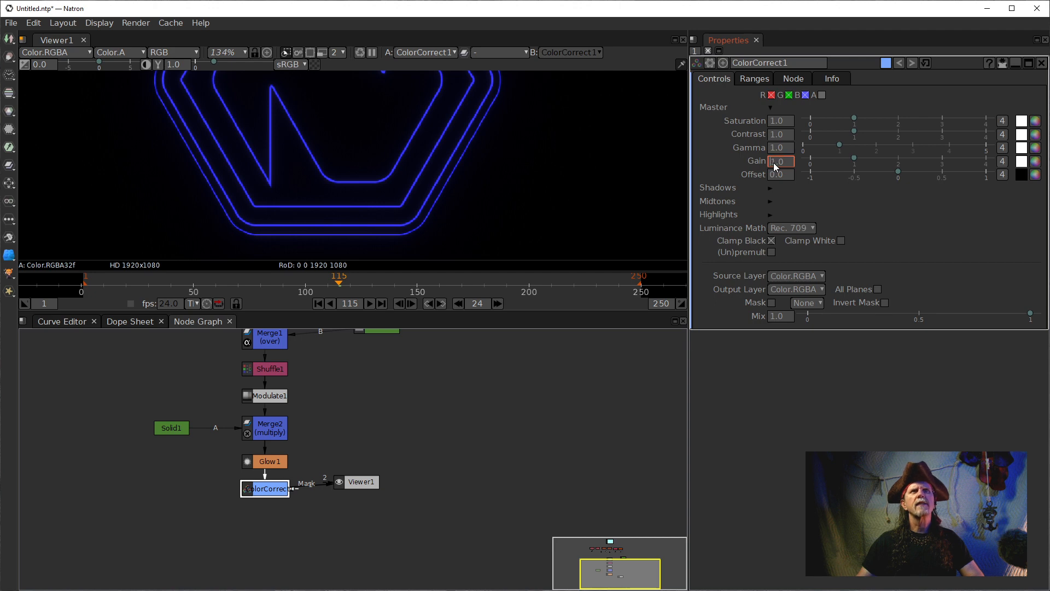
pyautogui.scroll(5, 772, 163)
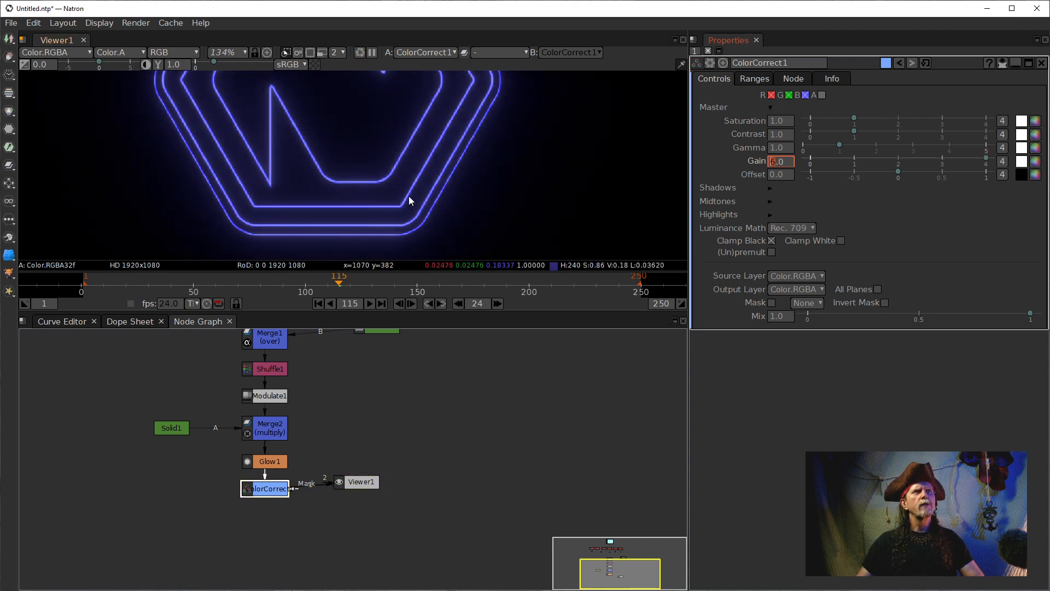
# Examine the brightened glow and its falloff around the logo lines at close range.
pyautogui.scroll(6, 361, 192)
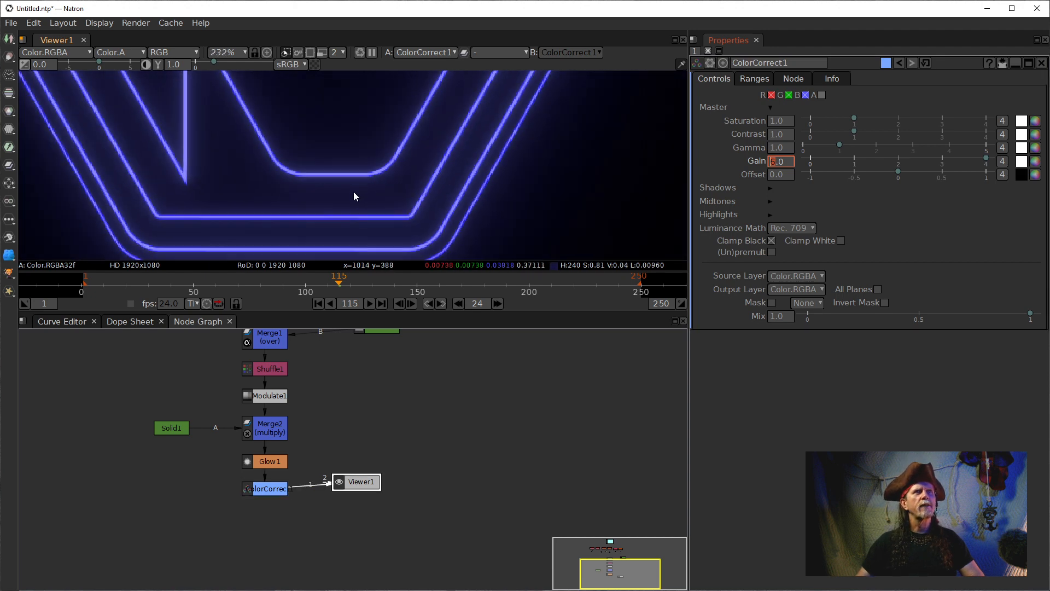
pyautogui.moveTo(293, 163); pyautogui.dragTo(423, 234)
pyautogui.moveTo(334, 191); pyautogui.dragTo(364, 270)
pyautogui.scroll(6, 231, 159)
pyautogui.scroll(6, 270, 162)
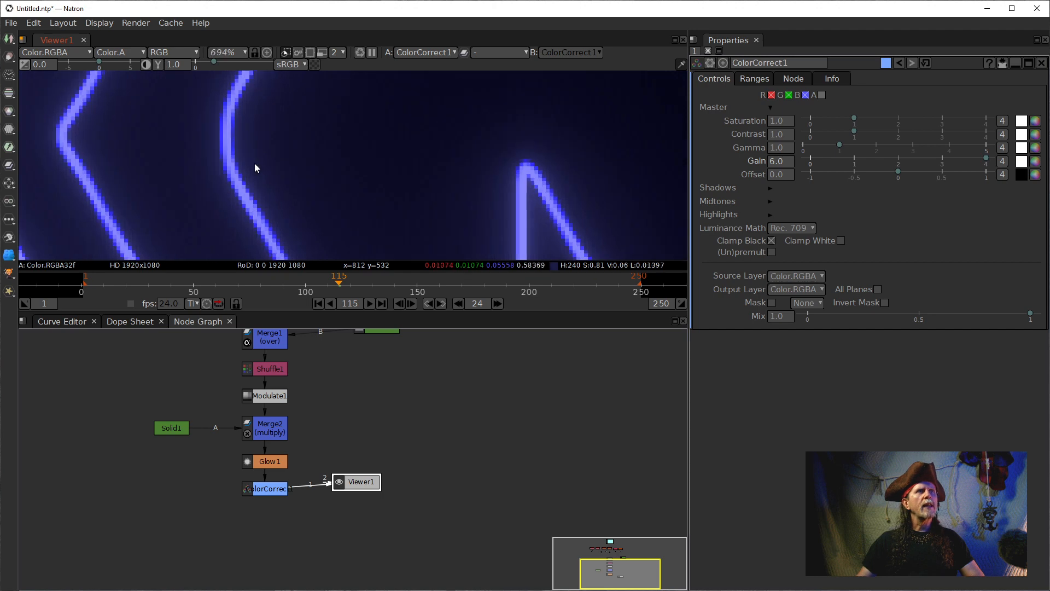
pyautogui.scroll(6, 249, 159)
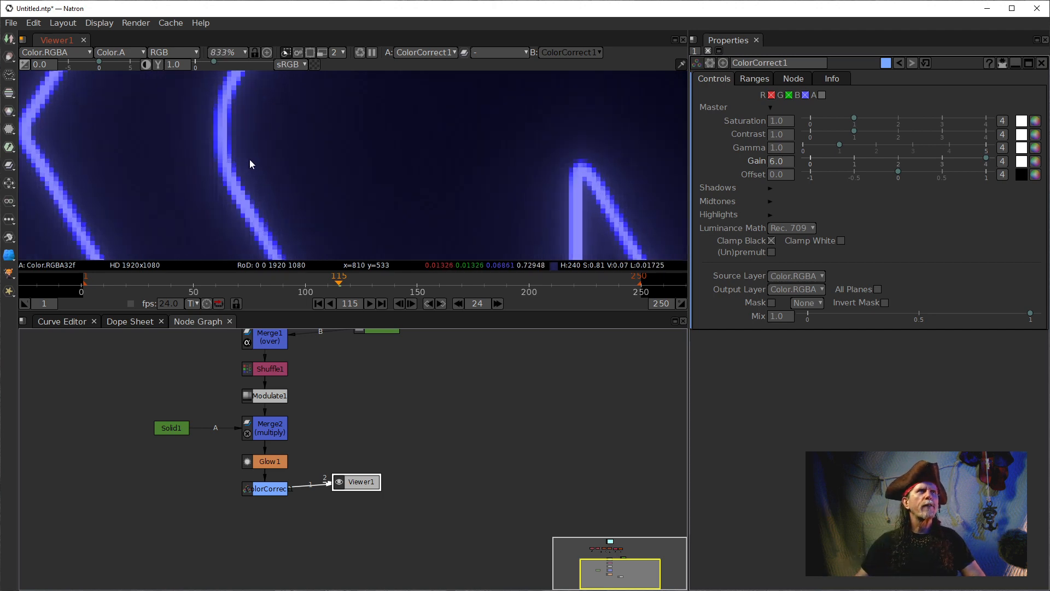
pyautogui.moveTo(224, 129); pyautogui.dragTo(215, 182)
# Compare the logo's glow with Modulate1 disabled and enabled, leaving the node enabled.
pyautogui.moveTo(340, 373); pyautogui.dragTo(305, 474)
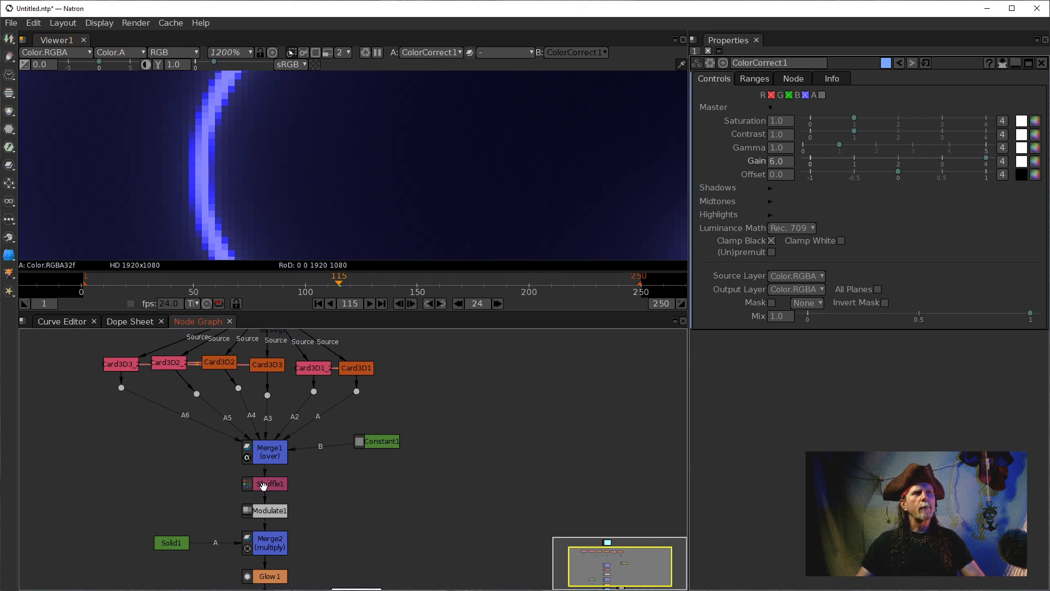
pyautogui.click(278, 512)
pyautogui.press('d')
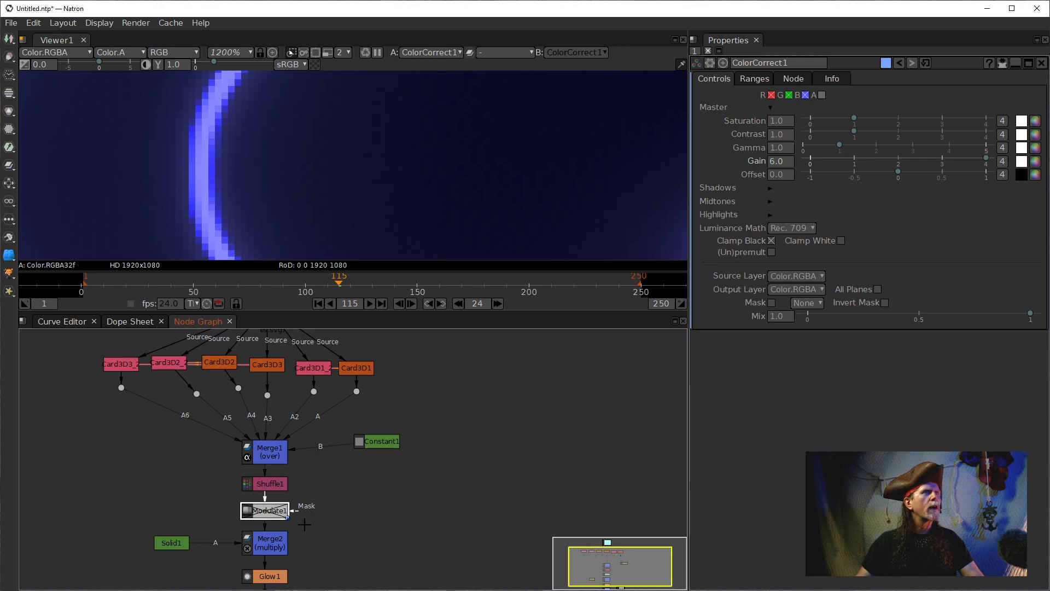
pyautogui.press('d')
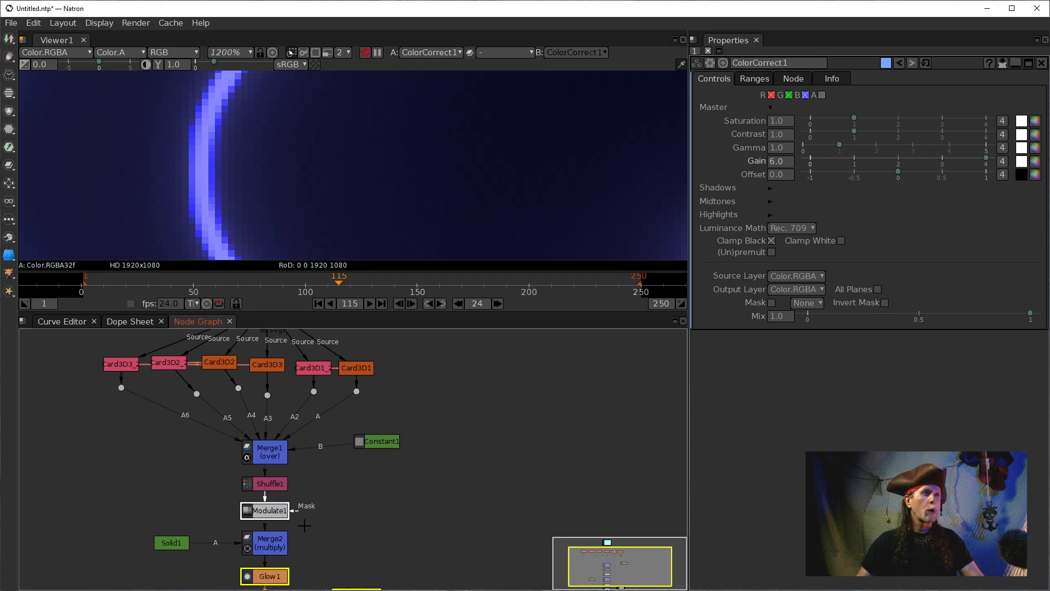
pyautogui.scroll(-10, 323, 215)
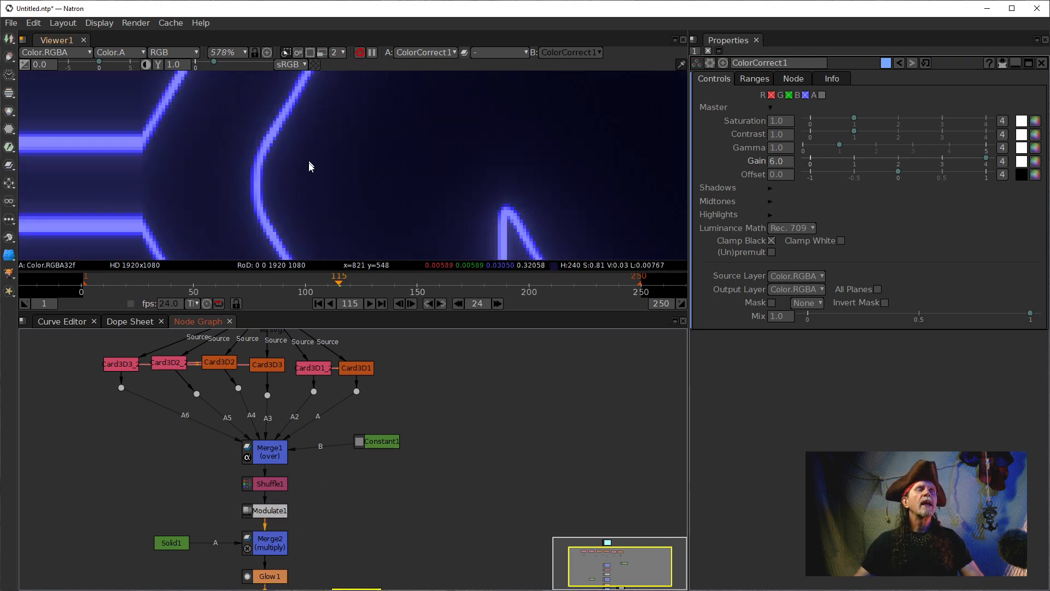
pyautogui.moveTo(163, 185); pyautogui.dragTo(345, 216)
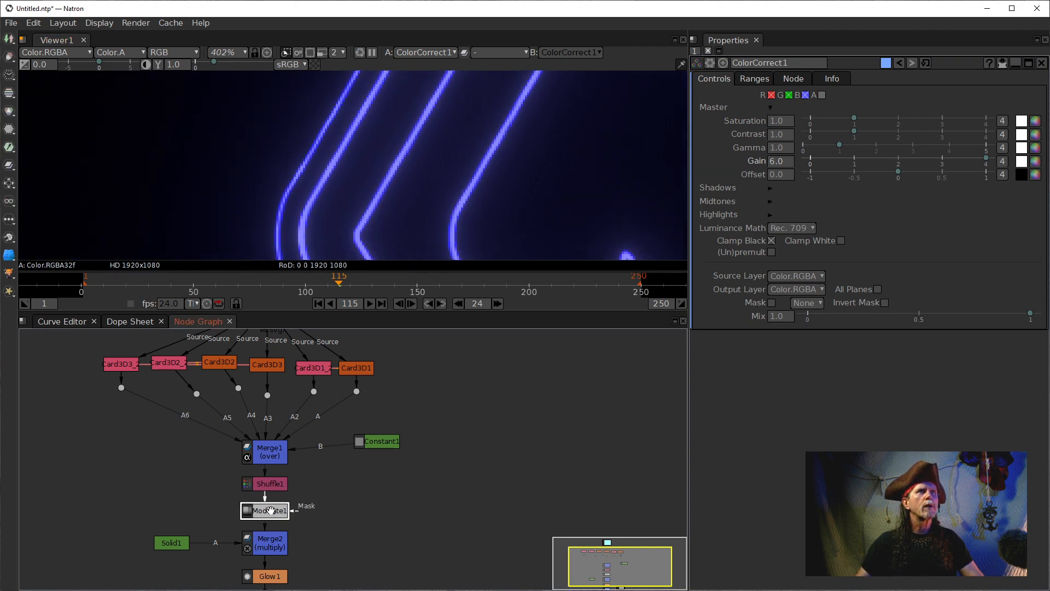
pyautogui.press('d')
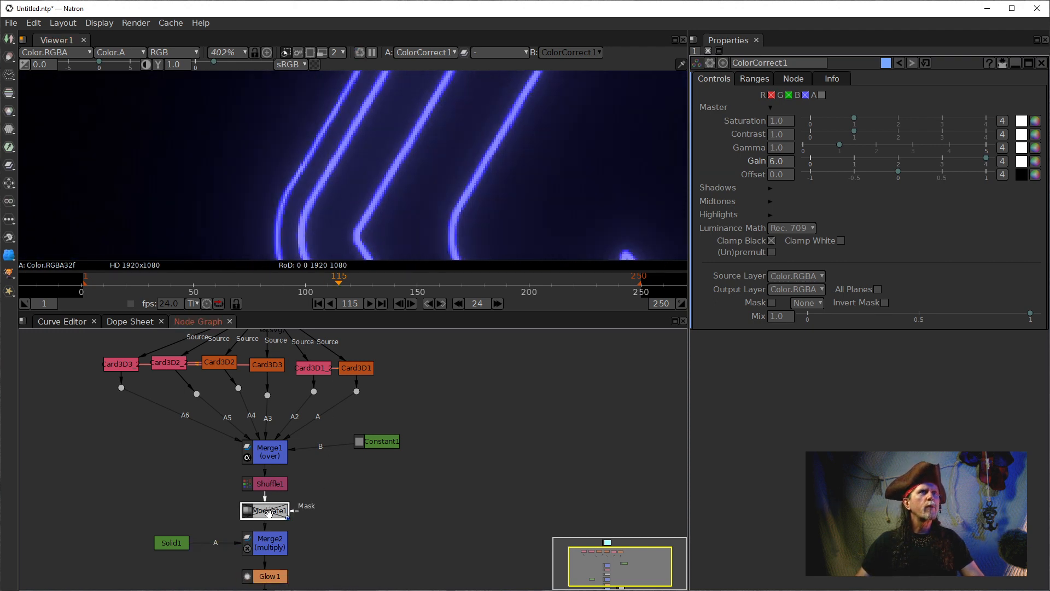
pyautogui.press('d')
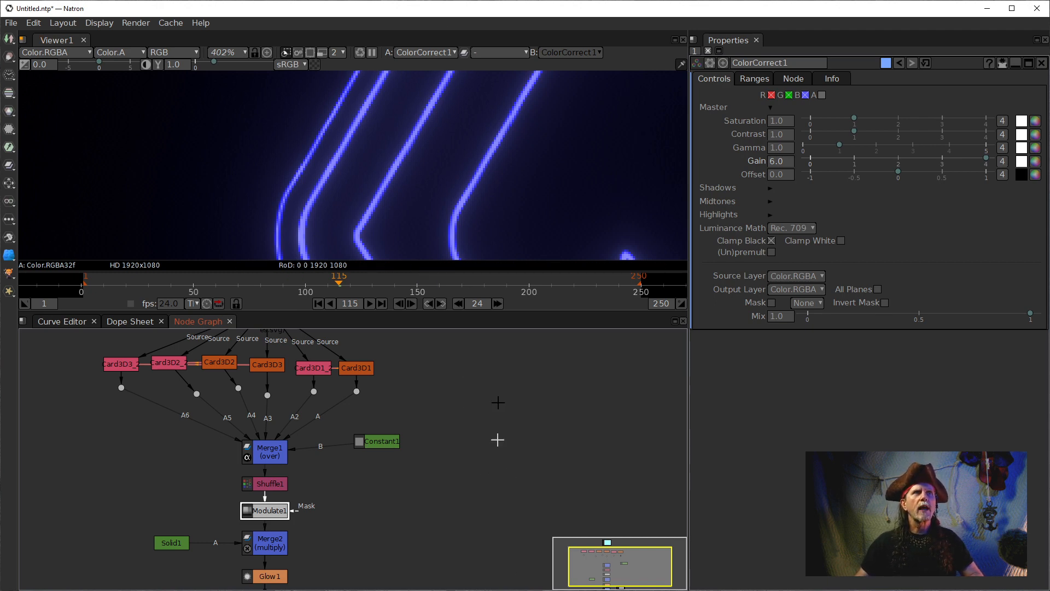
# Move Viewer1 and ColorCorrect1 lower in the node graph to make room below Glow1.
pyautogui.click(497, 438)
pyautogui.scroll(-3, 460, 180)
pyautogui.moveTo(510, 449); pyautogui.dragTo(582, 347)
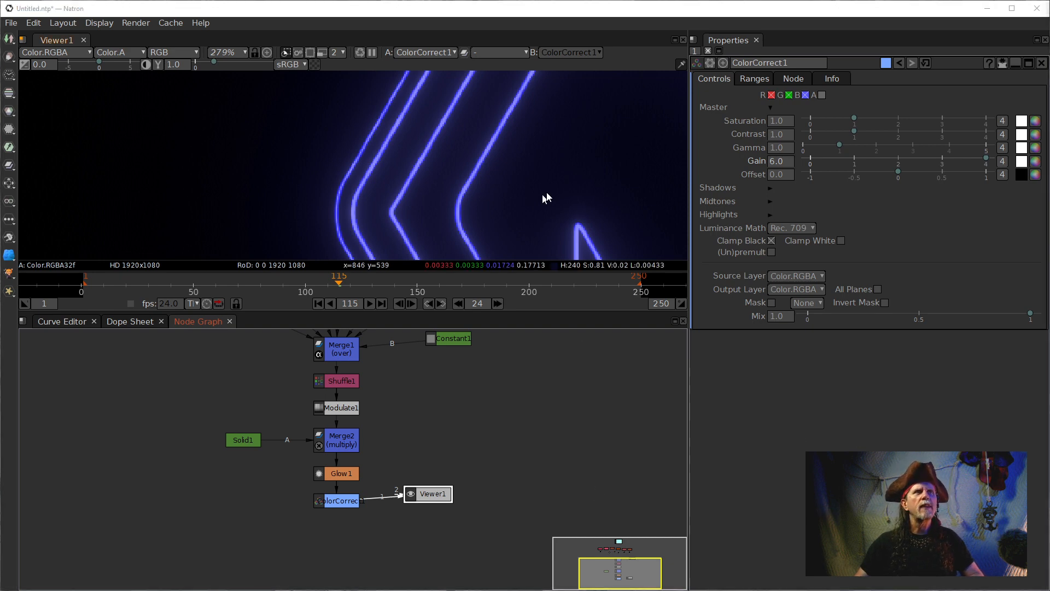
pyautogui.scroll(-5, 411, 136)
pyautogui.moveTo(425, 166); pyautogui.dragTo(364, 134)
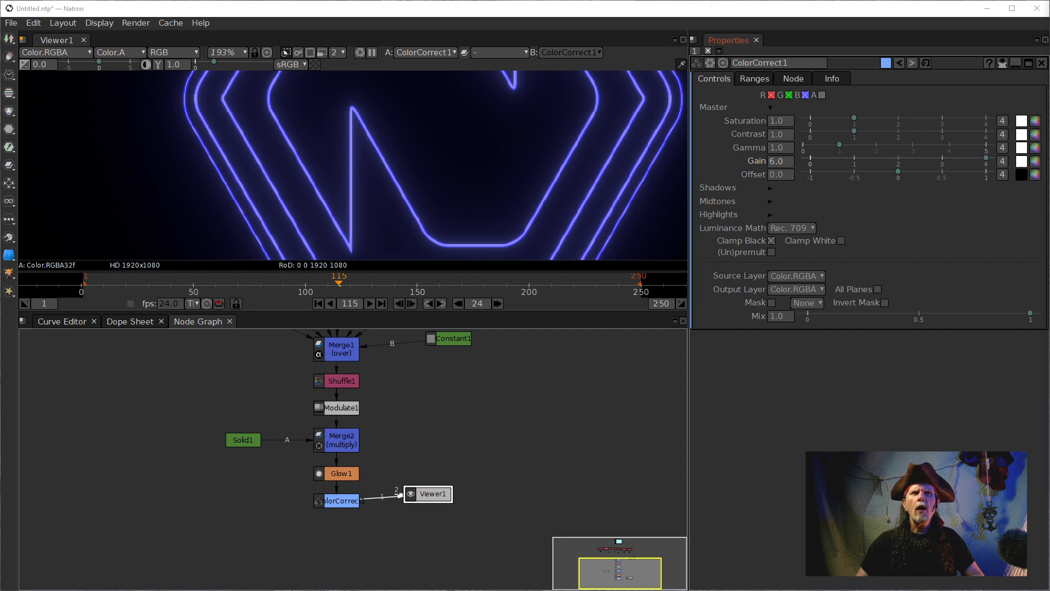
pyautogui.moveTo(407, 496); pyautogui.dragTo(399, 562)
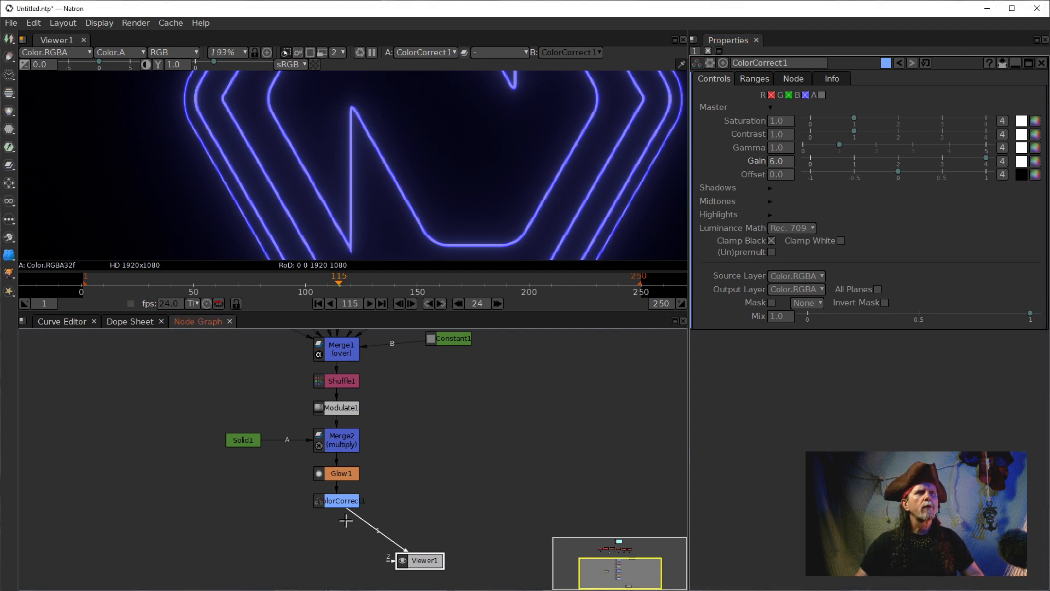
pyautogui.moveTo(339, 501); pyautogui.dragTo(339, 560)
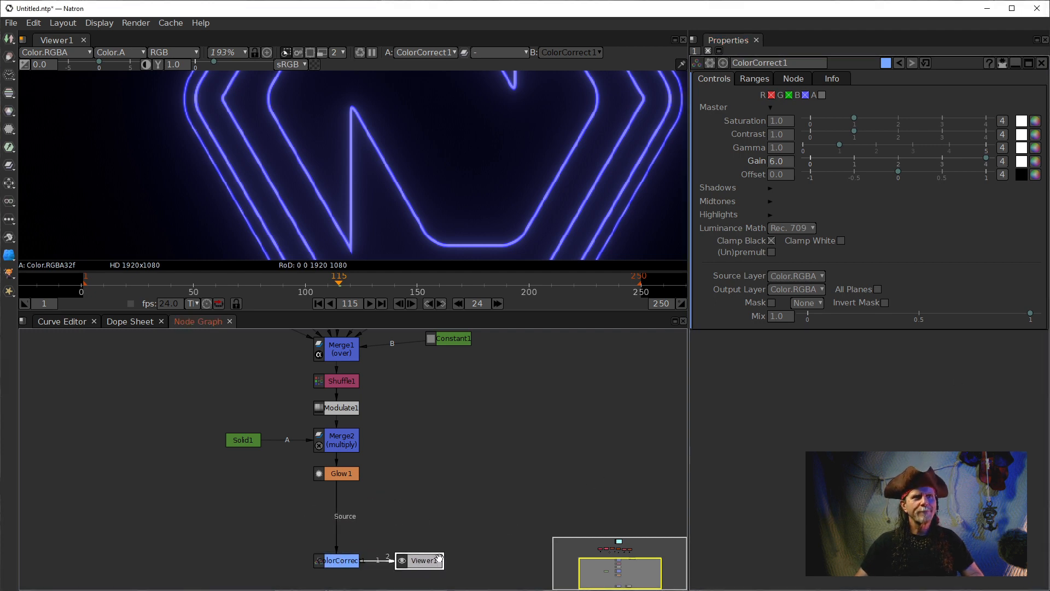
# View Glow1's output and insert a Merge node between it and ColorCorrect1, with Glow1 feeding the A input.
pyautogui.click(344, 474)
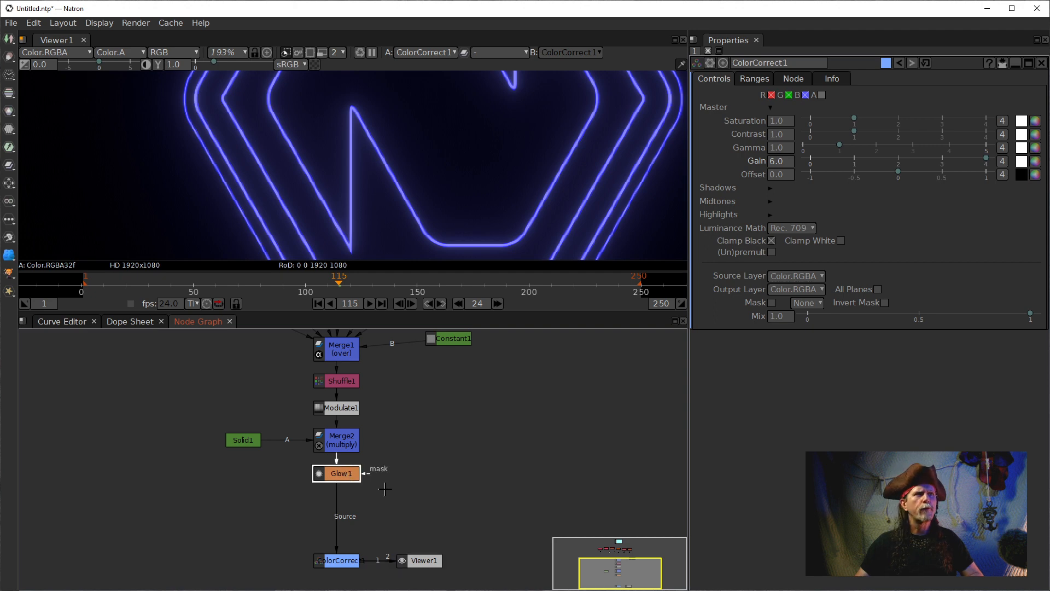
pyautogui.press('1')
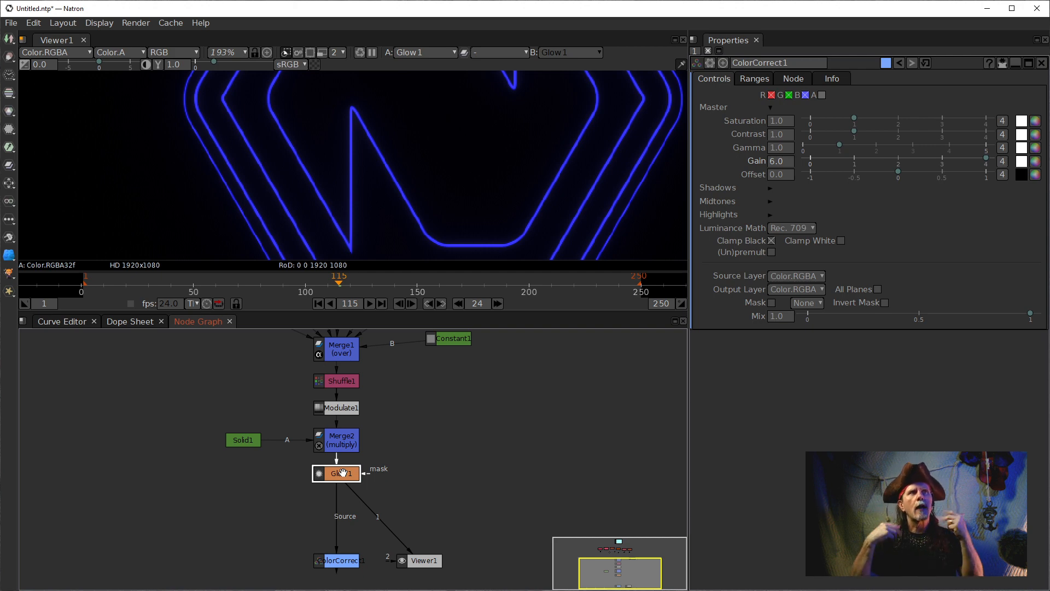
pyautogui.press('m')
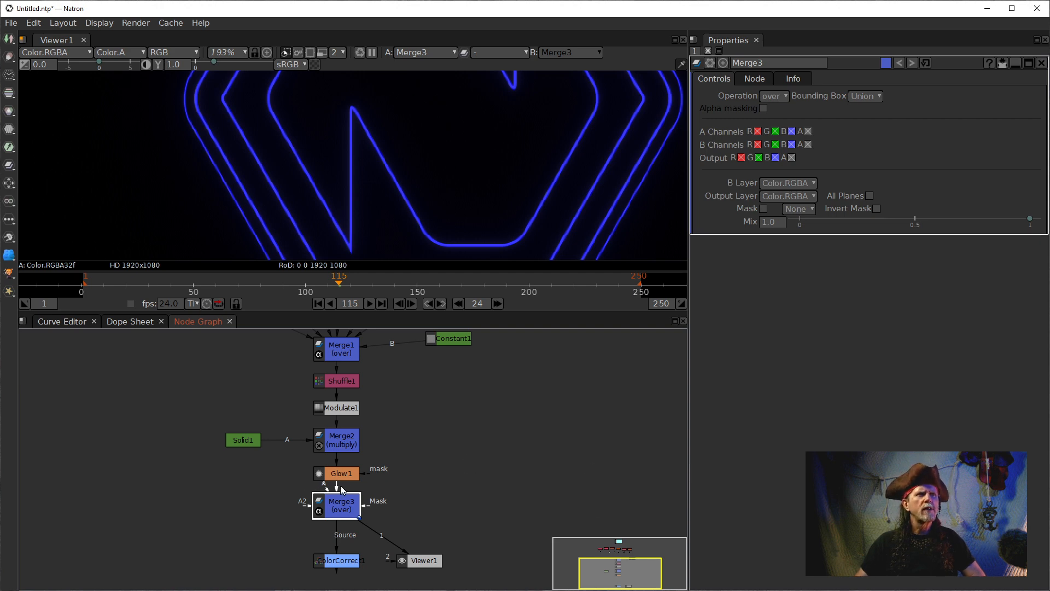
pyautogui.moveTo(338, 486); pyautogui.dragTo(383, 513)
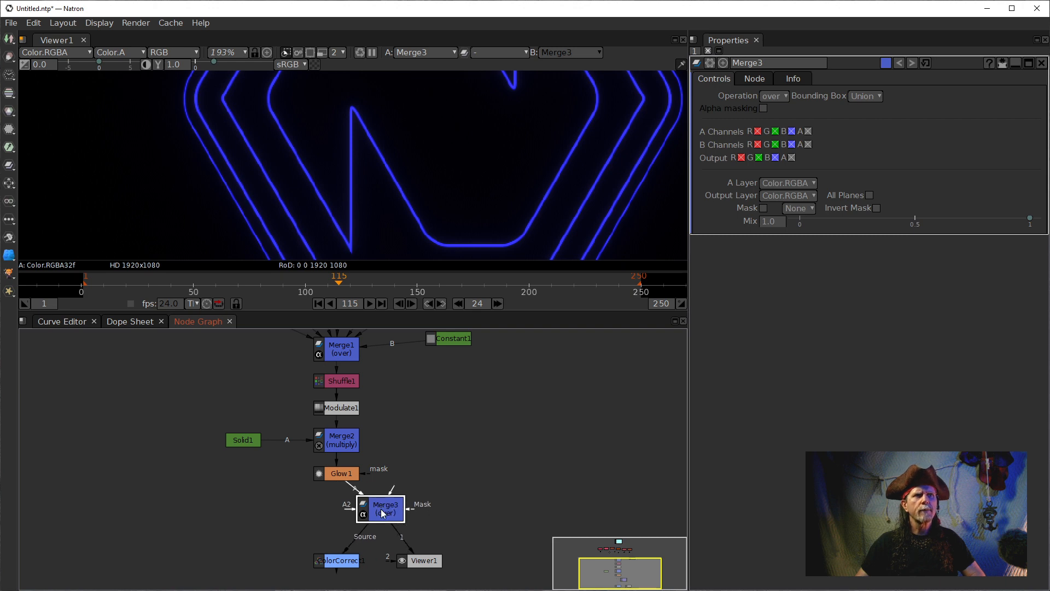
# Add a separate SeNoise node, connect its Source input to Constant1 and place it directly below that node.
pyautogui.click(474, 495)
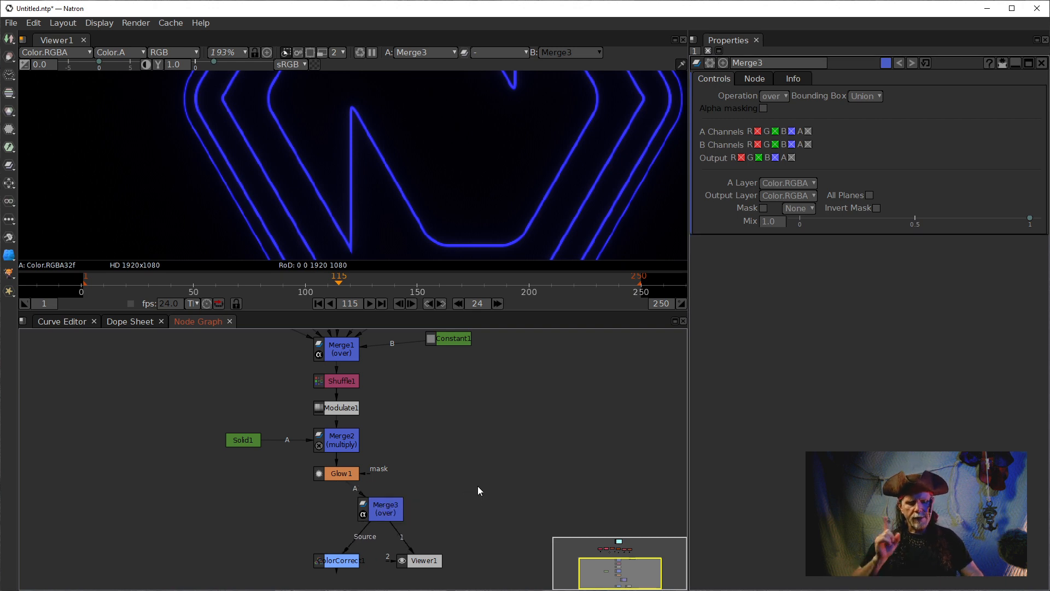
pyautogui.press('Tab')
pyautogui.write('Glow')
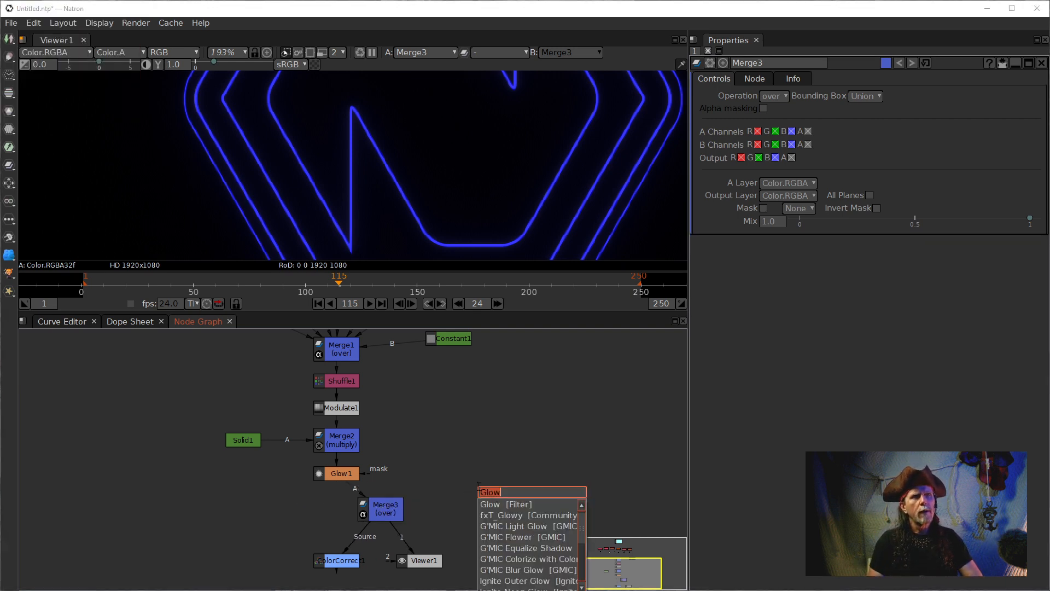
pyautogui.write('se')
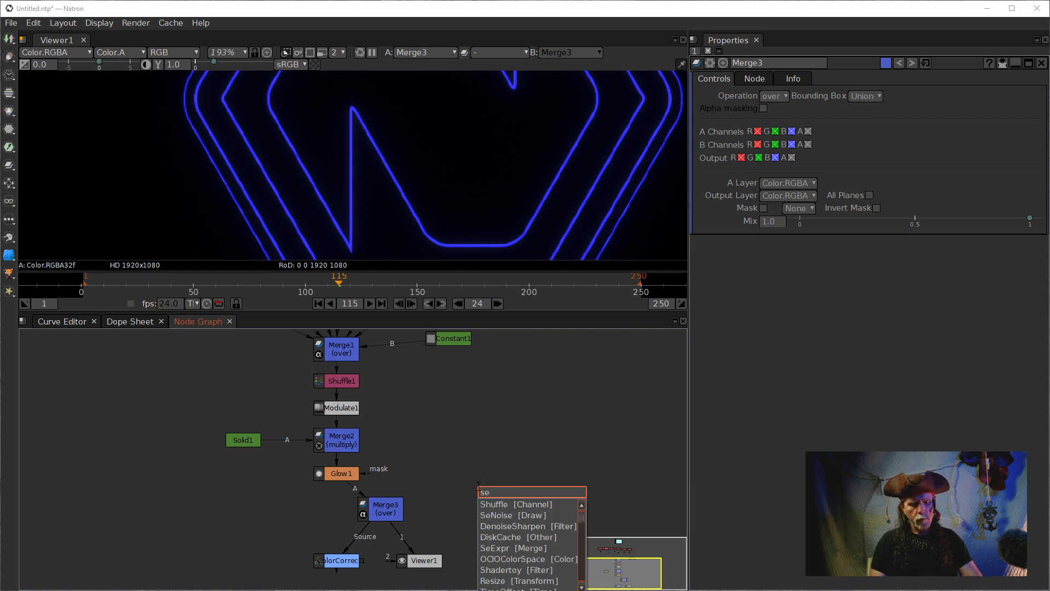
pyautogui.write('no')
pyautogui.press('Return')
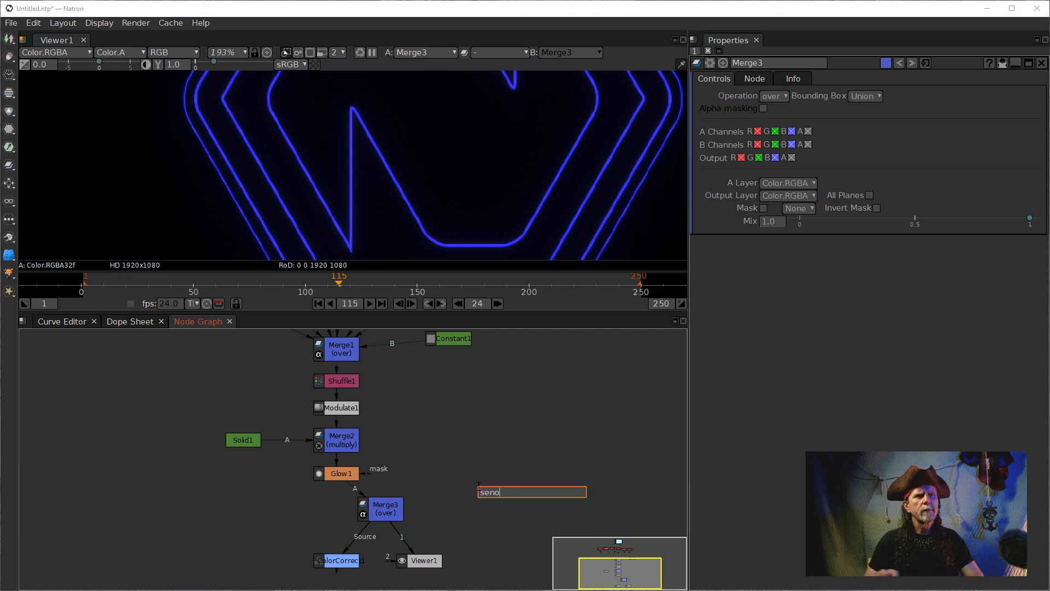
pyautogui.moveTo(492, 495); pyautogui.dragTo(470, 496)
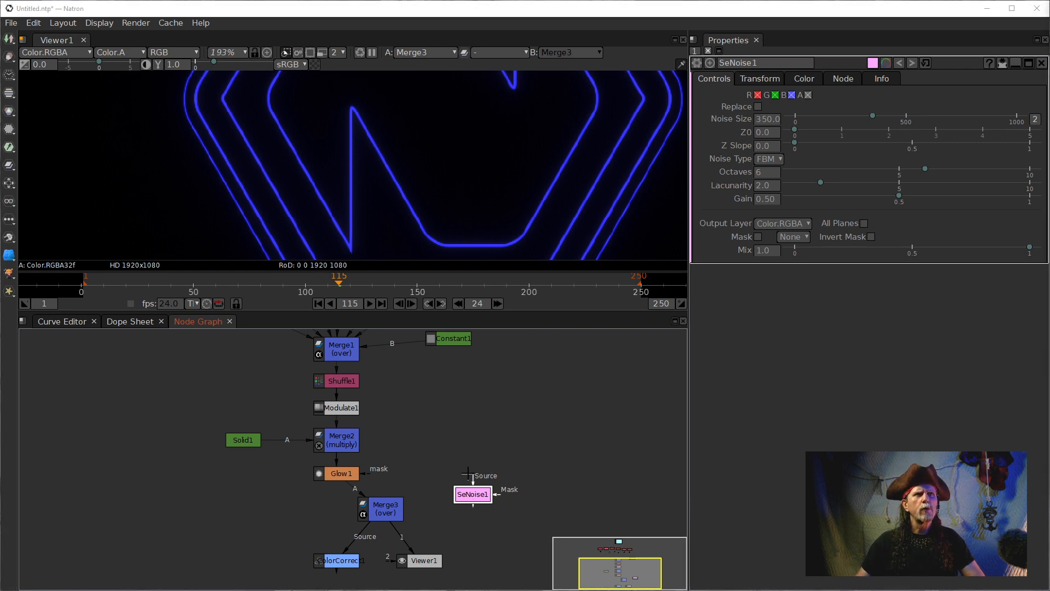
pyautogui.moveTo(474, 480); pyautogui.dragTo(461, 351)
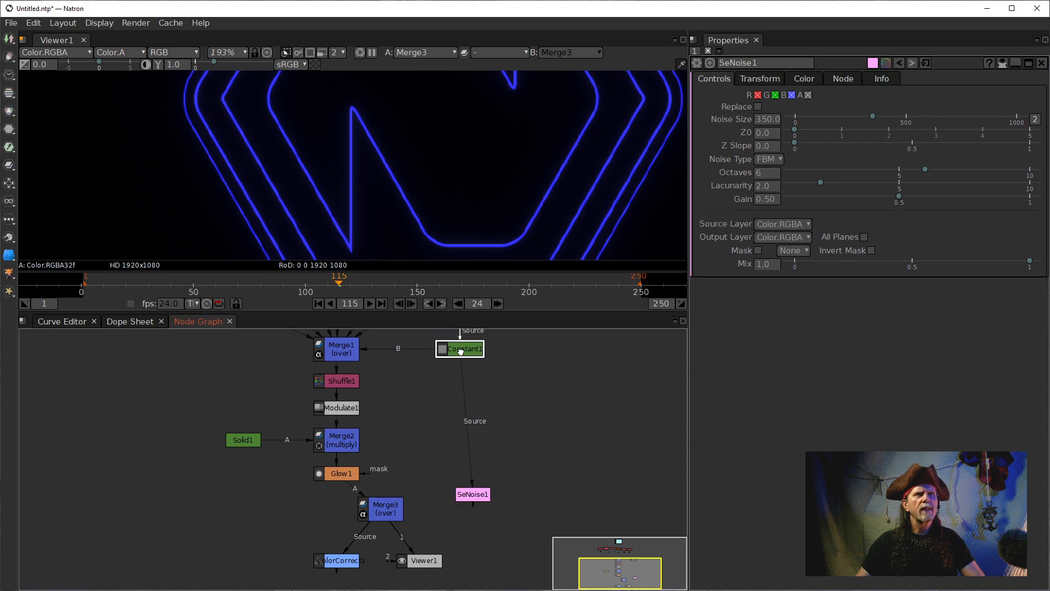
pyautogui.moveTo(473, 497); pyautogui.dragTo(461, 499)
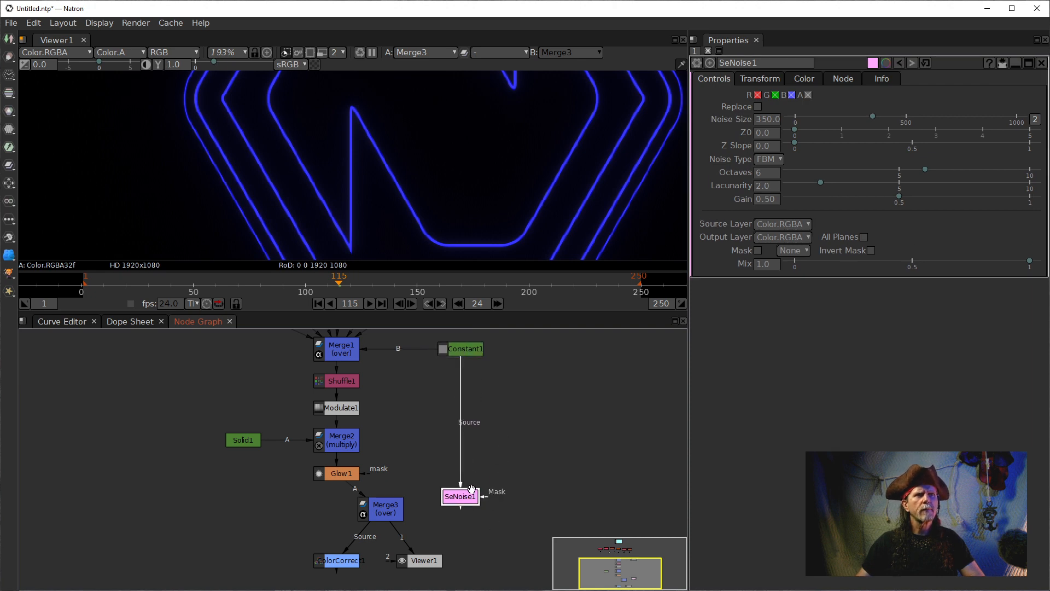
# Connect SeNoise1 to Merge3's B input and align both nodes on one row, with Merge3 under Glow1.
pyautogui.click(381, 514)
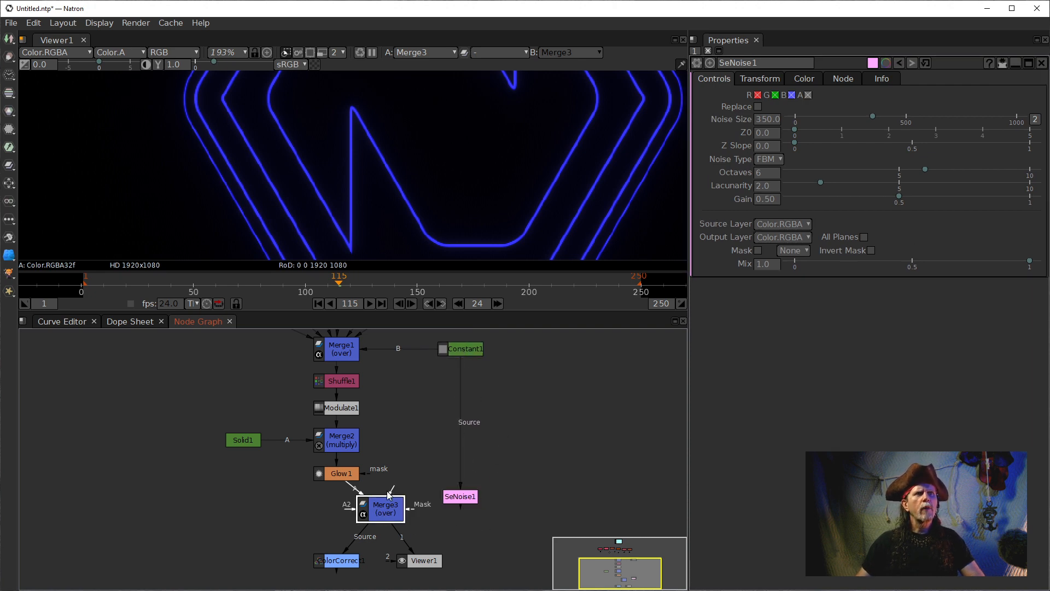
pyautogui.moveTo(394, 491); pyautogui.dragTo(475, 504)
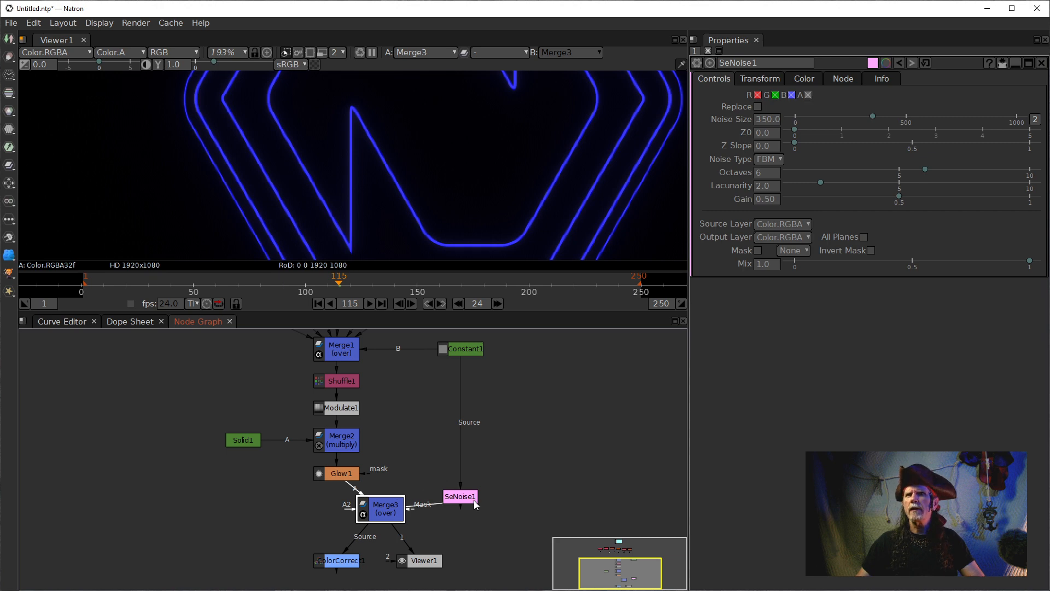
pyautogui.moveTo(361, 520); pyautogui.dragTo(324, 539)
pyautogui.moveTo(461, 496); pyautogui.dragTo(461, 516)
pyautogui.scroll(-5, 435, 203)
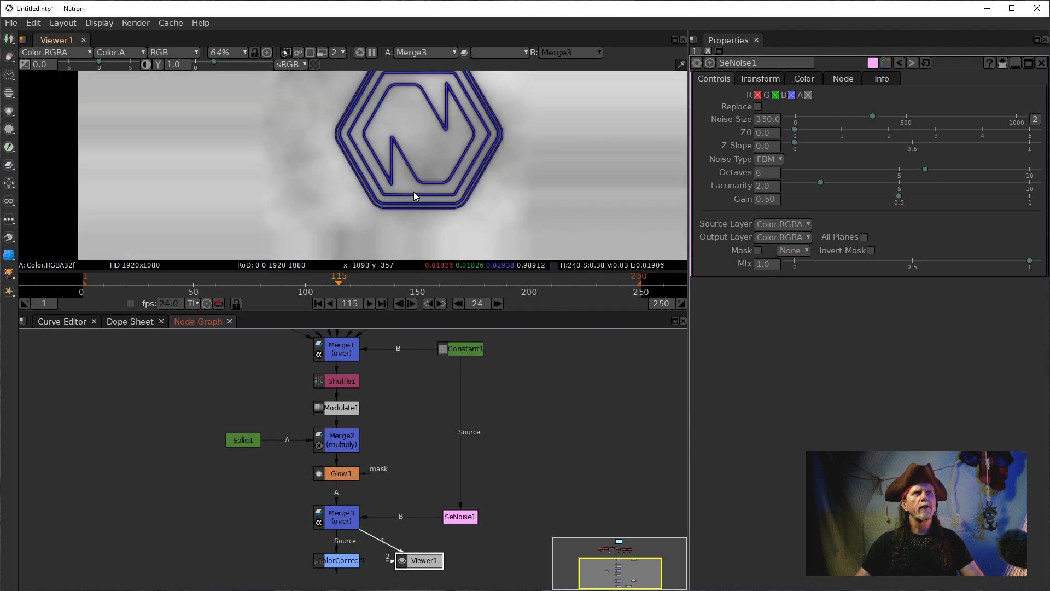
pyautogui.scroll(-2, 415, 195)
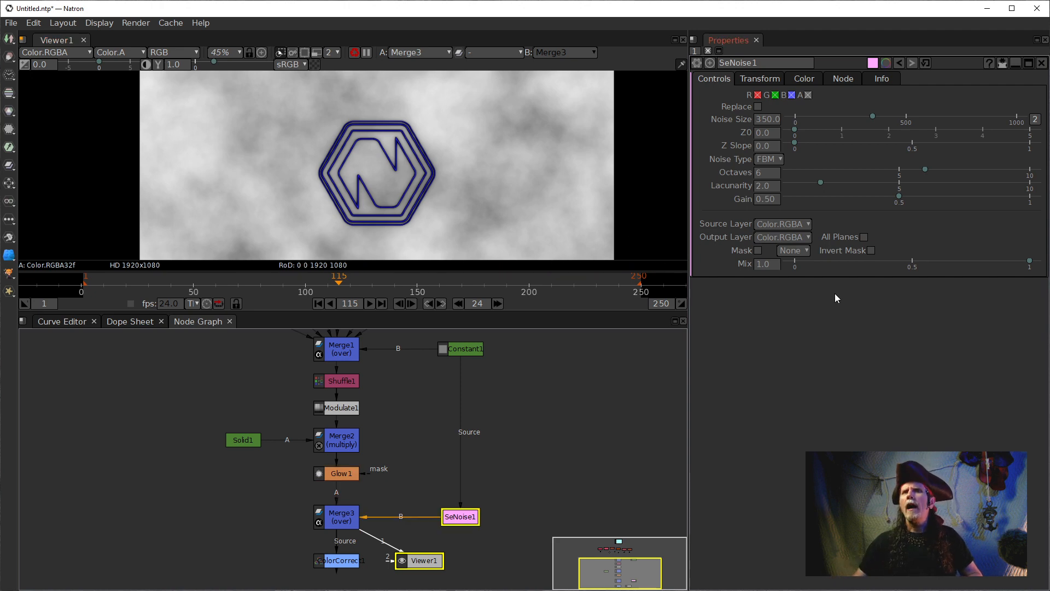
# Check Merge3's settings and change SeNoise1's noise type to Noise.
pyautogui.click(335, 514)
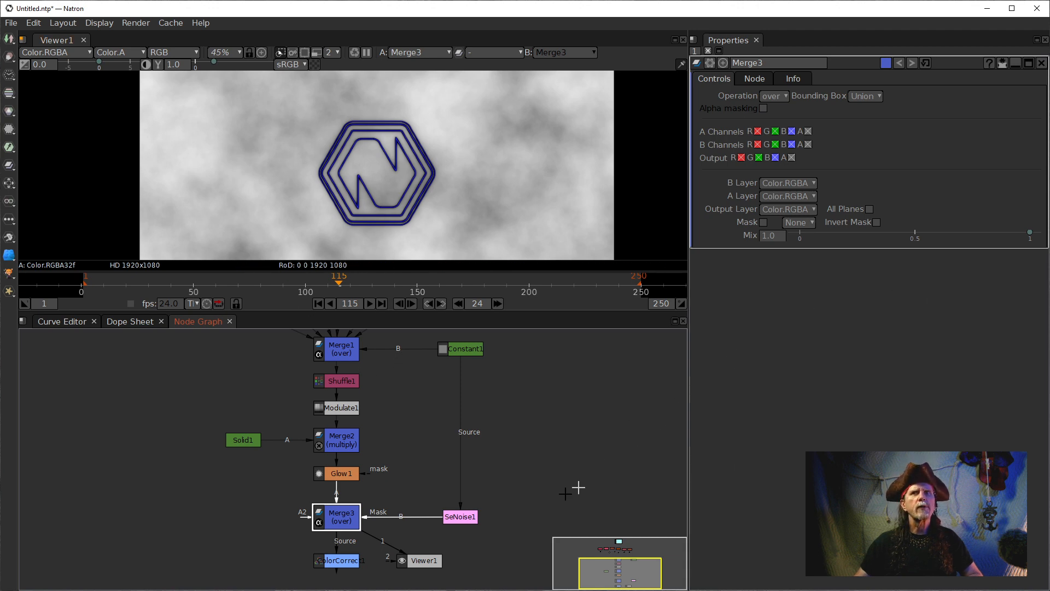
pyautogui.click(449, 503)
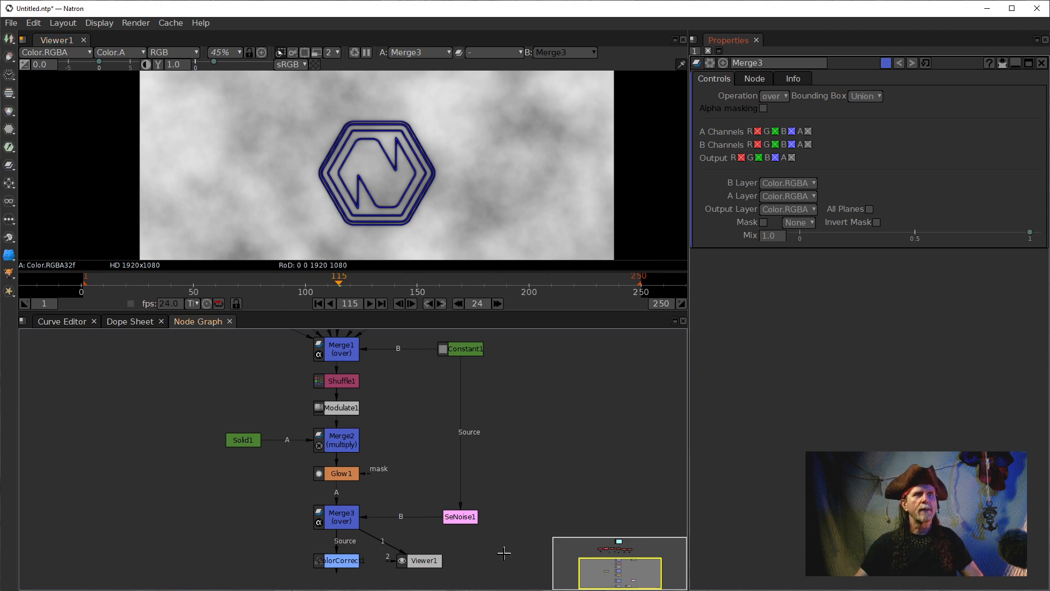
pyautogui.click(459, 516)
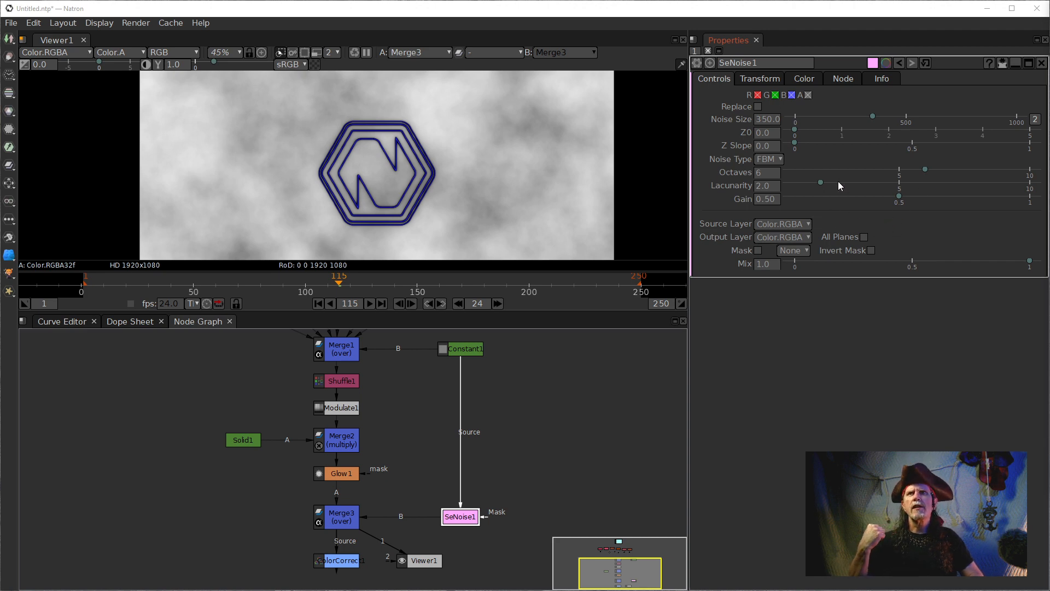
pyautogui.click(769, 158)
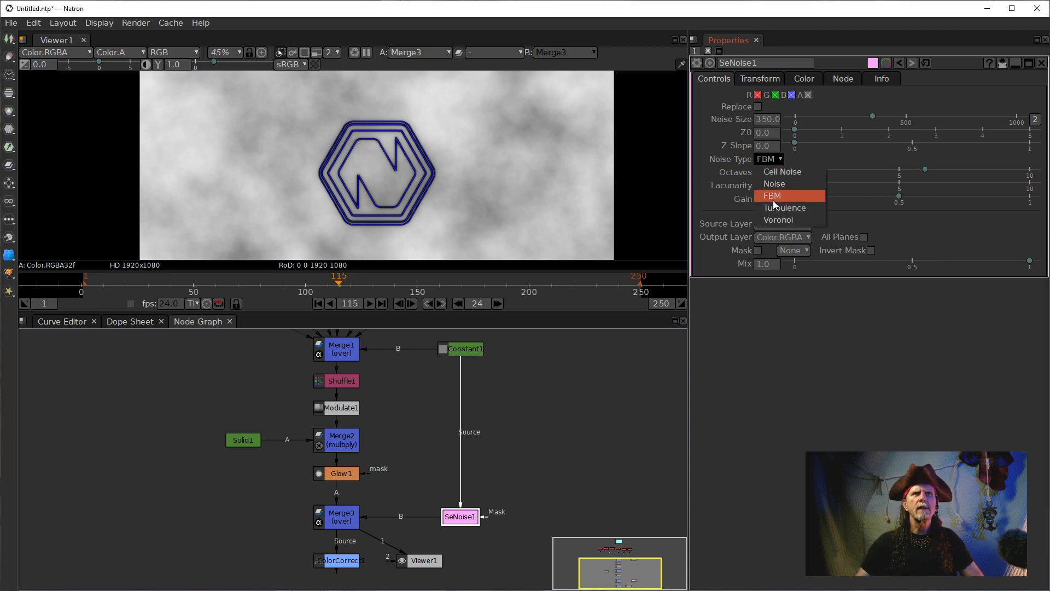
pyautogui.click(773, 184)
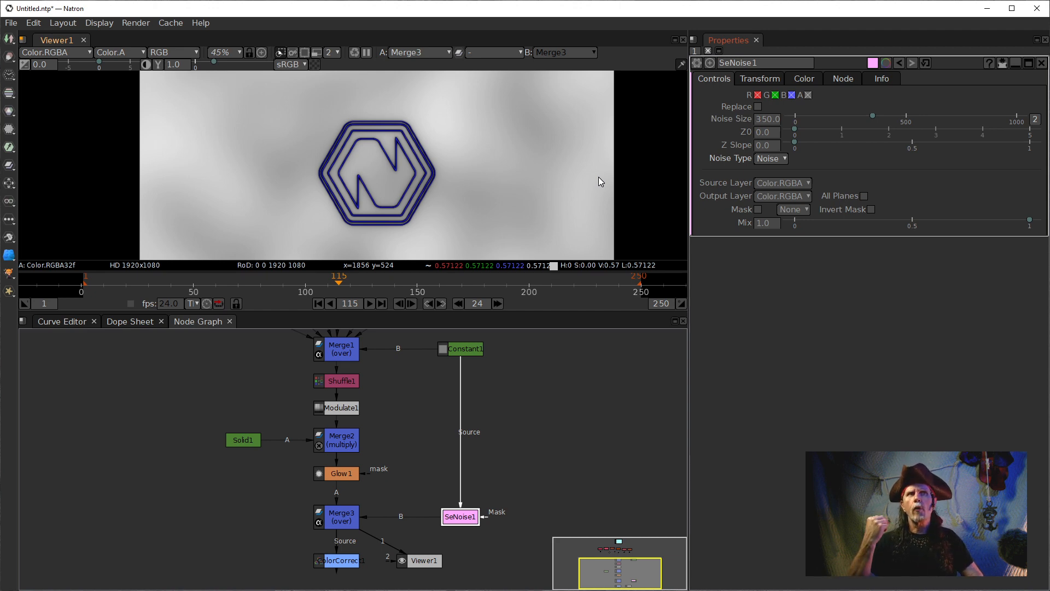
# Open SeNoise1's noise size for editing and clear its digits.
pyautogui.click(760, 145)
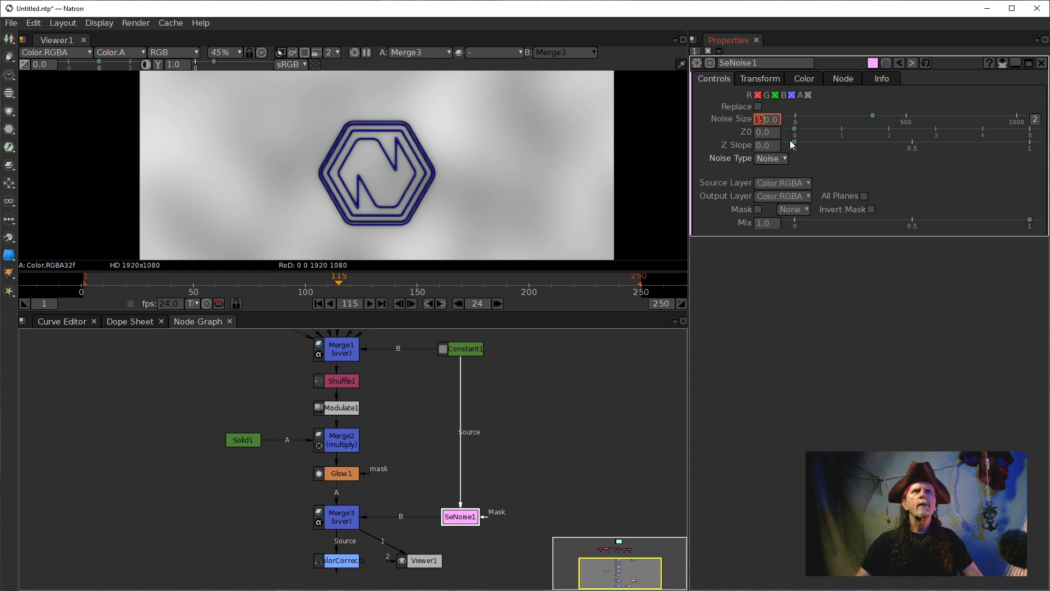
pyautogui.press('Delete')
pyautogui.press('Delete')
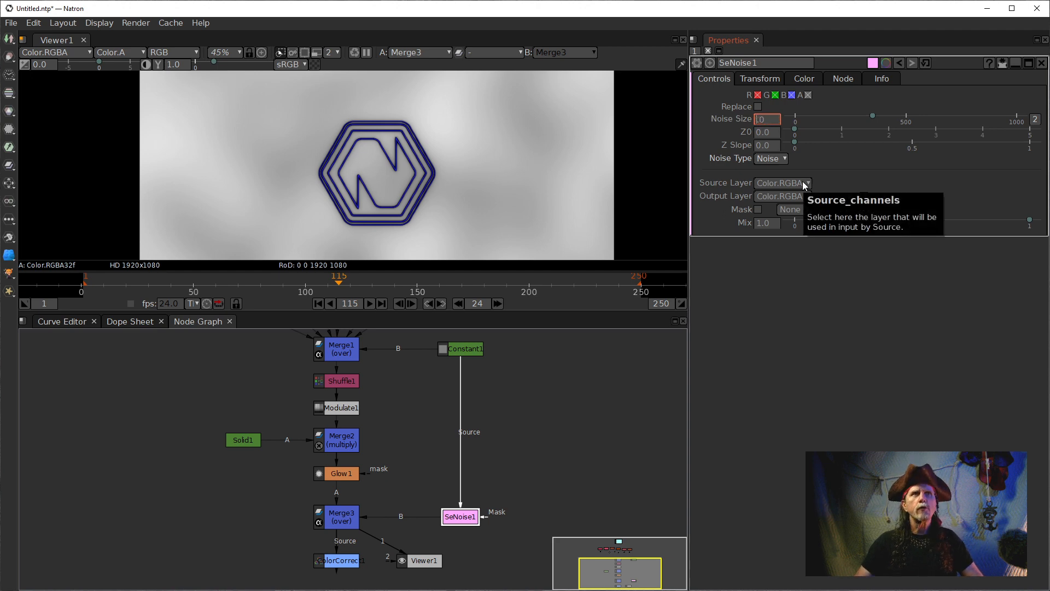
# Set the noise size of the SeNoise1 node to 2.
pyautogui.write('2')
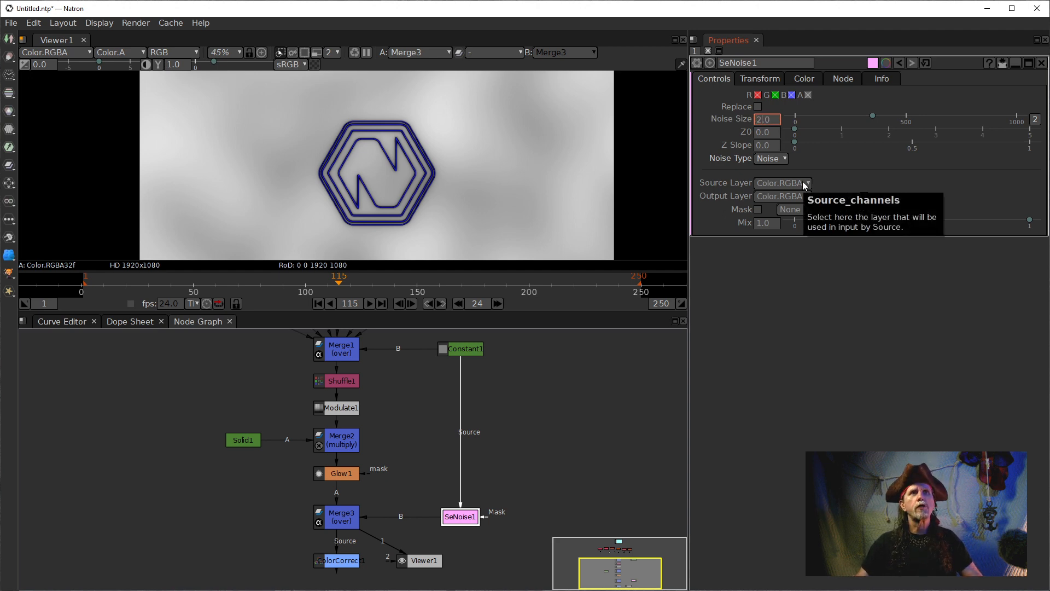
pyautogui.press('Return')
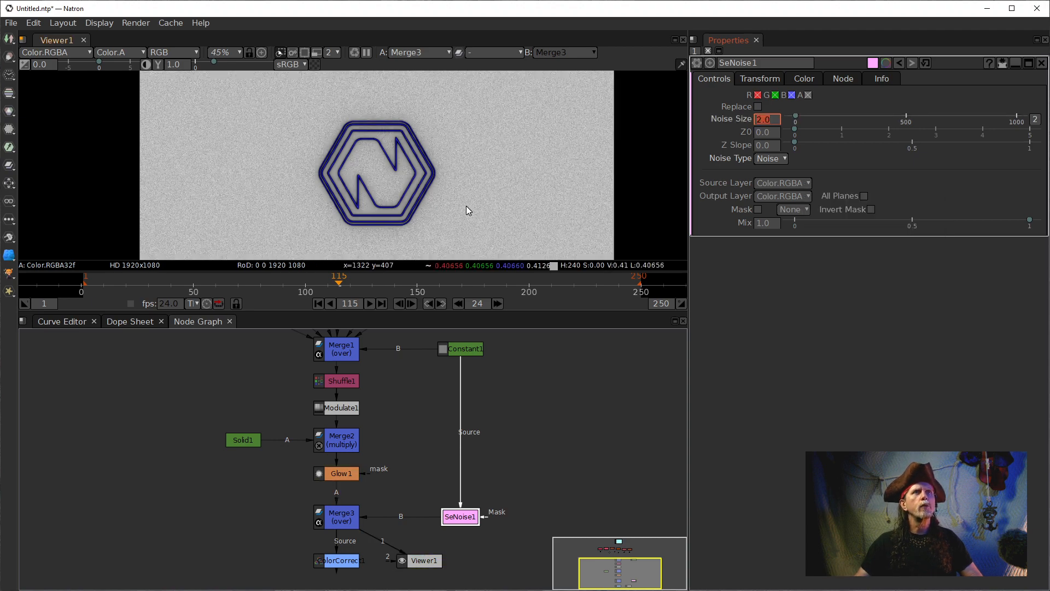
pyautogui.scroll(5, 467, 206)
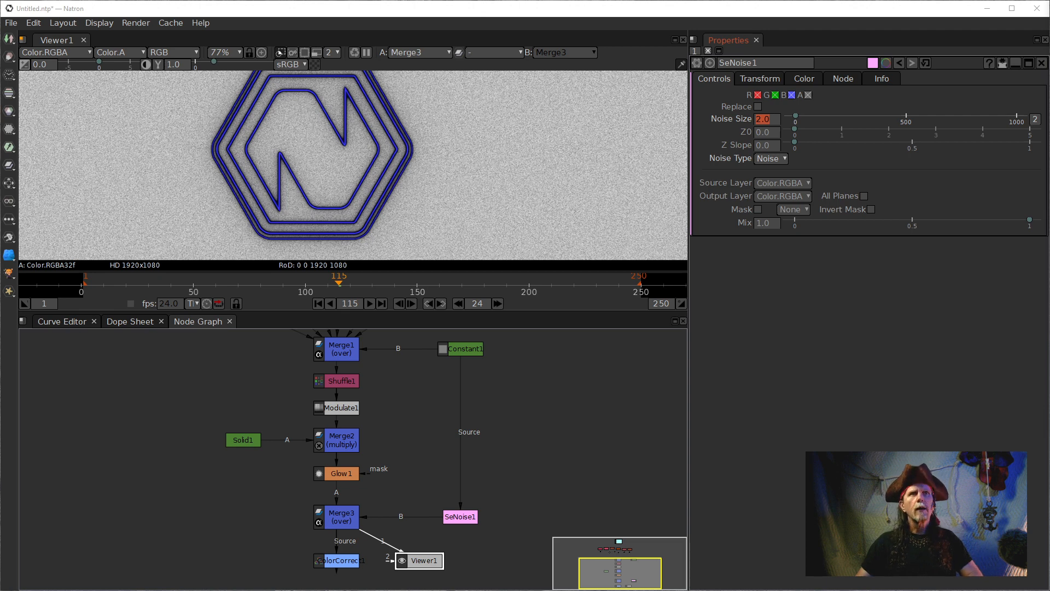
pyautogui.click(766, 133)
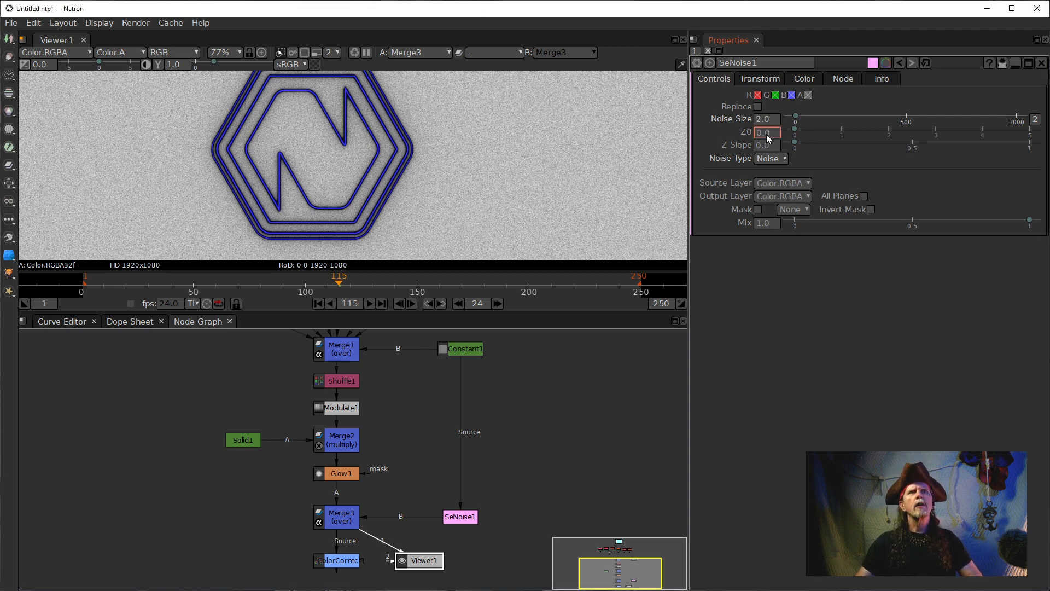
pyautogui.rightClick(767, 133)
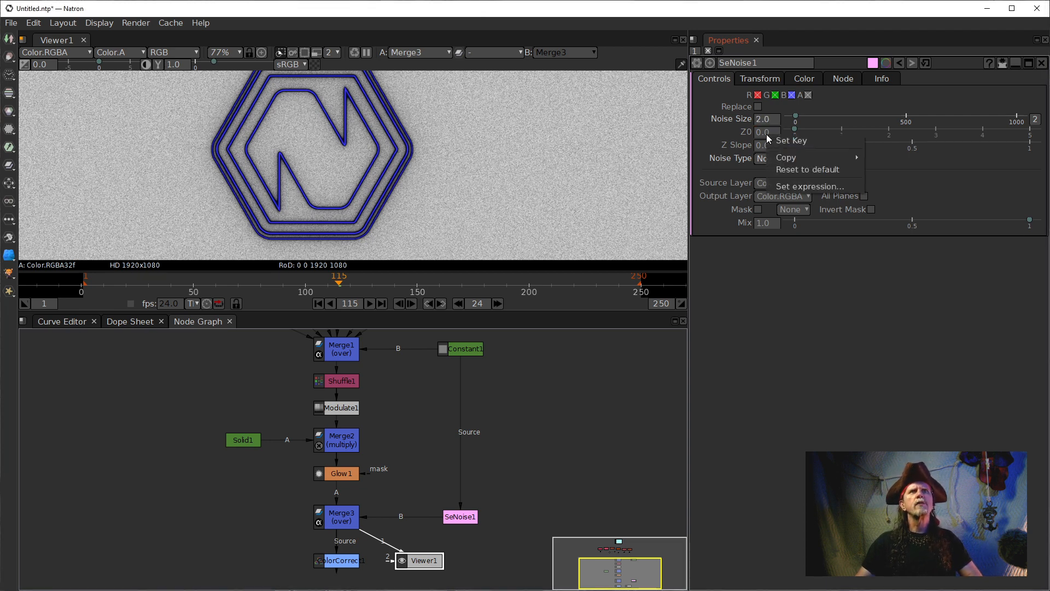
pyautogui.click(800, 188)
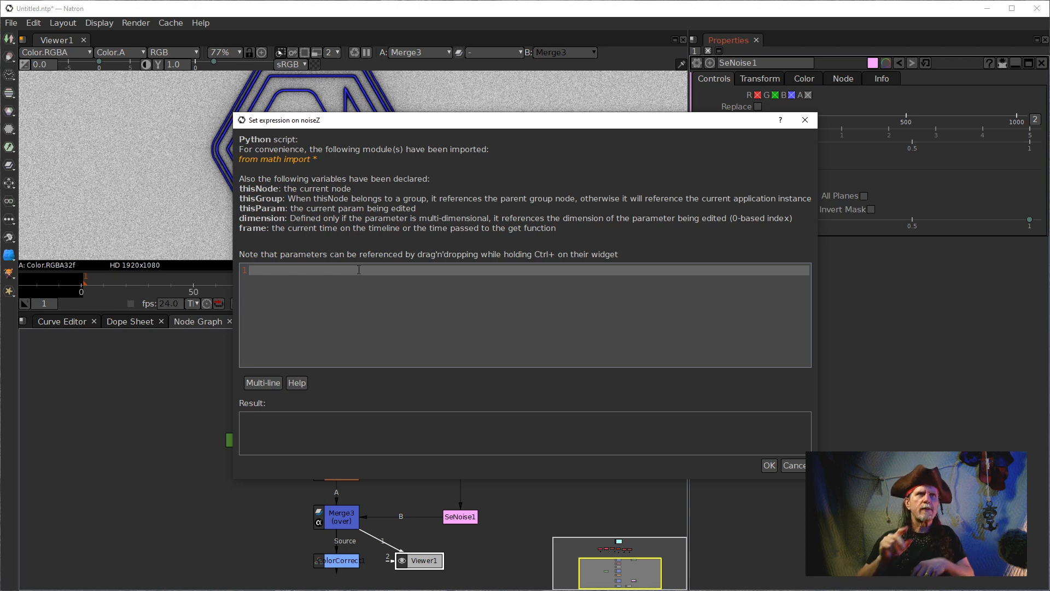
pyautogui.moveTo(513, 125); pyautogui.dragTo(376, 147)
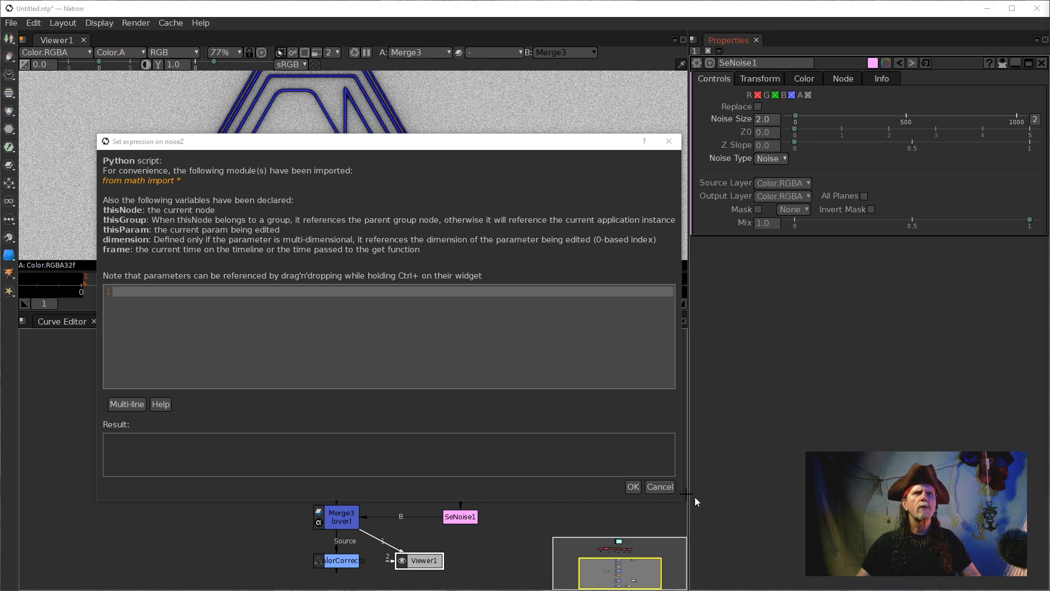
pyautogui.click(660, 487)
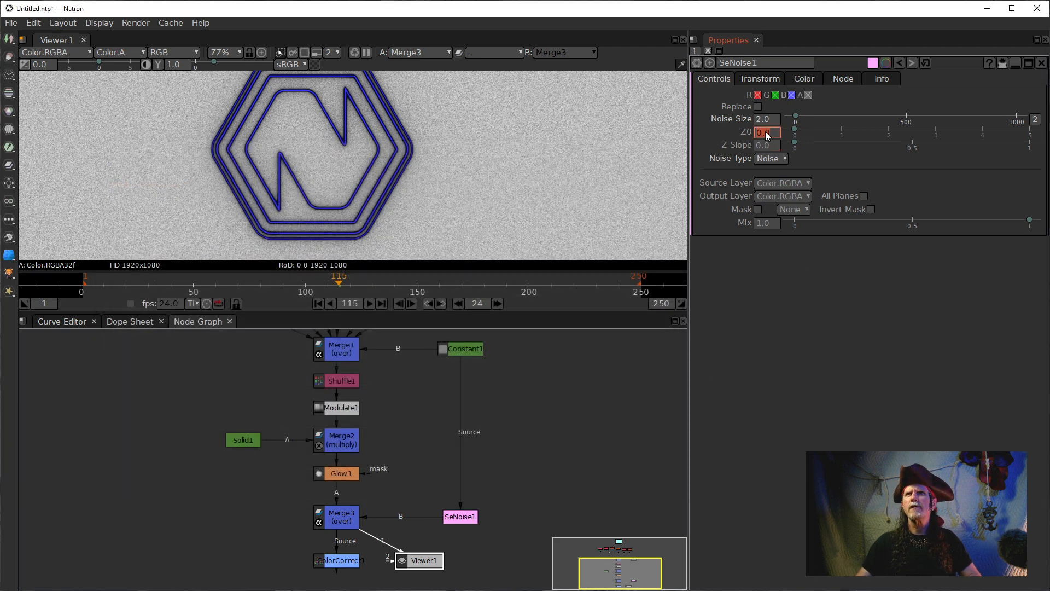
# Set the expression random(11.0) on the Z0 parameter of SeNoise1 and advance the timeline to frame 116.
pyautogui.rightClick(767, 132)
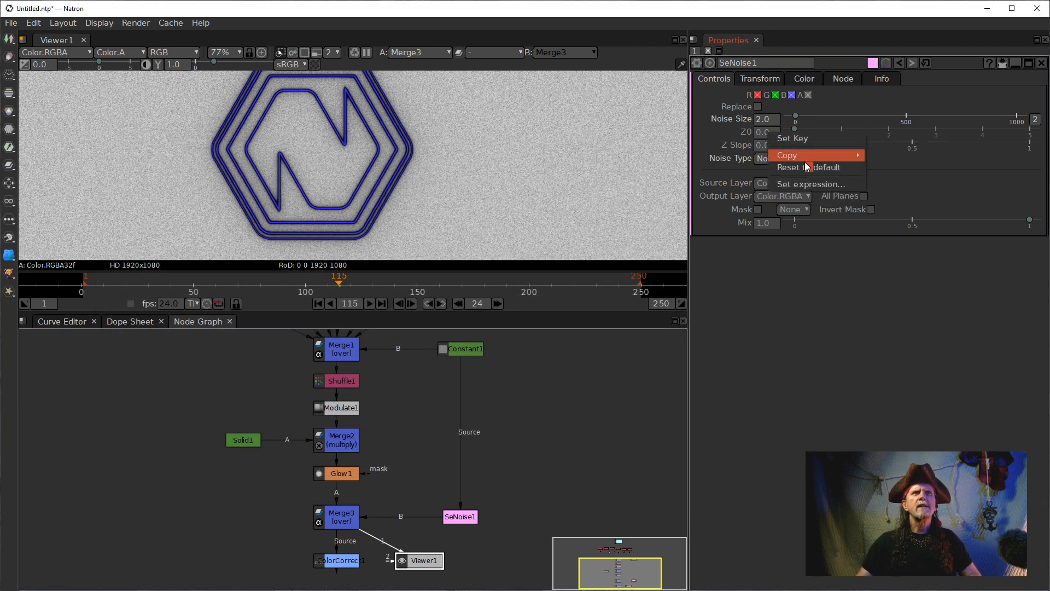
pyautogui.click(803, 185)
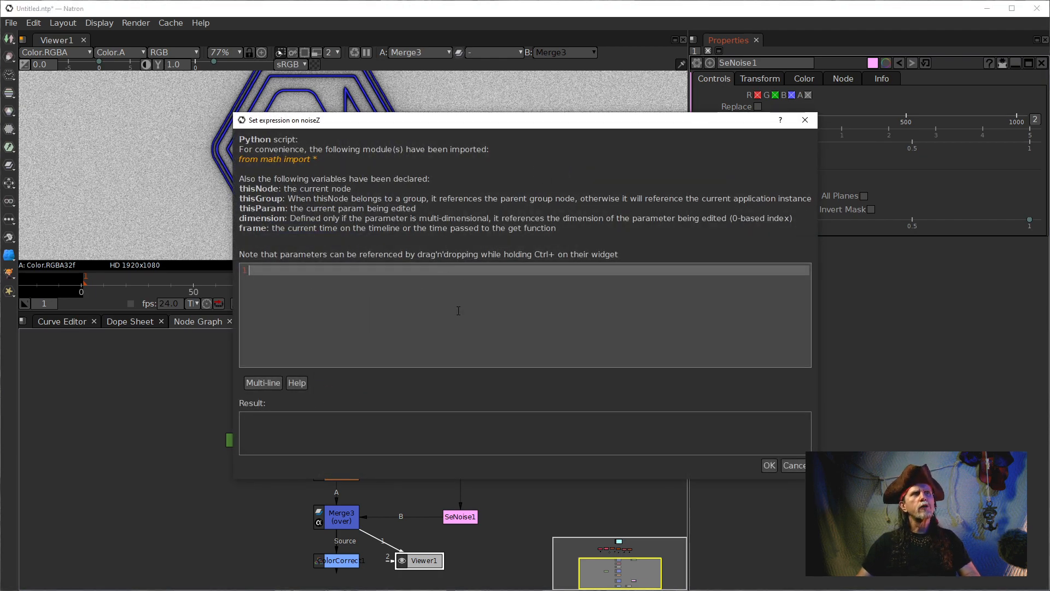
pyautogui.write('random(11.0)')
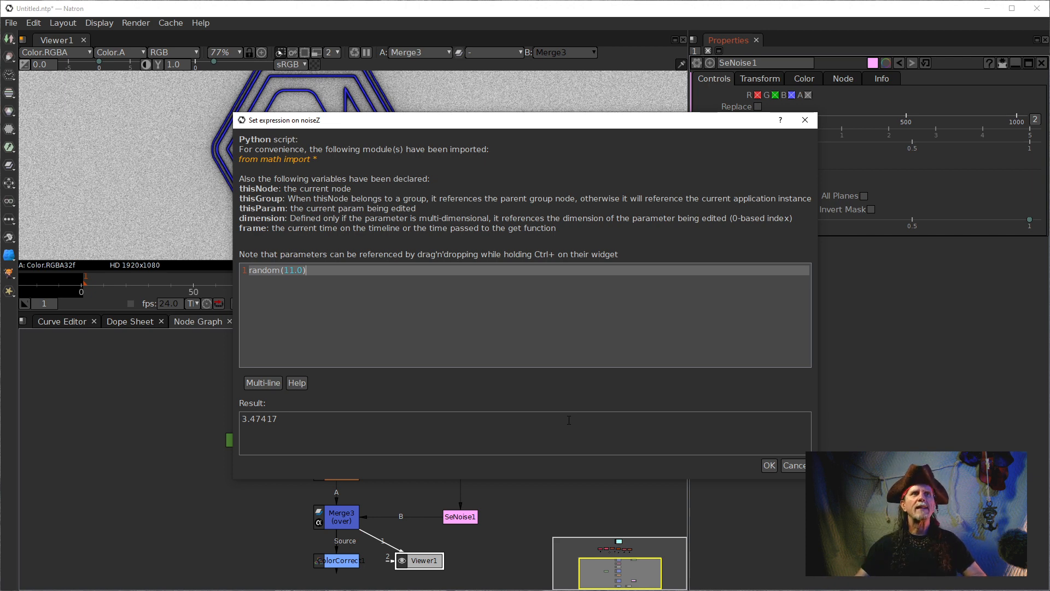
pyautogui.click(770, 466)
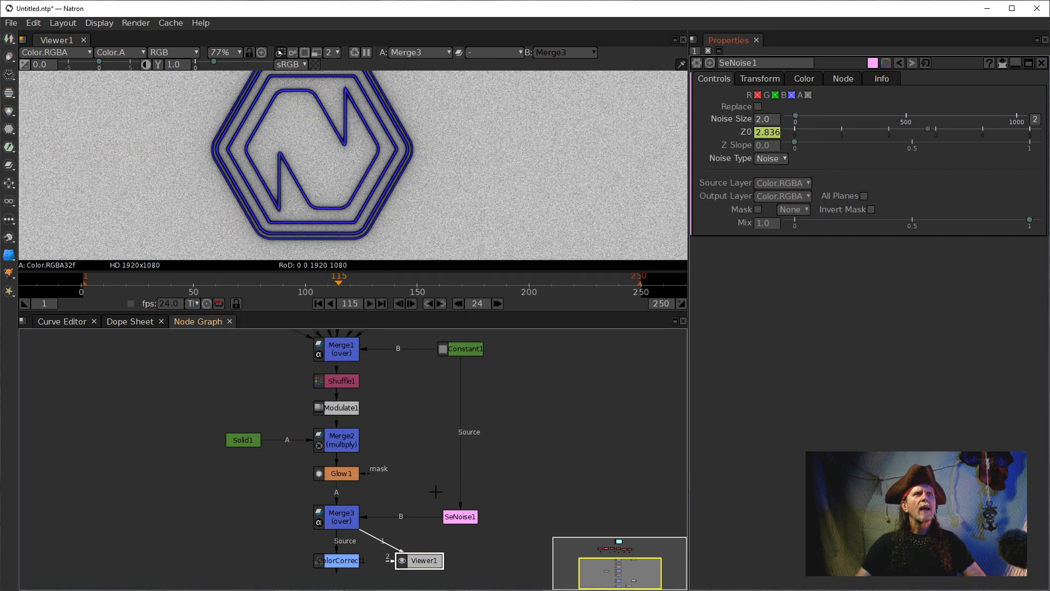
pyautogui.click(410, 305)
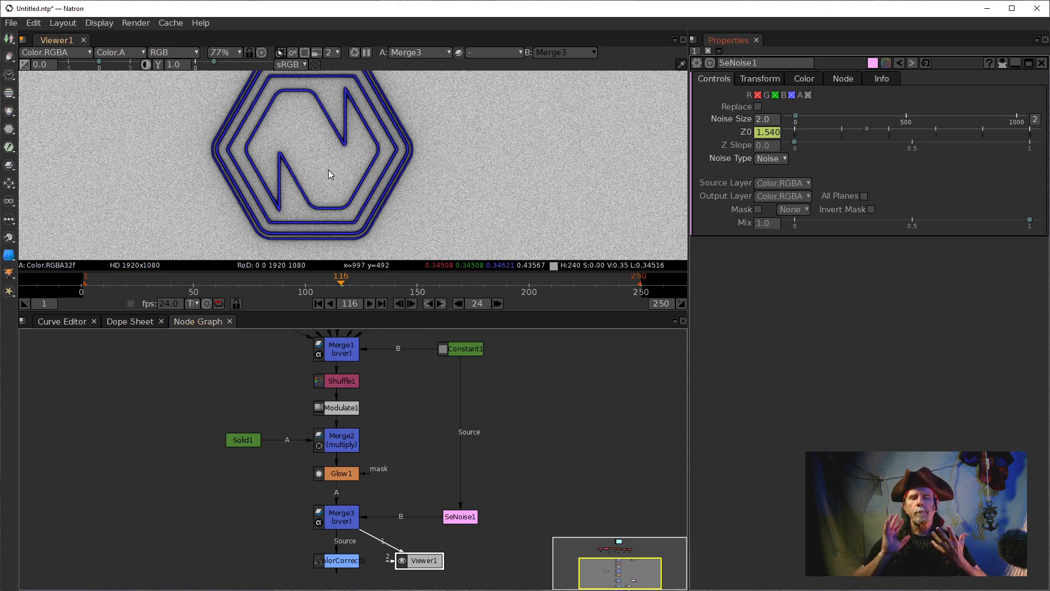
# Change the operation of the Merge3 node to in and inspect the logo lines up close.
pyautogui.click(345, 521)
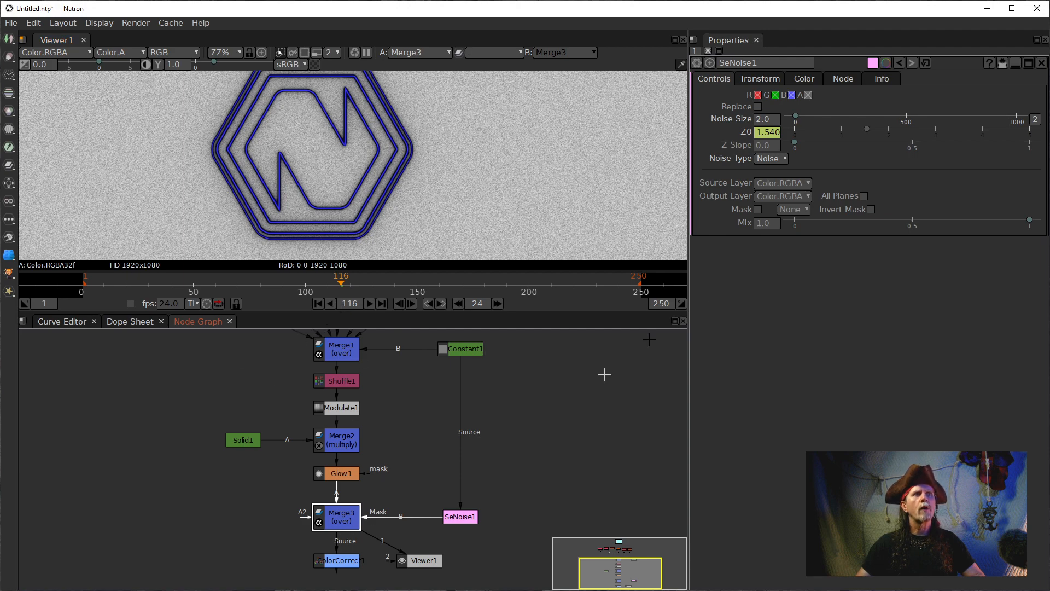
pyautogui.doubleClick(333, 522)
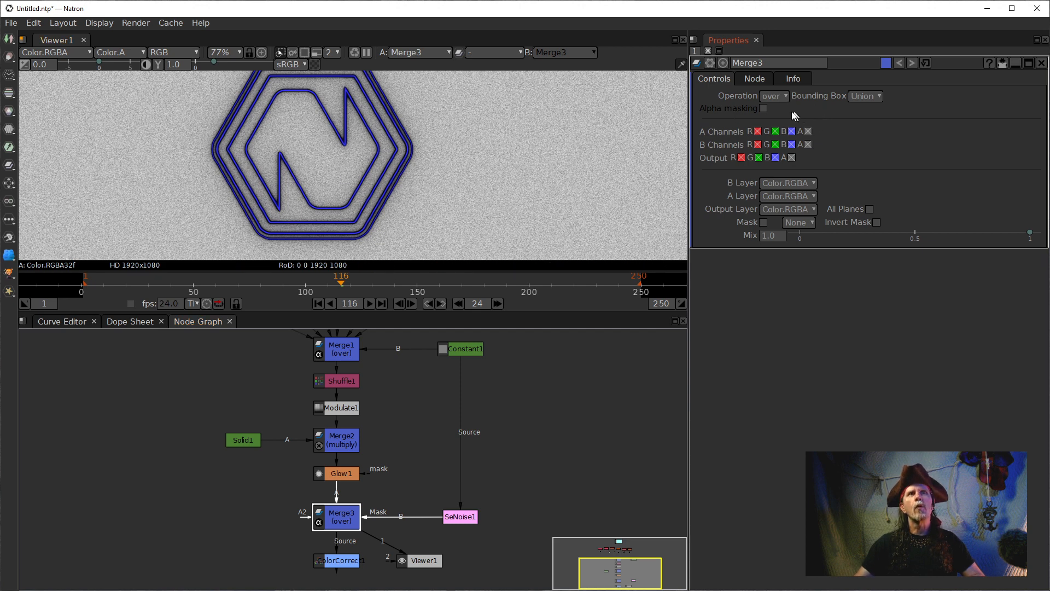
pyautogui.click(782, 96)
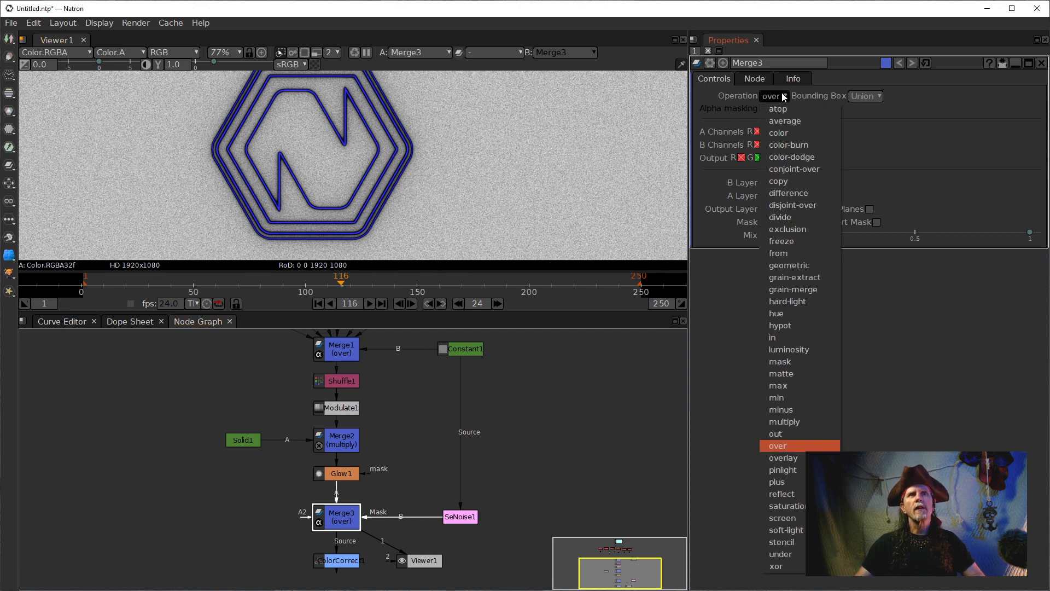
pyautogui.click(782, 338)
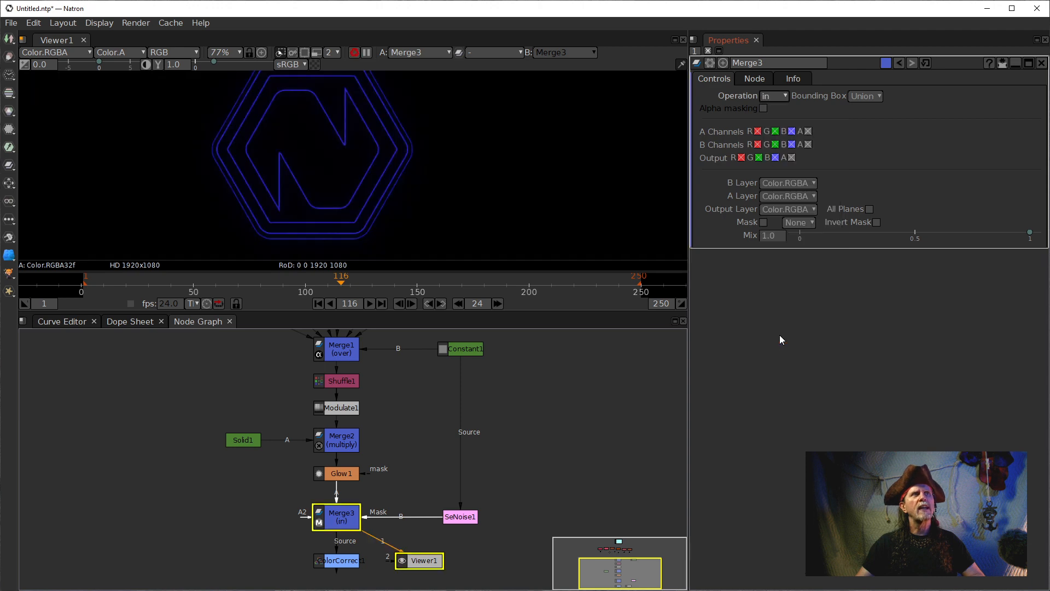
pyautogui.scroll(4, 225, 207)
pyautogui.scroll(2, 226, 204)
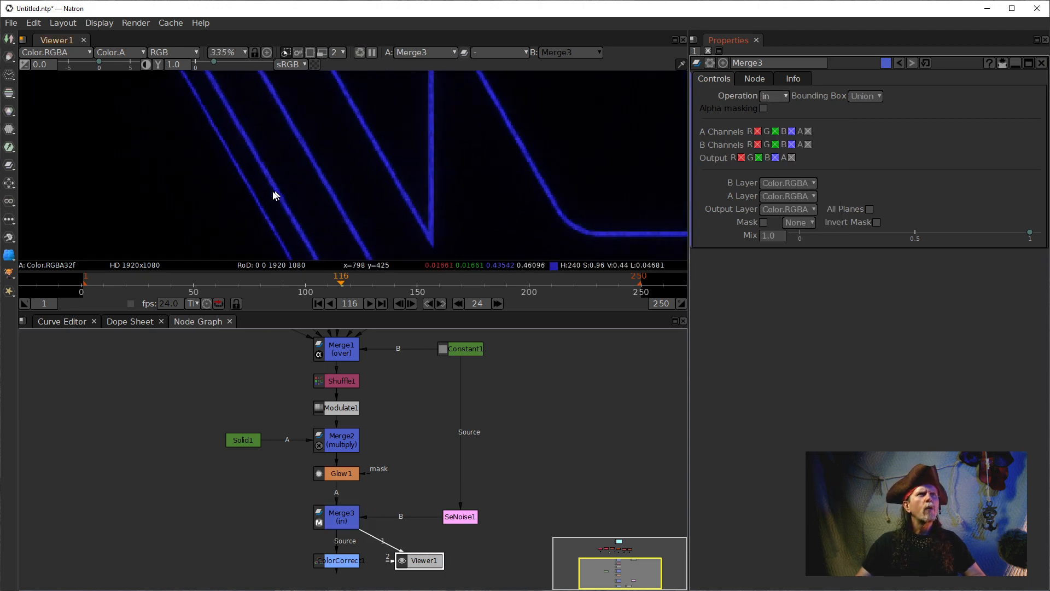
pyautogui.moveTo(445, 166); pyautogui.dragTo(305, 196)
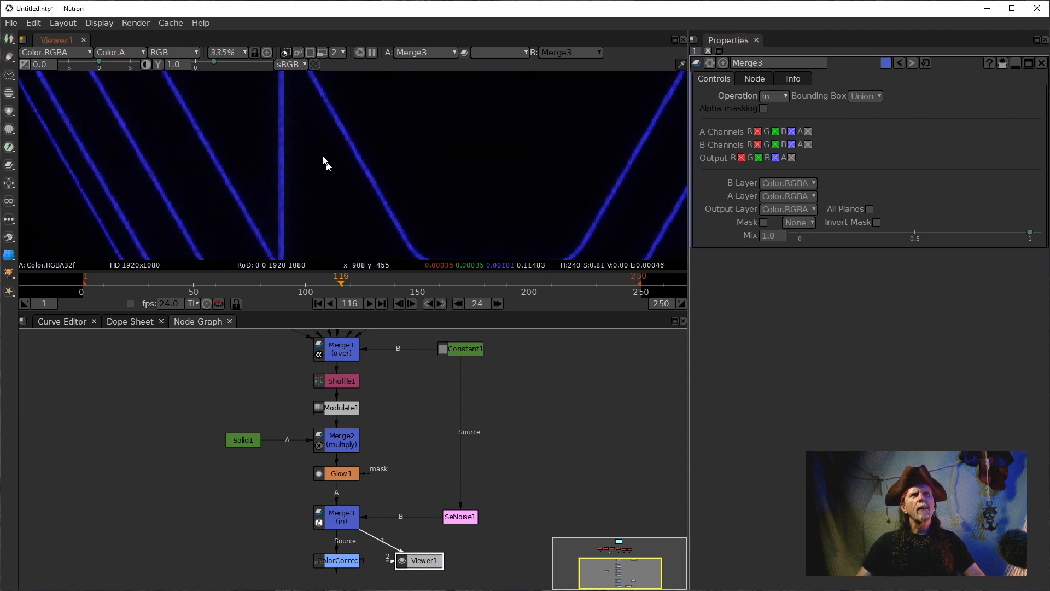
pyautogui.scroll(-2, 205, 174)
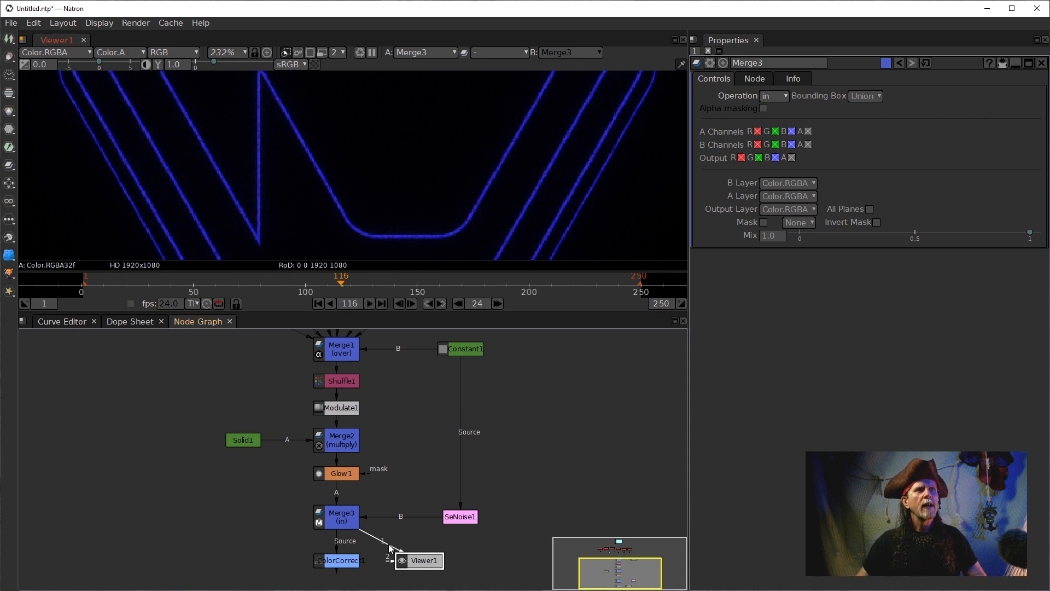
# Connect the viewer to the ColorCorrect1 node and examine the noise in the logo's glow up close.
pyautogui.moveTo(390, 547); pyautogui.dragTo(341, 560)
pyautogui.scroll(-1, 351, 144)
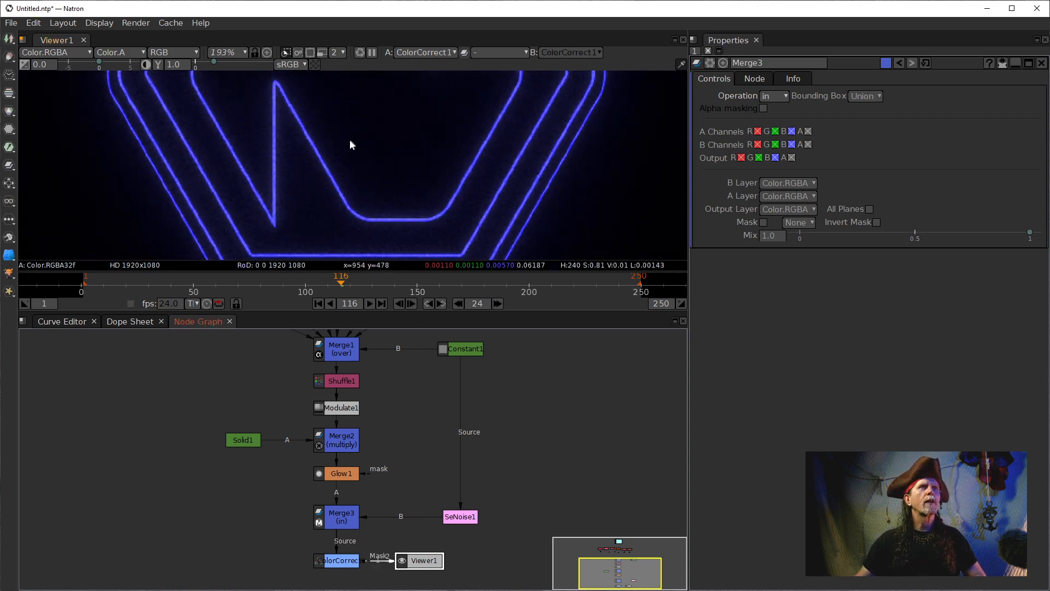
pyautogui.scroll(6, 351, 145)
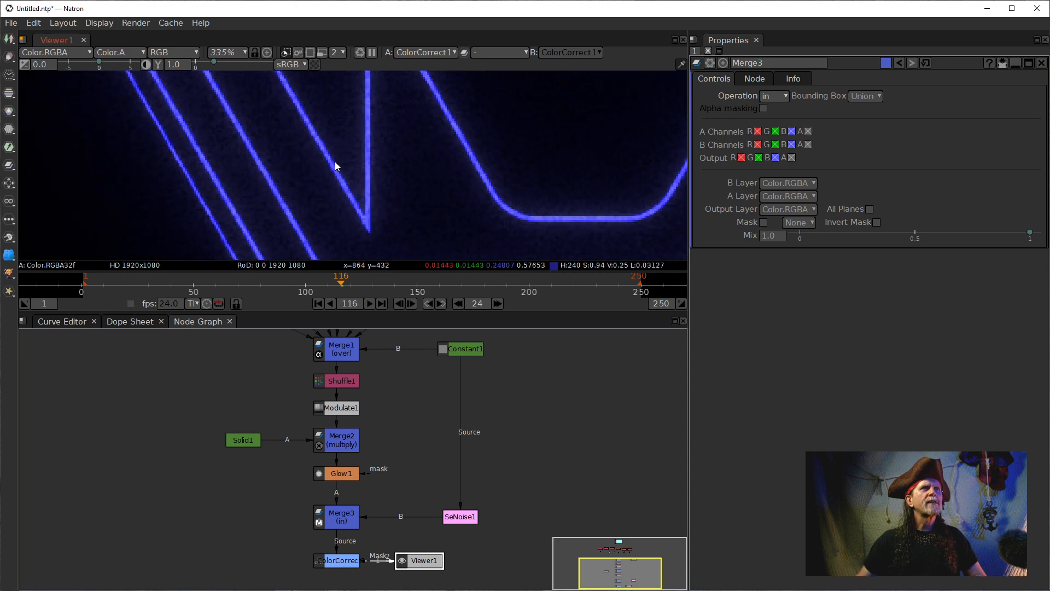
pyautogui.scroll(2, 337, 166)
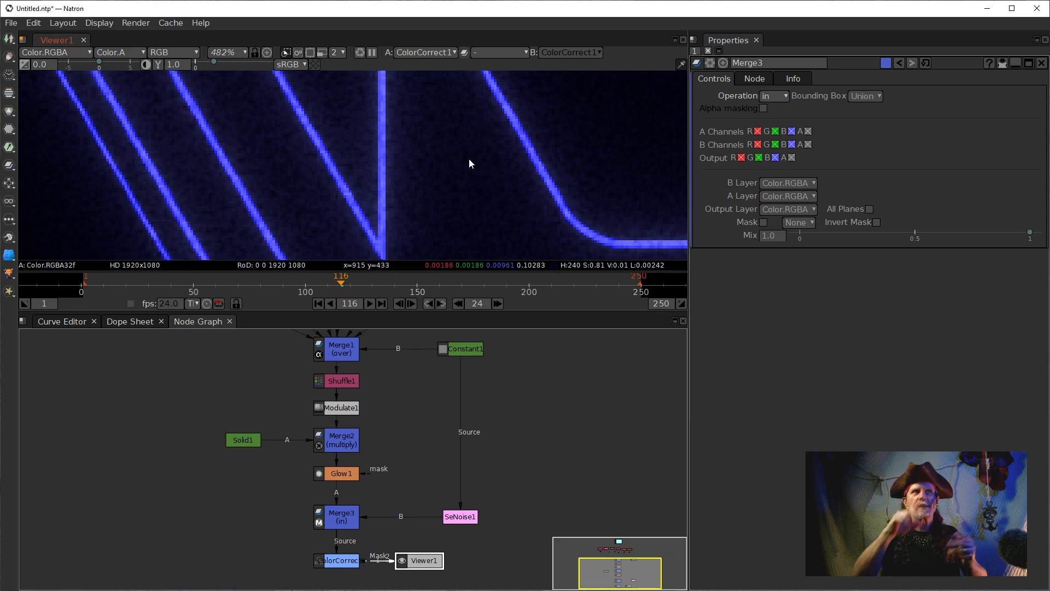
pyautogui.scroll(-4, 438, 167)
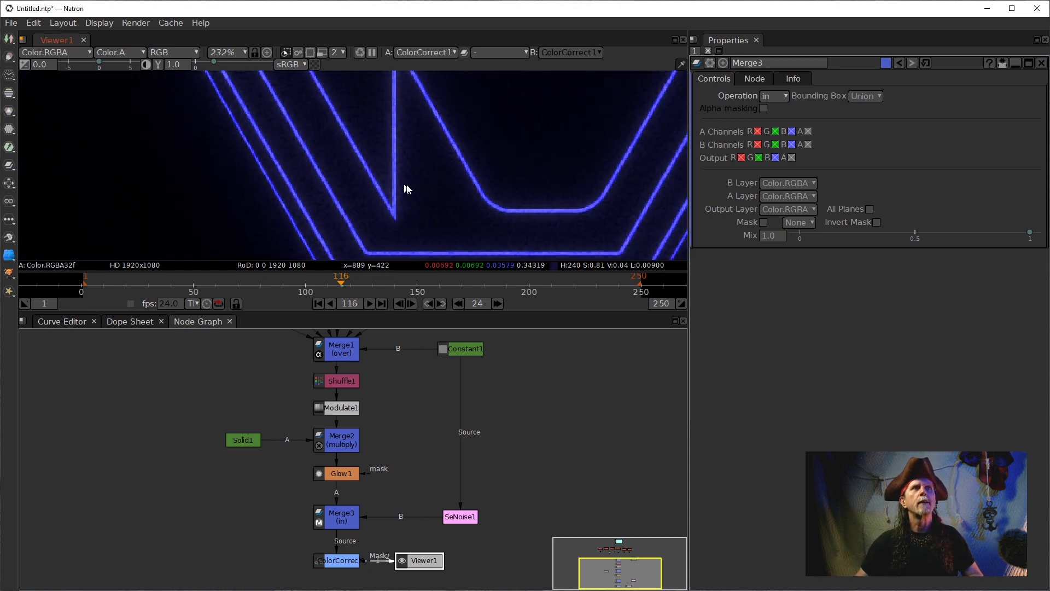
pyautogui.moveTo(424, 165); pyautogui.dragTo(393, 148)
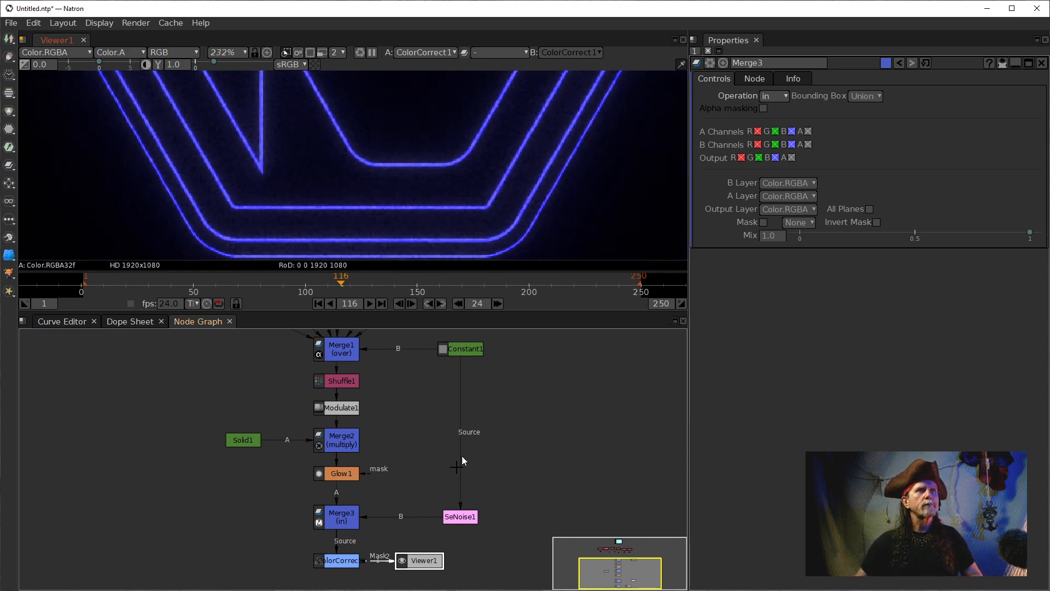
# Move the Viewer1 node lower in the node graph to free space beneath ColorCorrect1.
pyautogui.moveTo(440, 492); pyautogui.dragTo(414, 402)
pyautogui.moveTo(409, 460); pyautogui.dragTo(389, 523)
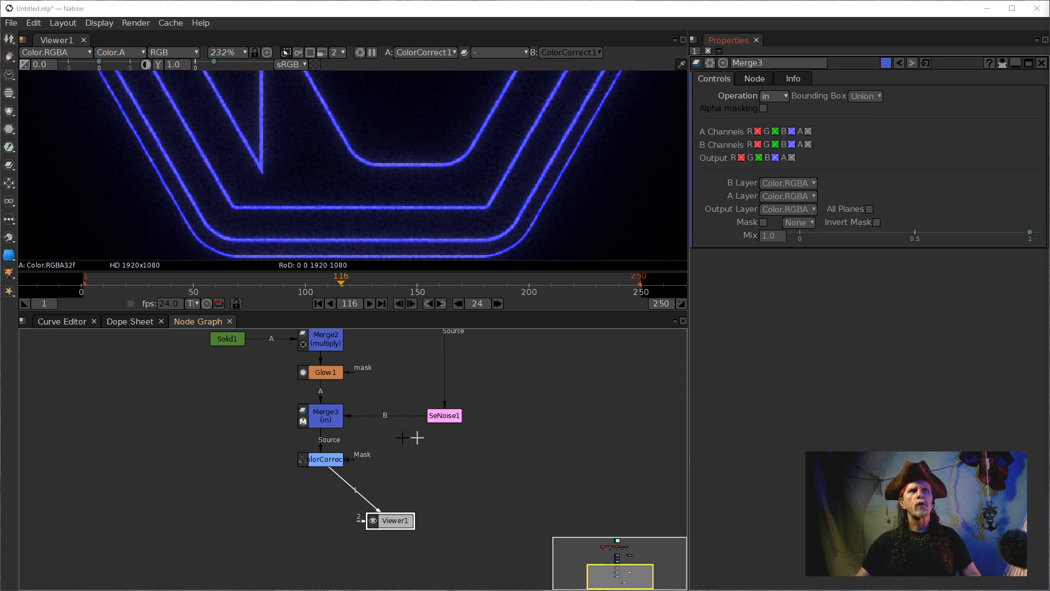
pyautogui.scroll(-4, 323, 181)
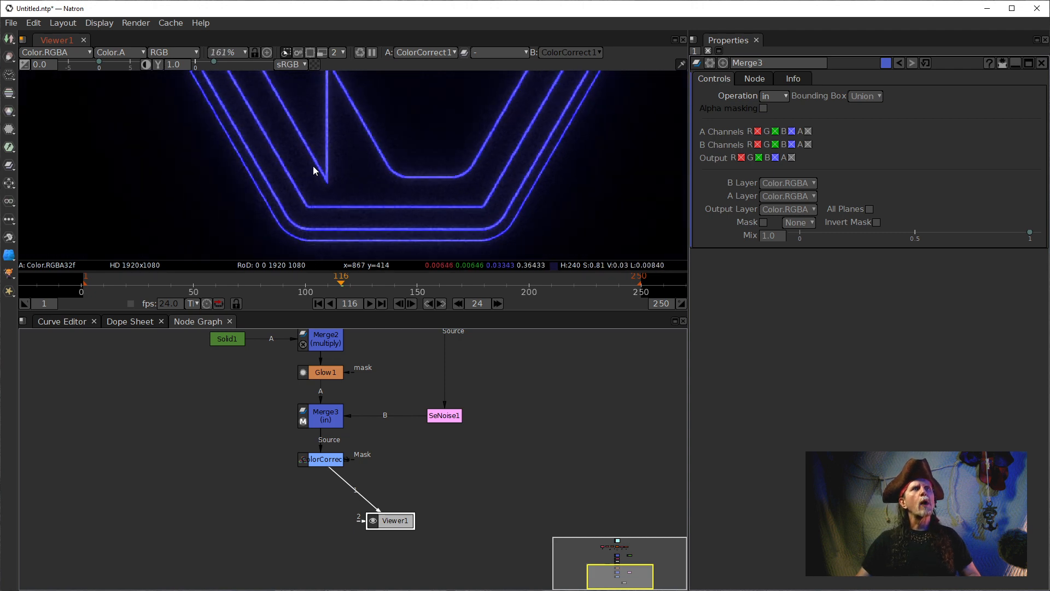
pyautogui.moveTo(344, 156); pyautogui.dragTo(256, 174)
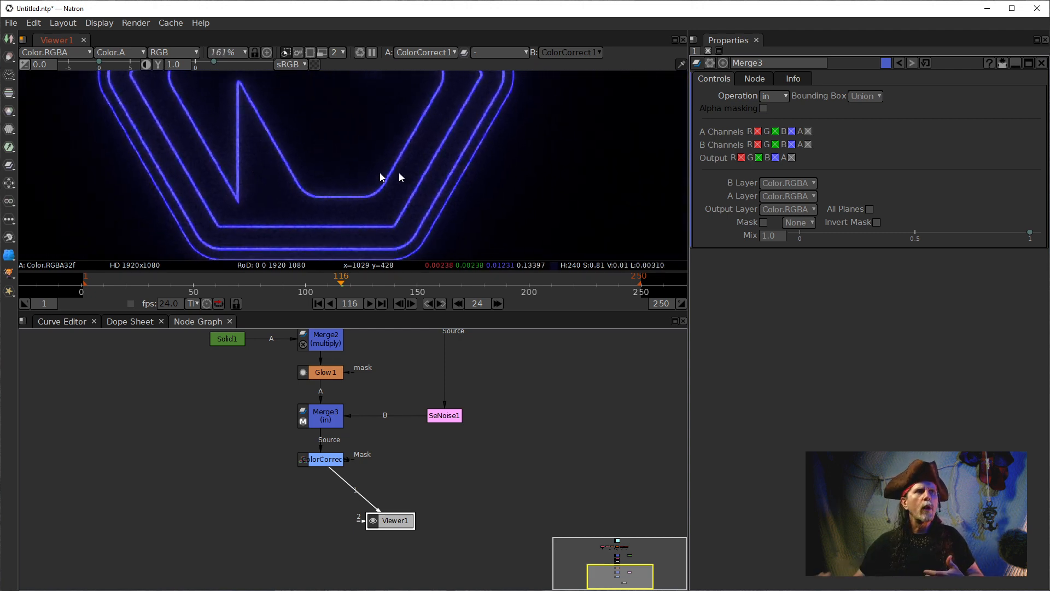
# Insert a Merge node after ColorCorrect1 and connect its A input to SeNoise1.
pyautogui.click(326, 468)
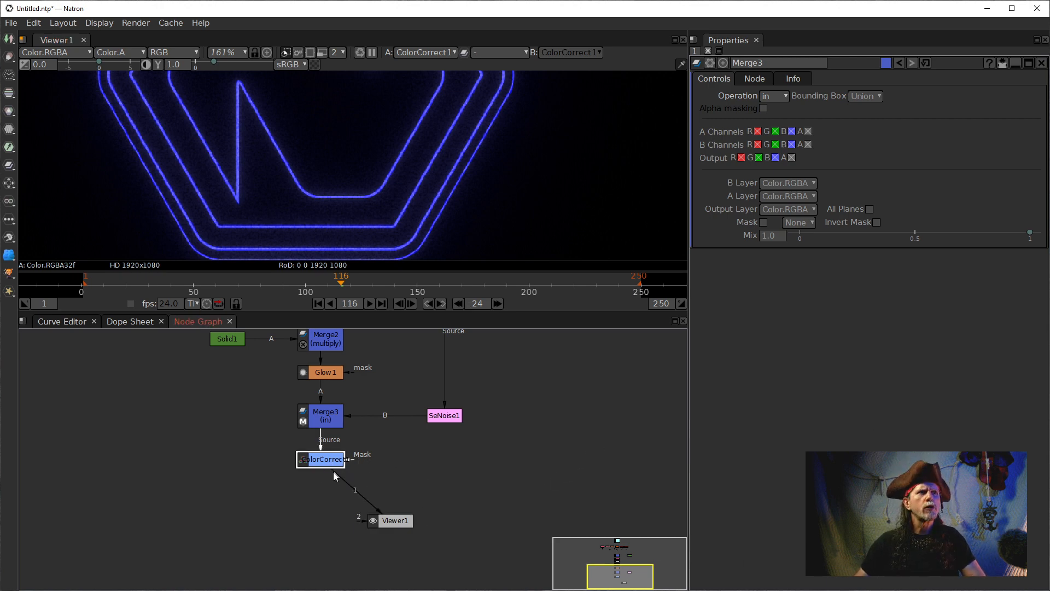
pyautogui.press('m')
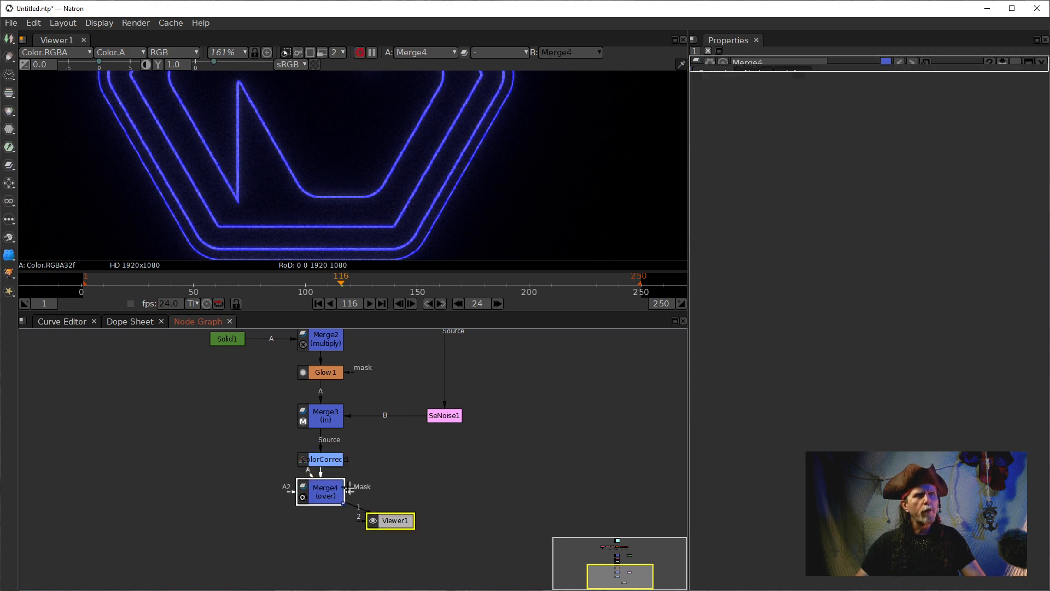
pyautogui.moveTo(398, 470); pyautogui.dragTo(444, 419)
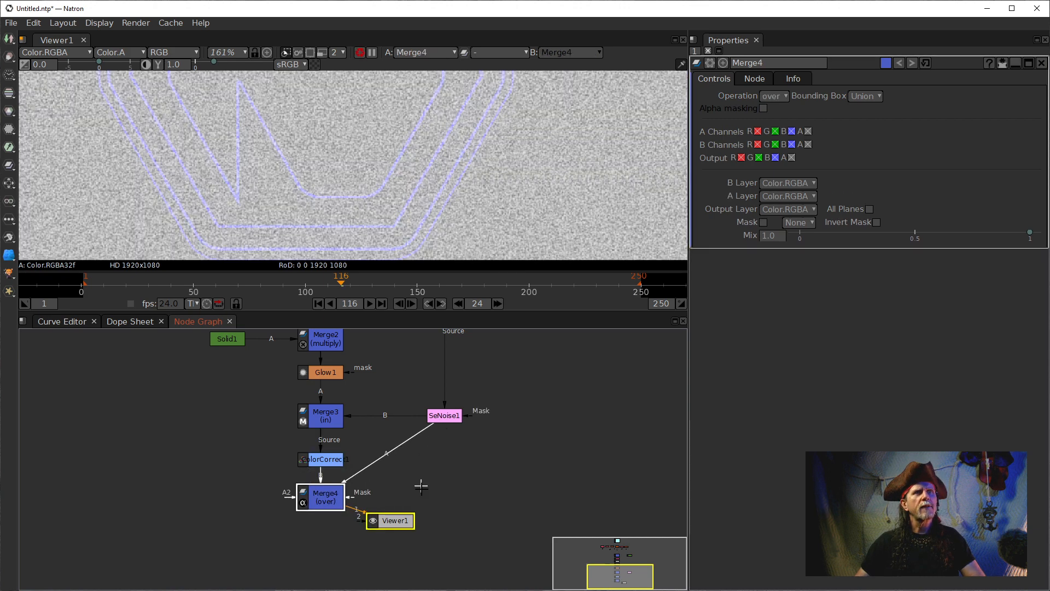
# Add a dot to the connection between SeNoise1 and Merge4 and place it so the line runs at a right angle.
pyautogui.keyDown('ctrl'); pyautogui.click(385, 454); pyautogui.keyUp('ctrl')
pyautogui.moveTo(386, 454); pyautogui.dragTo(412, 520)
pyautogui.click(383, 462)
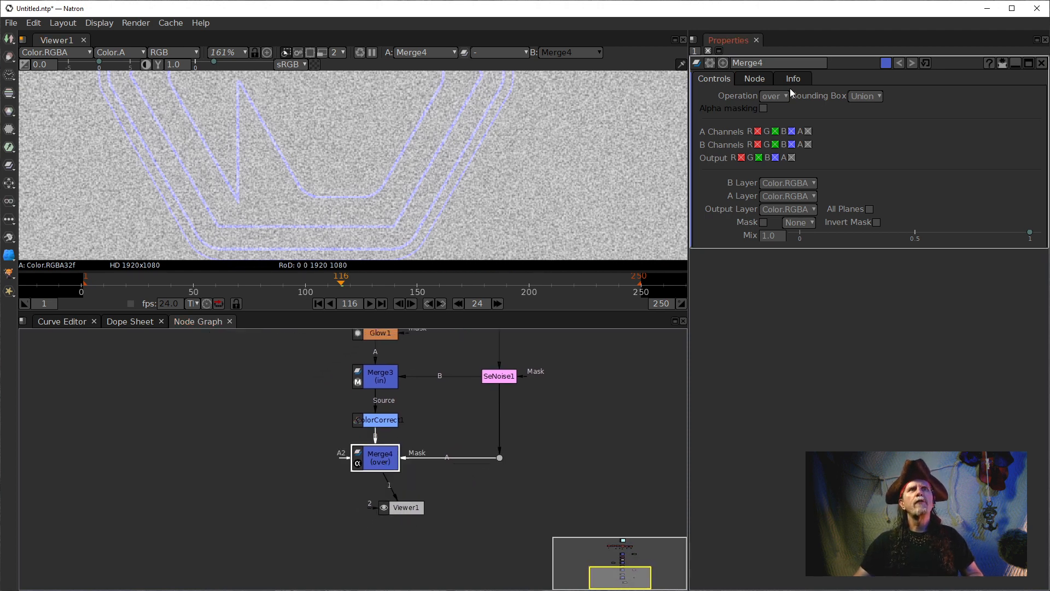
# Change the operation of the Merge4 node to color-dodge.
pyautogui.click(775, 96)
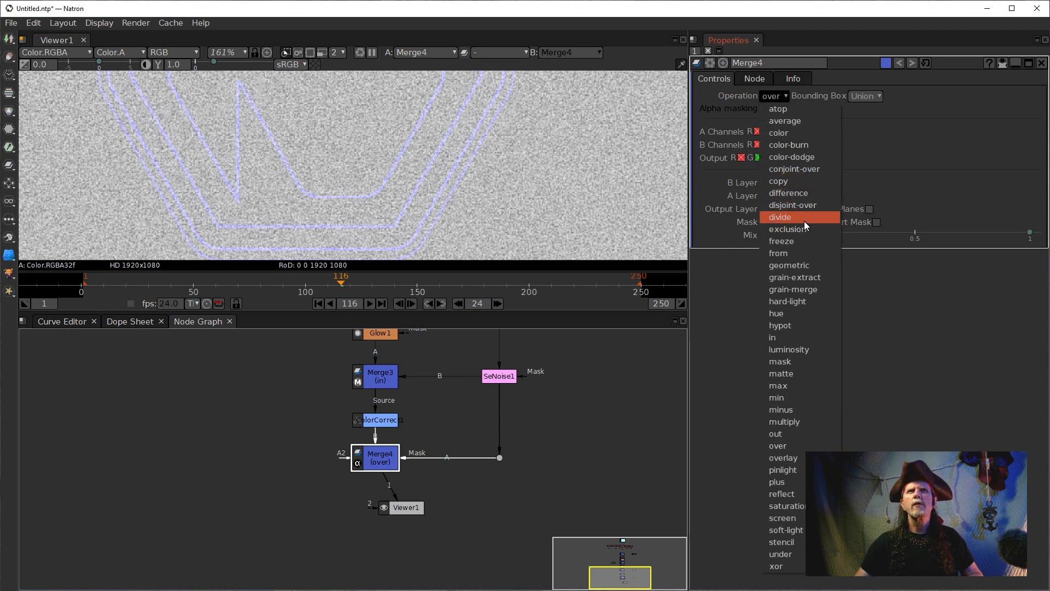
pyautogui.click(726, 304)
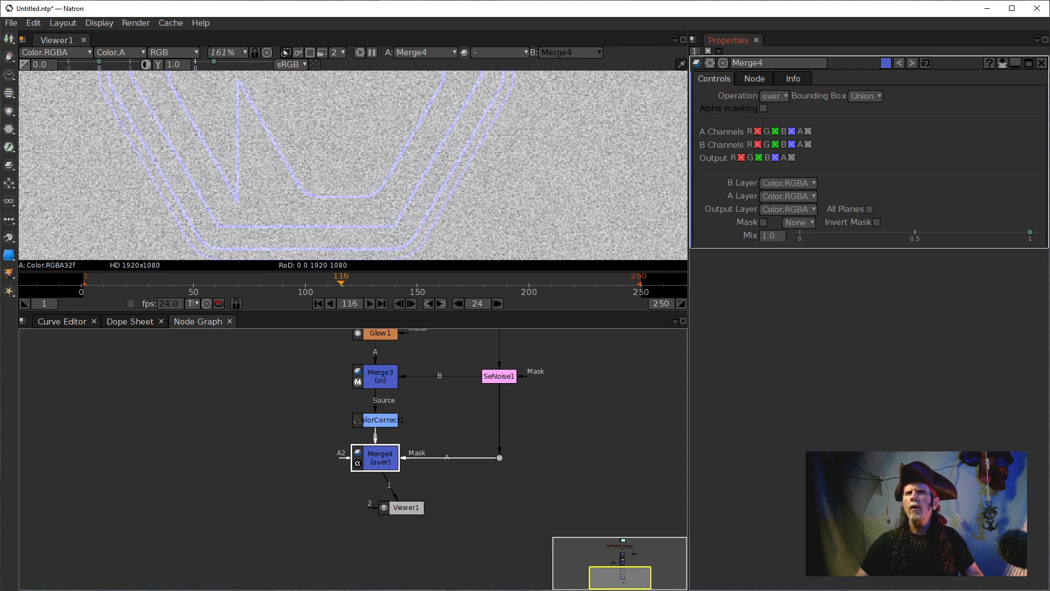
pyautogui.click(774, 96)
pyautogui.click(798, 158)
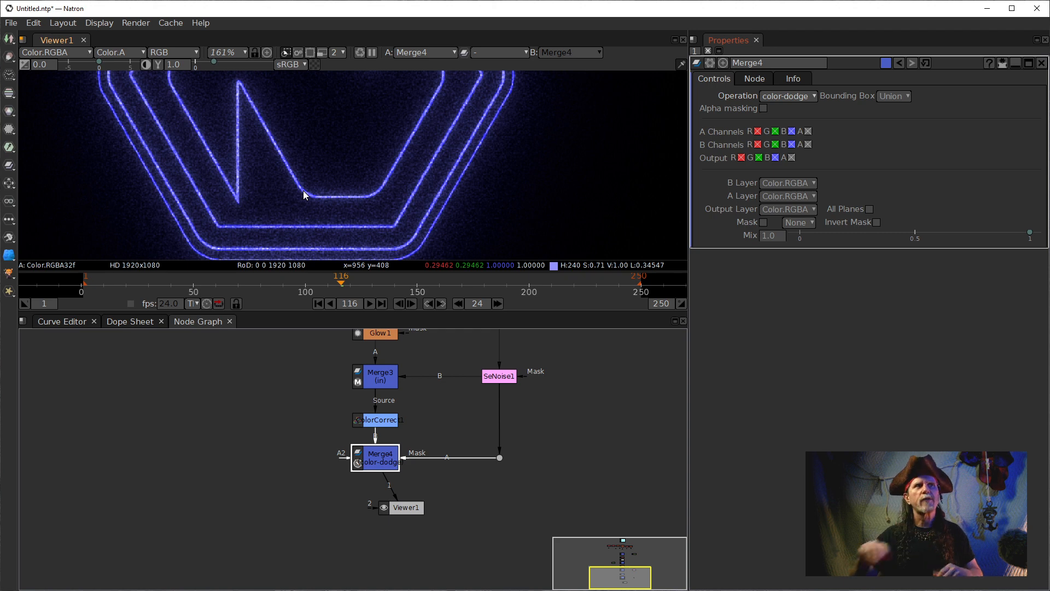
# Set the Mix value of the Merge4 node to .25 to reduce the noise blend.
pyautogui.click(776, 237)
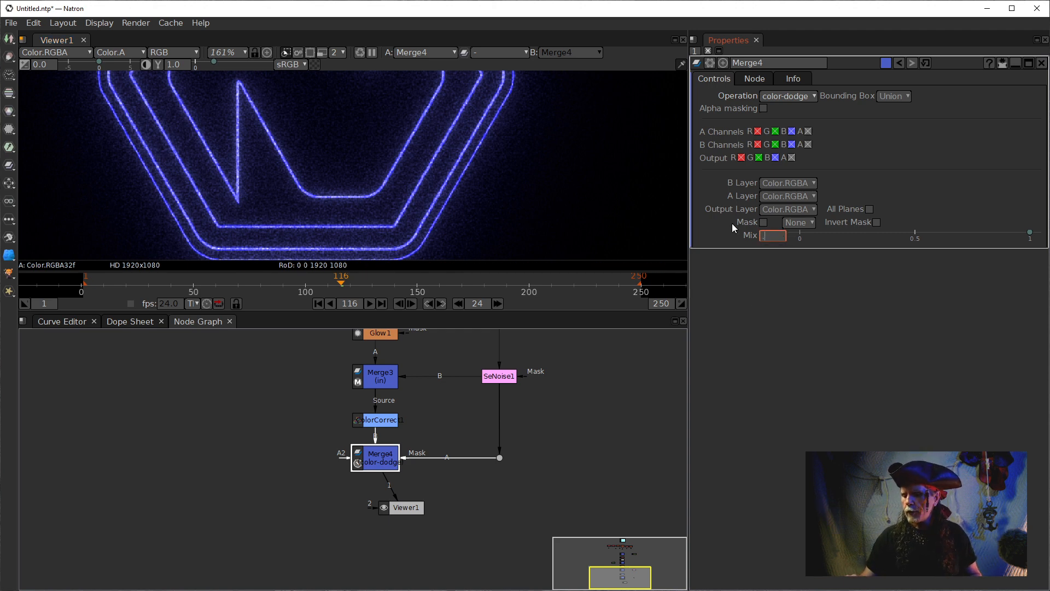
pyautogui.write('.25')
pyautogui.press('Return')
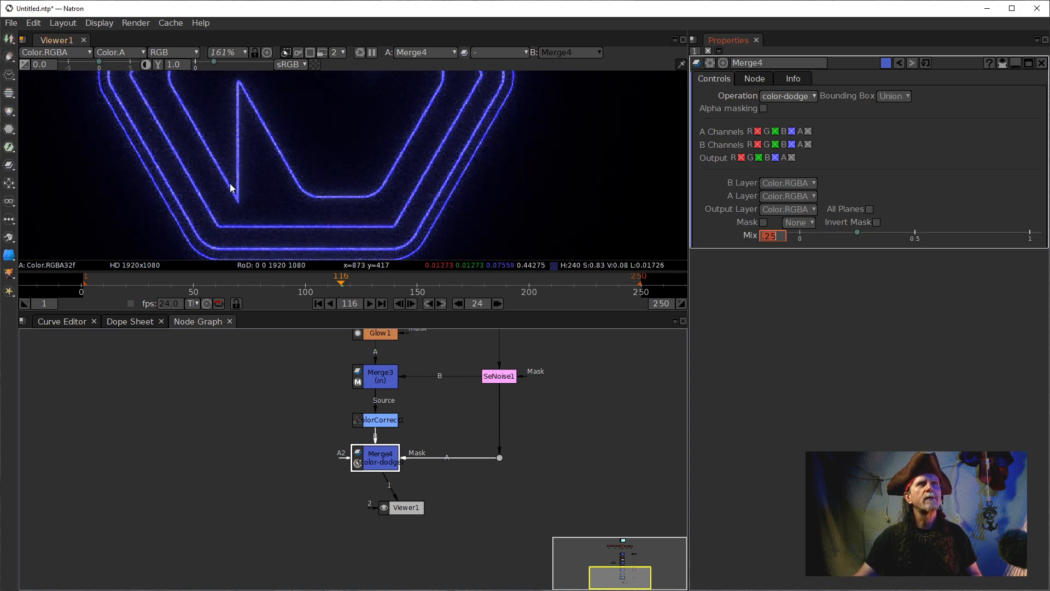
# Compare the outputs of ColorCorrect1 and Merge4 in the viewer, ending on Merge4.
pyautogui.click(384, 424)
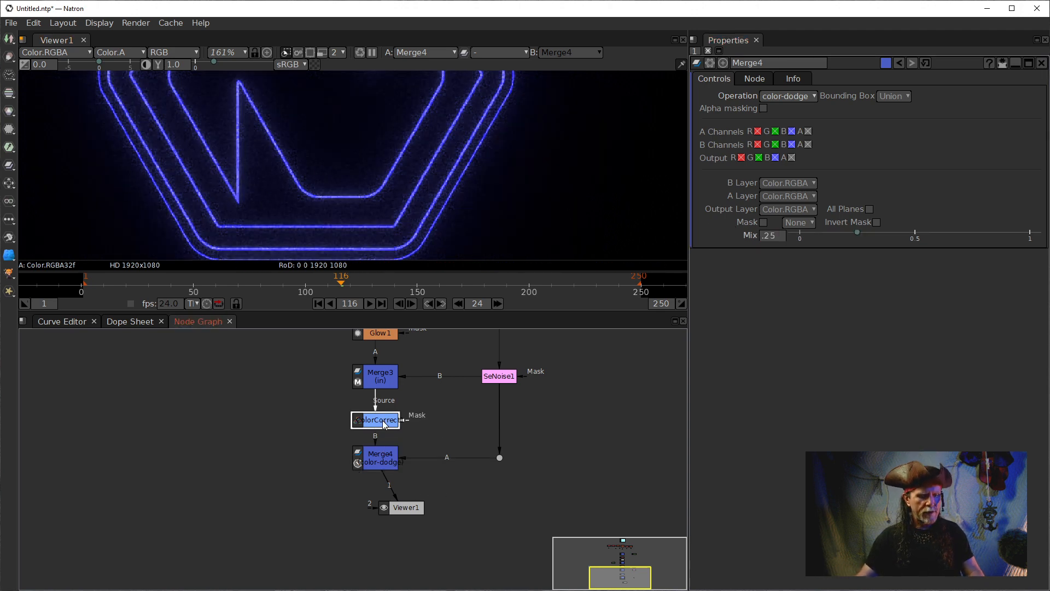
pyautogui.press('1')
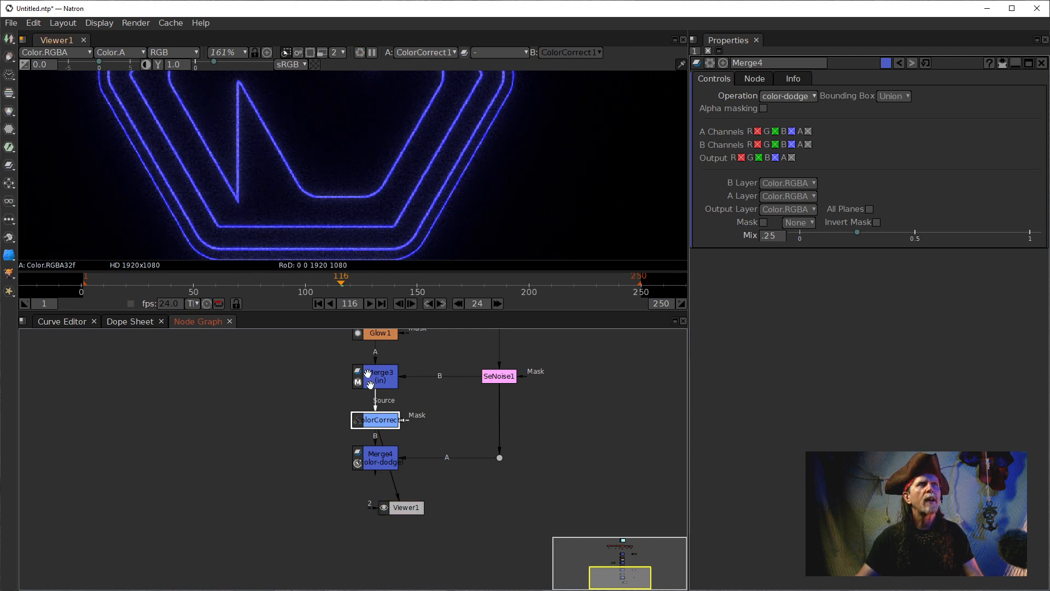
pyautogui.click(376, 463)
pyautogui.press('1')
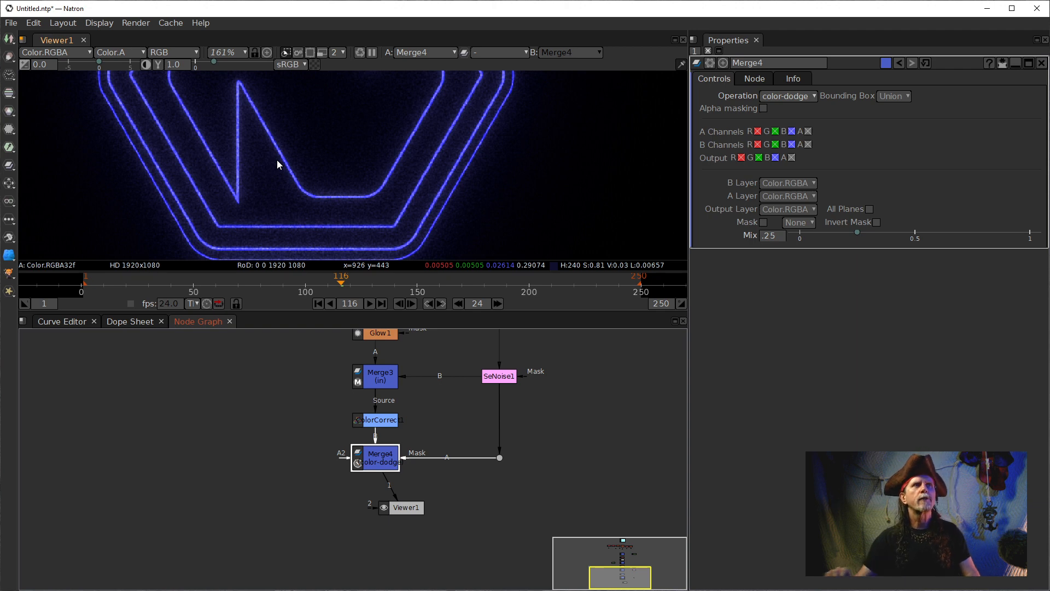
# Shift the Viewer1 node slightly beneath Merge4 and examine the logo's noise both close up and as a whole.
pyautogui.click(372, 508)
pyautogui.moveTo(373, 508); pyautogui.dragTo(358, 512)
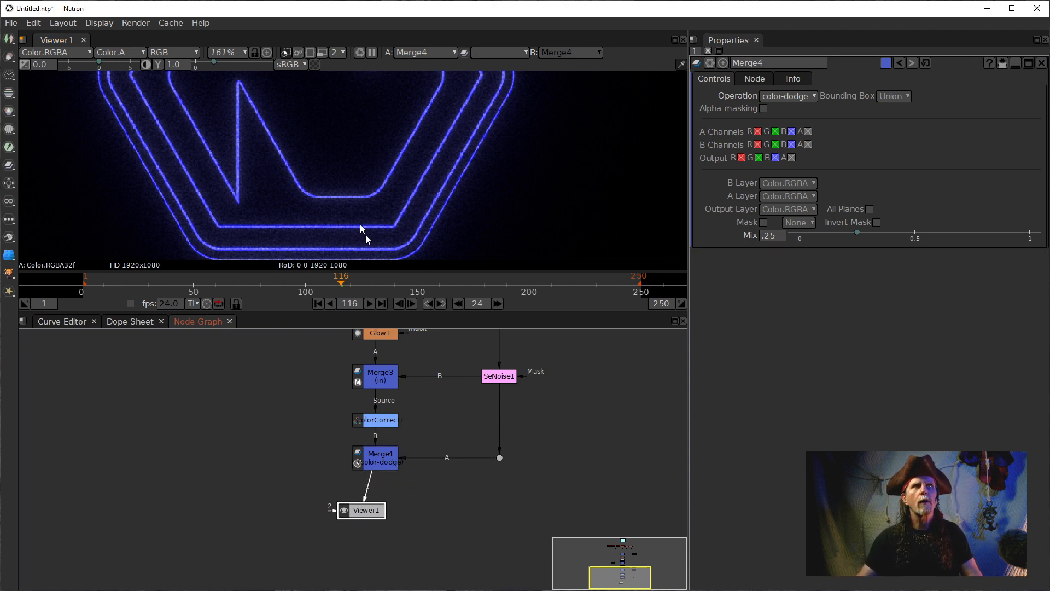
pyautogui.scroll(-5, 296, 140)
pyautogui.moveTo(320, 150); pyautogui.dragTo(364, 190)
pyautogui.scroll(1, 364, 191)
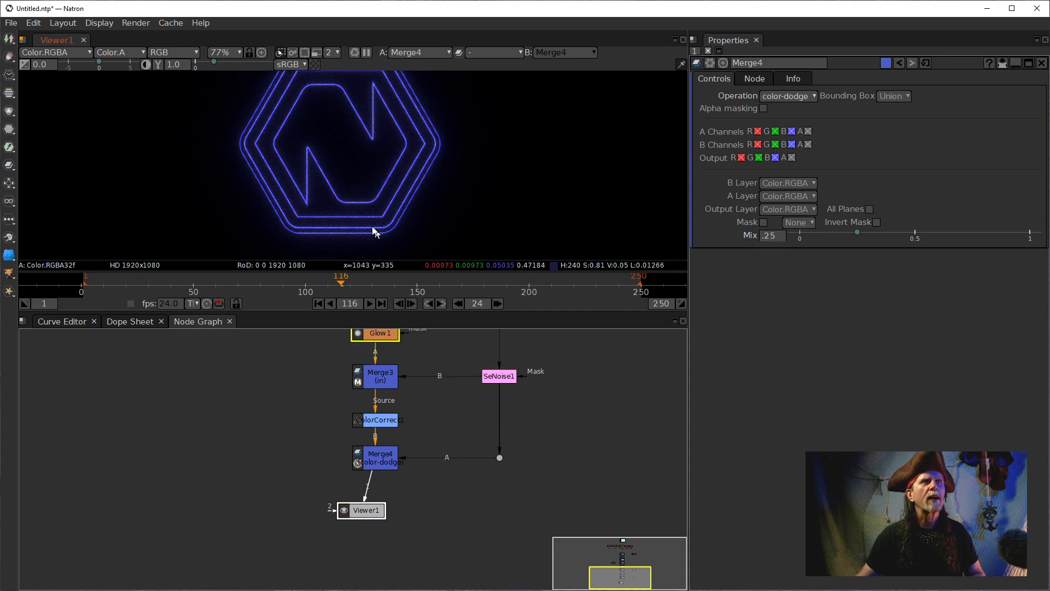
pyautogui.scroll(3, 346, 214)
pyautogui.moveTo(346, 213); pyautogui.dragTo(356, 188)
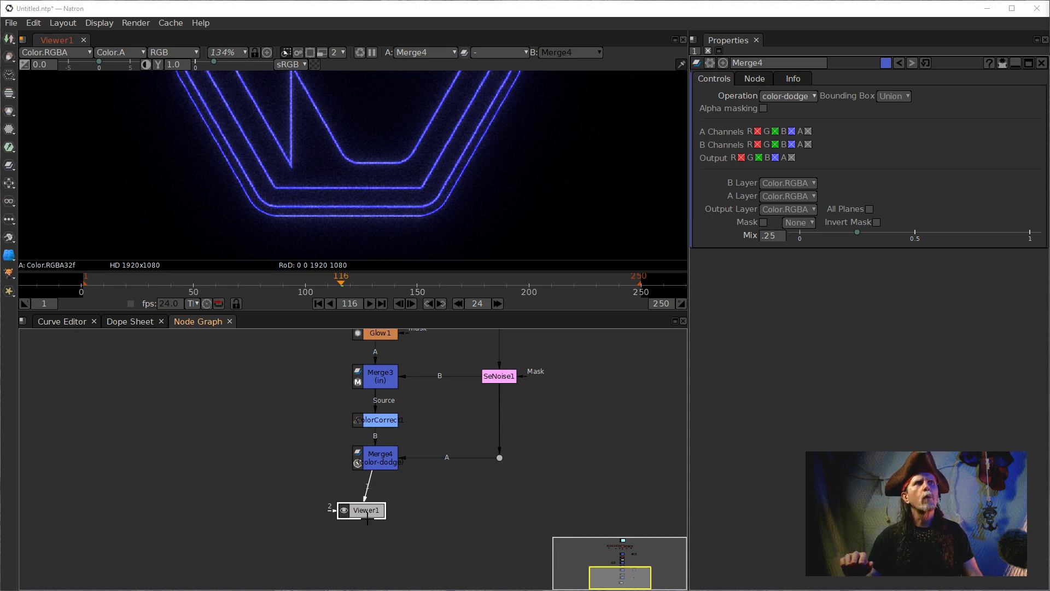
pyautogui.moveTo(386, 136); pyautogui.dragTo(366, 194)
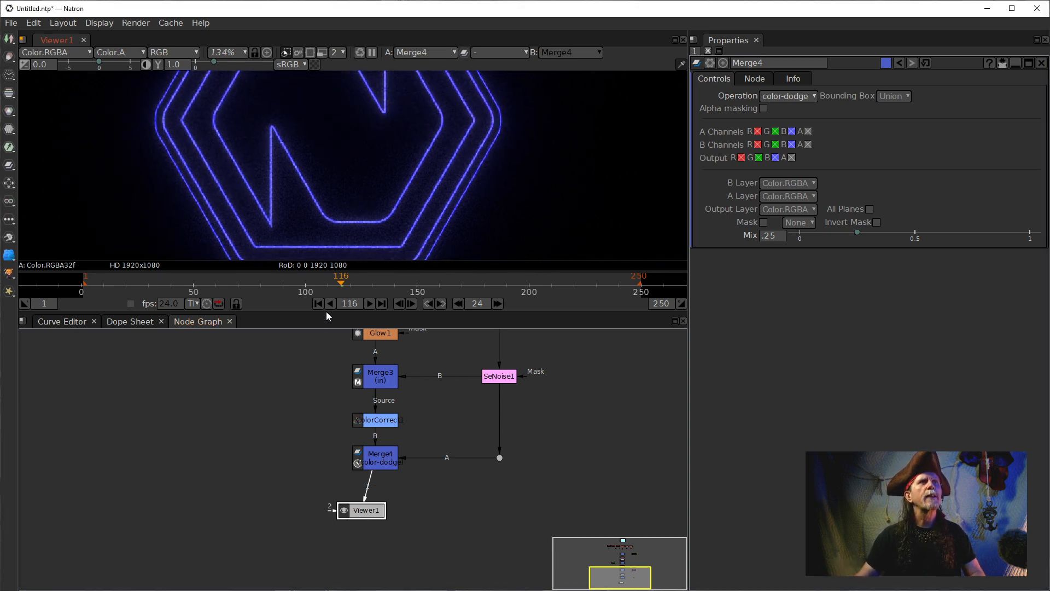
pyautogui.scroll(-8, 376, 164)
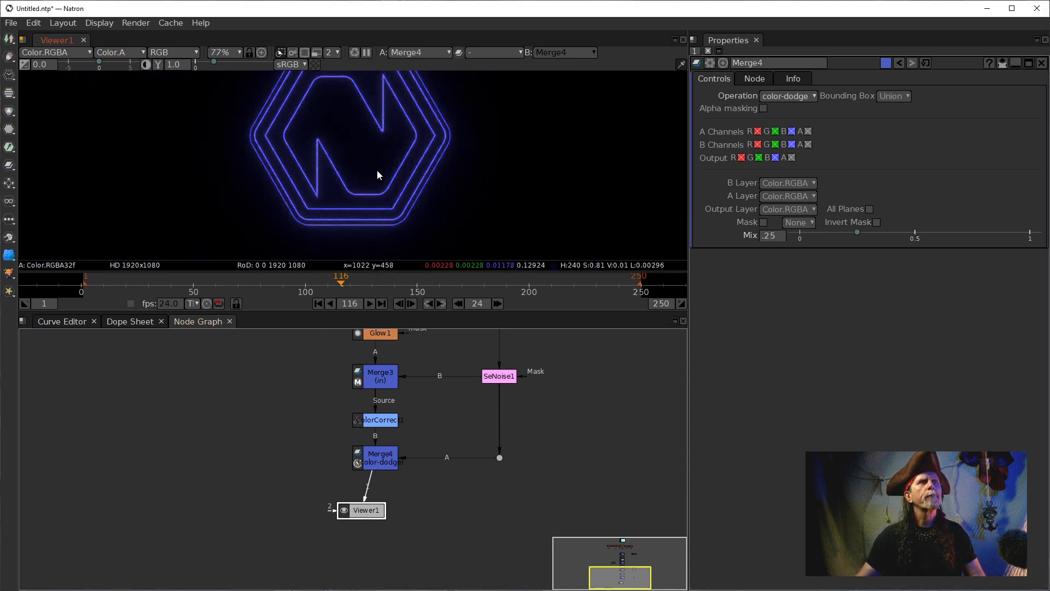
pyautogui.moveTo(331, 162); pyautogui.dragTo(328, 175)
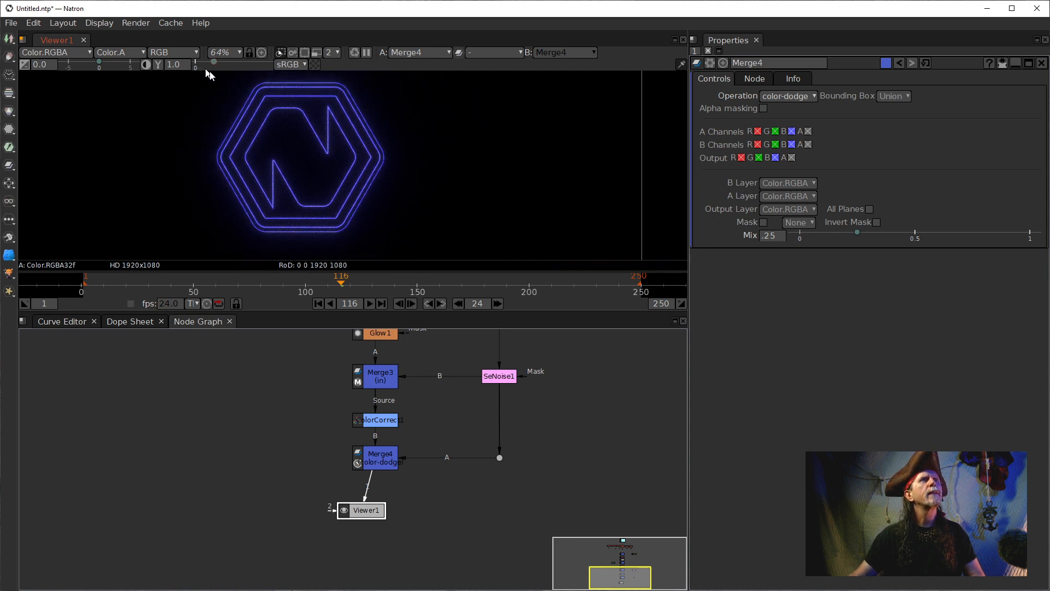
# Enable the viewer's region of interest and pull its sides and lower edge in around the logo.
pyautogui.click(304, 53)
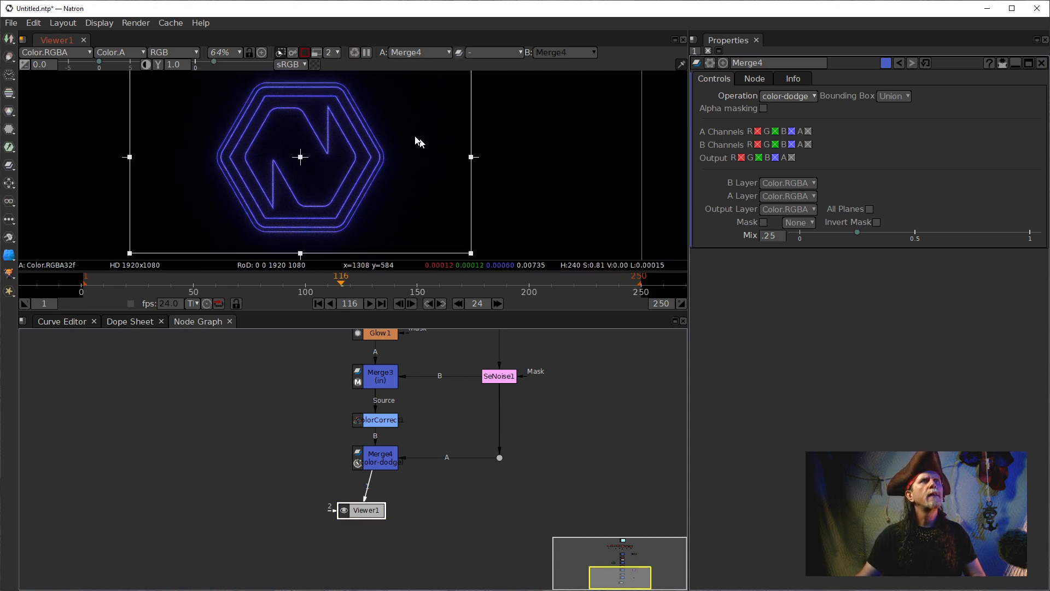
pyautogui.moveTo(417, 140)
pyautogui.mouseDown()
pyautogui.moveTo(403, 198)
pyautogui.moveTo(407, 137)
pyautogui.mouseUp()
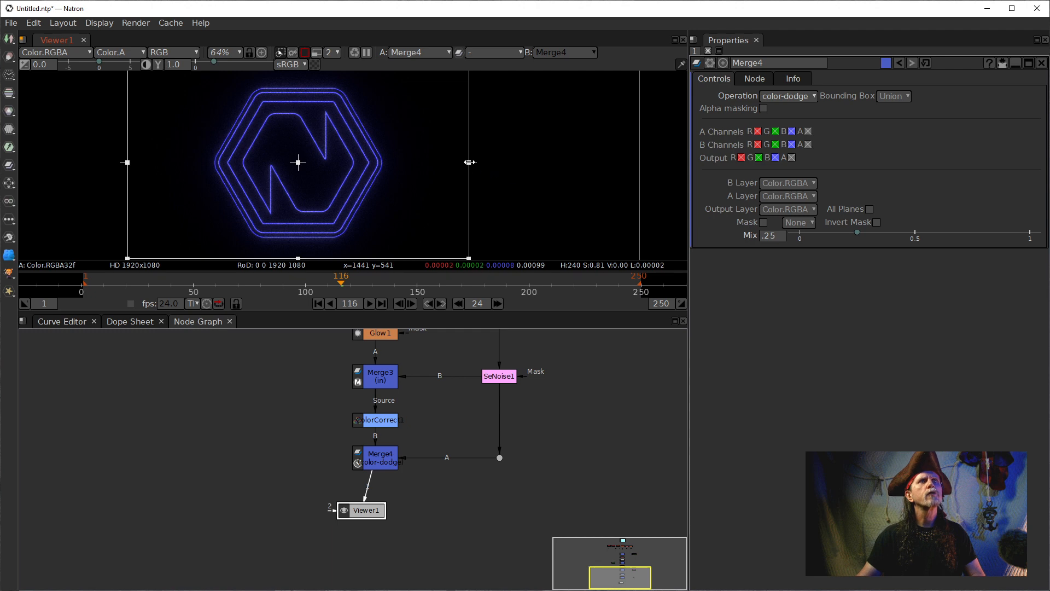
pyautogui.moveTo(469, 162); pyautogui.dragTo(414, 163)
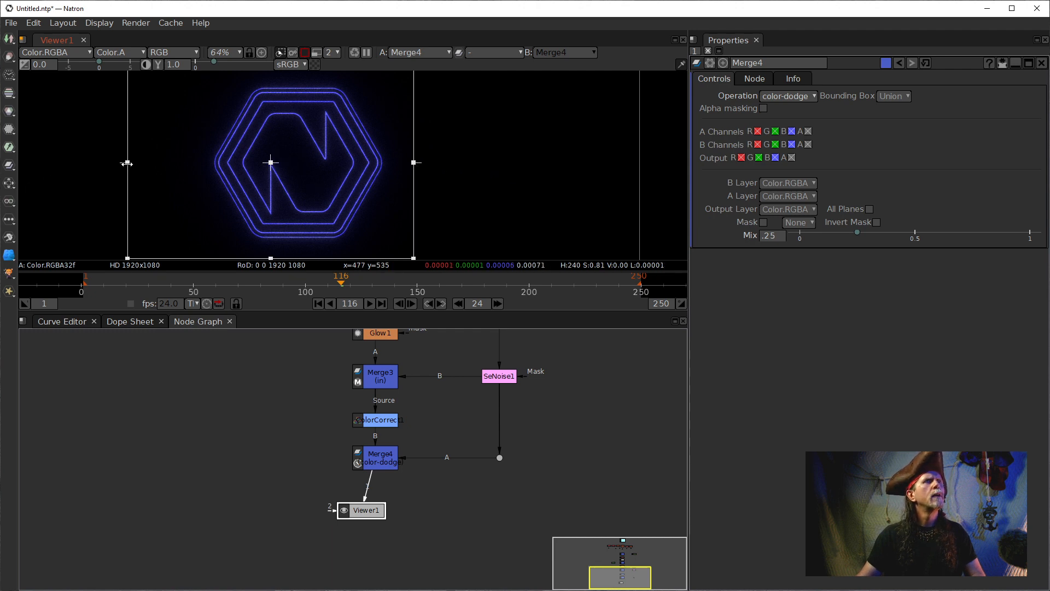
pyautogui.moveTo(127, 162); pyautogui.dragTo(165, 162)
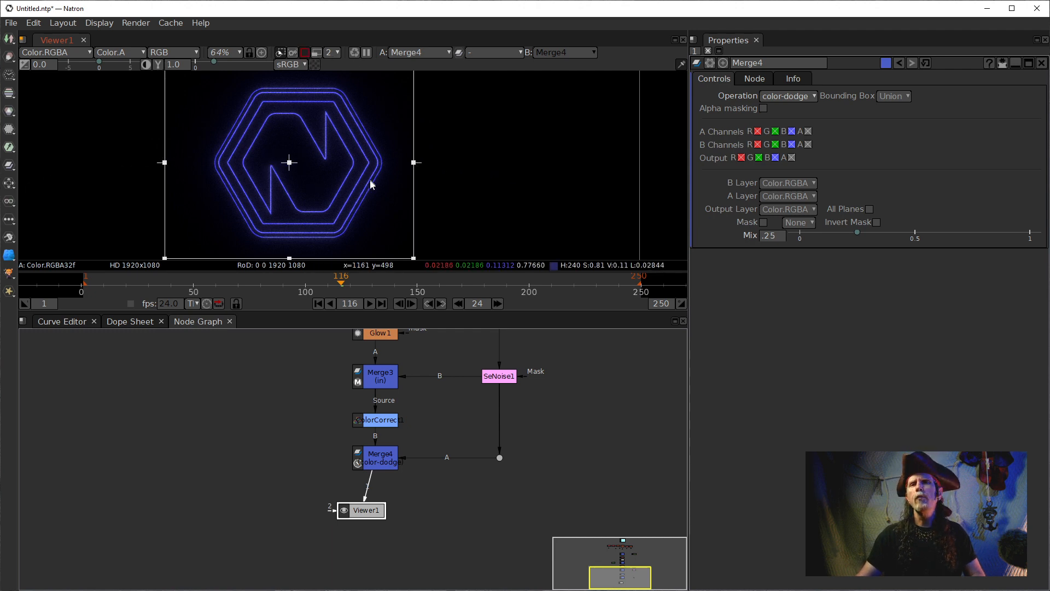
pyautogui.moveTo(272, 169); pyautogui.dragTo(299, 175)
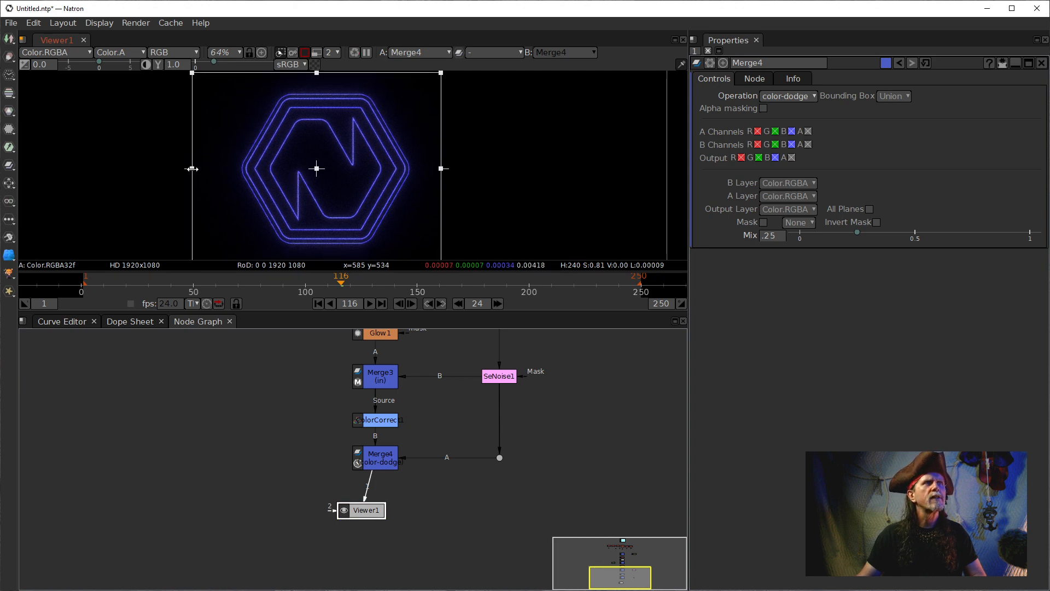
pyautogui.moveTo(192, 168); pyautogui.dragTo(226, 169)
pyautogui.moveTo(478, 215); pyautogui.dragTo(476, 181)
pyautogui.moveTo(333, 230); pyautogui.dragTo(334, 219)
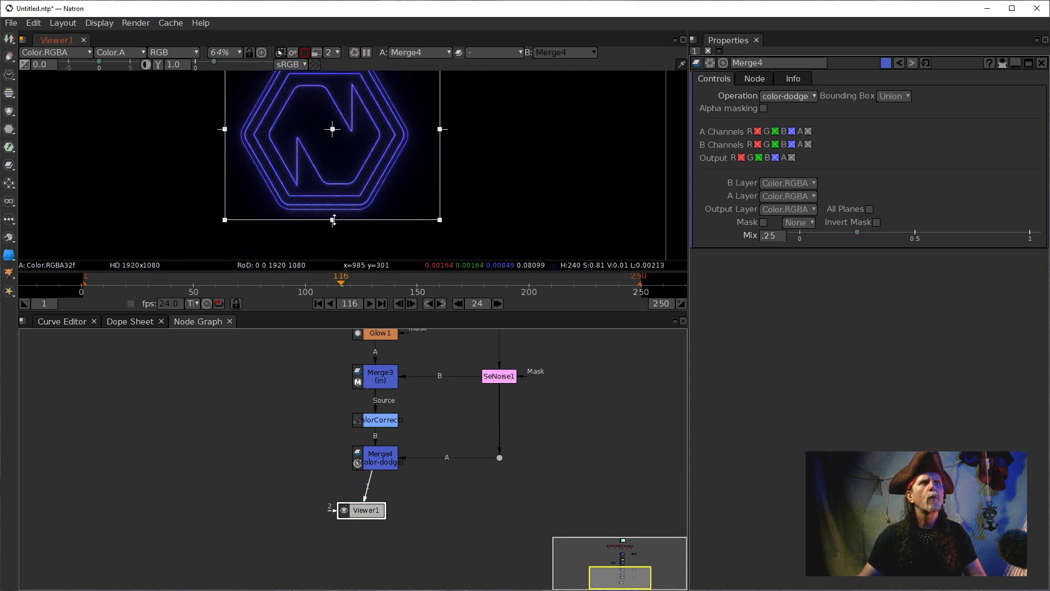
# Reduce the viewer's region of interest to the upper-left part of the logo.
pyautogui.moveTo(440, 129); pyautogui.dragTo(451, 169)
pyautogui.moveTo(342, 98); pyautogui.dragTo(342, 106)
pyautogui.moveTo(420, 188); pyautogui.dragTo(406, 130)
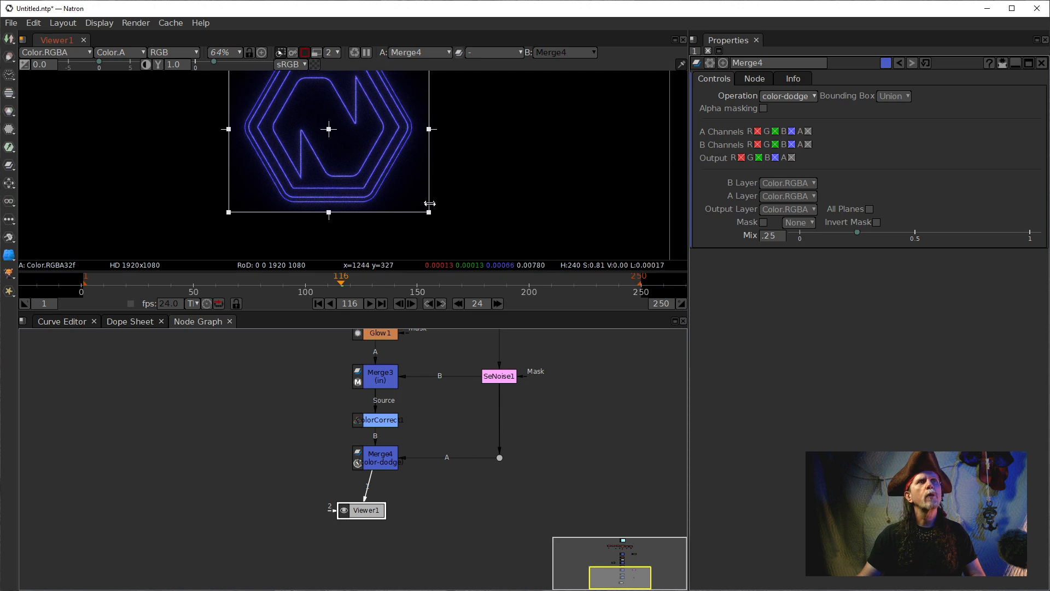
pyautogui.moveTo(428, 214); pyautogui.dragTo(376, 241)
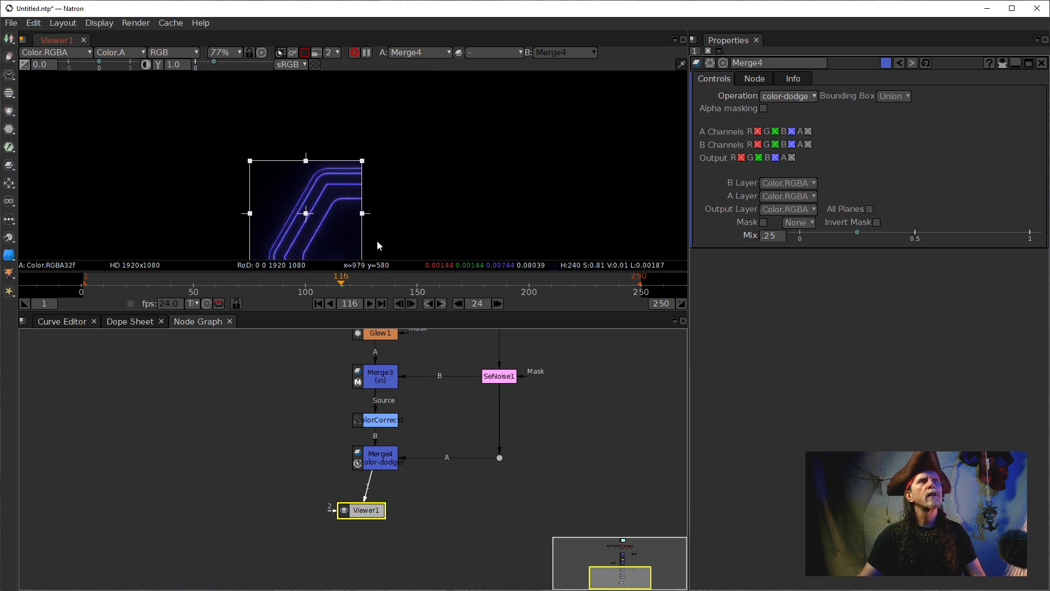
# Set the viewer zoom to 100% and play the animation within the region of interest, stopping at frame 122.
pyautogui.scroll(8, 333, 152)
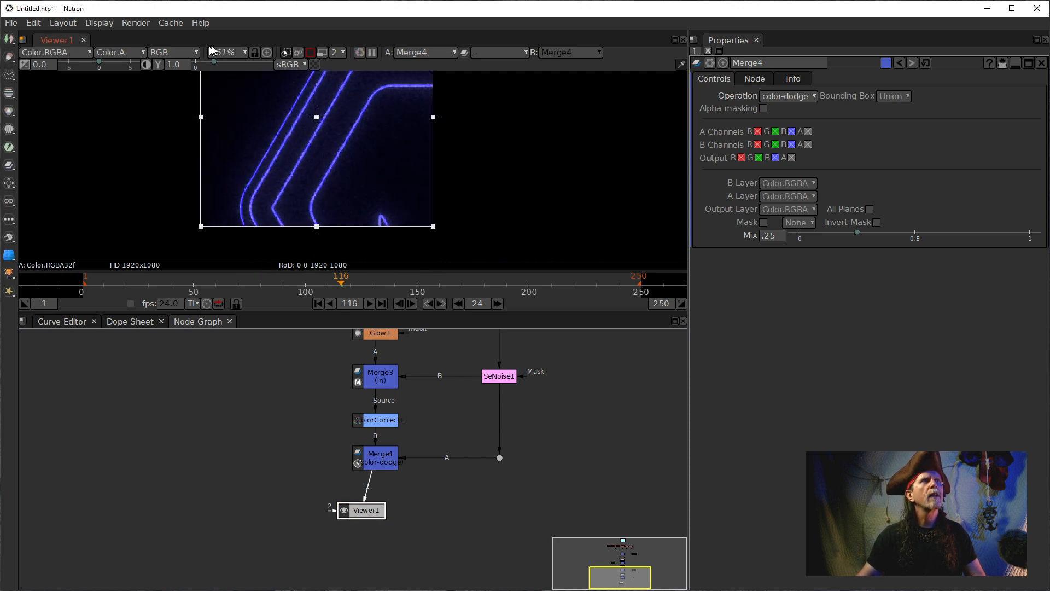
pyautogui.click(241, 53)
pyautogui.click(239, 163)
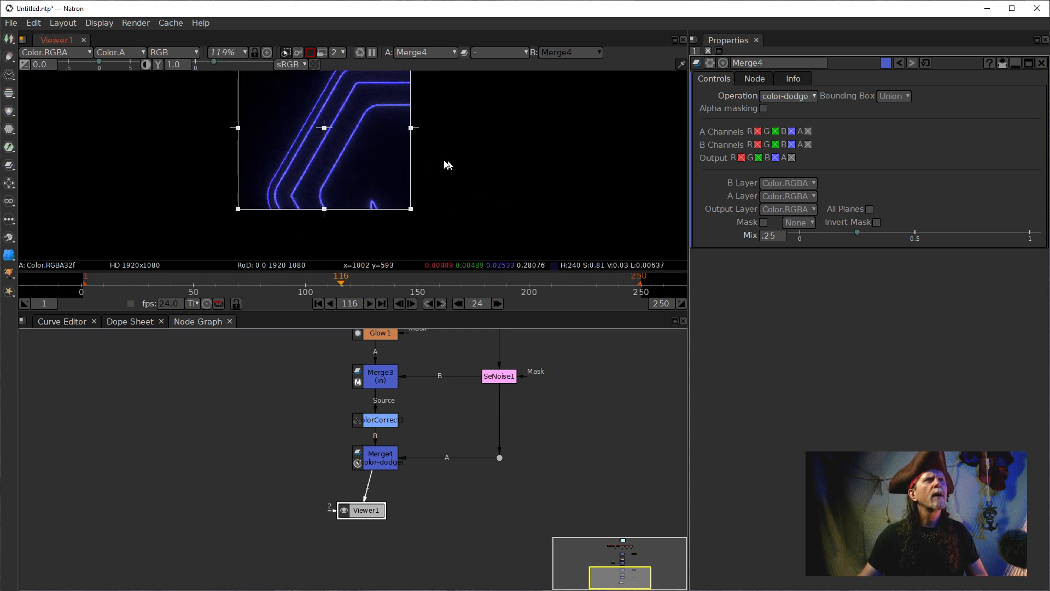
pyautogui.click(245, 50)
pyautogui.click(230, 153)
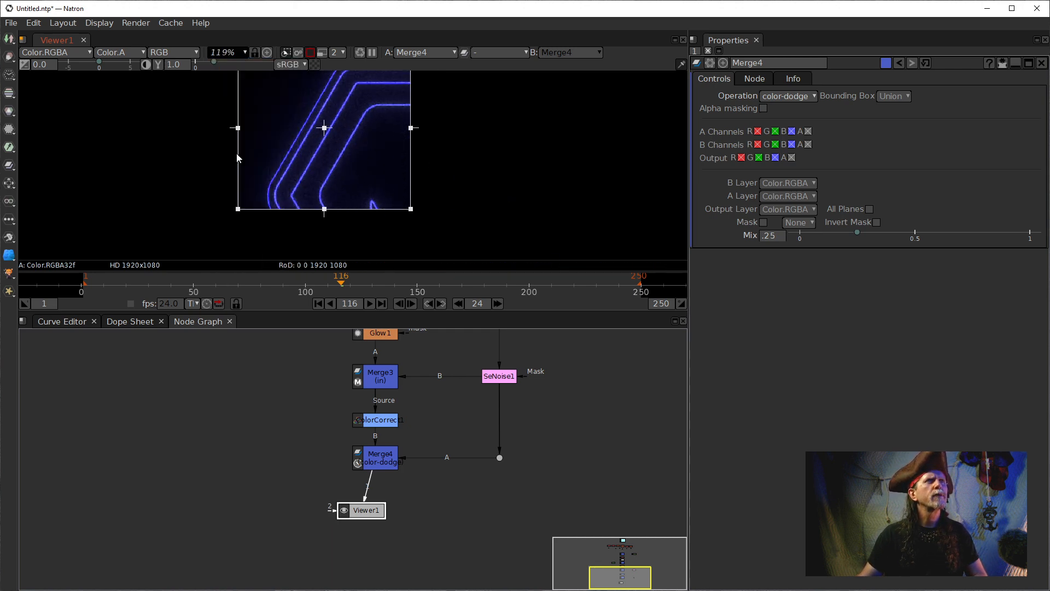
pyautogui.moveTo(477, 150); pyautogui.dragTo(481, 169)
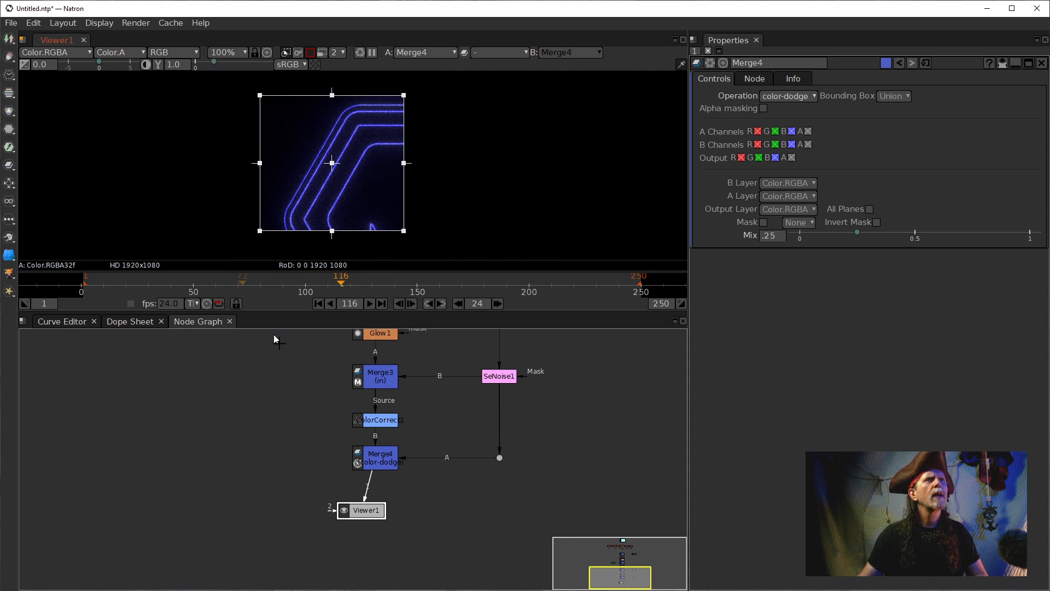
pyautogui.click(370, 305)
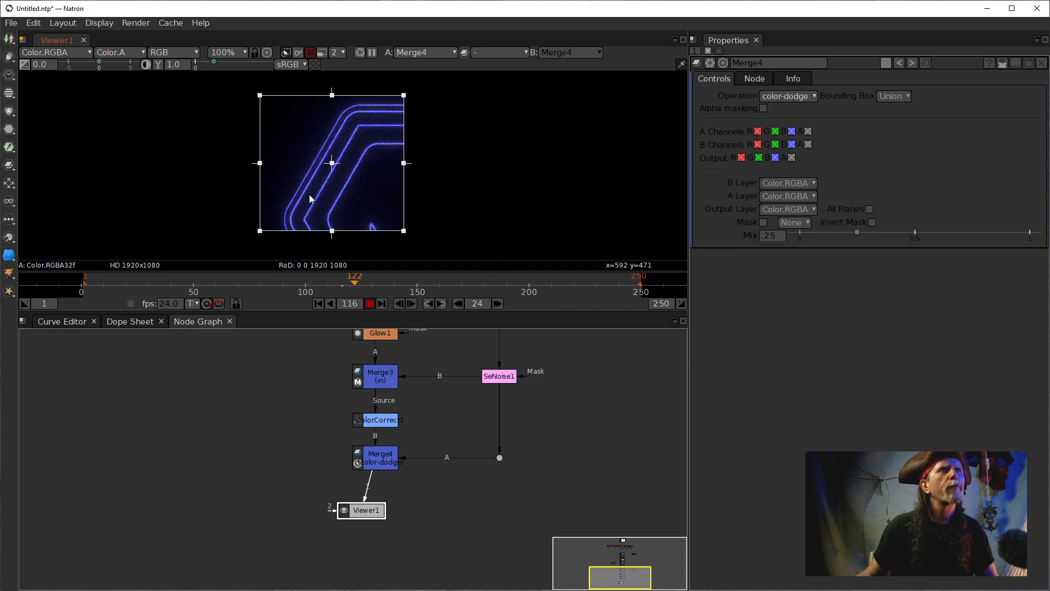
pyautogui.click(370, 303)
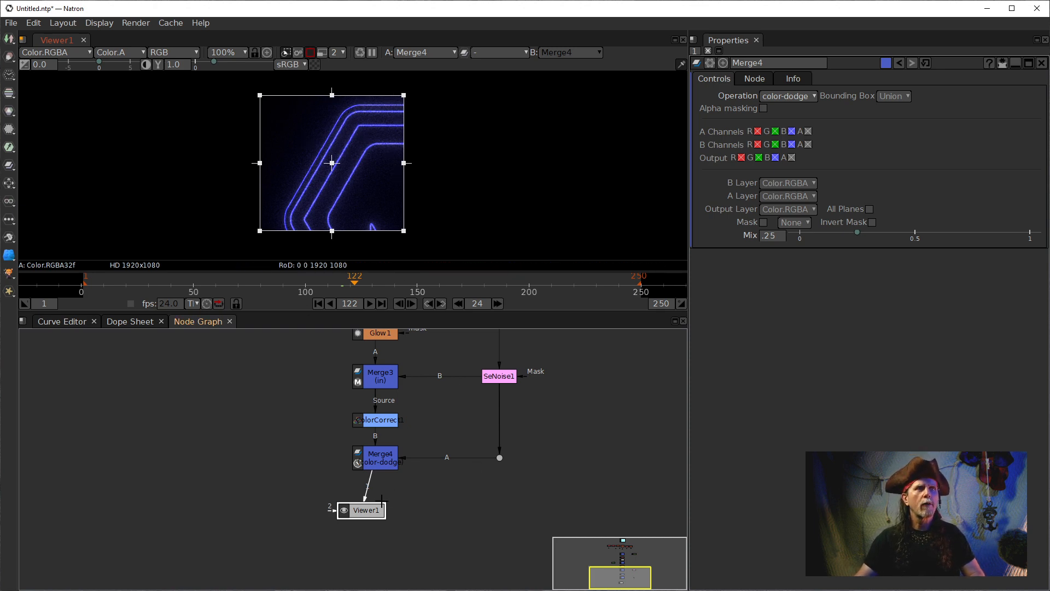
# Align the Viewer1 node directly below Merge4 and turn off the viewer's region of interest to show the whole logo.
pyautogui.moveTo(379, 512); pyautogui.dragTo(393, 510)
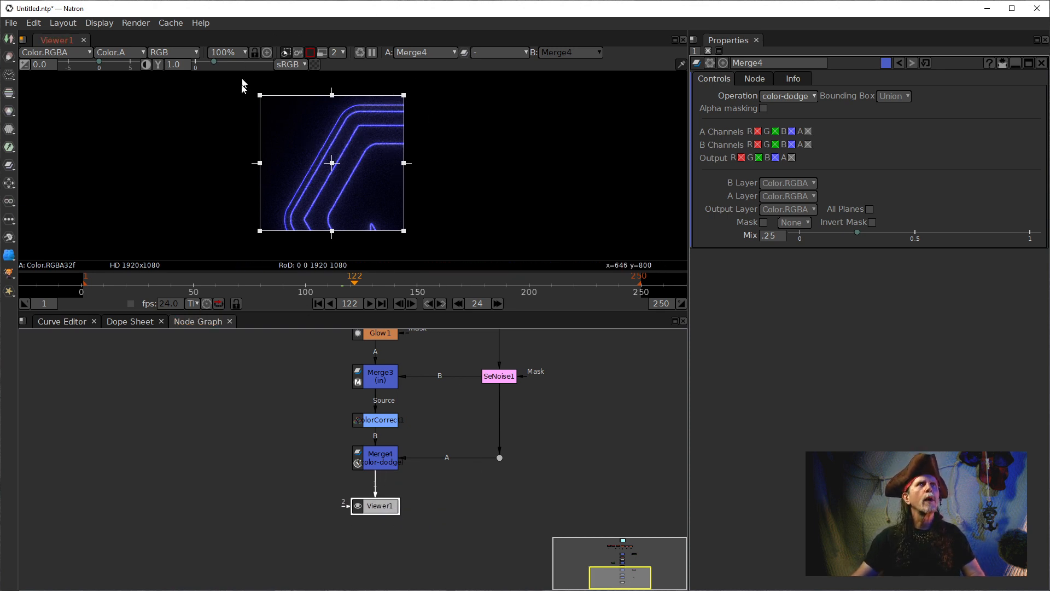
pyautogui.click(310, 52)
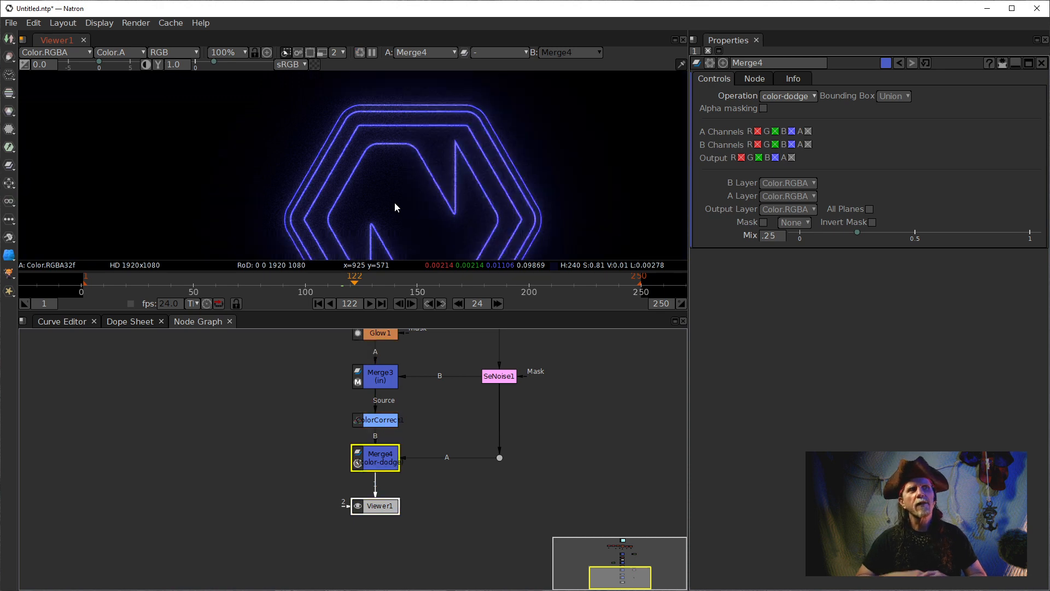
pyautogui.scroll(-4, 402, 213)
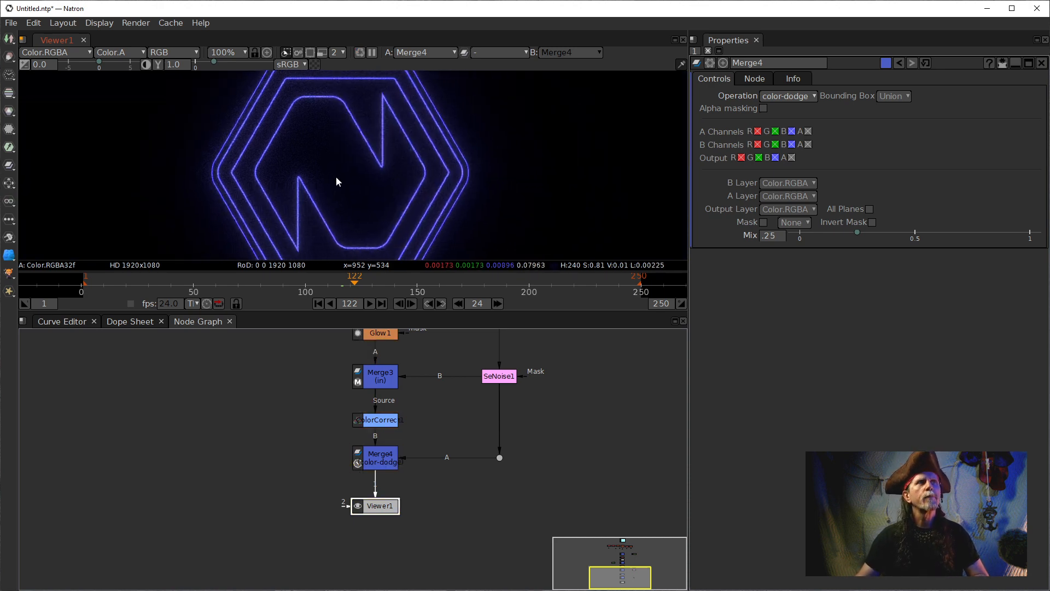
pyautogui.moveTo(340, 185); pyautogui.dragTo(341, 169)
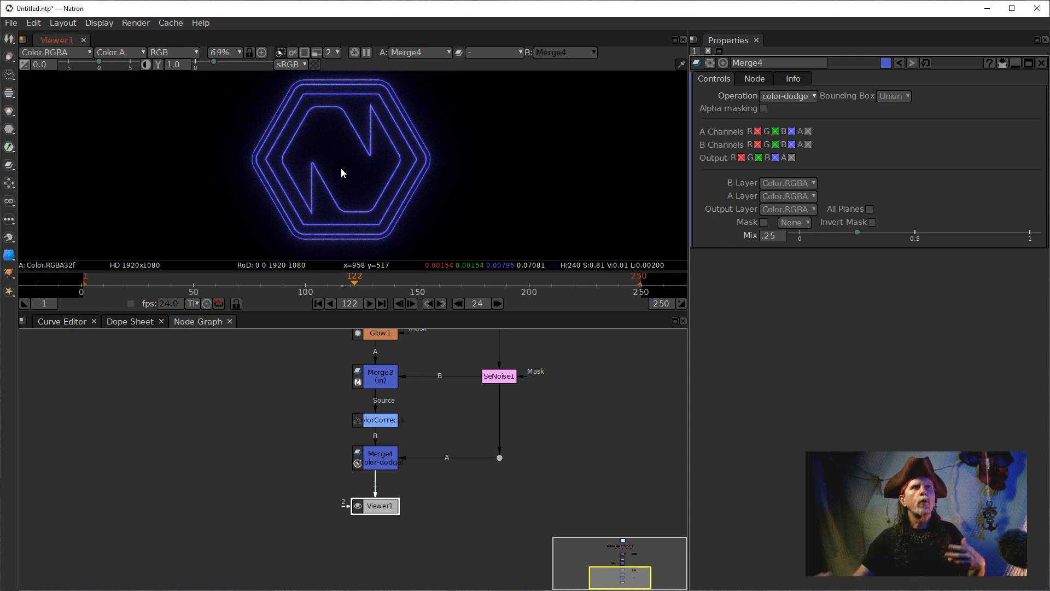
# Add a second SeNoise node and place it beside SeNoise1, level with it in the node graph.
pyautogui.moveTo(601, 412); pyautogui.dragTo(369, 520)
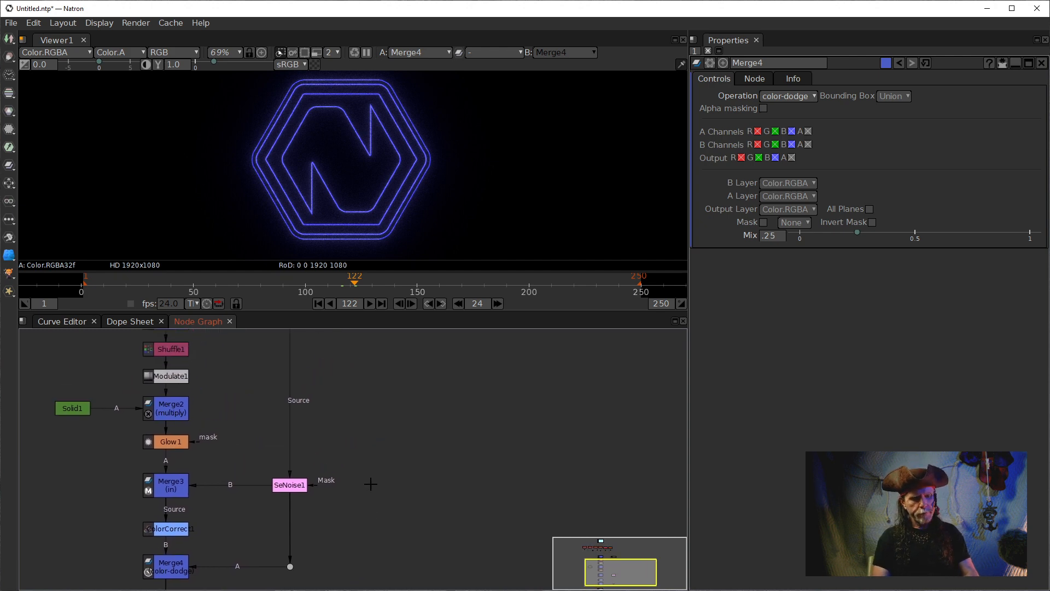
pyautogui.press('Tab')
pyautogui.write('seno')
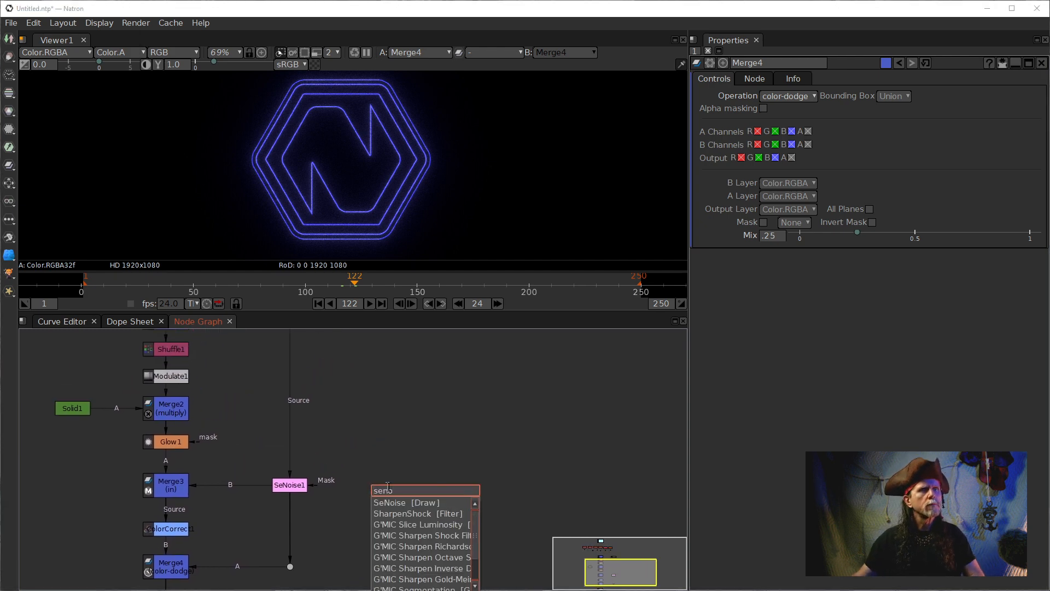
pyautogui.click(406, 506)
pyautogui.moveTo(422, 510); pyautogui.dragTo(396, 480)
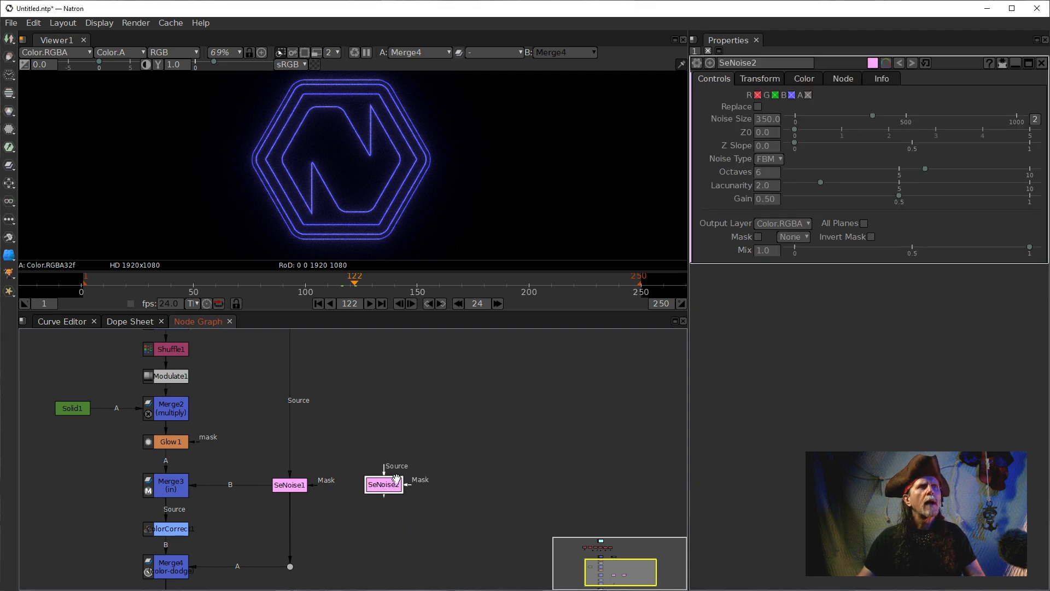
# Connect the Source input of SeNoise2 to Constant1 and add a dot that routes the line at a right angle.
pyautogui.moveTo(399, 391); pyautogui.dragTo(389, 442)
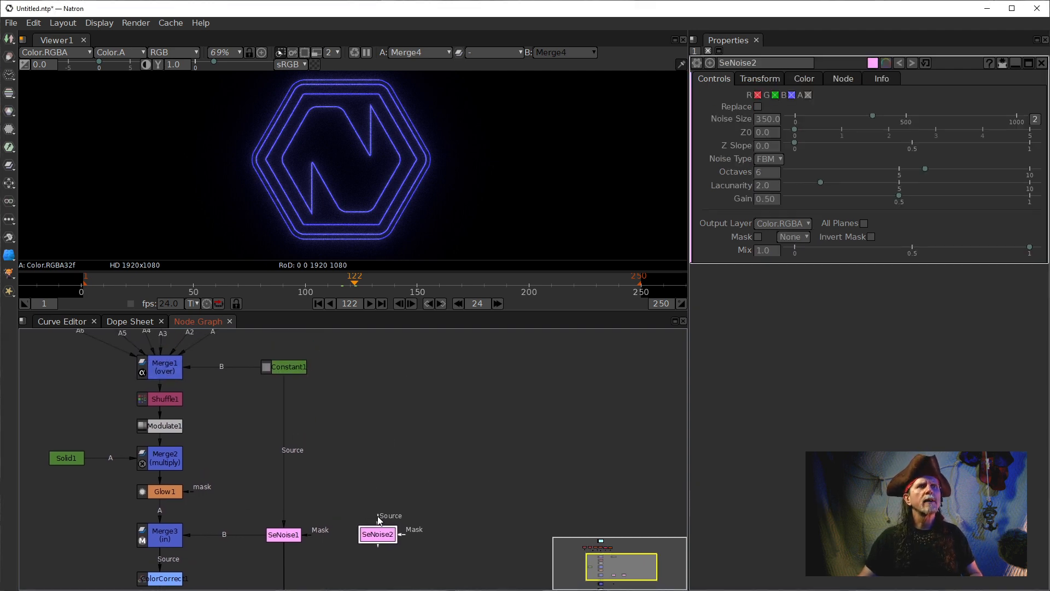
pyautogui.moveTo(379, 519); pyautogui.dragTo(293, 366)
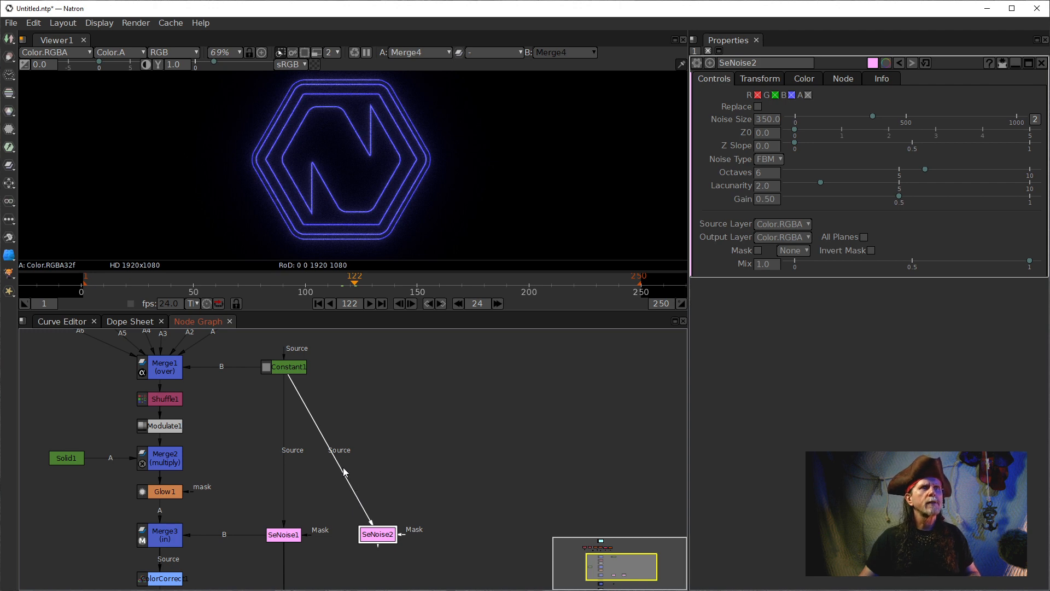
pyautogui.keyDown('ctrl'); pyautogui.click(331, 450); pyautogui.keyUp('ctrl')
pyautogui.moveTo(331, 449); pyautogui.dragTo(366, 363)
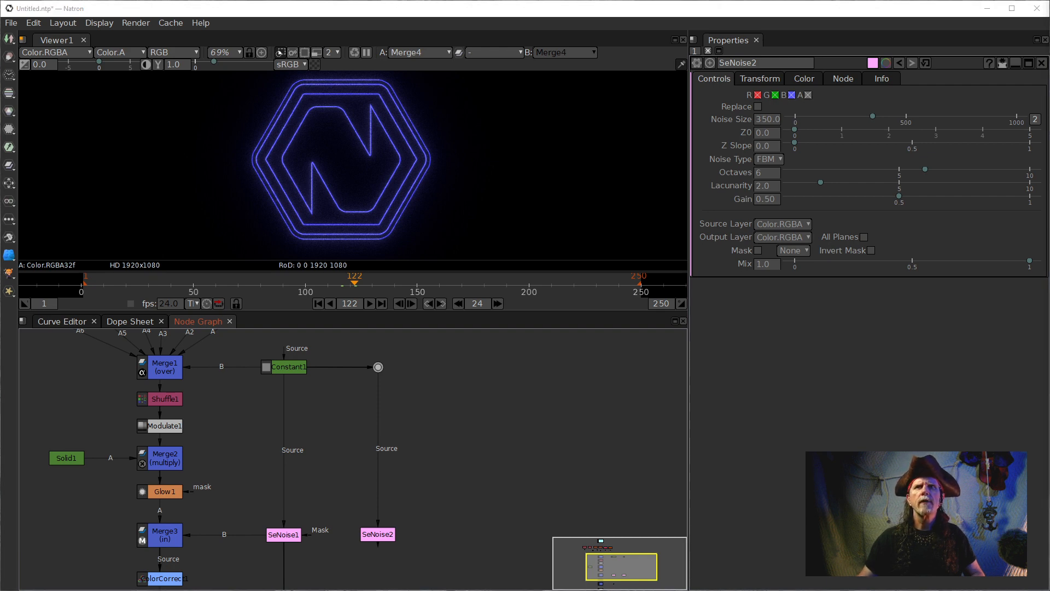
# Show SeNoise2's output in the viewer and set its Noise Size to 100.
pyautogui.click(377, 534)
pyautogui.press('1')
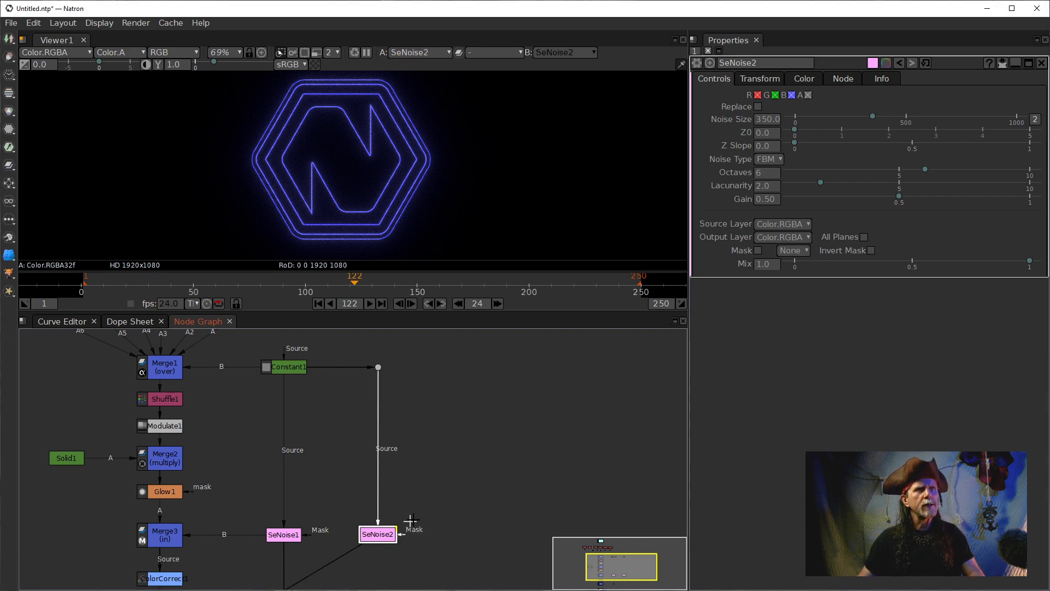
pyautogui.moveTo(411, 520); pyautogui.dragTo(410, 440)
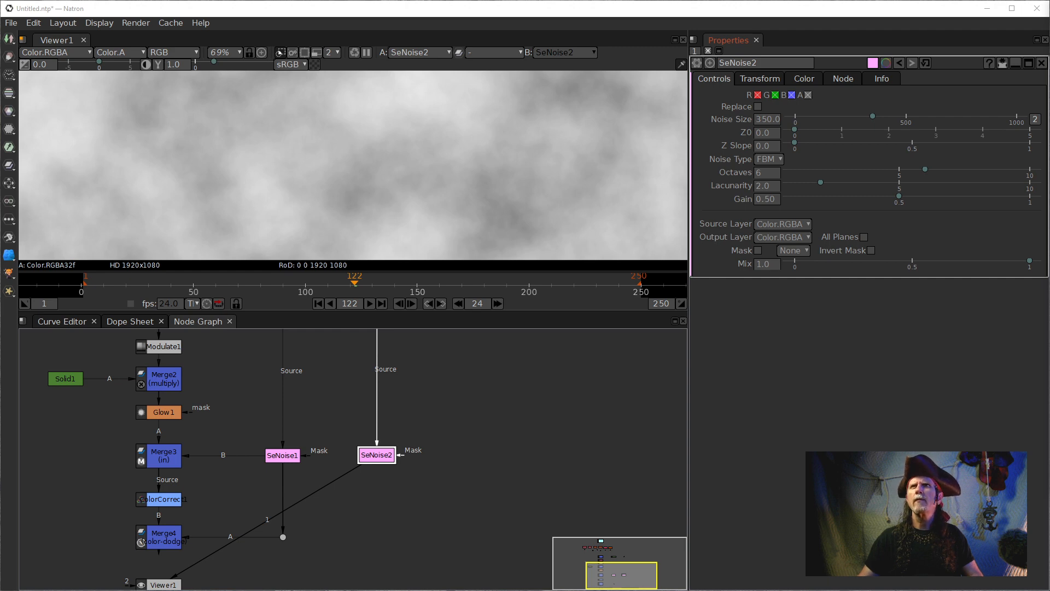
pyautogui.click(377, 454)
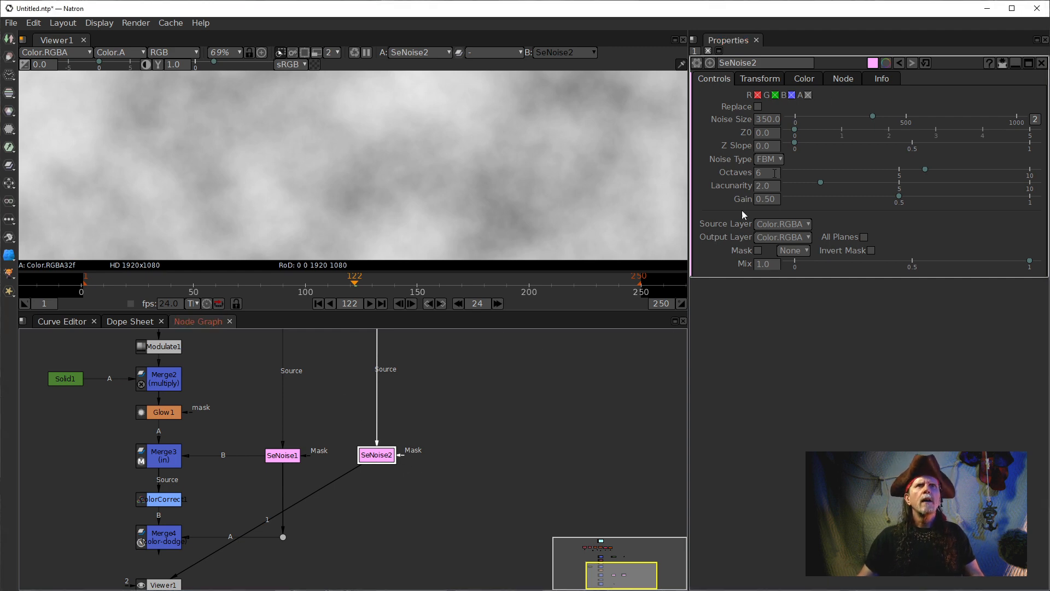
pyautogui.doubleClick(760, 119)
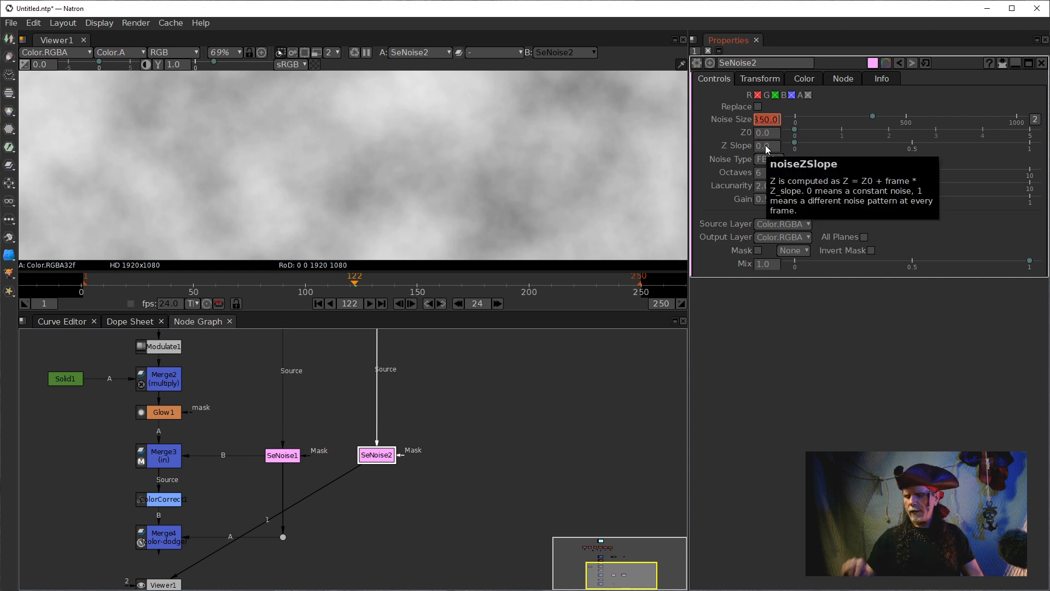
pyautogui.write('100')
pyautogui.press('Return')
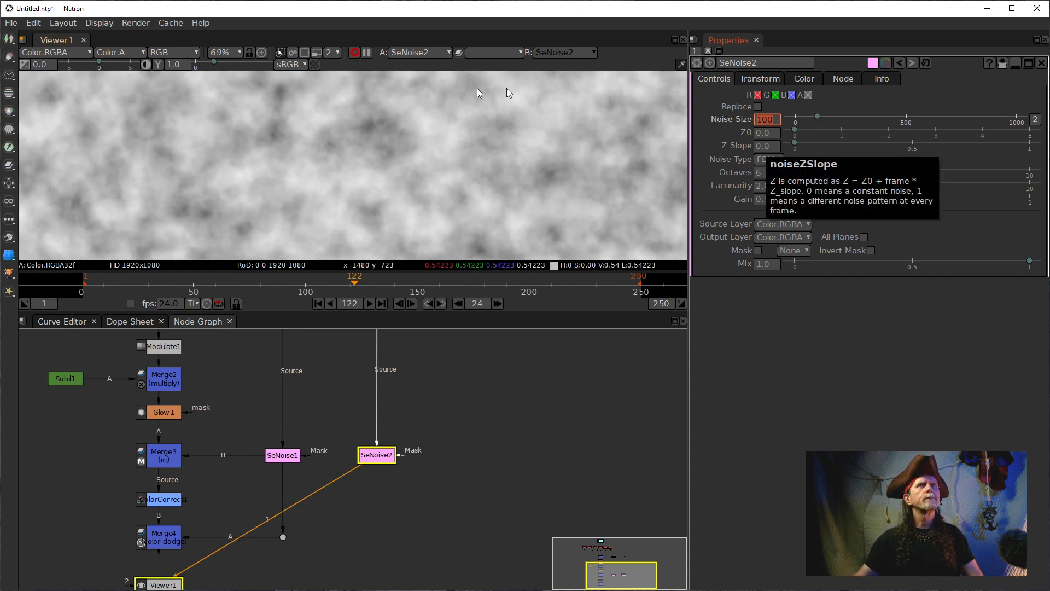
pyautogui.scroll(-5, 352, 155)
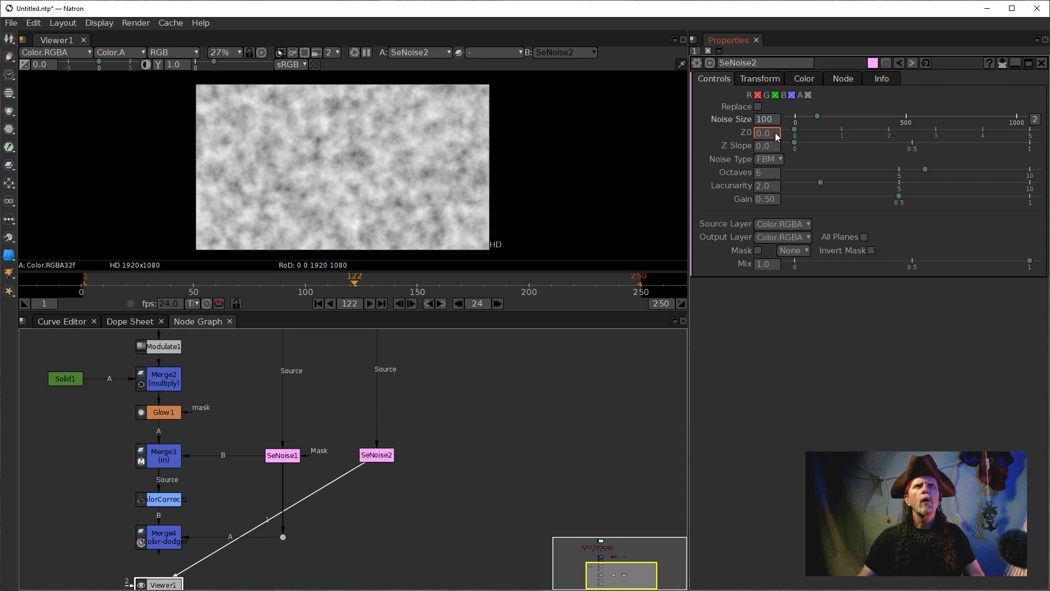
# Set SeNoise2's Z0 to 5 and its Z Slope to 4.
pyautogui.write('5')
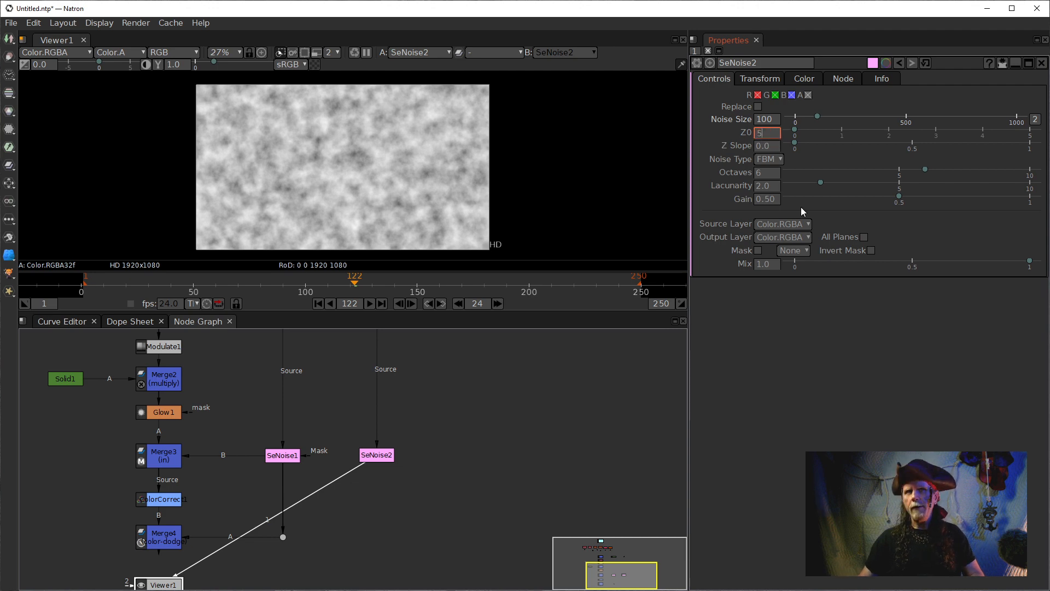
pyautogui.press('Return')
pyautogui.click(776, 146)
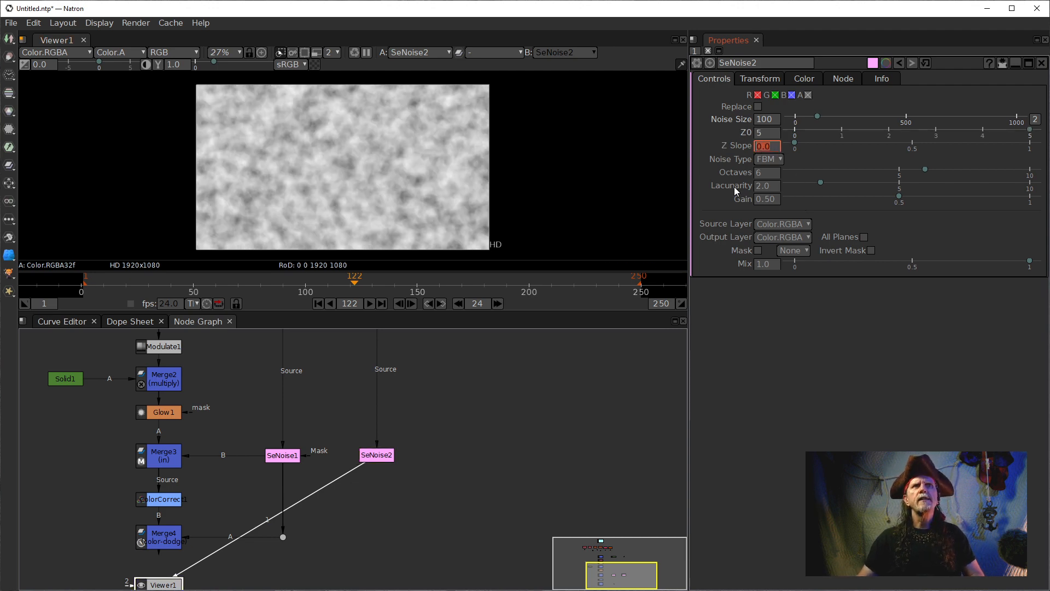
pyautogui.write('4')
pyautogui.press('Return')
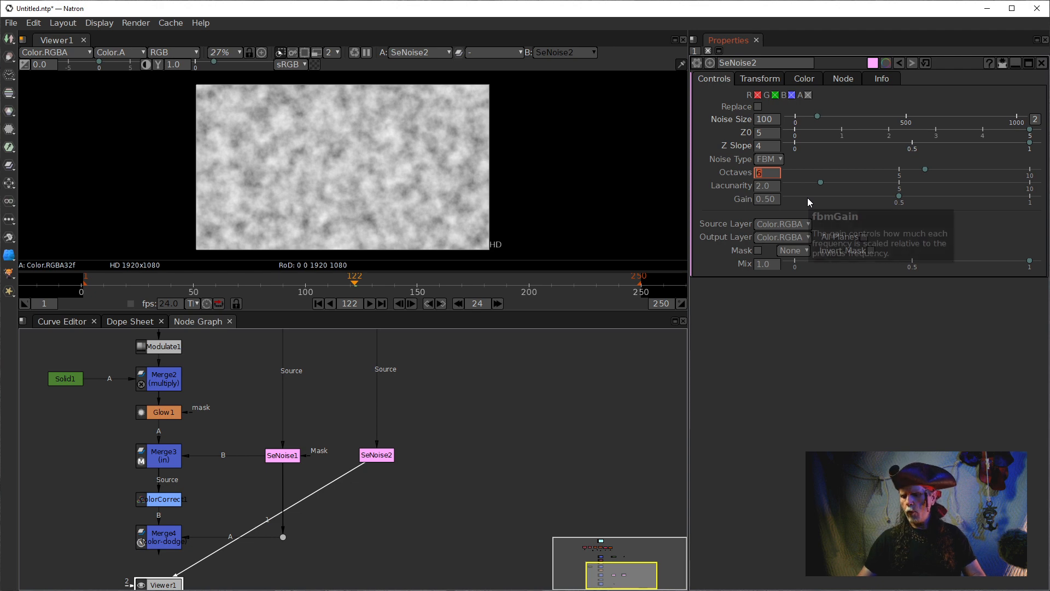
# Set SeNoise2's Octaves to 2 and its Lacunarity to 3.
pyautogui.write('2')
pyautogui.press('Return')
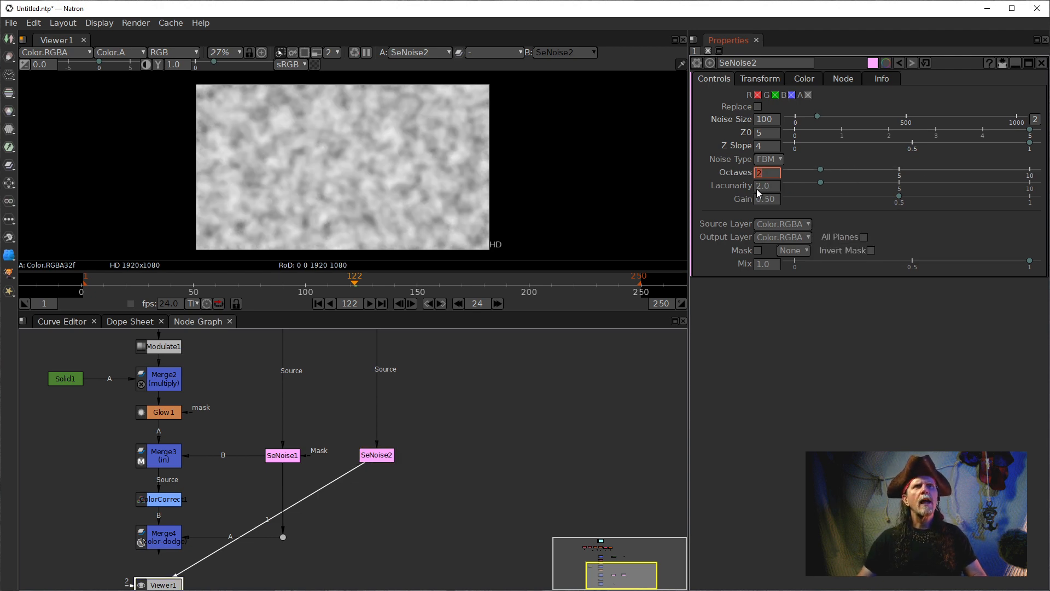
pyautogui.write('3')
pyautogui.press('Return')
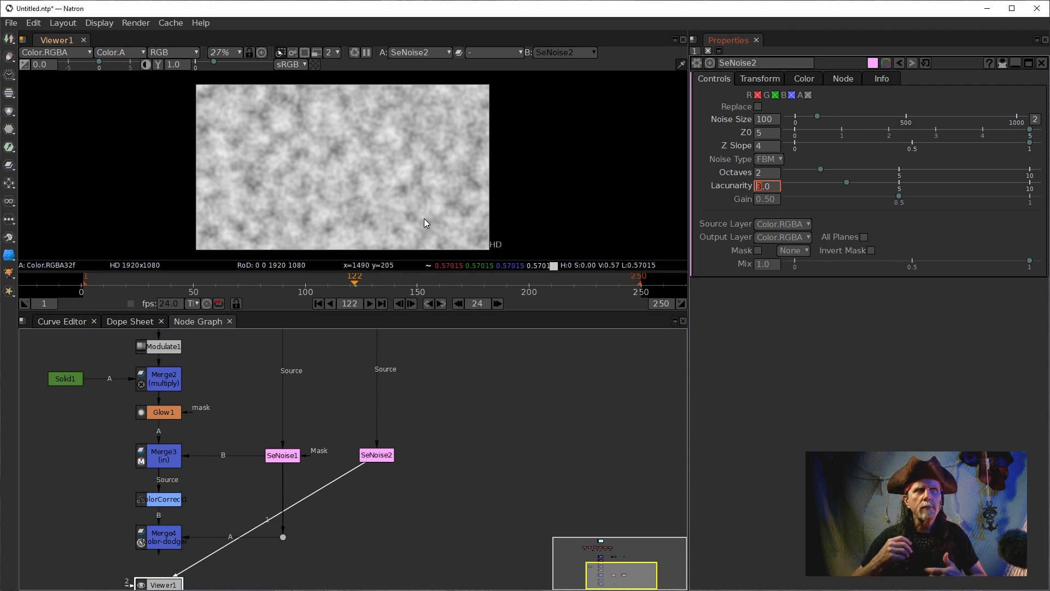
pyautogui.scroll(3, 383, 192)
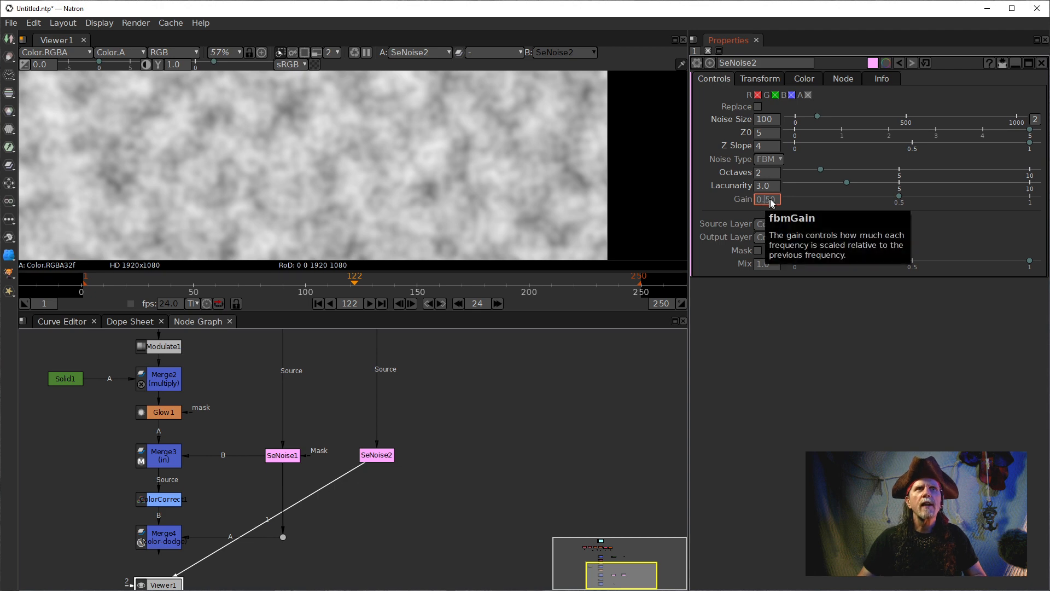
# Set SeNoise2's Gain to 1 and check the whole noise pattern.
pyautogui.doubleClick(771, 199)
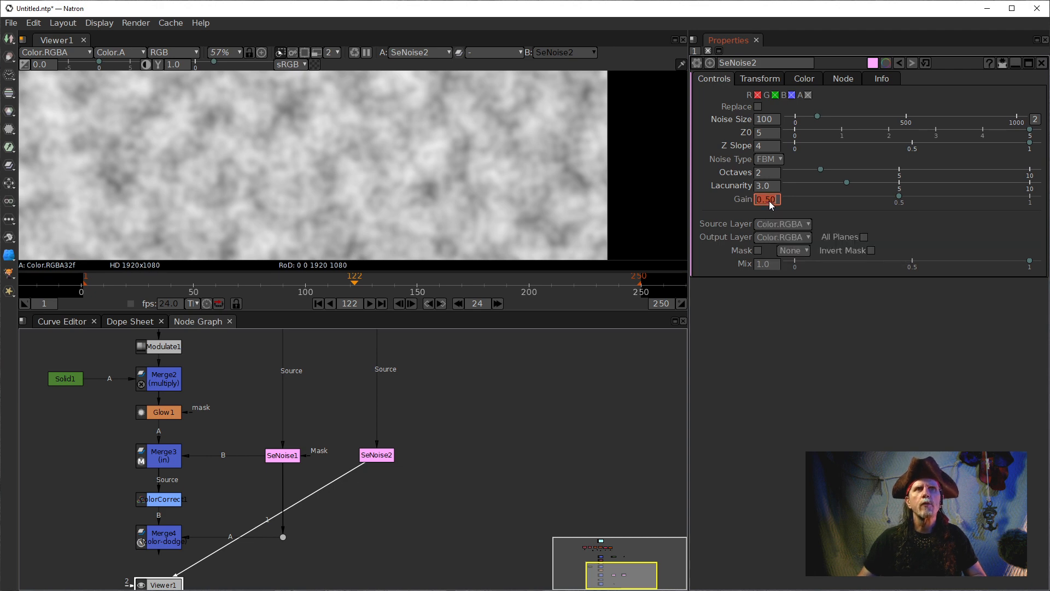
pyautogui.write('1')
pyautogui.press('Return')
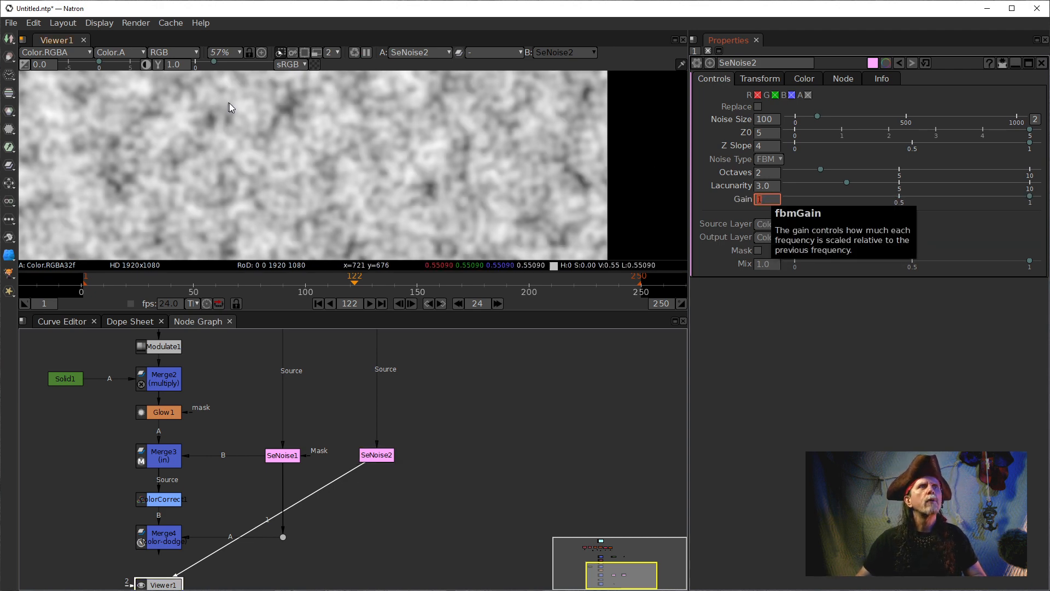
pyautogui.scroll(-1, 230, 168)
pyautogui.scroll(-1, 366, 134)
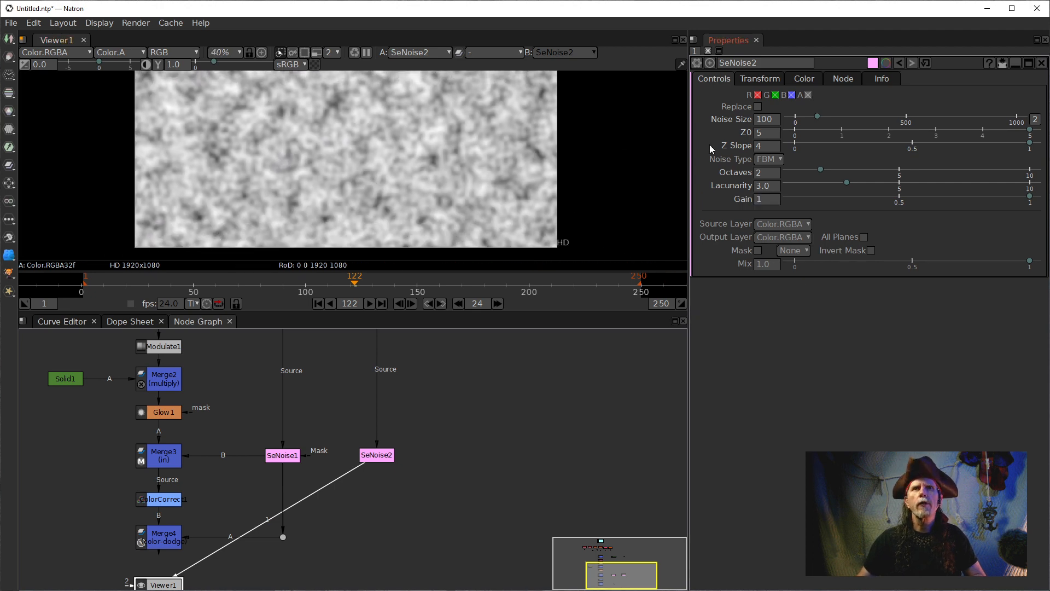
pyautogui.doubleClick(768, 199)
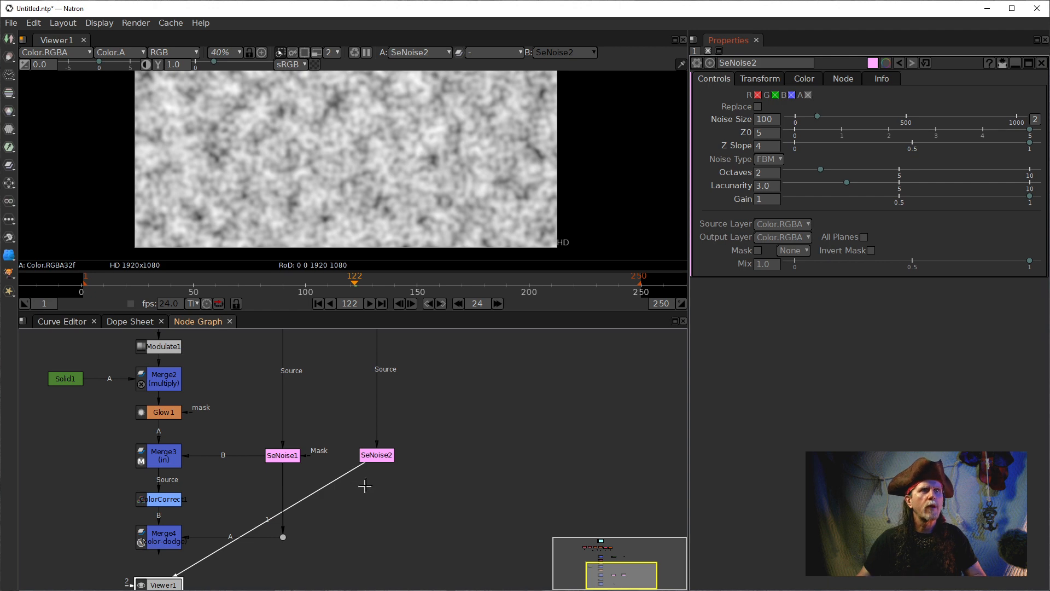
# Insert a Grade node between SeNoise2 and the viewer and place it directly below SeNoise2.
pyautogui.moveTo(415, 497); pyautogui.dragTo(433, 452)
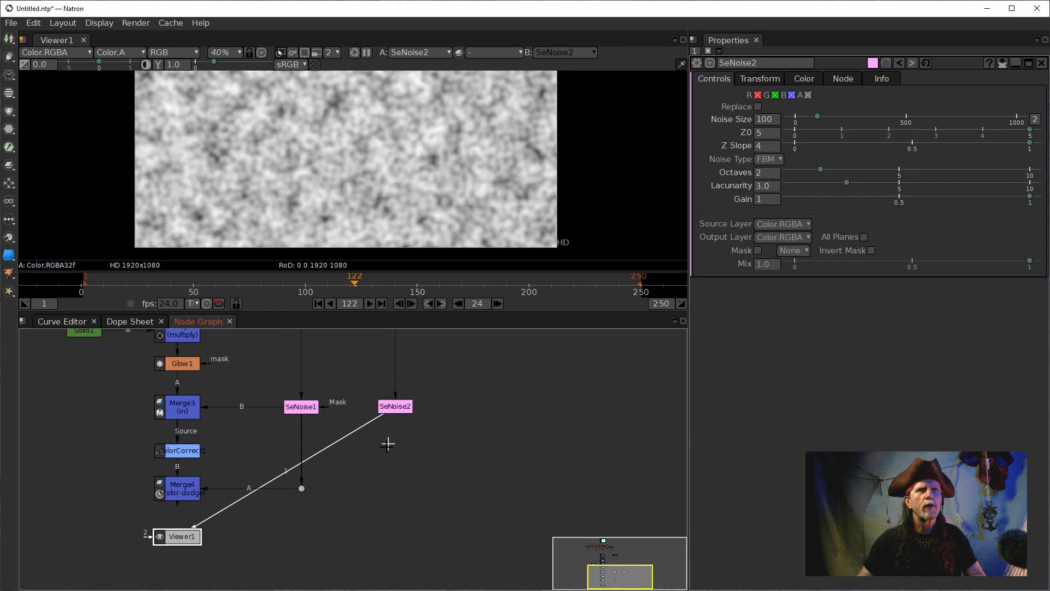
pyautogui.click(399, 410)
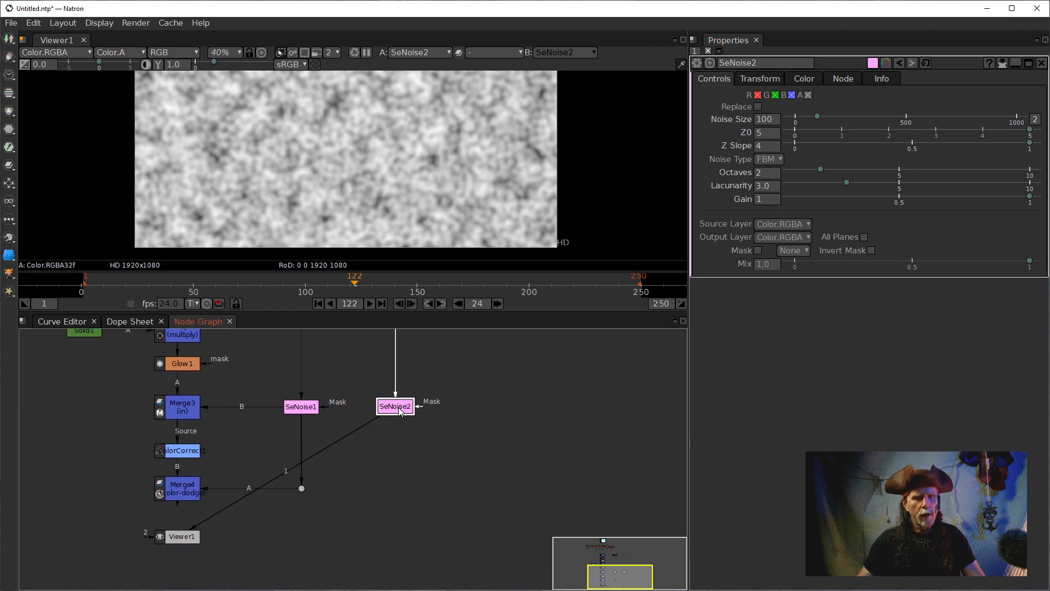
pyautogui.press('g')
pyautogui.moveTo(400, 438); pyautogui.dragTo(401, 498)
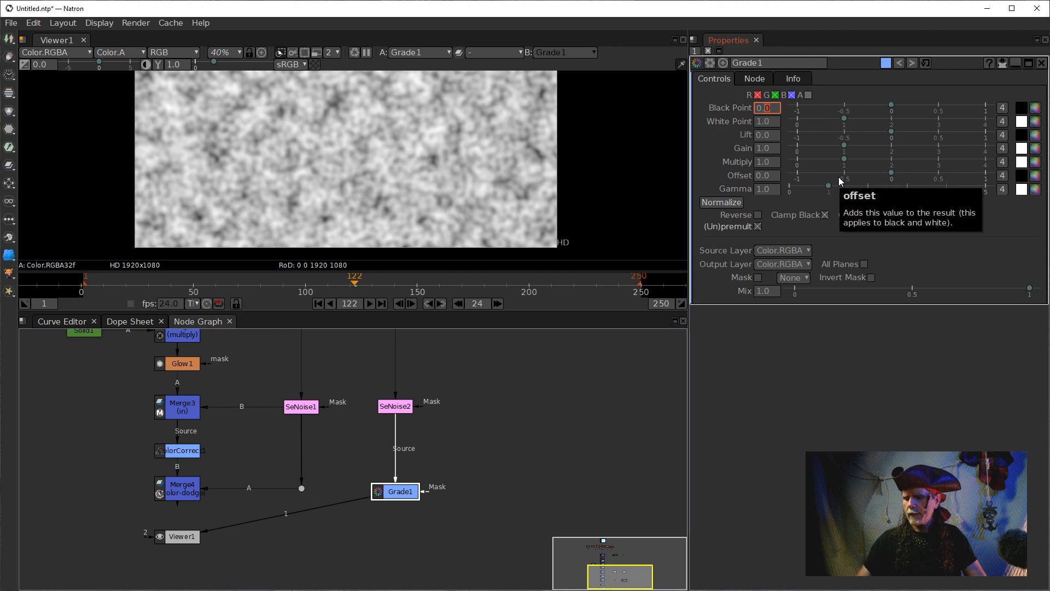
# Set Grade1's Black Point to 0.76 and its White Point to .86.
pyautogui.press('Return')
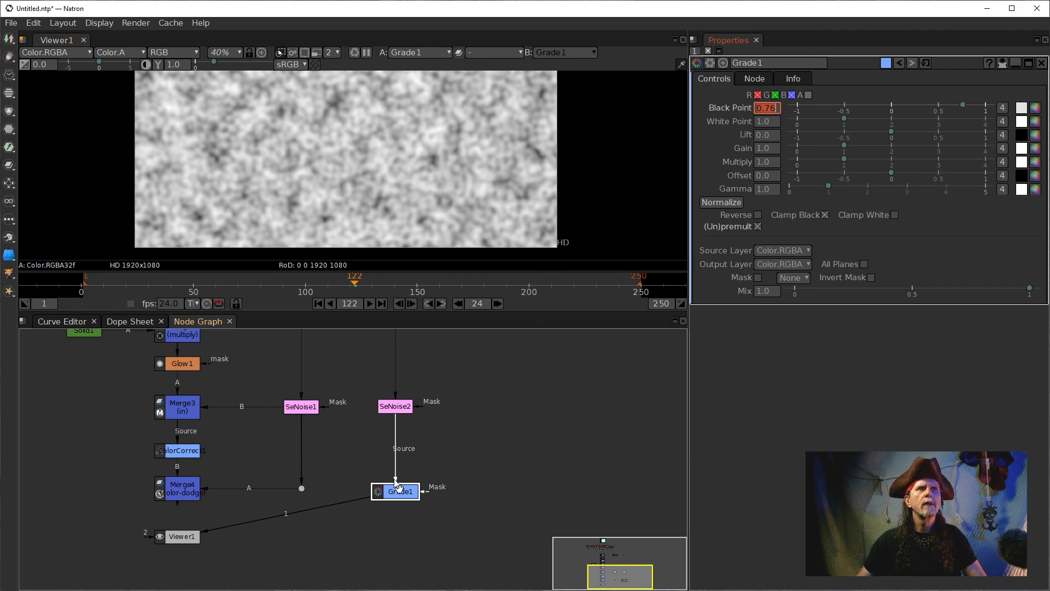
pyautogui.click(773, 119)
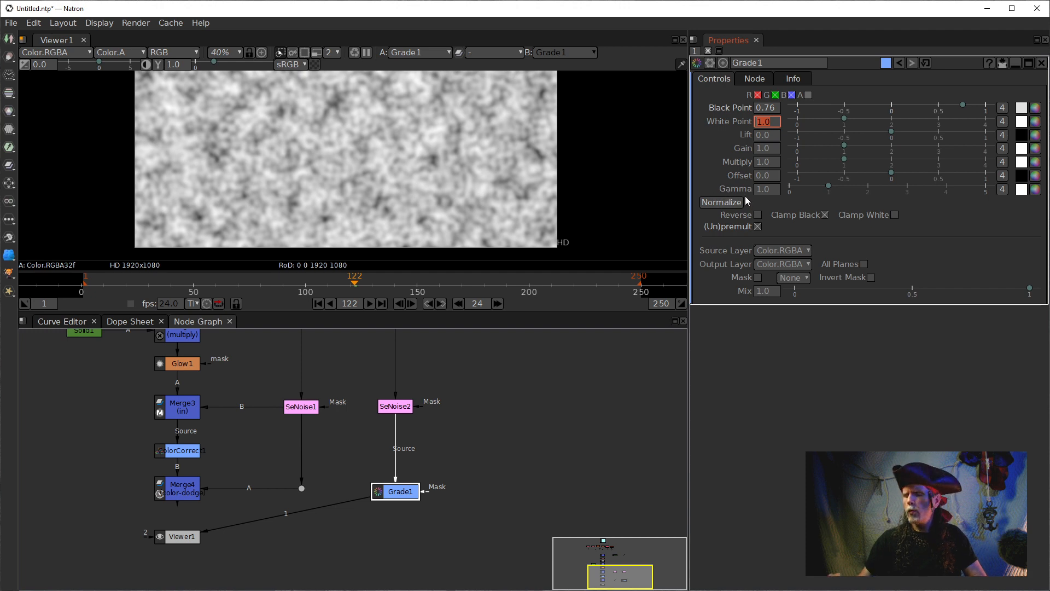
pyautogui.write('.68')
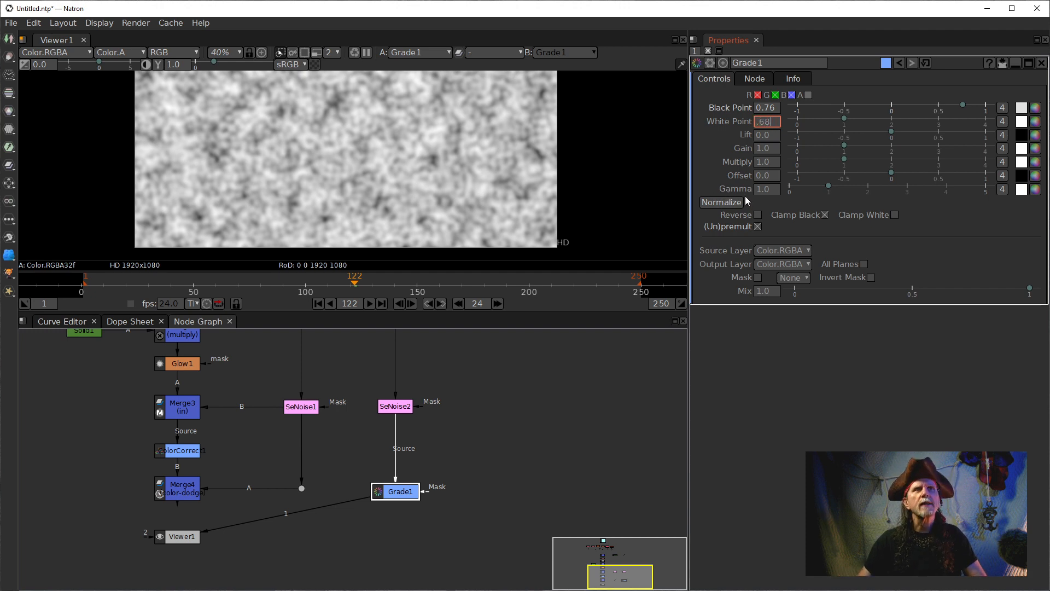
pyautogui.press('BackSpace')
pyautogui.press('BackSpace')
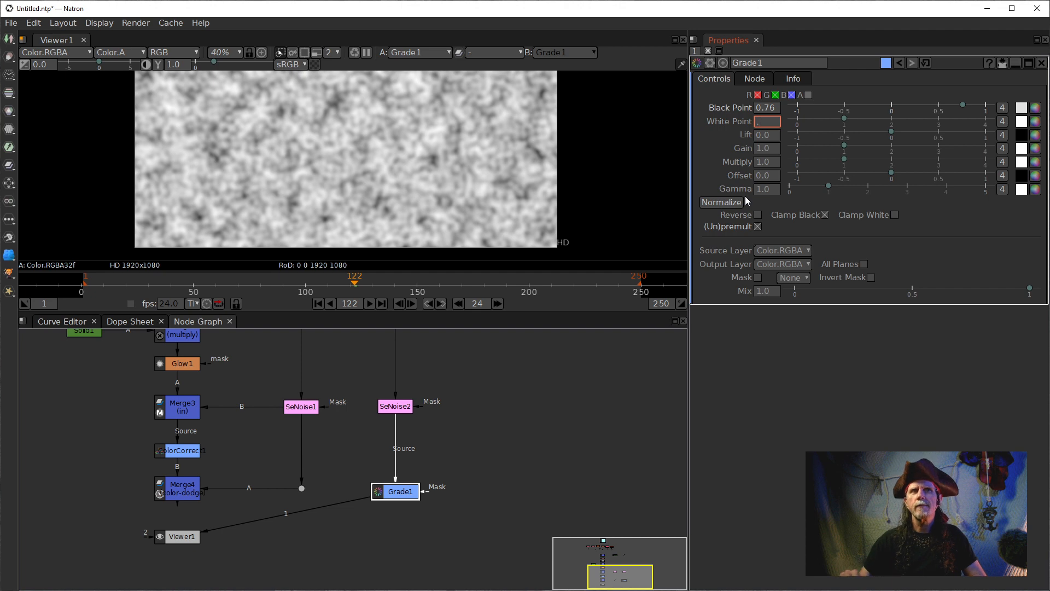
pyautogui.write('86')
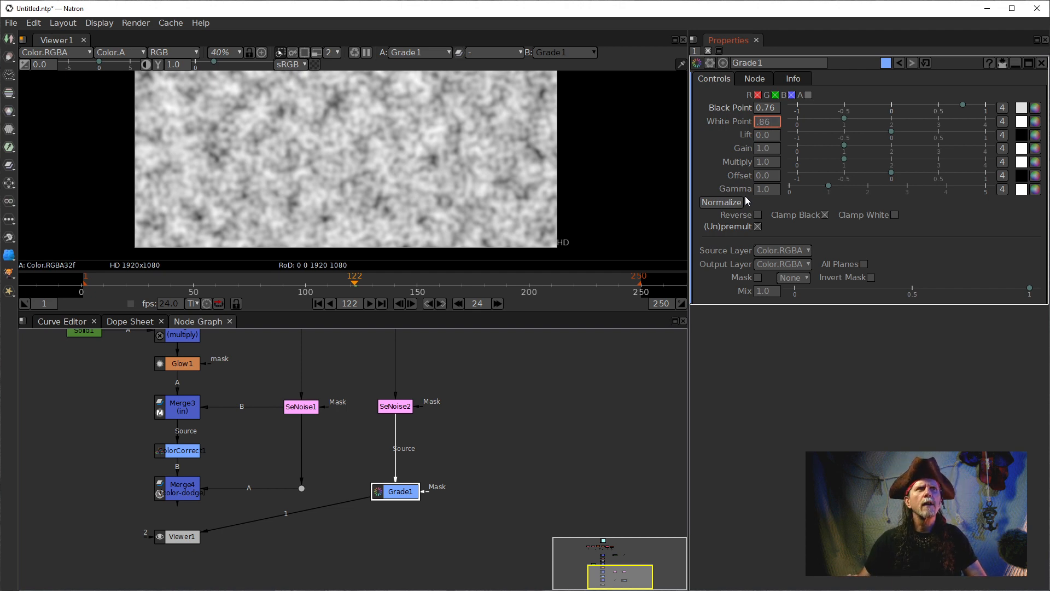
pyautogui.press('Return')
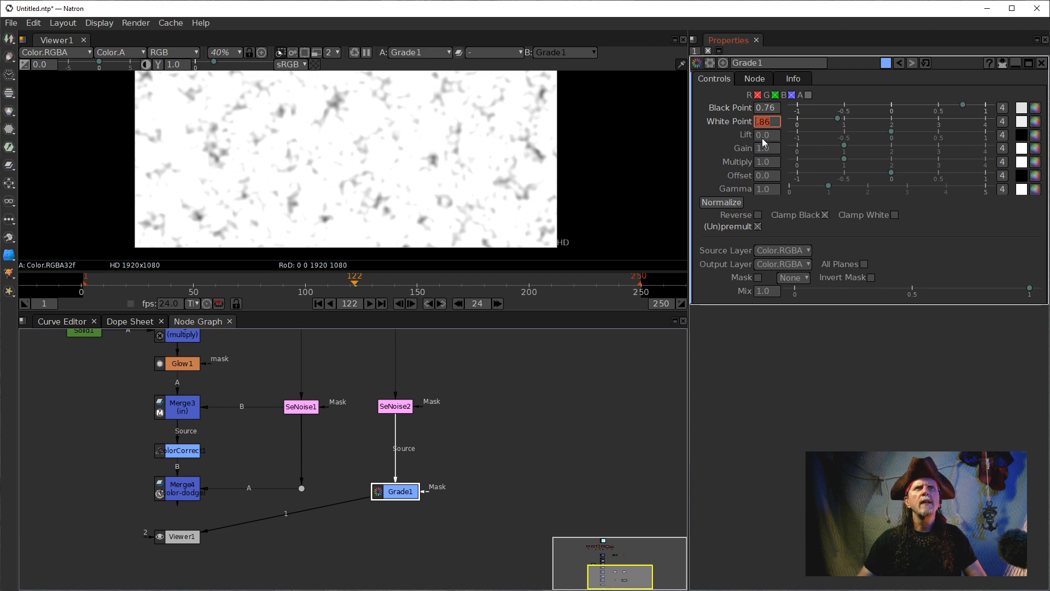
# Set Grade1's Lift to -1.4 and its Gain to 3.1.
pyautogui.write('-1')
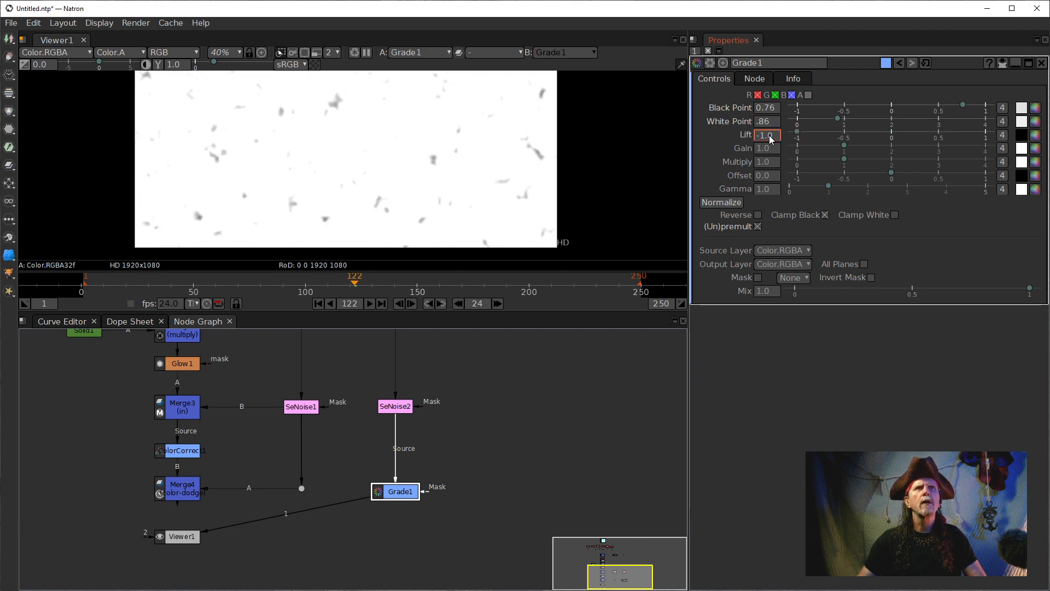
pyautogui.scroll(-3, 769, 136)
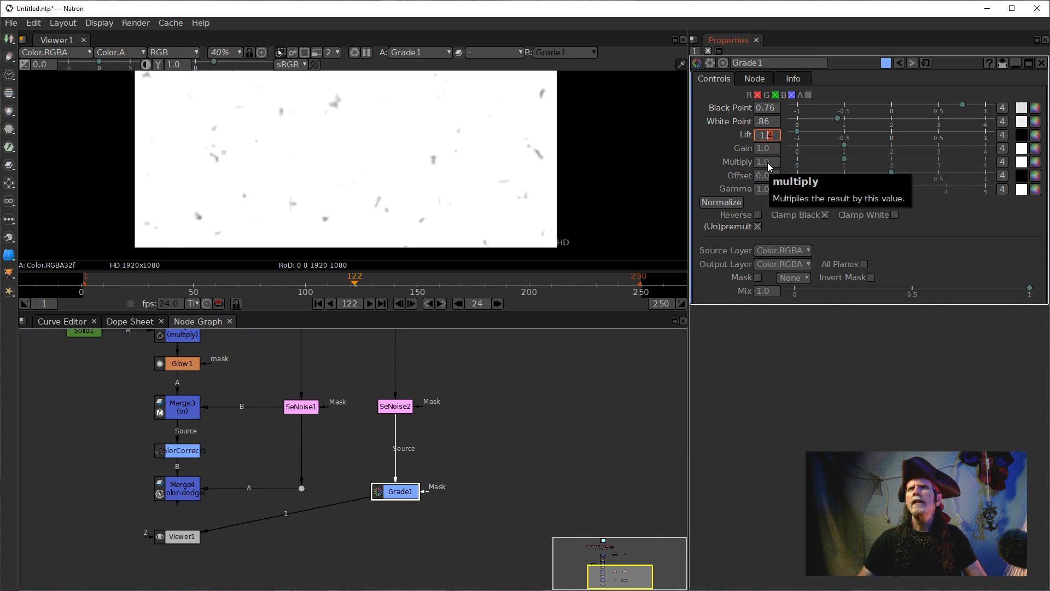
pyautogui.moveTo(771, 146); pyautogui.dragTo(684, 130)
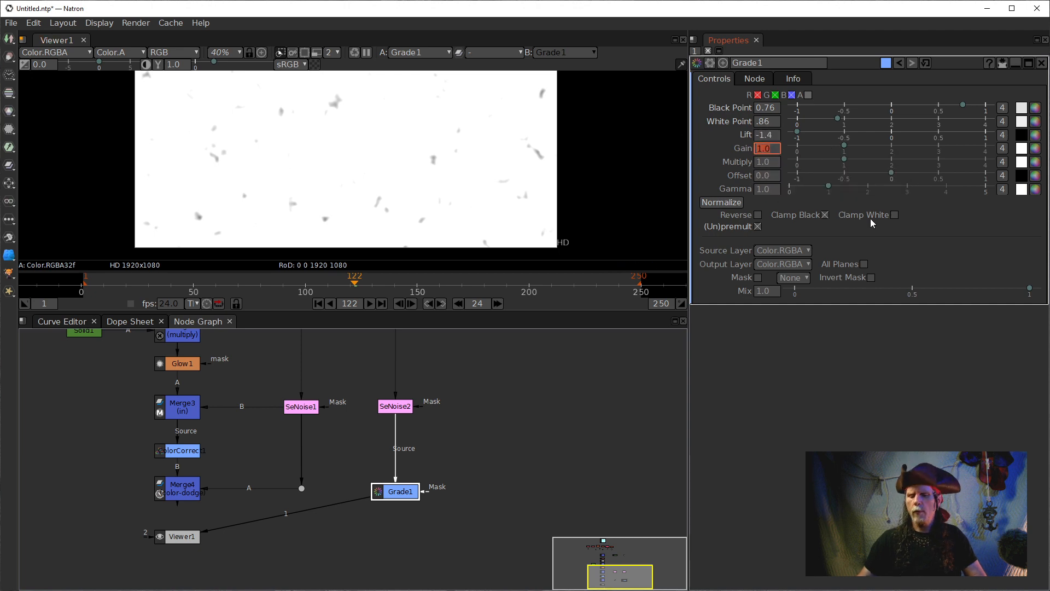
pyautogui.write('3.1')
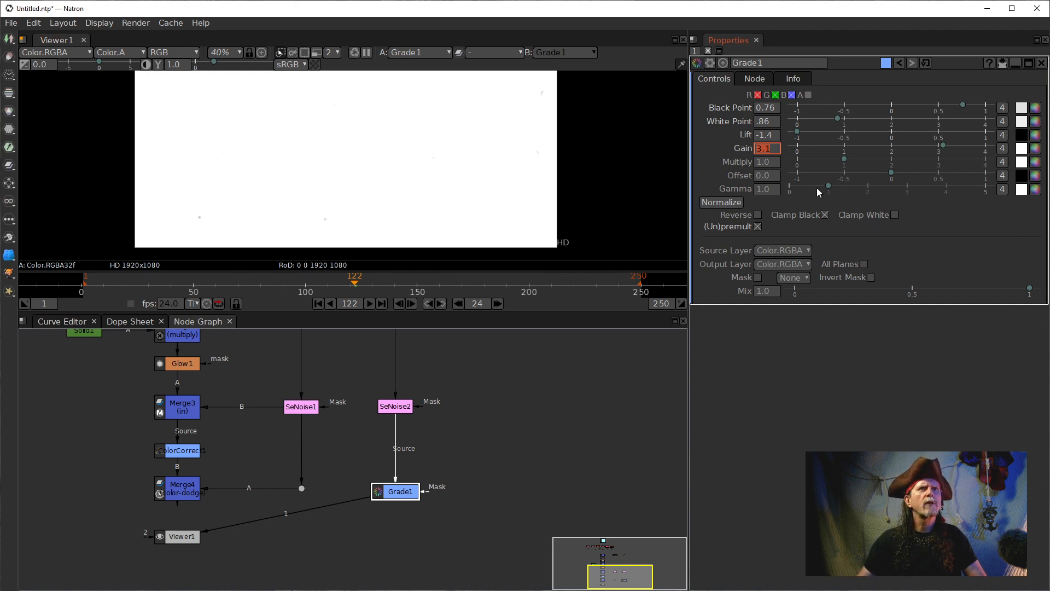
# Lower Grade1's Offset to -7.0.
pyautogui.click(758, 178)
pyautogui.scroll(-3, 759, 179)
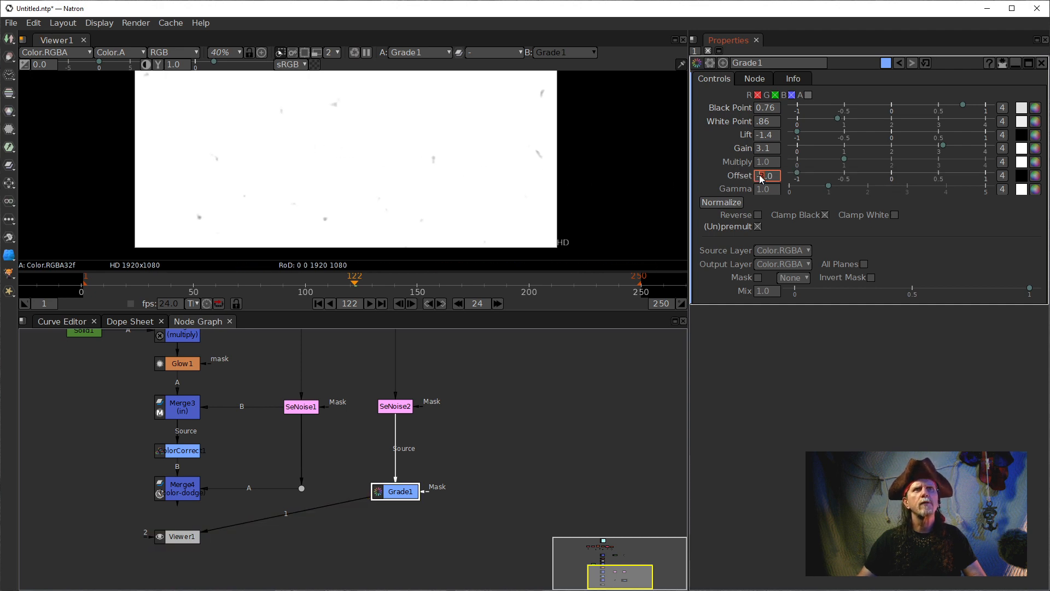
pyautogui.scroll(-3, 760, 175)
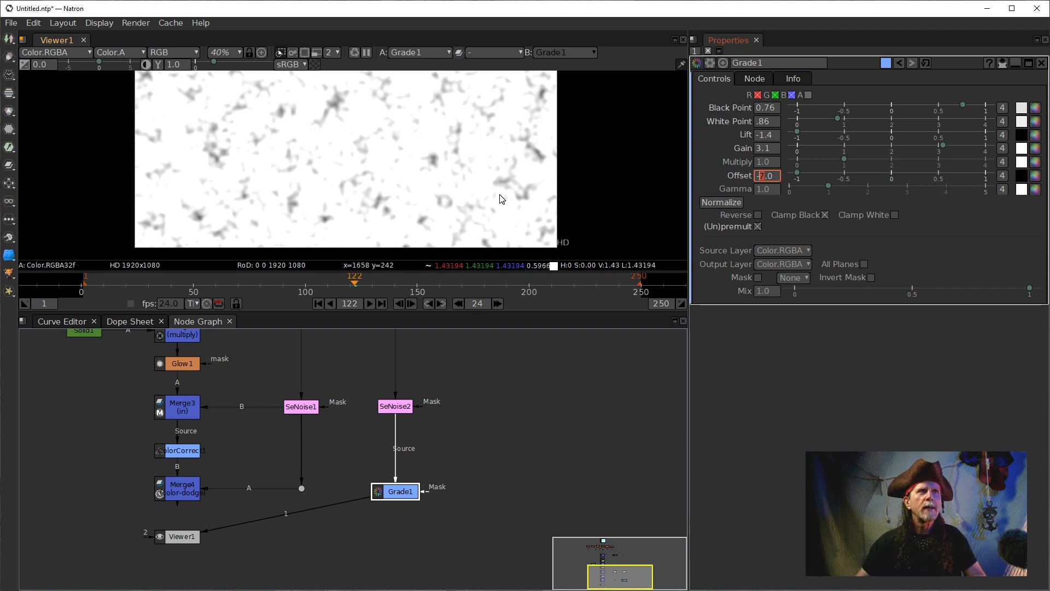
# Add a Clamp node after Grade1 and line it up level with Grade1, between Grade1 and Viewer1.
pyautogui.moveTo(394, 494); pyautogui.dragTo(399, 534)
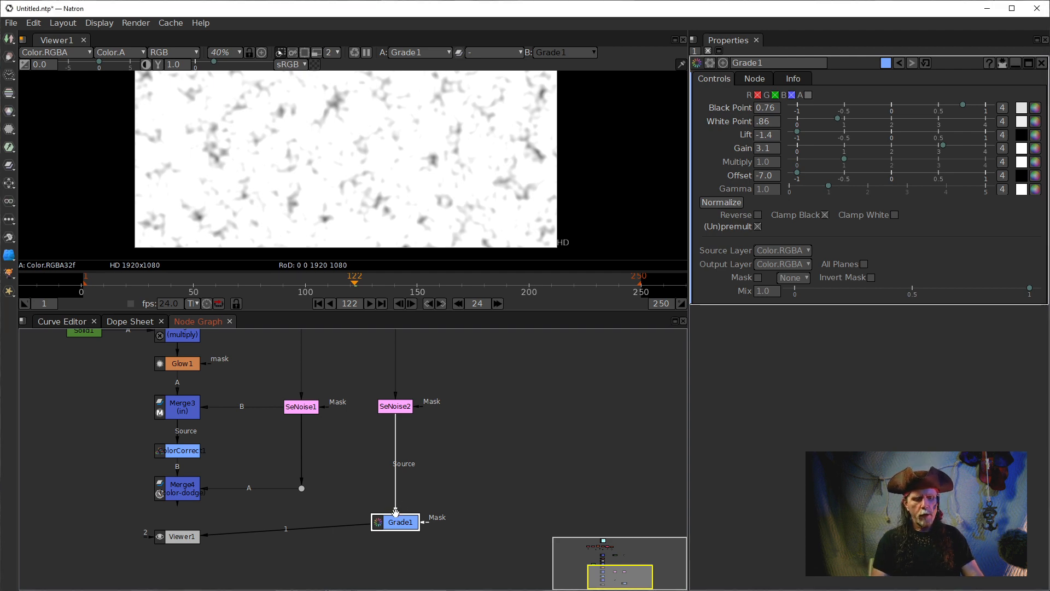
pyautogui.press('Tab')
pyautogui.write('clamp')
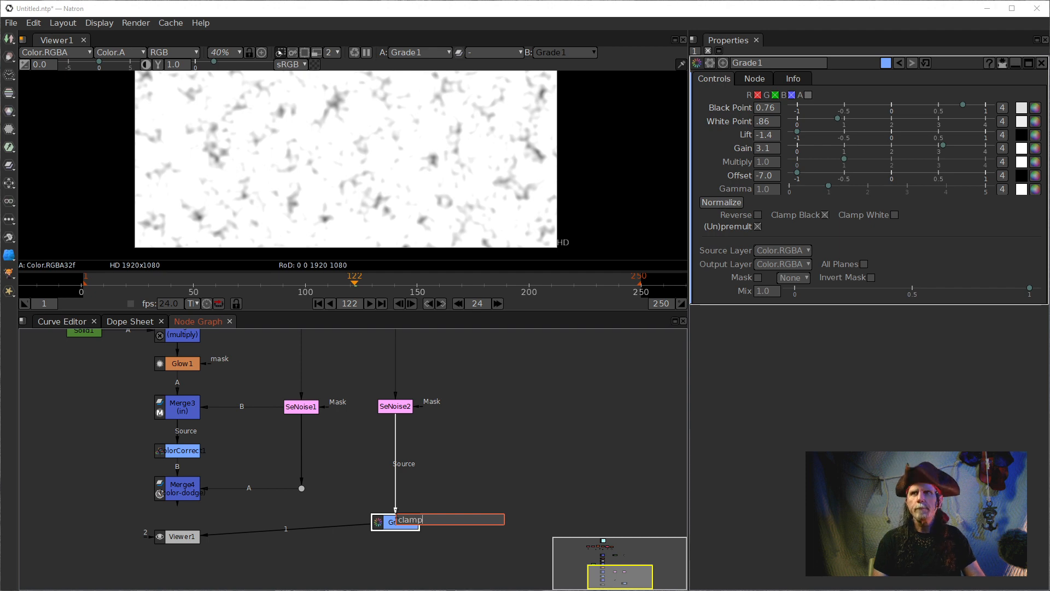
pyautogui.press('Return')
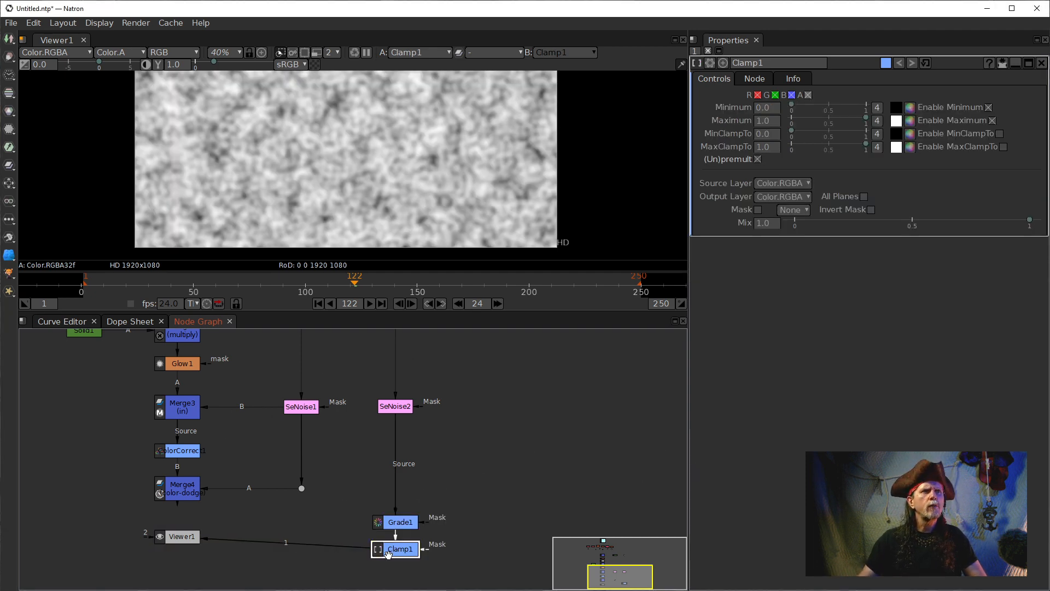
pyautogui.moveTo(388, 554); pyautogui.dragTo(332, 534)
pyautogui.moveTo(397, 530)
pyautogui.mouseDown()
pyautogui.moveTo(400, 540)
pyautogui.moveTo(342, 529)
pyautogui.moveTo(334, 553)
pyautogui.moveTo(331, 524)
pyautogui.moveTo(419, 528)
pyautogui.moveTo(402, 528)
pyautogui.moveTo(399, 554)
pyautogui.moveTo(399, 530)
pyautogui.moveTo(405, 558)
pyautogui.moveTo(398, 482)
pyautogui.moveTo(394, 534)
pyautogui.moveTo(479, 532)
pyautogui.moveTo(396, 531)
pyautogui.mouseUp()
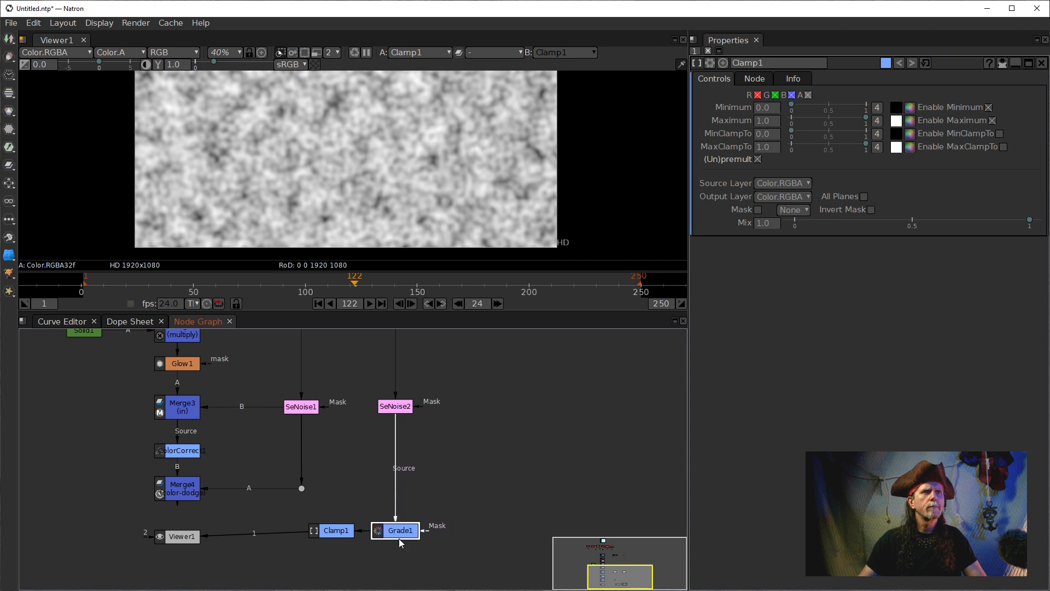
# Reposition Viewer1 below Merge4, clear of the Clamp1 row, and nudge Clamp1 slightly away from Grade1.
pyautogui.moveTo(167, 536); pyautogui.dragTo(145, 529)
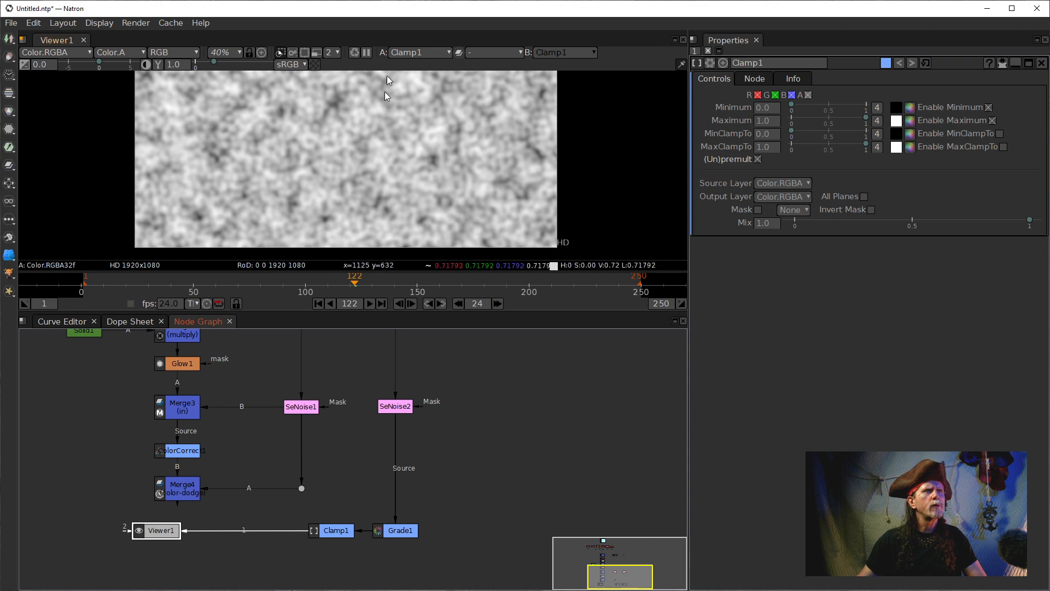
pyautogui.moveTo(298, 452); pyautogui.dragTo(399, 398)
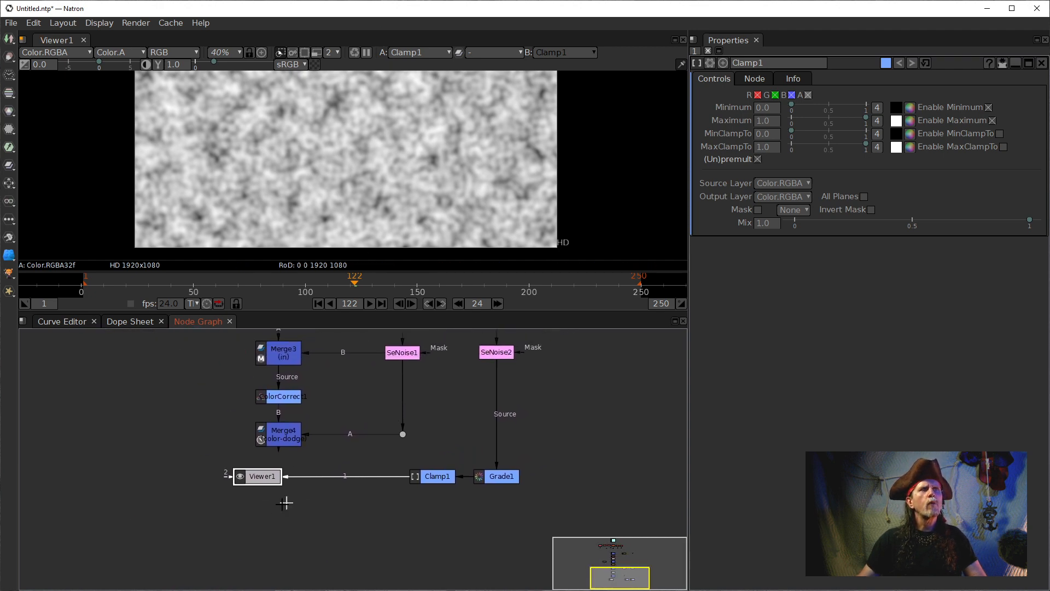
pyautogui.moveTo(267, 477); pyautogui.dragTo(271, 495)
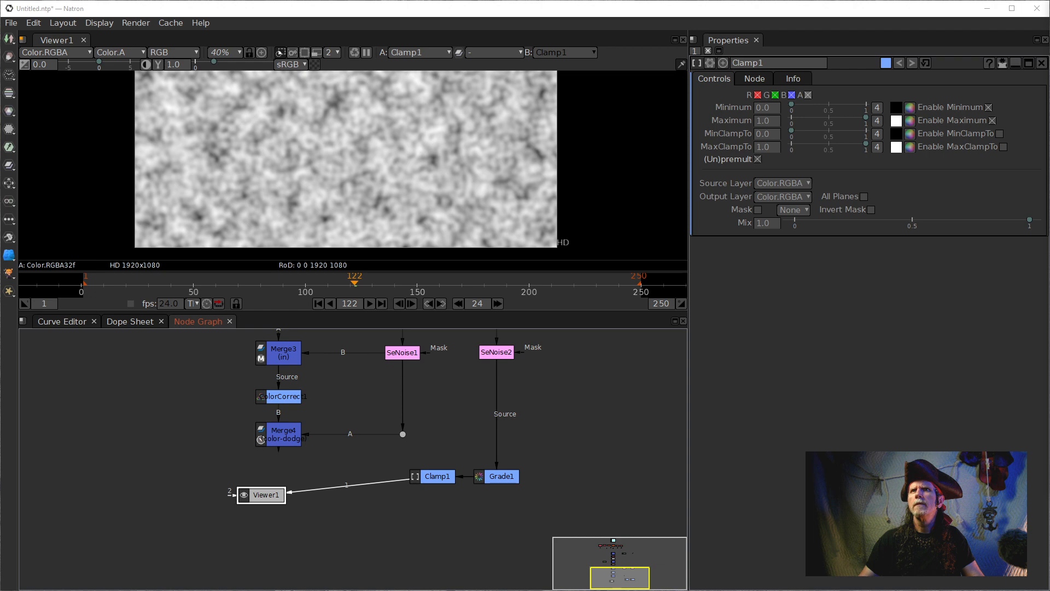
pyautogui.click(442, 479)
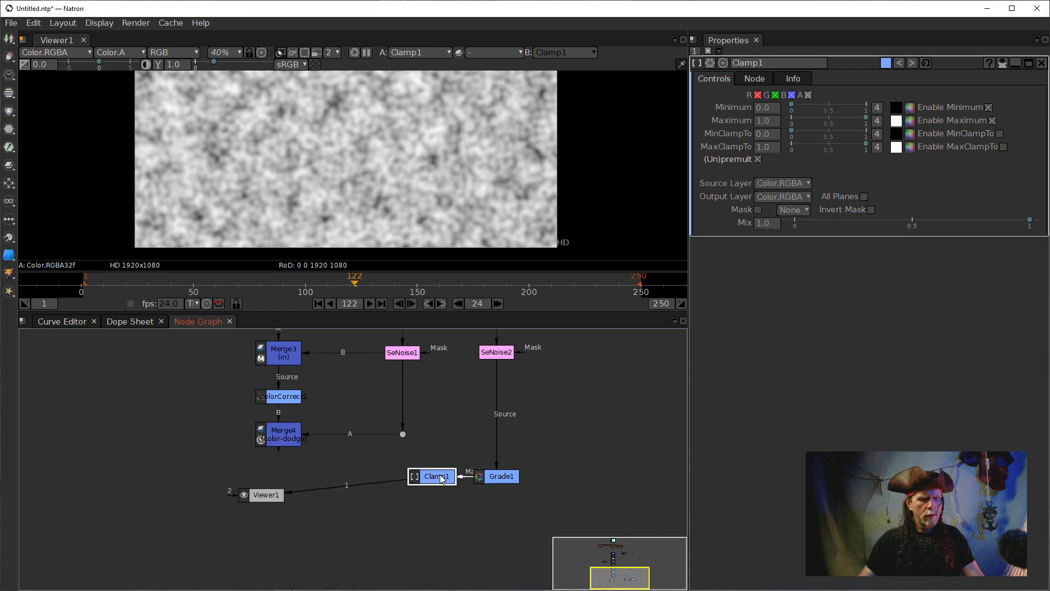
pyautogui.moveTo(445, 478); pyautogui.dragTo(443, 478)
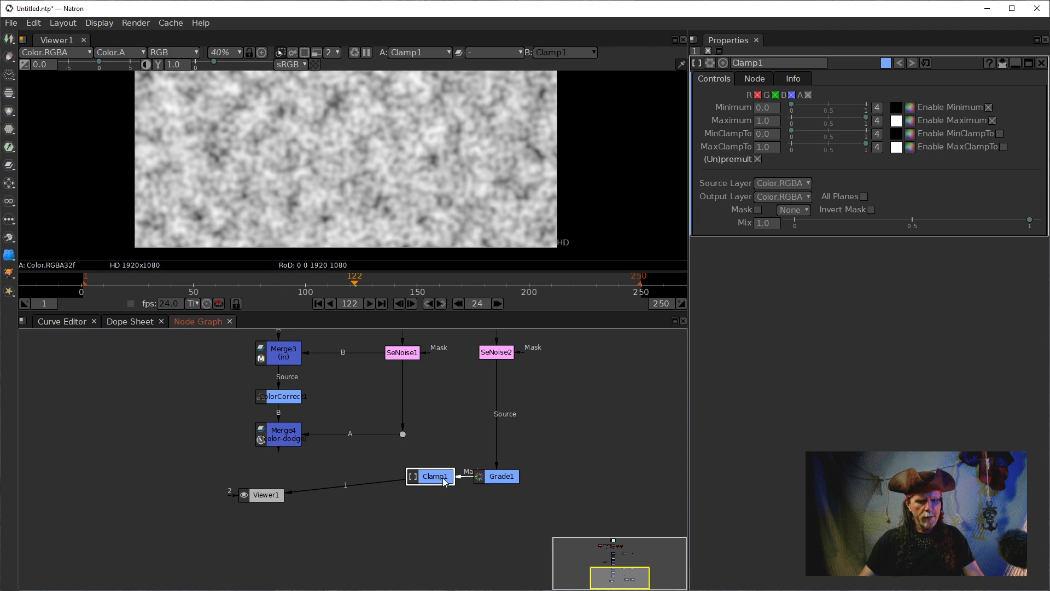
# Check Grade1's settings and turn off (Un)premult on Clamp1, comparing the noise with the option on and off.
pyautogui.click(491, 482)
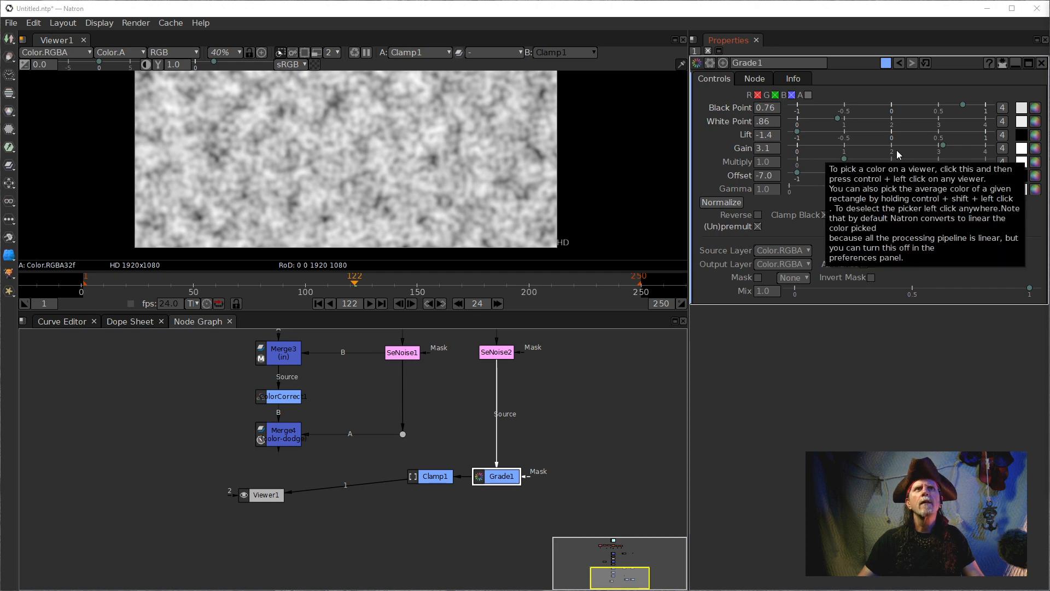
pyautogui.click(434, 472)
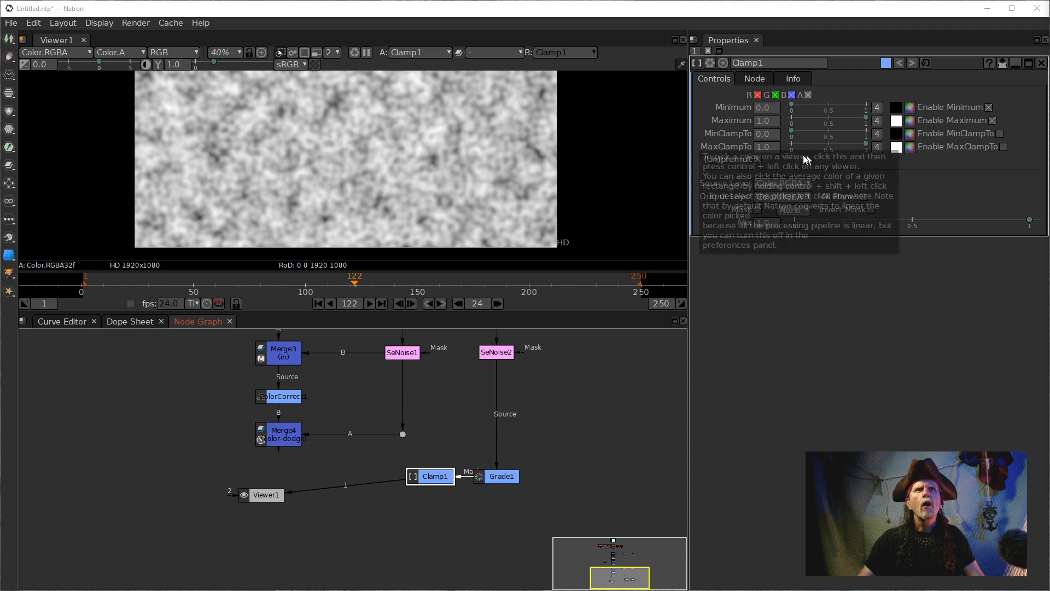
pyautogui.click(758, 159)
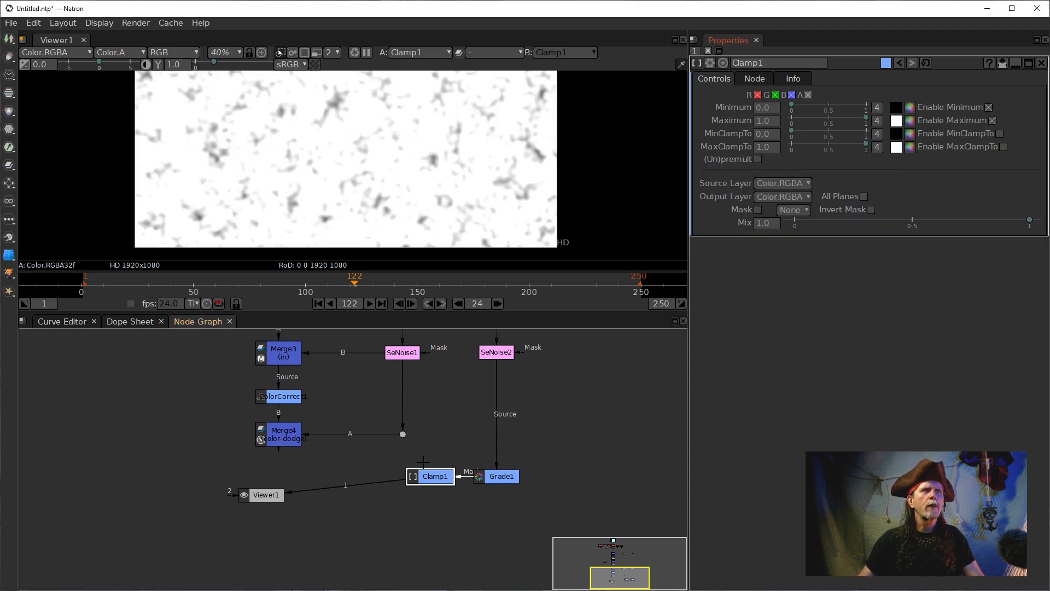
pyautogui.click(758, 159)
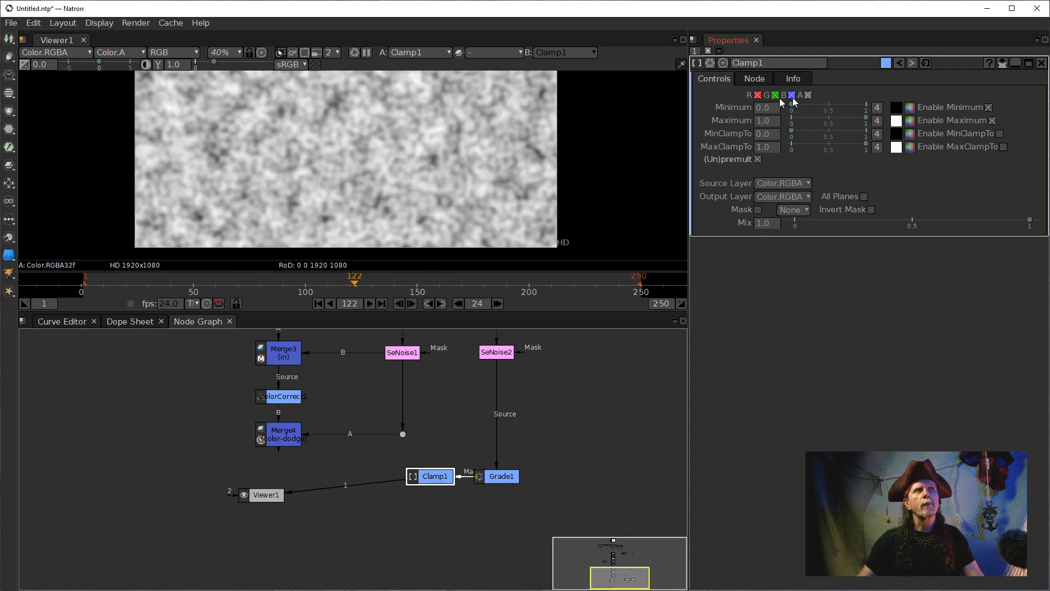
pyautogui.click(758, 159)
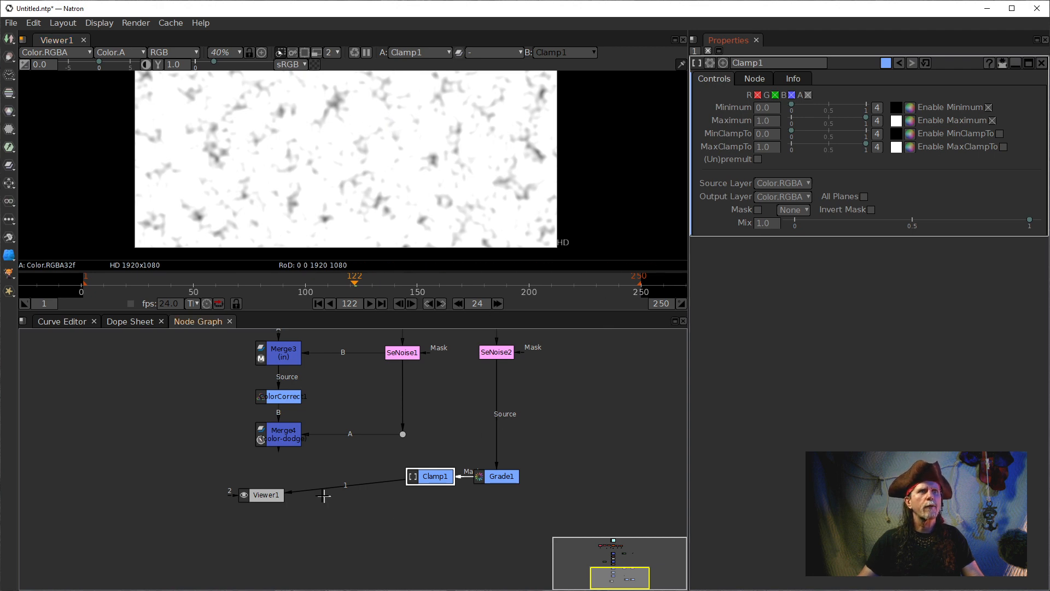
# Reconnect Viewer1 from Clamp1 to Merge4's output and move it further down, leaving room below Merge4.
pyautogui.moveTo(254, 496); pyautogui.dragTo(264, 504)
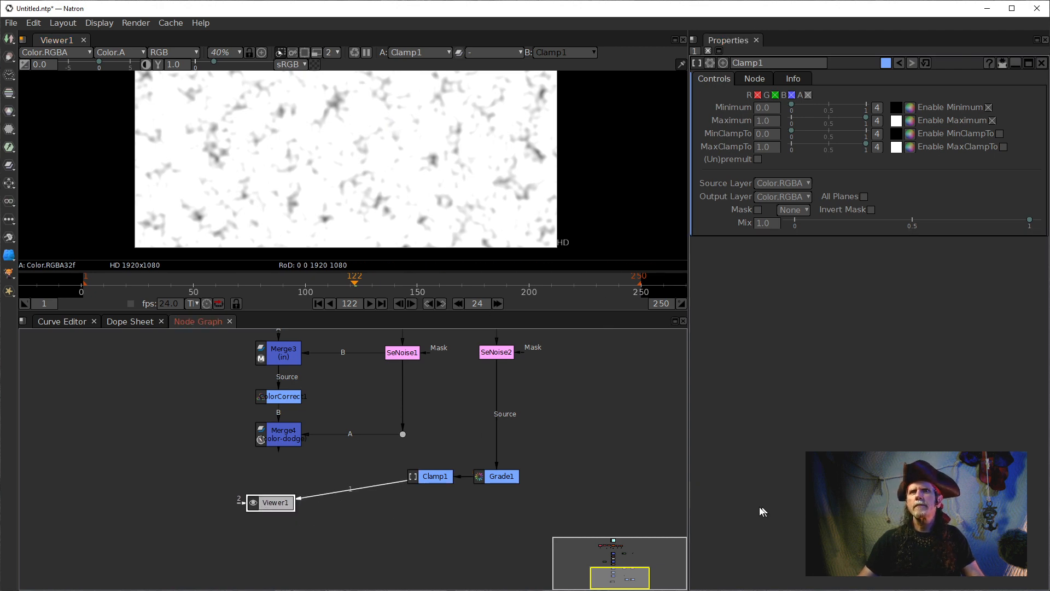
pyautogui.click(501, 474)
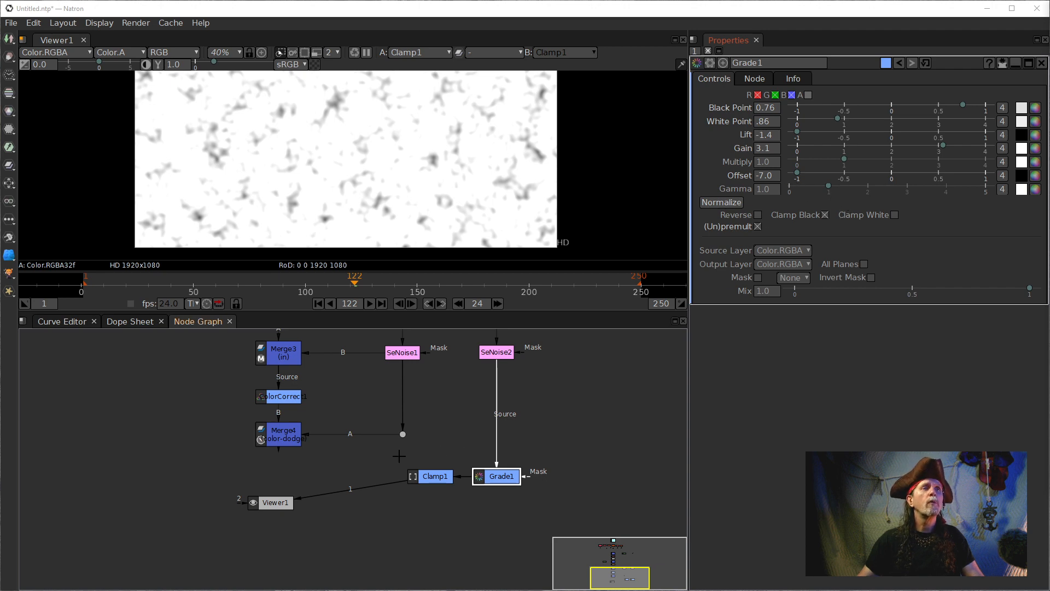
pyautogui.moveTo(346, 488); pyautogui.dragTo(279, 448)
pyautogui.moveTo(289, 512); pyautogui.dragTo(289, 542)
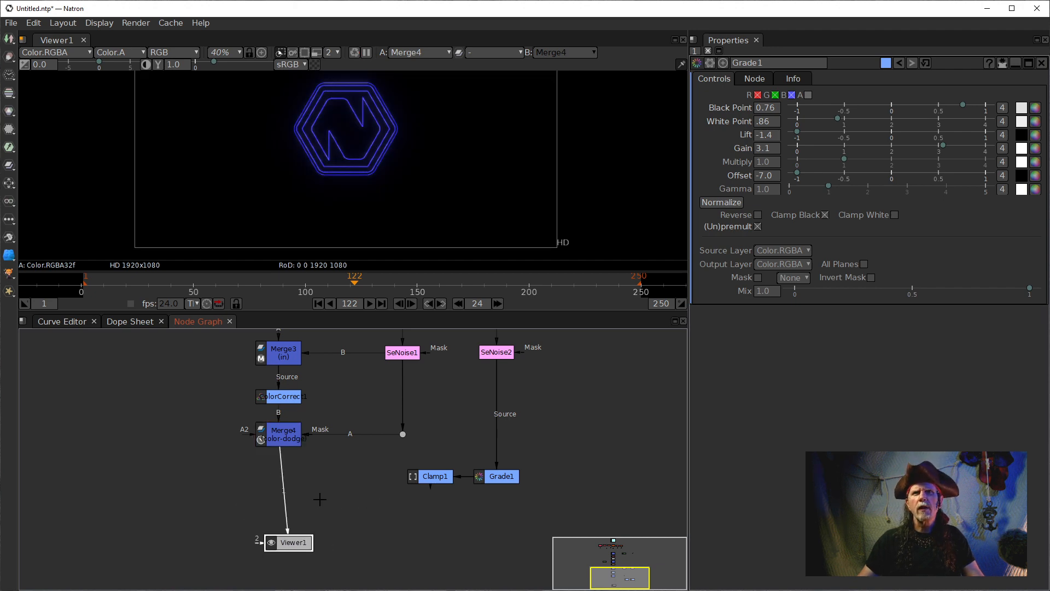
# Add a Merge node between Merge4 and Viewer1, connect its A input to Clamp1, and line it up level with Clamp1.
pyautogui.click(284, 441)
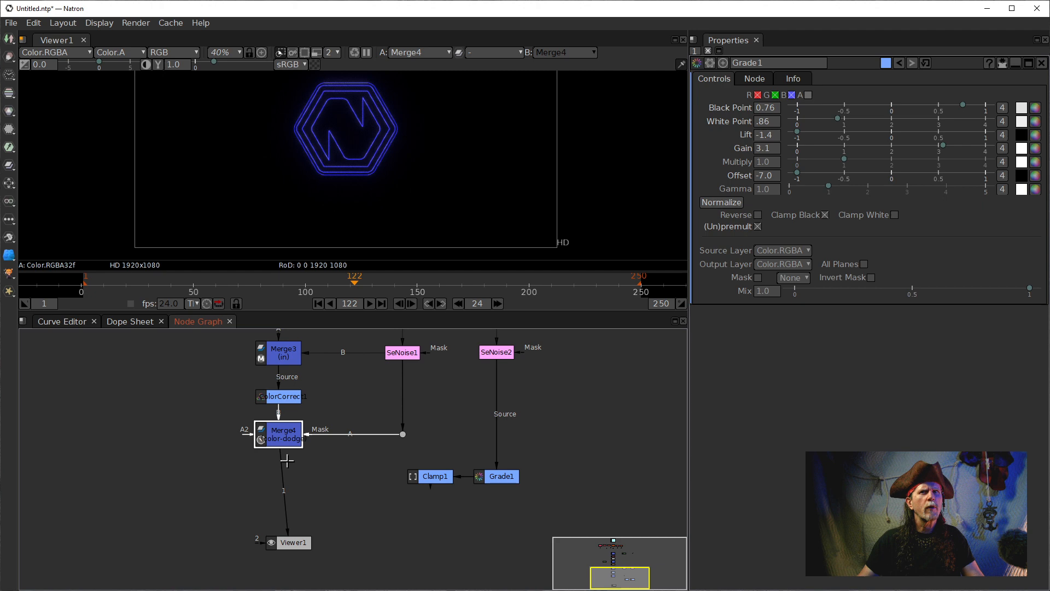
pyautogui.press('m')
pyautogui.moveTo(285, 468); pyautogui.dragTo(277, 500)
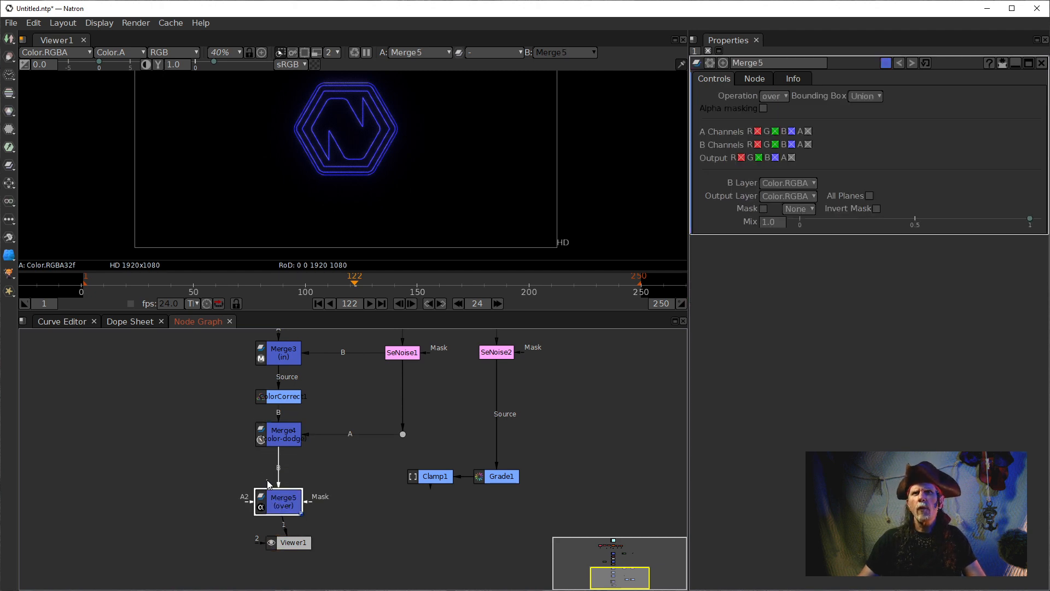
pyautogui.moveTo(366, 494); pyautogui.dragTo(427, 476)
pyautogui.moveTo(255, 502); pyautogui.dragTo(269, 481)
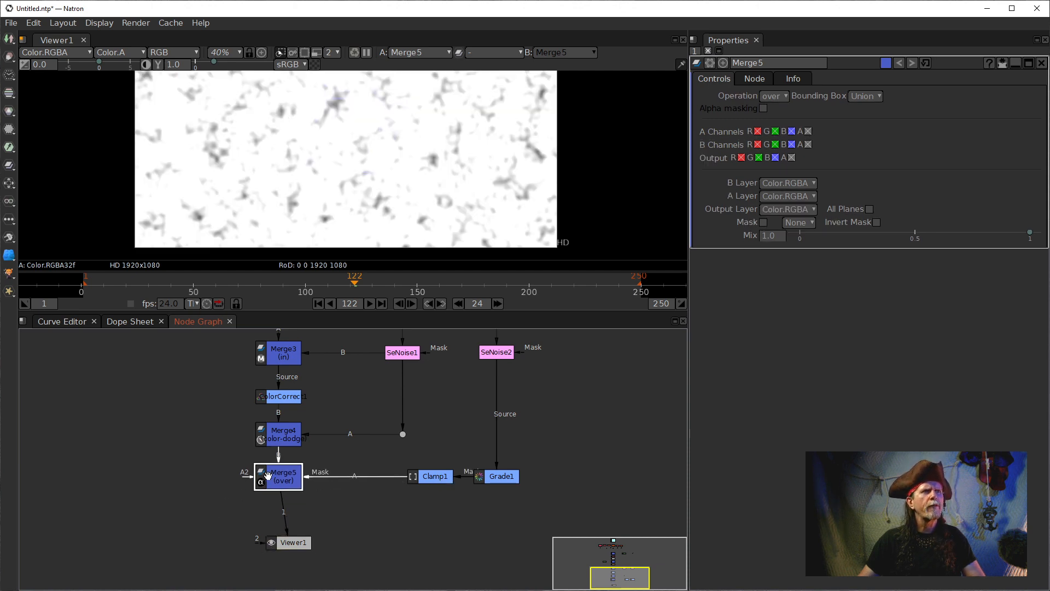
# Set Merge5's operation to multiply and frame the logo more closely in the viewer.
pyautogui.click(774, 97)
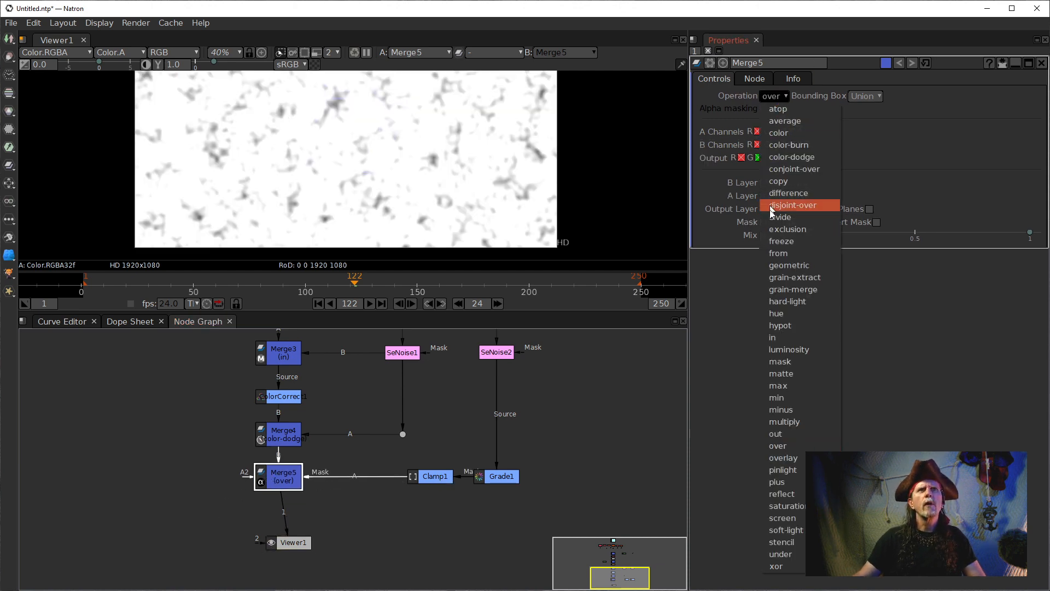
pyautogui.click(793, 422)
pyautogui.scroll(7, 312, 137)
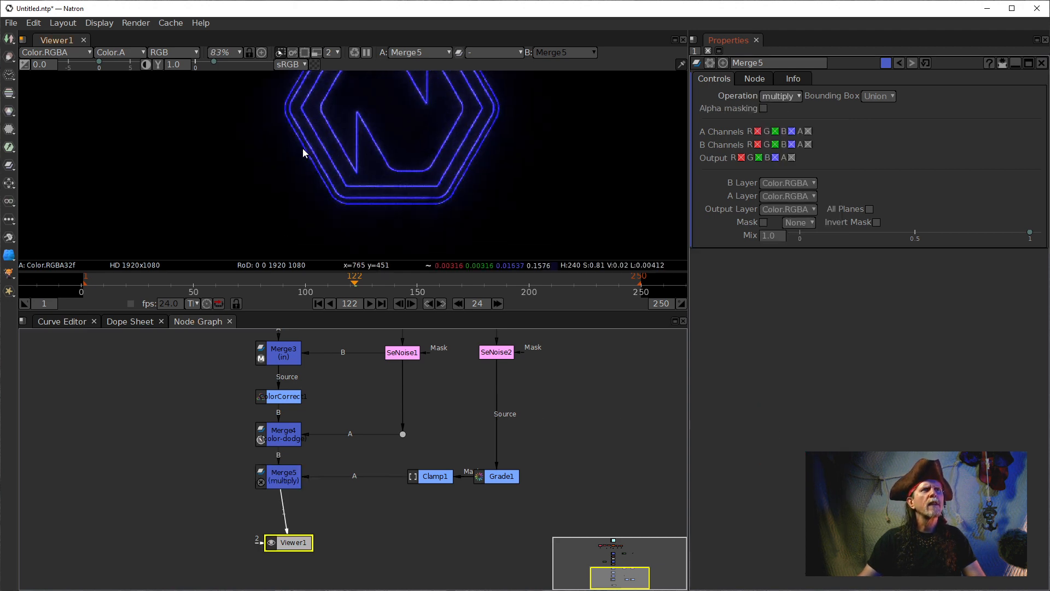
pyautogui.moveTo(328, 174); pyautogui.dragTo(307, 188)
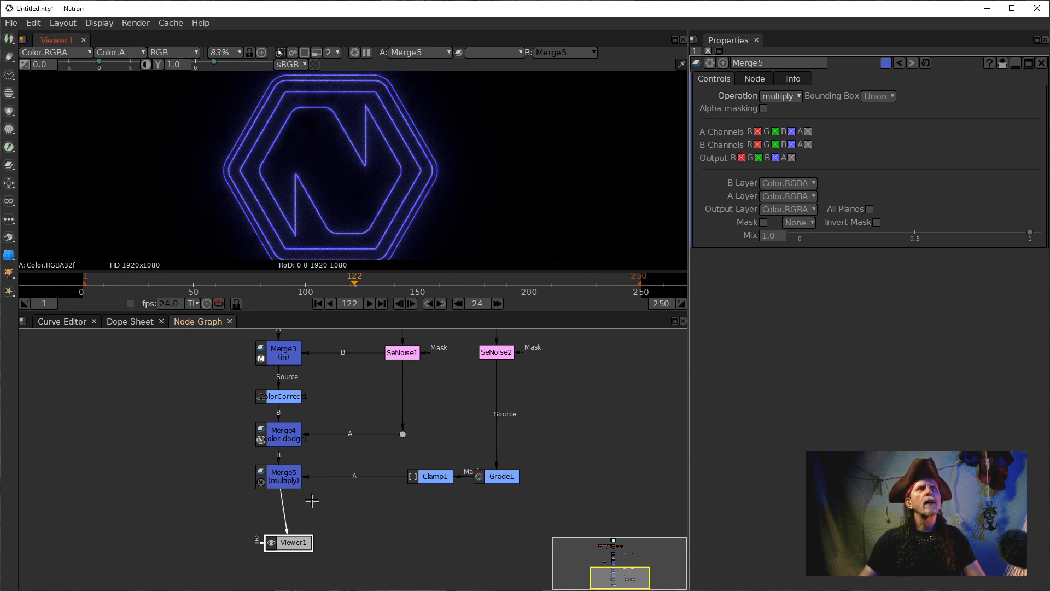
# Compare the outputs of Merge4 and Merge5 in a close-up of the logo's upper part, moving Viewer1 aside.
pyautogui.click(282, 436)
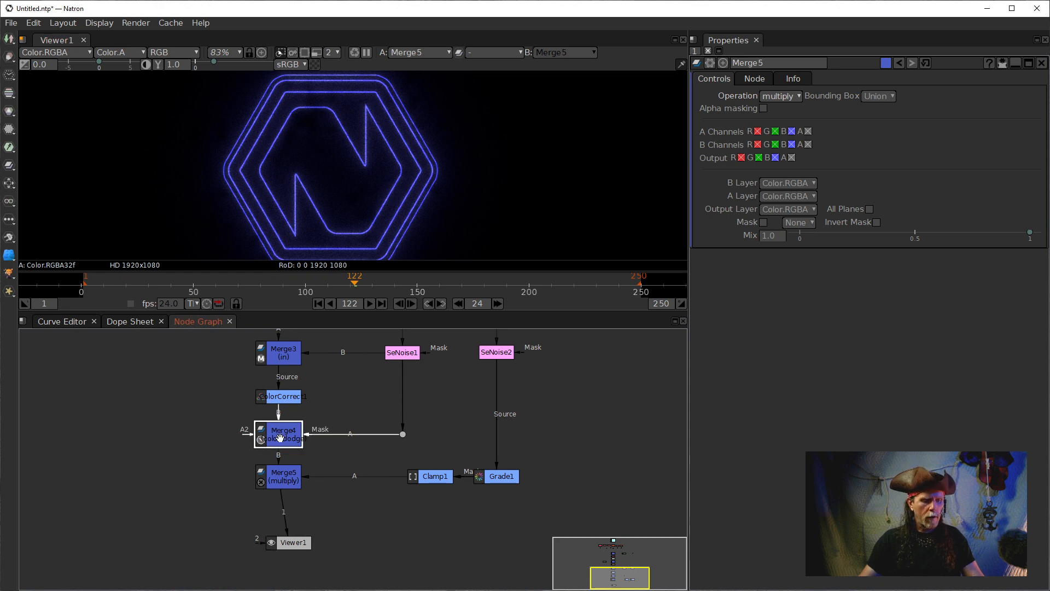
pyautogui.press('1')
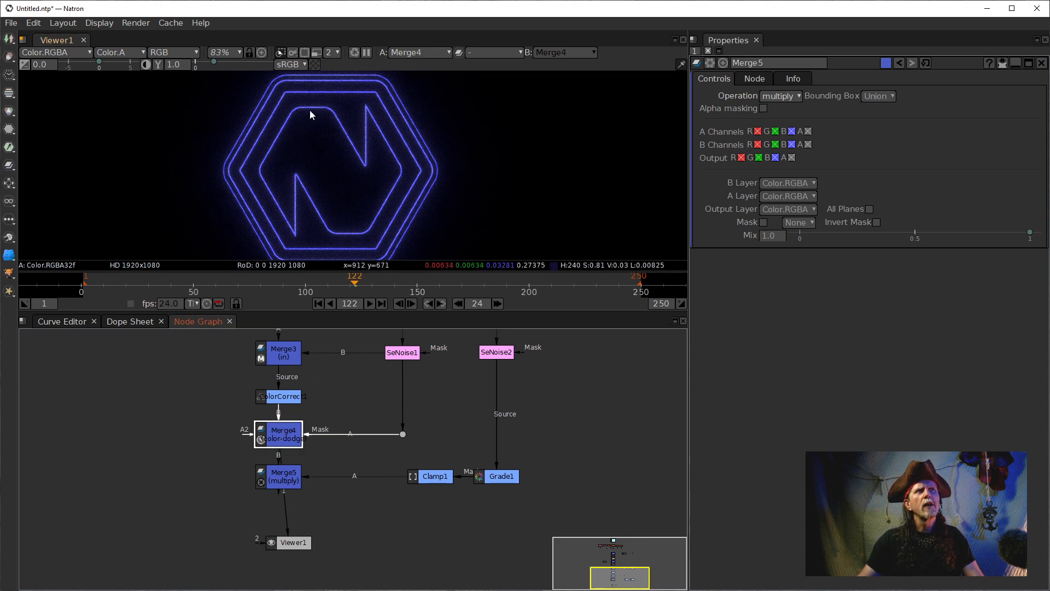
pyautogui.scroll(5, 320, 130)
pyautogui.moveTo(328, 140); pyautogui.dragTo(354, 214)
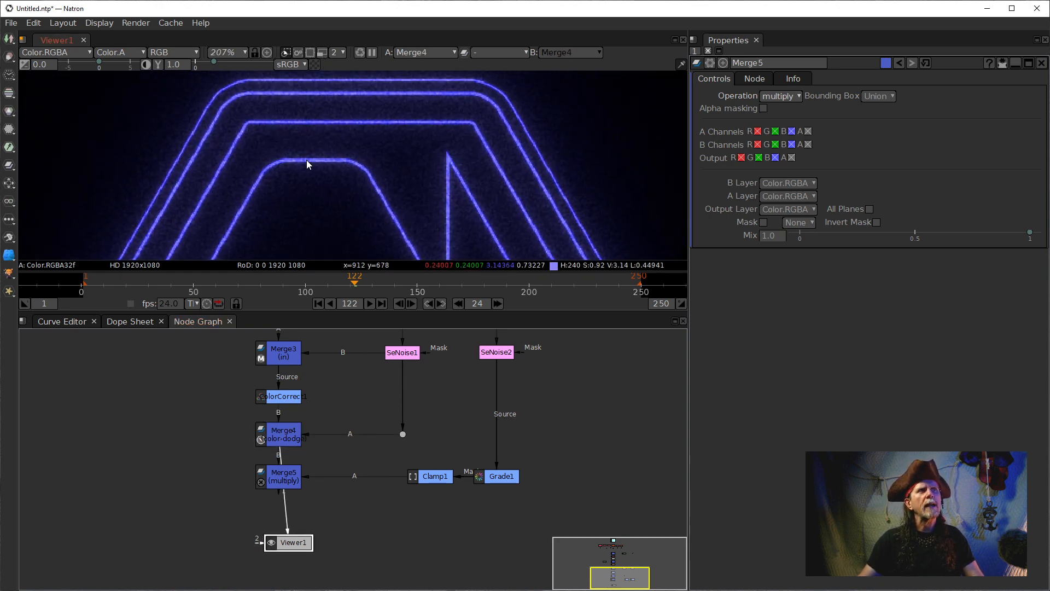
pyautogui.click(280, 480)
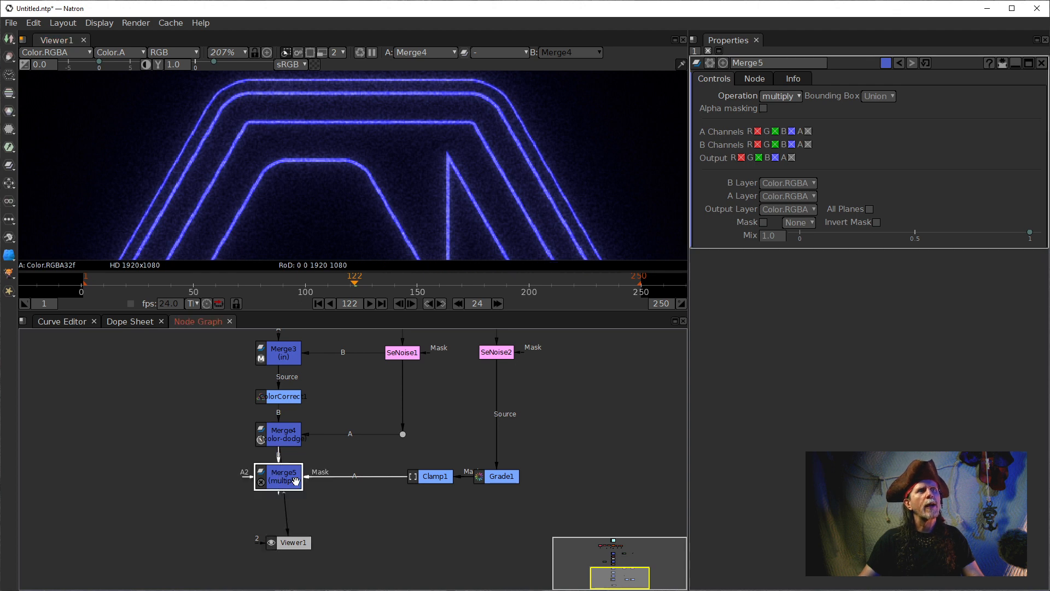
pyautogui.moveTo(292, 545); pyautogui.dragTo(192, 521)
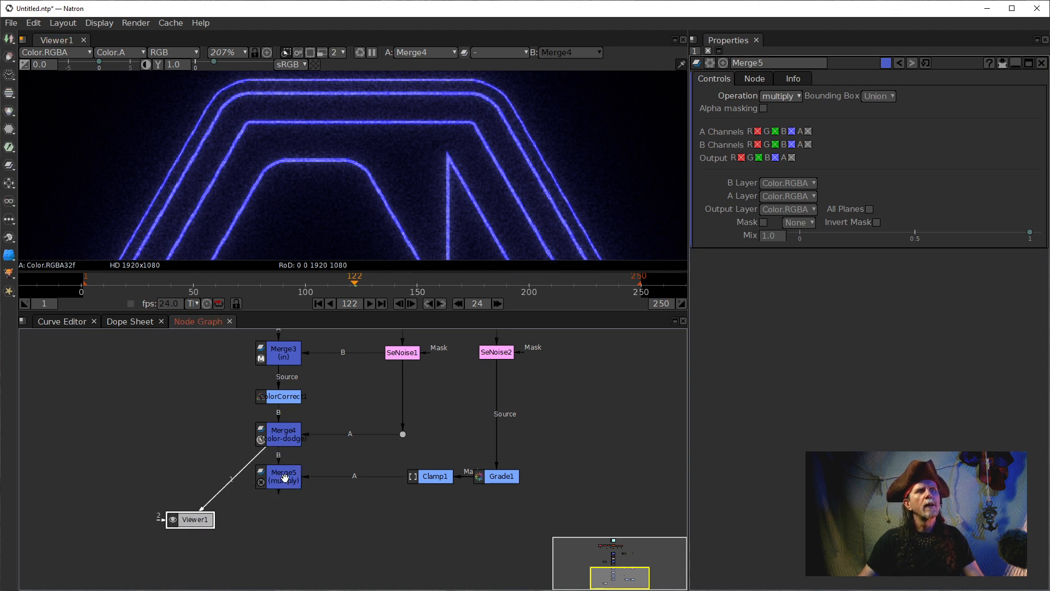
pyautogui.click(283, 482)
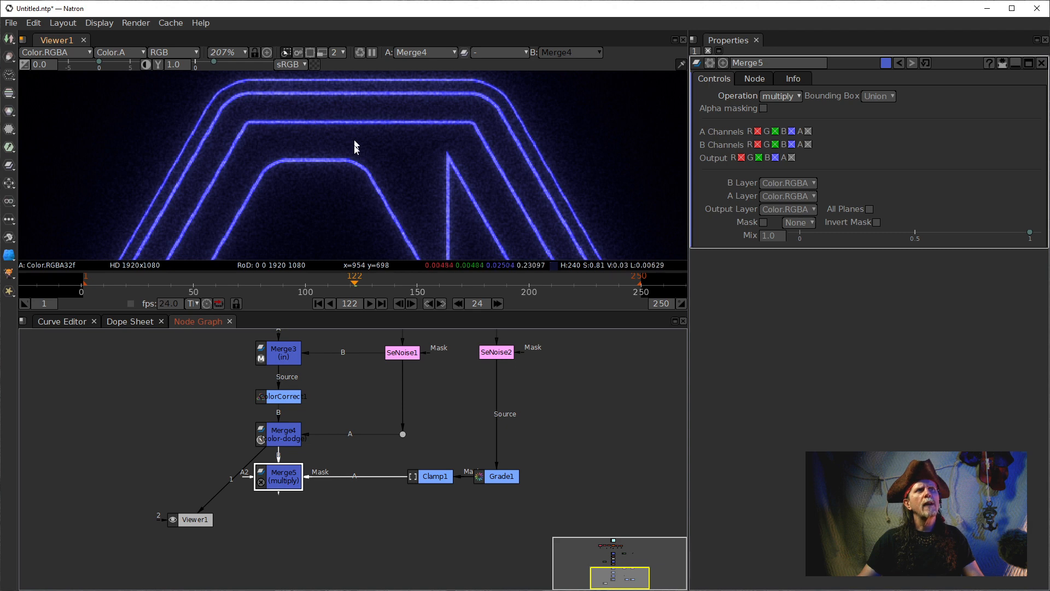
pyautogui.press('1')
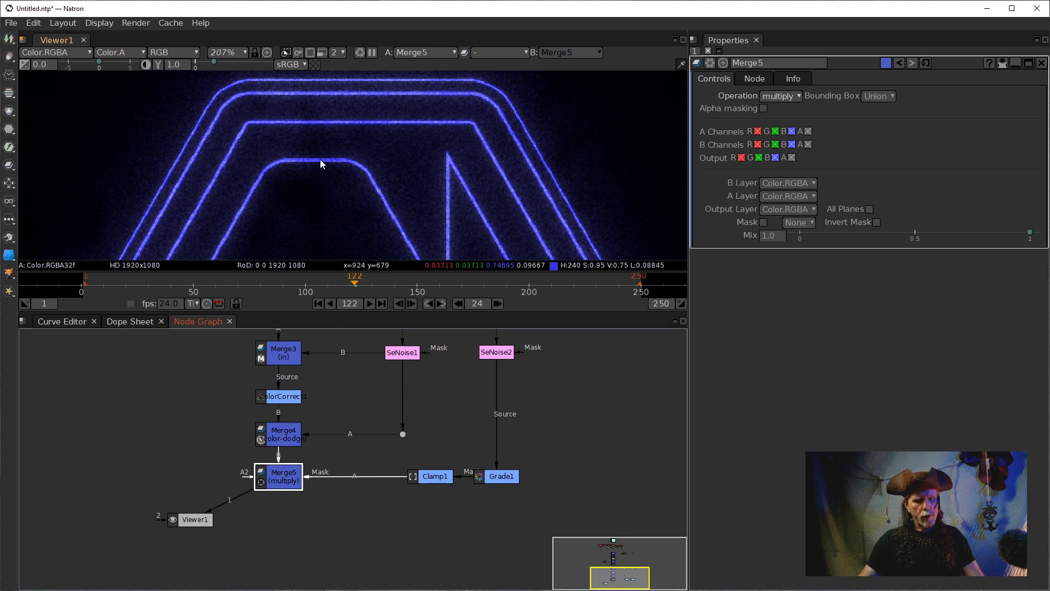
# Switch Merge5 off and on repeatedly to compare its effect on the logo lines, and view the whole logo.
pyautogui.press('d')
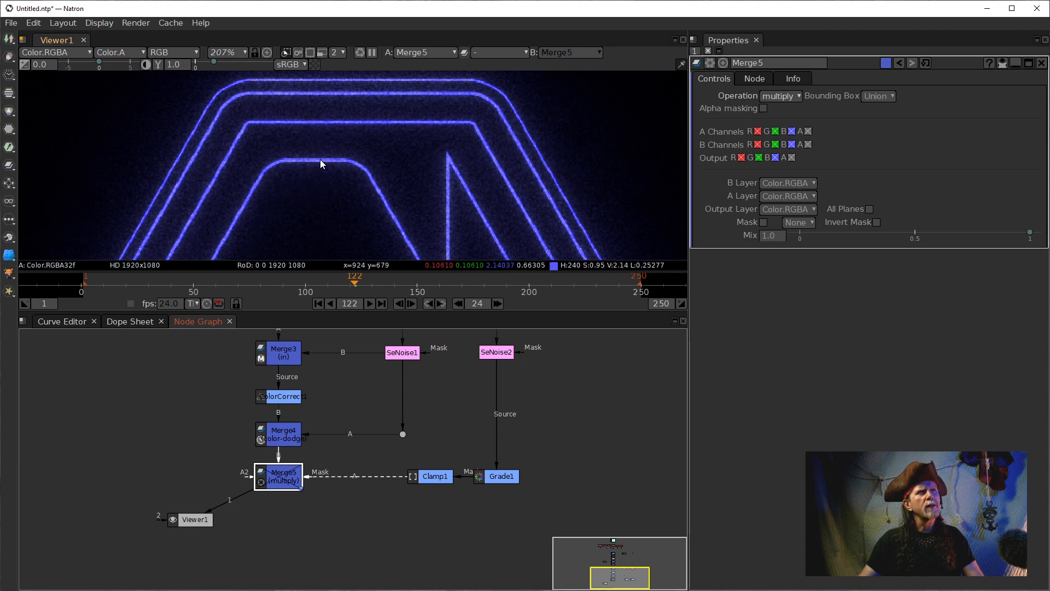
pyautogui.press('d')
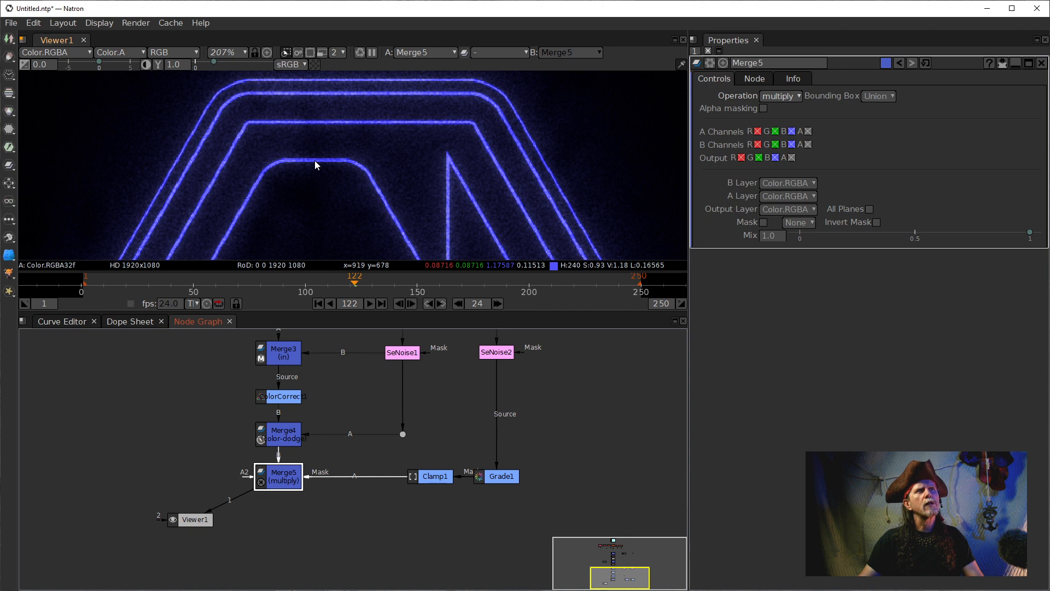
pyautogui.press('d')
pyautogui.press('d')
pyautogui.press('d')
pyautogui.press('d')
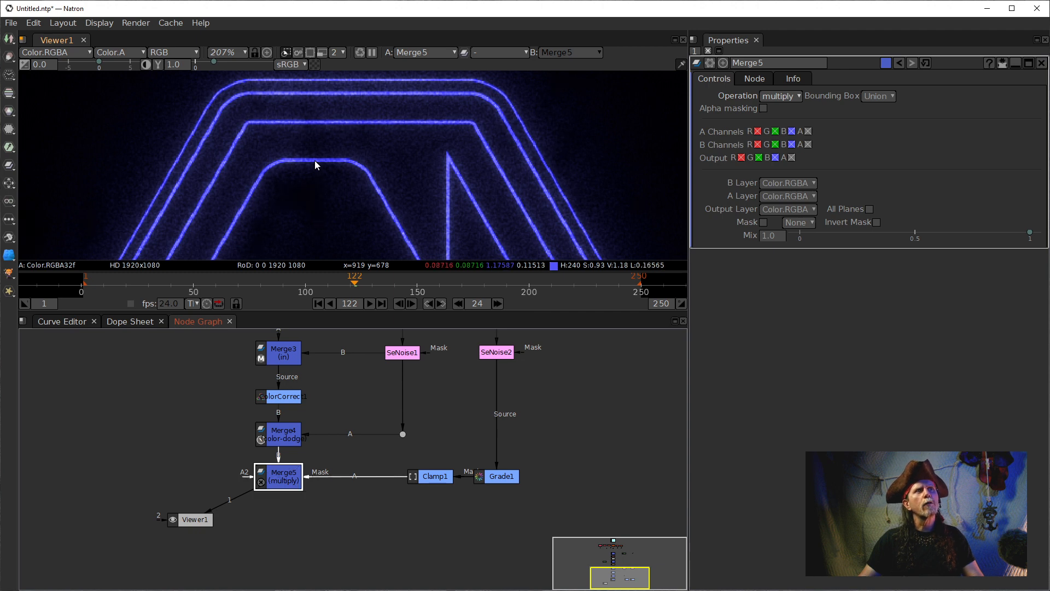
pyautogui.scroll(-10, 317, 169)
pyautogui.moveTo(353, 243); pyautogui.dragTo(353, 145)
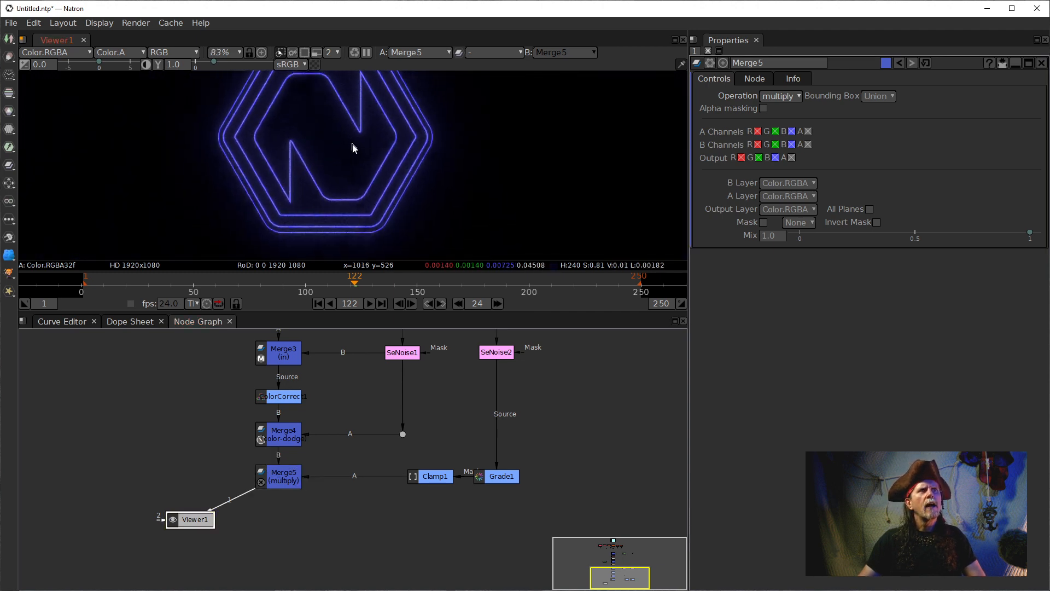
pyautogui.scroll(-4, 352, 145)
pyautogui.scroll(4, 359, 166)
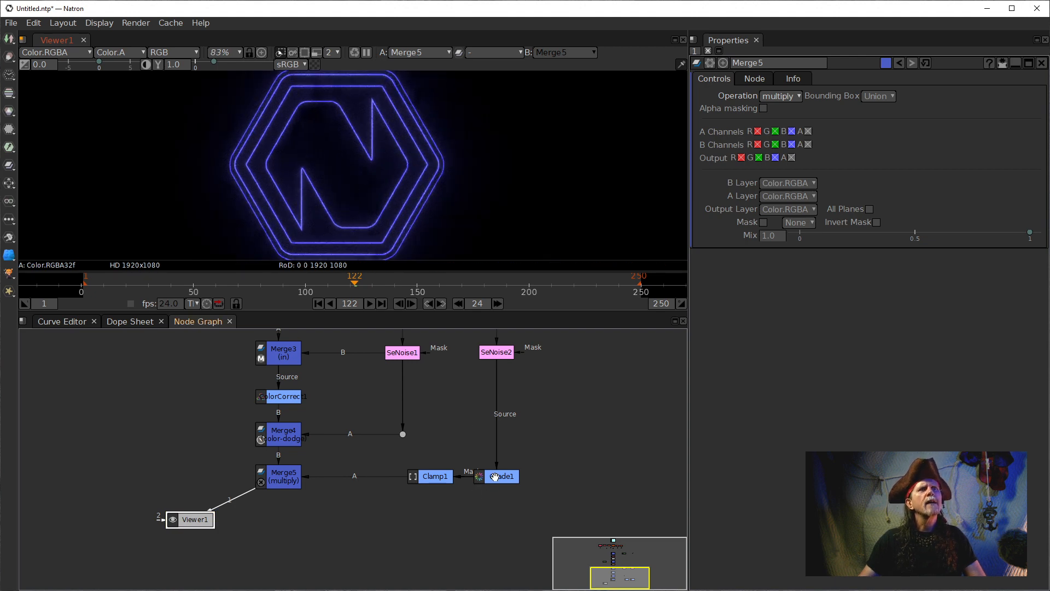
# Try including the alpha channel in Grade1's processing.
pyautogui.doubleClick(512, 474)
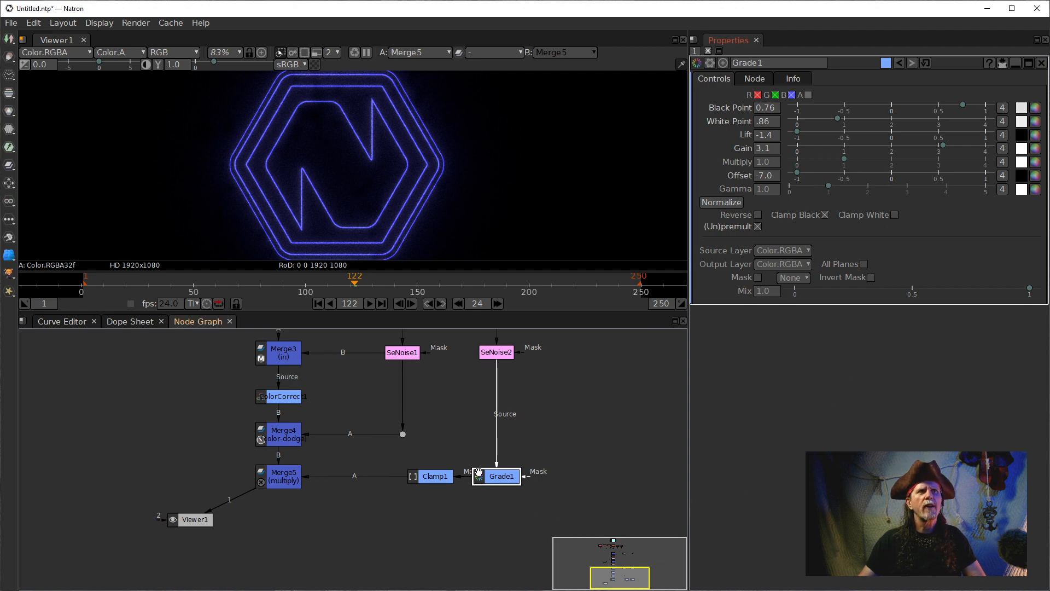
pyautogui.click(809, 95)
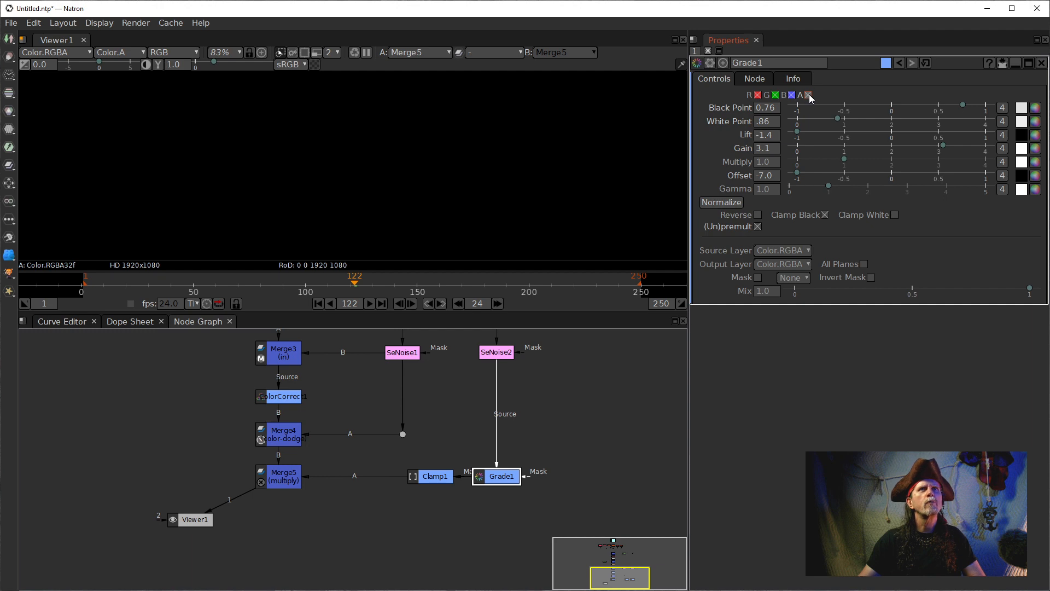
pyautogui.click(809, 95)
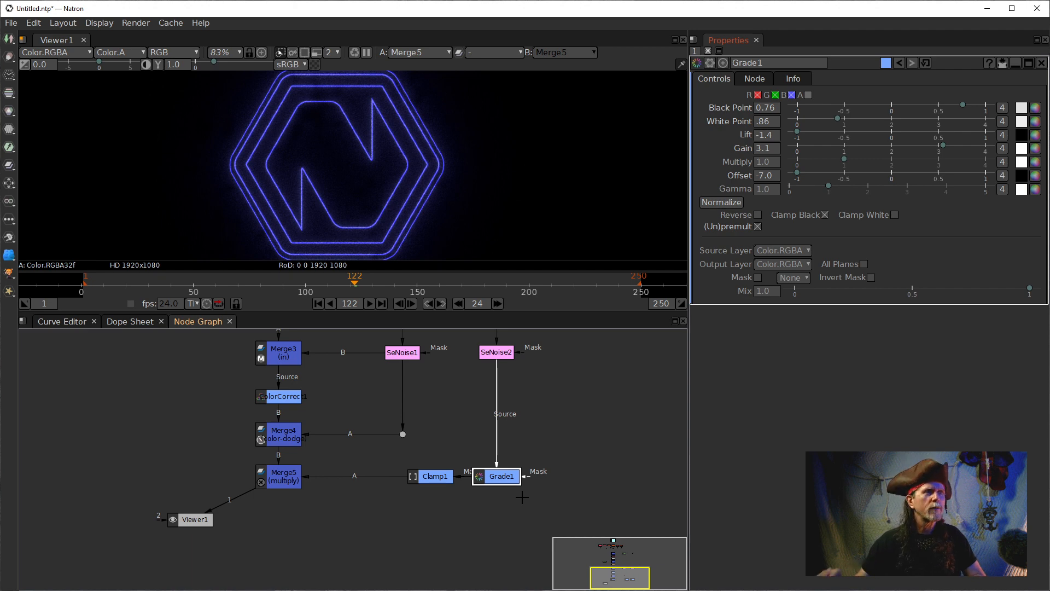
# Line Viewer1 up directly beneath Merge5.
pyautogui.moveTo(201, 516); pyautogui.dragTo(291, 526)
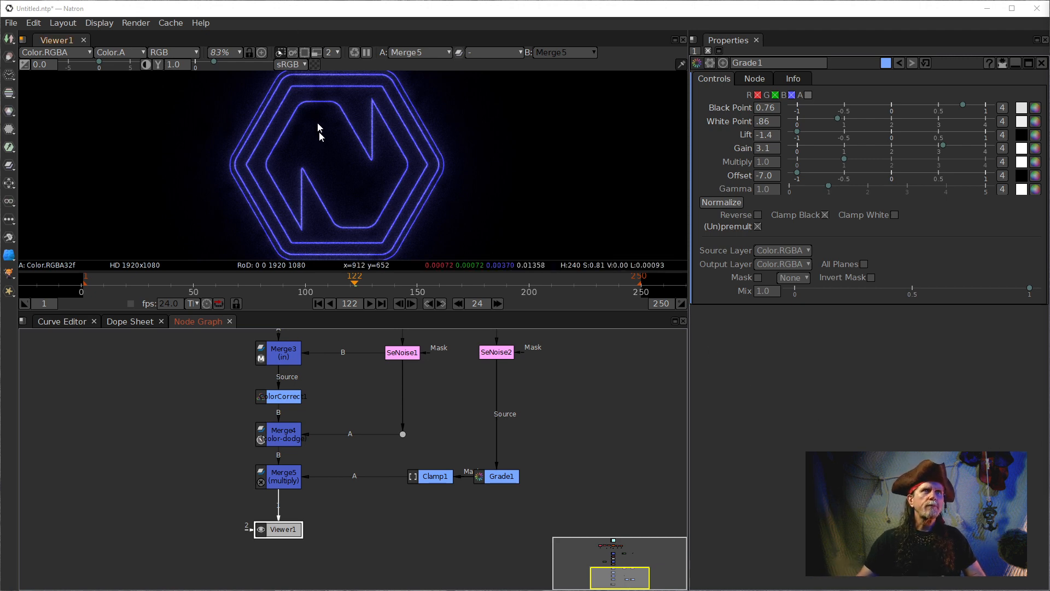
# Go to frame 12 and examine the logo lines at the frame's edge with the whole image fitted in the viewer.
pyautogui.scroll(-5, 310, 164)
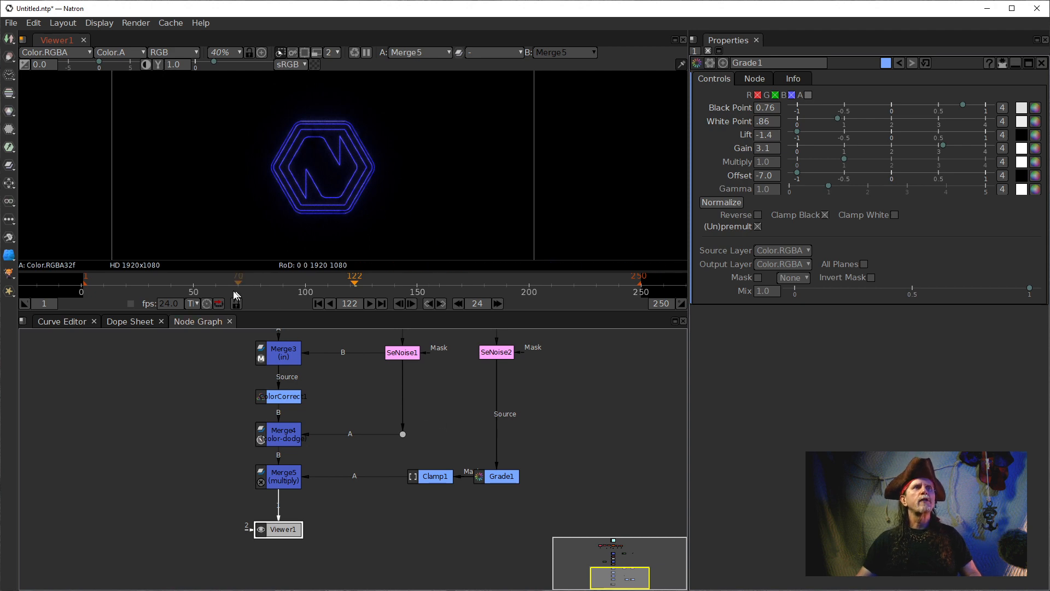
pyautogui.click(109, 282)
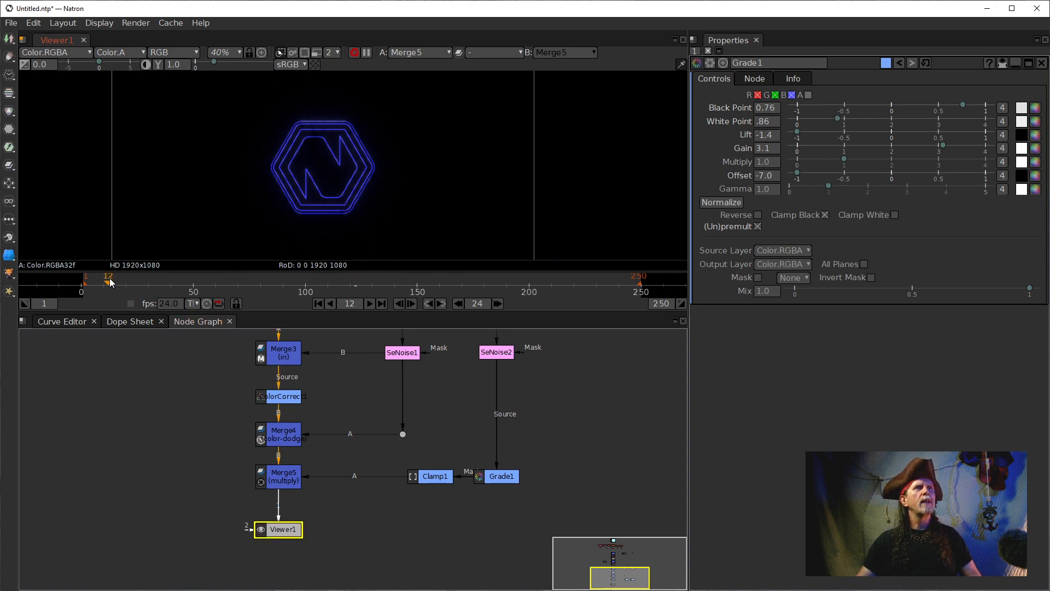
pyautogui.scroll(-2, 358, 176)
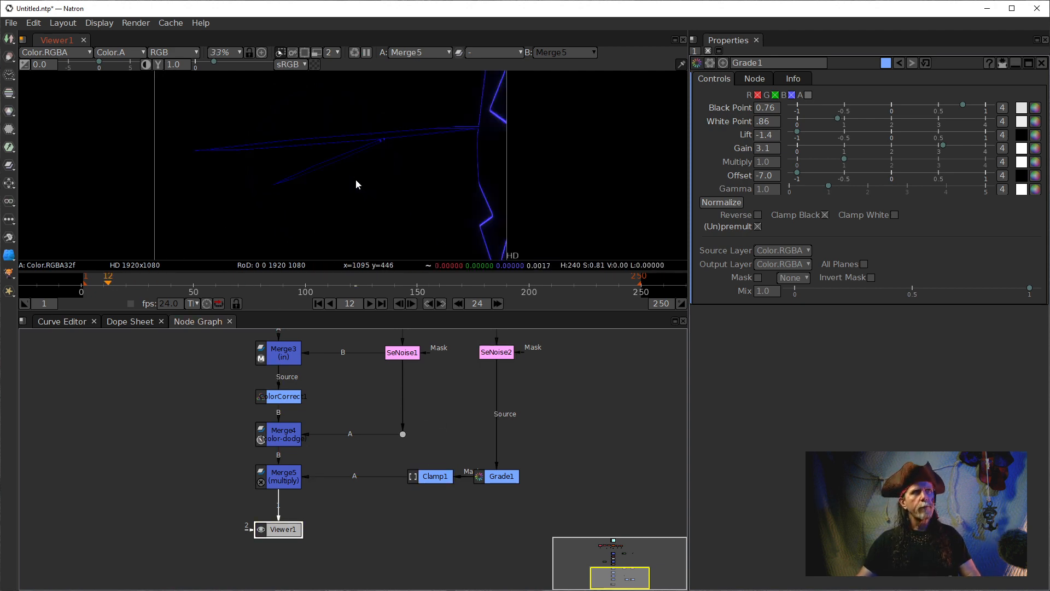
pyautogui.press('f')
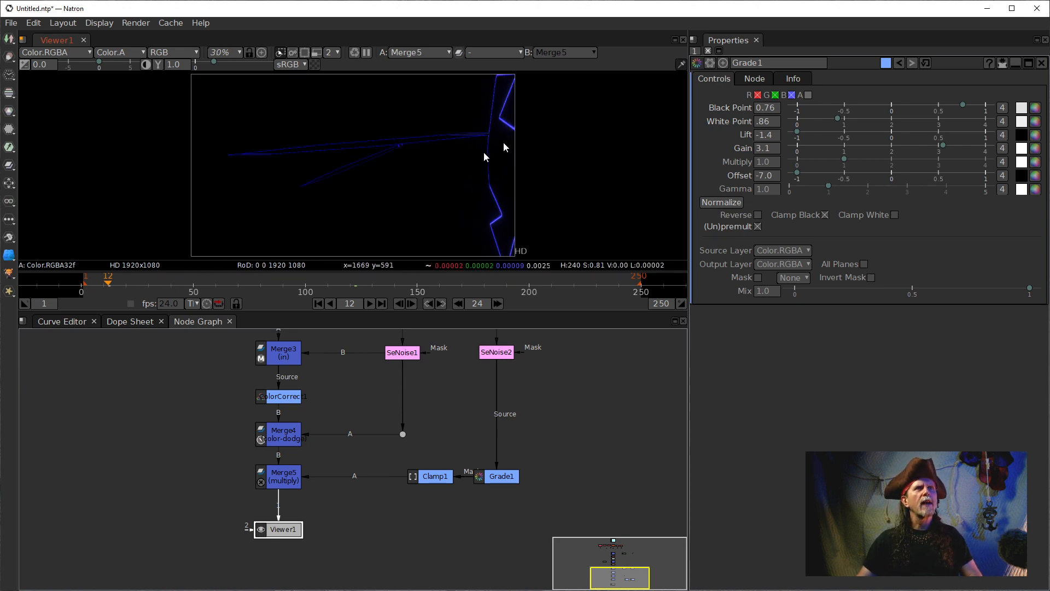
pyautogui.scroll(4, 503, 132)
pyautogui.press('f')
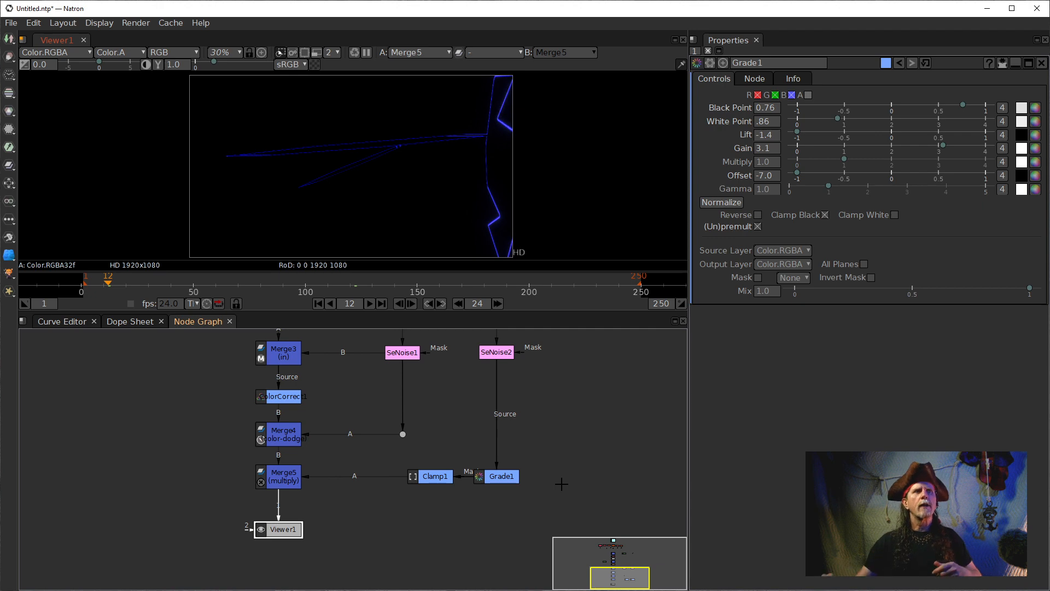
# Add a Radial node in the free space below Clamp1.
pyautogui.moveTo(464, 547); pyautogui.dragTo(470, 492)
pyautogui.click(454, 474)
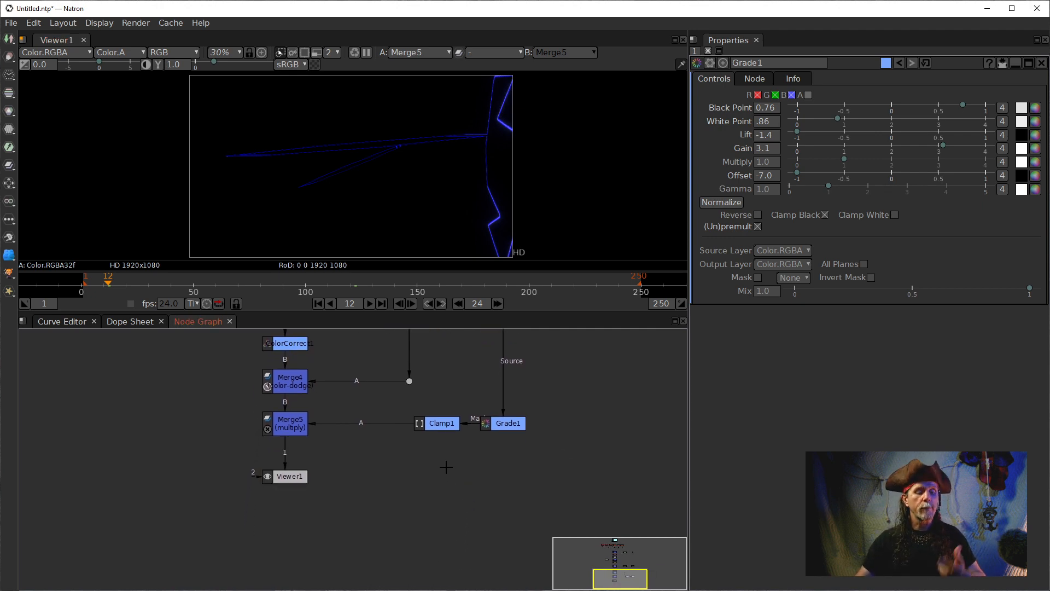
pyautogui.press('Tab')
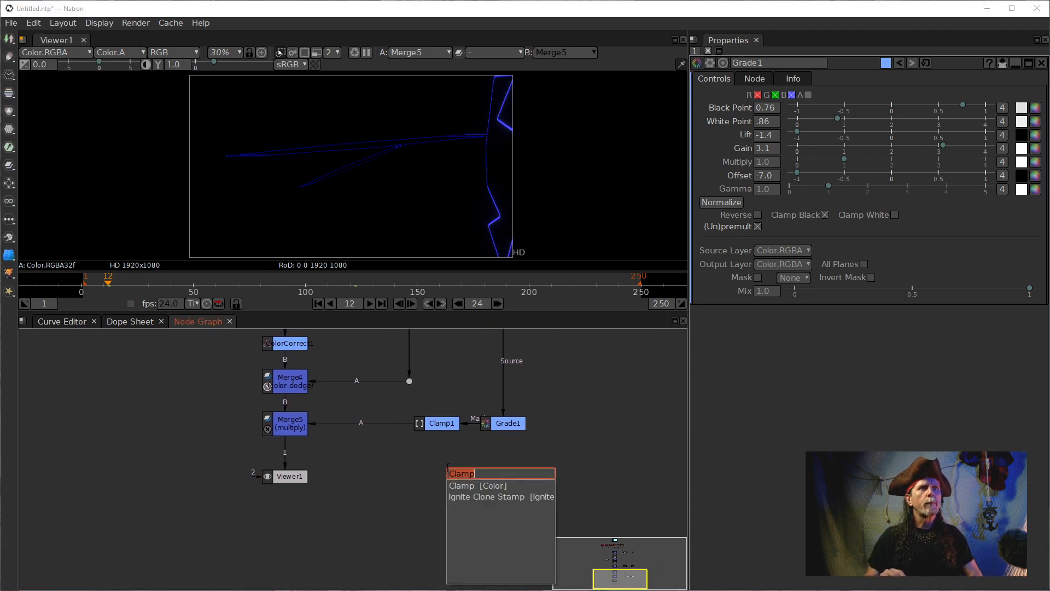
pyautogui.write('rai')
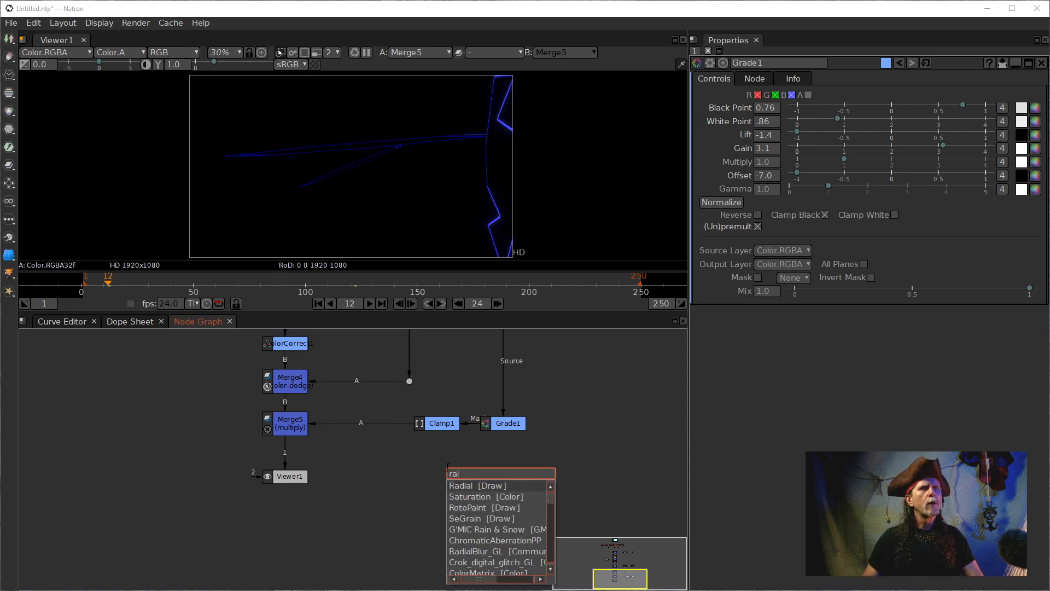
pyautogui.press('Return')
pyautogui.moveTo(480, 478); pyautogui.dragTo(456, 478)
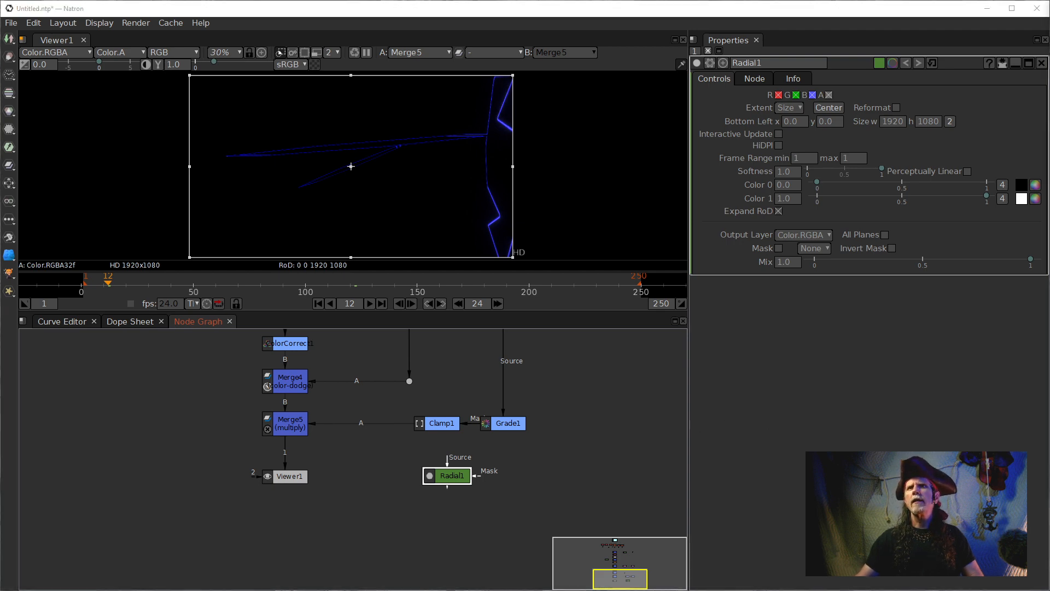
# Connect Radial1's source to the dot beside Constant1, routing the connection through a new corner dot directly above Radial1.
pyautogui.moveTo(557, 448); pyautogui.dragTo(440, 579)
pyautogui.moveTo(436, 418); pyautogui.dragTo(476, 324)
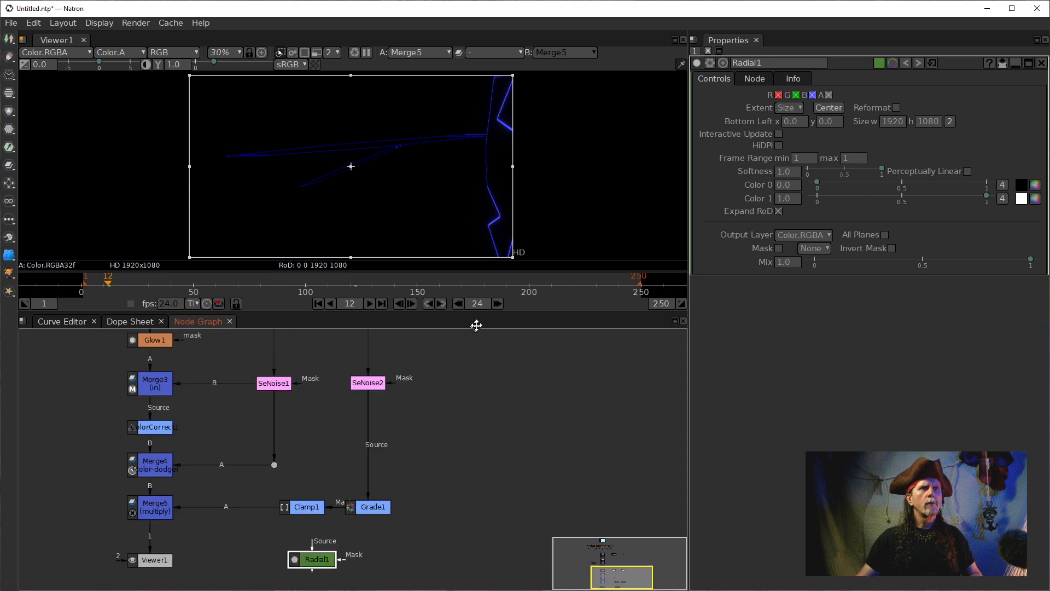
pyautogui.scroll(-1, 462, 381)
pyautogui.scroll(-2, 462, 381)
pyautogui.scroll(-1, 570, 509)
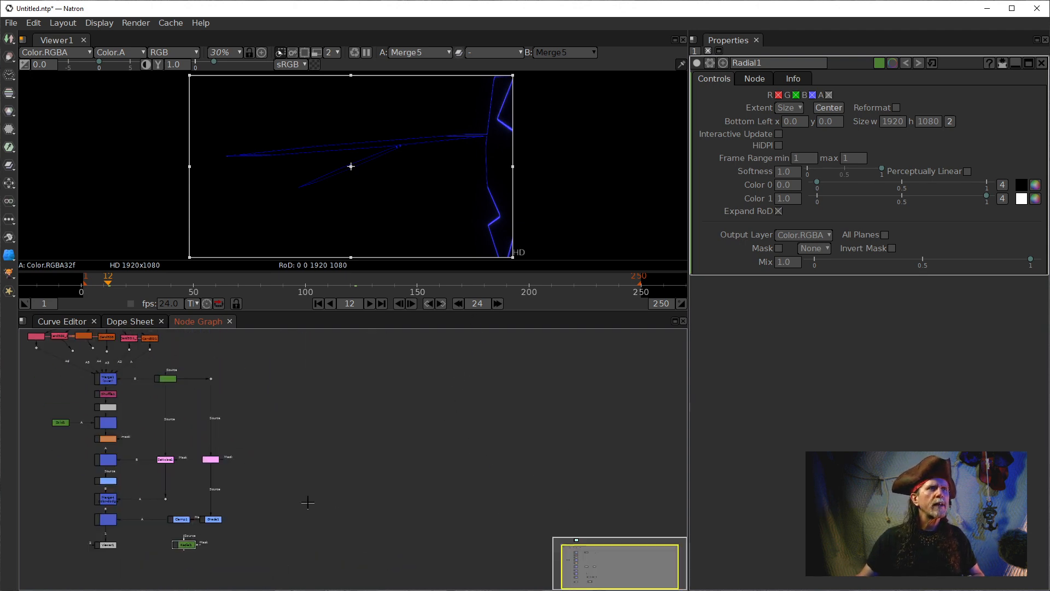
pyautogui.moveTo(307, 499); pyautogui.dragTo(389, 510)
pyautogui.moveTo(293, 550); pyautogui.dragTo(260, 353)
pyautogui.scroll(5, 338, 398)
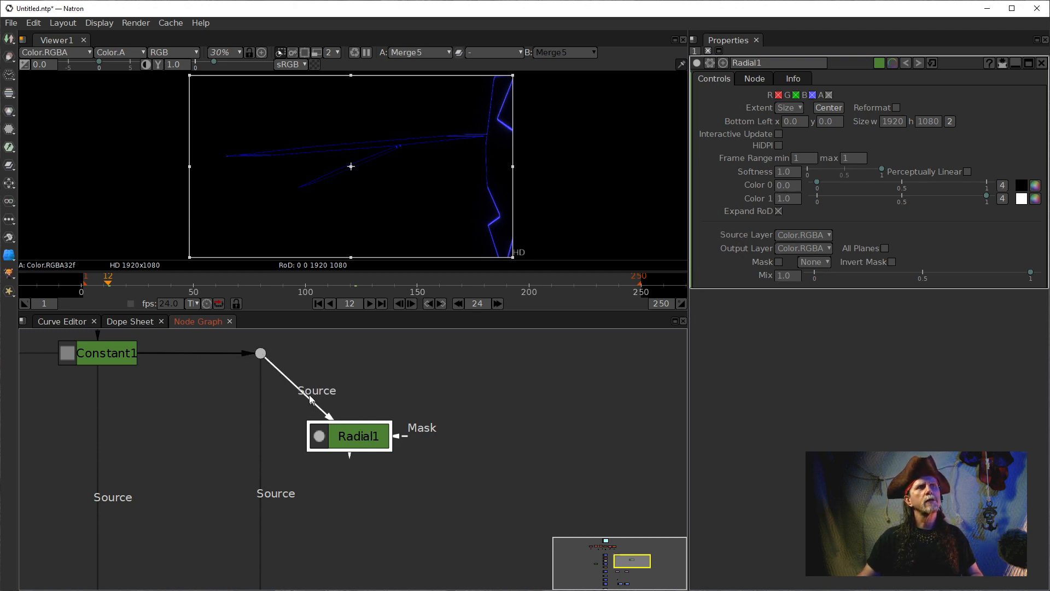
pyautogui.moveTo(309, 395); pyautogui.dragTo(363, 351)
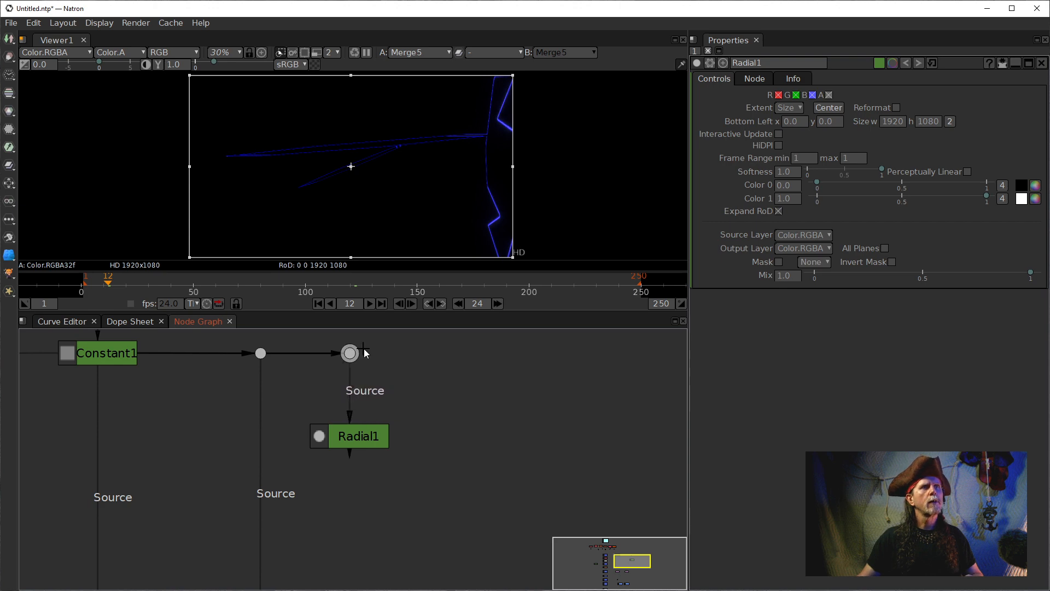
# Move Radial1 straight down its connection line to just below the row of Merge5, Clamp1 and Grade1.
pyautogui.moveTo(358, 436); pyautogui.dragTo(356, 572)
pyautogui.scroll(-5, 461, 386)
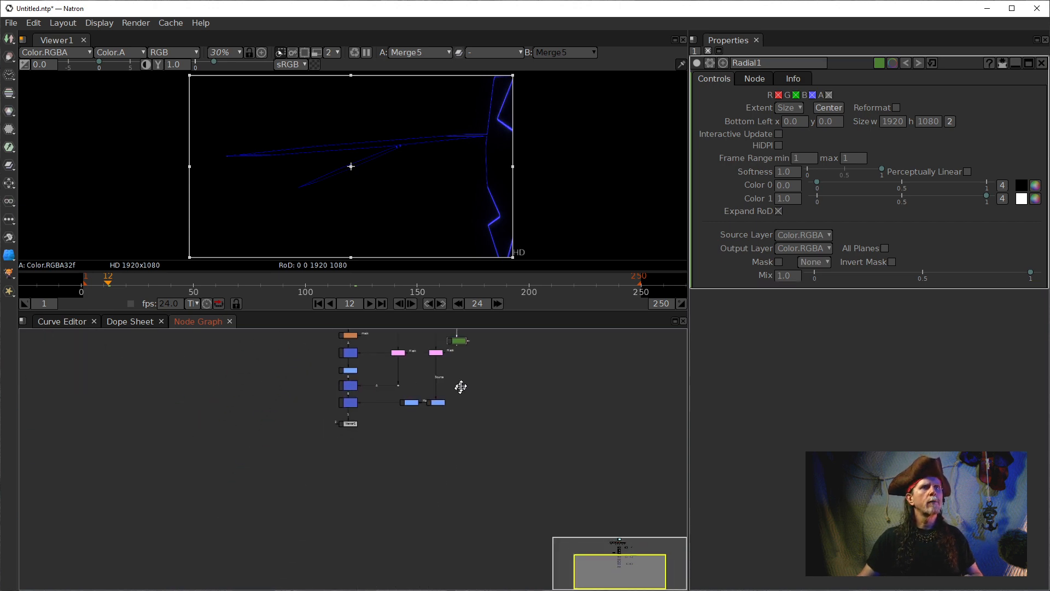
pyautogui.moveTo(462, 387); pyautogui.dragTo(438, 429)
pyautogui.moveTo(434, 384); pyautogui.dragTo(433, 463)
pyautogui.scroll(5, 394, 481)
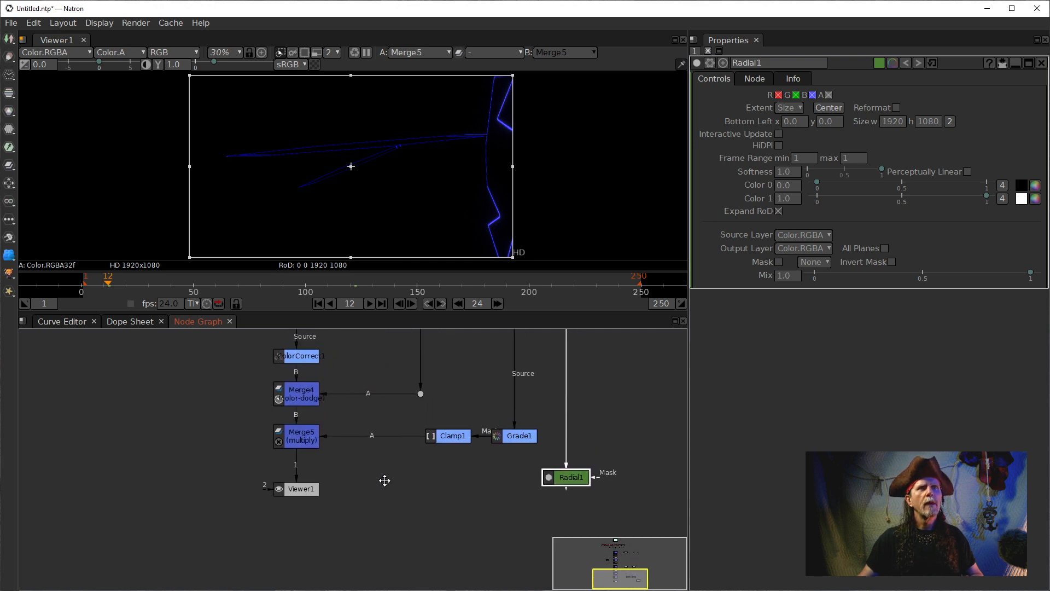
pyautogui.scroll(4, 385, 482)
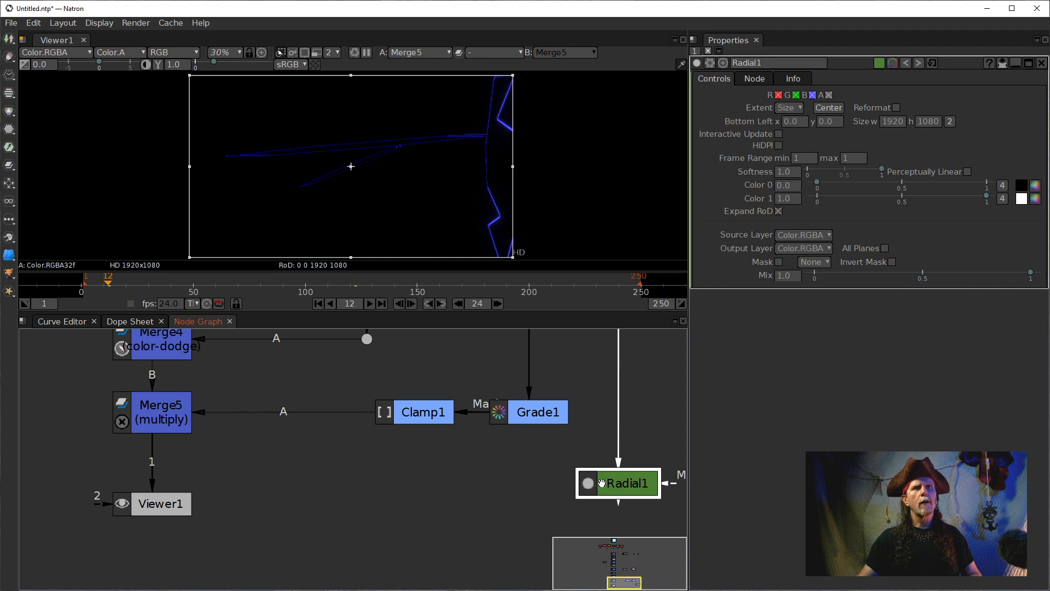
# View Radial1's output in Viewer1, and return the viewer to Merge5.
pyautogui.press('1')
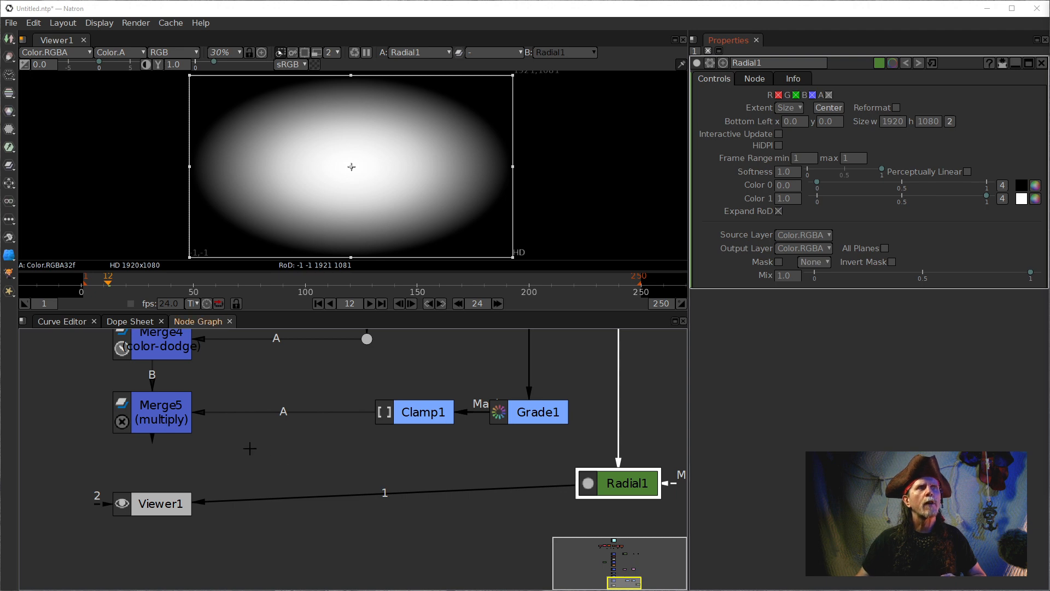
pyautogui.click(153, 419)
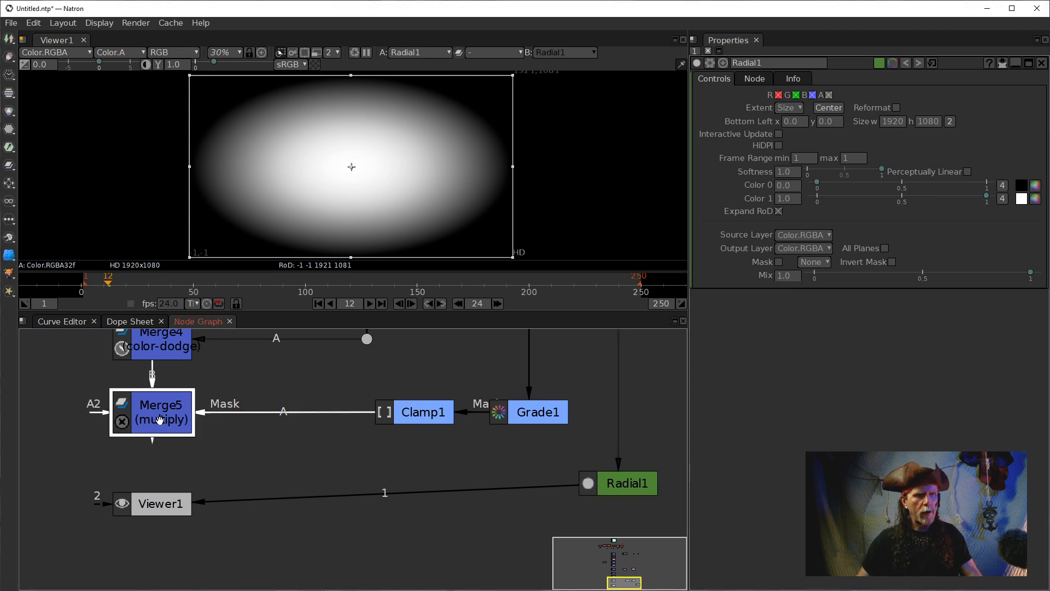
pyautogui.press('1')
# Move Viewer1 down, insert a Merge node after Merge5, connect its A input to Radial1 and align the two nodes.
pyautogui.moveTo(163, 504); pyautogui.dragTo(163, 528)
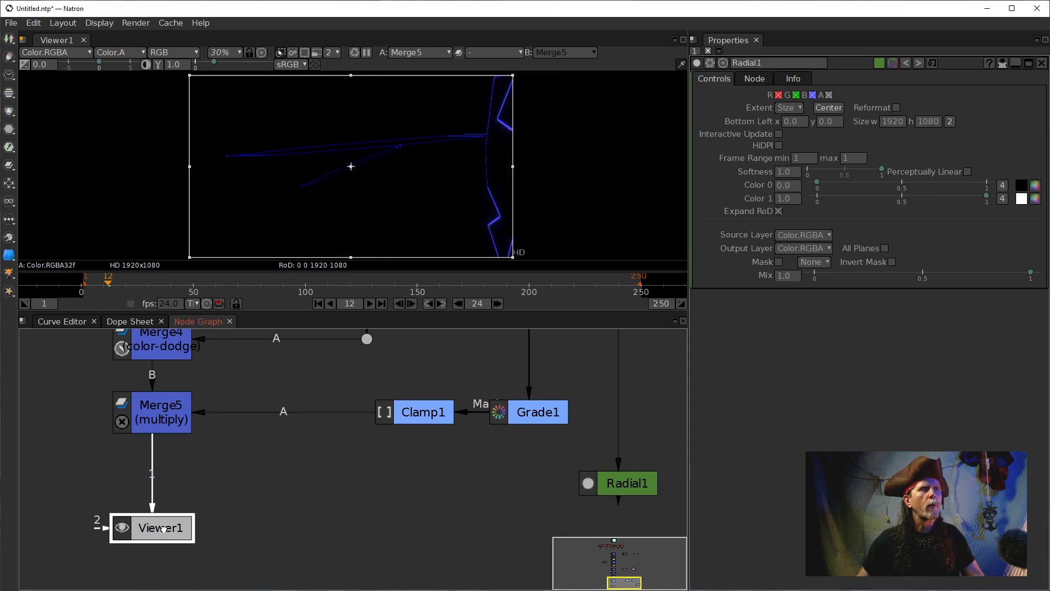
pyautogui.click(166, 426)
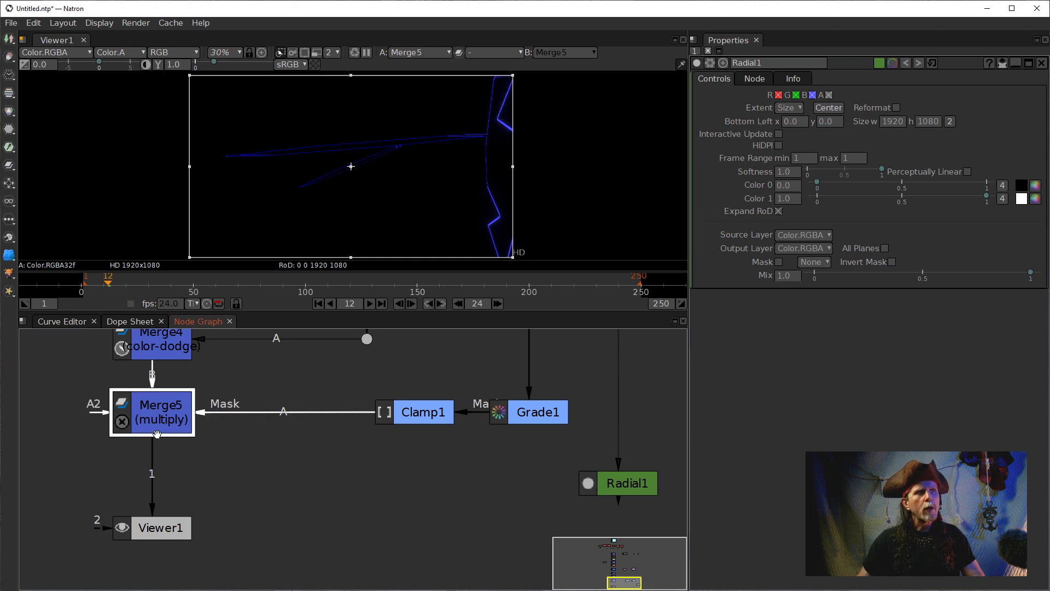
pyautogui.press('m')
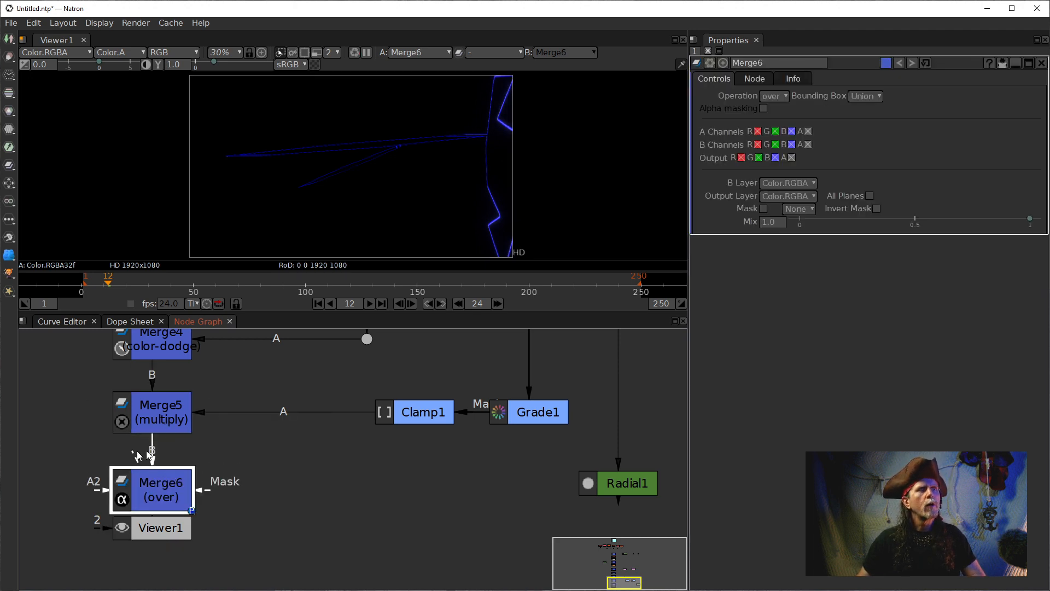
pyautogui.moveTo(204, 490); pyautogui.dragTo(615, 480)
pyautogui.moveTo(190, 479); pyautogui.dragTo(169, 474)
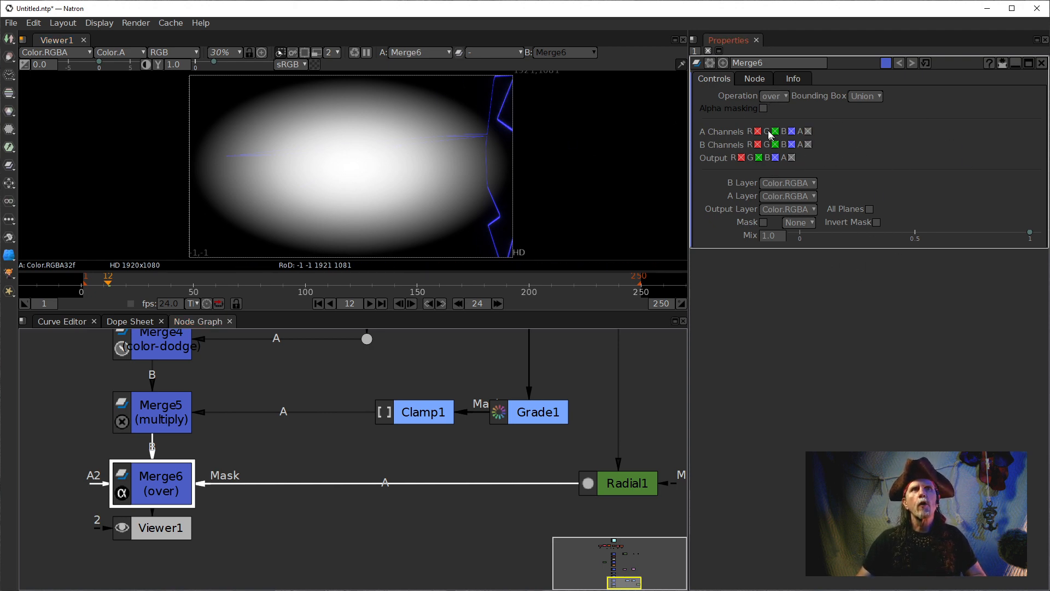
# Set Merge6's operation to multiply and its mix to 0.8.
pyautogui.click(766, 96)
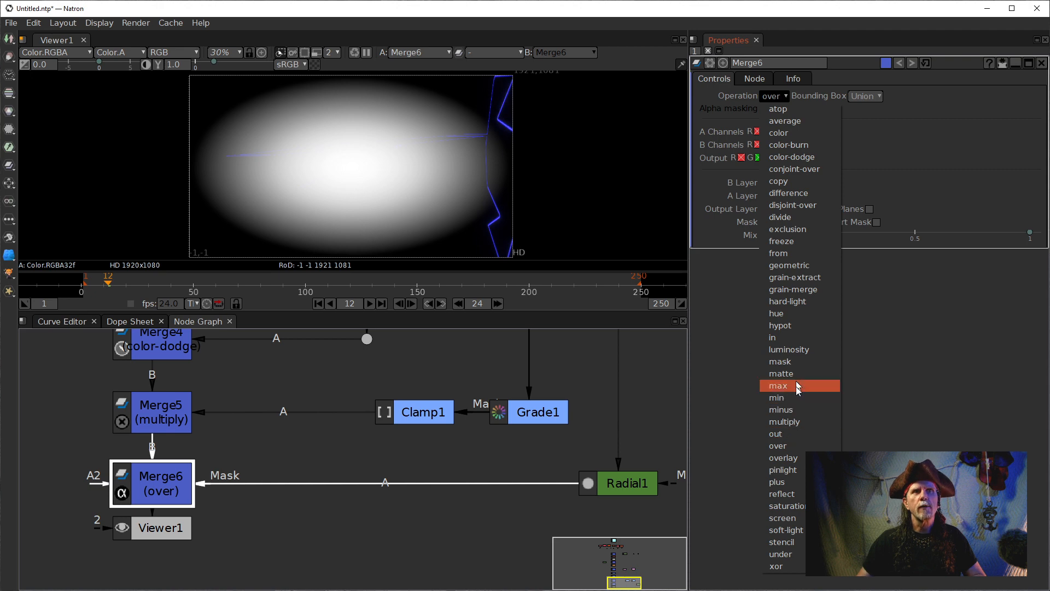
pyautogui.click(796, 422)
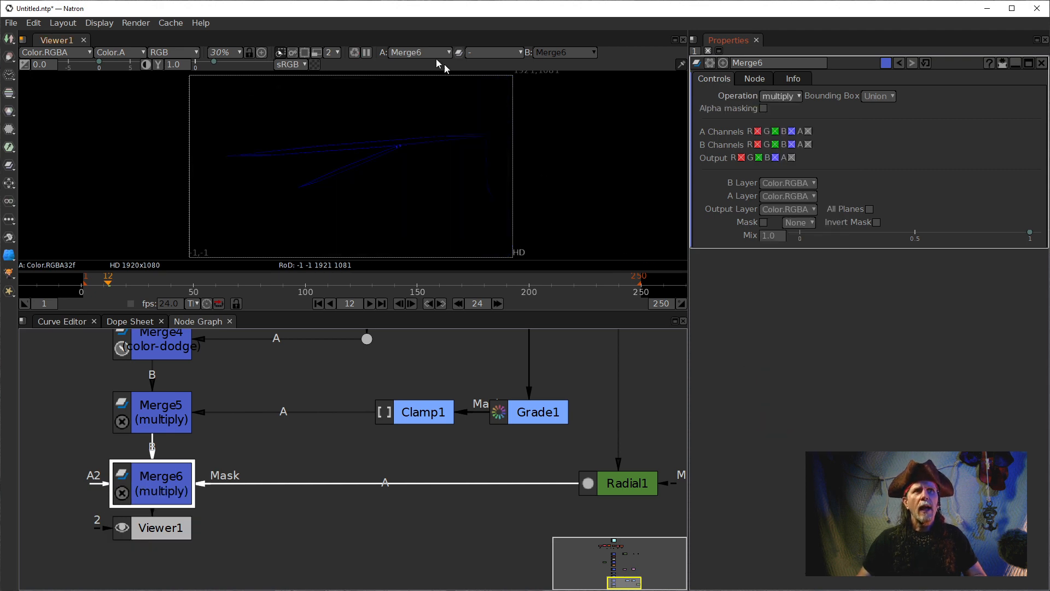
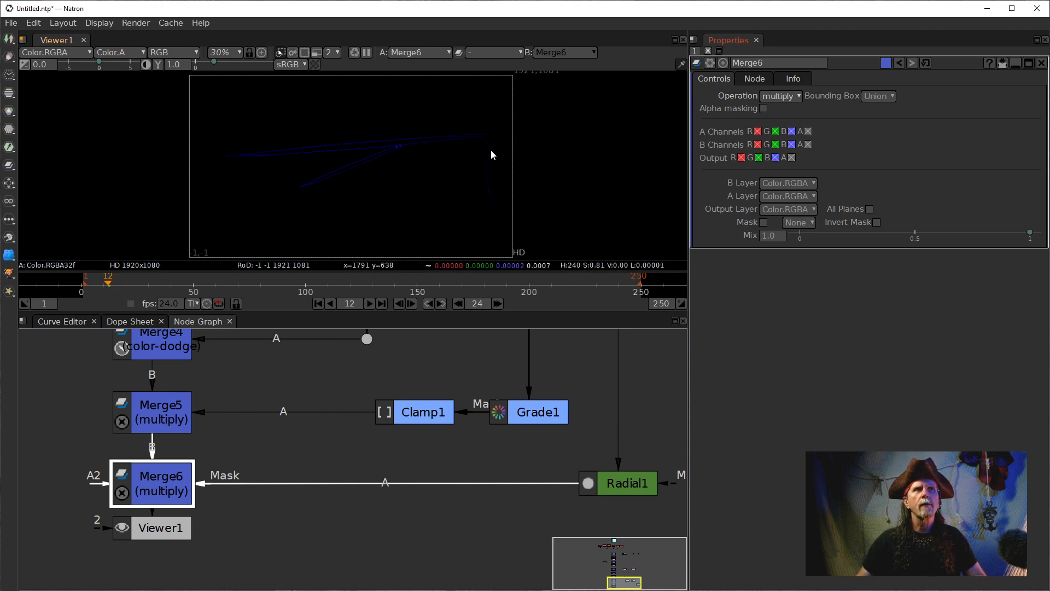
pyautogui.scroll(1, 490, 182)
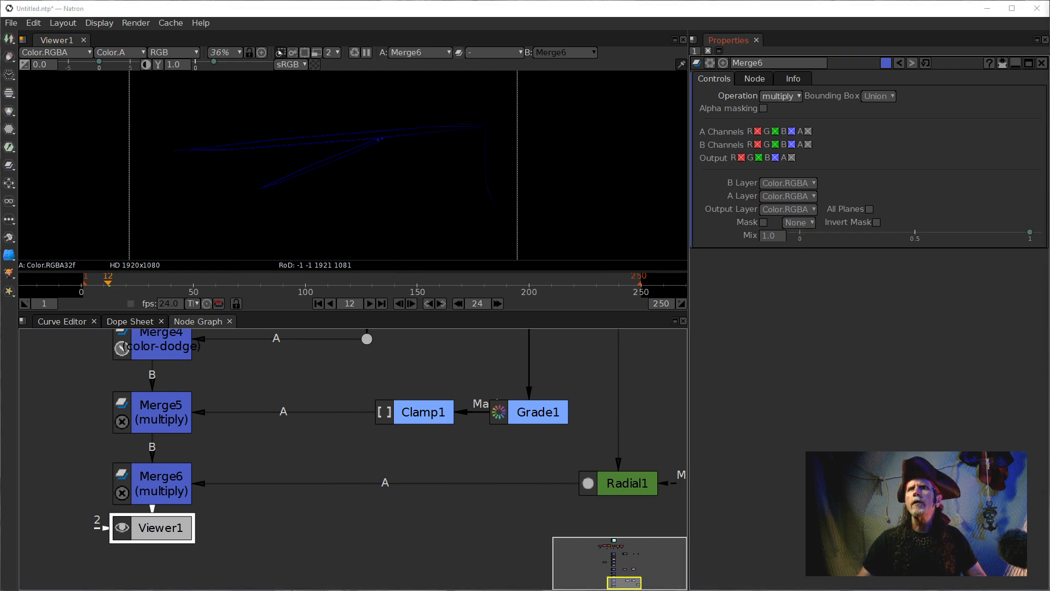
pyautogui.doubleClick(777, 237)
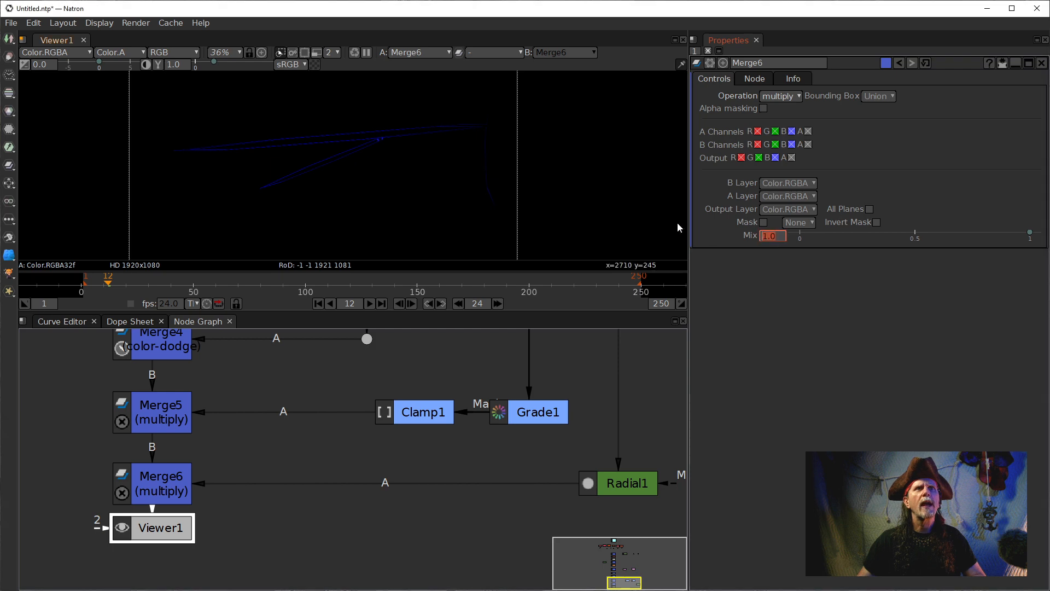
pyautogui.write('.8')
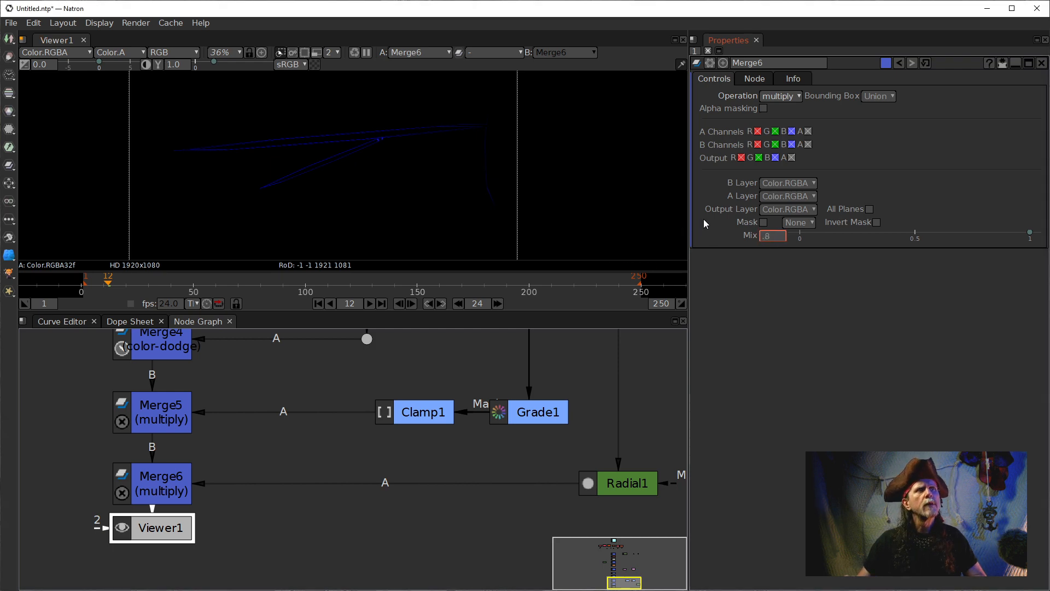
pyautogui.press('Return')
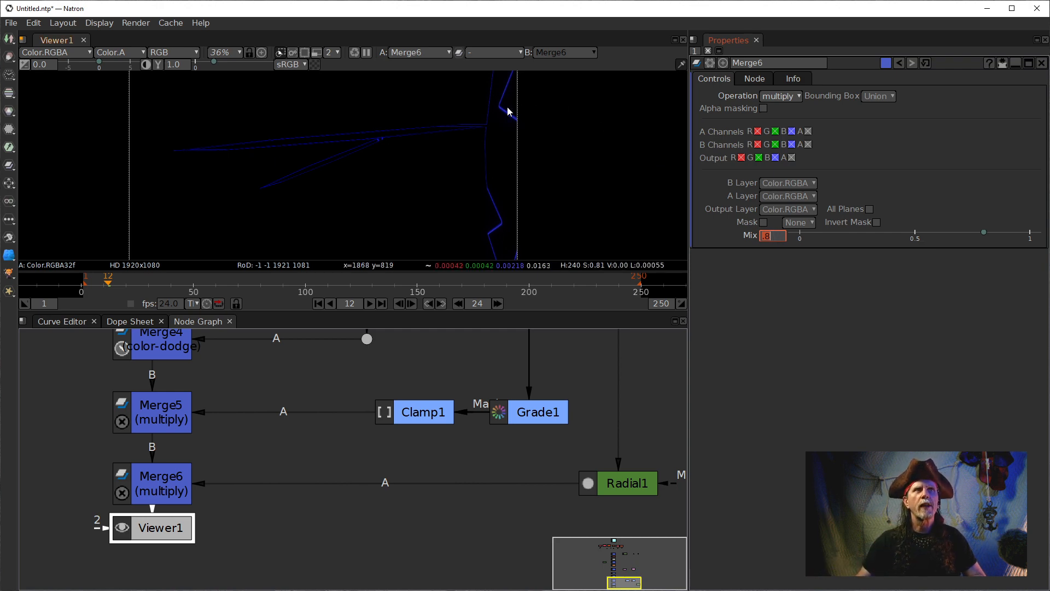
# Switch Merge6 off and on repeatedly to compare the darkening at the frame's edge, and view the logo at frame 123.
pyautogui.click(164, 484)
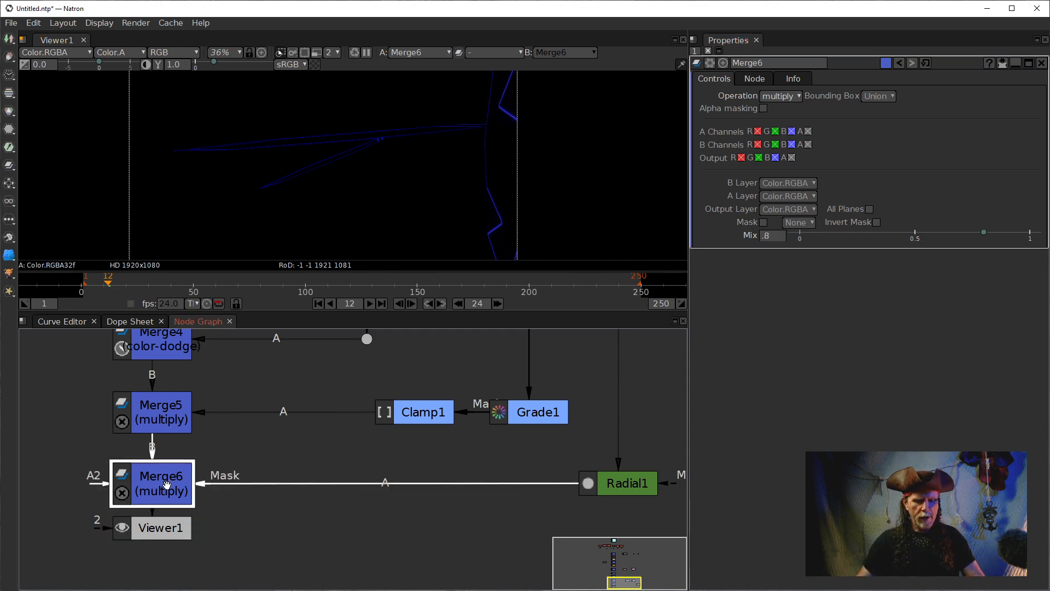
pyautogui.press('d')
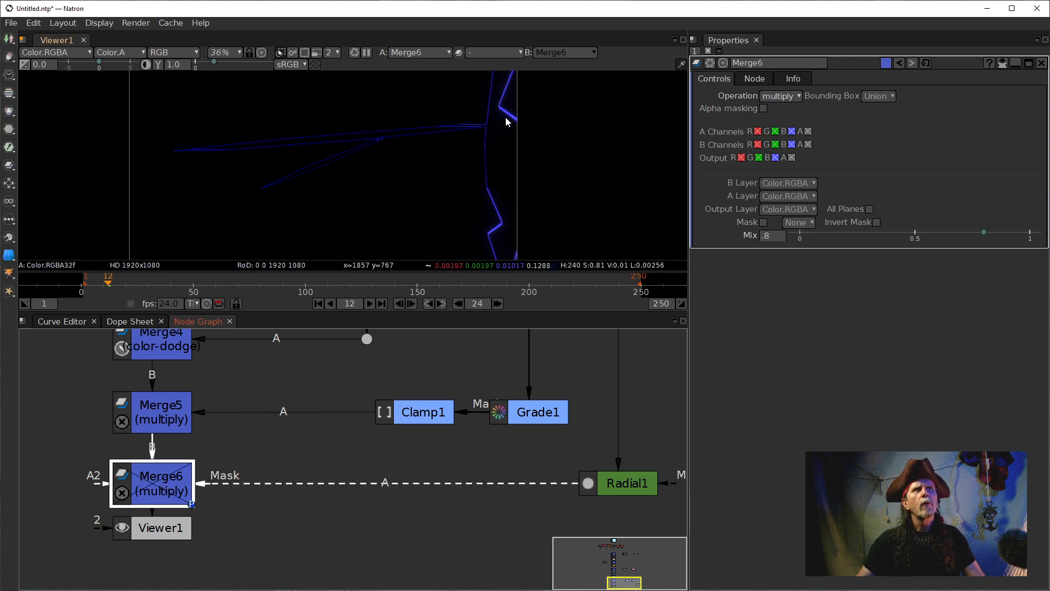
pyautogui.press('d')
pyautogui.press('d')
pyautogui.press('d')
pyautogui.press('d')
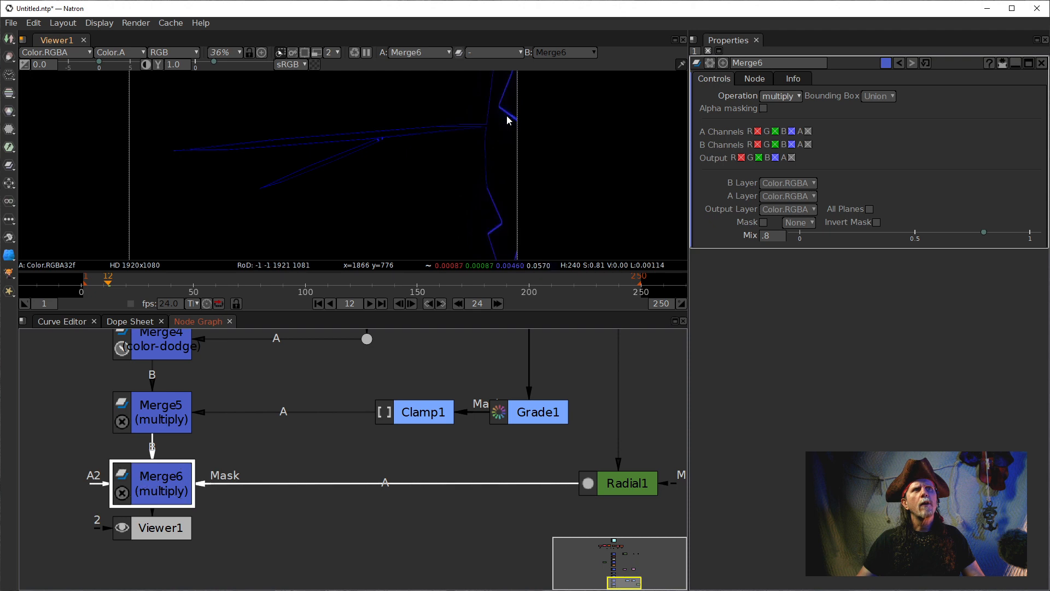
pyautogui.press('d')
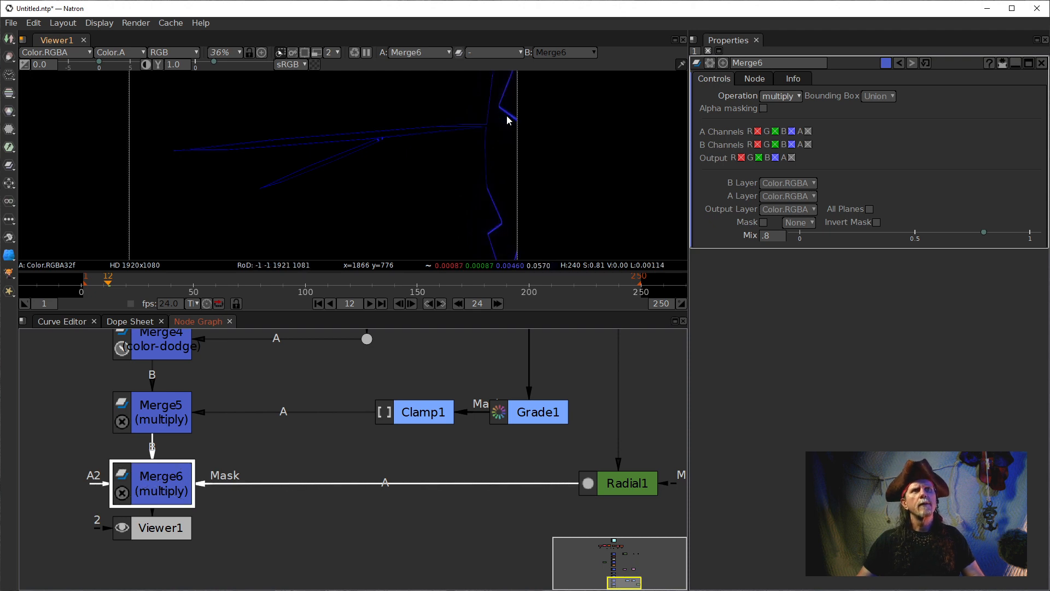
pyautogui.press('d')
pyautogui.press('d')
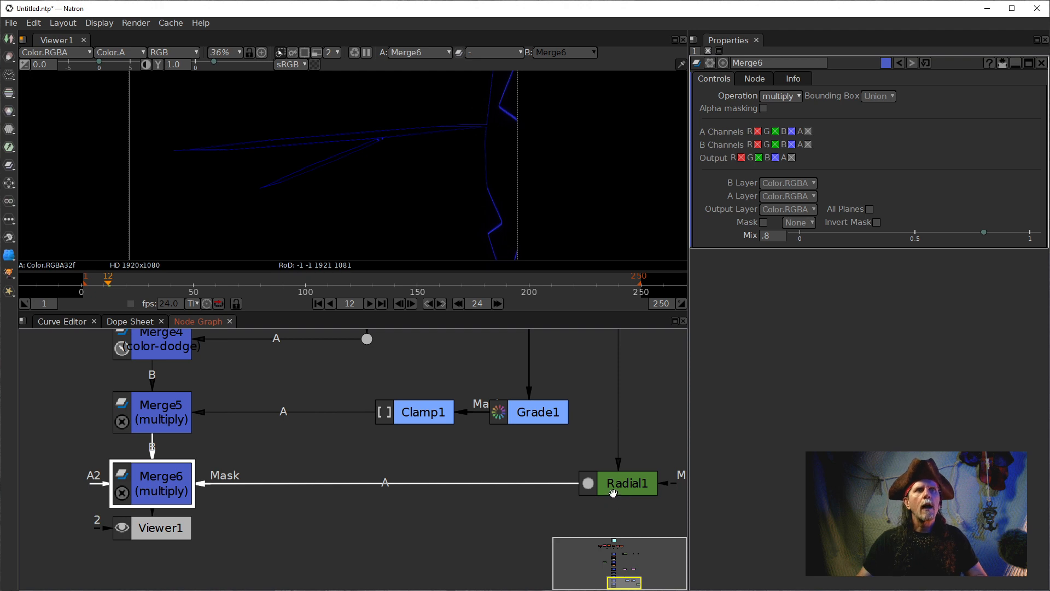
pyautogui.moveTo(553, 492); pyautogui.dragTo(598, 478)
pyautogui.click(356, 282)
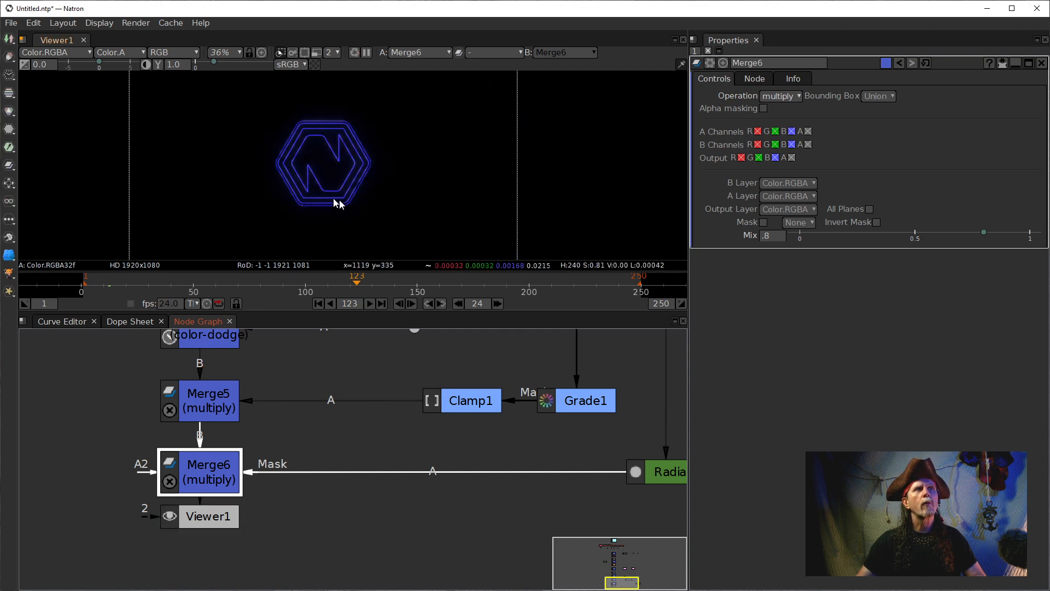
# View Radial1's output in Viewer1, and return the viewer to Merge6.
pyautogui.scroll(4, 321, 177)
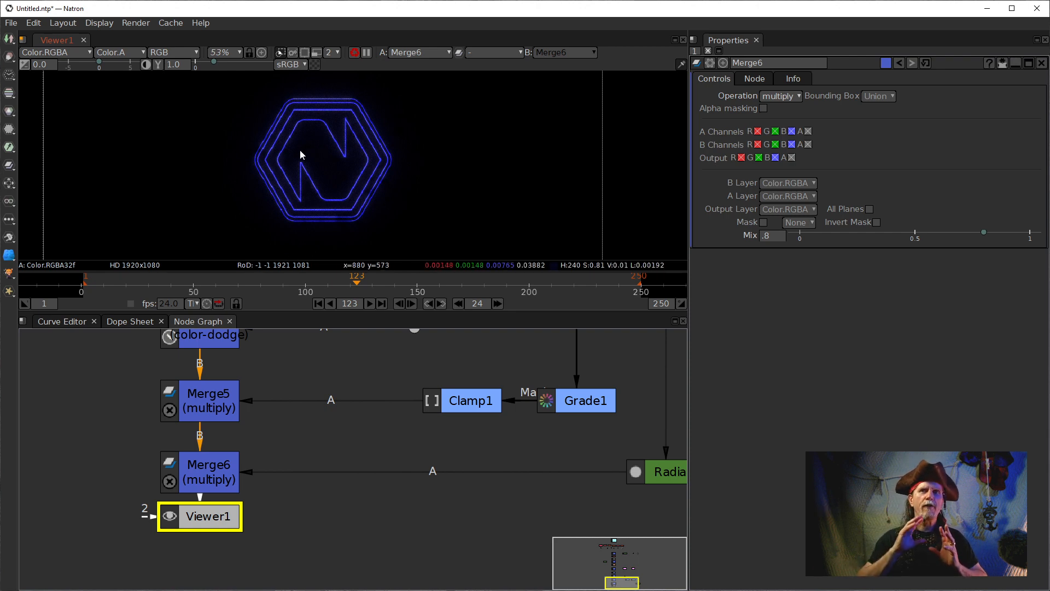
pyautogui.moveTo(464, 393); pyautogui.dragTo(322, 362)
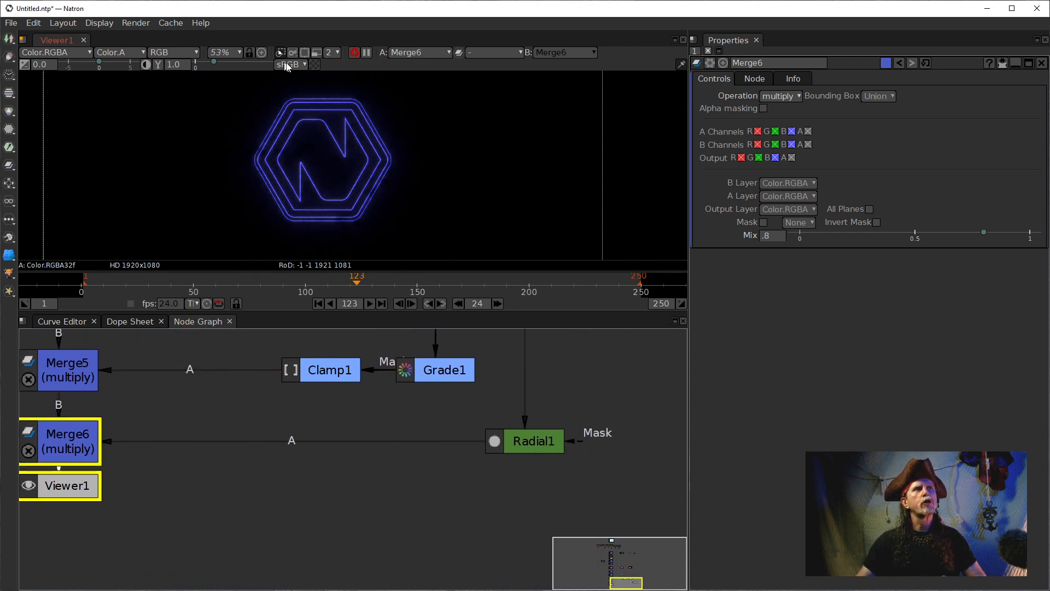
pyautogui.click(517, 438)
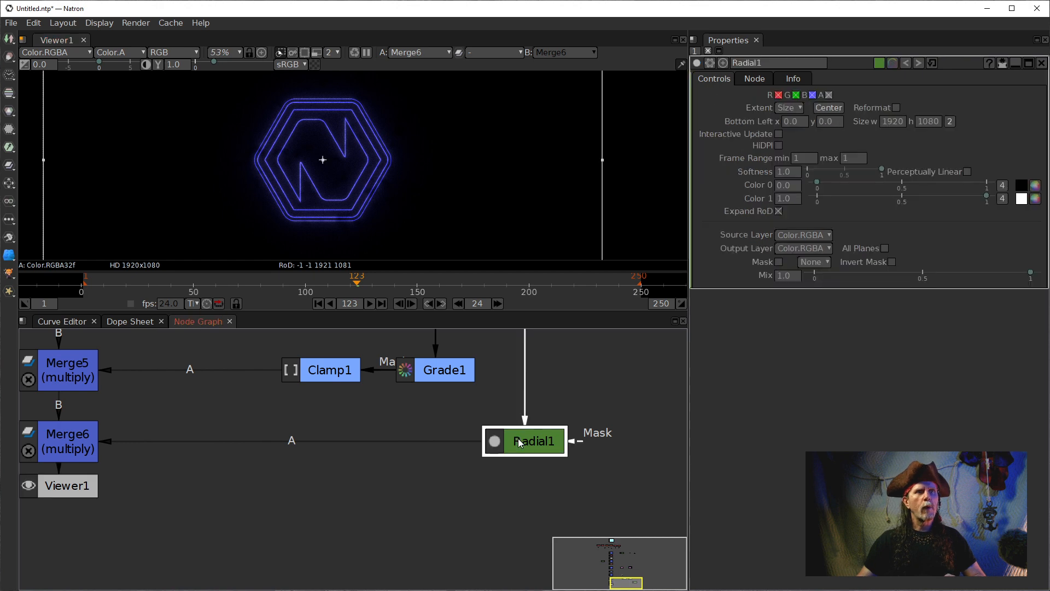
pyautogui.press('1')
pyautogui.moveTo(272, 468); pyautogui.dragTo(468, 464)
pyautogui.click(258, 446)
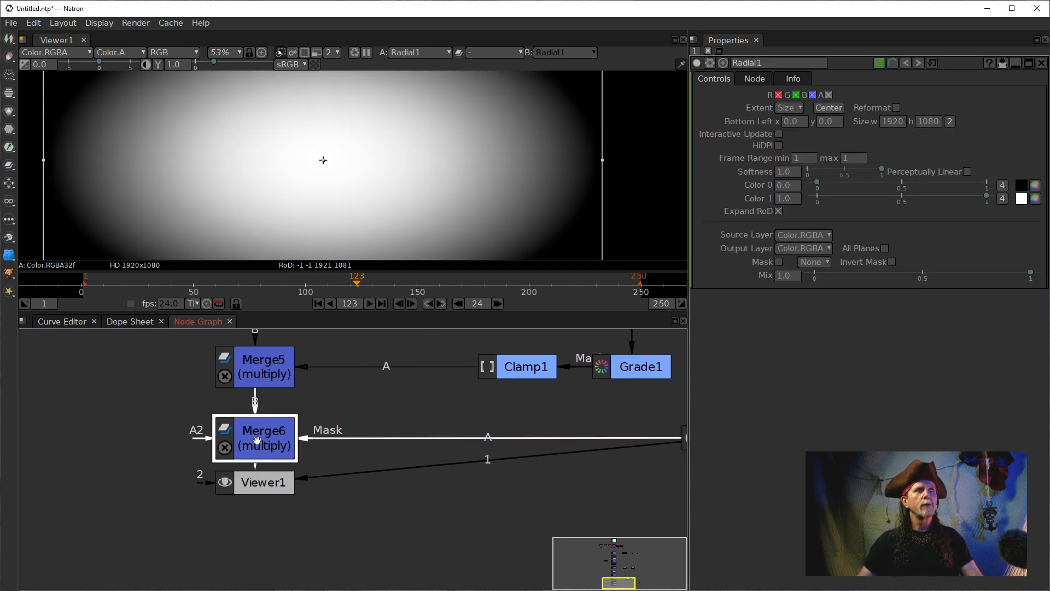
pyautogui.press('1')
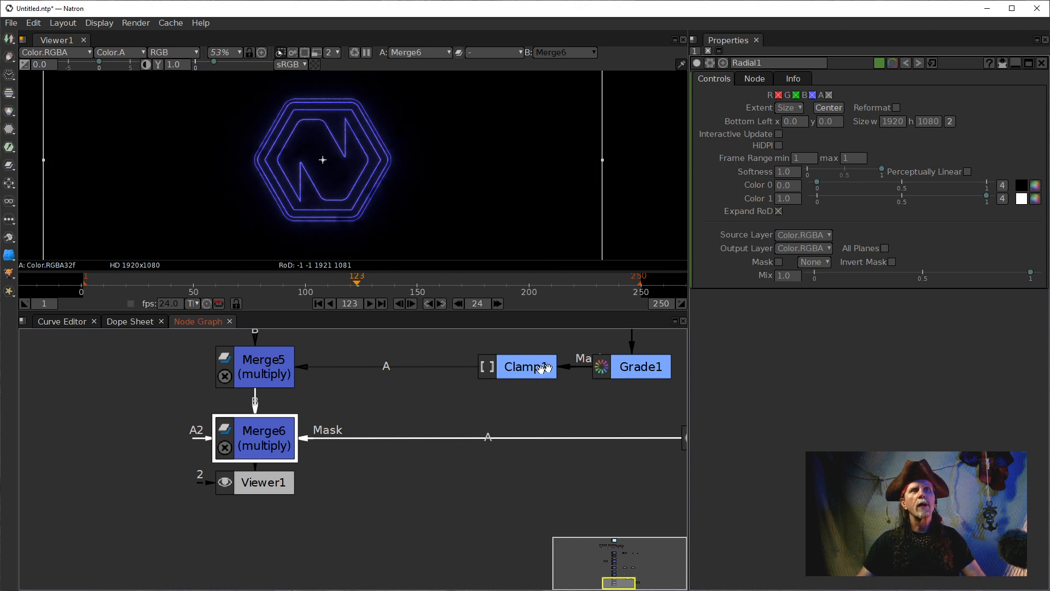
pyautogui.moveTo(547, 368); pyautogui.dragTo(429, 358)
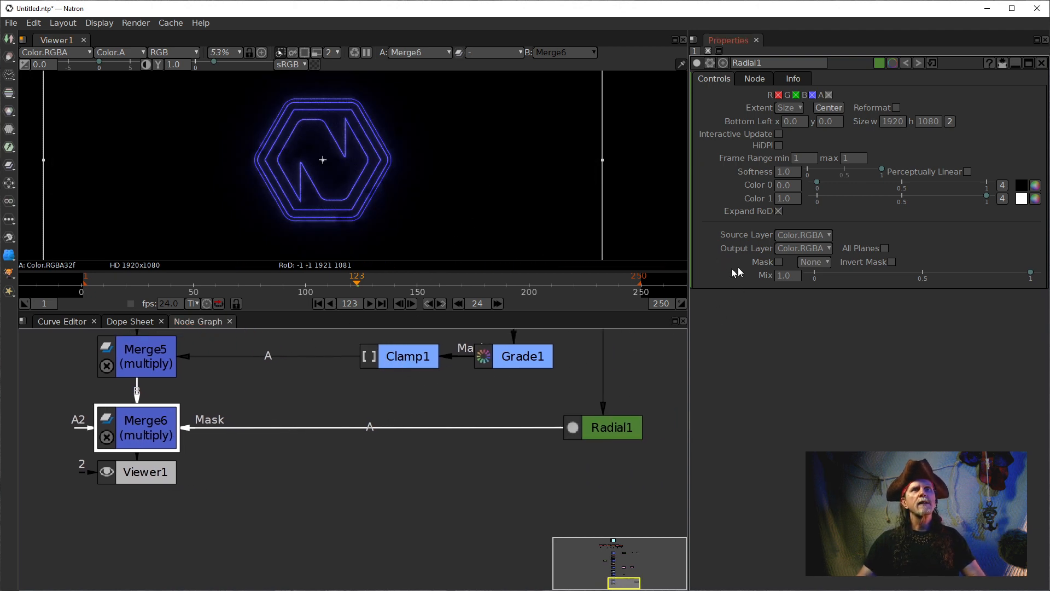
# Try the difference and minus operations on Merge6, and inspect the logo against the radial gradient.
pyautogui.doubleClick(161, 427)
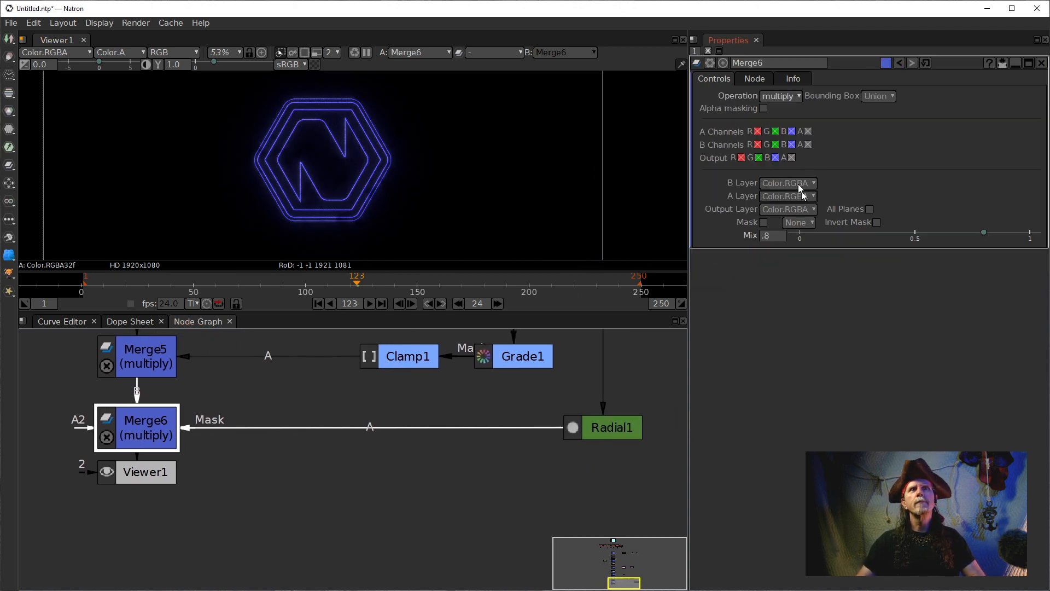
pyautogui.click(781, 95)
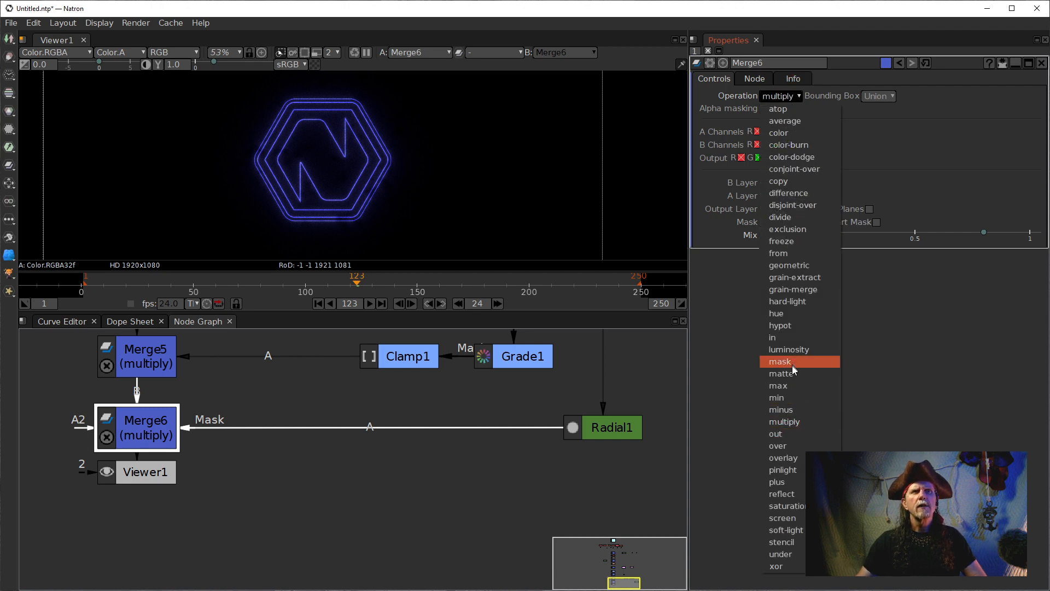
pyautogui.click(789, 198)
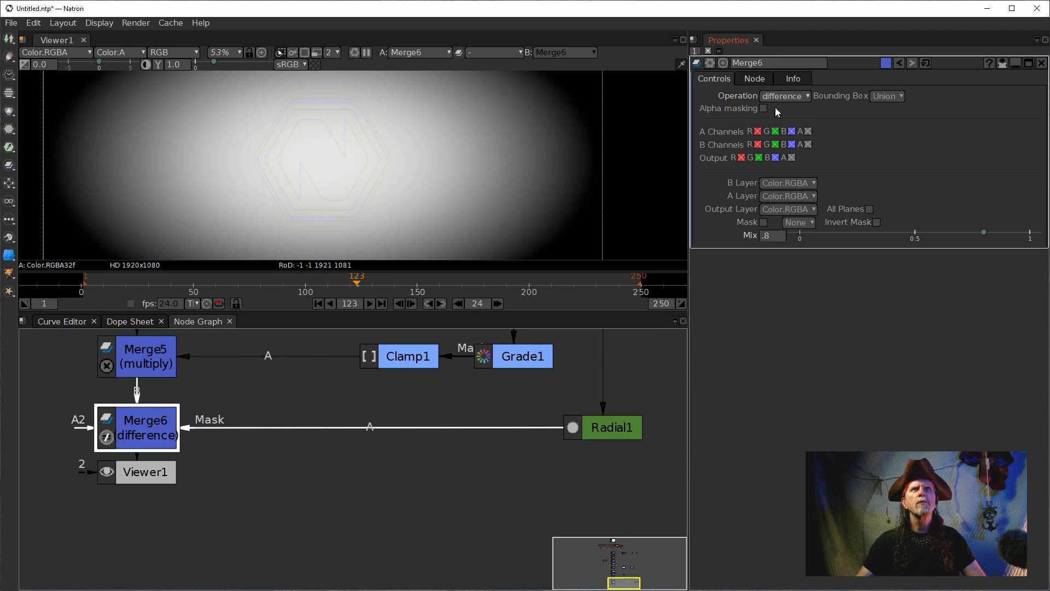
pyautogui.click(783, 96)
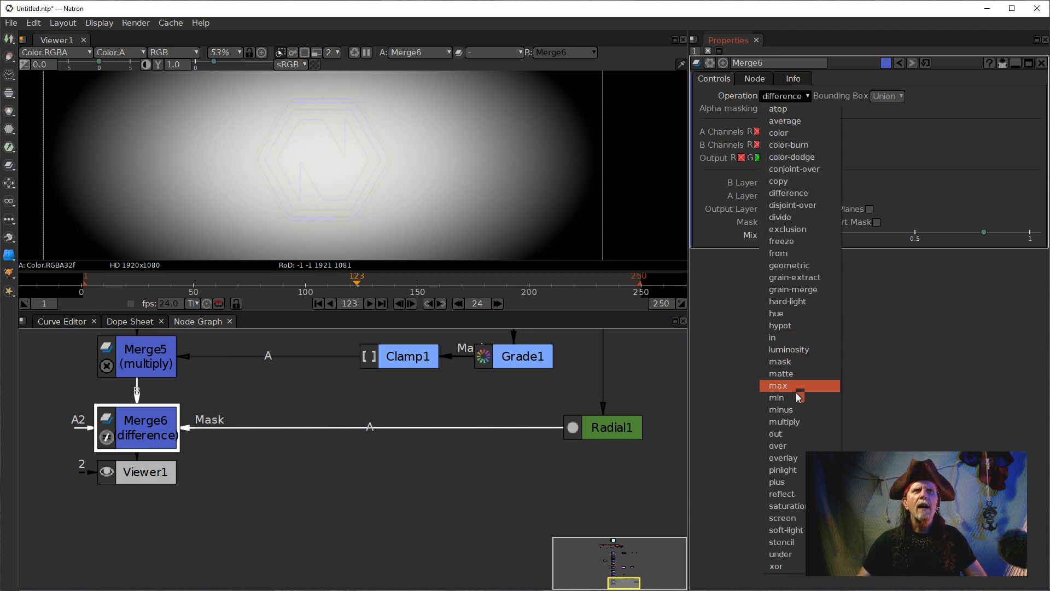
pyautogui.click(789, 412)
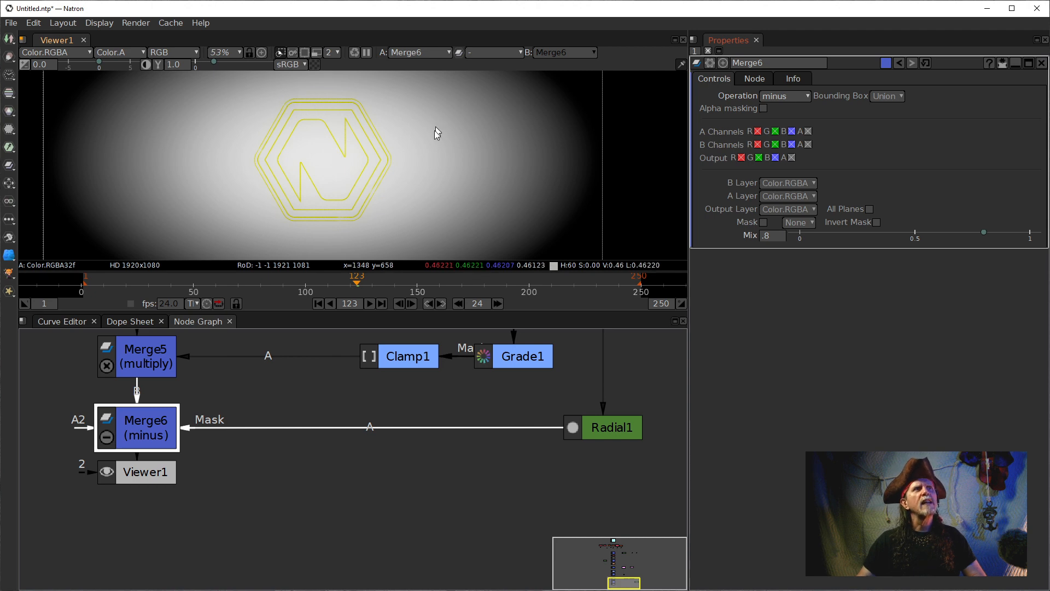
pyautogui.moveTo(434, 130); pyautogui.dragTo(411, 153)
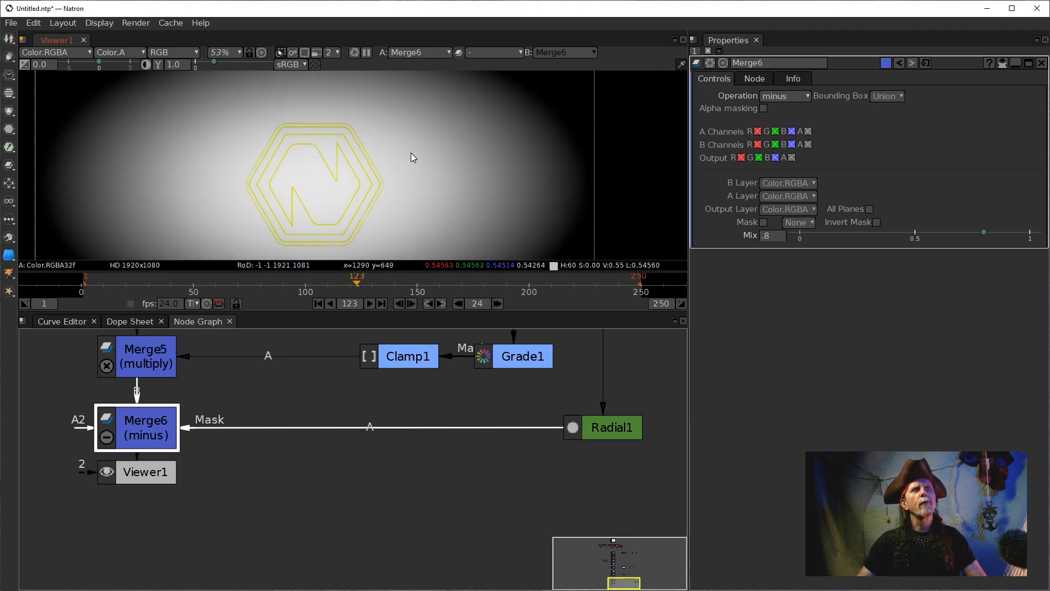
pyautogui.scroll(2, 342, 138)
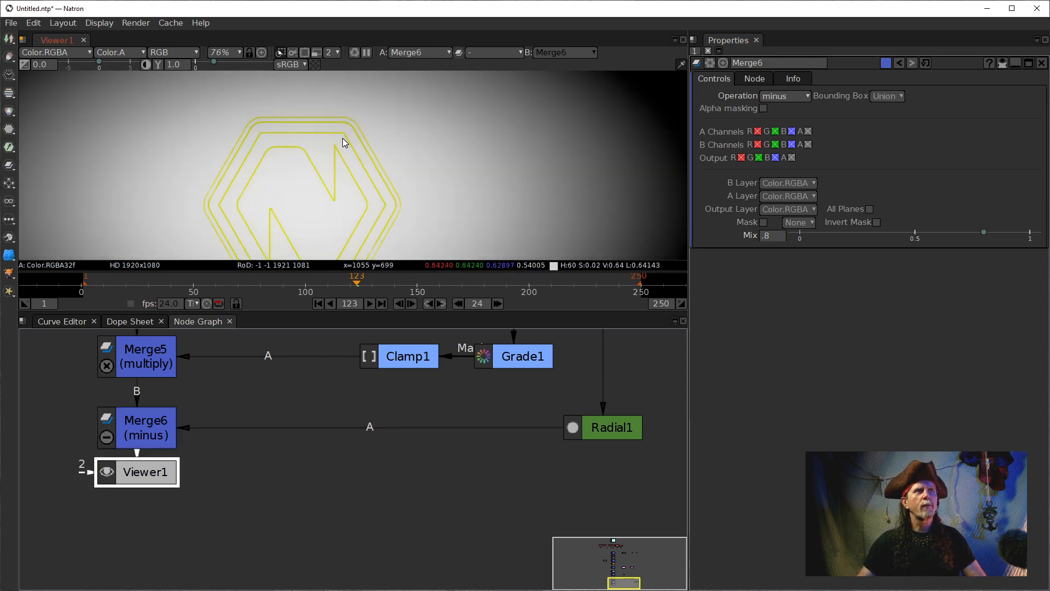
pyautogui.moveTo(292, 104); pyautogui.dragTo(315, 166)
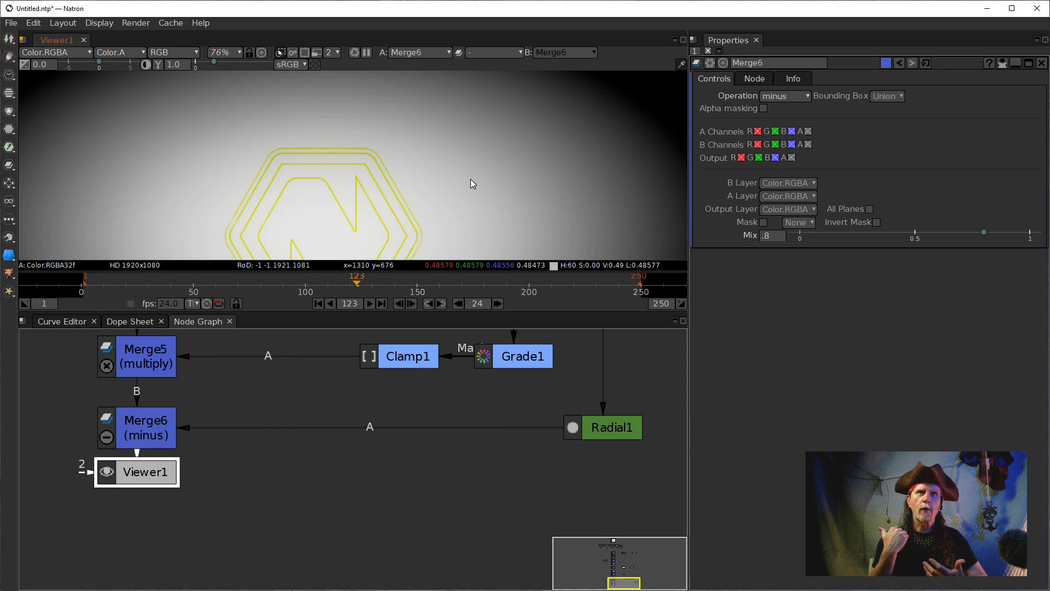
pyautogui.doubleClick(779, 236)
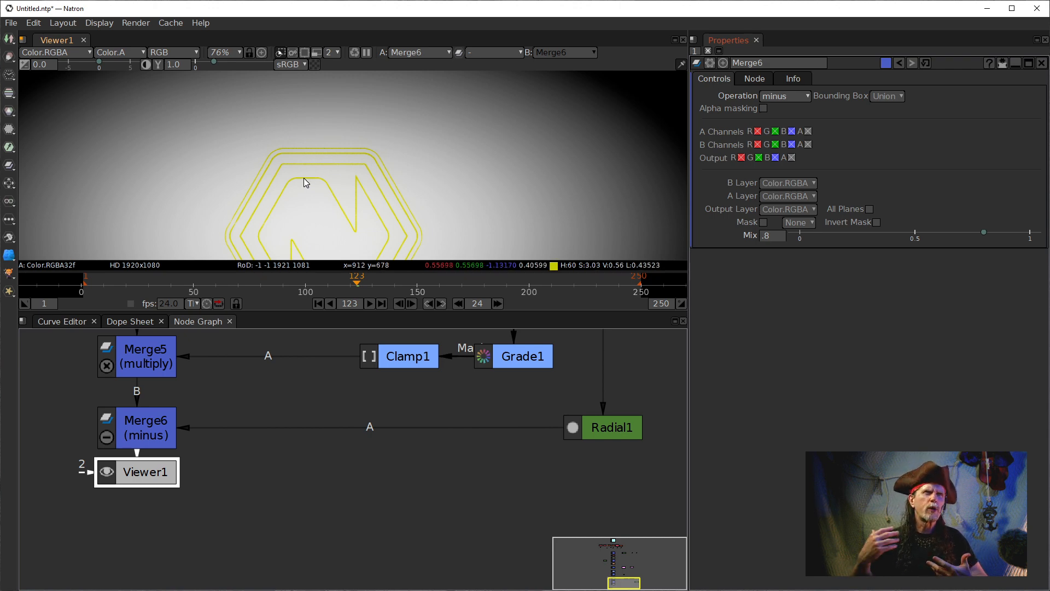
# Fit the whole frame in the viewer and set Radial1's width to 1344.
pyautogui.click(604, 428)
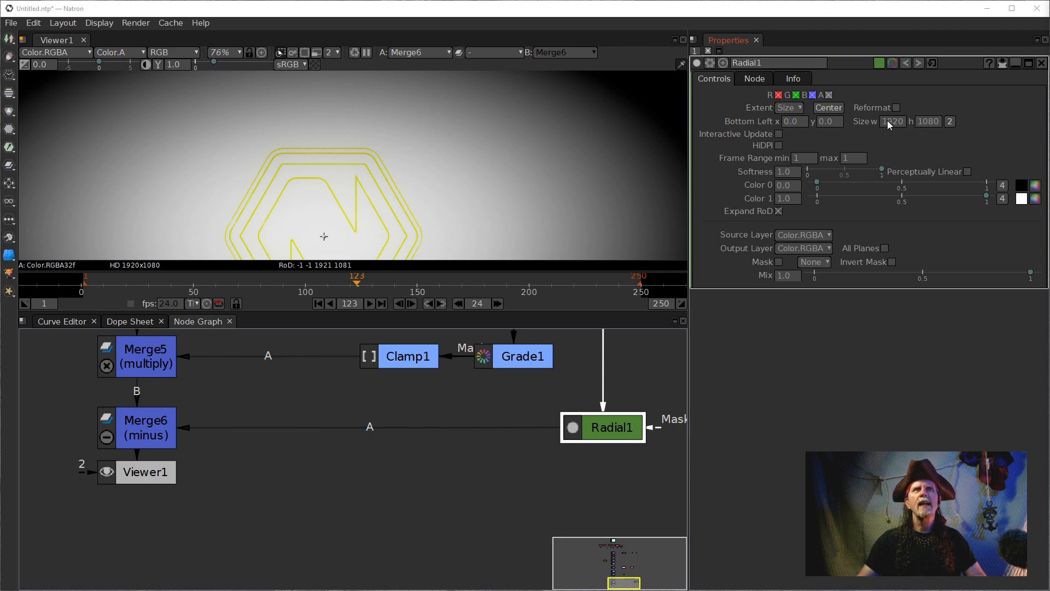
pyautogui.scroll(-8, 411, 162)
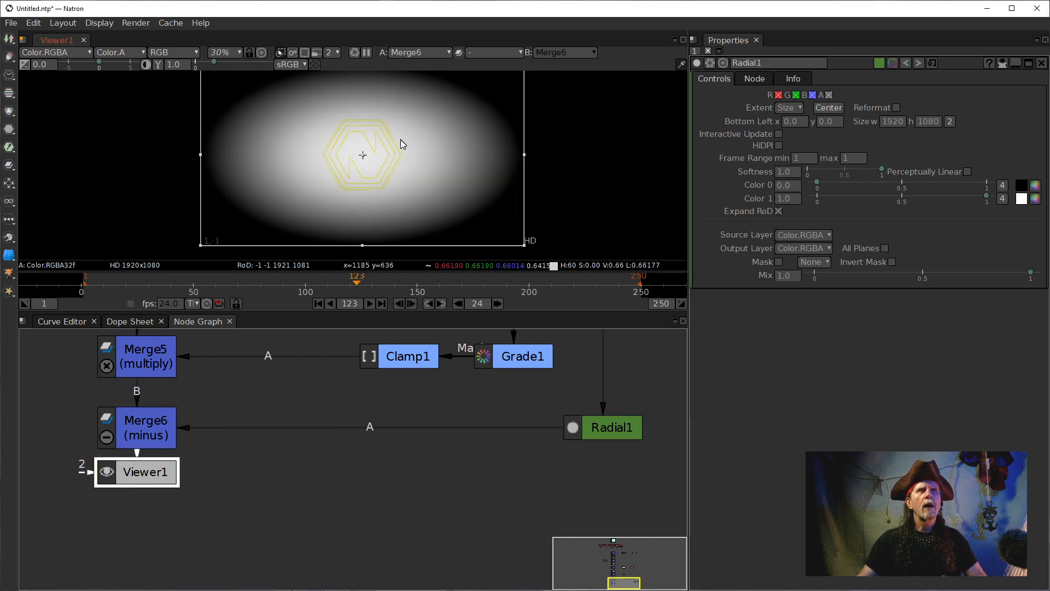
pyautogui.press('f')
pyautogui.click(887, 122)
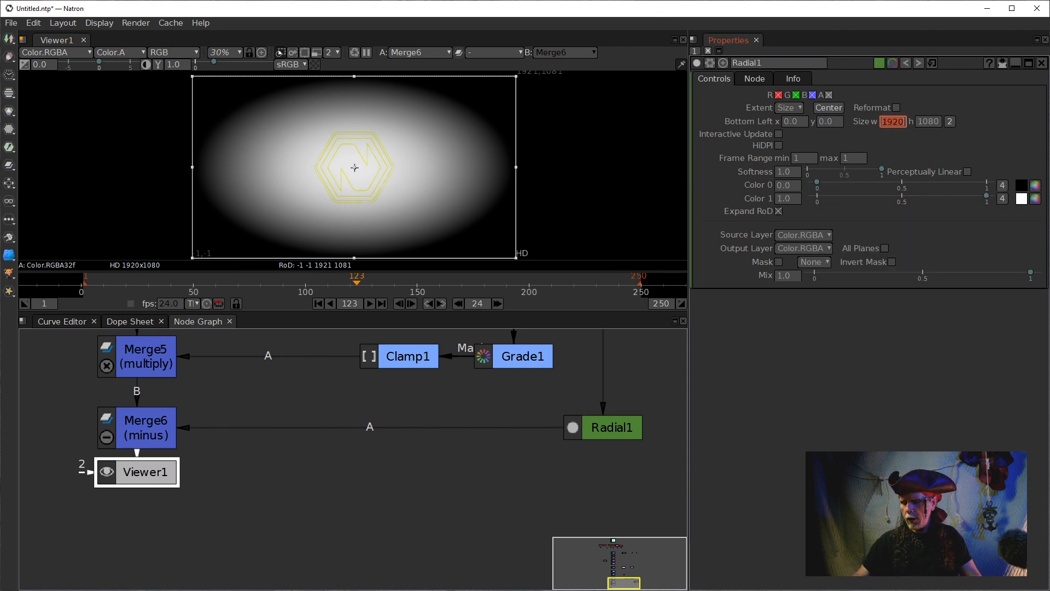
pyautogui.write('1')
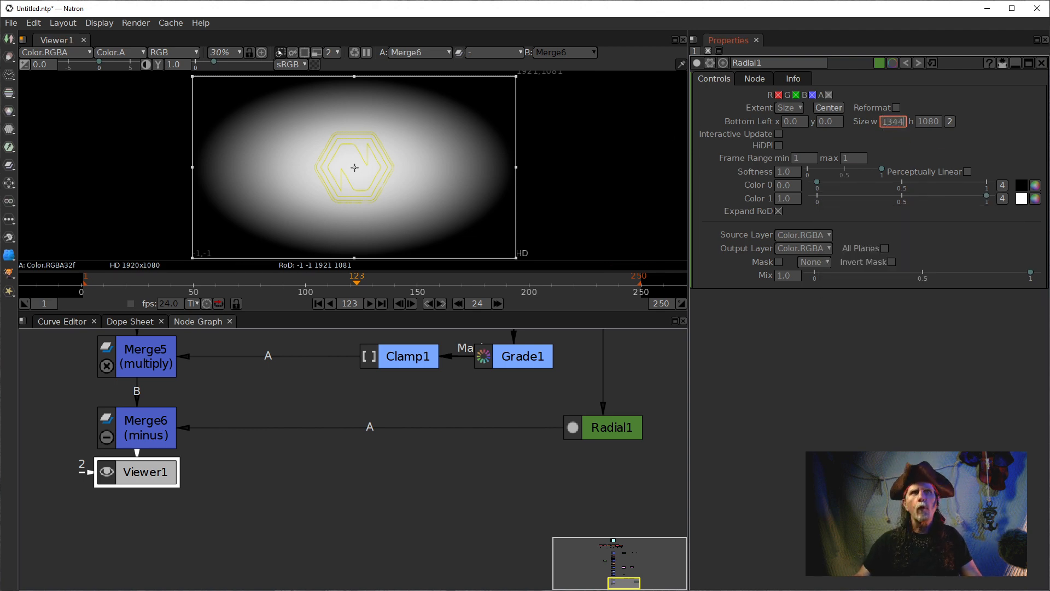
pyautogui.write('344')
pyautogui.press('Tab')
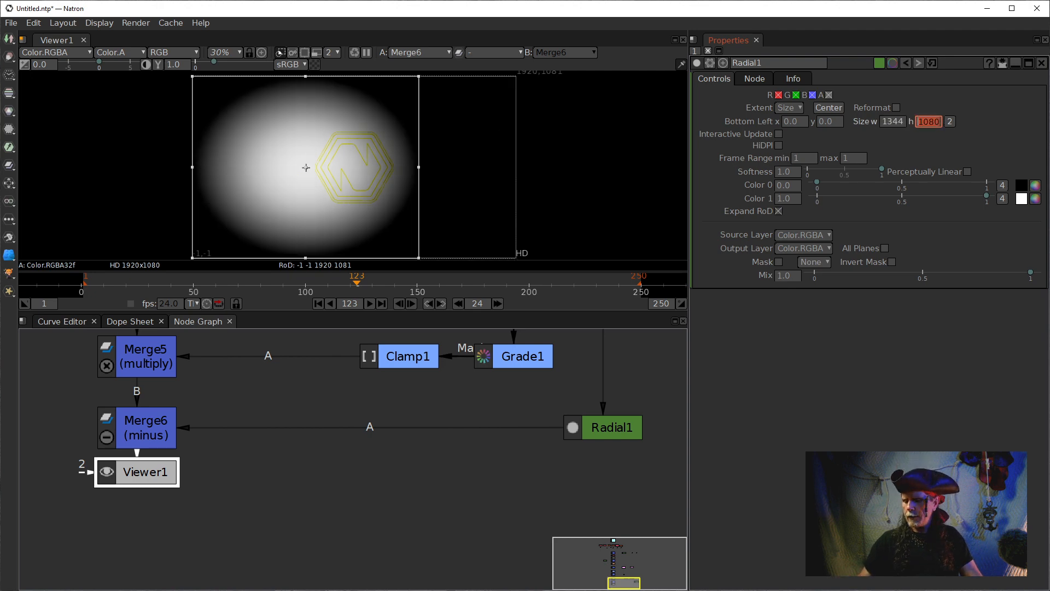
# Set Radial1's height to 576 and center the ellipse in the frame.
pyautogui.write('1')
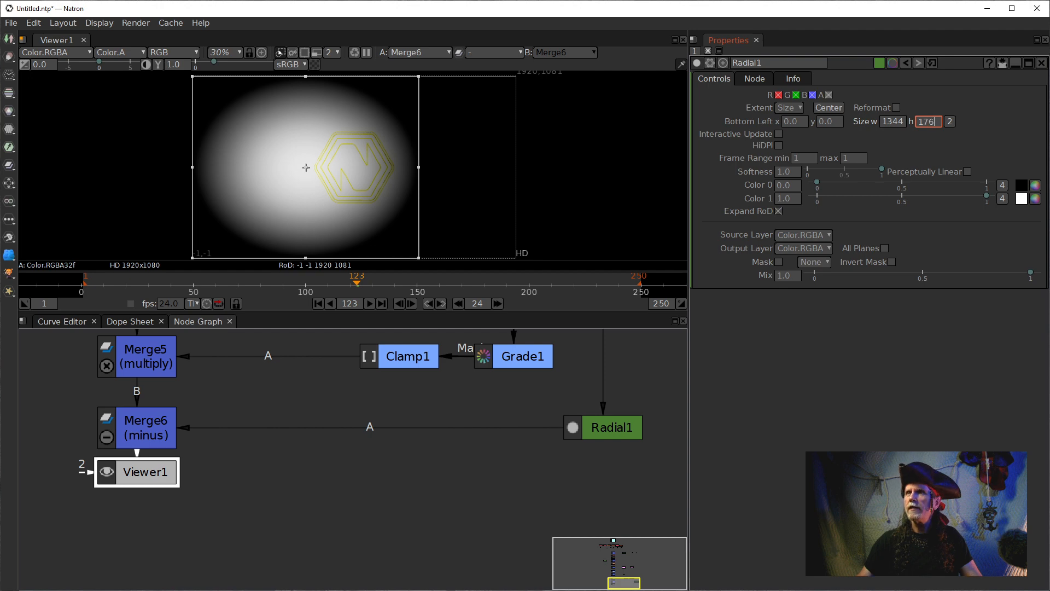
pyautogui.write('76')
pyautogui.press('Return')
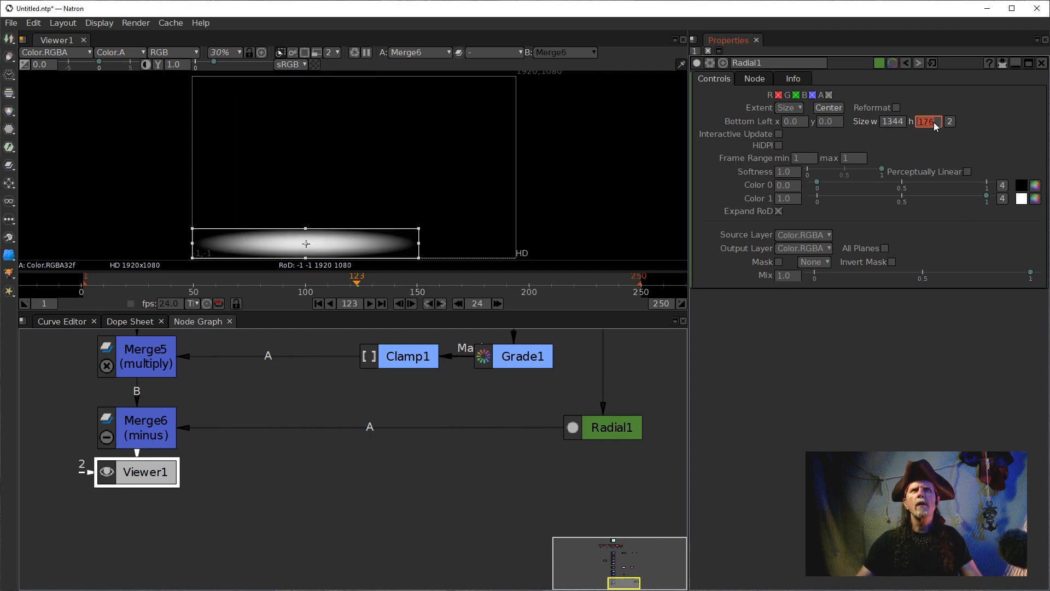
pyautogui.write('576')
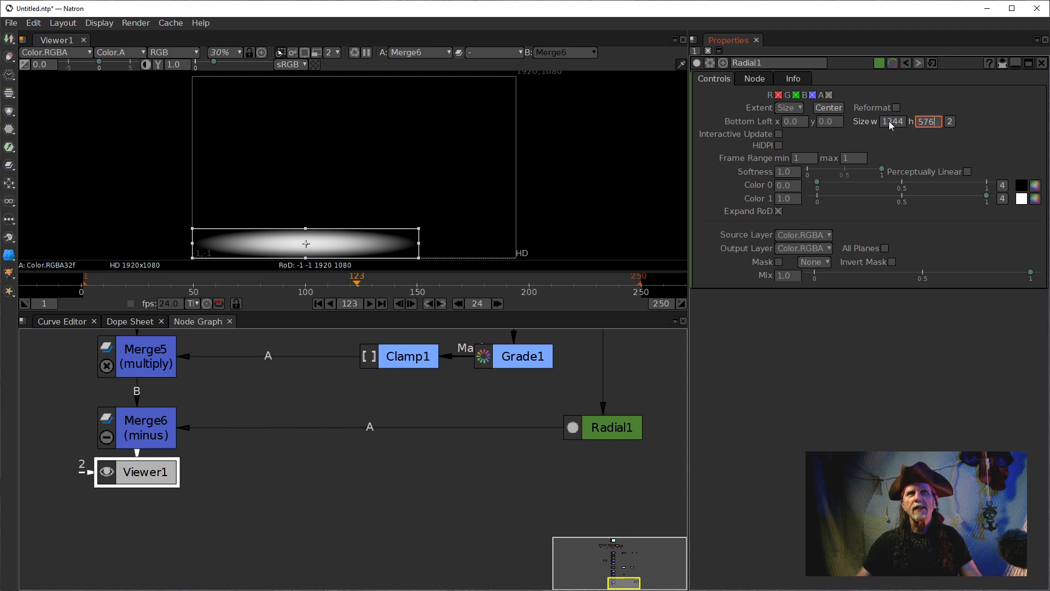
pyautogui.press('Return')
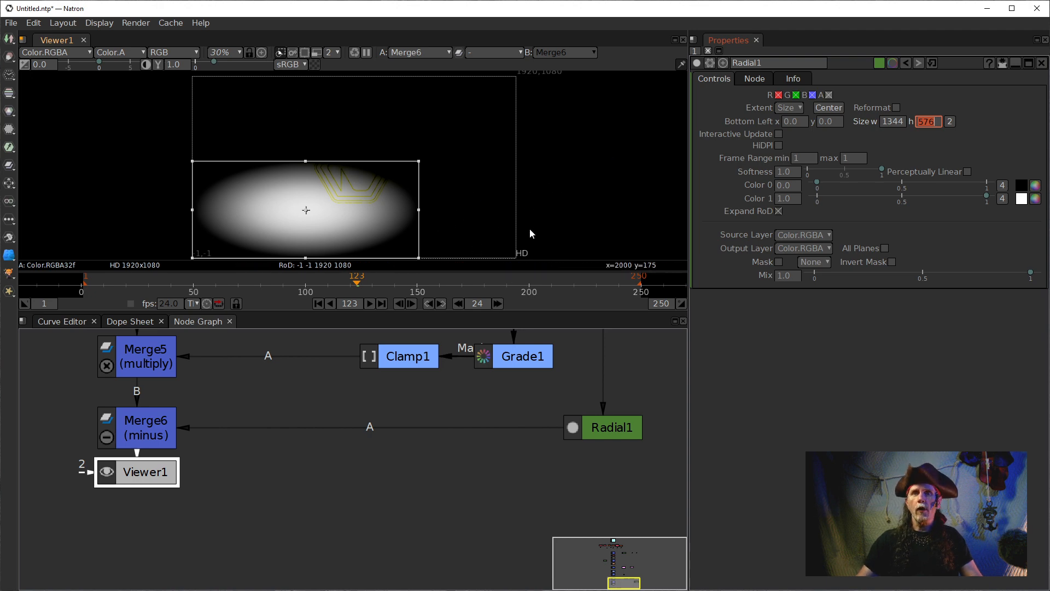
pyautogui.click(828, 107)
pyautogui.scroll(6, 360, 175)
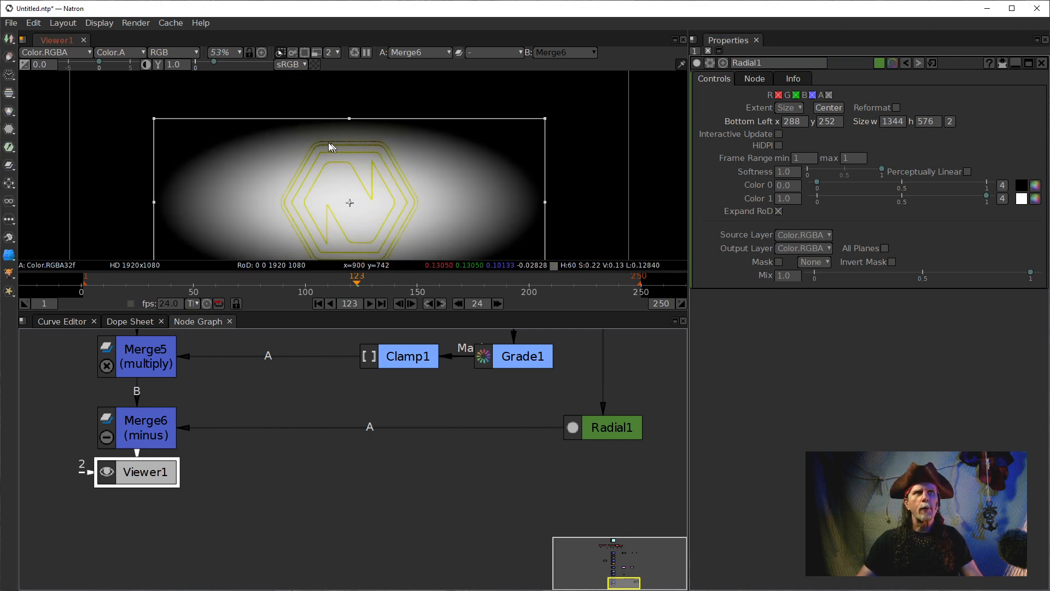
# Set Merge6's operation back to multiply and view the whole logo.
pyautogui.click(145, 436)
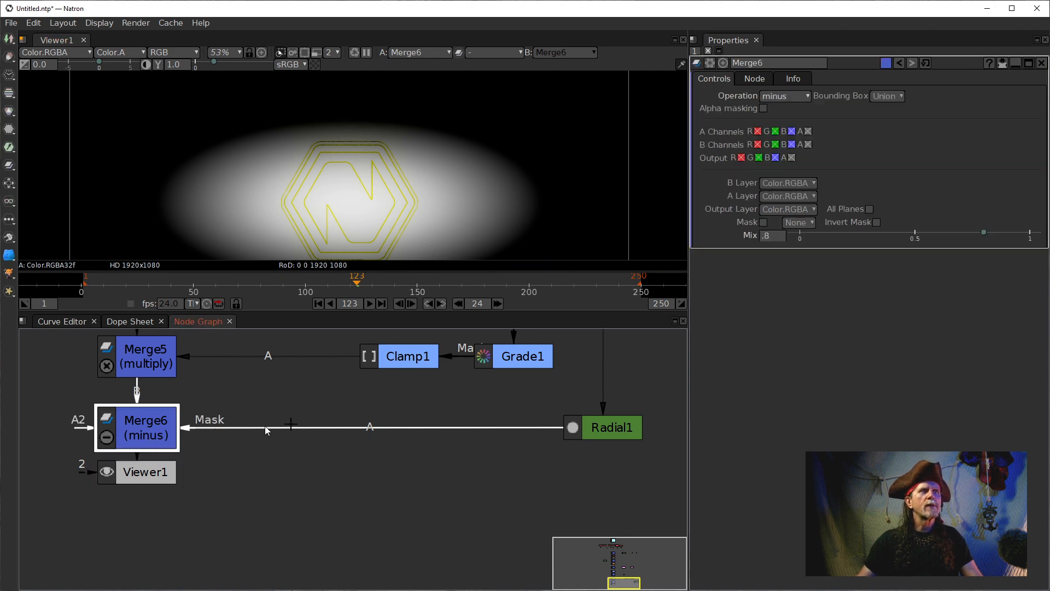
pyautogui.click(784, 96)
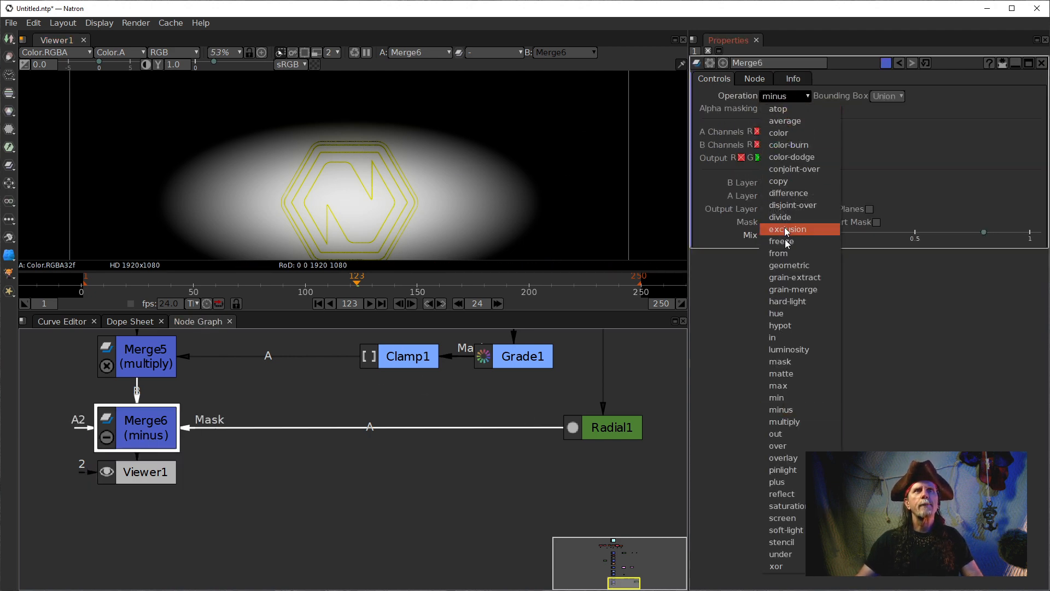
pyautogui.click(806, 421)
pyautogui.click(368, 200)
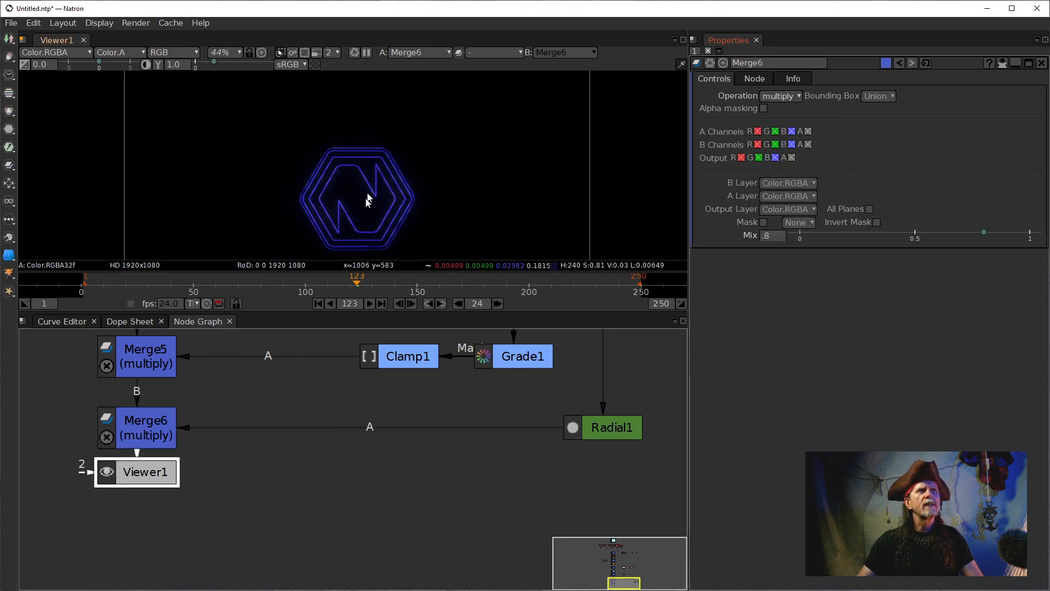
pyautogui.scroll(-2, 429, 187)
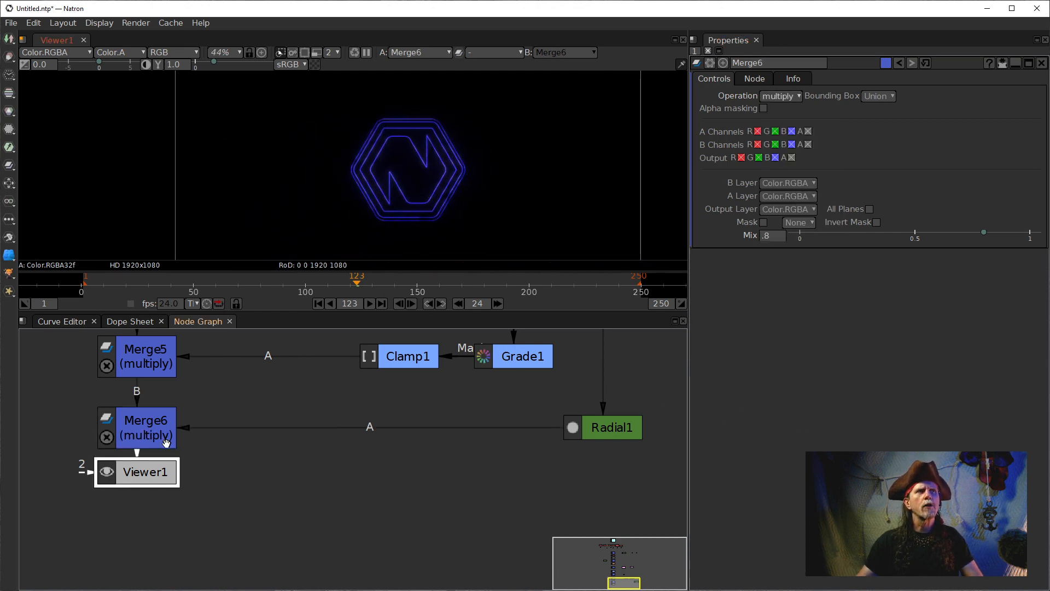
# Disable and re-enable Merge6 to compare the logo with and without the smaller vignette.
pyautogui.click(136, 425)
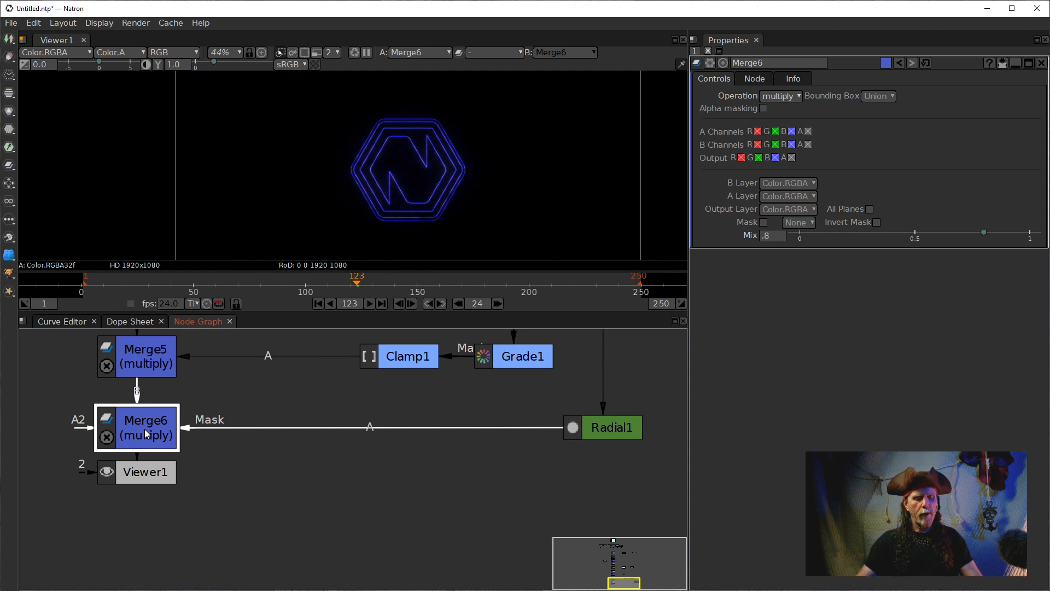
pyautogui.press('d')
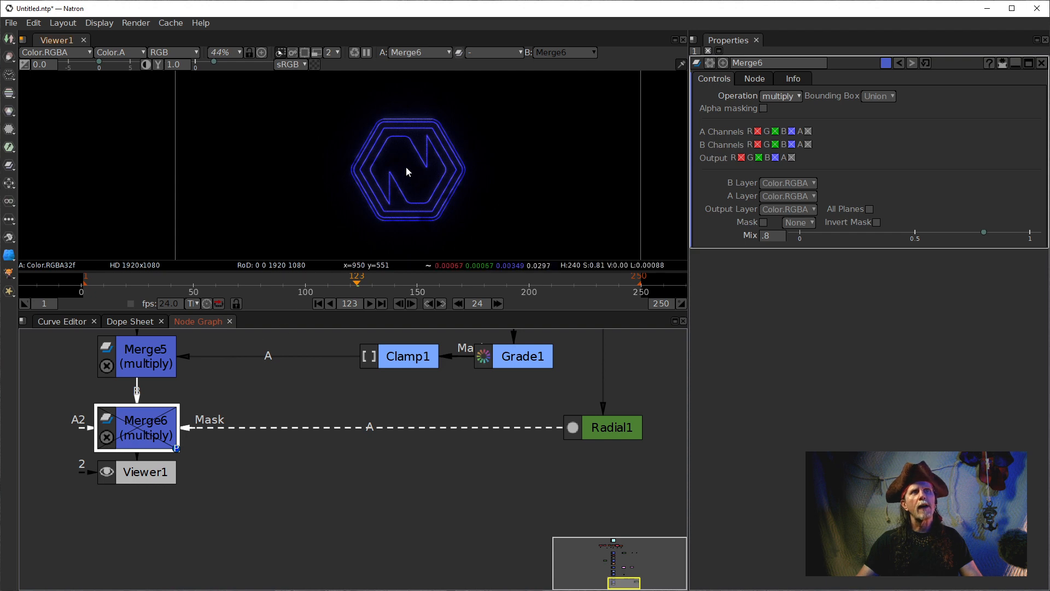
pyautogui.press('d')
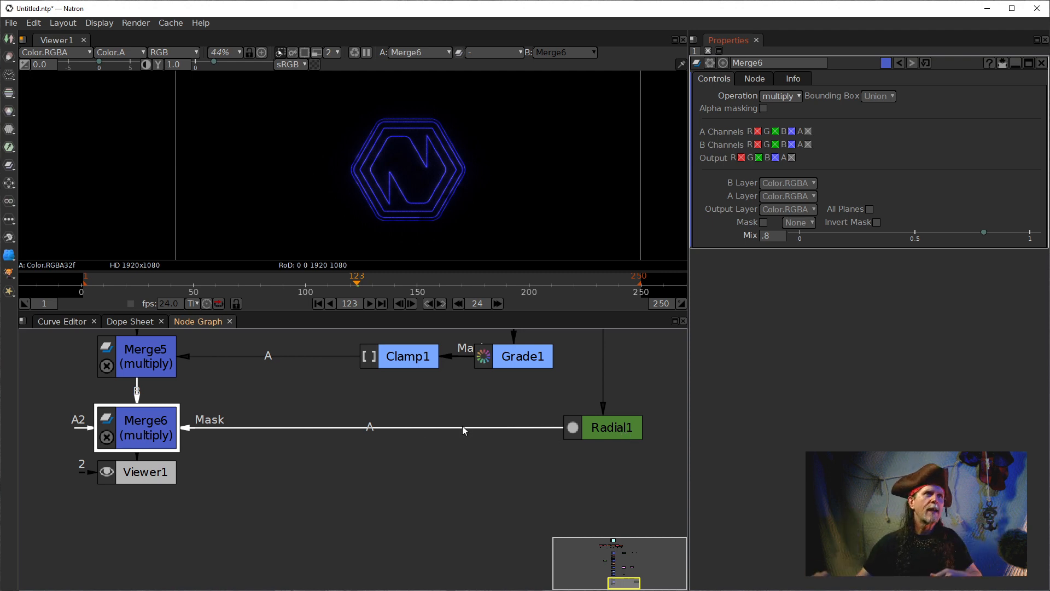
# Make room above Viewer1 in the node graph and insert a Shaker node between Merge6 and Viewer1.
pyautogui.moveTo(147, 474); pyautogui.dragTo(148, 533)
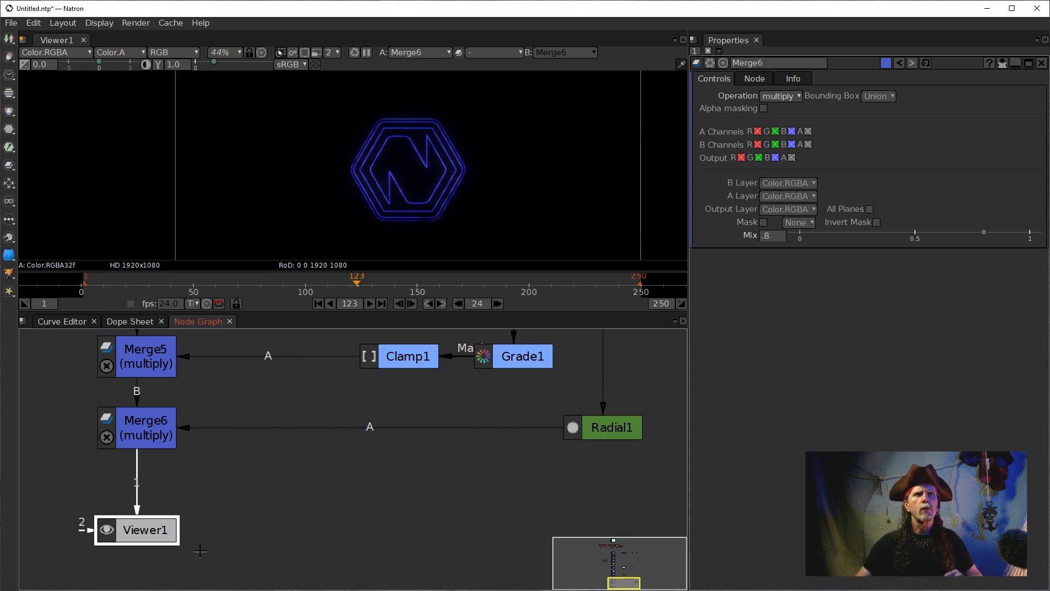
pyautogui.moveTo(290, 500); pyautogui.dragTo(374, 484)
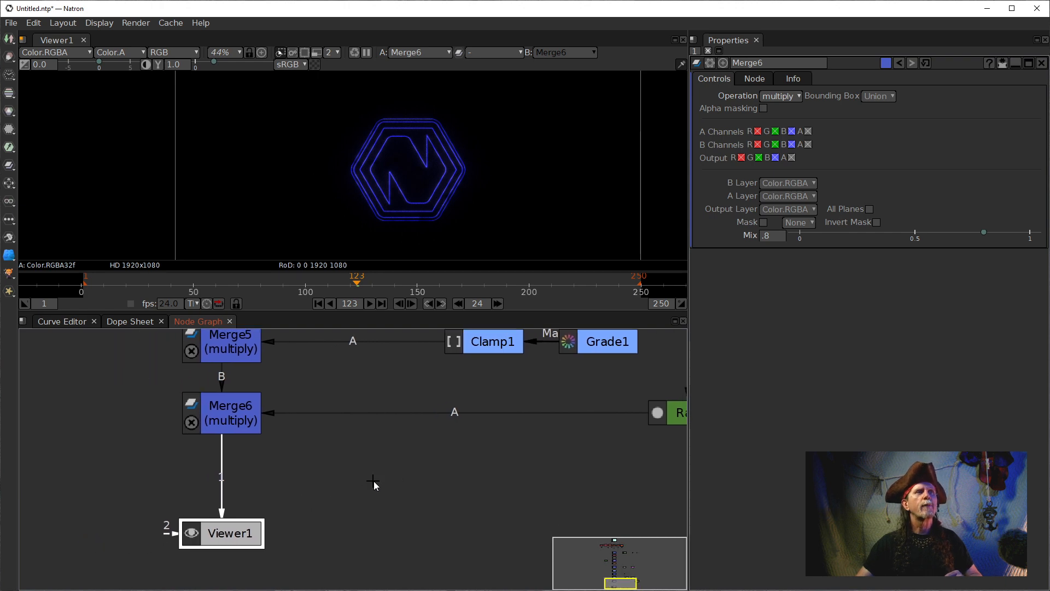
pyautogui.click(231, 423)
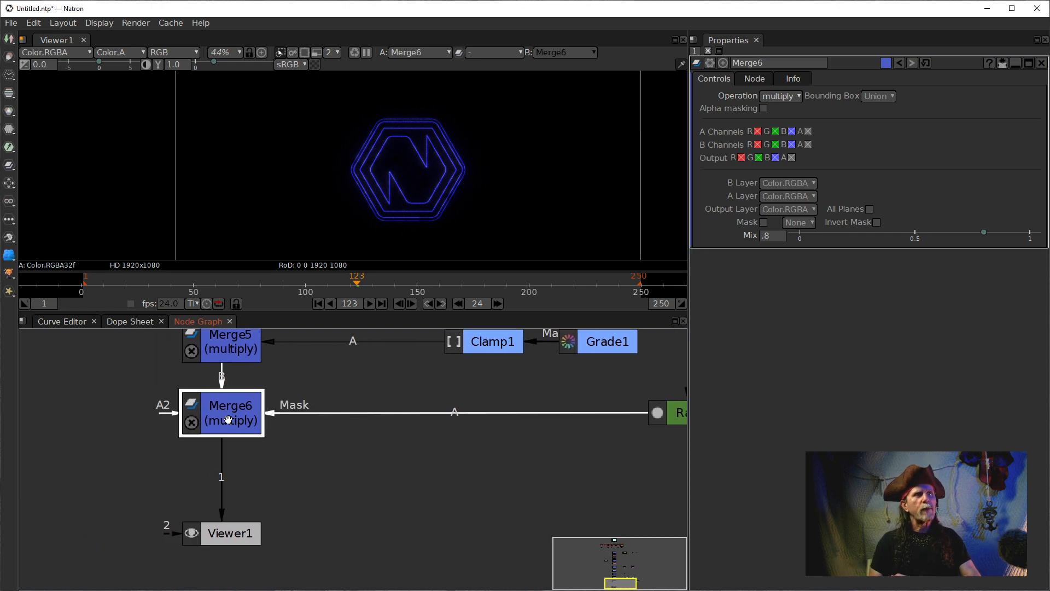
pyautogui.press('Tab')
pyautogui.write('shak')
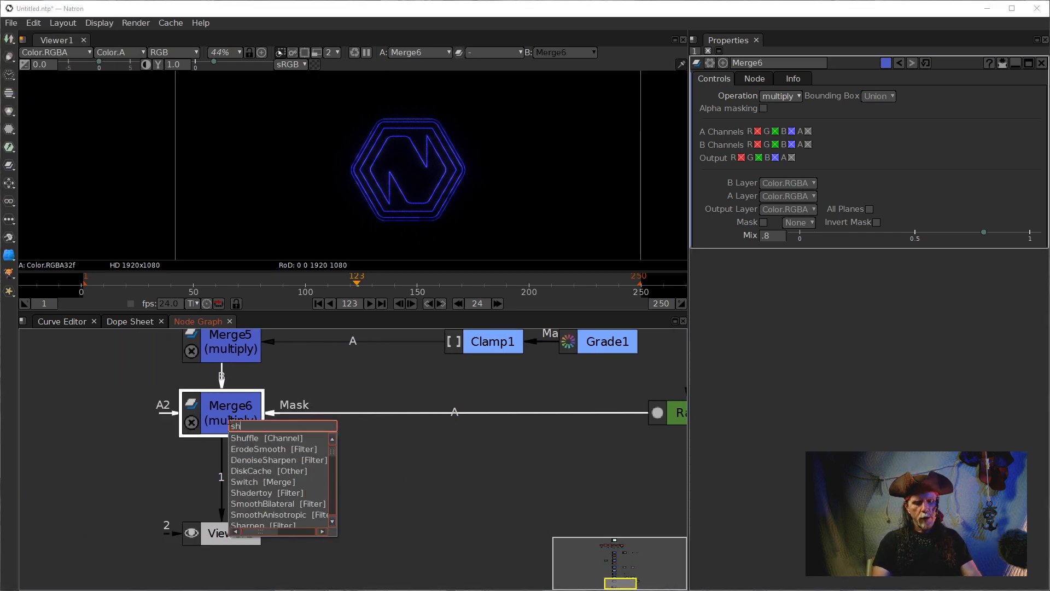
pyautogui.press('Down')
pyautogui.press('Down')
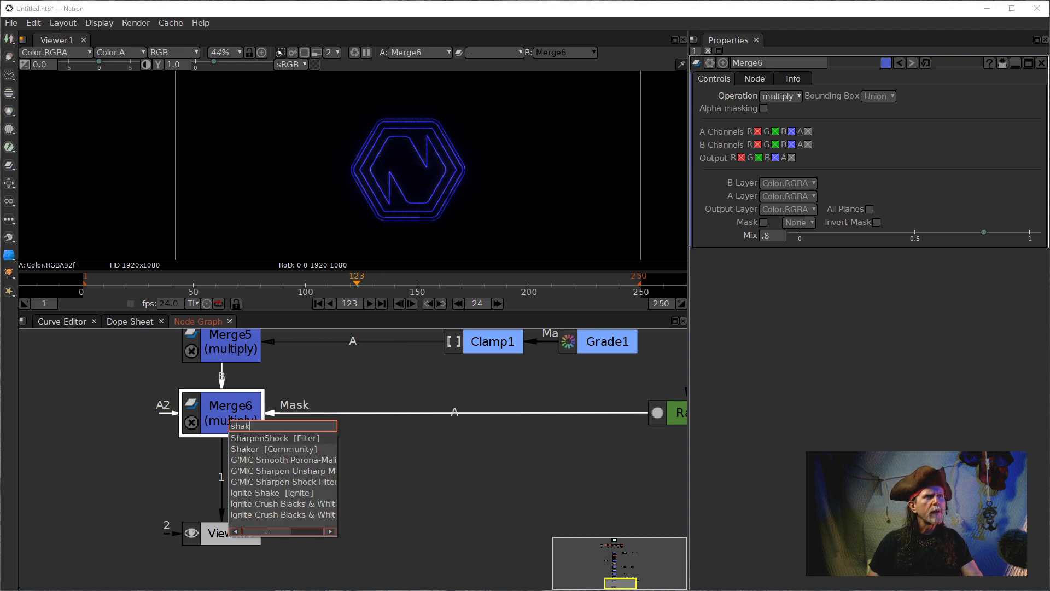
pyautogui.press('Return')
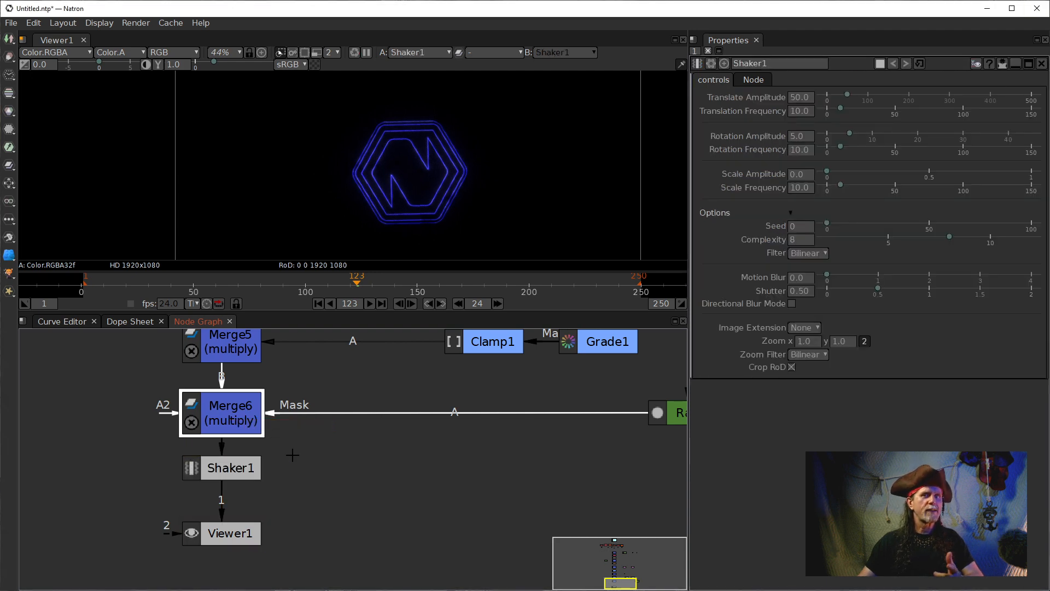
# Save the project as OldLaserLogo_live_001.ntp in the Episode 0082 - Old Laser Logo folder.
pyautogui.moveTo(333, 479); pyautogui.dragTo(299, 479)
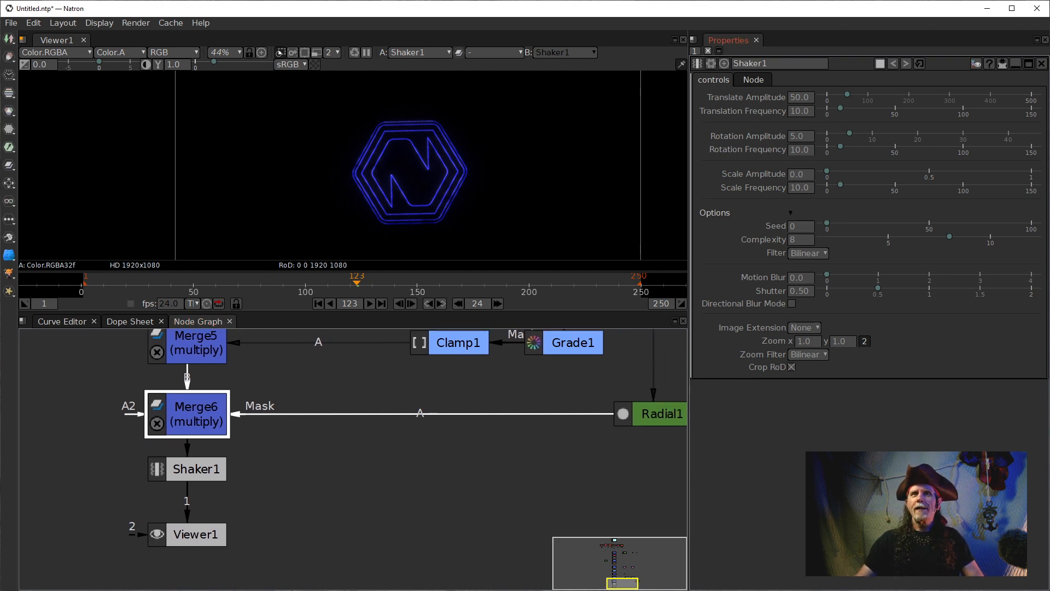
pyautogui.click(11, 23)
pyautogui.click(42, 107)
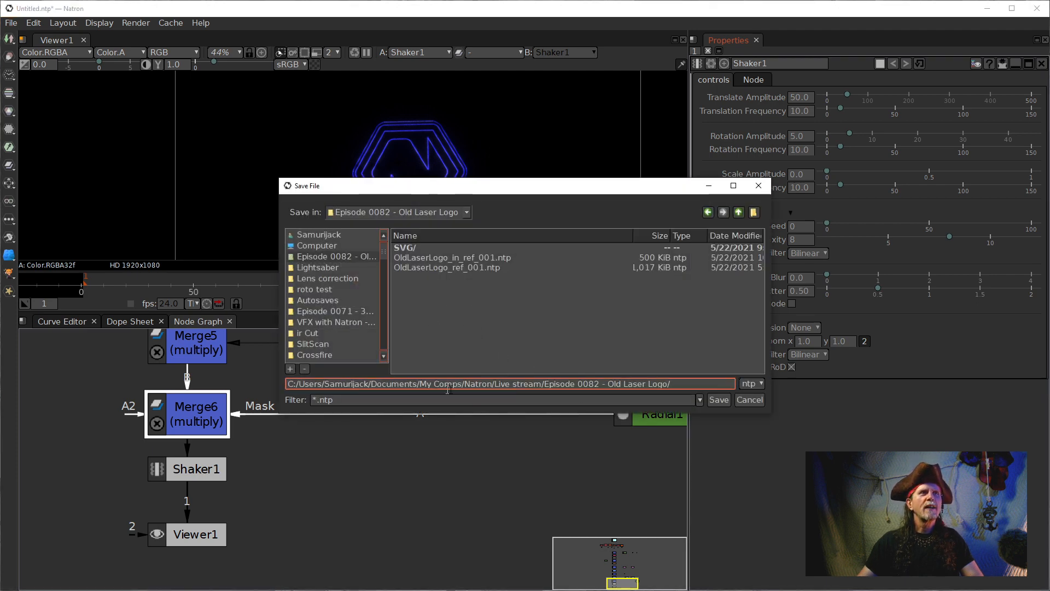
pyautogui.click(418, 268)
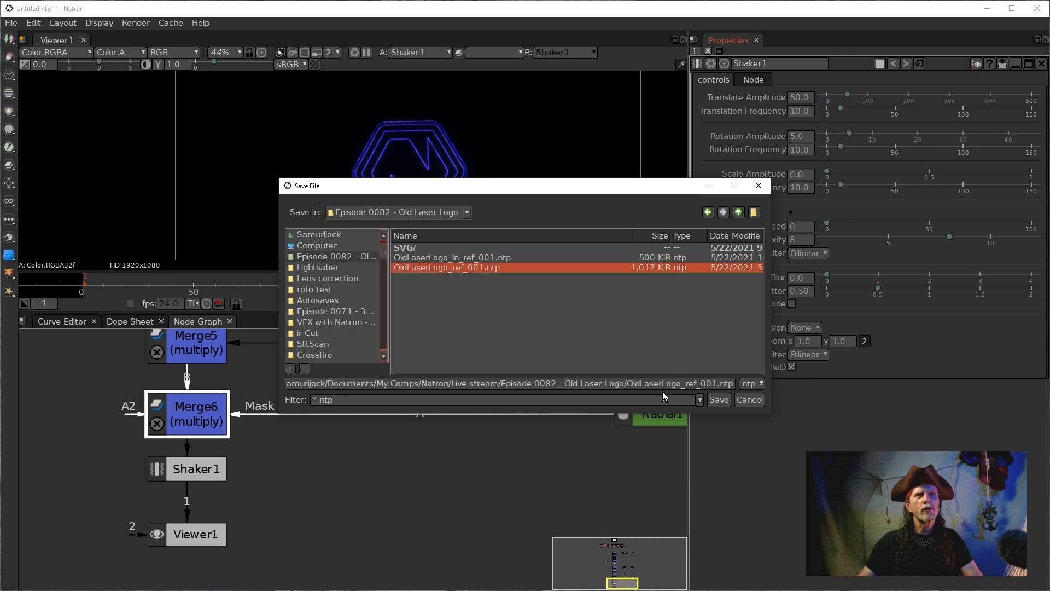
pyautogui.click(694, 384)
pyautogui.moveTo(698, 384); pyautogui.dragTo(686, 384)
pyautogui.write('liv')
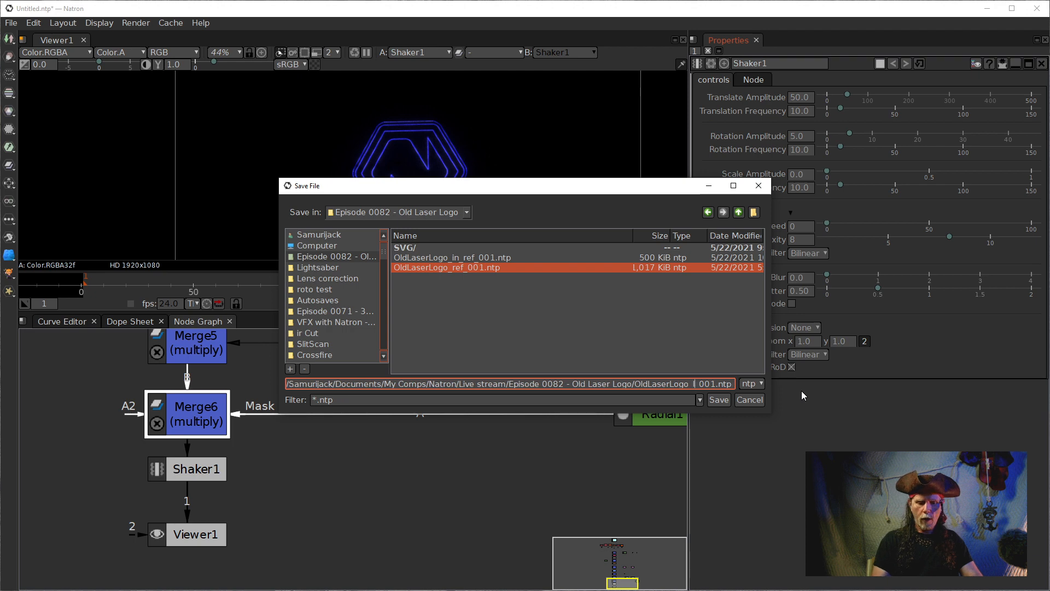
pyautogui.write('e')
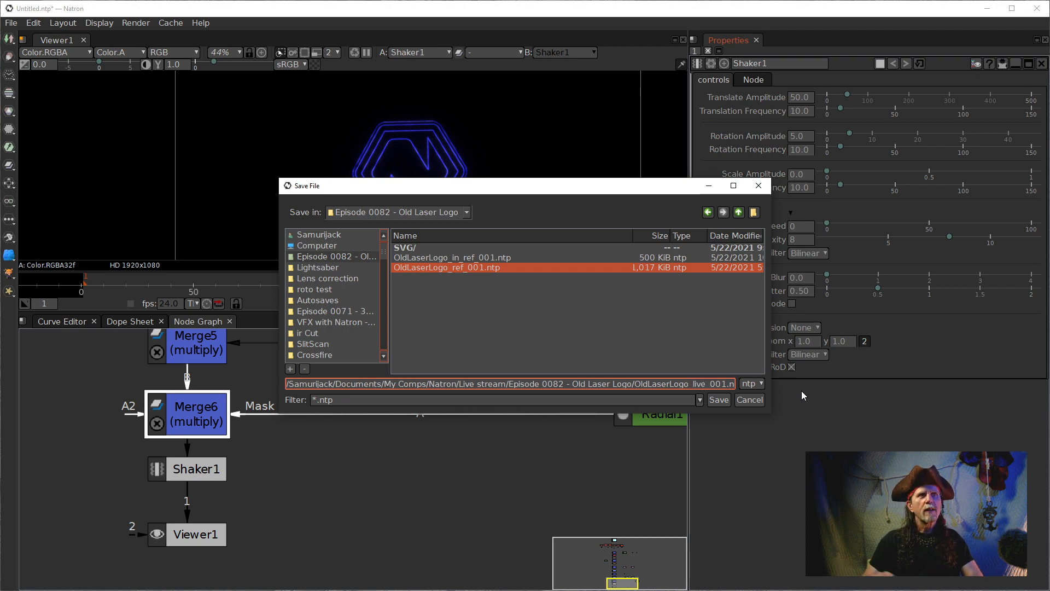
pyautogui.click(718, 399)
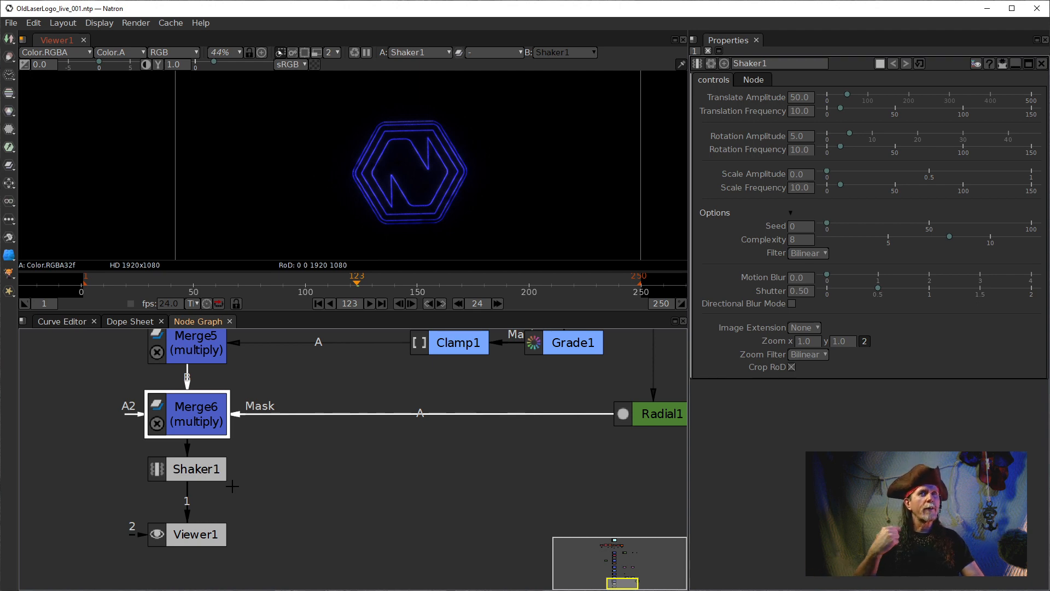
# Set Shaker1's rotation amplitude and rotation frequency to 0.
pyautogui.click(165, 468)
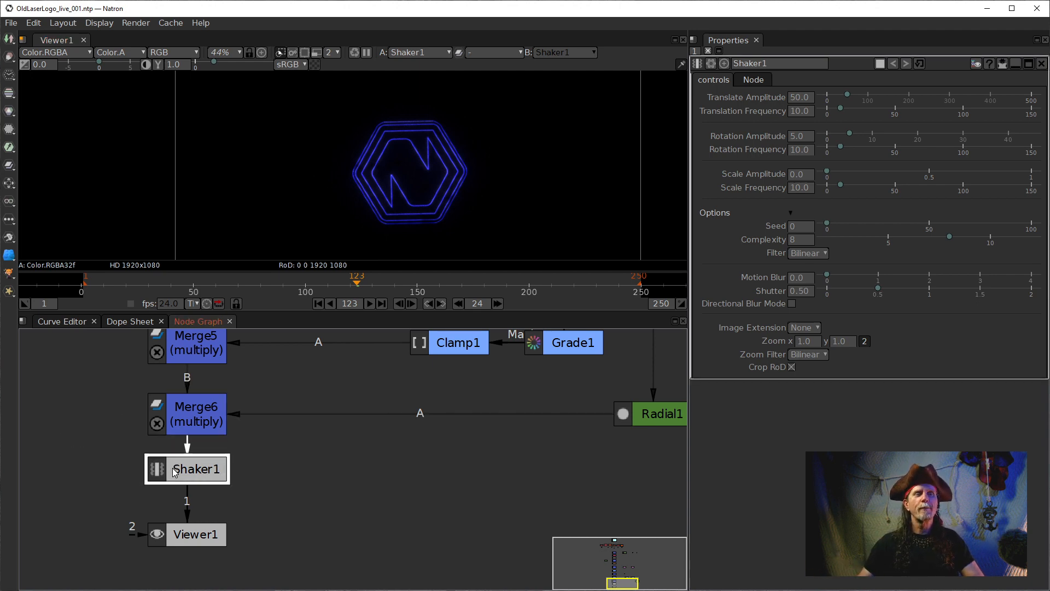
pyautogui.moveTo(469, 445); pyautogui.dragTo(387, 496)
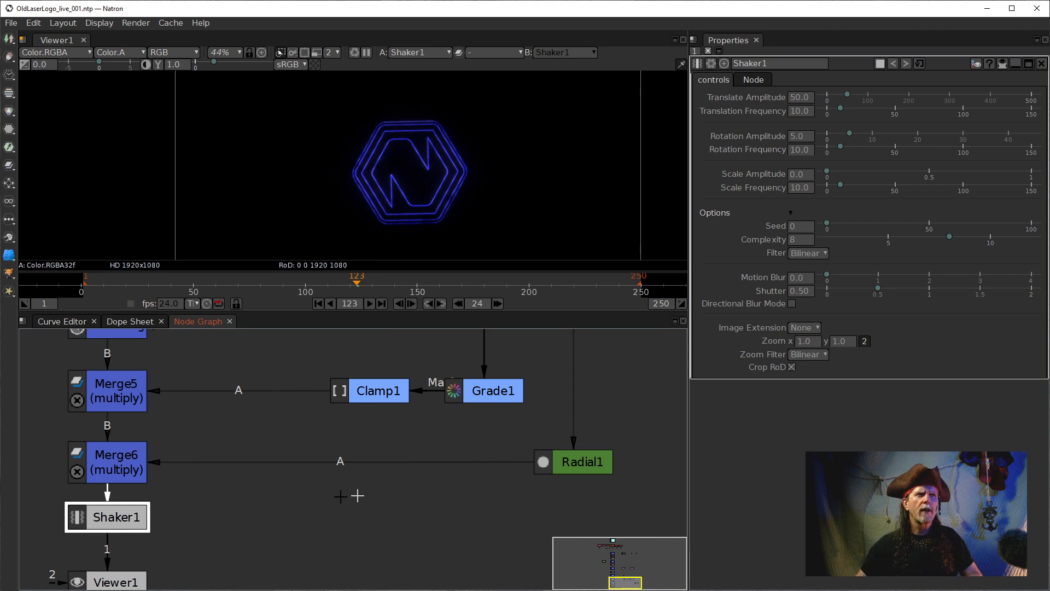
pyautogui.moveTo(286, 486); pyautogui.dragTo(301, 454)
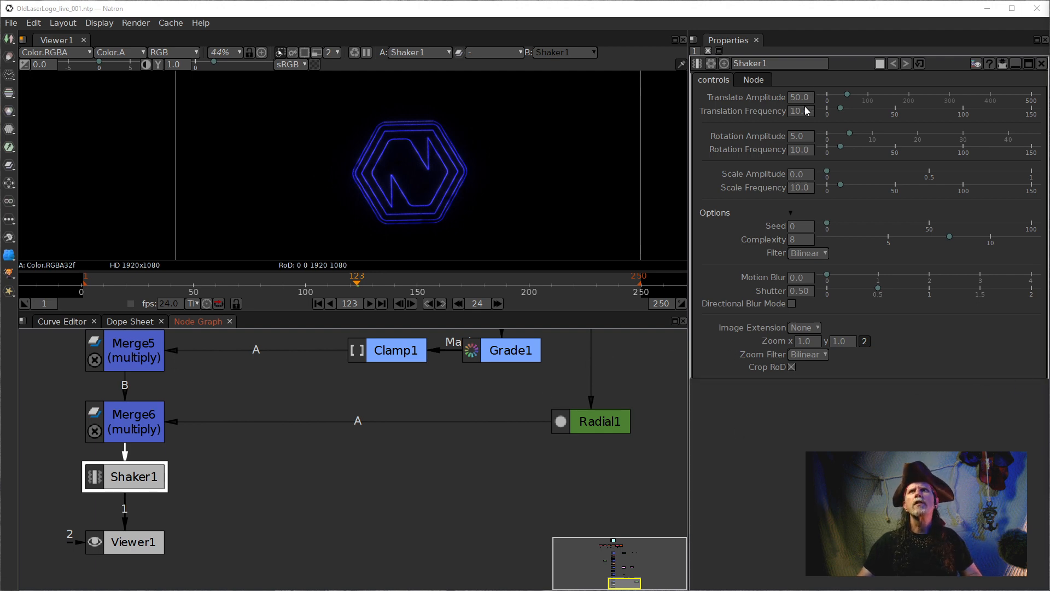
pyautogui.click(803, 137)
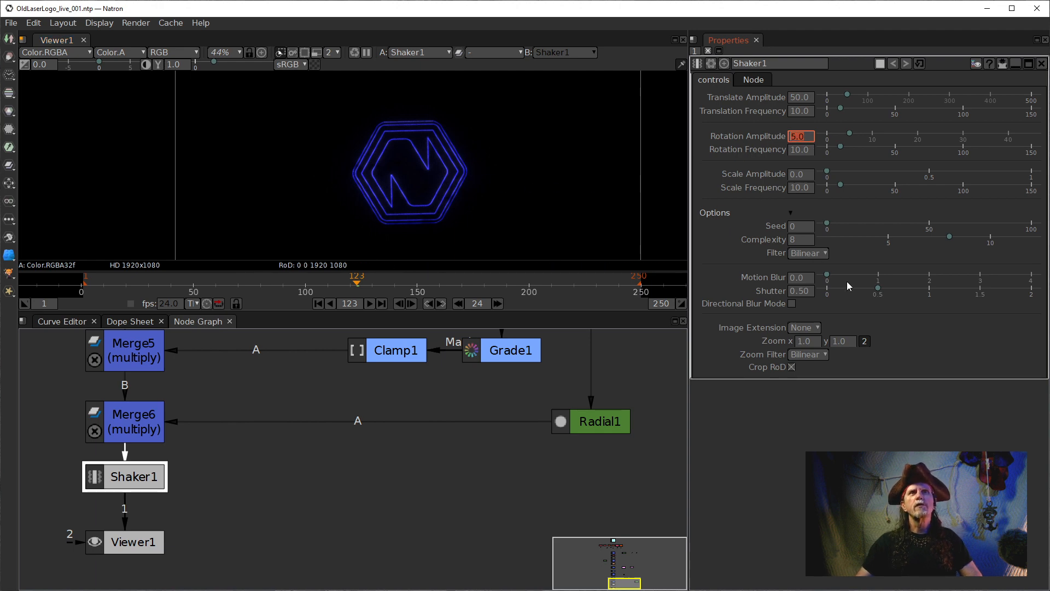
pyautogui.write('0')
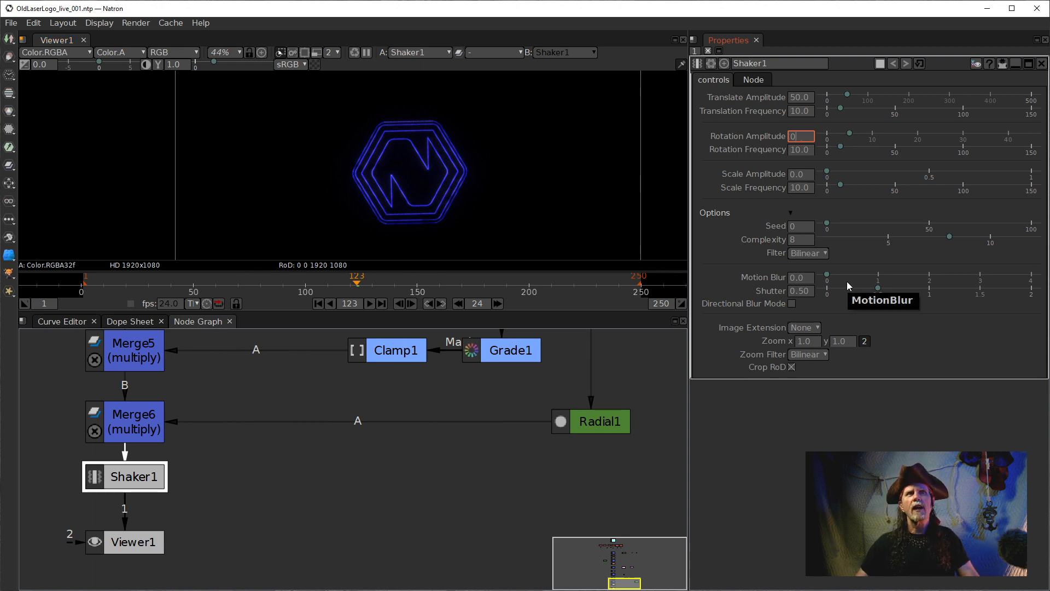
pyautogui.press('Tab')
pyautogui.write('0')
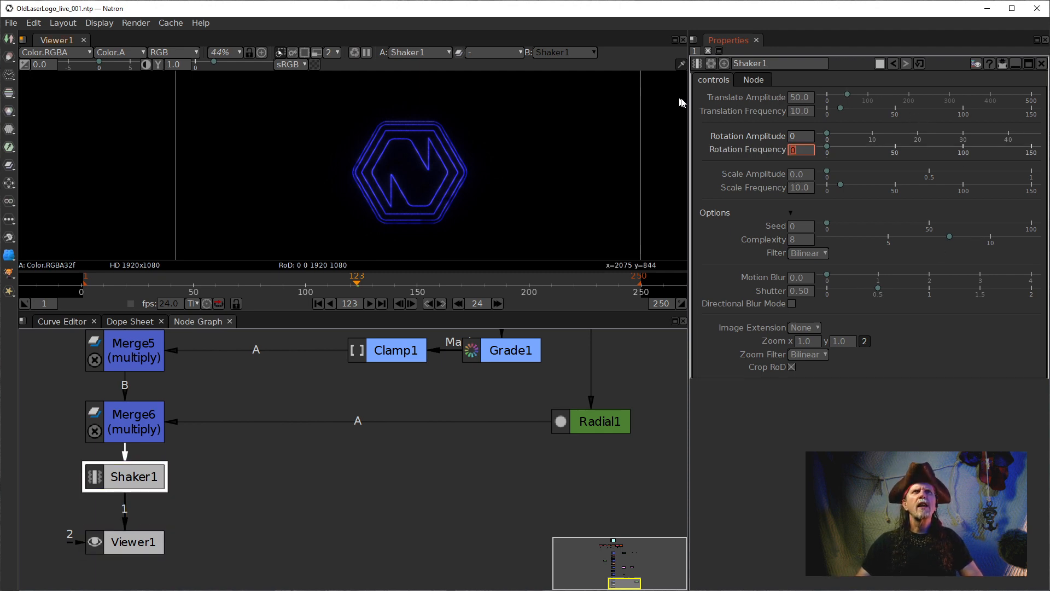
# Set Shaker1's translate amplitude to 2.0 and its translation frequency to 25.
pyautogui.doubleClick(792, 98)
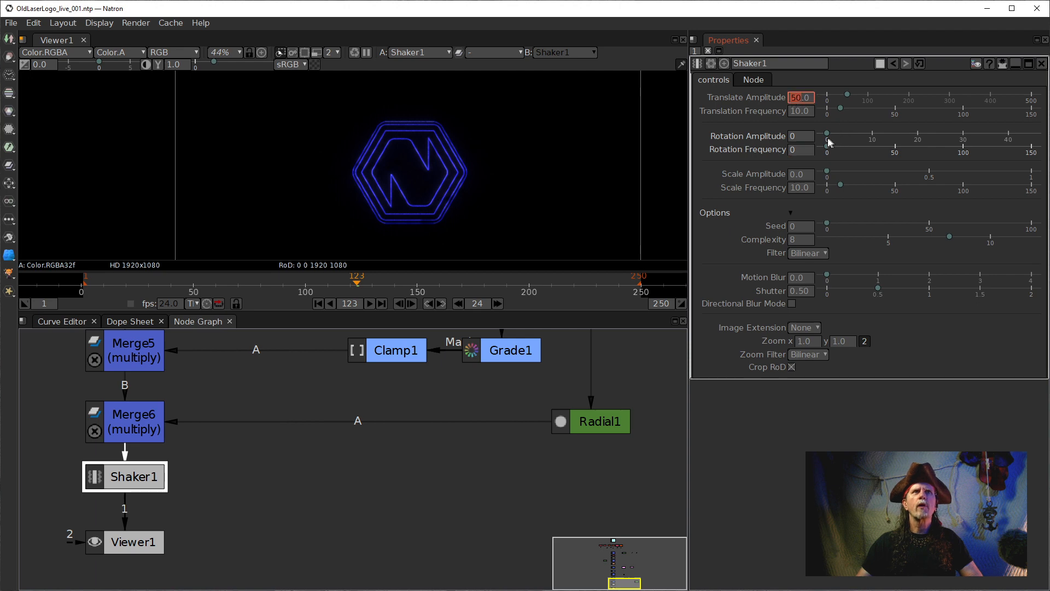
pyautogui.click(792, 103)
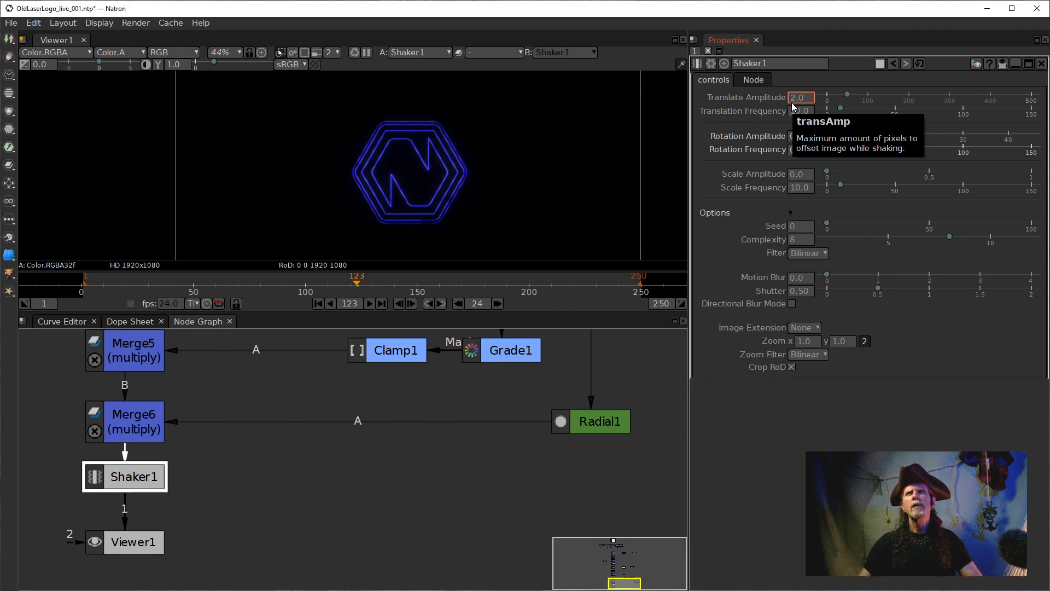
pyautogui.press('Return')
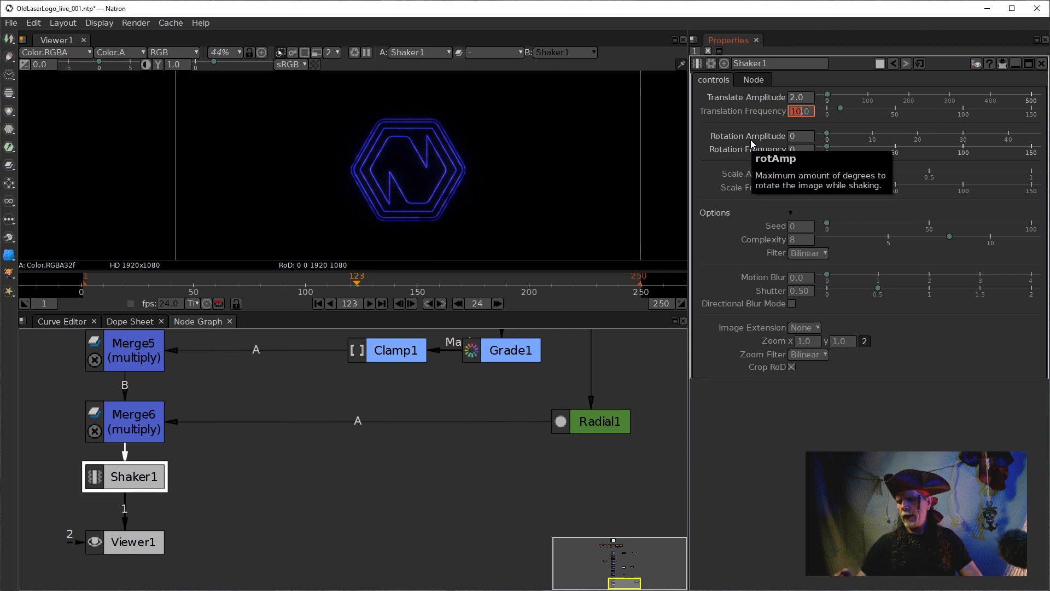
pyautogui.write('25')
pyautogui.press('Return')
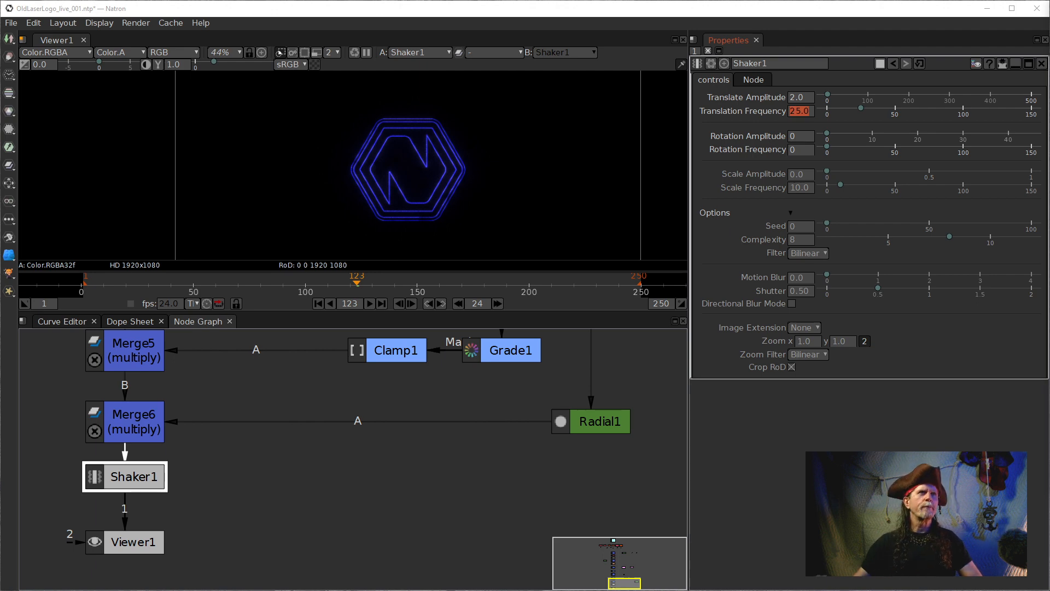
# Examine the logo's alpha channel up close, locate ColorCorrect1 in the node graph, and return the viewer to RGB.
pyautogui.click(482, 186)
pyautogui.press('a')
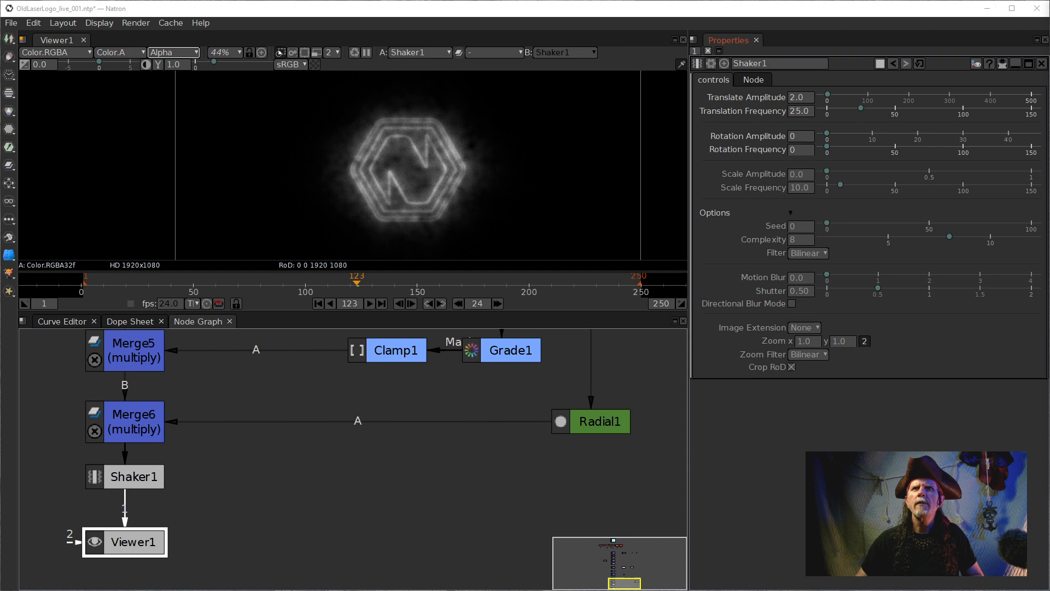
pyautogui.moveTo(281, 334); pyautogui.dragTo(265, 566)
pyautogui.scroll(-2, 284, 493)
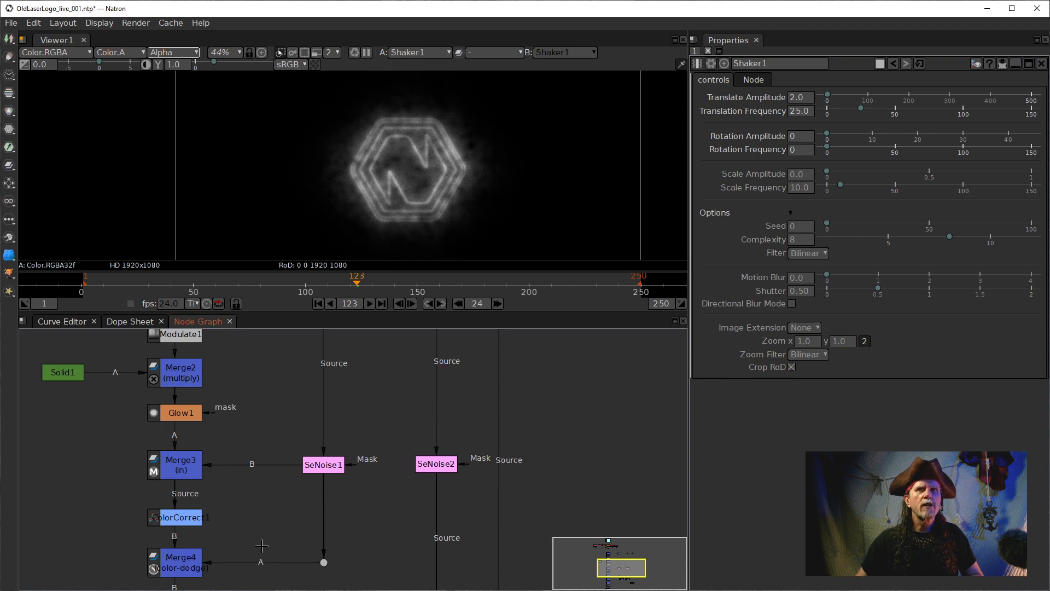
pyautogui.moveTo(175, 519); pyautogui.dragTo(176, 507)
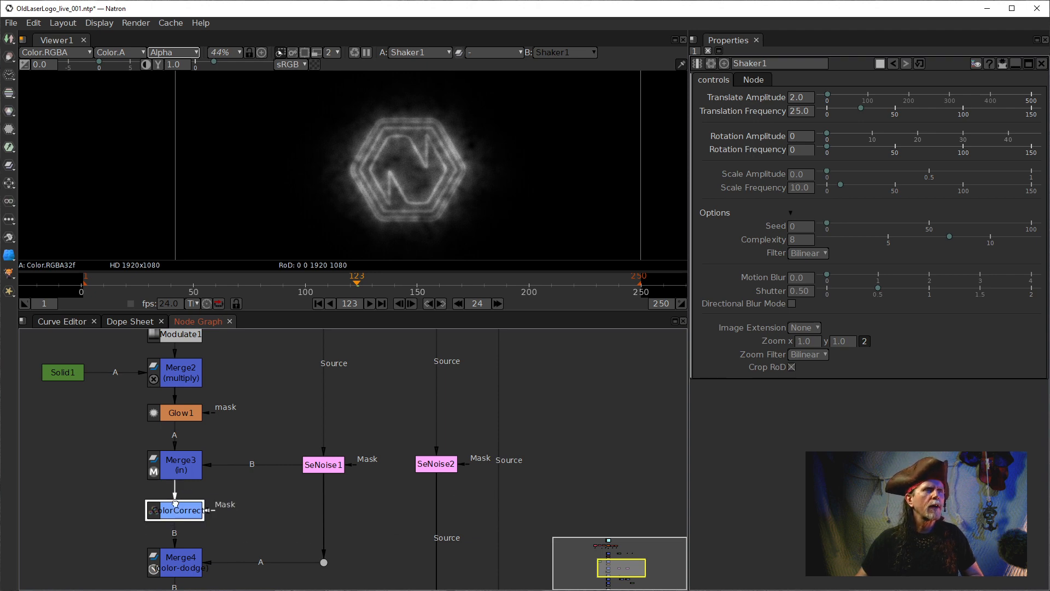
pyautogui.moveTo(304, 565); pyautogui.dragTo(369, 498)
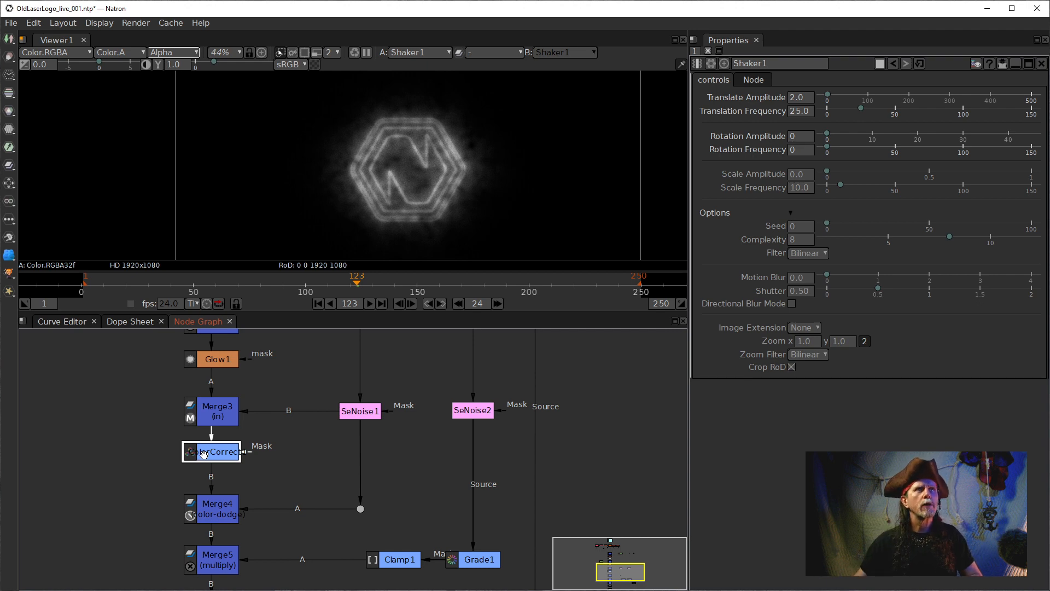
pyautogui.scroll(4, 482, 212)
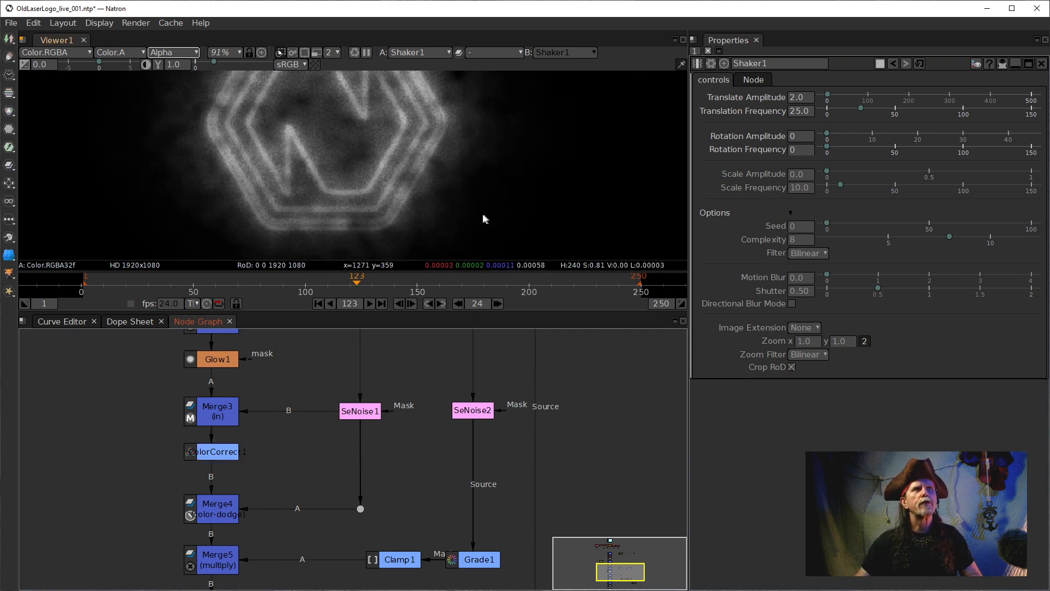
pyautogui.scroll(2, 412, 208)
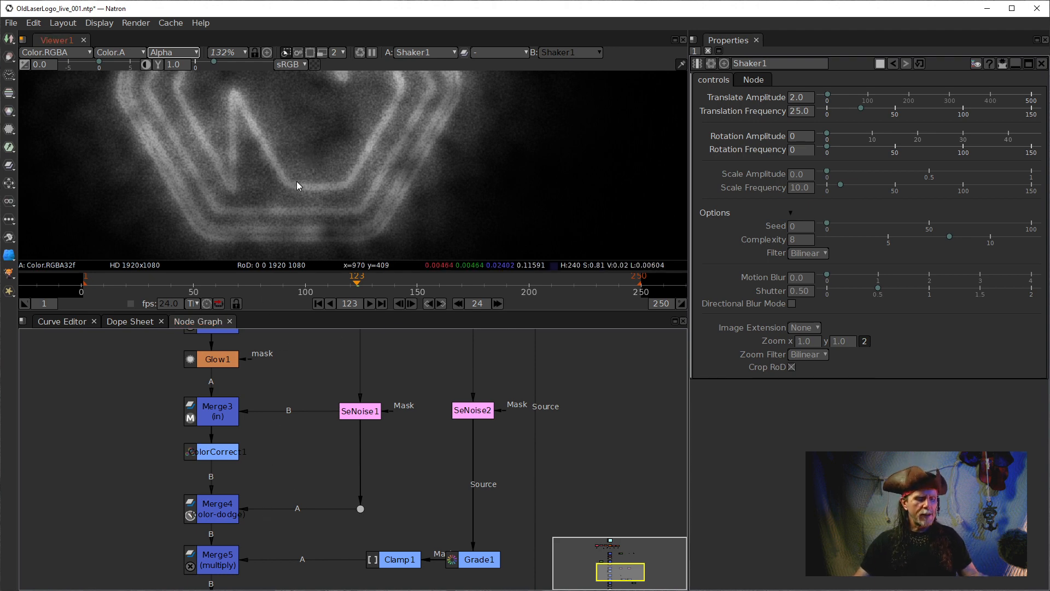
pyautogui.press('a')
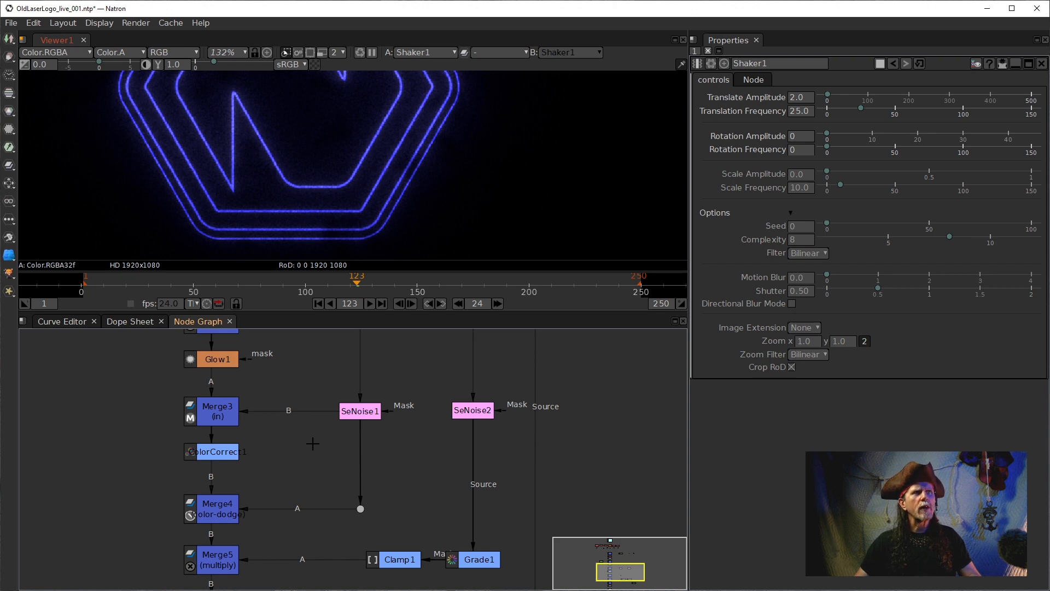
# Show the alpha channel in the viewer and insert a Merge node after ColorCorrect1.
pyautogui.click(216, 454)
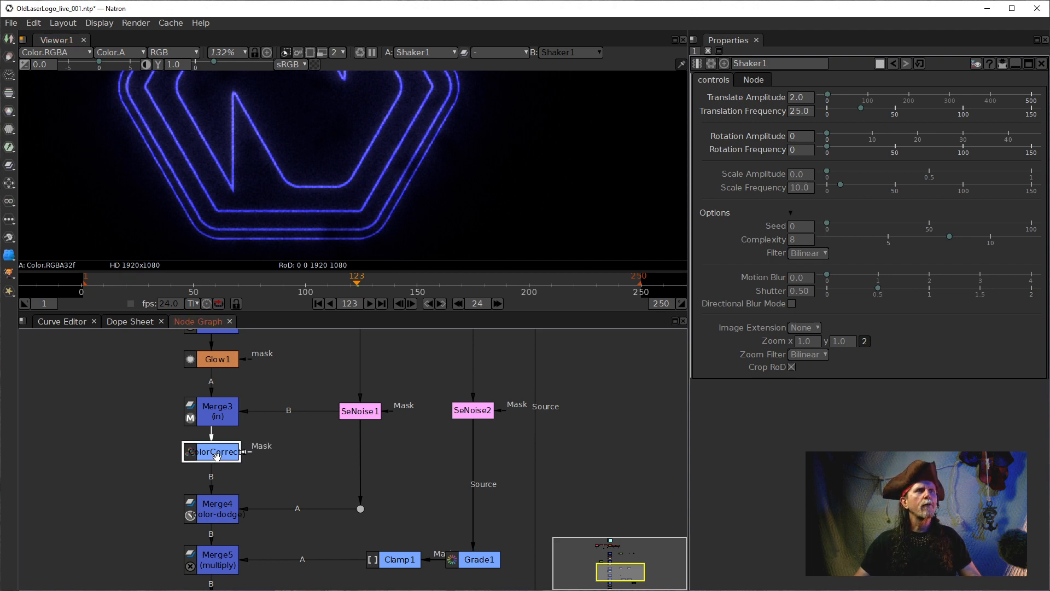
pyautogui.press('a')
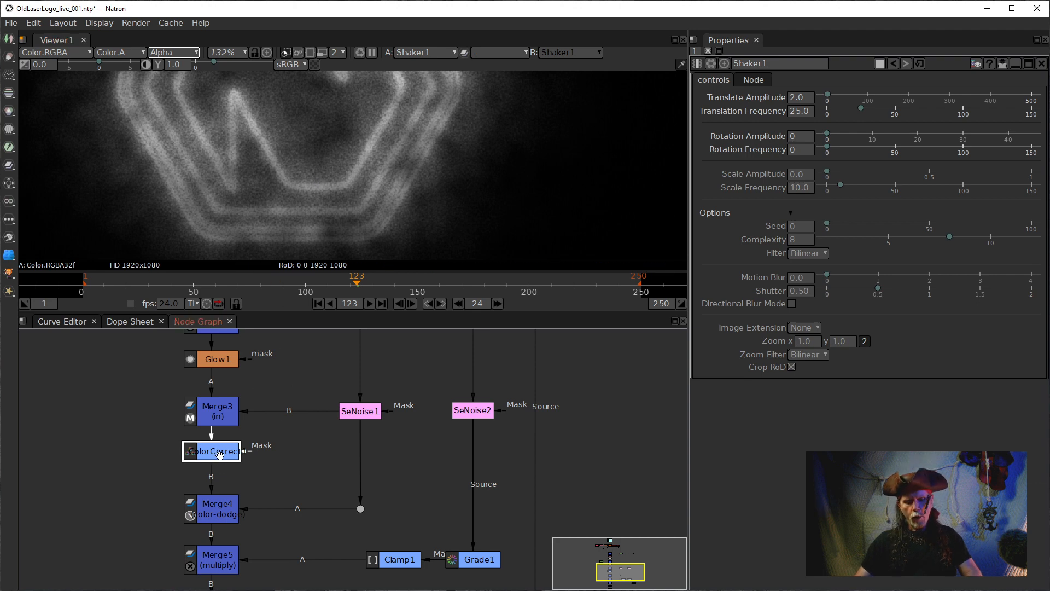
pyautogui.press('m')
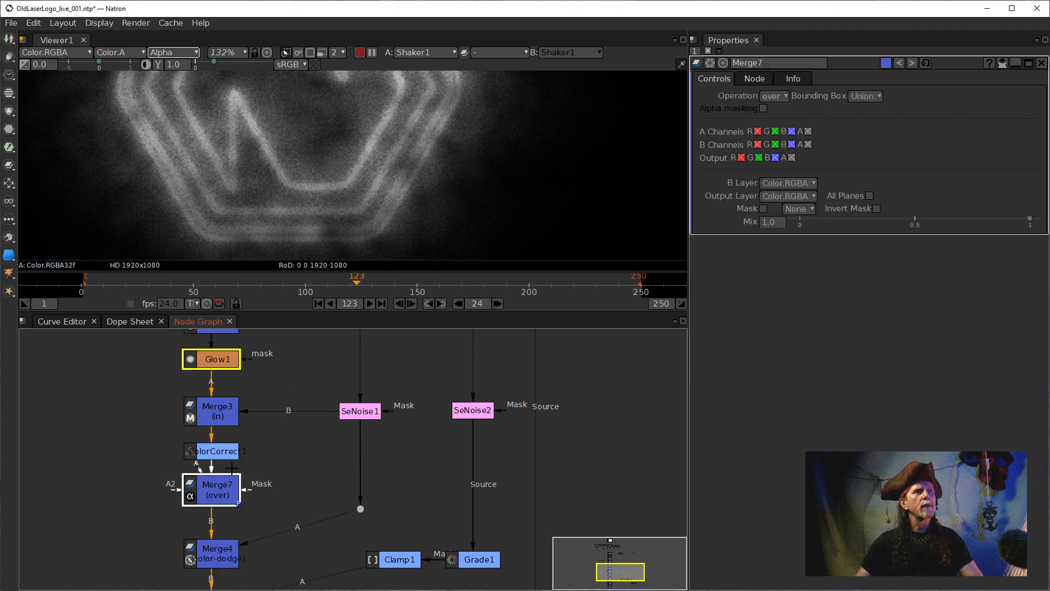
# Realign Clamp1, Grade1, Radial1 and the SeNoise1 dot with their merges, and space Merge7 evenly below ColorCorrect1.
pyautogui.moveTo(359, 510); pyautogui.dragTo(374, 424)
pyautogui.moveTo(372, 461); pyautogui.dragTo(373, 506)
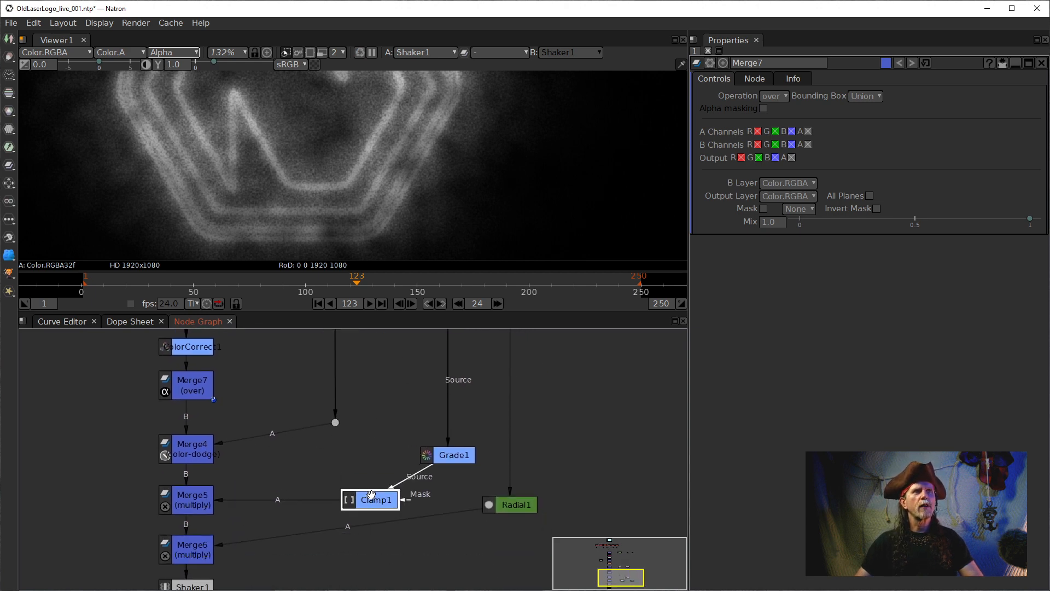
pyautogui.moveTo(452, 459); pyautogui.dragTo(451, 504)
pyautogui.moveTo(516, 504); pyautogui.dragTo(515, 548)
pyautogui.moveTo(332, 427); pyautogui.dragTo(332, 453)
pyautogui.moveTo(184, 391); pyautogui.dragTo(184, 405)
pyautogui.moveTo(323, 361); pyautogui.dragTo(313, 451)
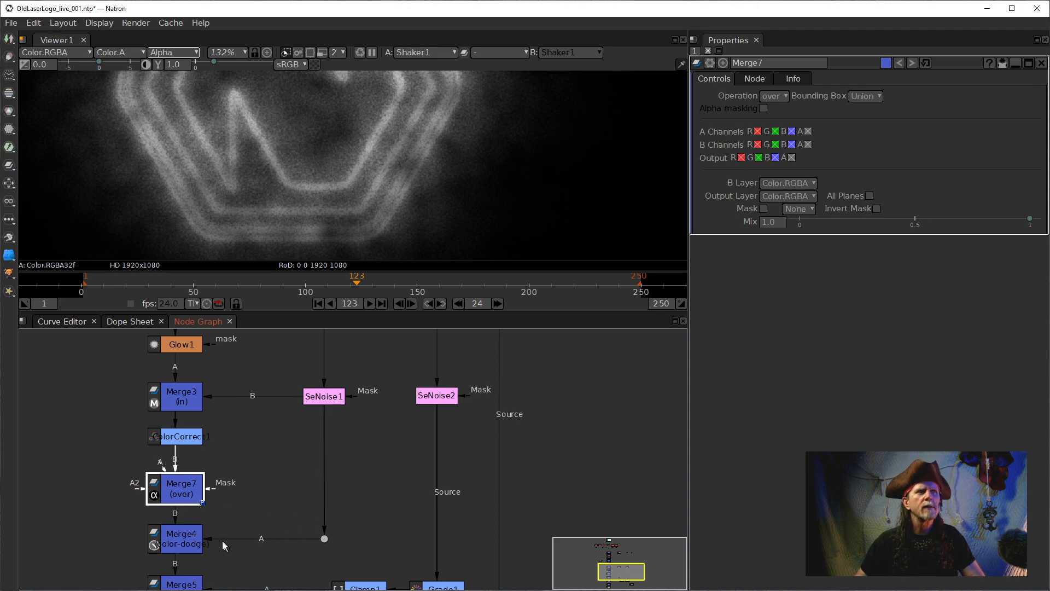
pyautogui.moveTo(217, 530); pyautogui.dragTo(248, 477)
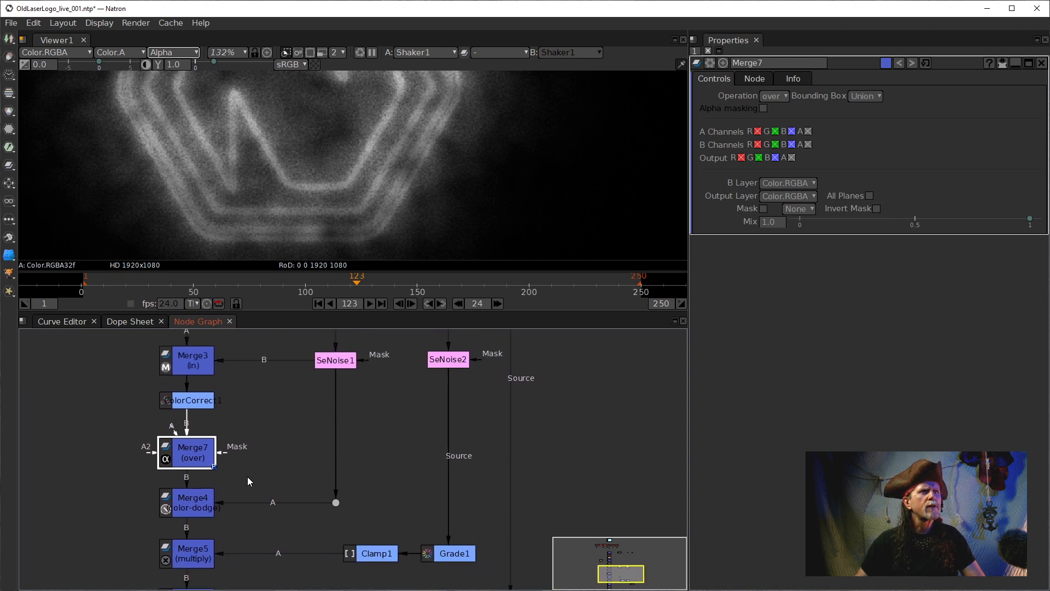
# Disconnect Merge7's B input from ColorCorrect1 and connect ColorCorrect1 to its A input instead.
pyautogui.moveTo(186, 424); pyautogui.dragTo(296, 422)
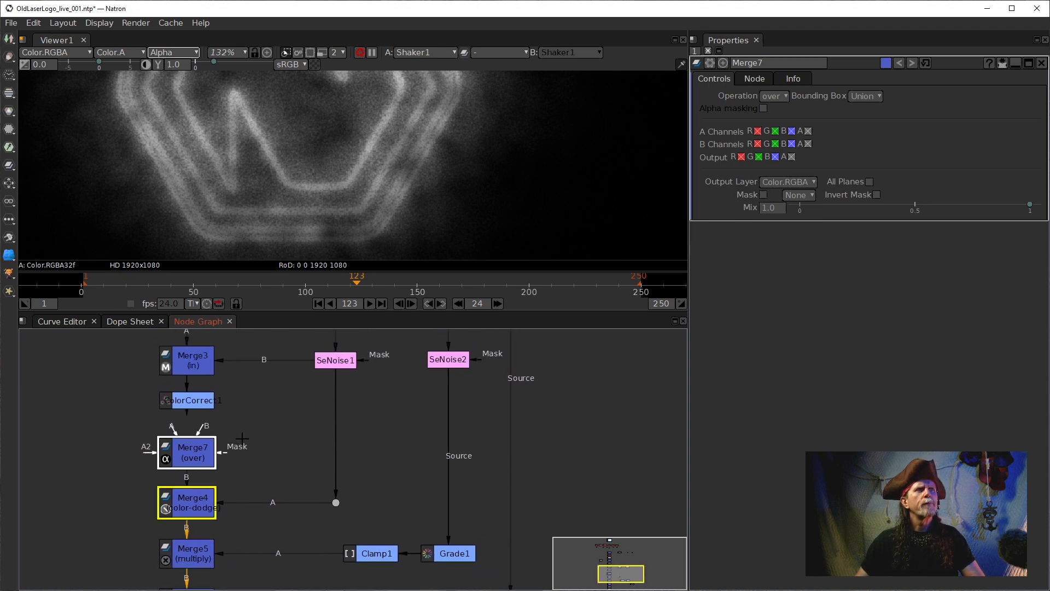
pyautogui.moveTo(182, 439); pyautogui.dragTo(214, 408)
pyautogui.moveTo(293, 422); pyautogui.dragTo(382, 481)
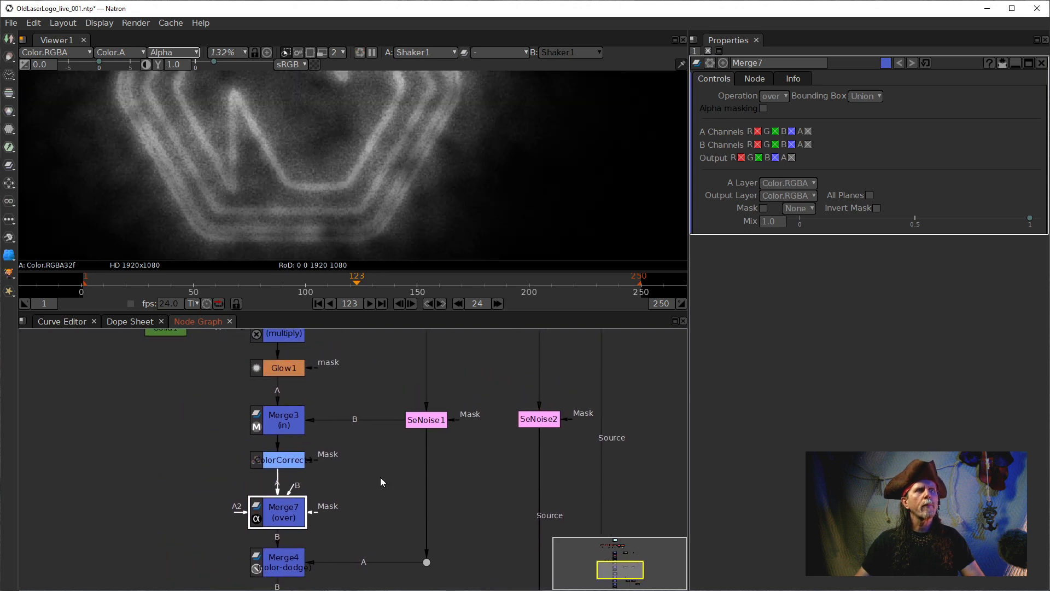
pyautogui.click(281, 465)
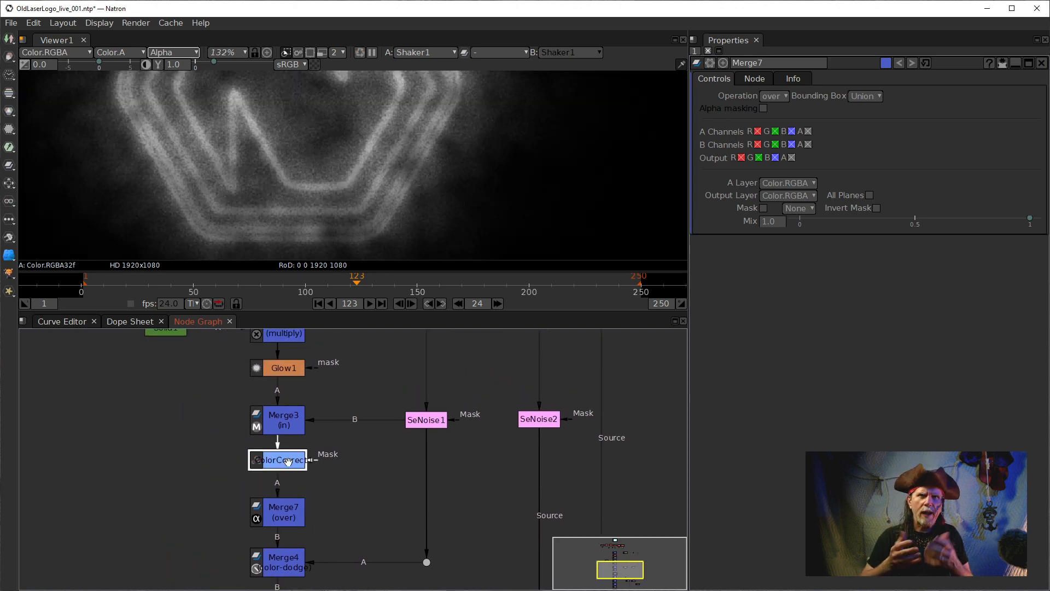
pyautogui.click(289, 515)
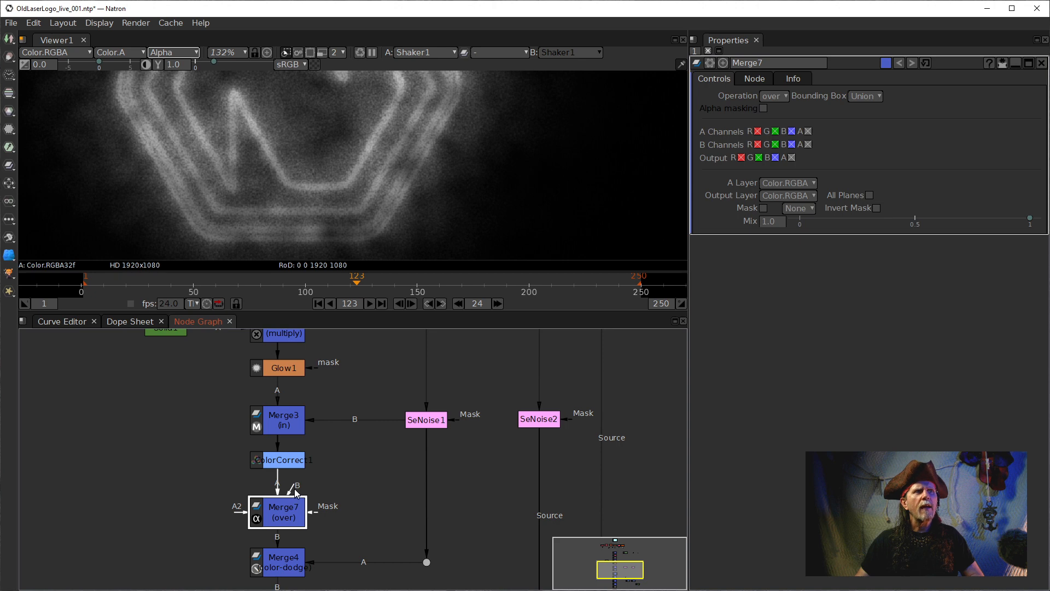
pyautogui.moveTo(295, 491); pyautogui.dragTo(343, 484)
pyautogui.click(361, 495)
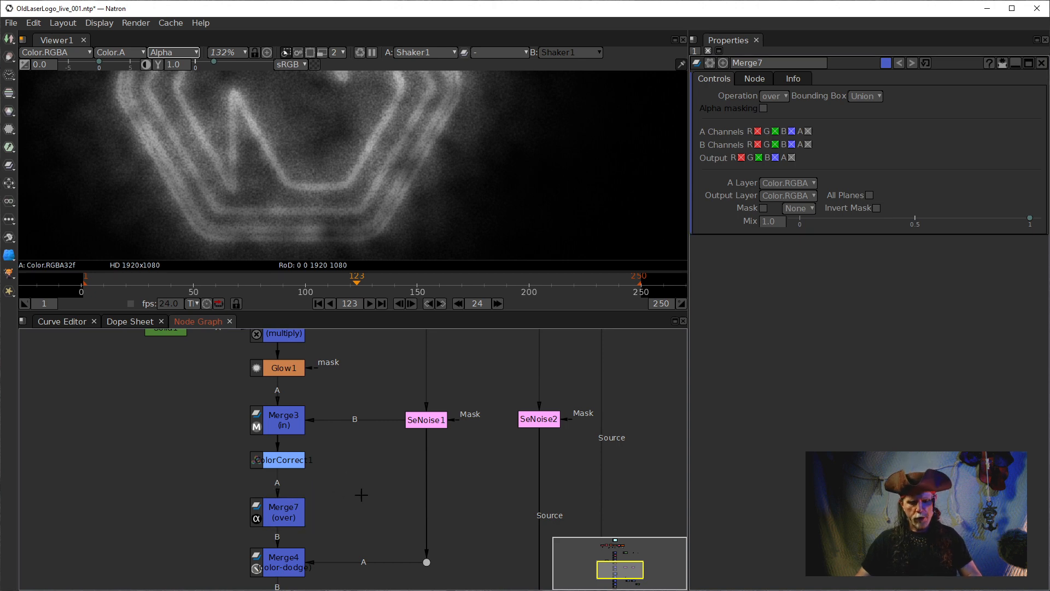
# Feed Shuffle1 into Merge7's B input through two dots, aligned with Shuffle1 and Merge7 to route the line around the node column.
pyautogui.click(286, 495)
pyautogui.moveTo(287, 494); pyautogui.dragTo(365, 501)
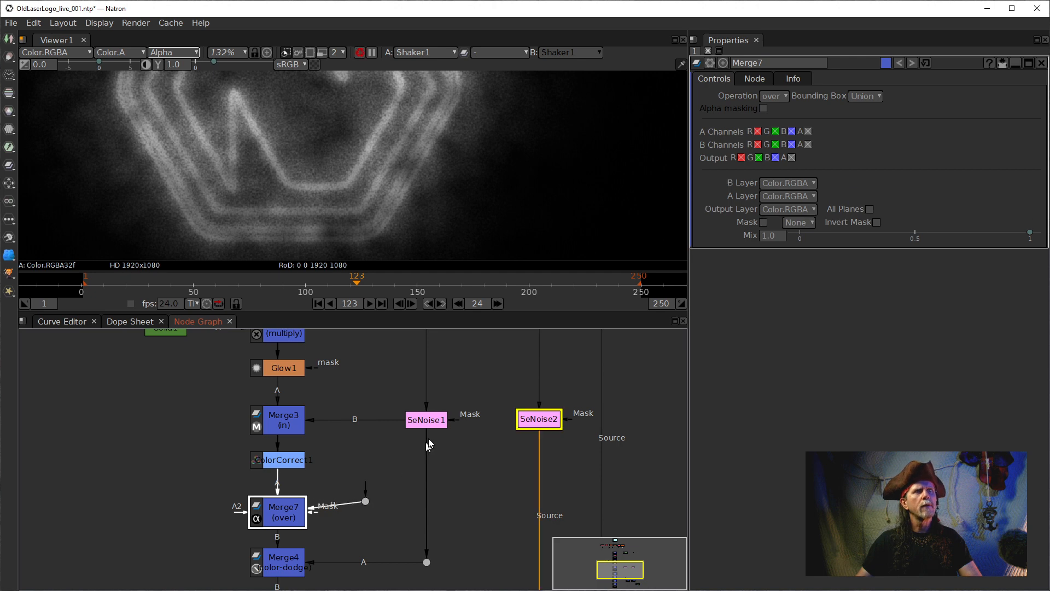
pyautogui.moveTo(440, 402); pyautogui.dragTo(410, 479)
pyautogui.scroll(-5, 347, 534)
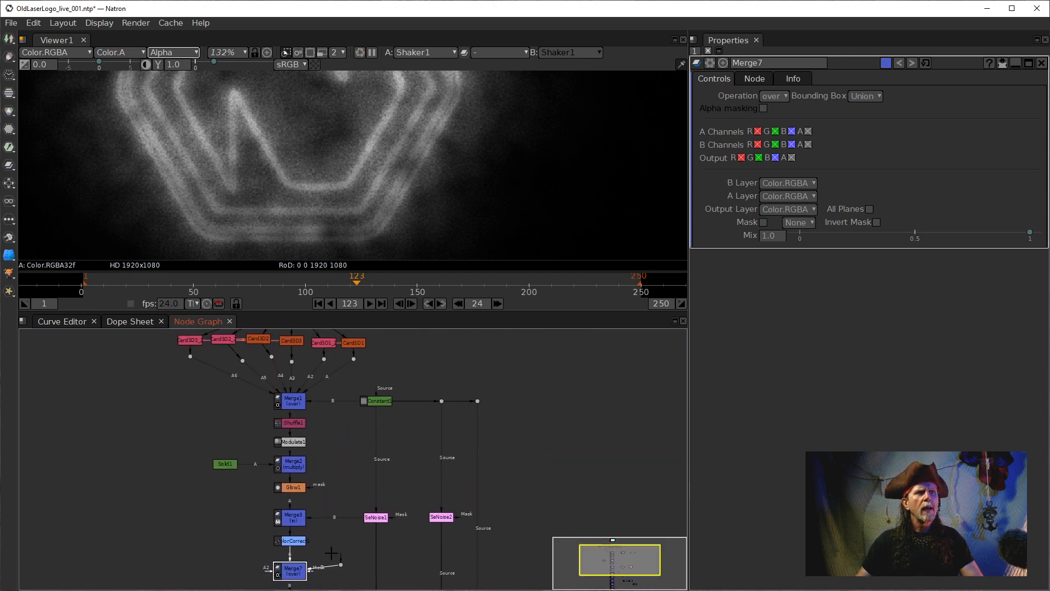
pyautogui.moveTo(340, 559); pyautogui.dragTo(300, 419)
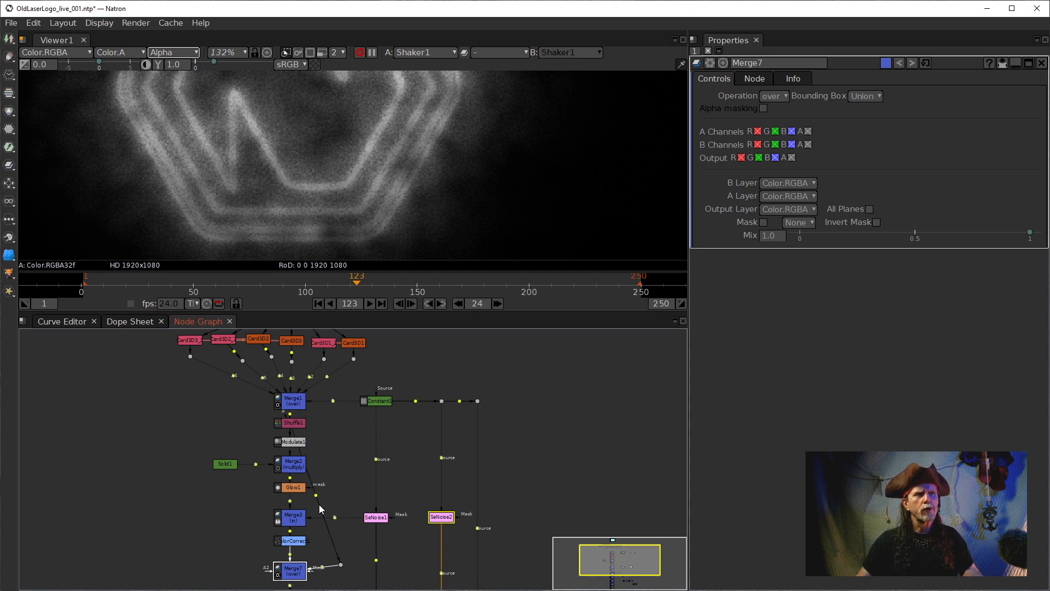
pyautogui.keyDown('ctrl'); pyautogui.click(317, 494); pyautogui.keyUp('ctrl')
pyautogui.moveTo(318, 494); pyautogui.dragTo(347, 423)
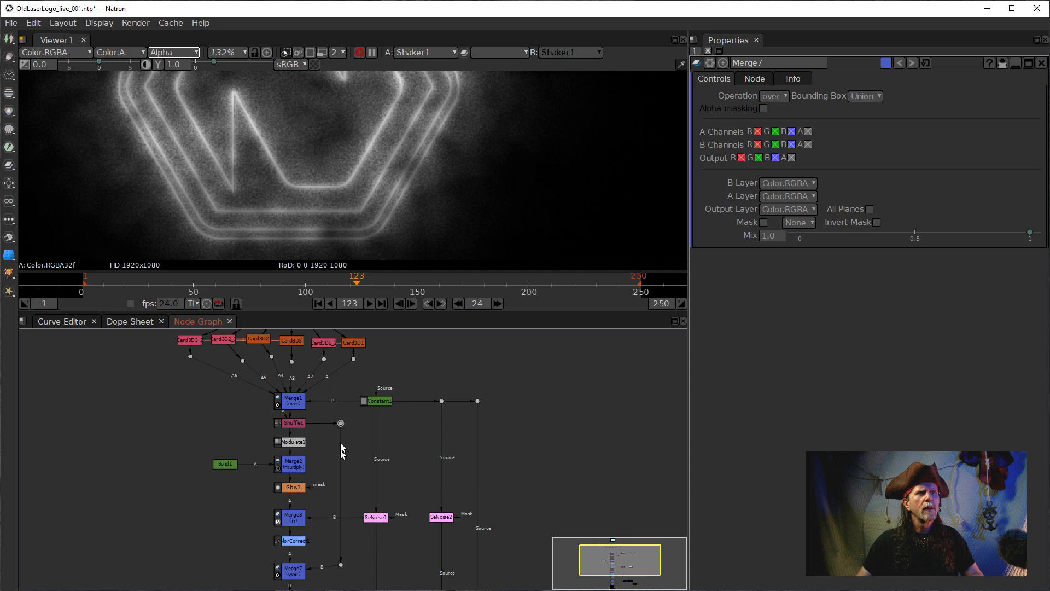
pyautogui.moveTo(341, 563); pyautogui.dragTo(339, 572)
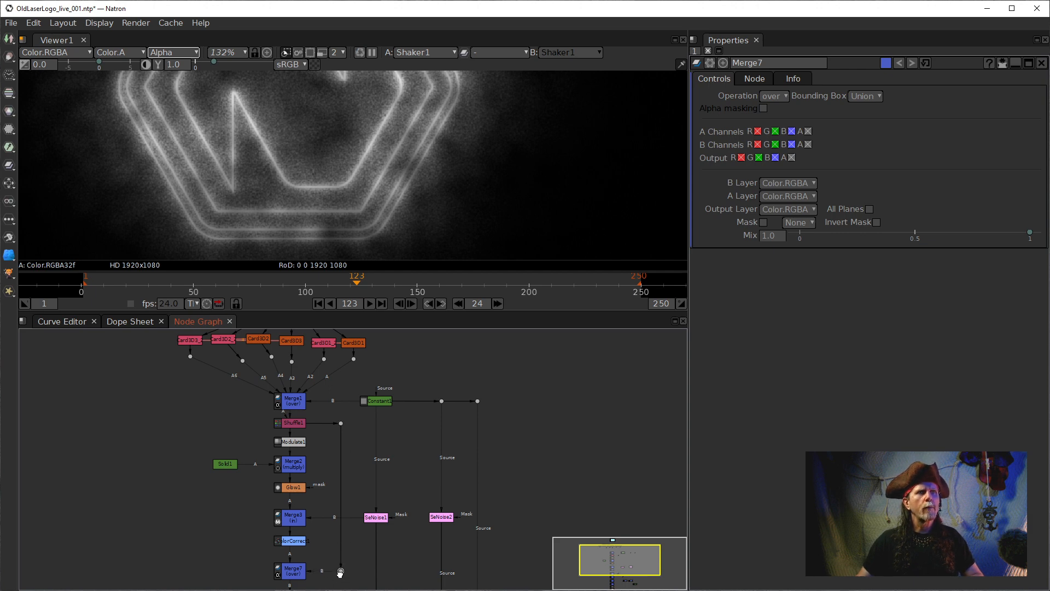
# Compare the alpha of Shuffle1 and Merge7 in the viewer, then switch to RGB and toggle Merge7 off and on.
pyautogui.click(296, 423)
pyautogui.press('1')
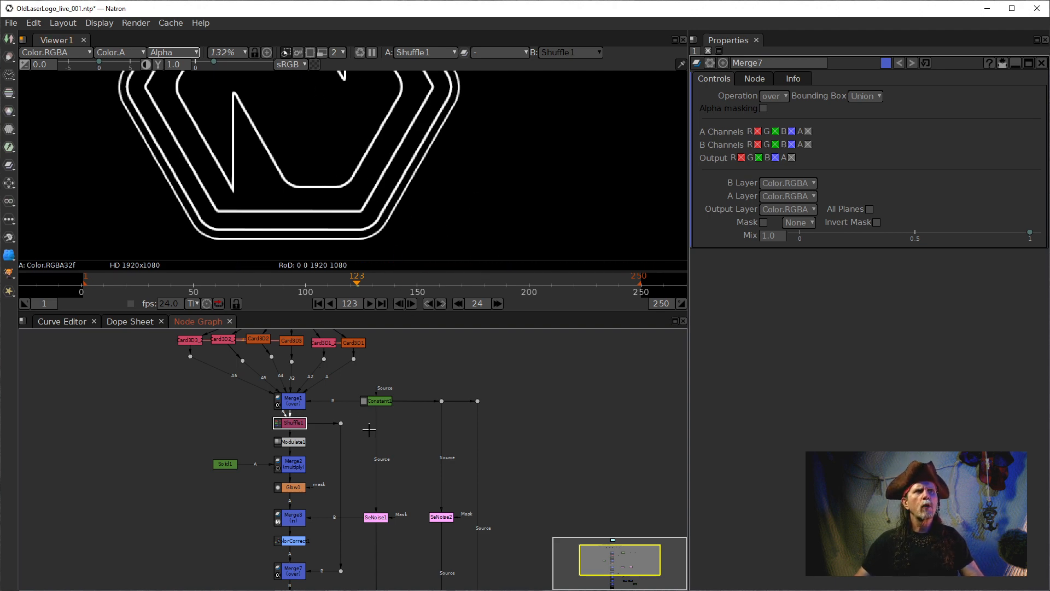
pyautogui.moveTo(362, 456); pyautogui.dragTo(399, 390)
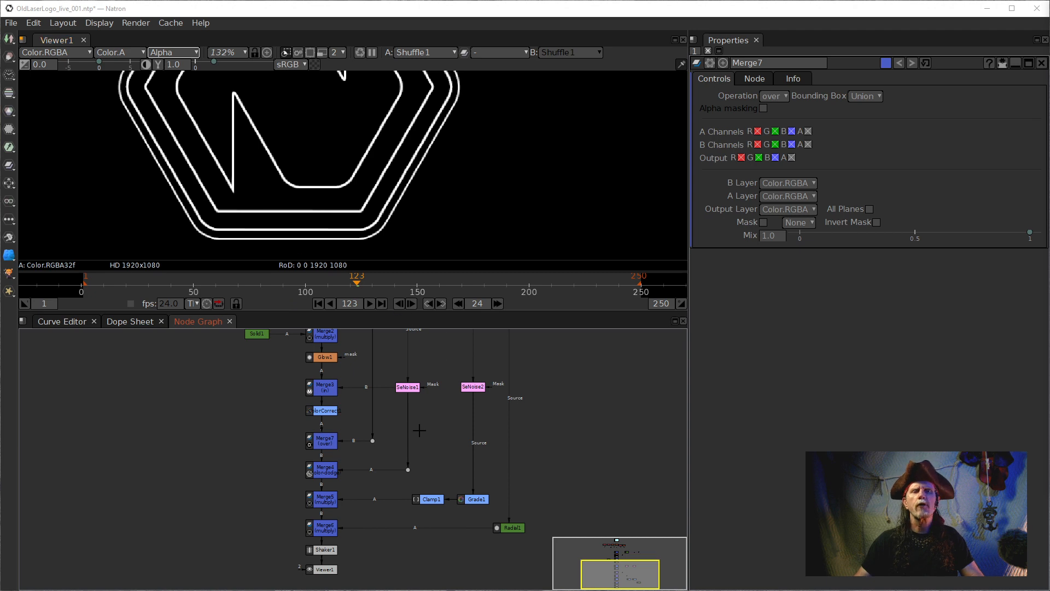
pyautogui.click(333, 443)
pyautogui.press('1')
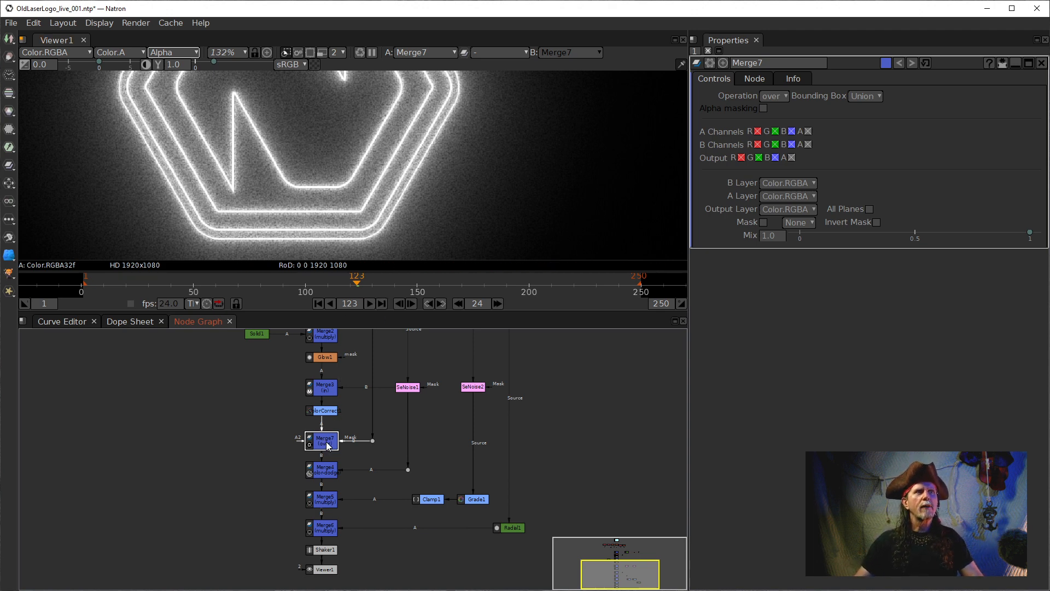
pyautogui.press('a')
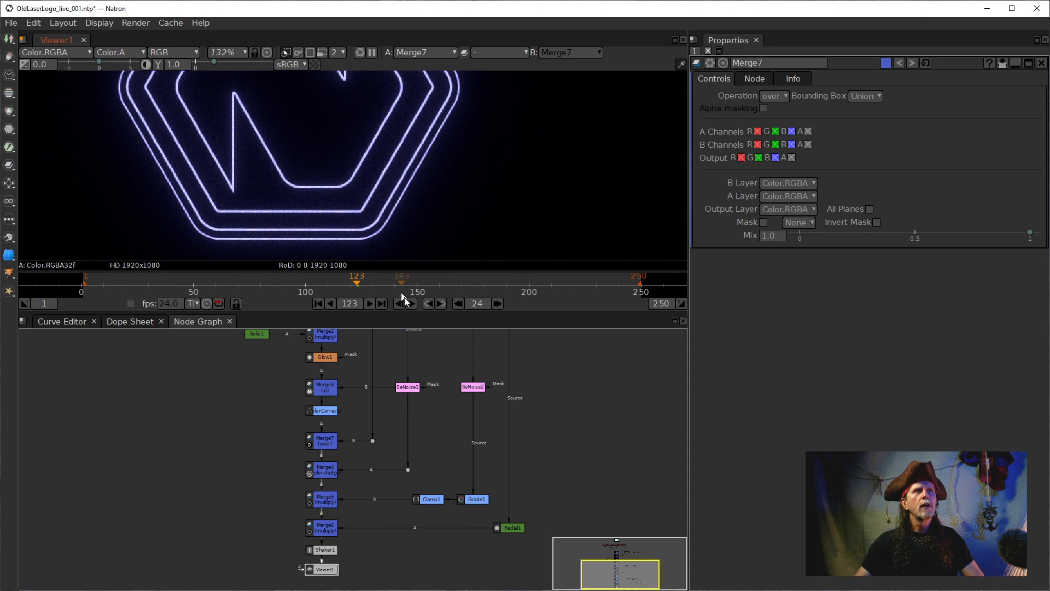
pyautogui.click(329, 441)
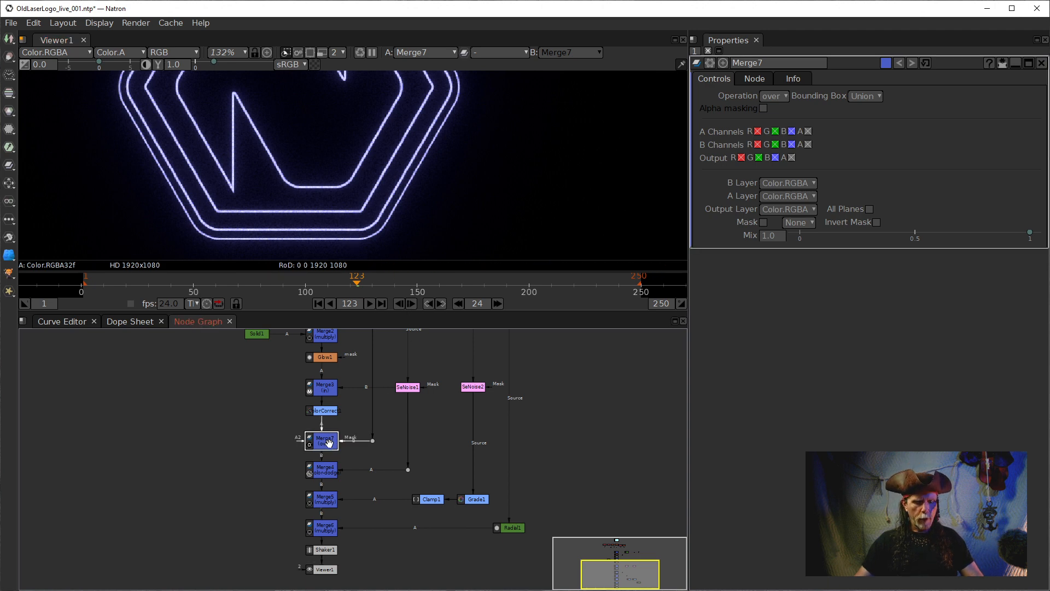
pyautogui.press('d')
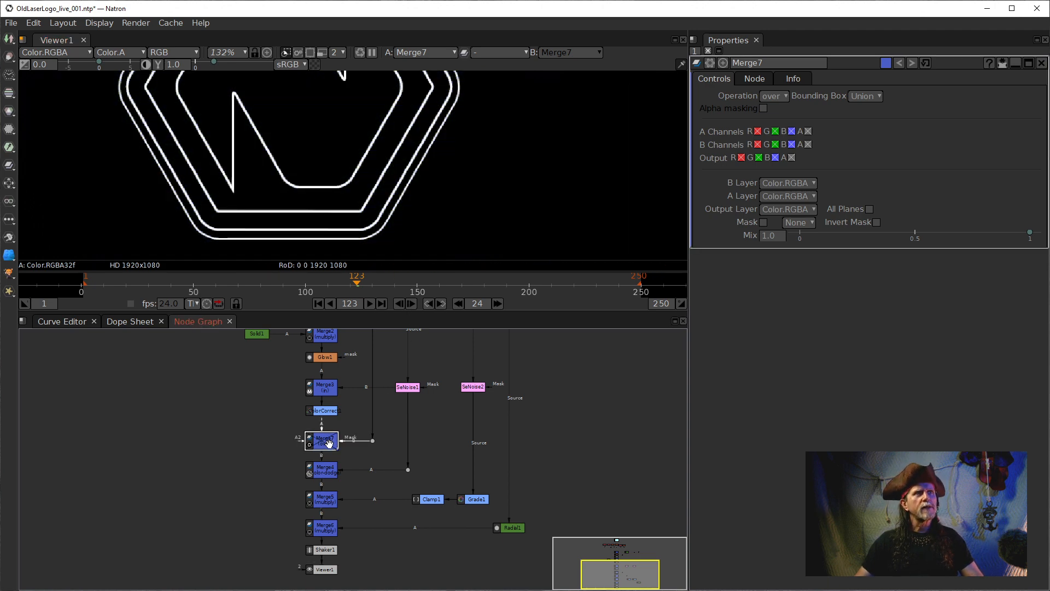
pyautogui.press('d')
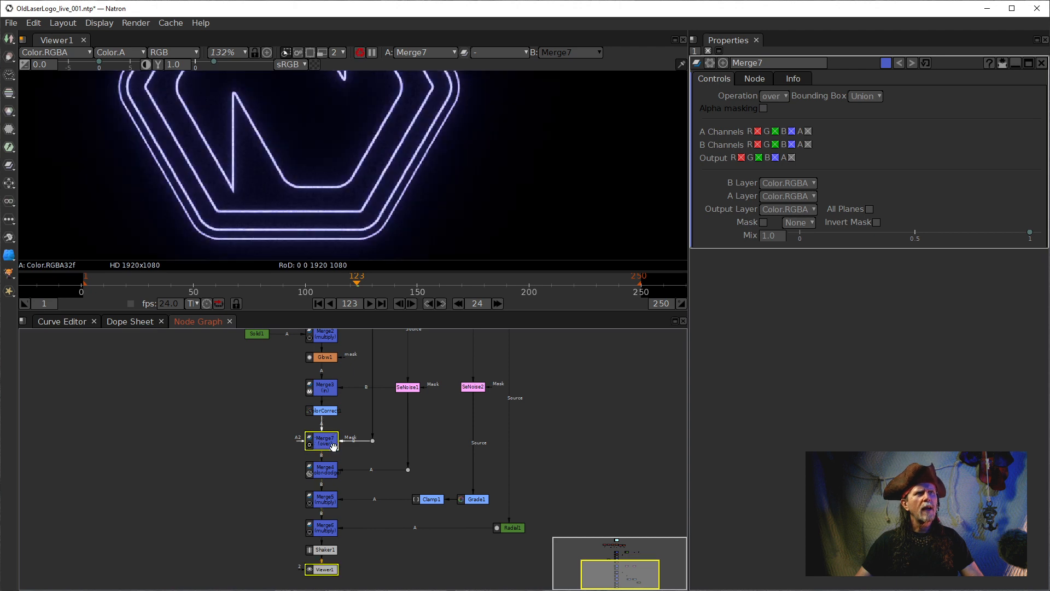
# Pull Merge7 aside to trace its connections, view Merge6's output, and place Merge7 back below ColorCorrect1.
pyautogui.moveTo(329, 447); pyautogui.dragTo(353, 448)
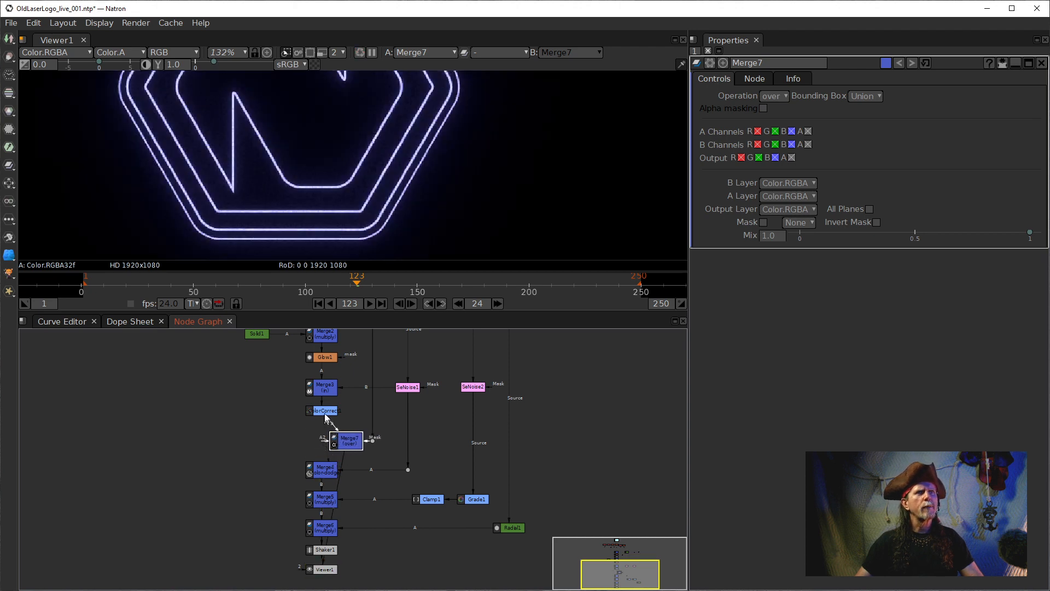
pyautogui.moveTo(344, 438); pyautogui.dragTo(213, 423)
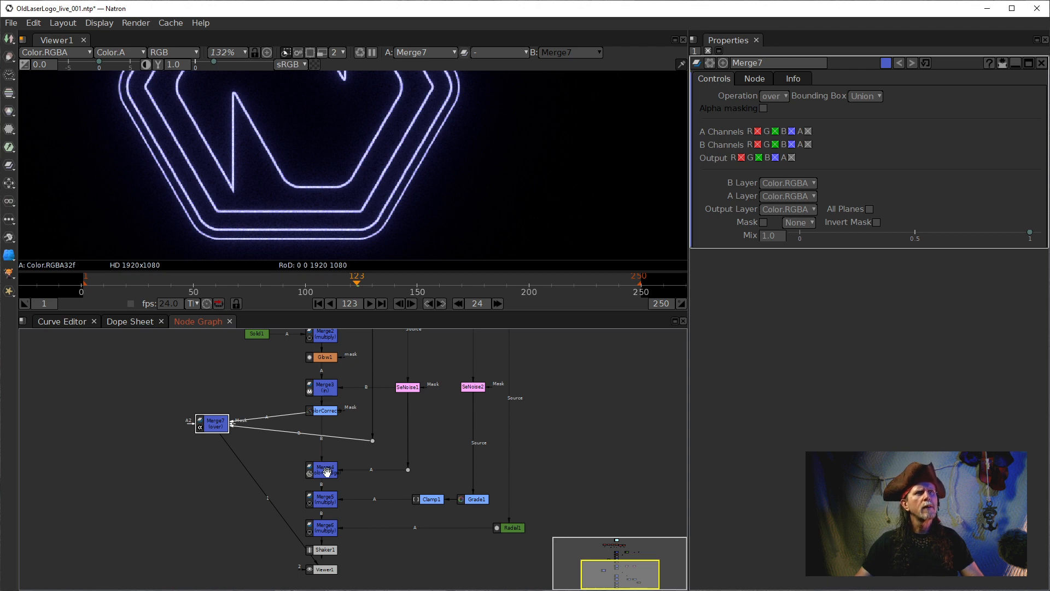
pyautogui.click(333, 550)
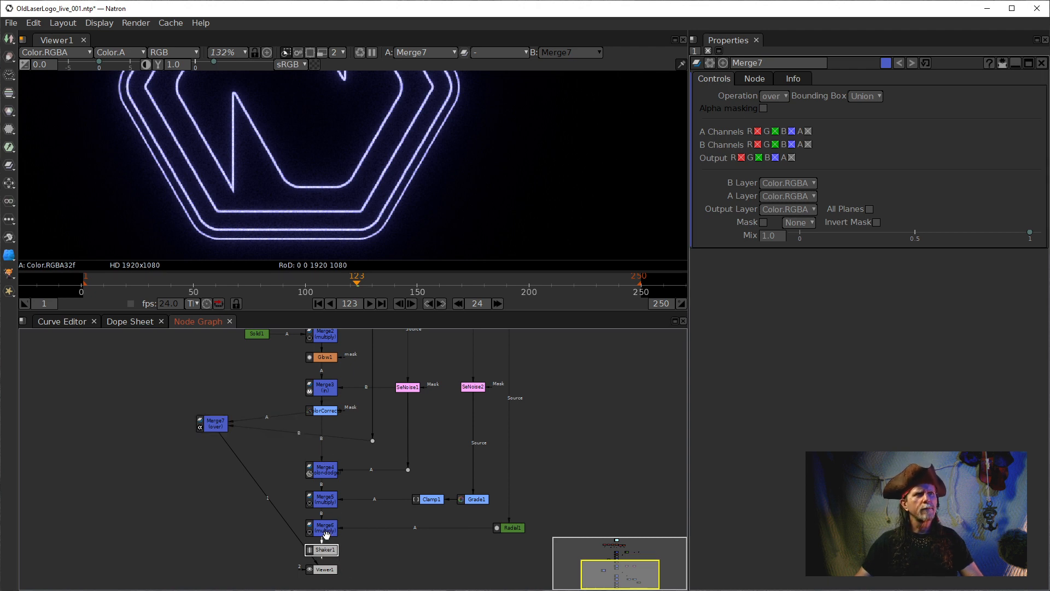
pyautogui.click(327, 534)
pyautogui.press('1')
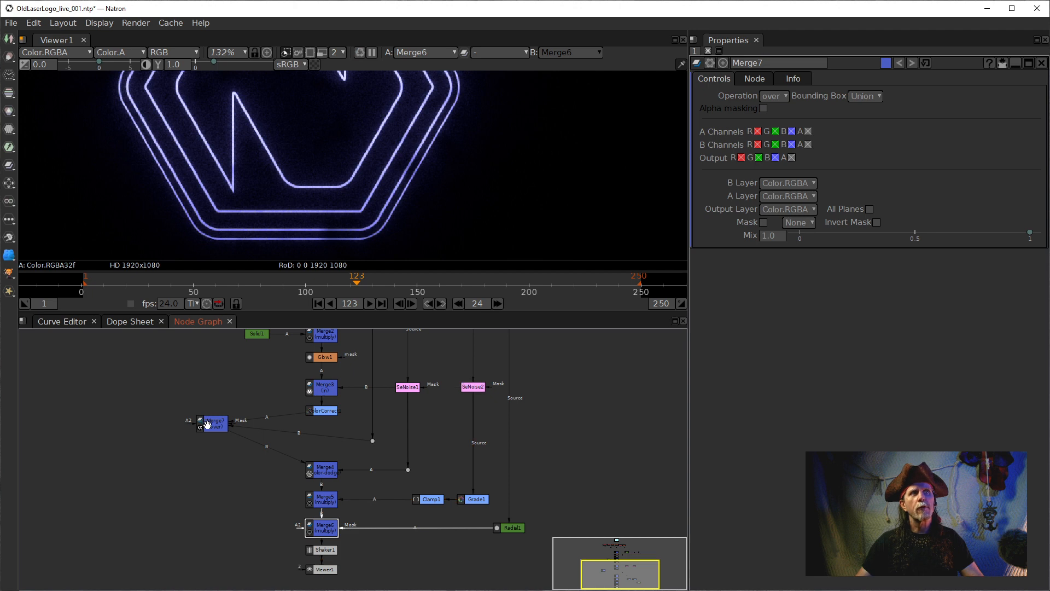
pyautogui.moveTo(207, 424); pyautogui.dragTo(323, 441)
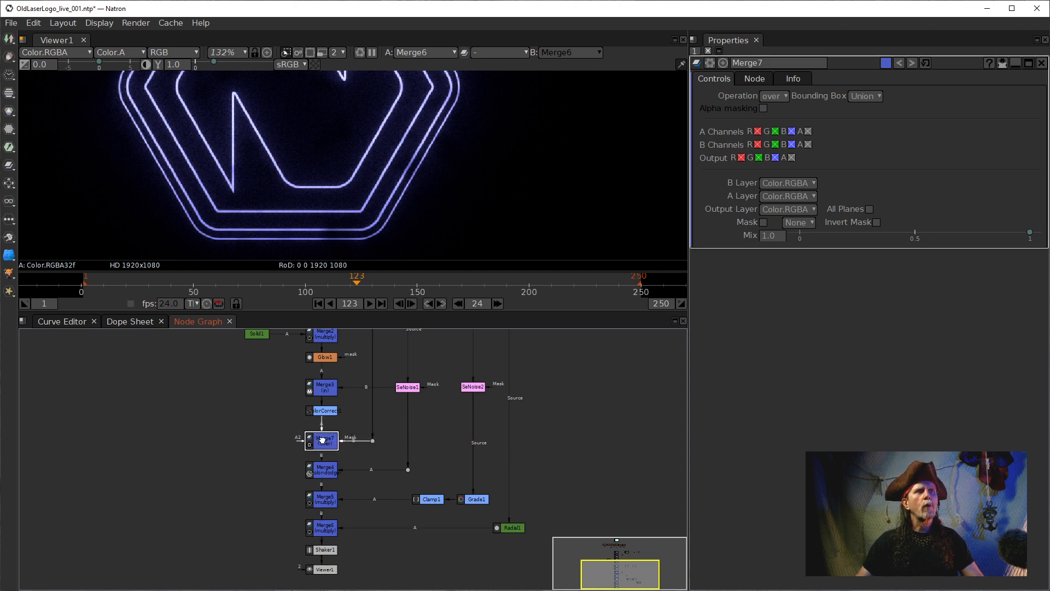
# Turn off the red, green and blue B channels in Merge7, leaving only alpha enabled.
pyautogui.scroll(10, 324, 440)
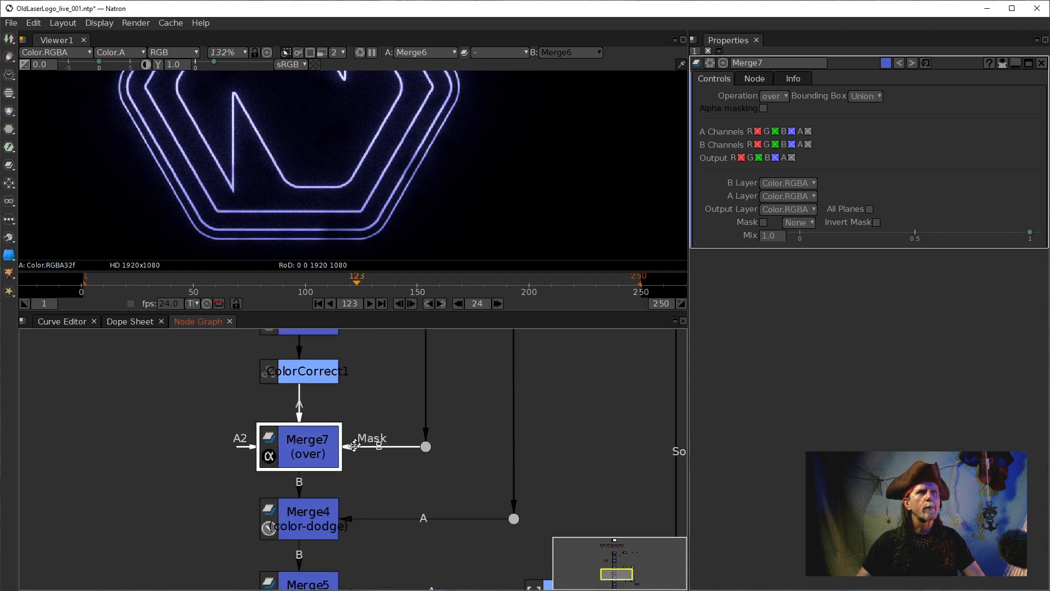
pyautogui.click(310, 425)
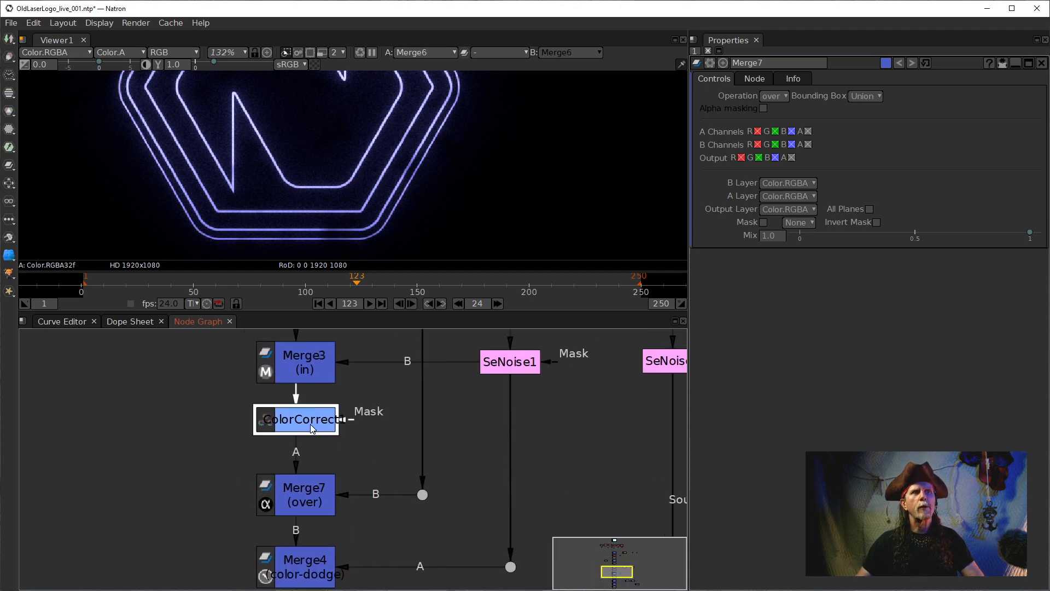
pyautogui.click(312, 487)
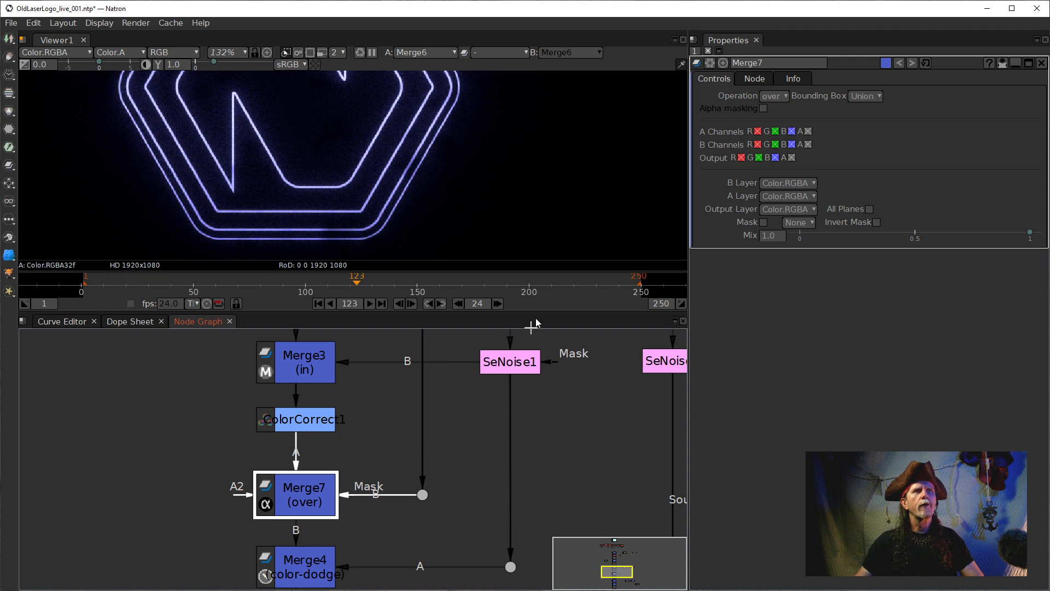
pyautogui.click(758, 145)
pyautogui.click(775, 144)
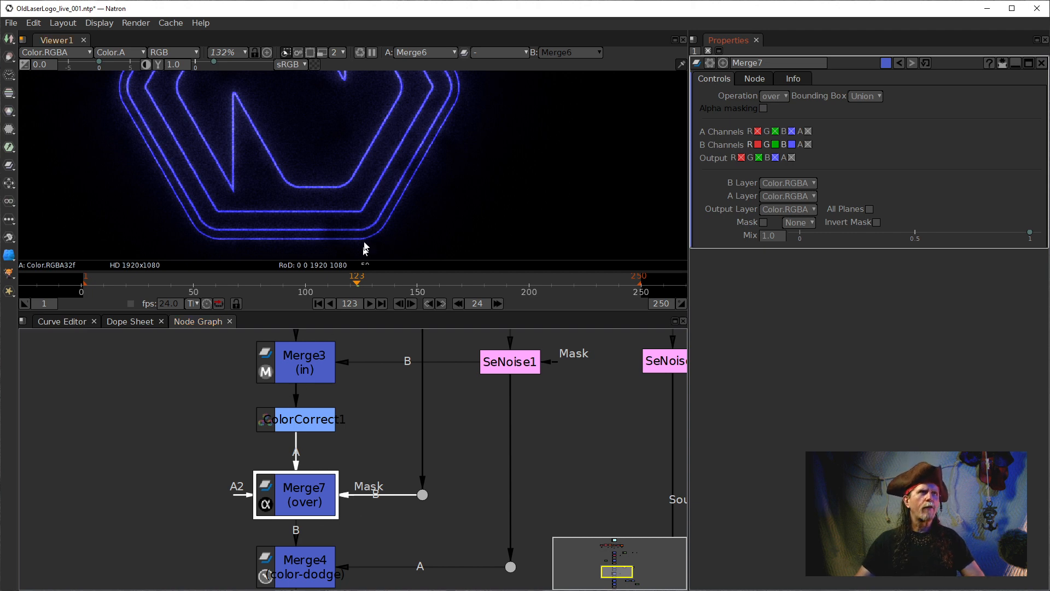
# Examine Merge6's alpha channel in the viewer across the whole logo at frame 124.
pyautogui.click(356, 223)
pyautogui.press('a')
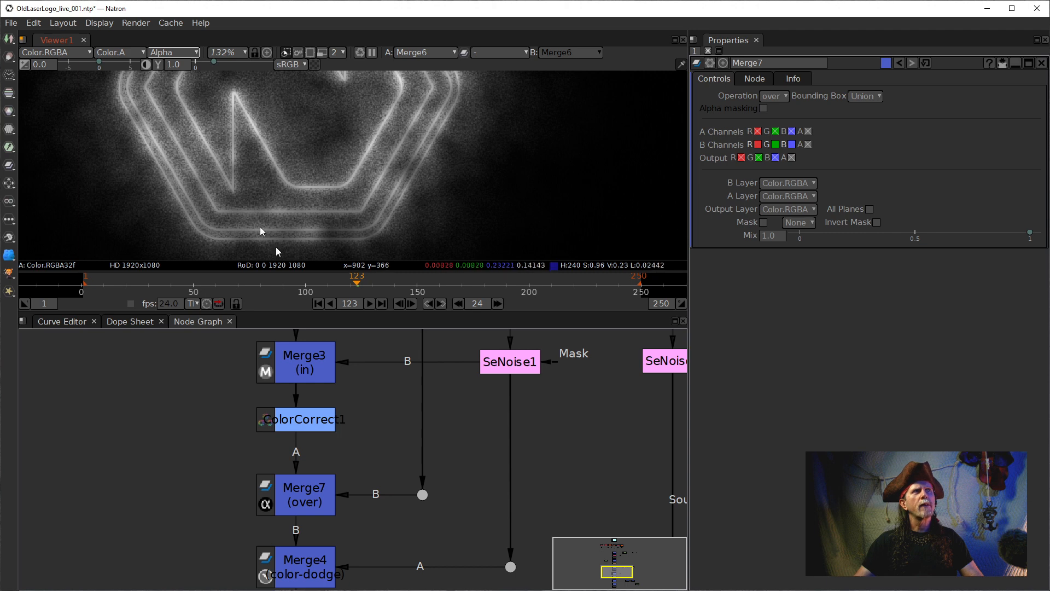
pyautogui.moveTo(410, 523); pyautogui.dragTo(442, 458)
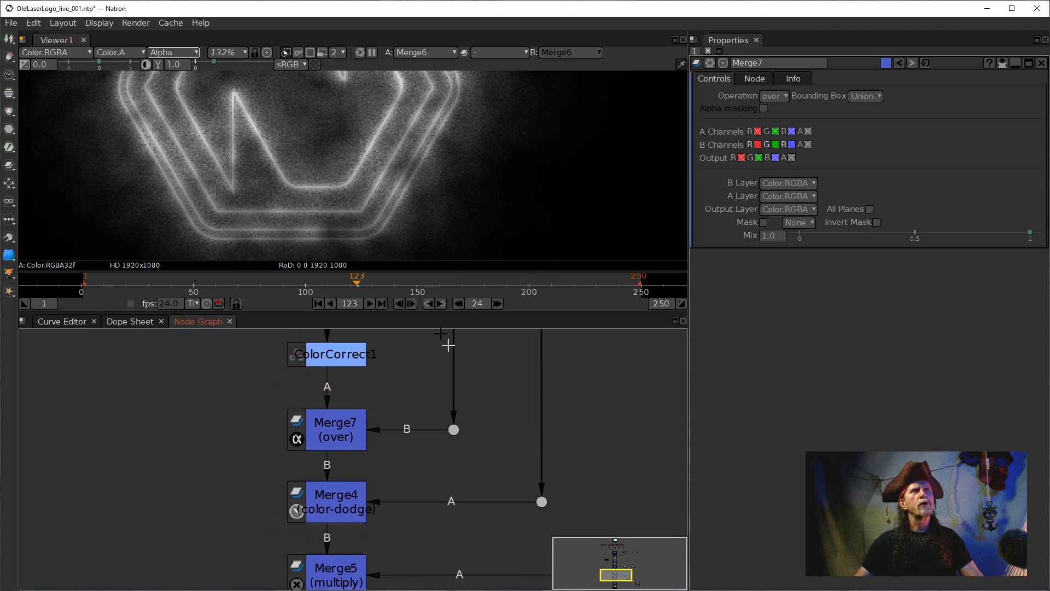
pyautogui.click(360, 285)
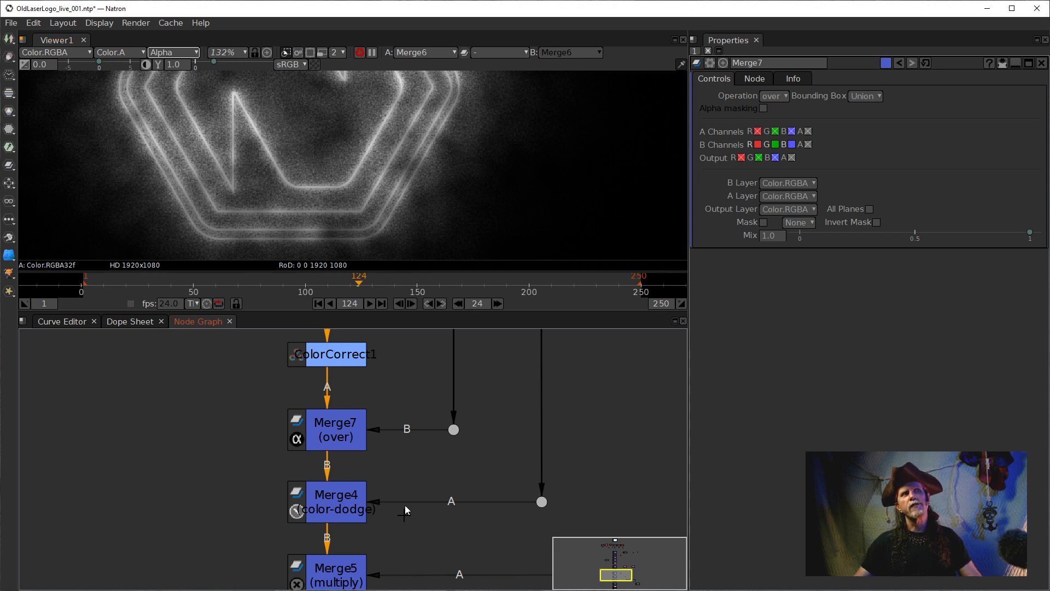
pyautogui.moveTo(414, 557); pyautogui.dragTo(451, 322)
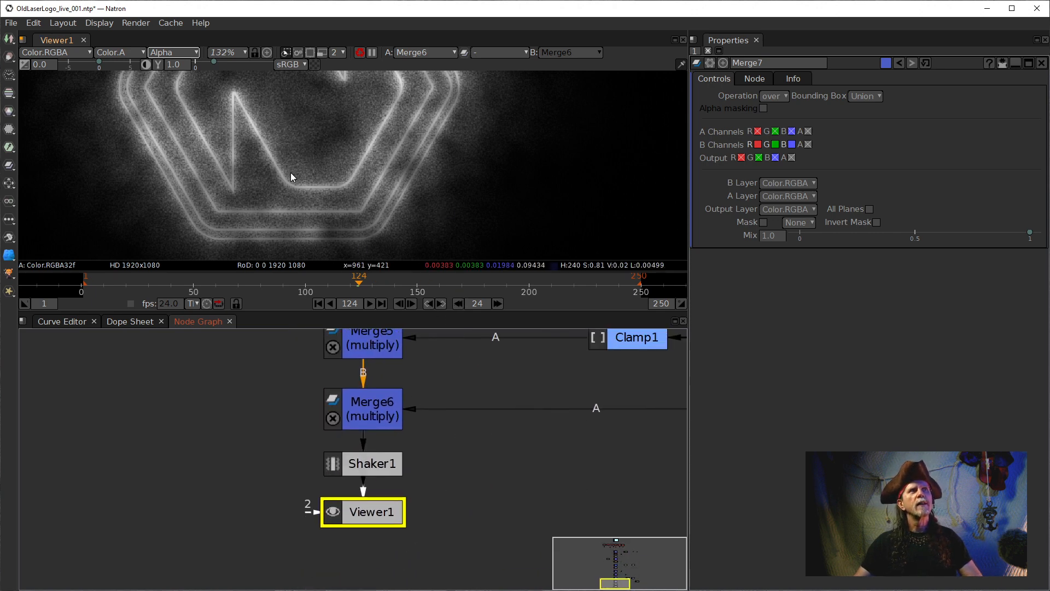
pyautogui.scroll(-3, 292, 181)
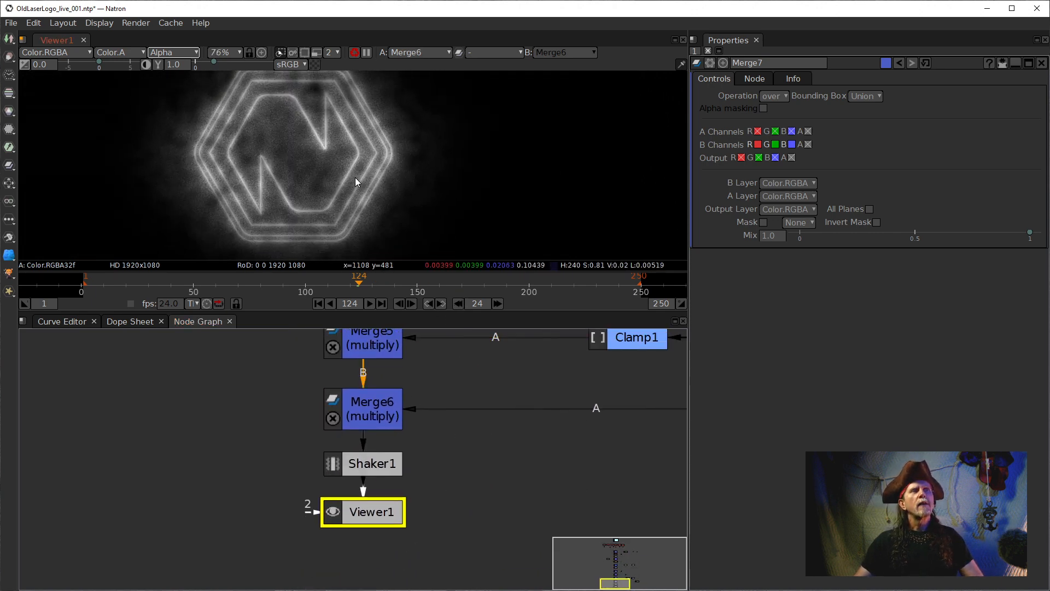
pyautogui.moveTo(460, 408); pyautogui.dragTo(445, 514)
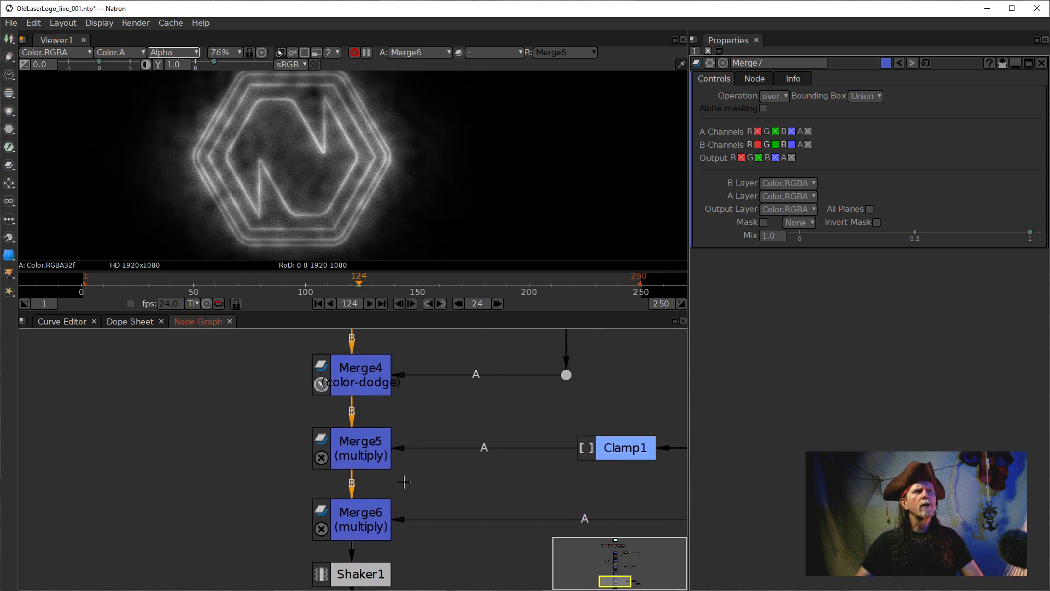
# Turn Merge7's red, green and blue B channels on and off again to compare their effect on the alpha.
pyautogui.click(758, 145)
pyautogui.click(775, 144)
pyautogui.click(792, 146)
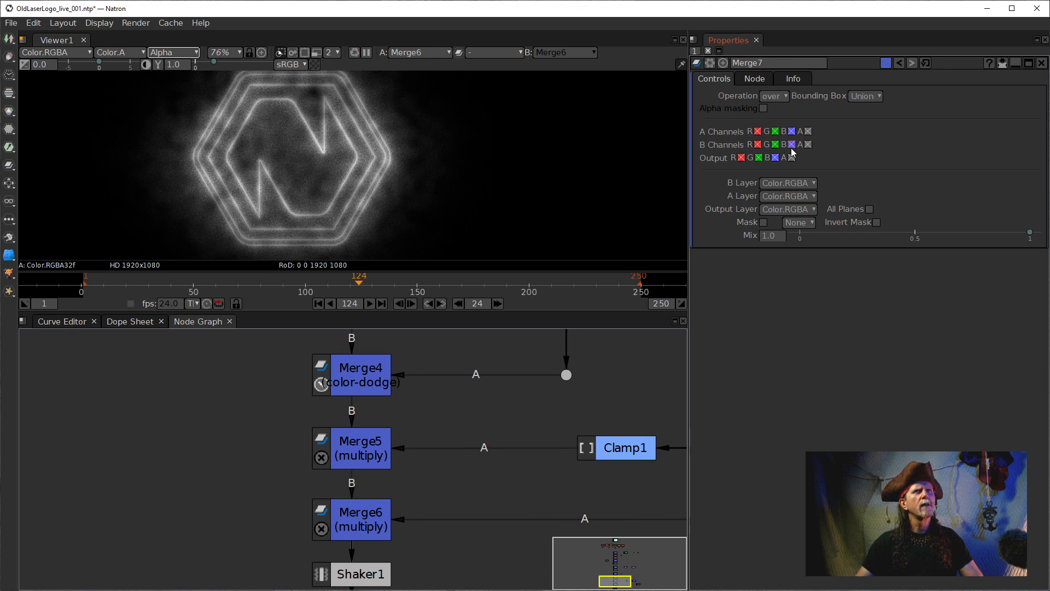
pyautogui.click(792, 145)
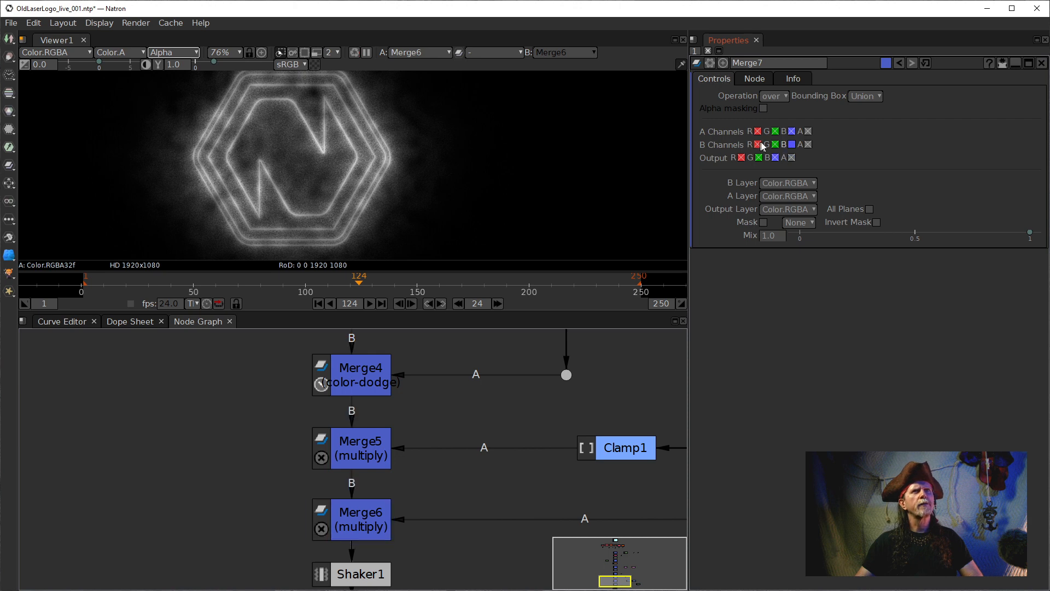
pyautogui.click(776, 144)
pyautogui.click(758, 144)
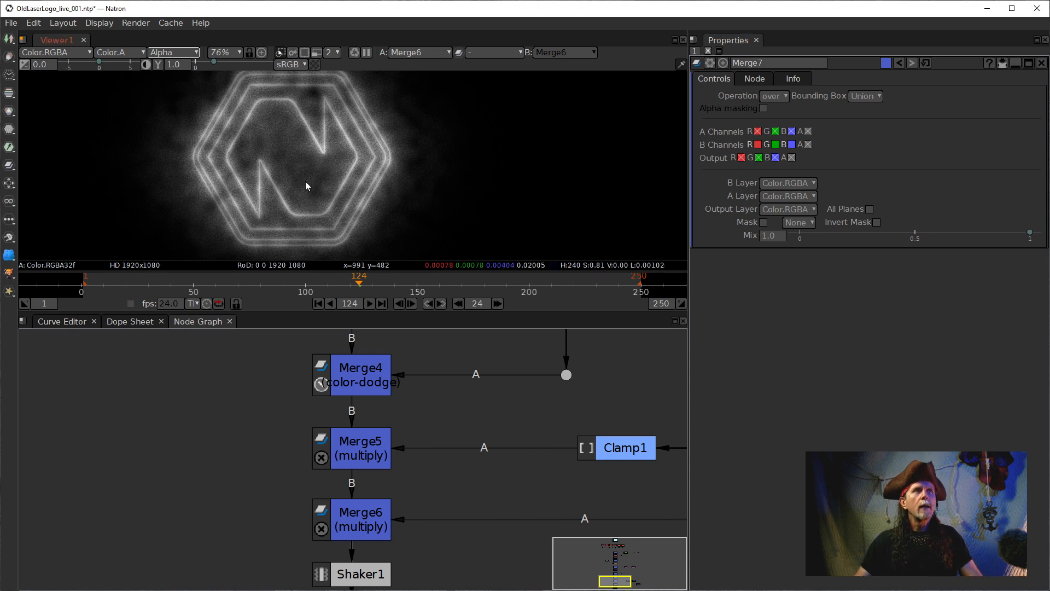
# Move Viewer1 lower beneath Shaker1 and compare the logo's RGB view with its alpha at Merge6.
pyautogui.press('a')
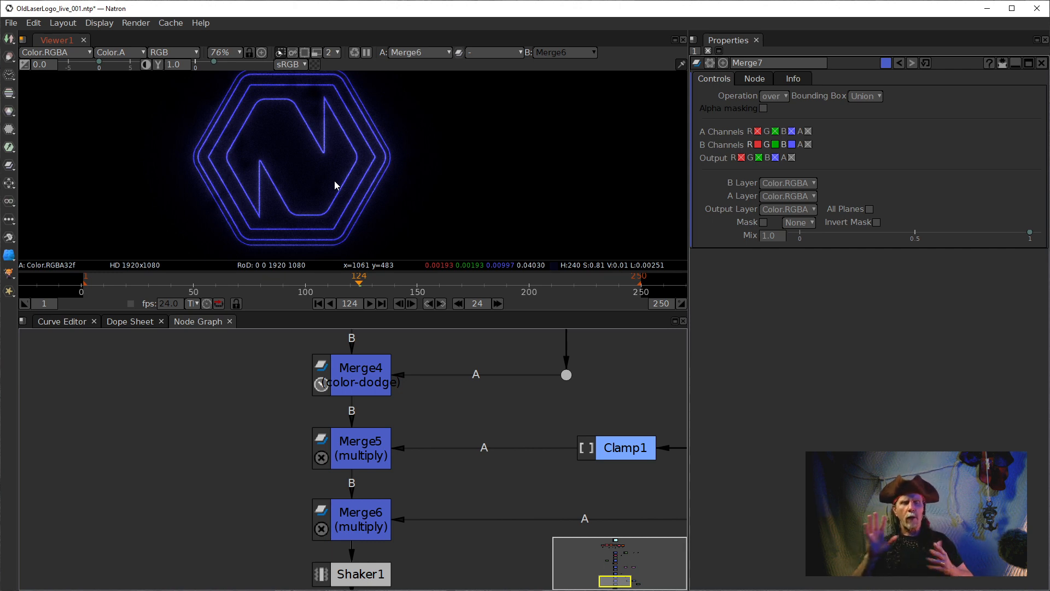
pyautogui.moveTo(459, 527); pyautogui.dragTo(487, 393)
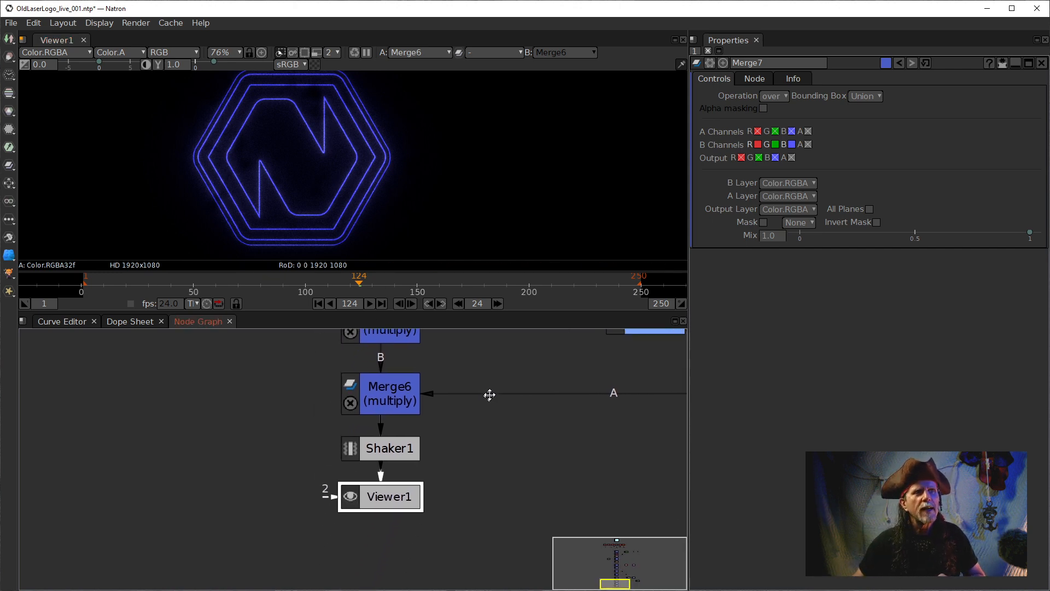
pyautogui.moveTo(398, 492); pyautogui.dragTo(399, 516)
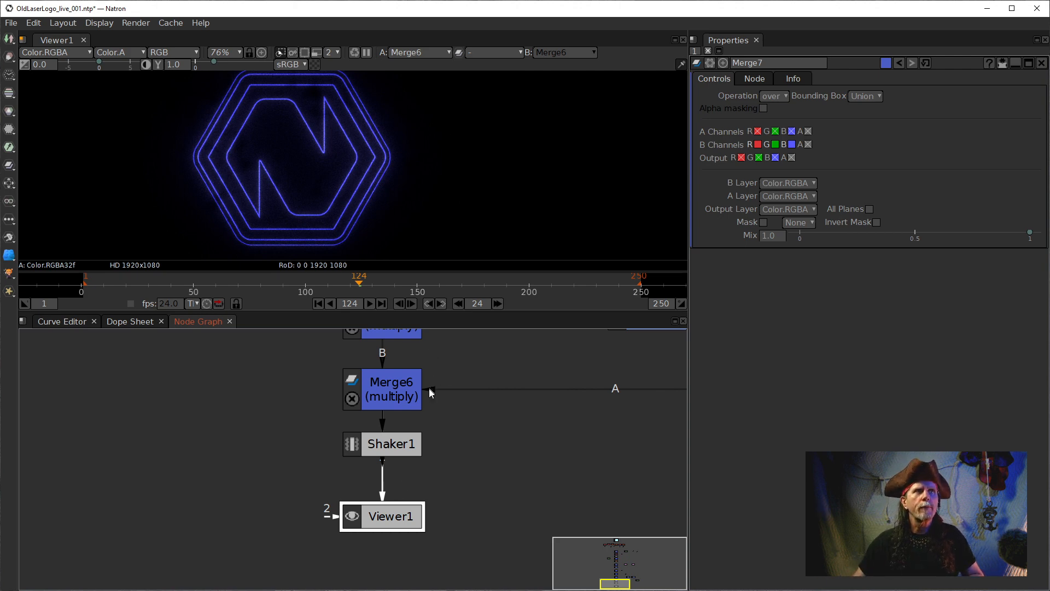
pyautogui.moveTo(392, 527); pyautogui.dragTo(392, 542)
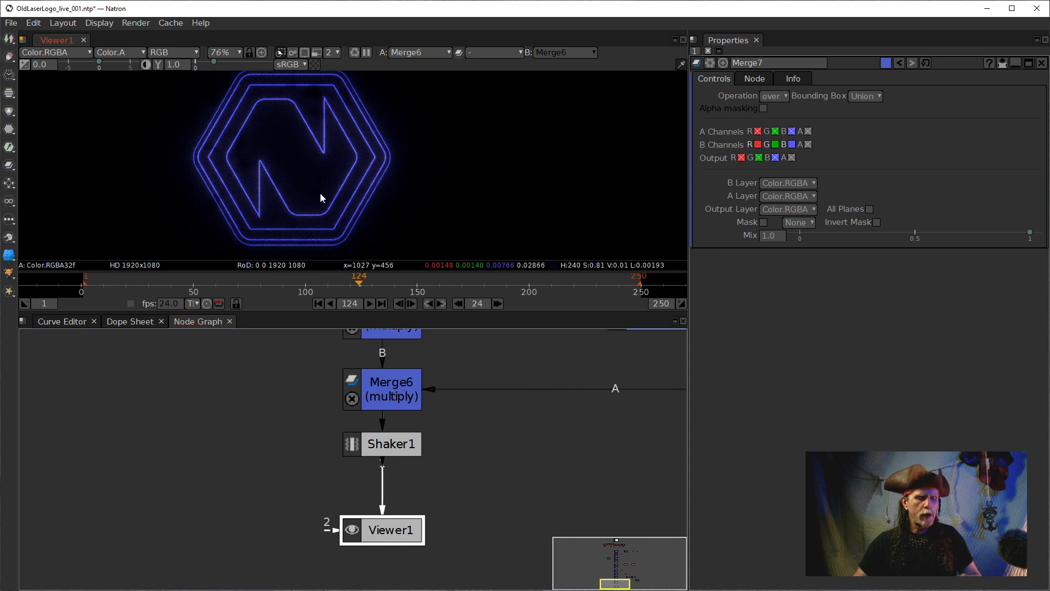
pyautogui.press('a')
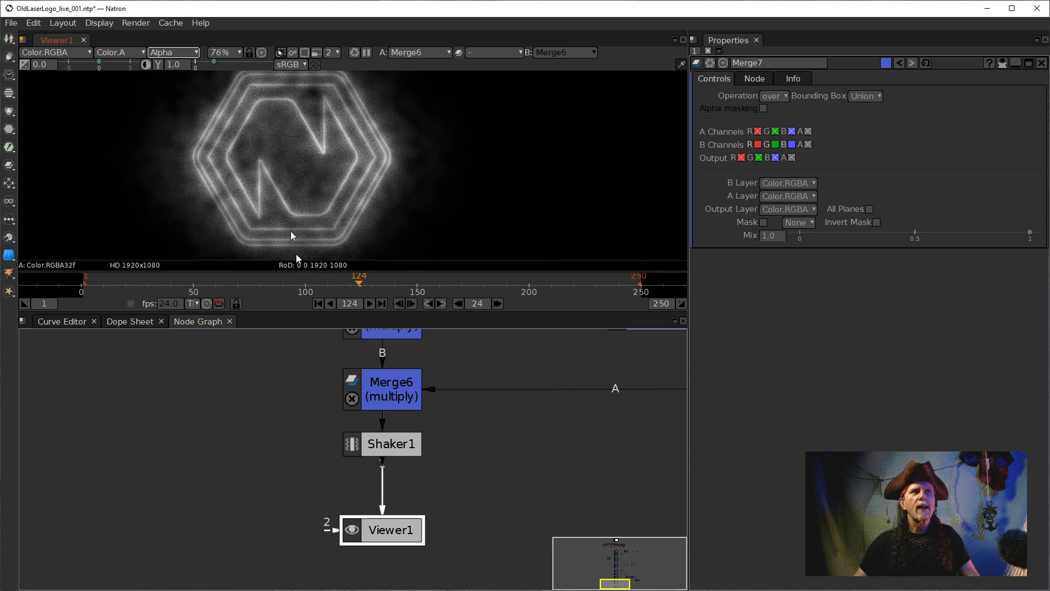
pyautogui.press('a')
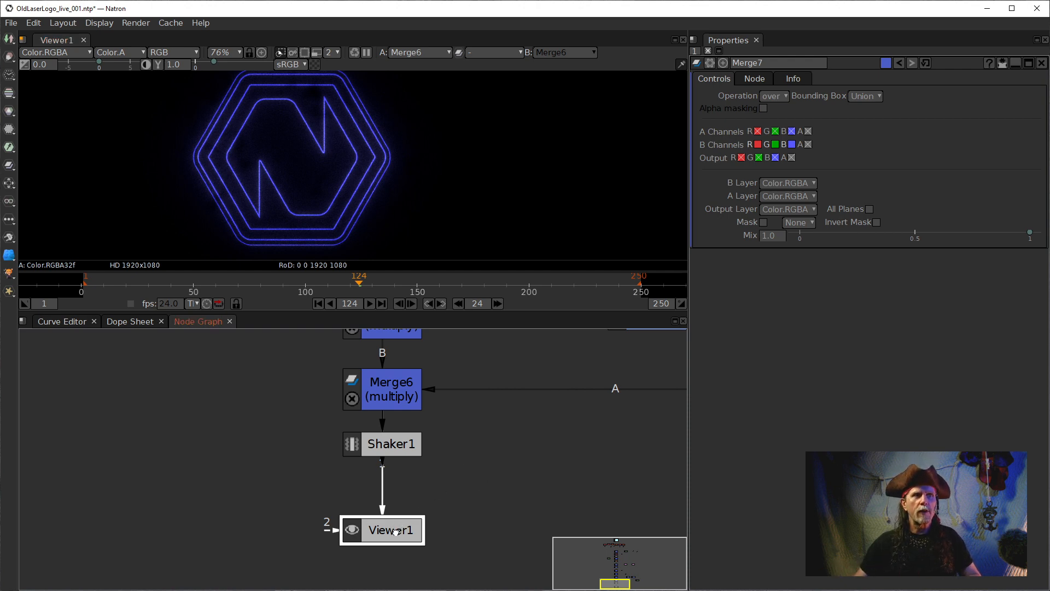
# Leave more room beneath Shaker1 by lowering Viewer1, and connect the viewer to Shaker1's output.
pyautogui.moveTo(401, 528); pyautogui.dragTo(400, 554)
pyautogui.click(404, 443)
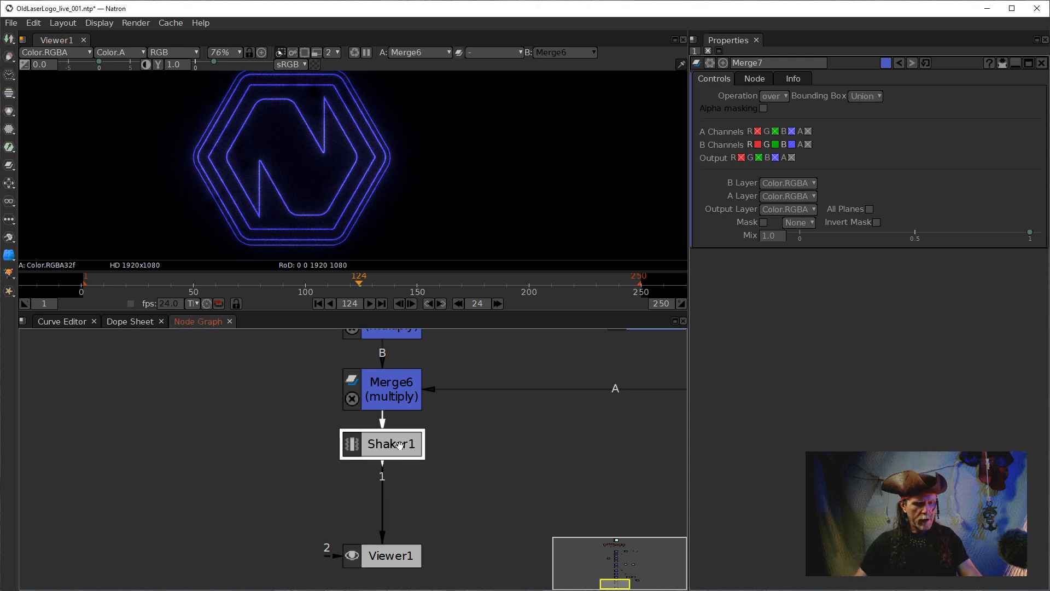
pyautogui.press('1')
pyautogui.moveTo(387, 555); pyautogui.dragTo(447, 559)
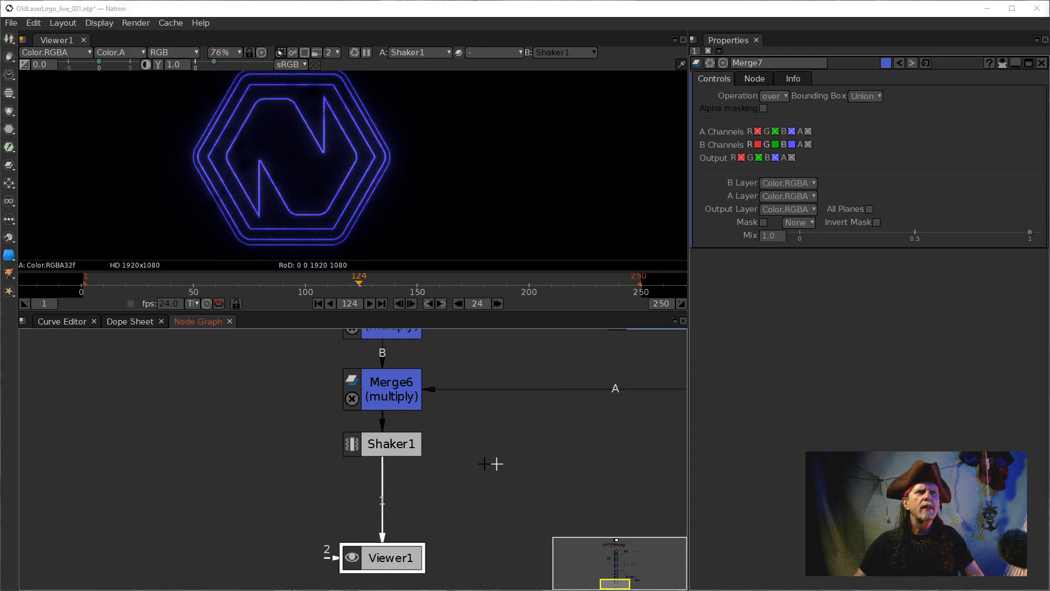
# Add an unconnected Solid node to the node graph beside the connection between Shaker1 and Viewer1.
pyautogui.click(394, 444)
pyautogui.moveTo(481, 487); pyautogui.dragTo(406, 474)
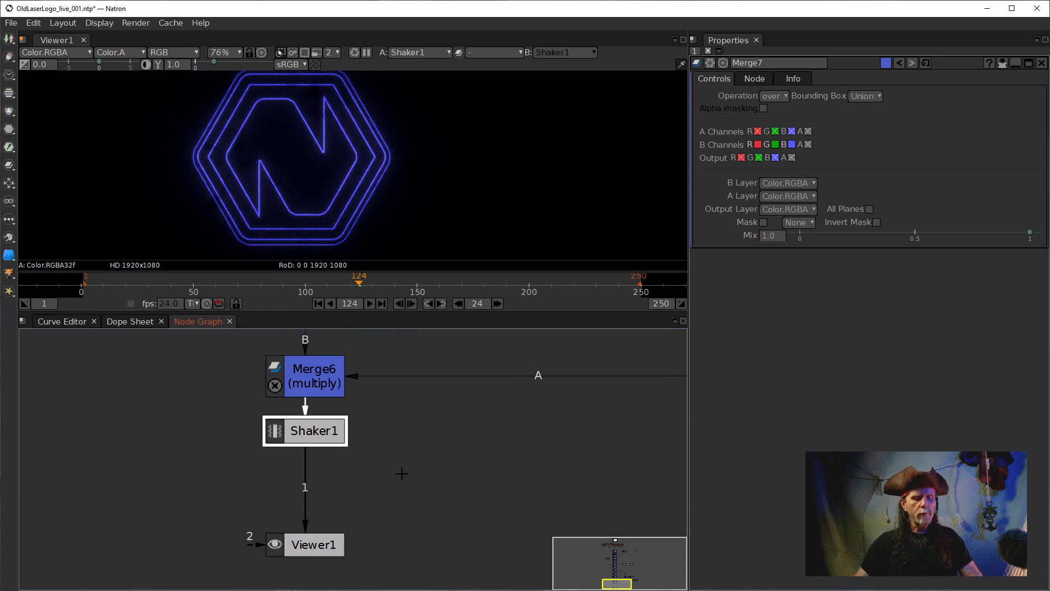
pyautogui.click(460, 489)
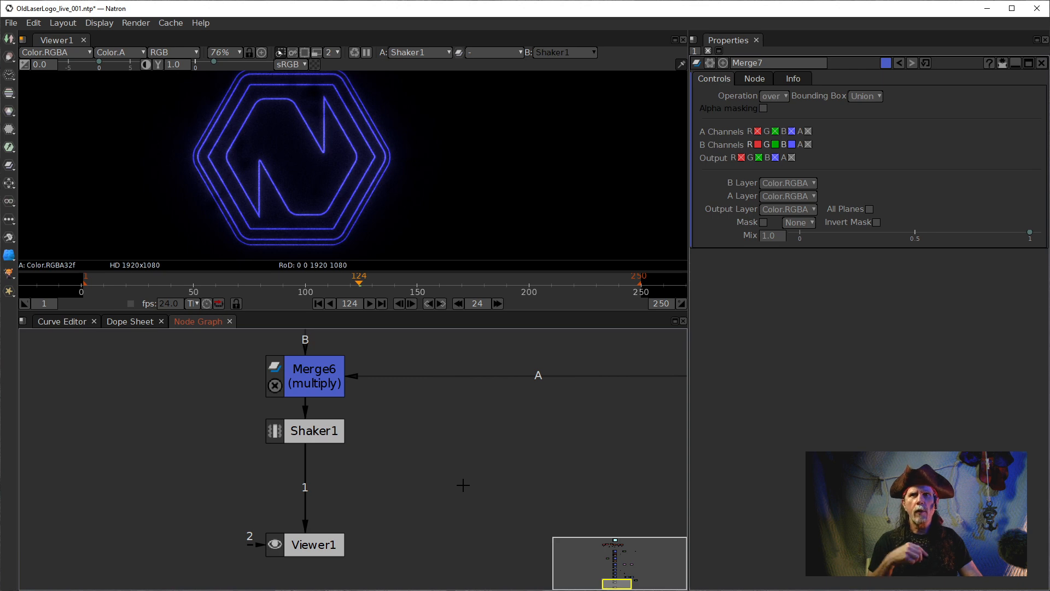
pyautogui.scroll(1, 462, 485)
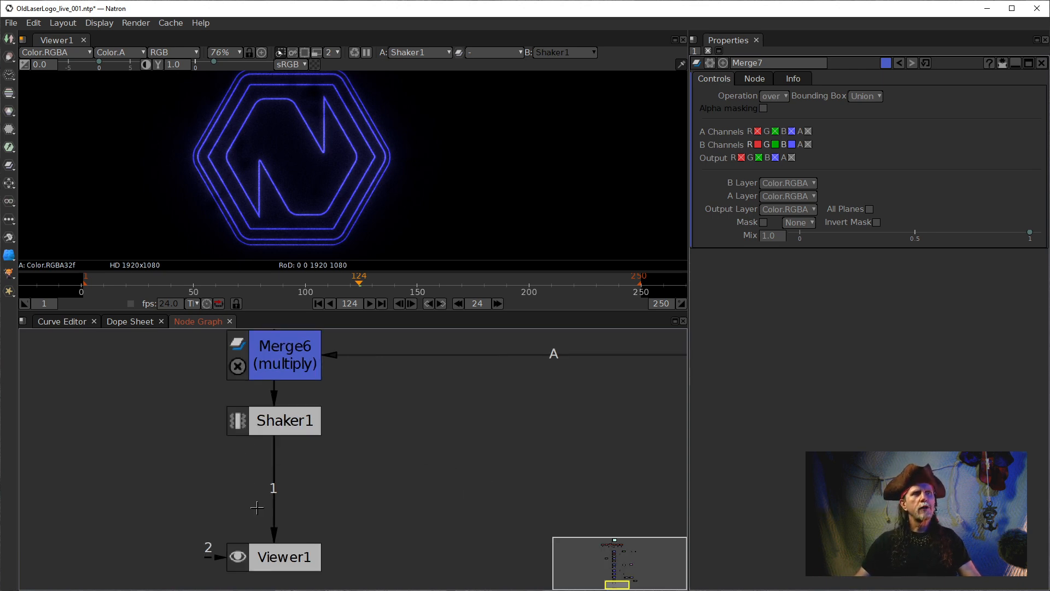
pyautogui.click(293, 422)
pyautogui.click(479, 495)
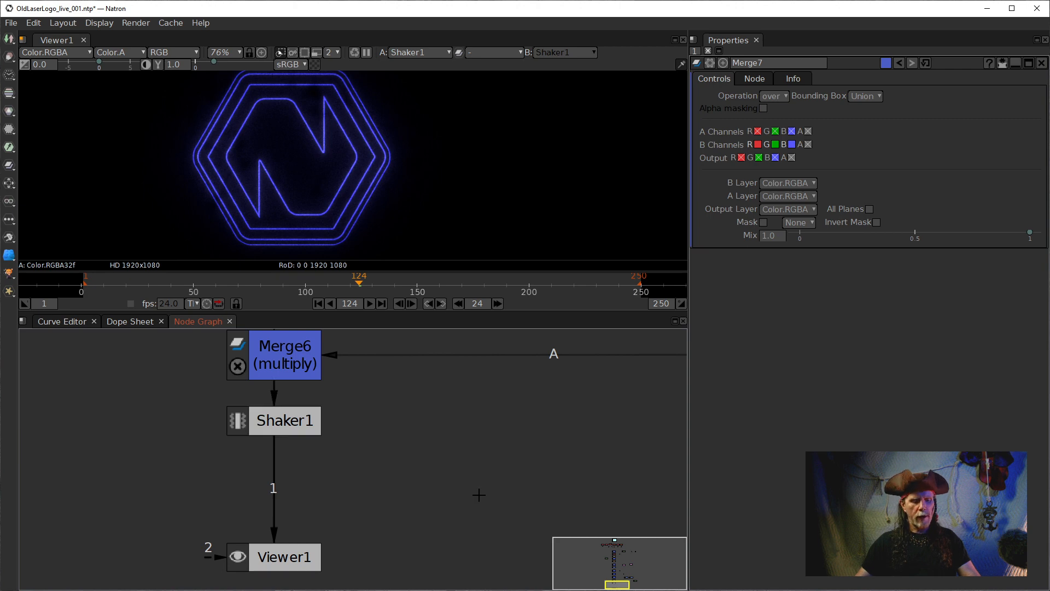
pyautogui.press('Tab')
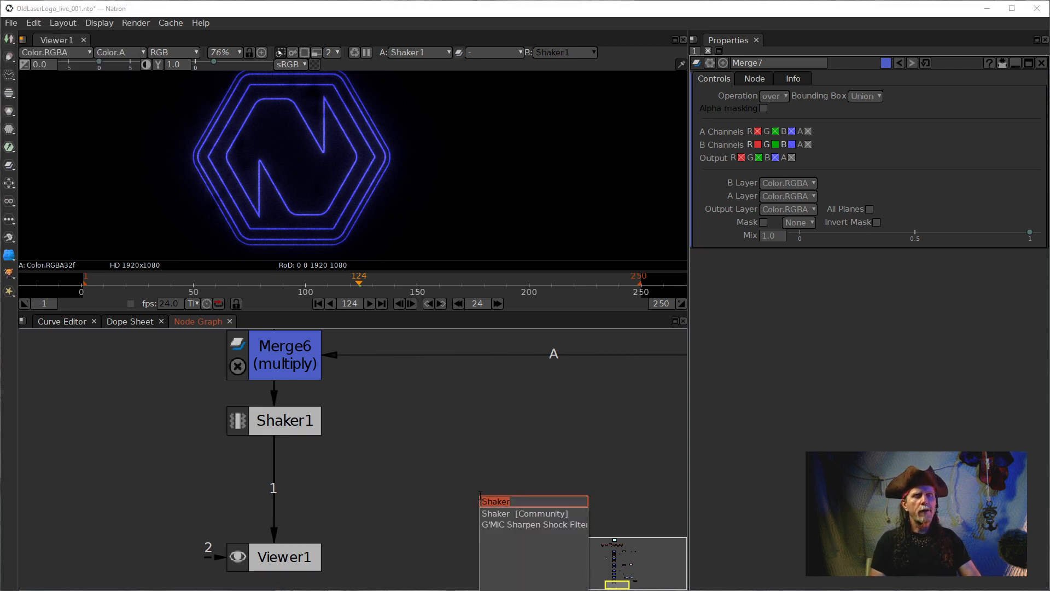
pyautogui.write('sol')
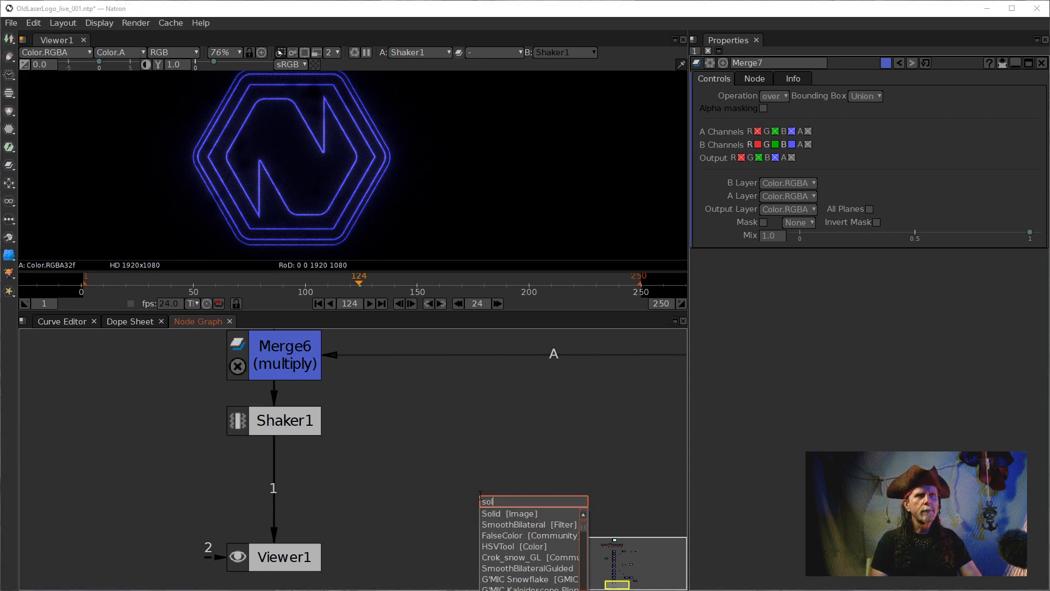
pyautogui.click(511, 513)
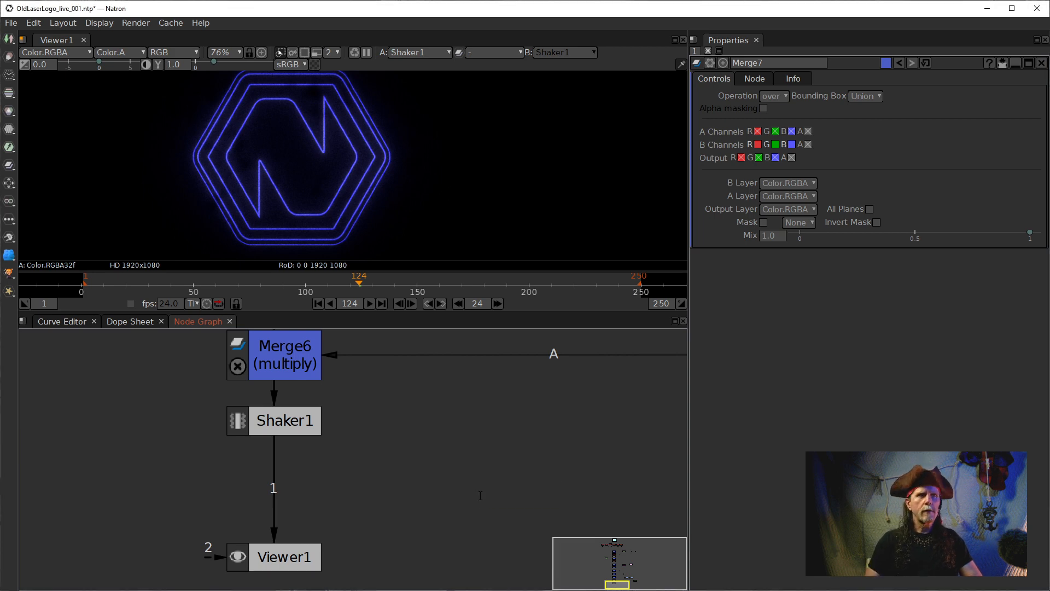
pyautogui.moveTo(510, 509); pyautogui.dragTo(451, 437)
# Insert an over Merge between Shaker1 and Viewer1, with Shaker1 as A and the level-aligned Solid2 as B.
pyautogui.press('m')
pyautogui.moveTo(454, 488); pyautogui.dragTo(285, 432)
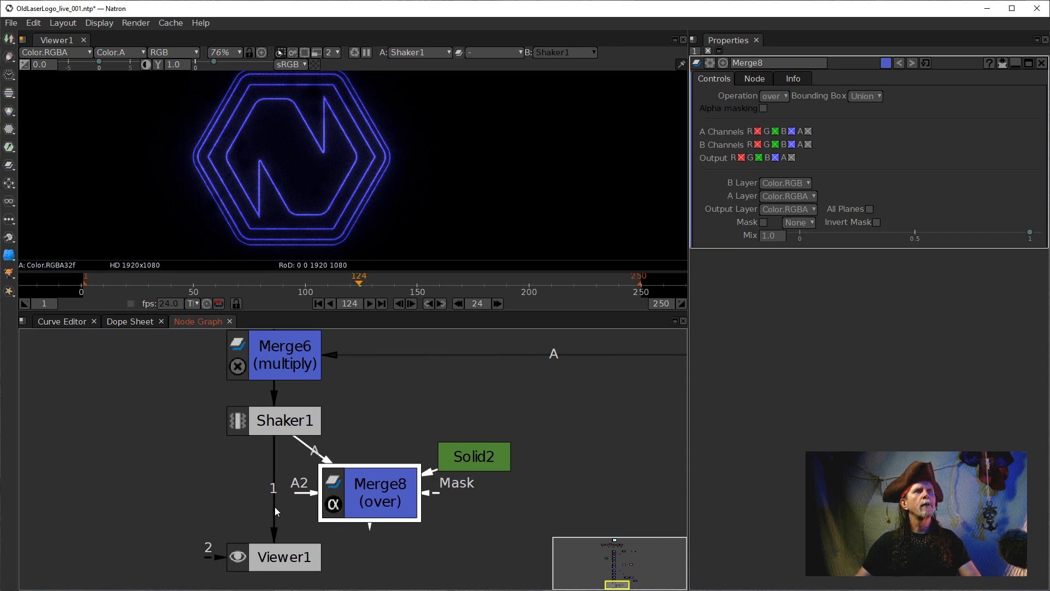
pyautogui.moveTo(274, 507); pyautogui.dragTo(295, 498)
pyautogui.moveTo(470, 456); pyautogui.dragTo(467, 482)
pyautogui.click(310, 153)
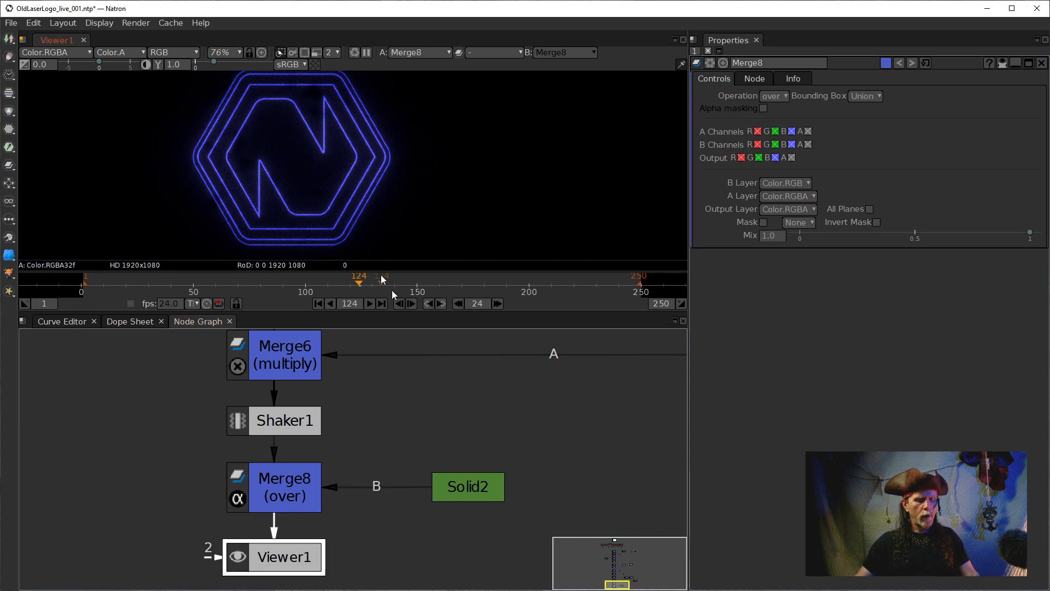
# Check Merge8's alpha channel over the solid background and return the viewer to RGB.
pyautogui.click(475, 495)
pyautogui.click(296, 153)
pyautogui.press('a')
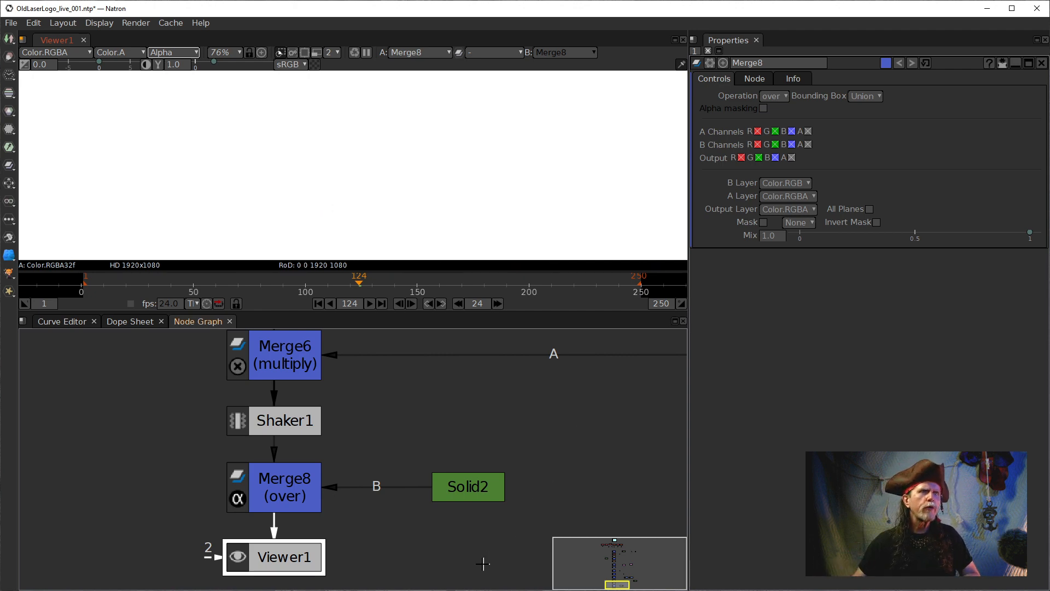
pyautogui.click(471, 502)
pyautogui.click(470, 497)
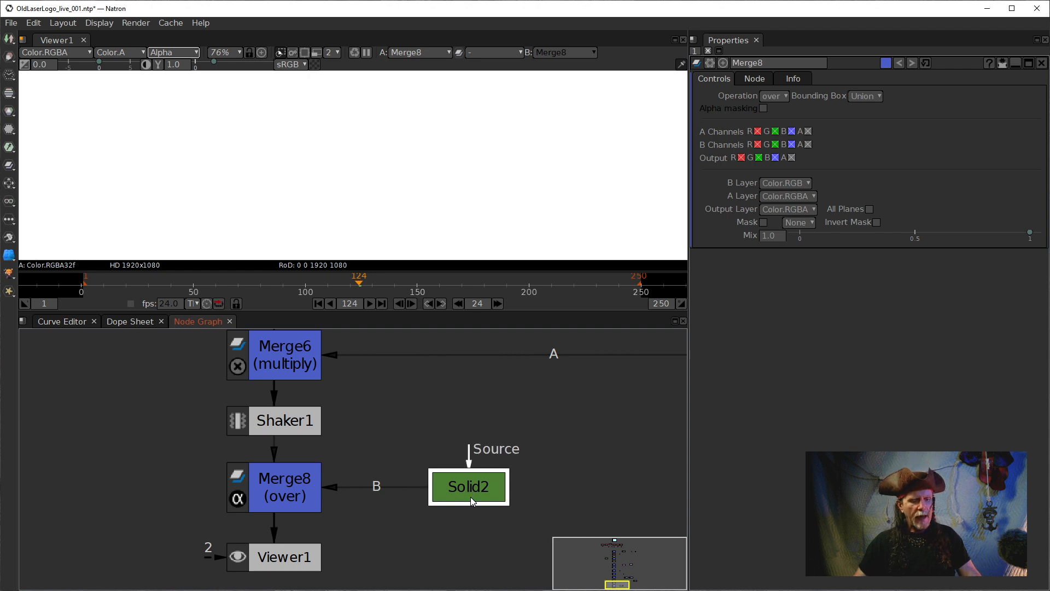
pyautogui.click(394, 164)
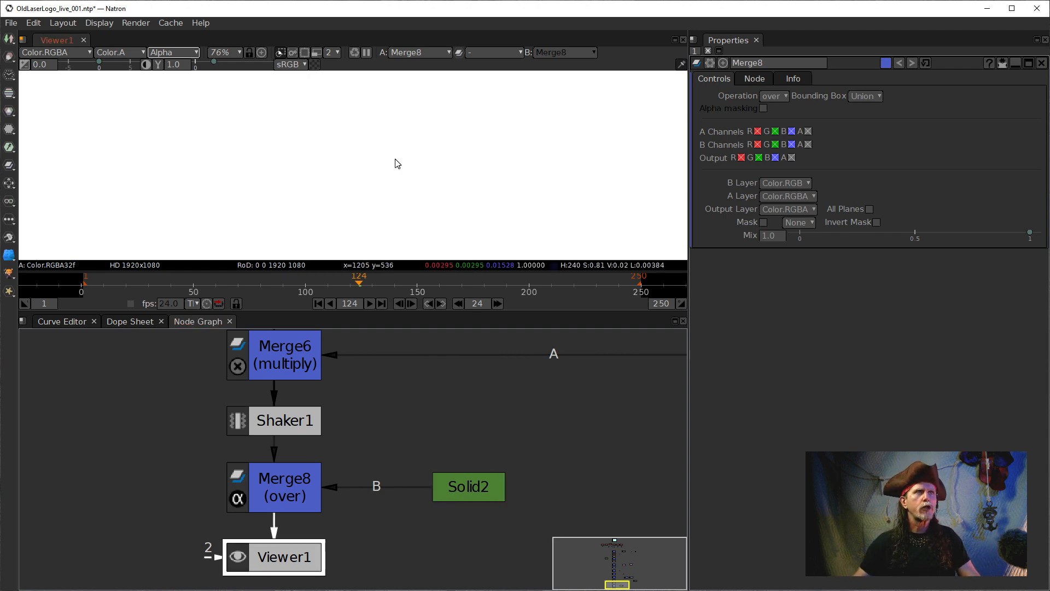
pyautogui.press('a')
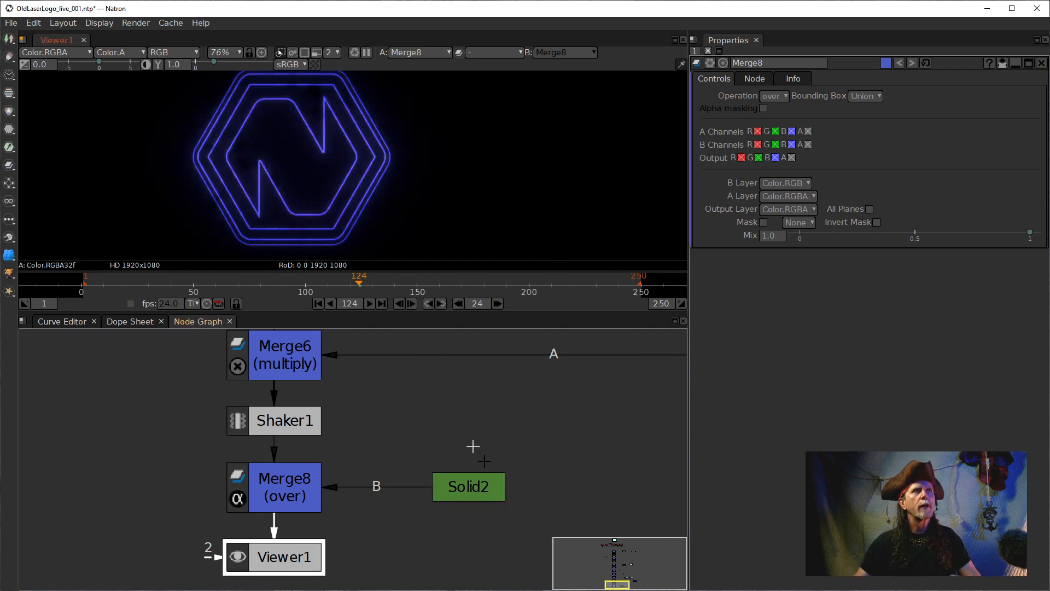
# Set Solid2's colour to pure yellow and zoom in on the logo to test its transparency against the background.
pyautogui.click(478, 494)
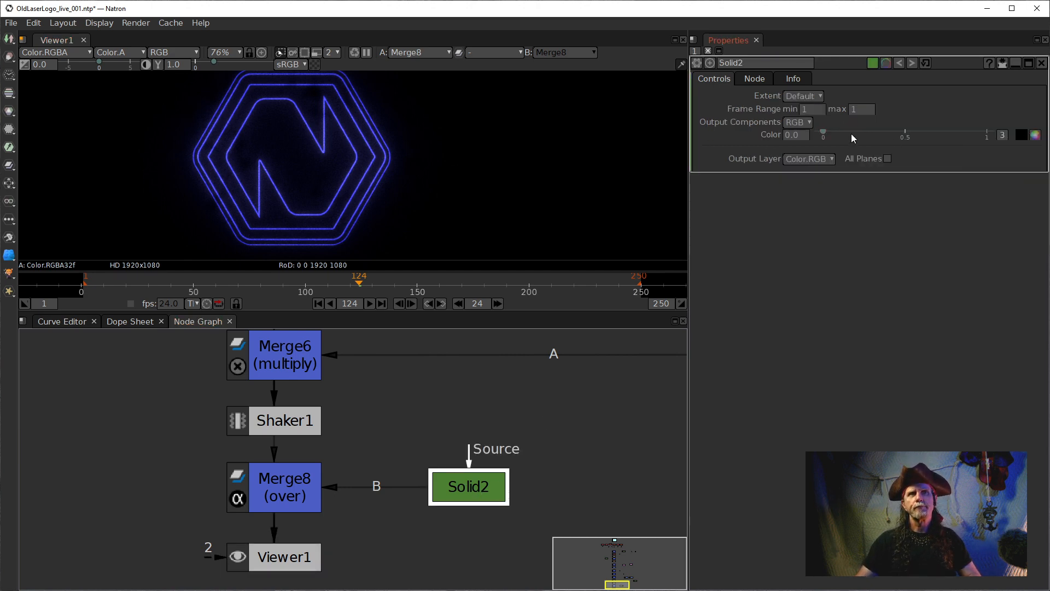
pyautogui.click(1036, 135)
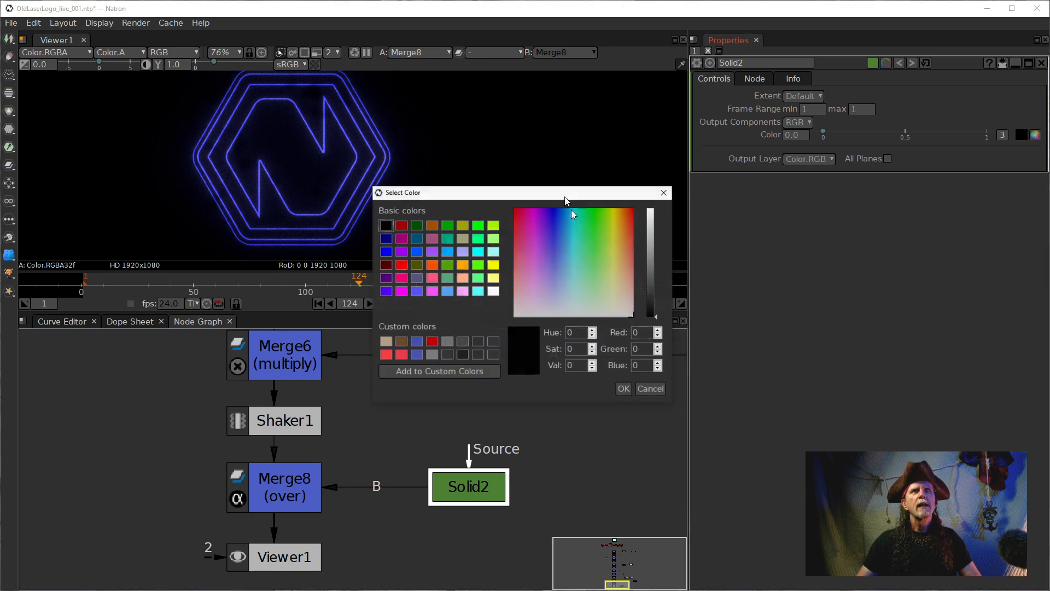
pyautogui.click(494, 267)
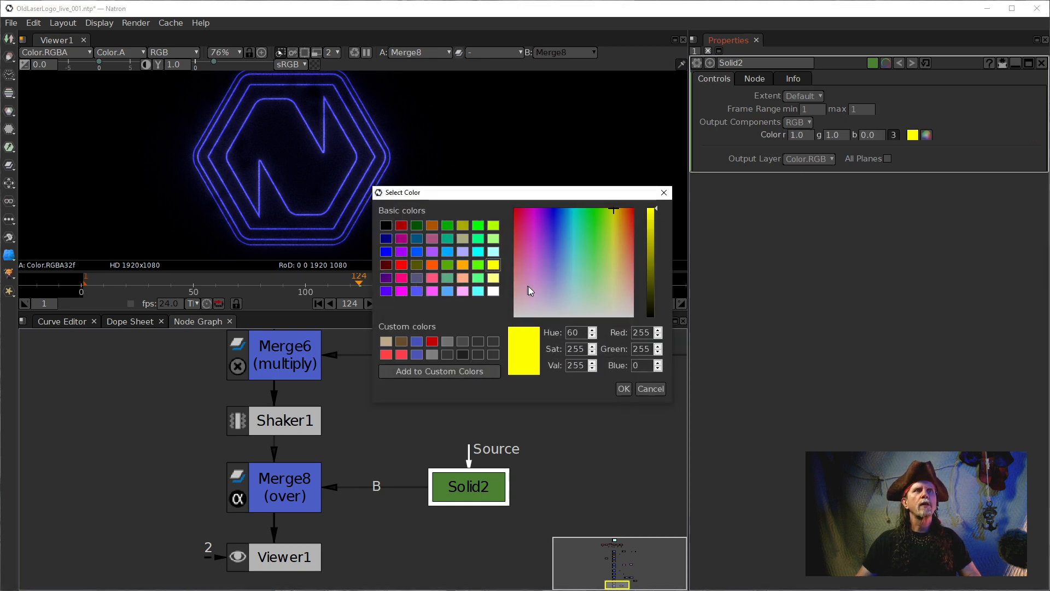
pyautogui.click(624, 389)
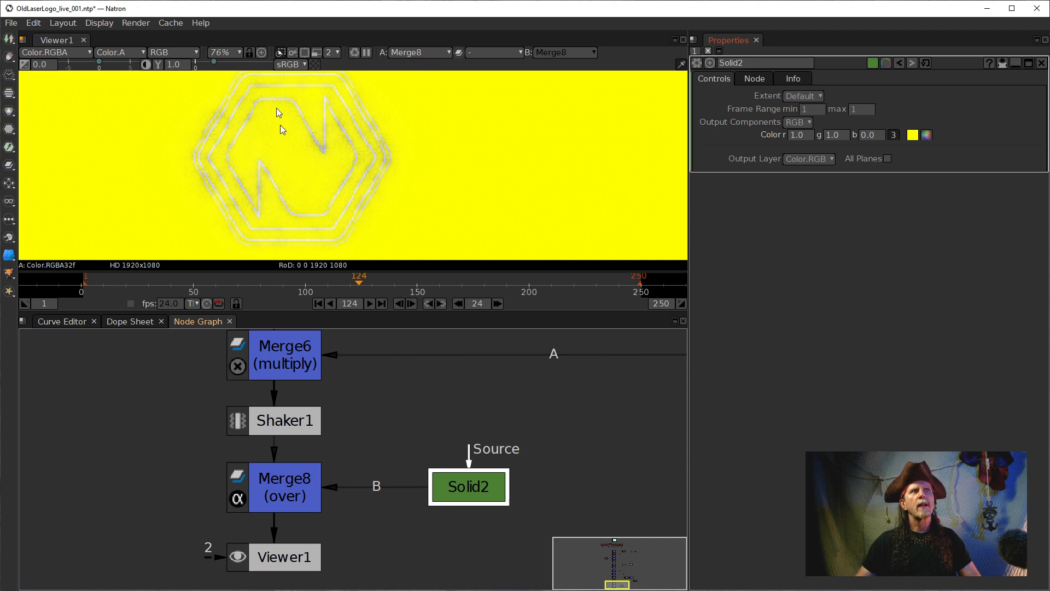
pyautogui.click(464, 198)
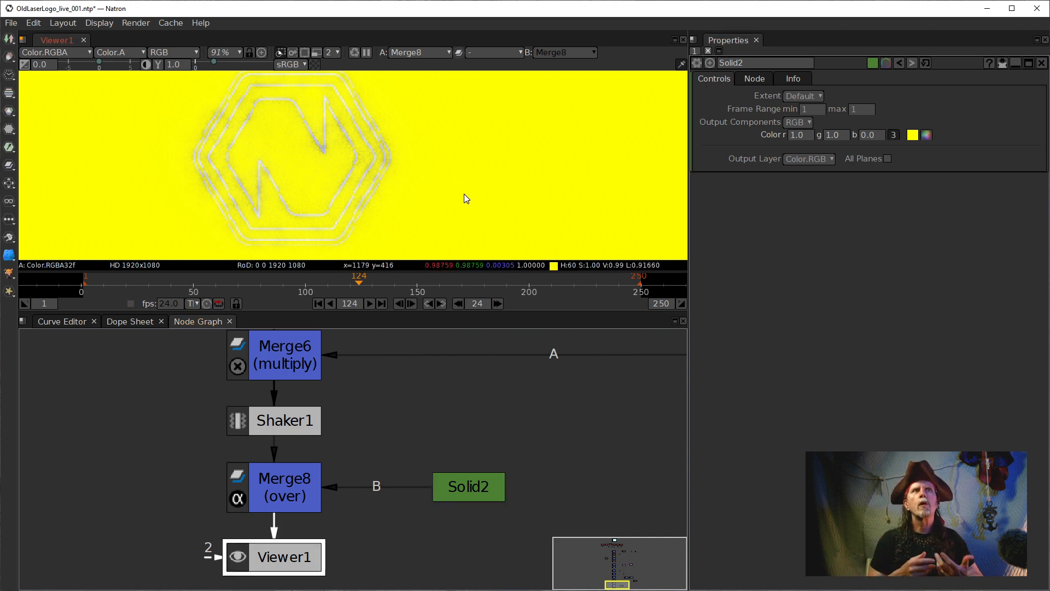
pyautogui.scroll(2, 464, 199)
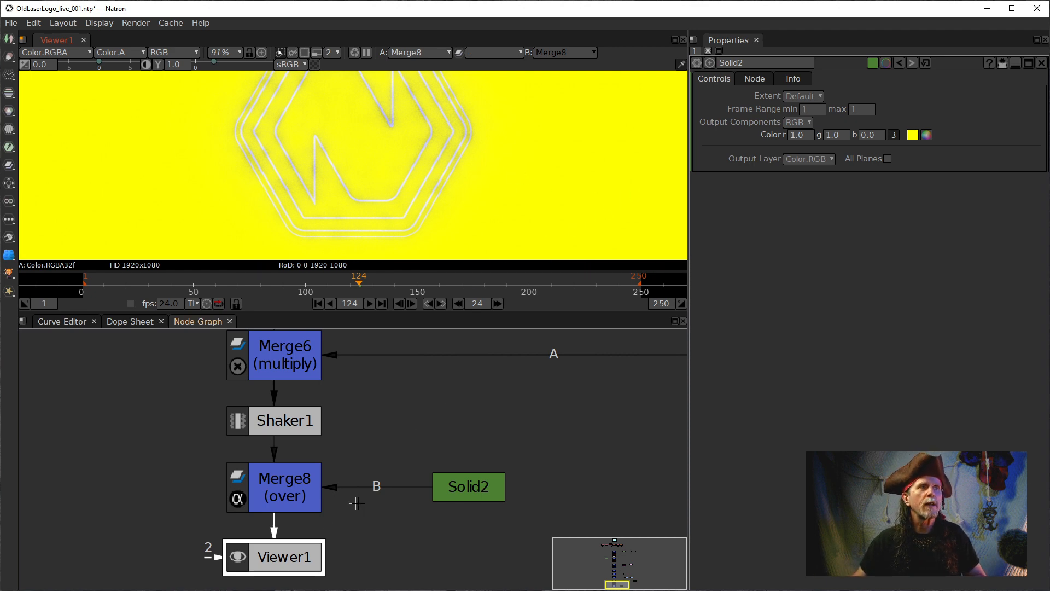
# Restore Solid2's background colour to black.
pyautogui.click(466, 495)
pyautogui.click(927, 134)
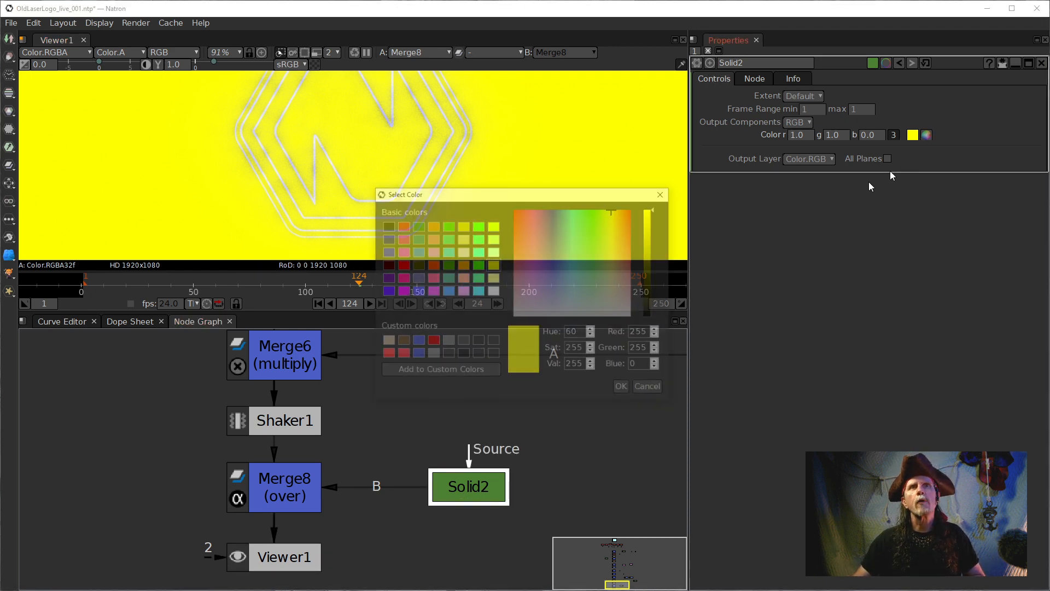
pyautogui.click(386, 225)
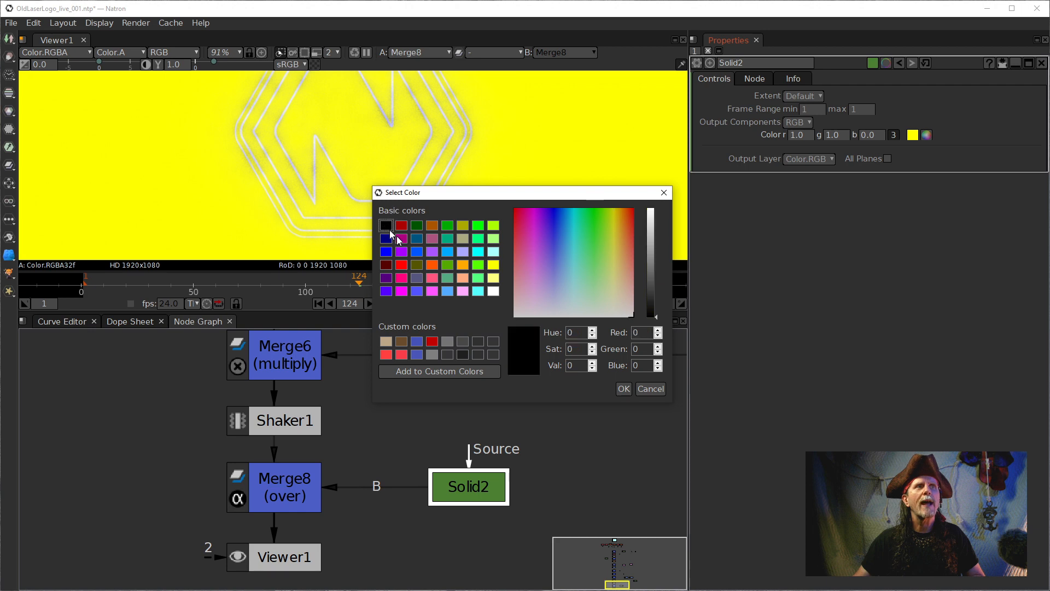
pyautogui.click(624, 388)
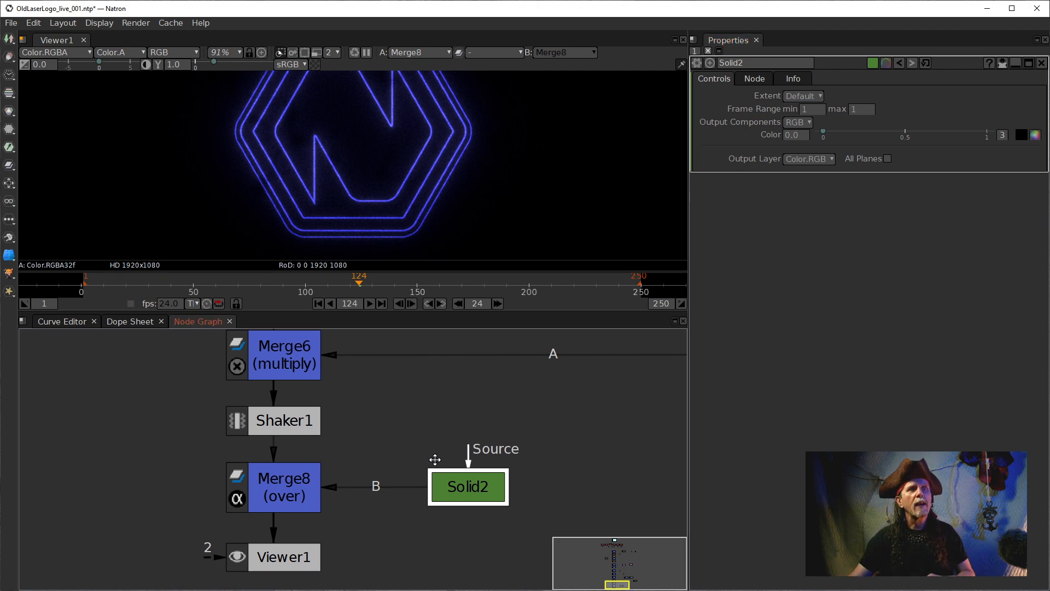
# Review Merge8's composite over black with the entire logo in frame.
pyautogui.scroll(-5, 432, 459)
pyautogui.moveTo(415, 457); pyautogui.dragTo(413, 483)
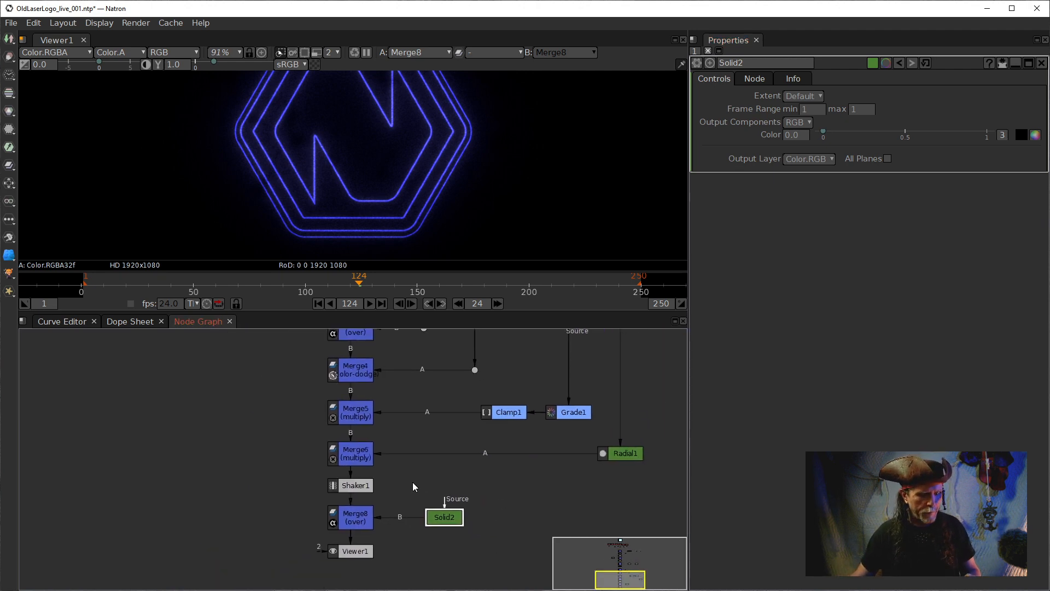
pyautogui.click(368, 514)
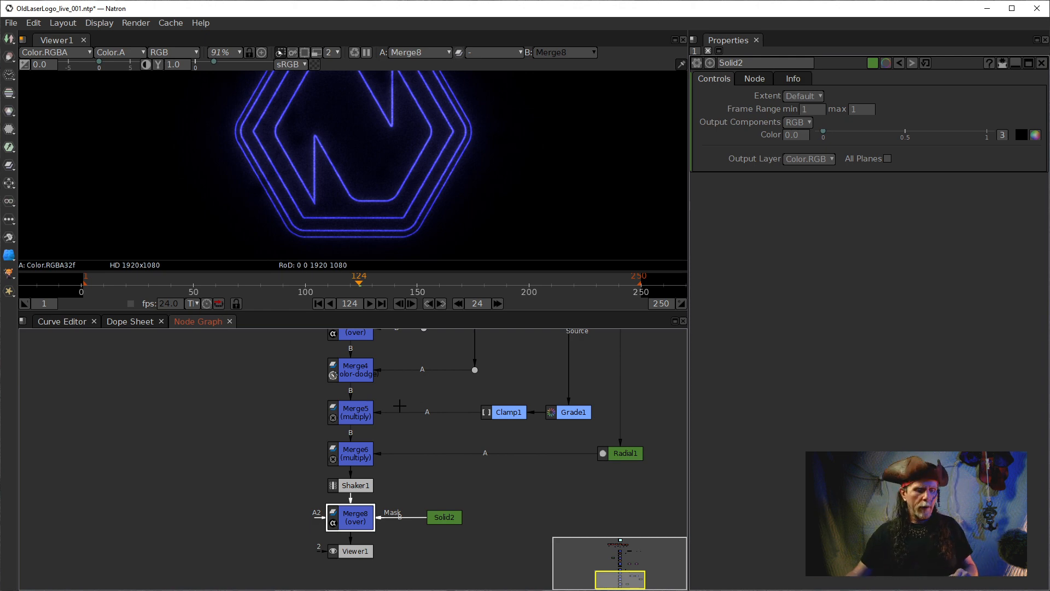
pyautogui.scroll(-3, 416, 166)
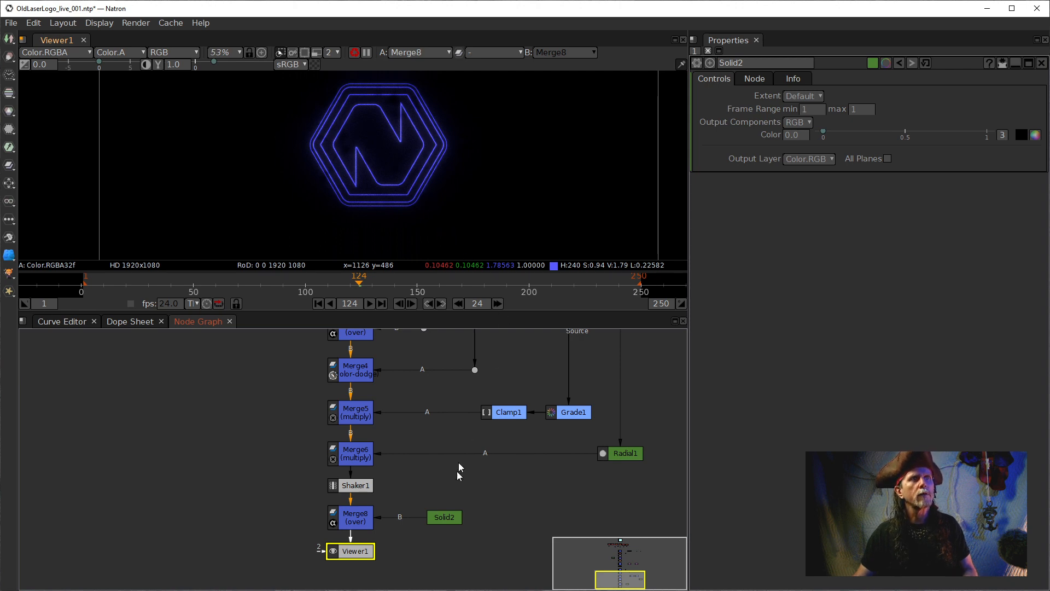
pyautogui.scroll(-3, 406, 164)
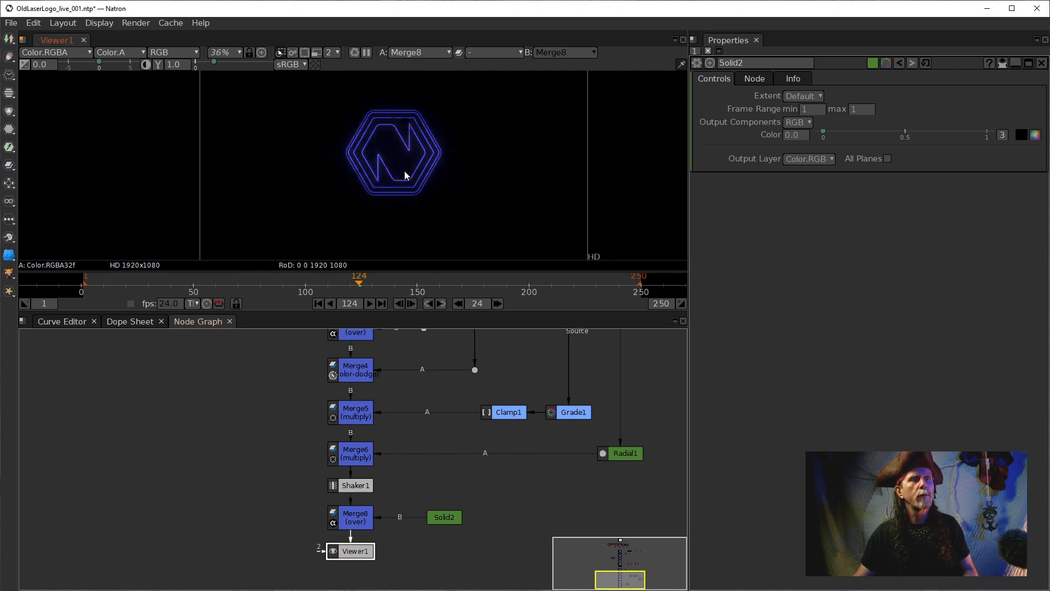